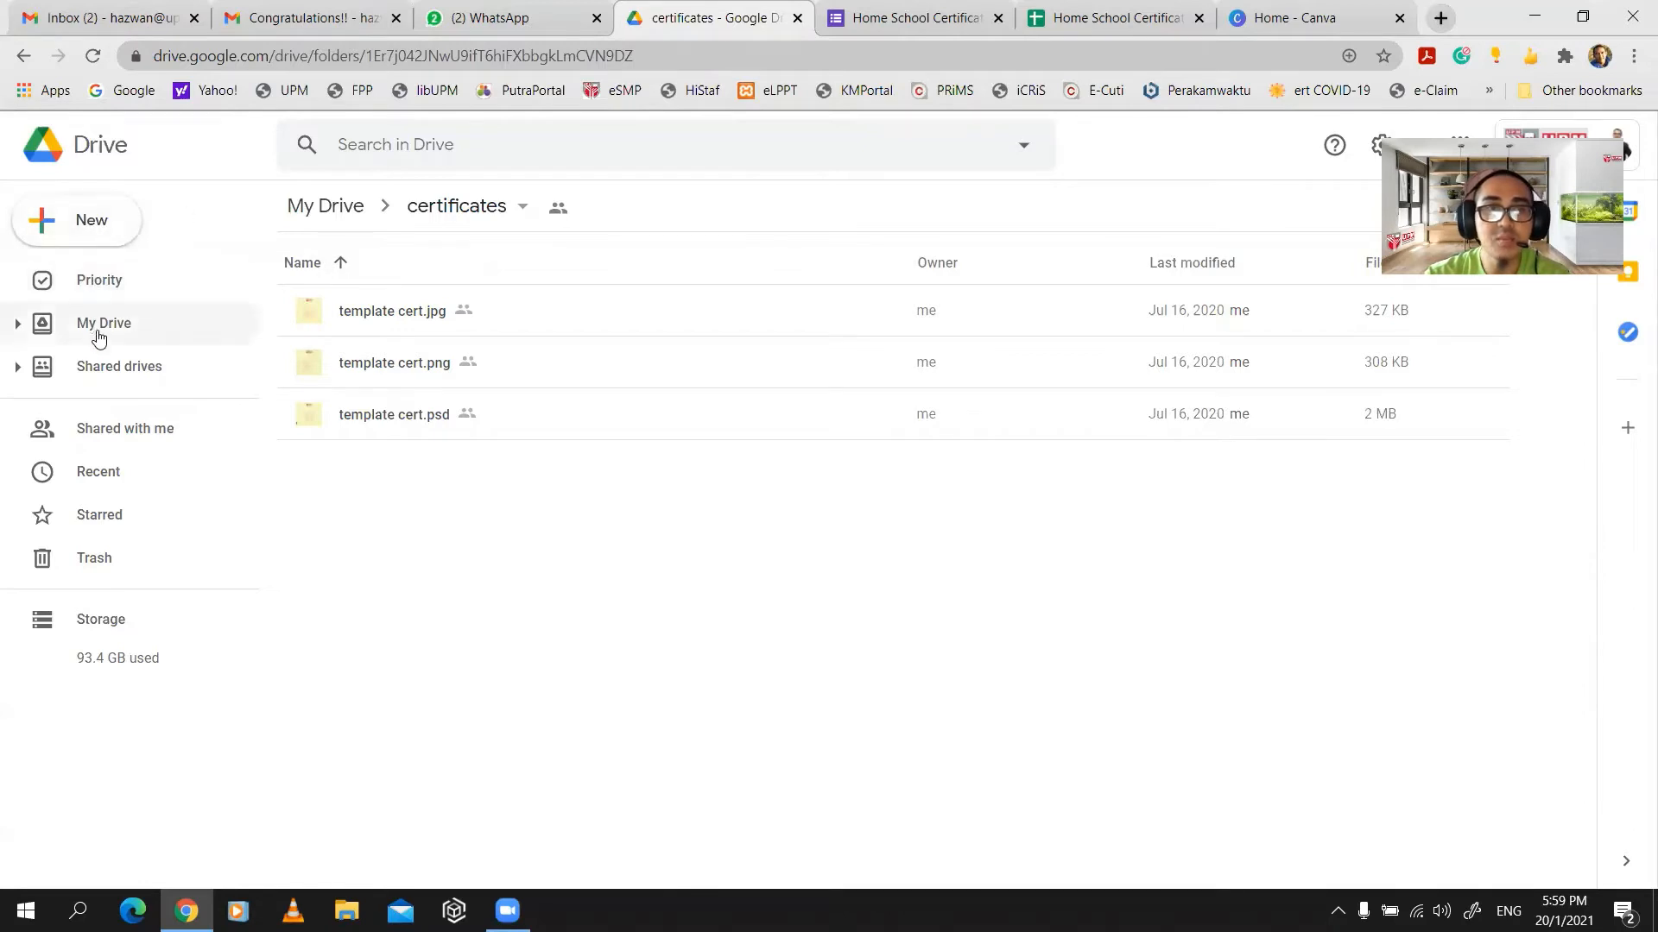
- Create a new Google Form in the shared certificates folder, sharing it like the folder
left_click(102, 229)
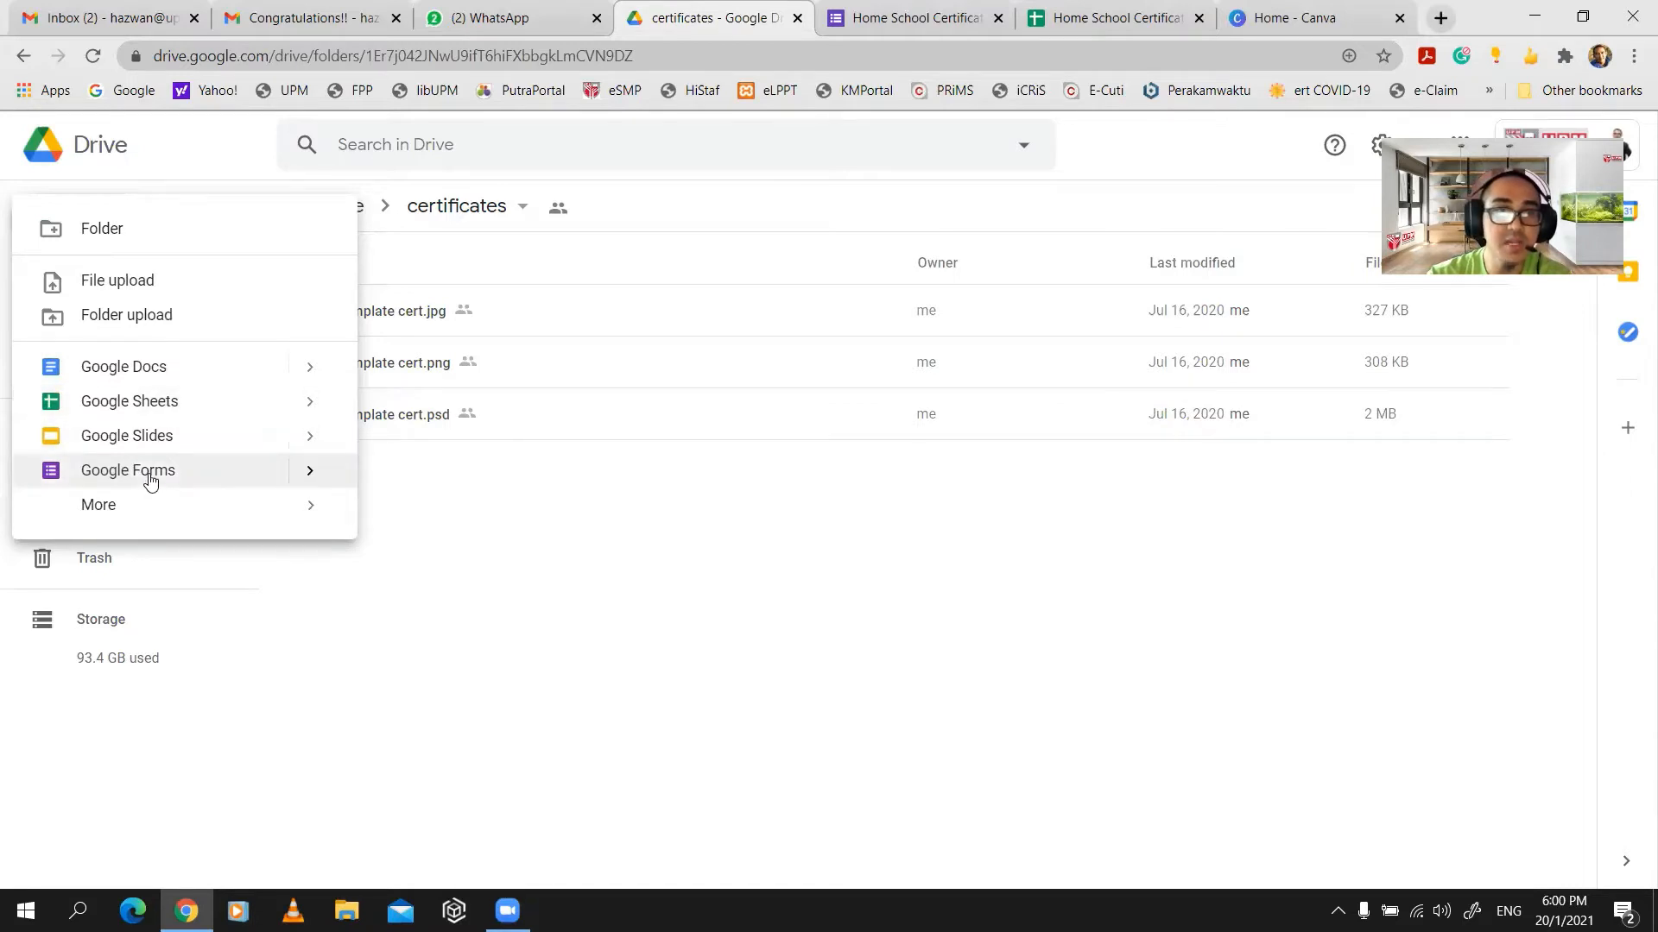
left_click(271, 480)
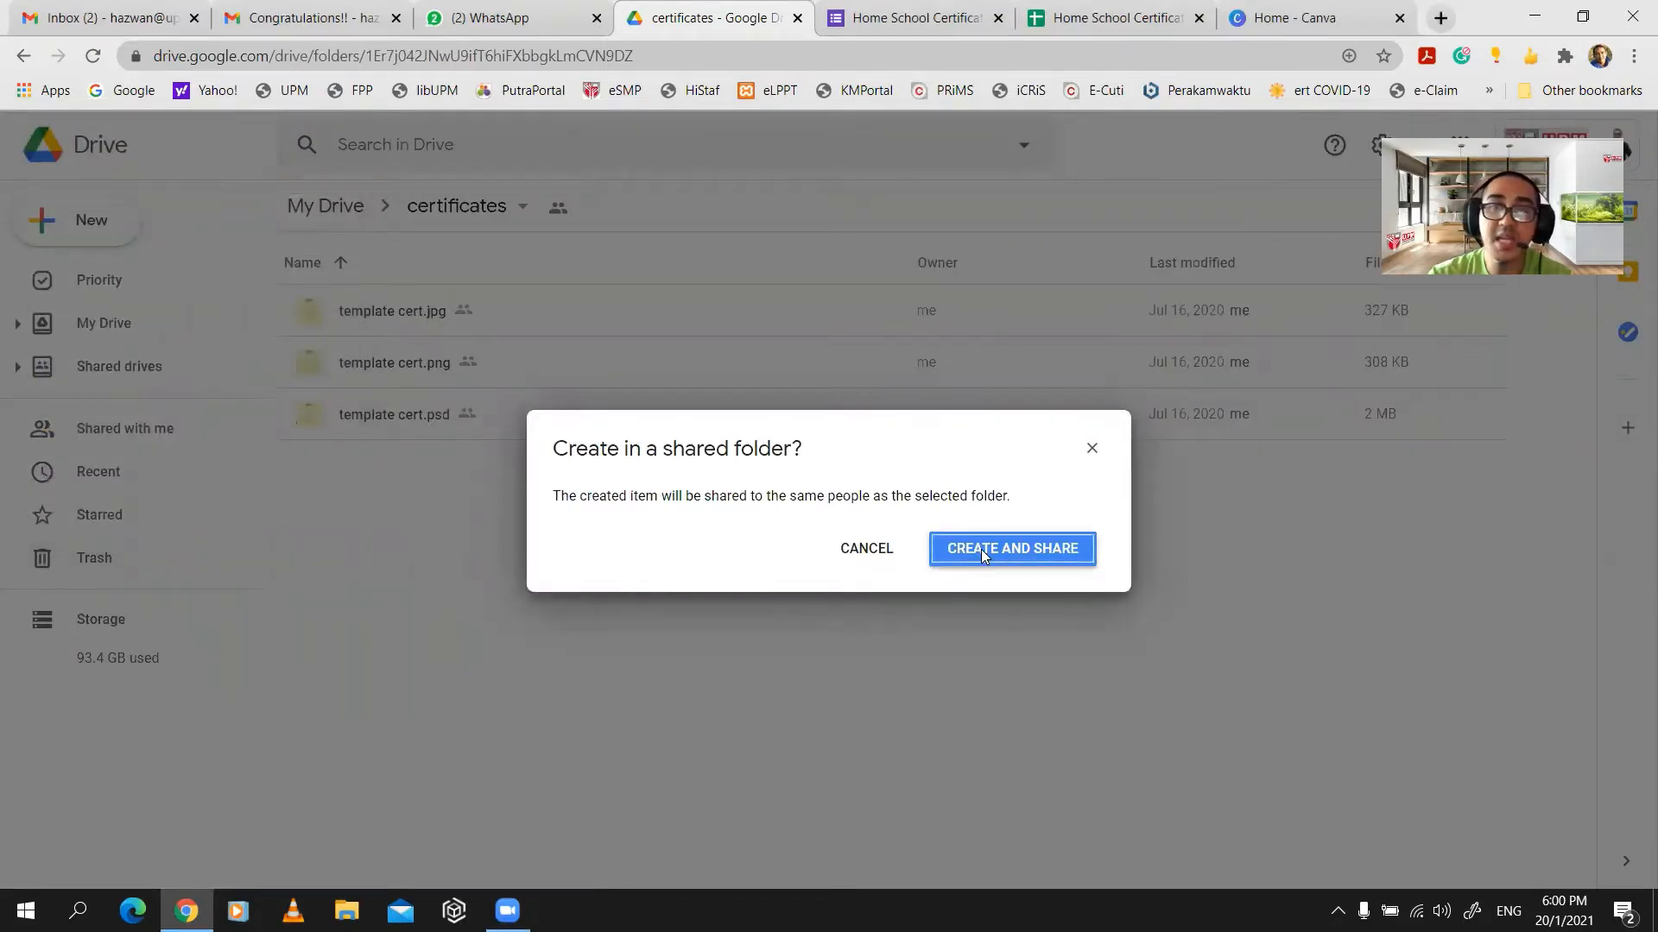
left_click(981, 550)
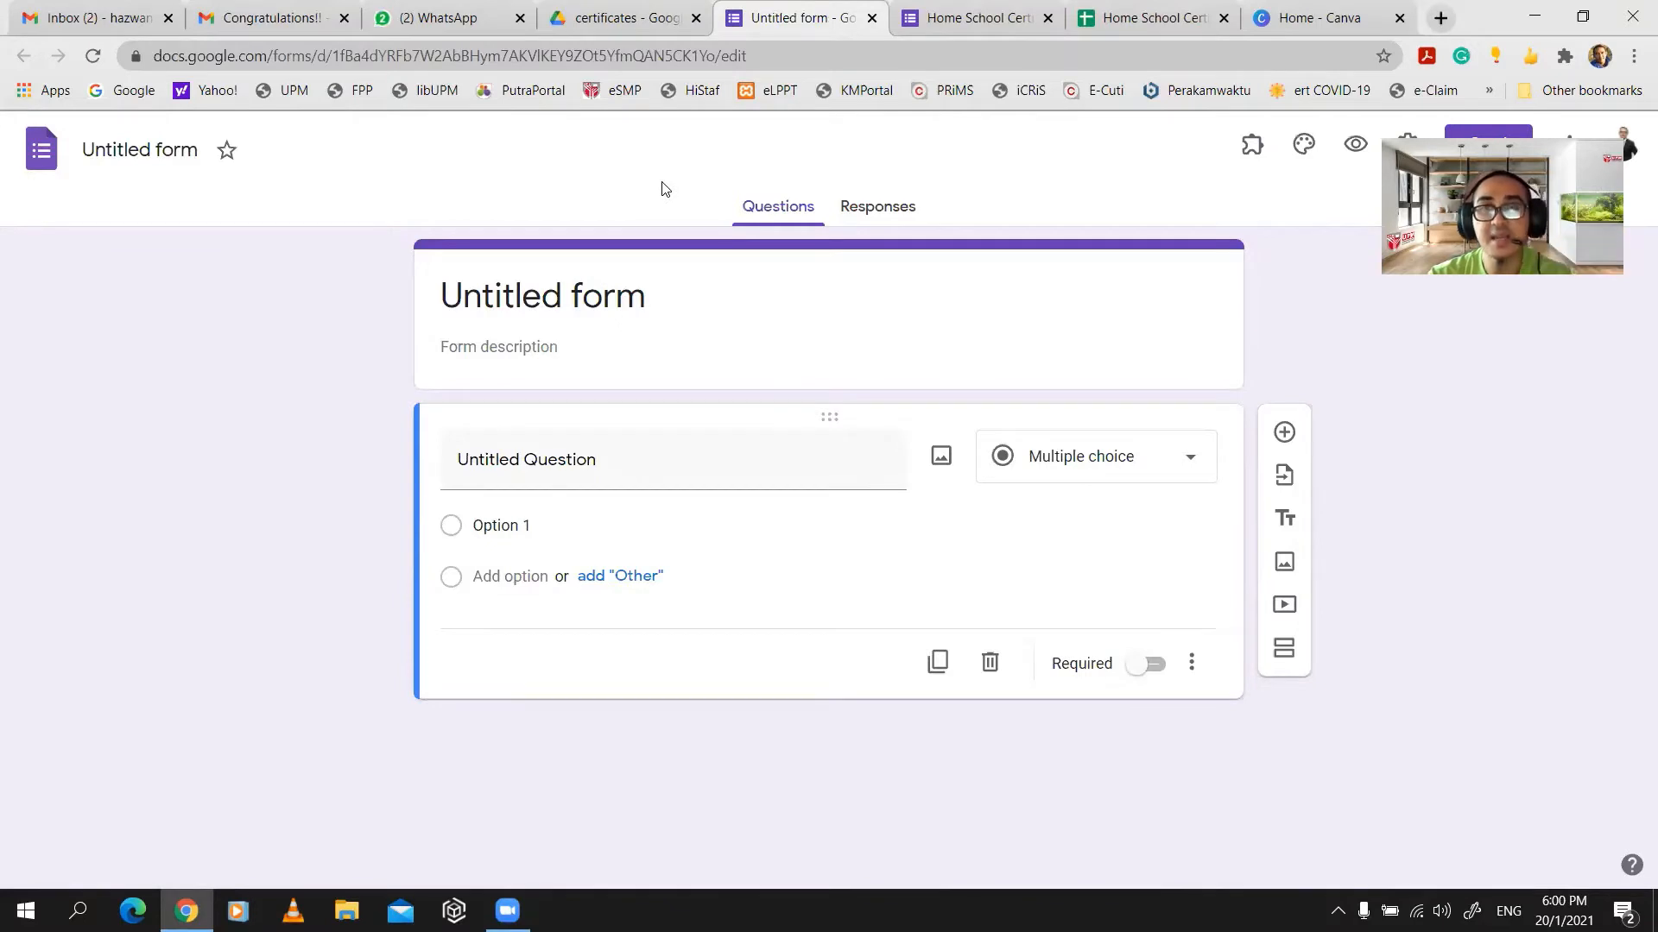
- Enter 'CERTIFICATE DIGITAL FOR HOME SCHOOL' in capitals as the form's title
left_click(542, 316)
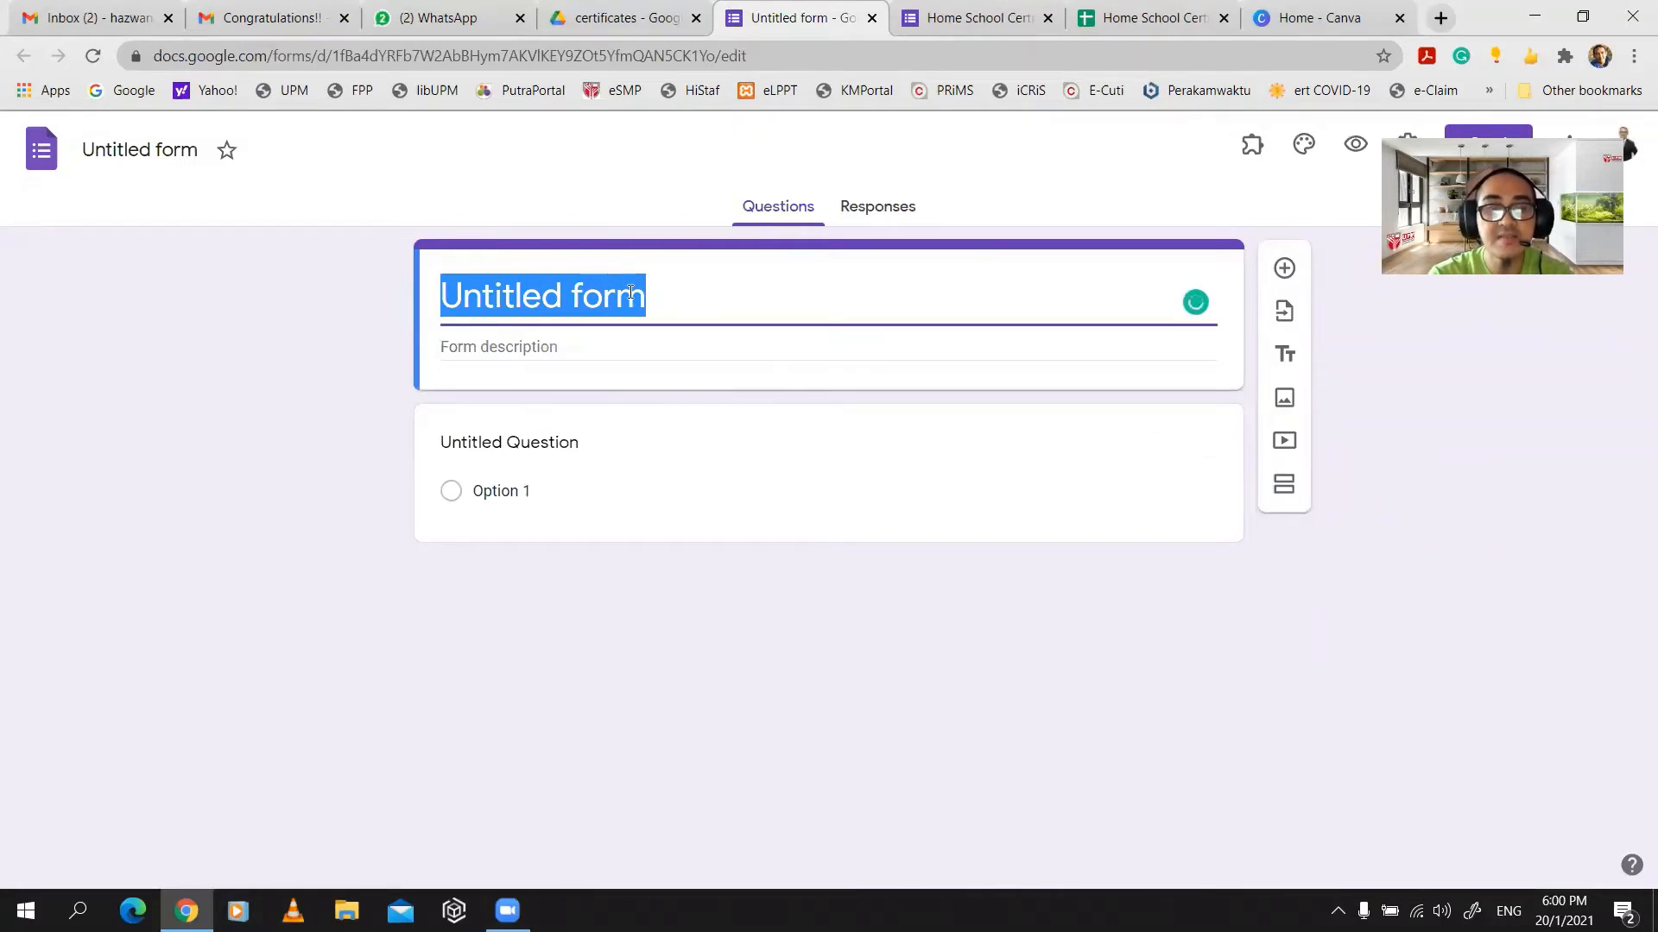
key("Caps_Lock")
type("CERTIF")
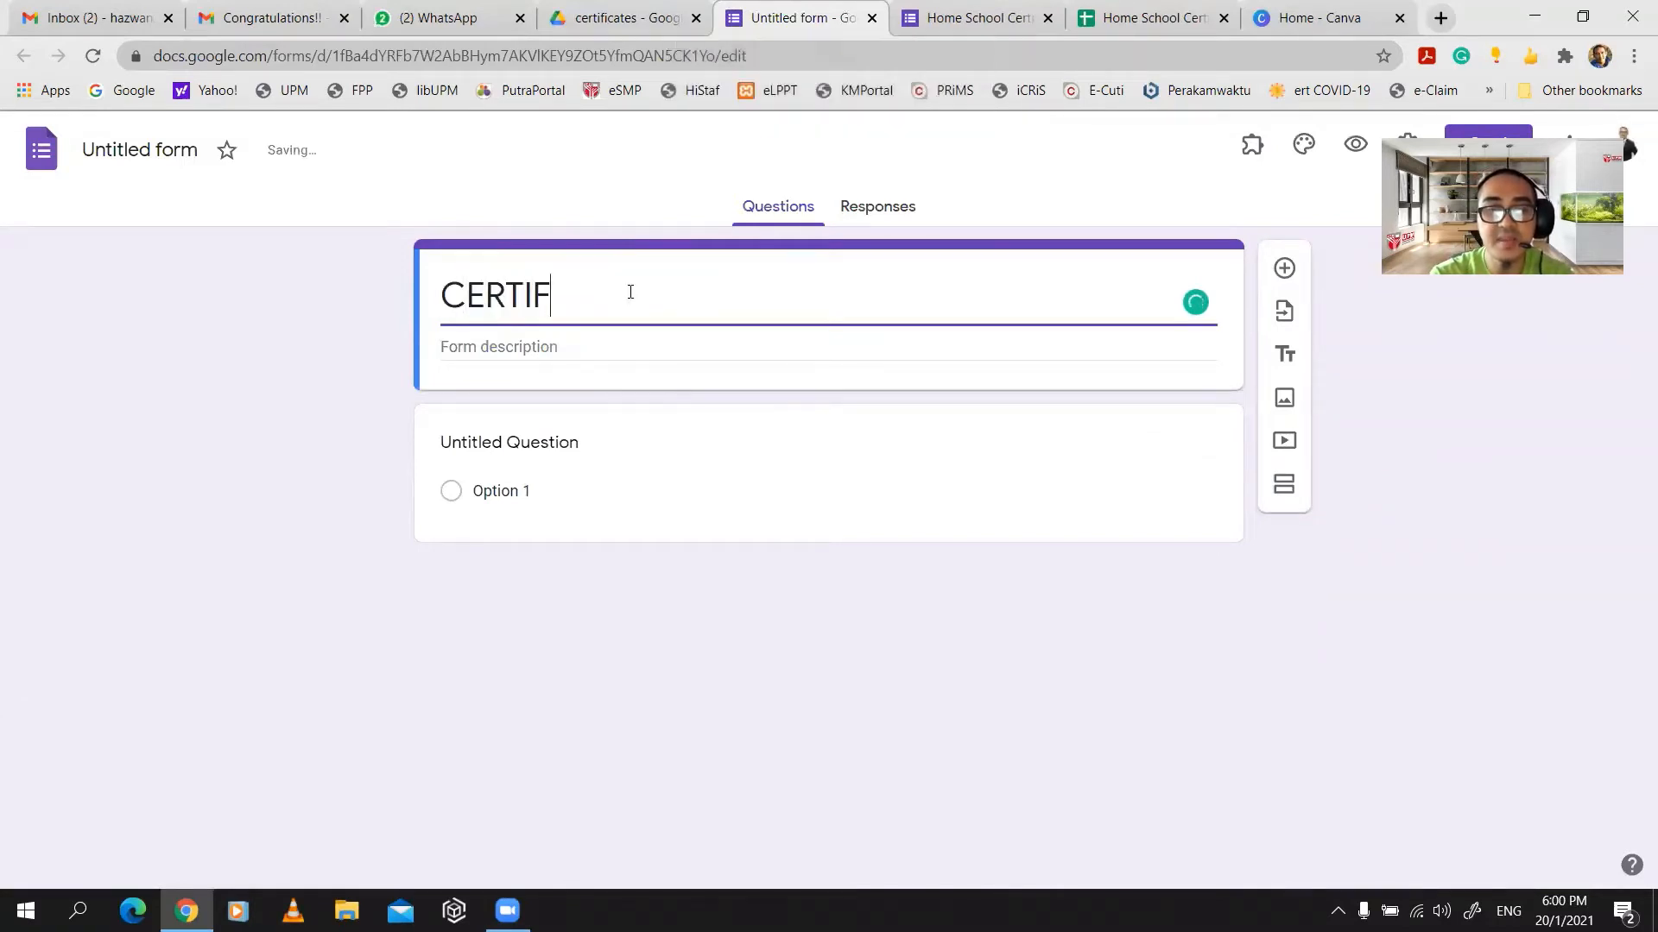
type("ICATE D")
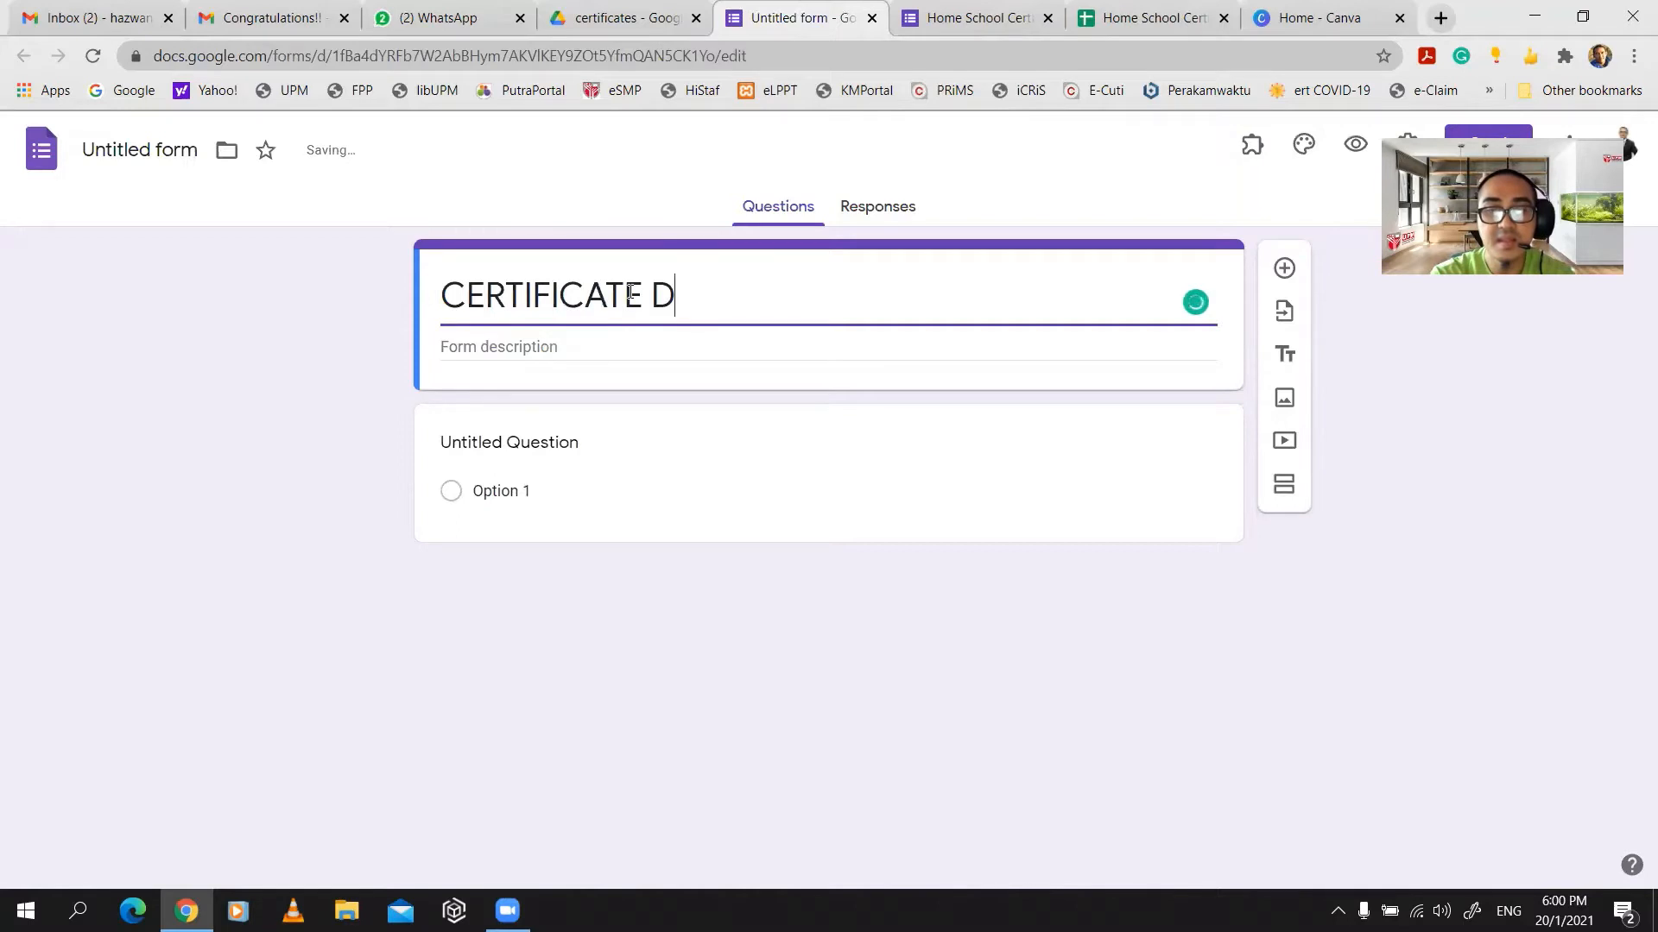
type("IGITAL ")
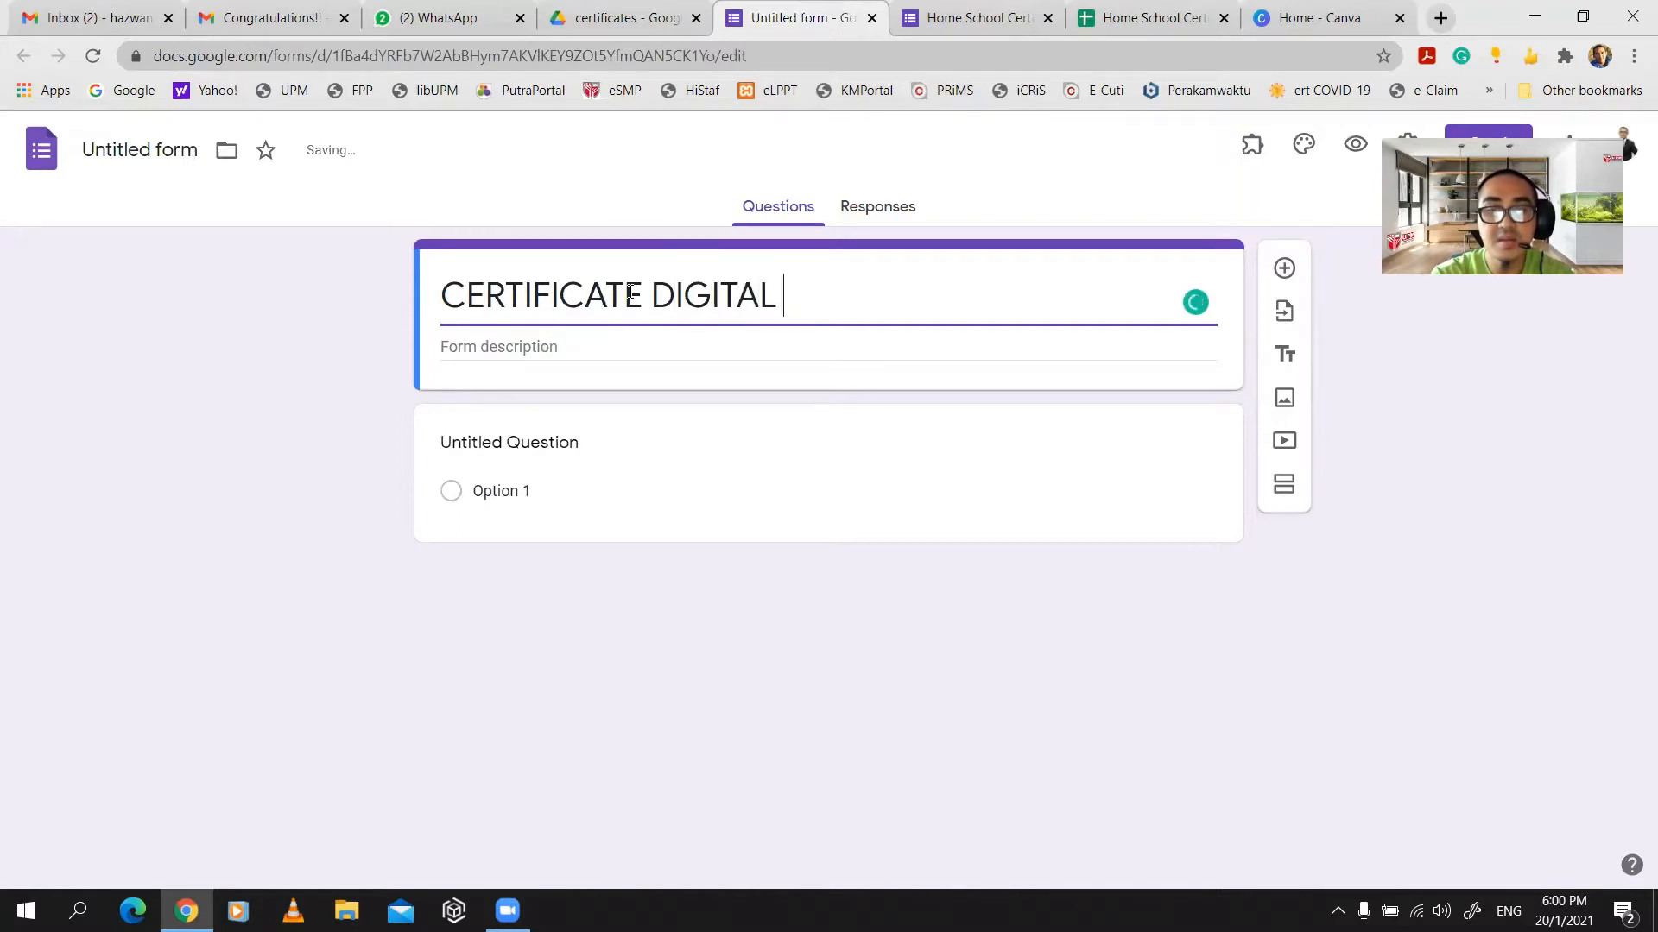
type("FOR HOME S")
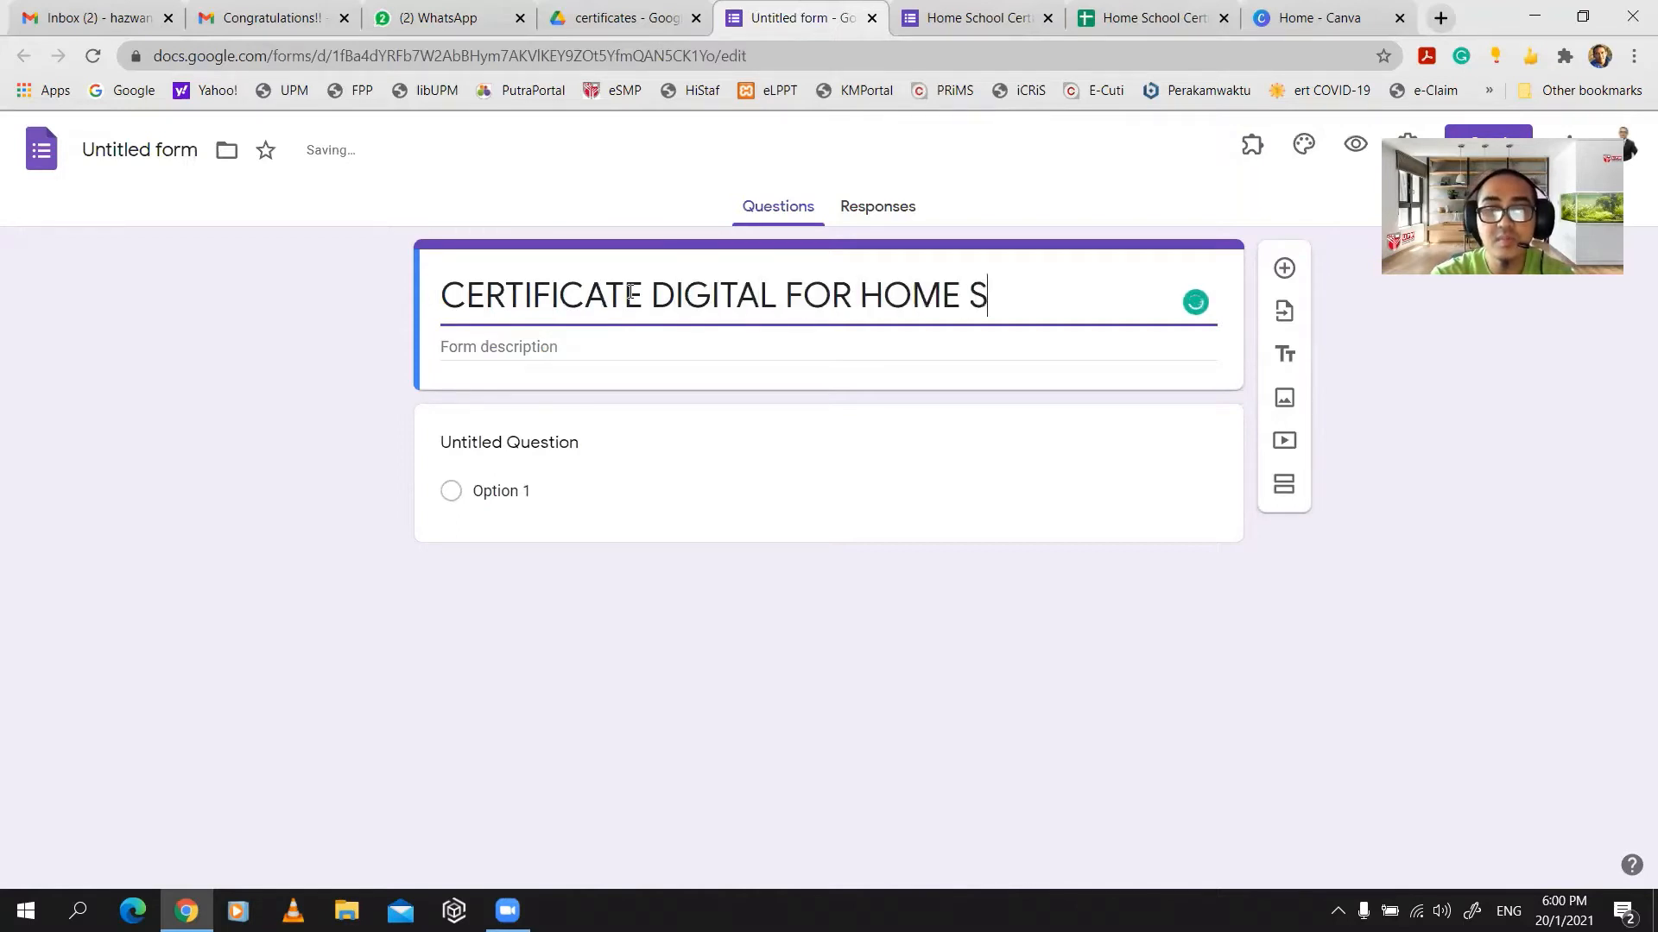
type("CHOOL")
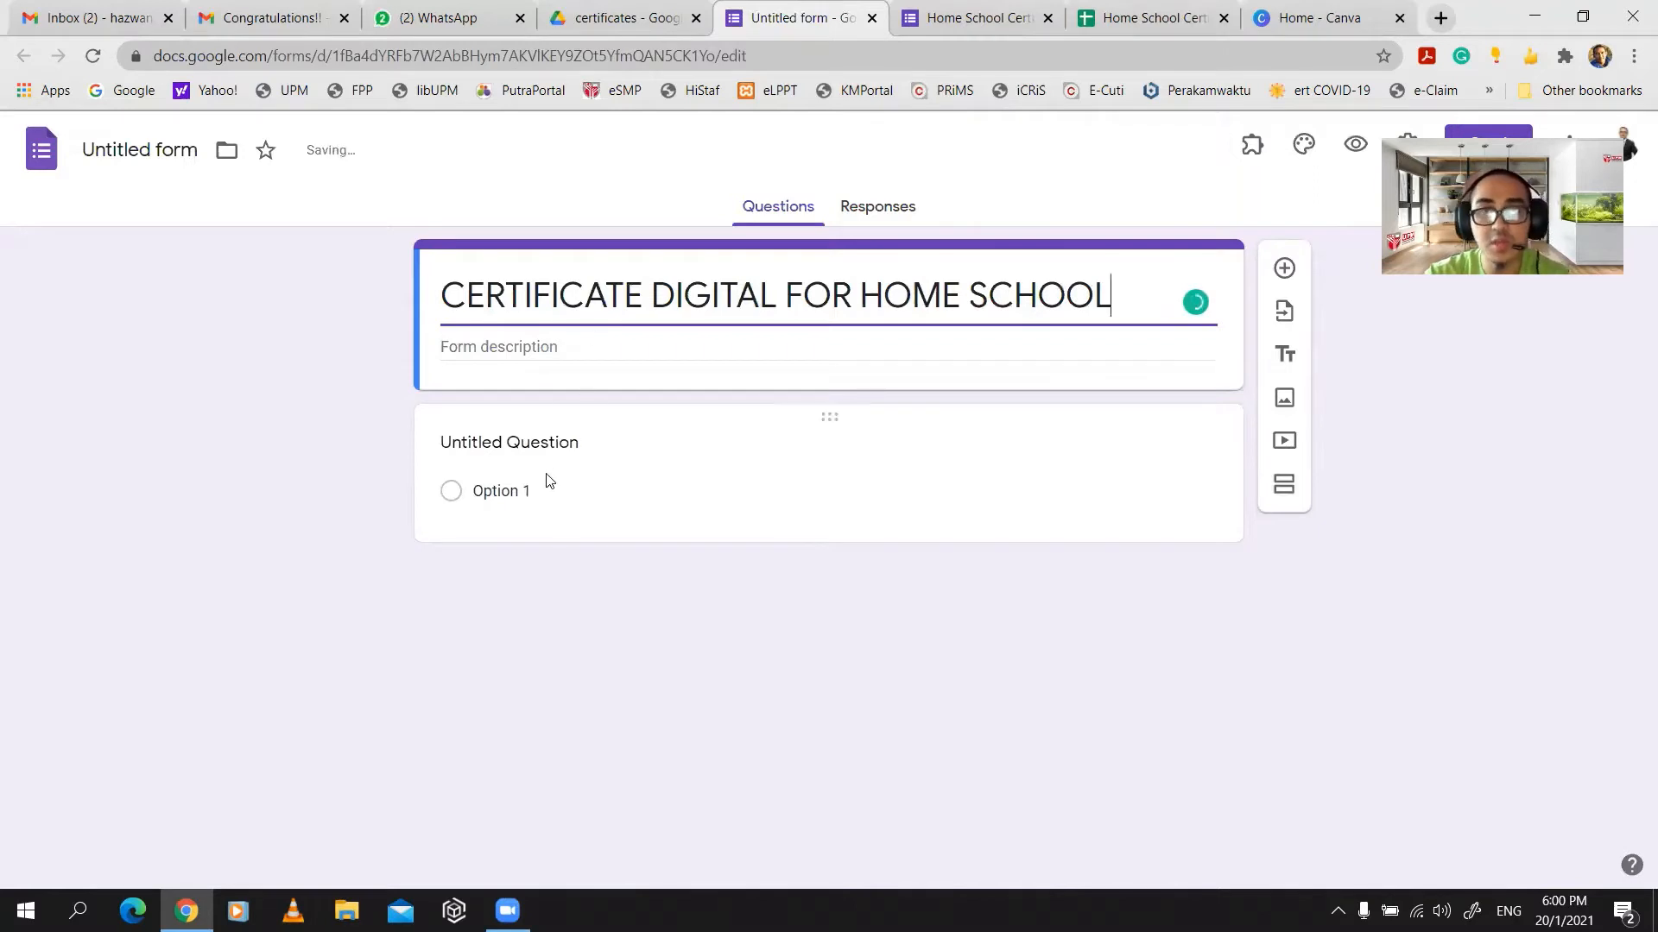
left_click(544, 445)
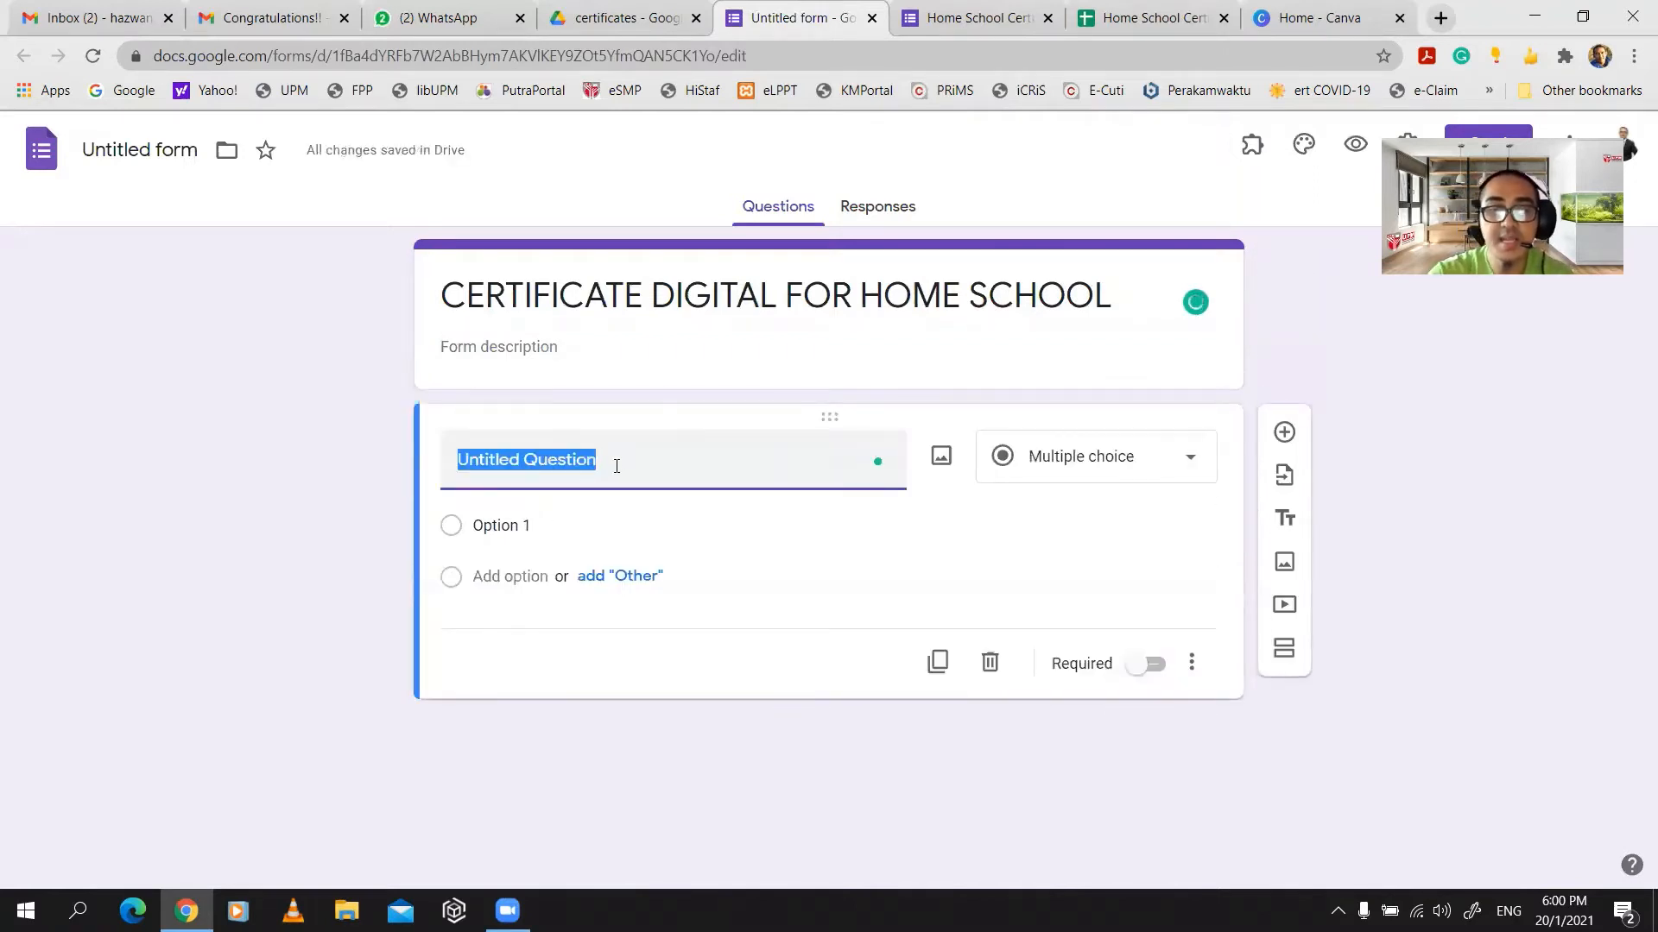
- Label the first question 'NAMA (Name)' and add a second question below it
type("NAM")
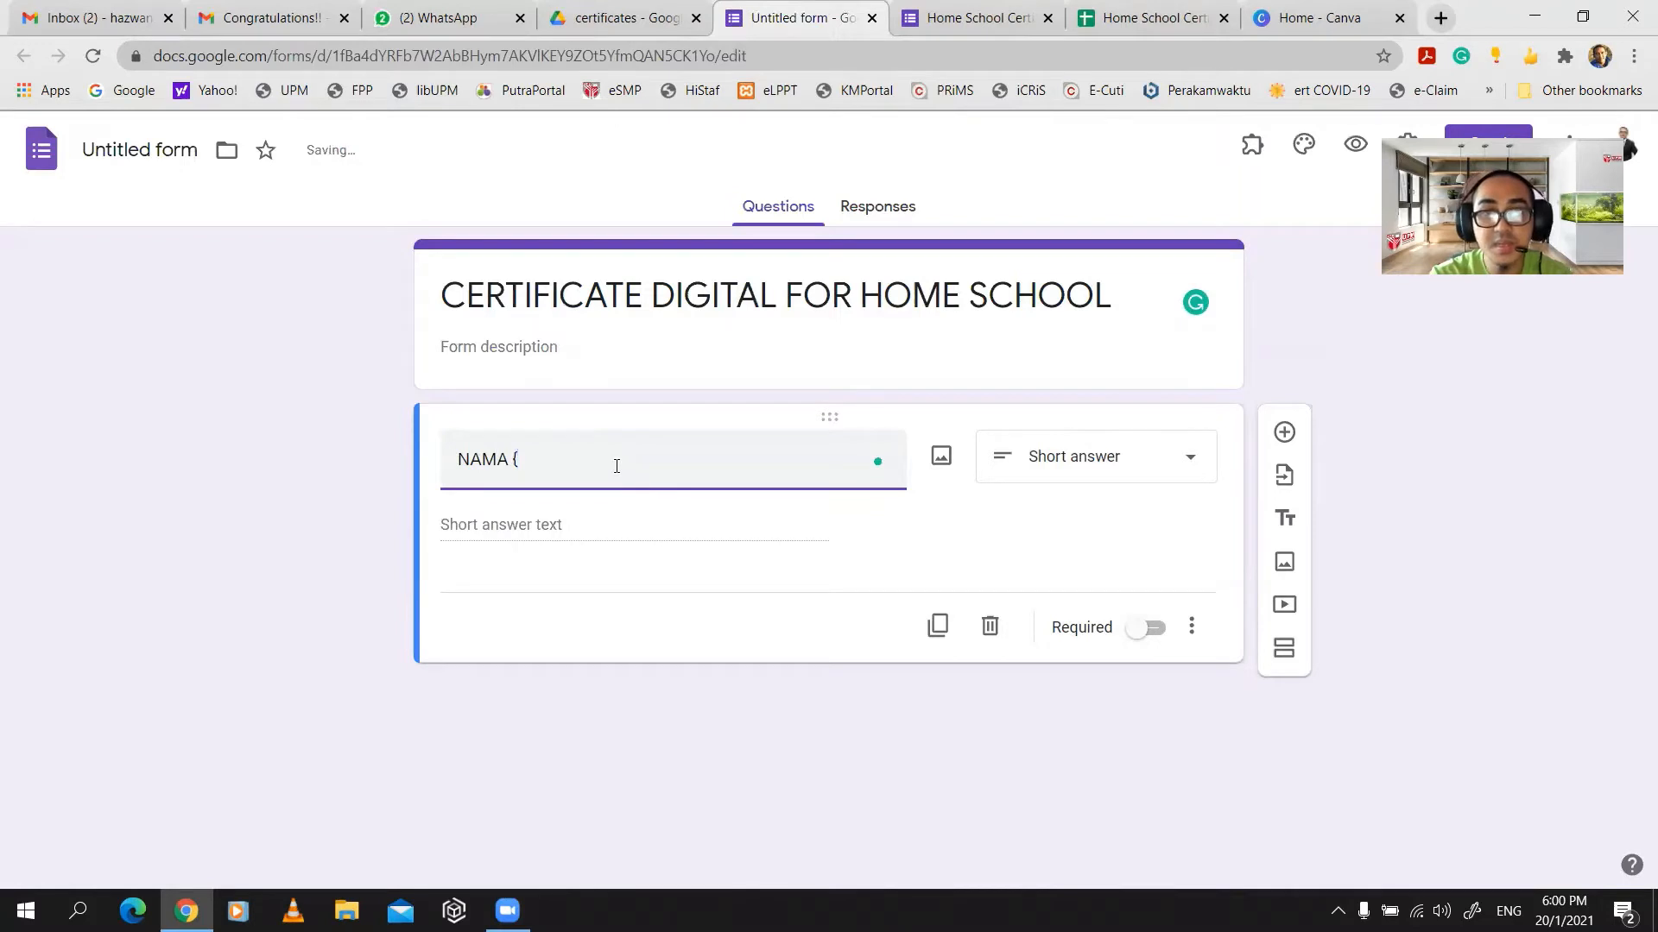
type("A (")
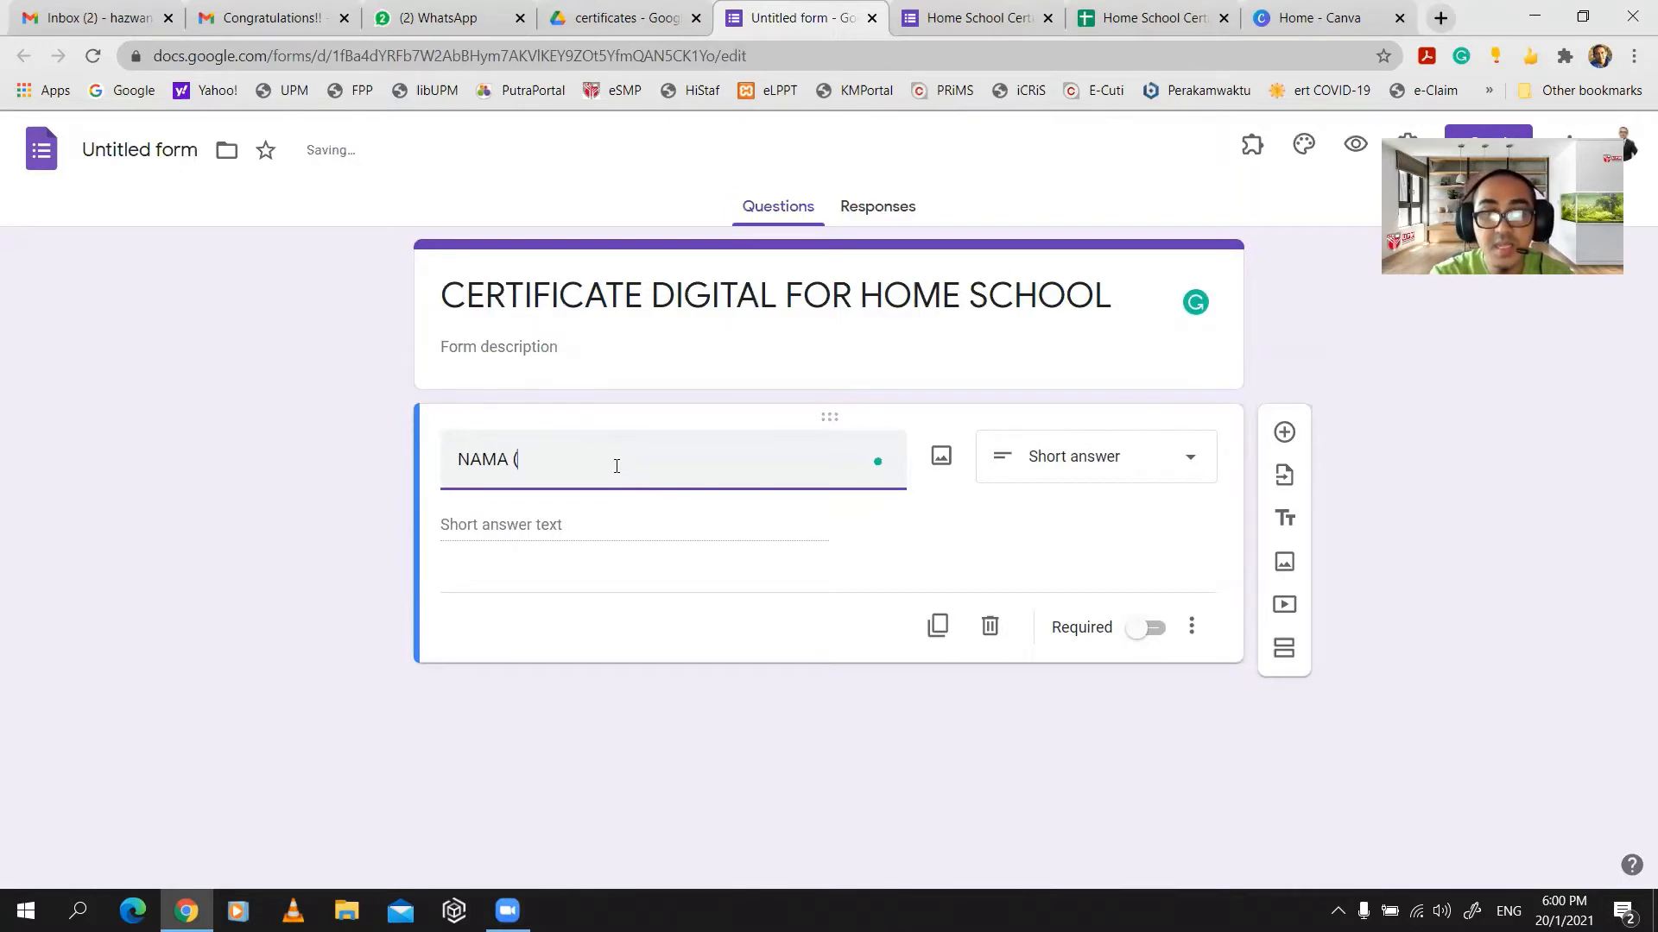
type("n")
key("Caps_Lock")
type("A")
key("BackSpace")
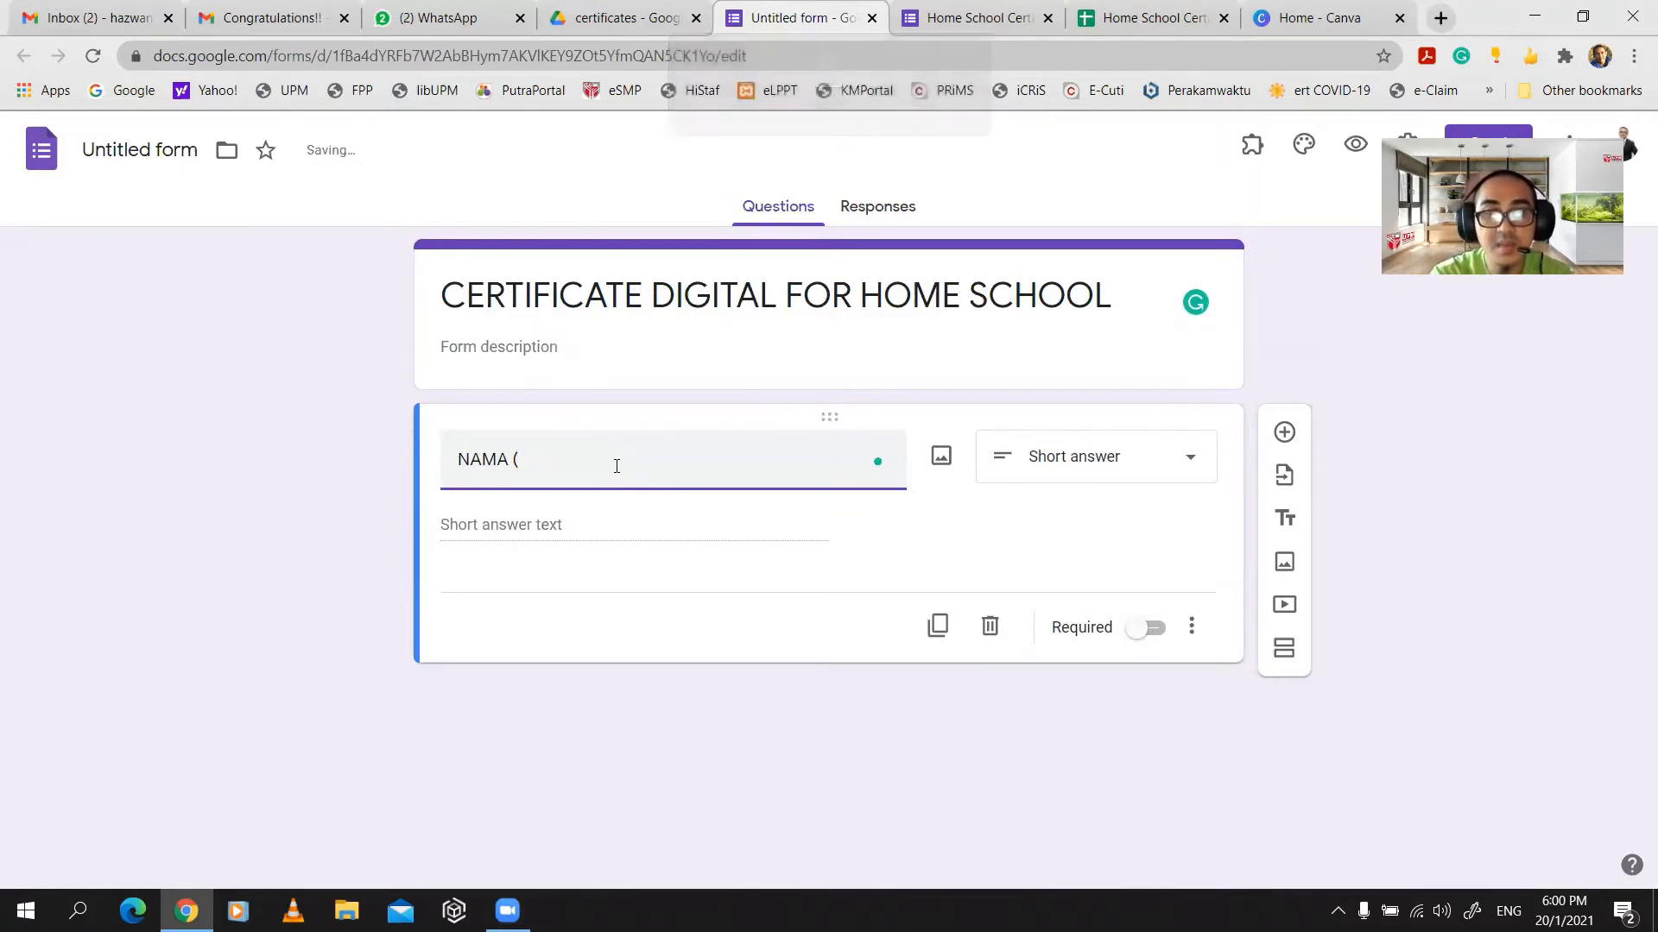
type("N")
key("Caps_Lock")
type("ame)")
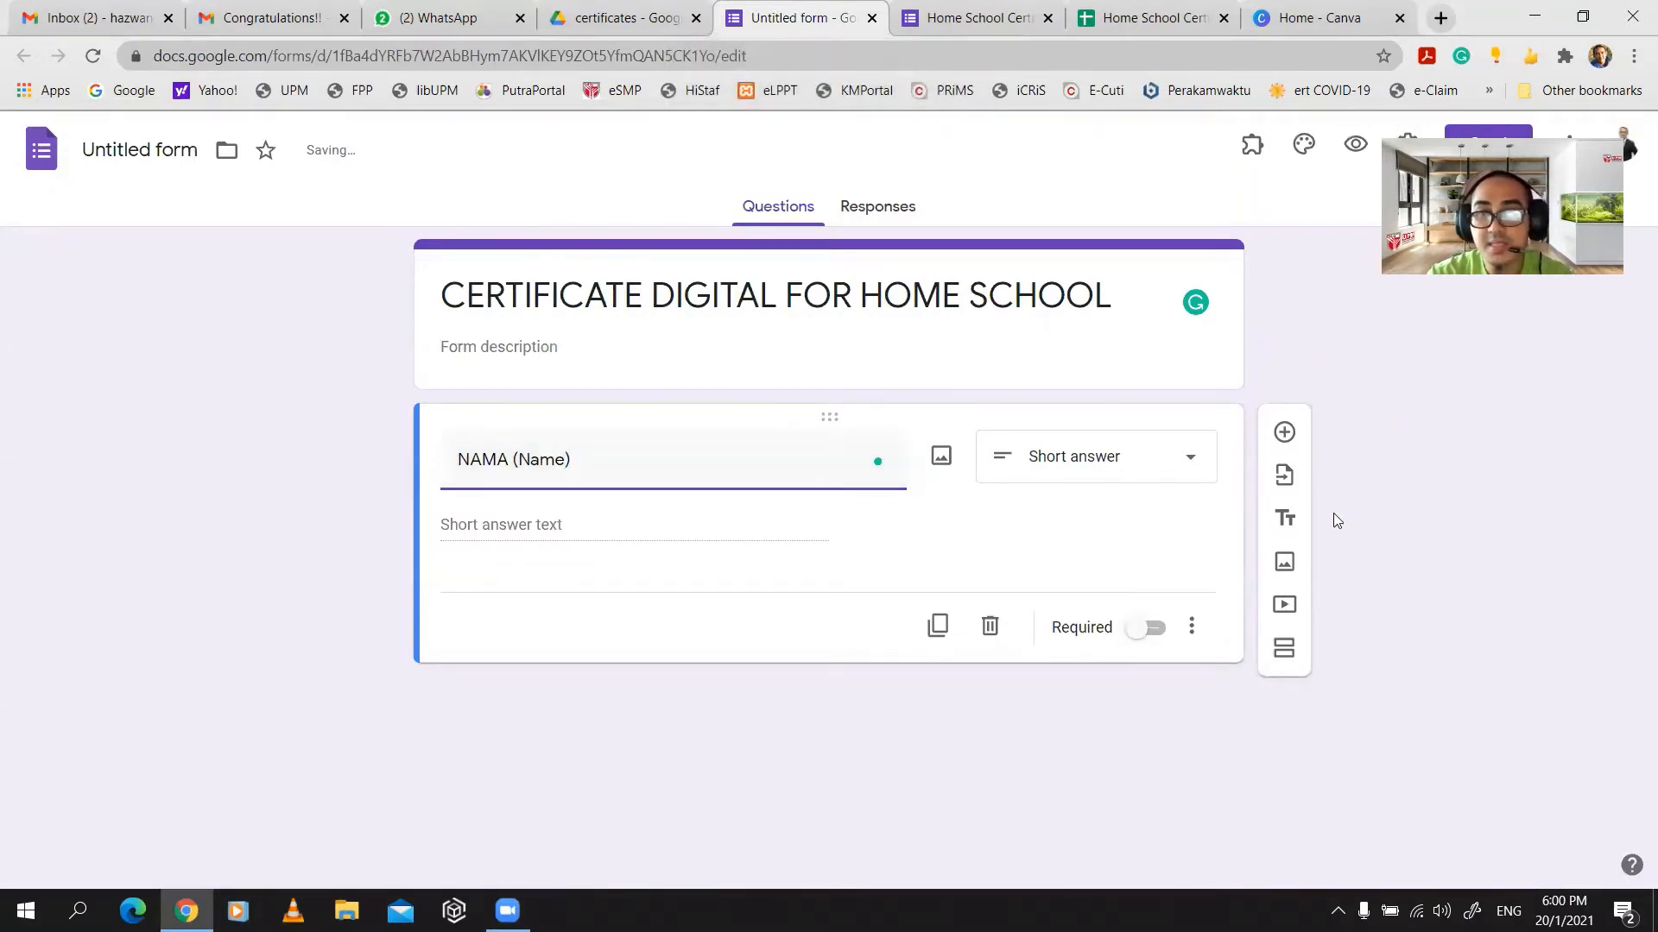
left_click(1285, 432)
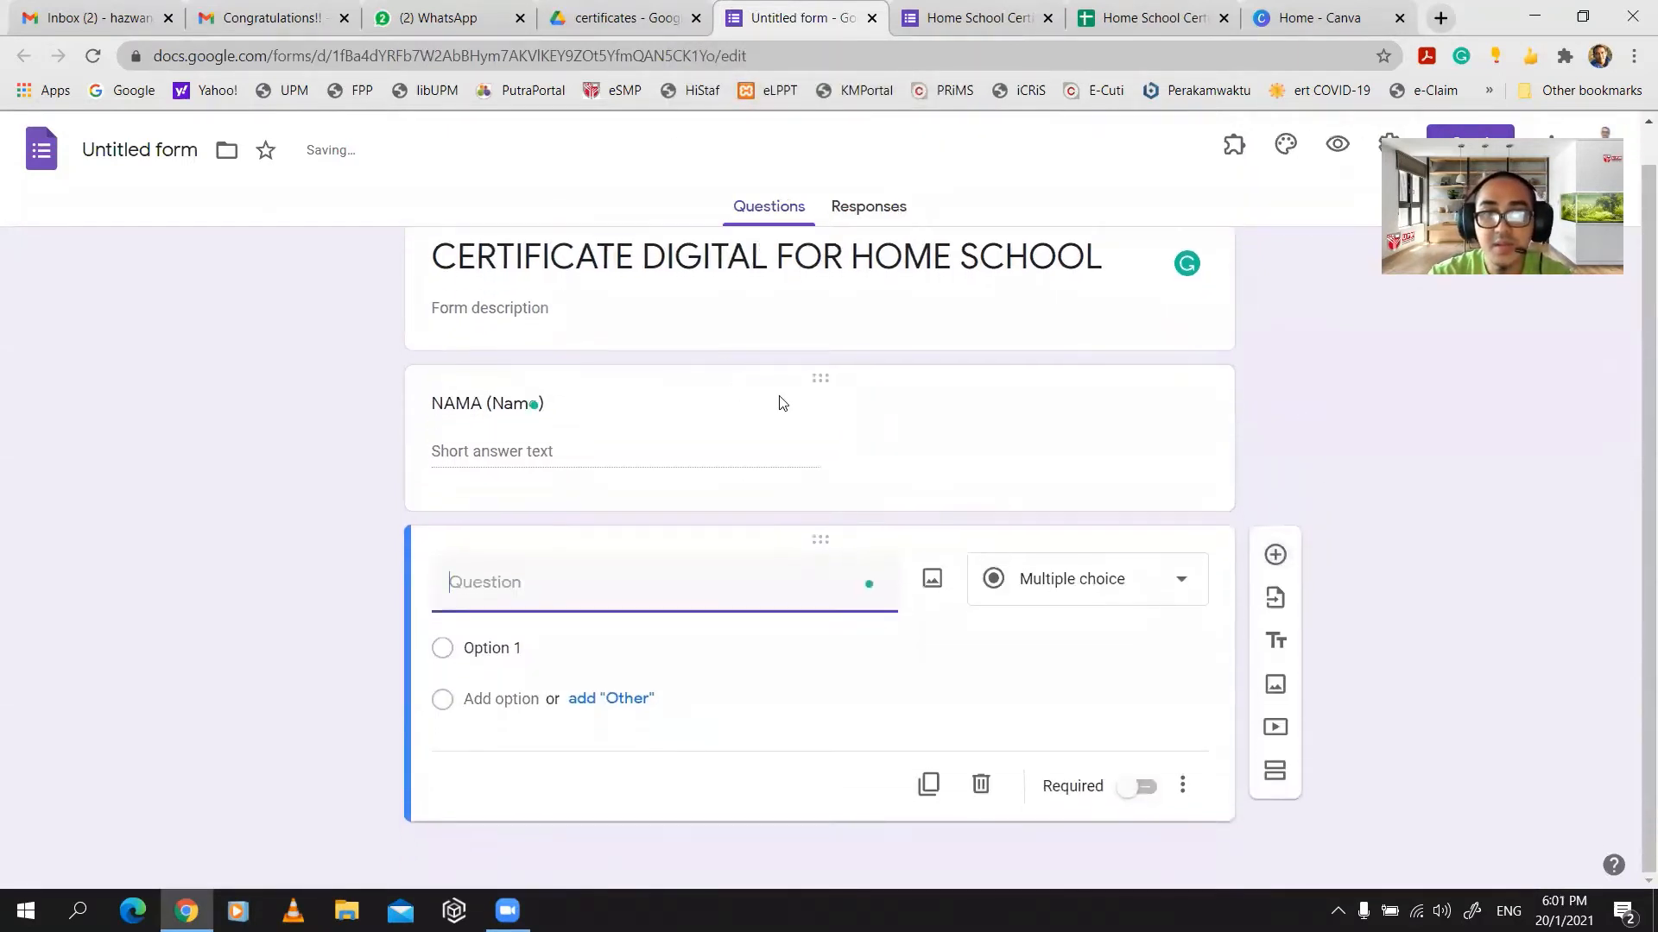
- Label the second question 'E-MEL (Email)' and add a third question beneath it
left_click(777, 401)
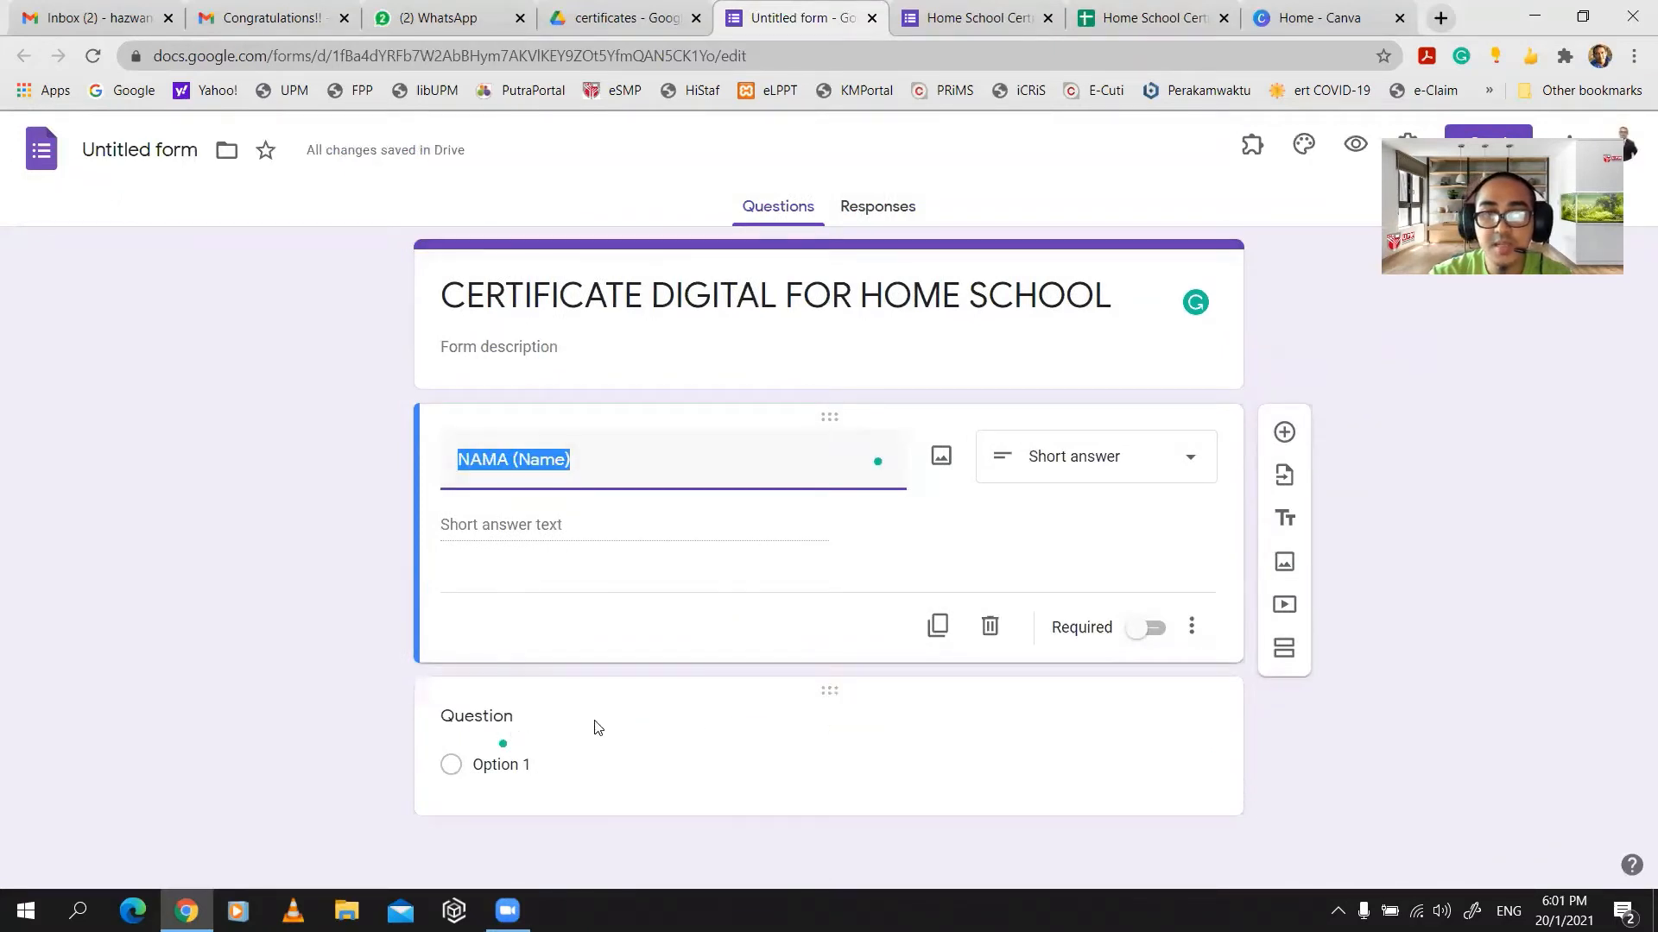
left_click(501, 722)
key("Caps_Lock")
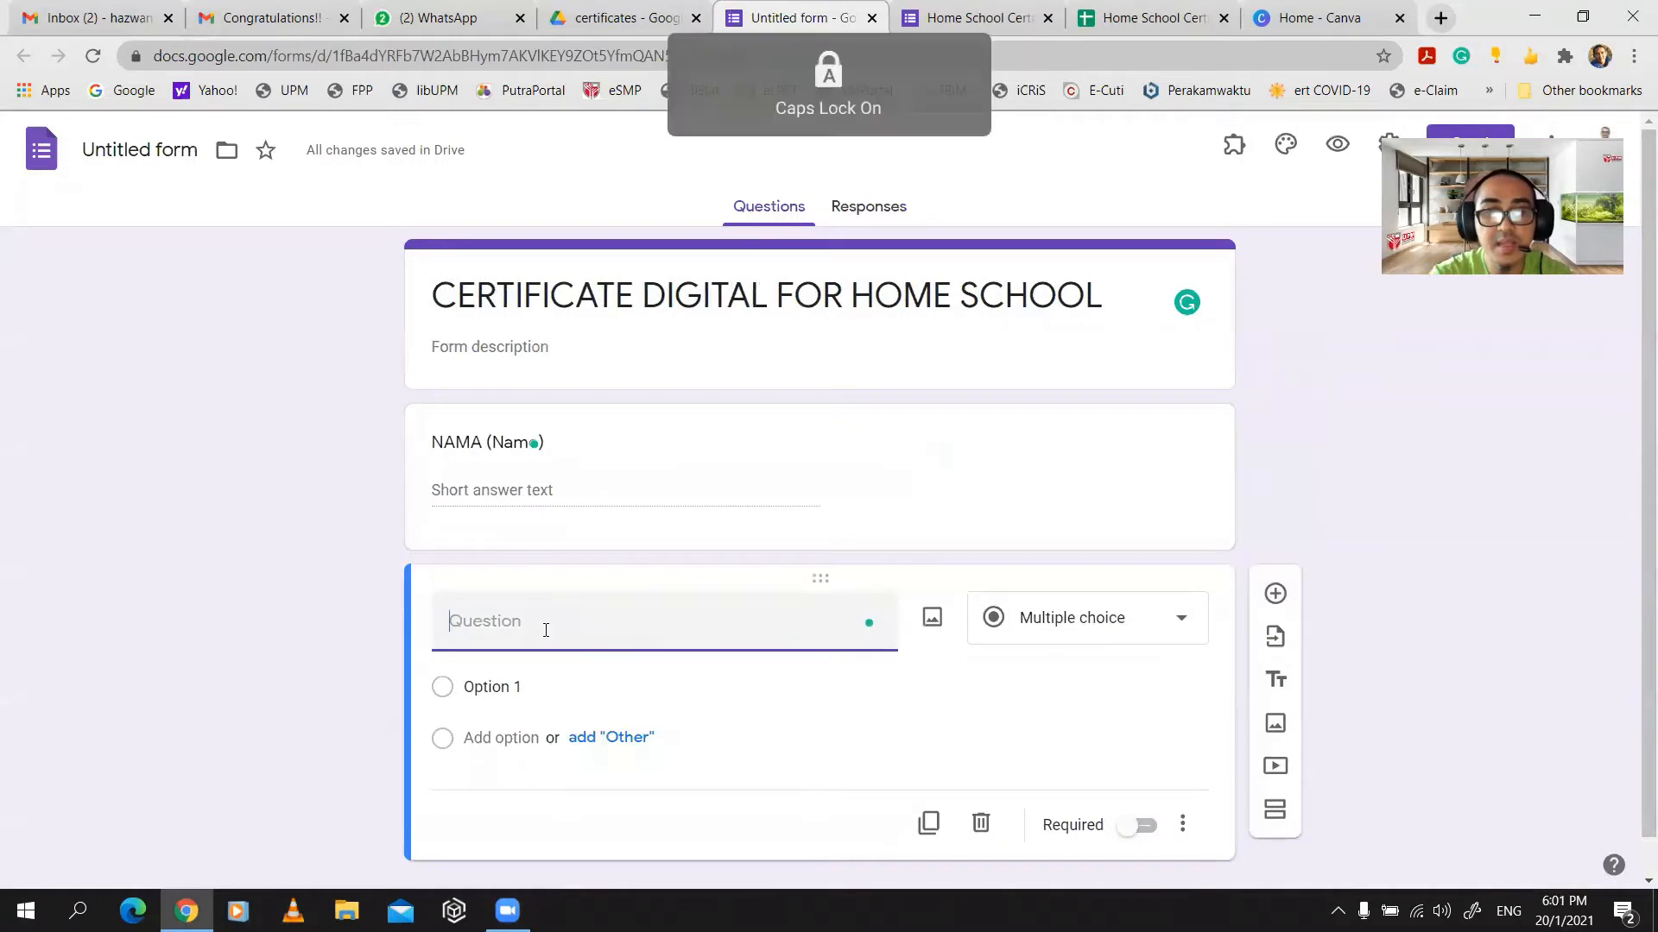
type("E-MEL (")
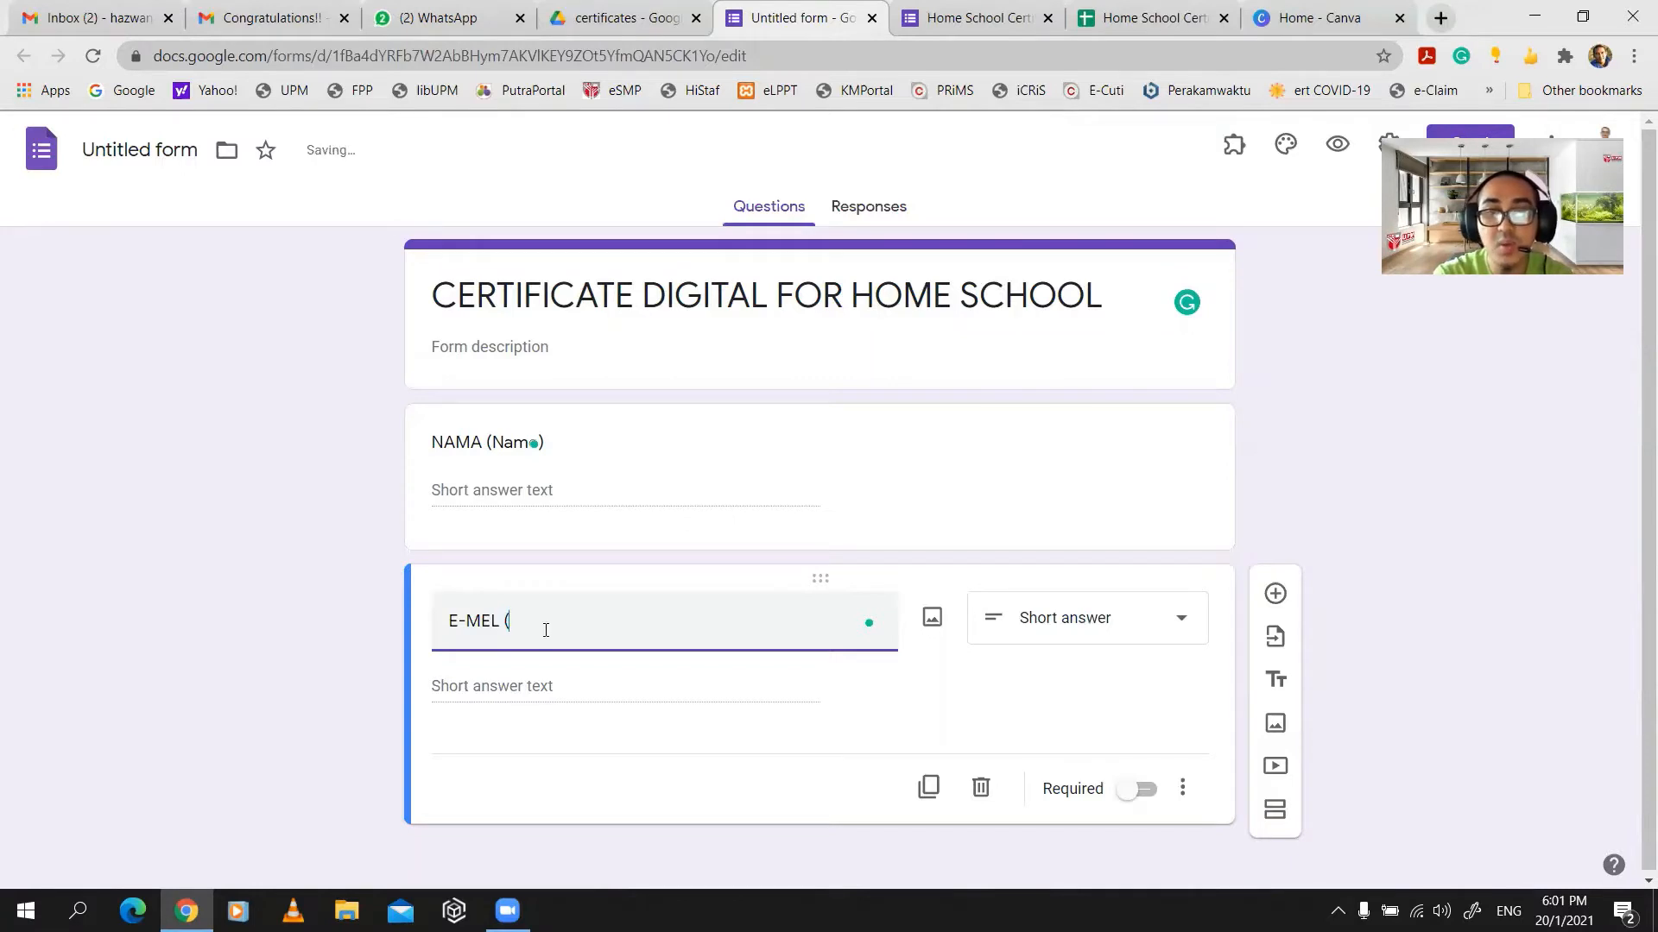
key("Caps_Lock")
key("Caps_Lock")
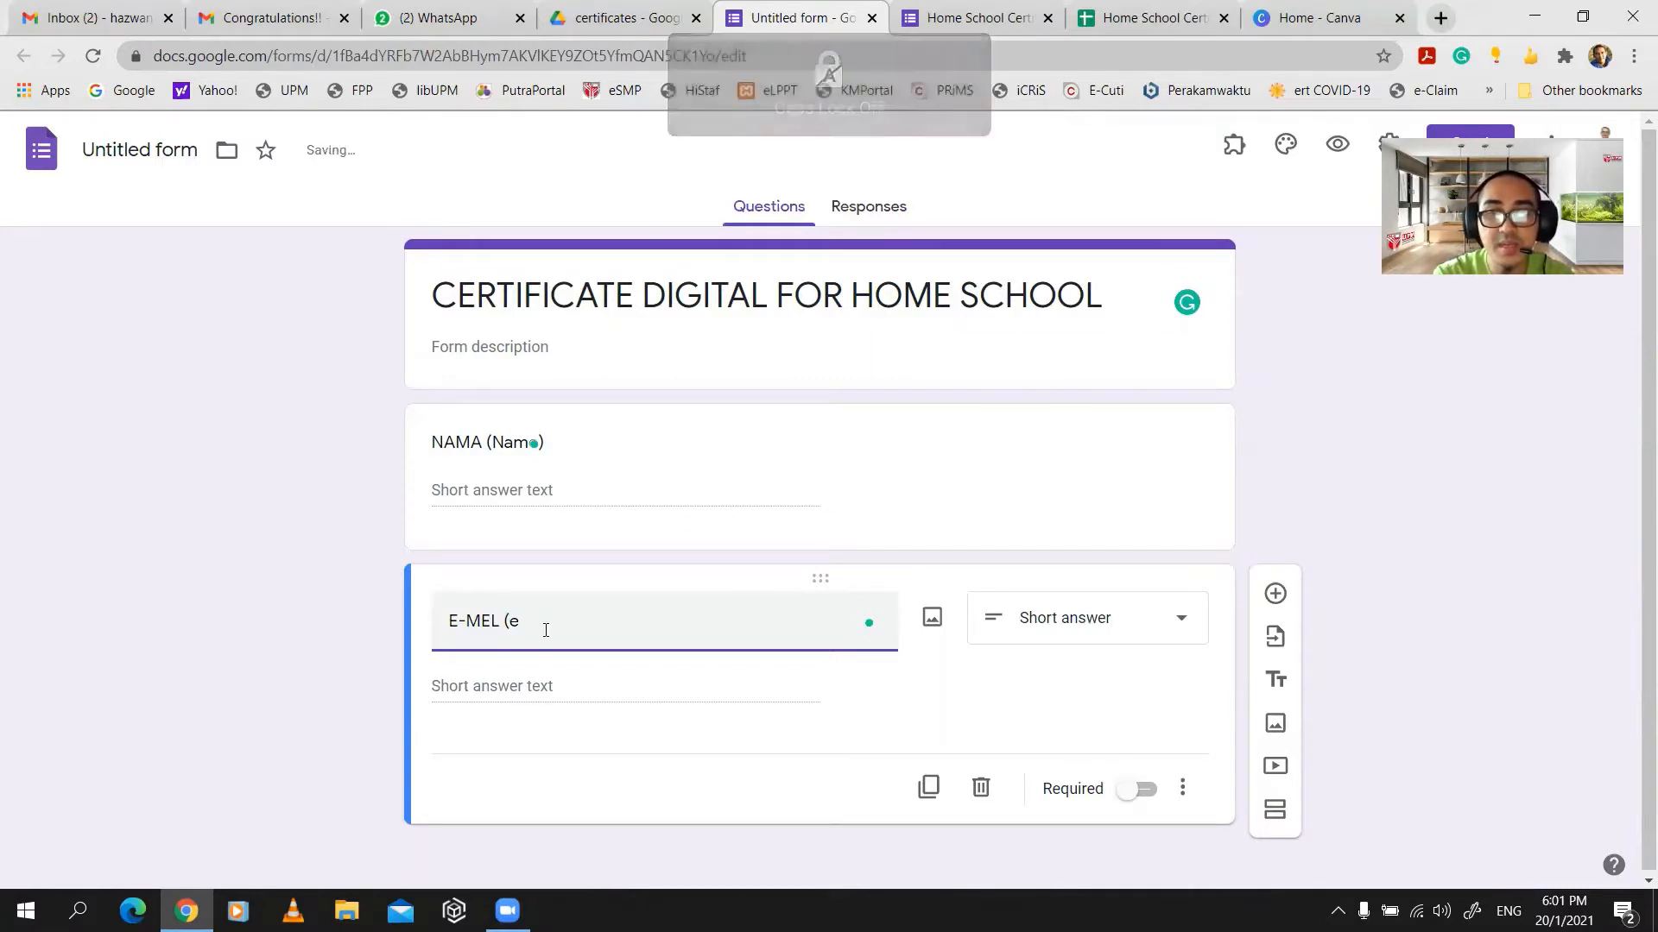
key("BackSpace")
key("Caps_Lock")
type("E")
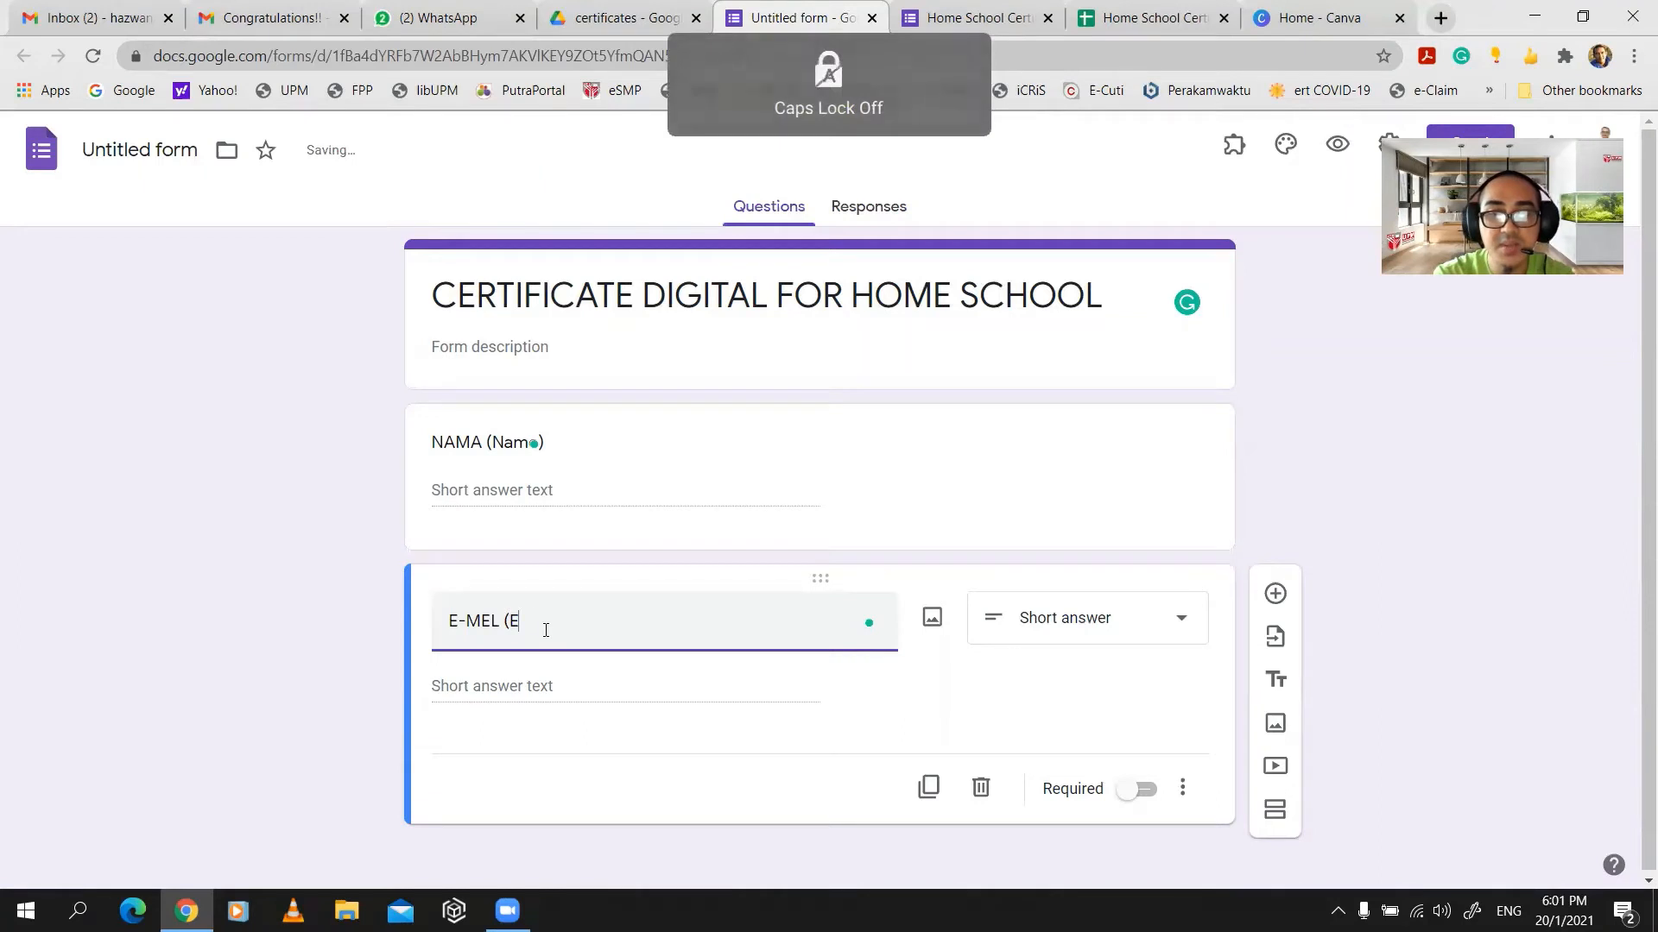
type("mai")
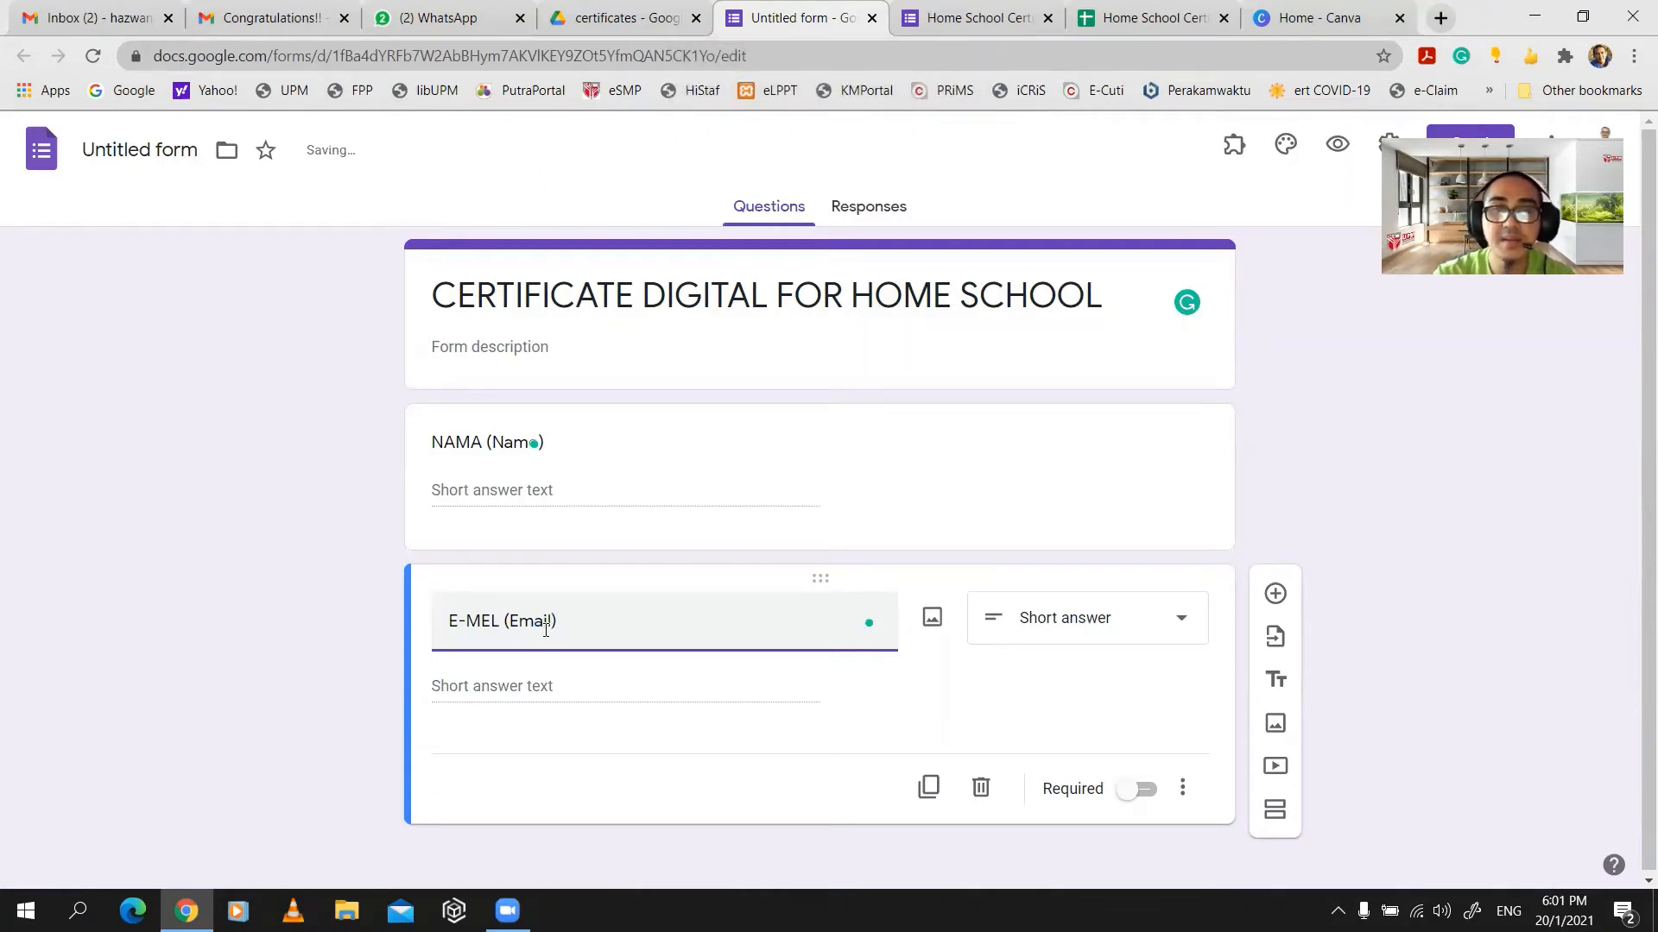
type("l)")
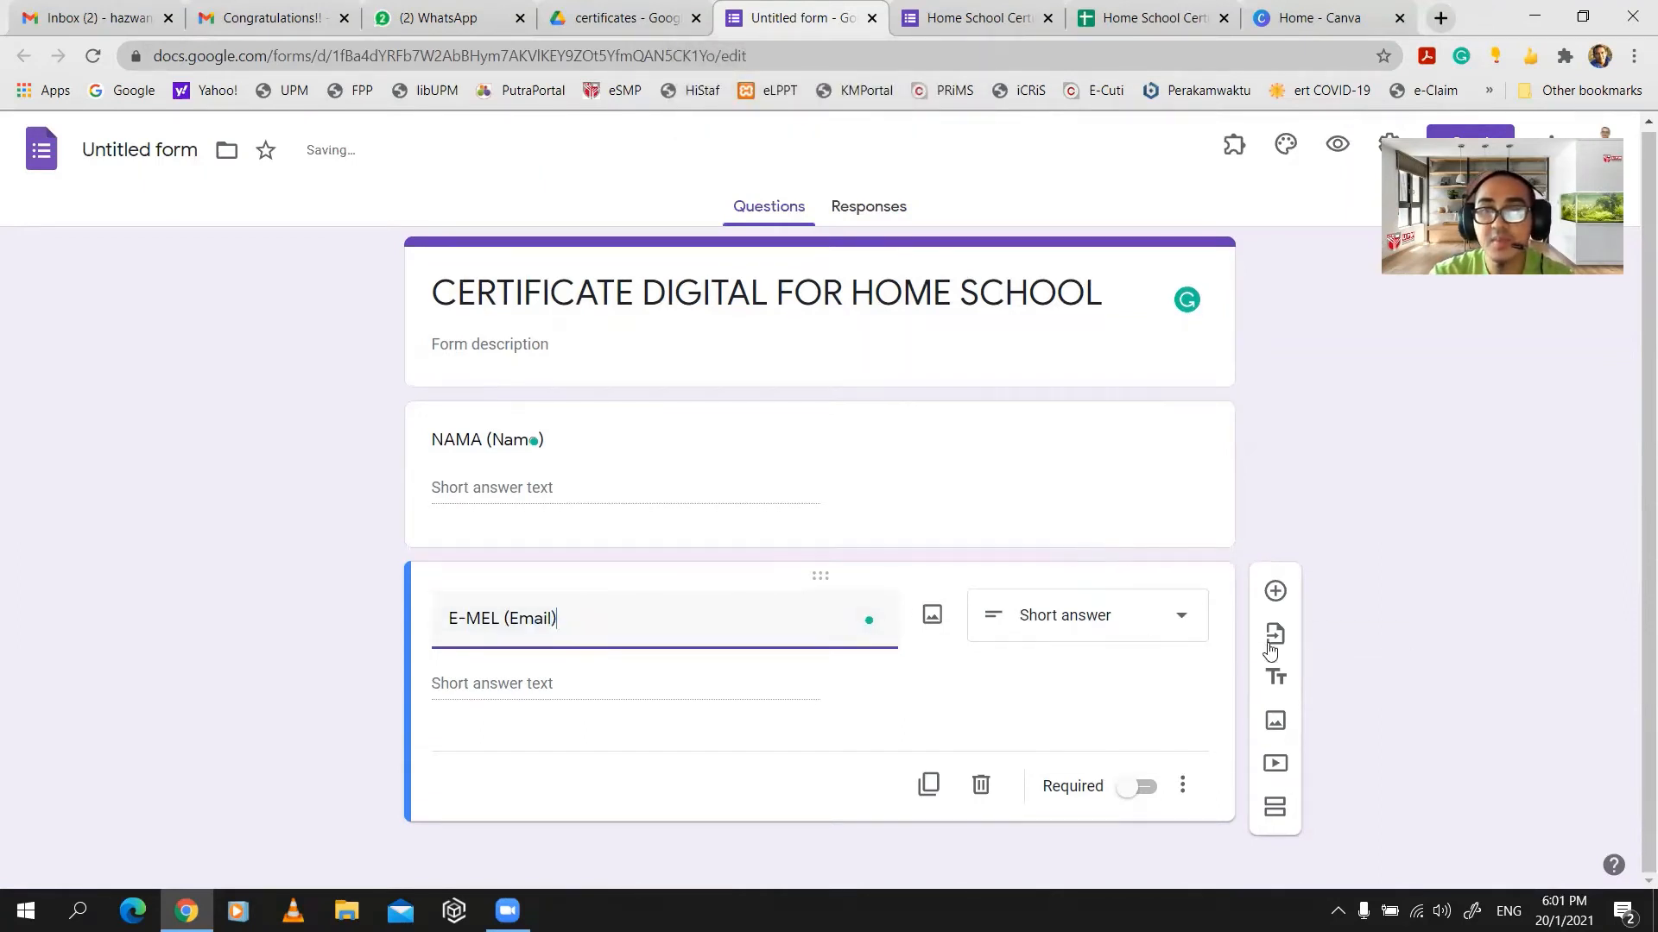
left_click(1275, 591)
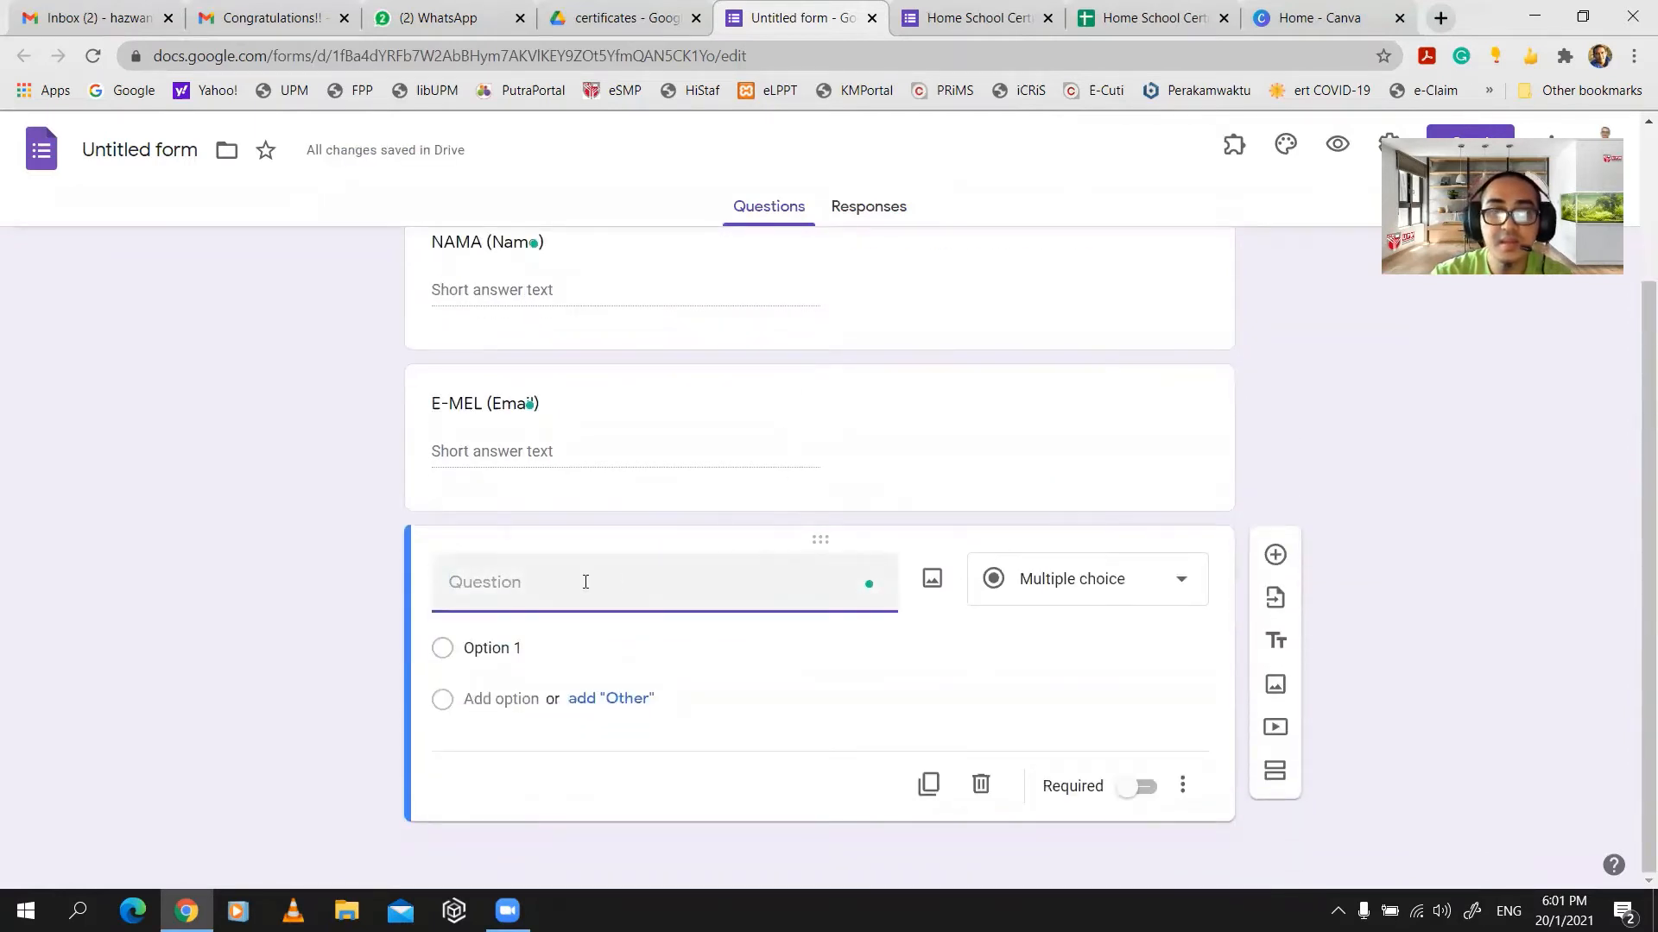
- Title the third question 'SAYA BERSETUJU UNTUK MENERIMA SIJIL DIGITAL'
key("Caps_Lock")
type("S")
key("Caps_Lock")
key("BackSpace")
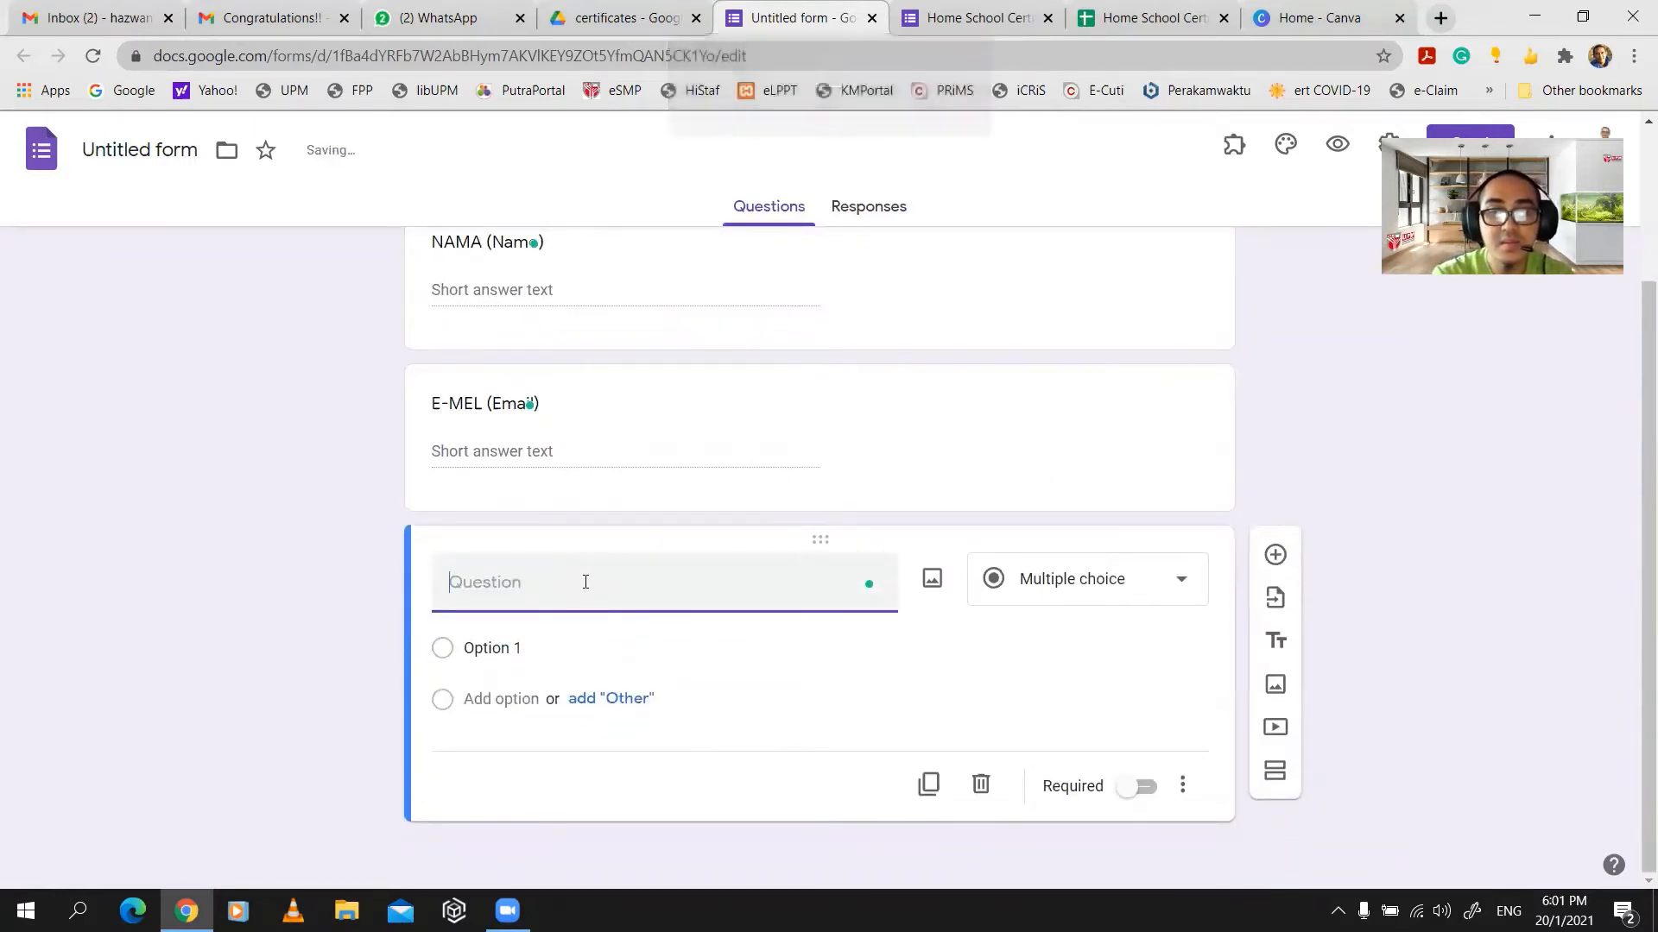
key("Caps_Lock")
type("SA")
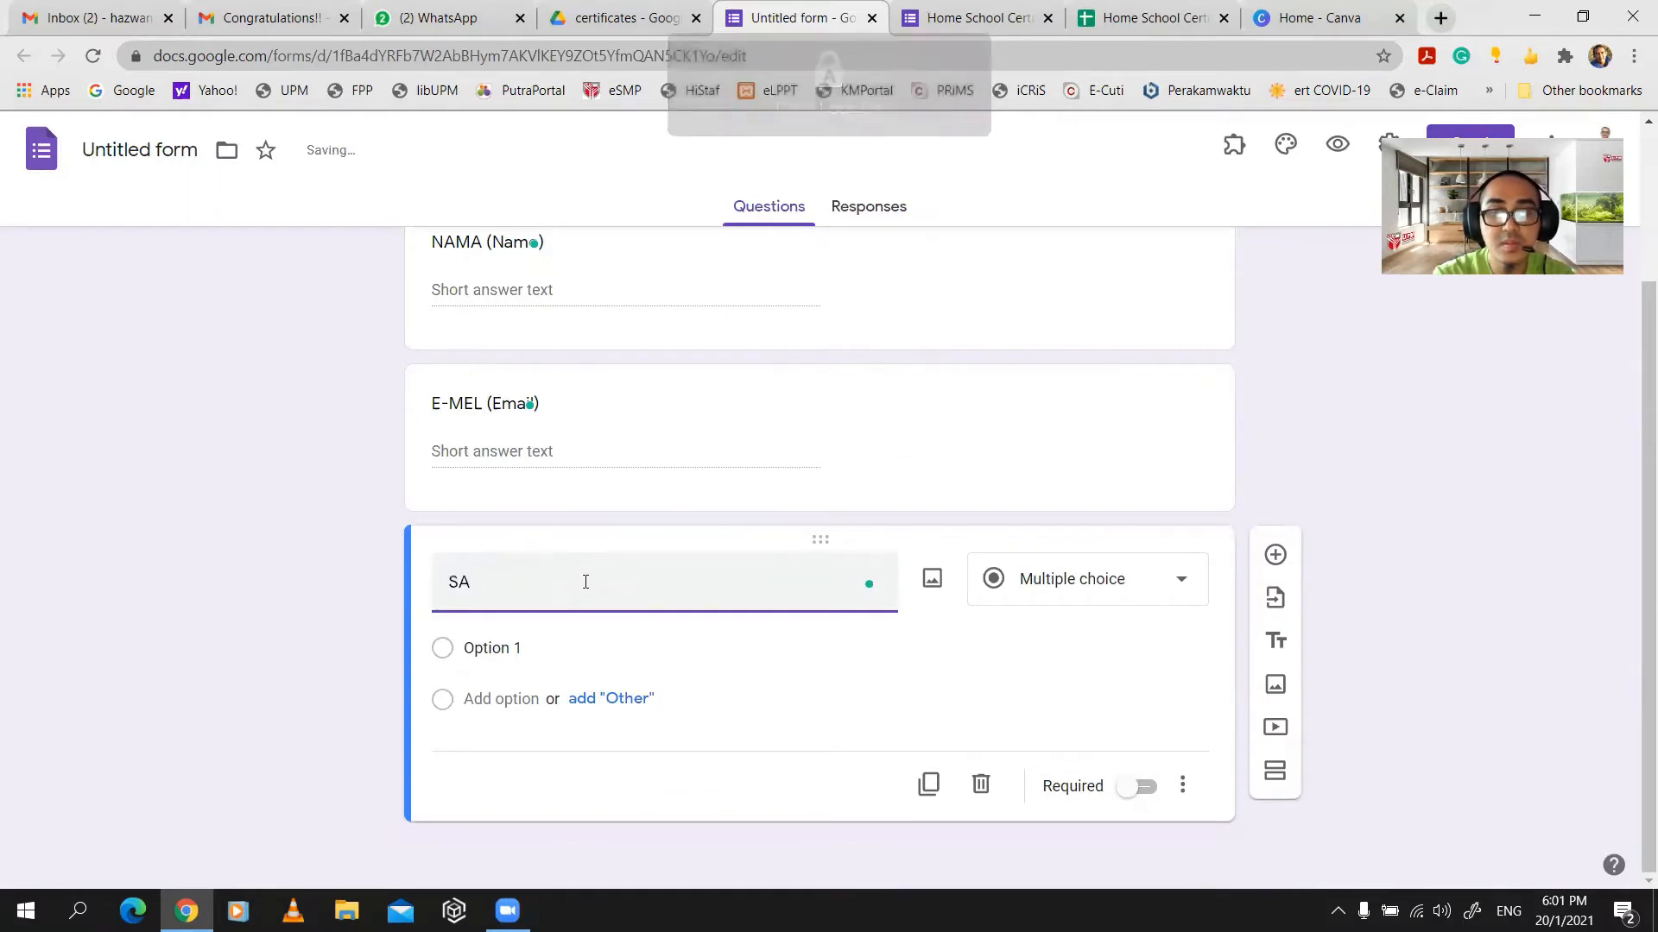
type("YA BERSET")
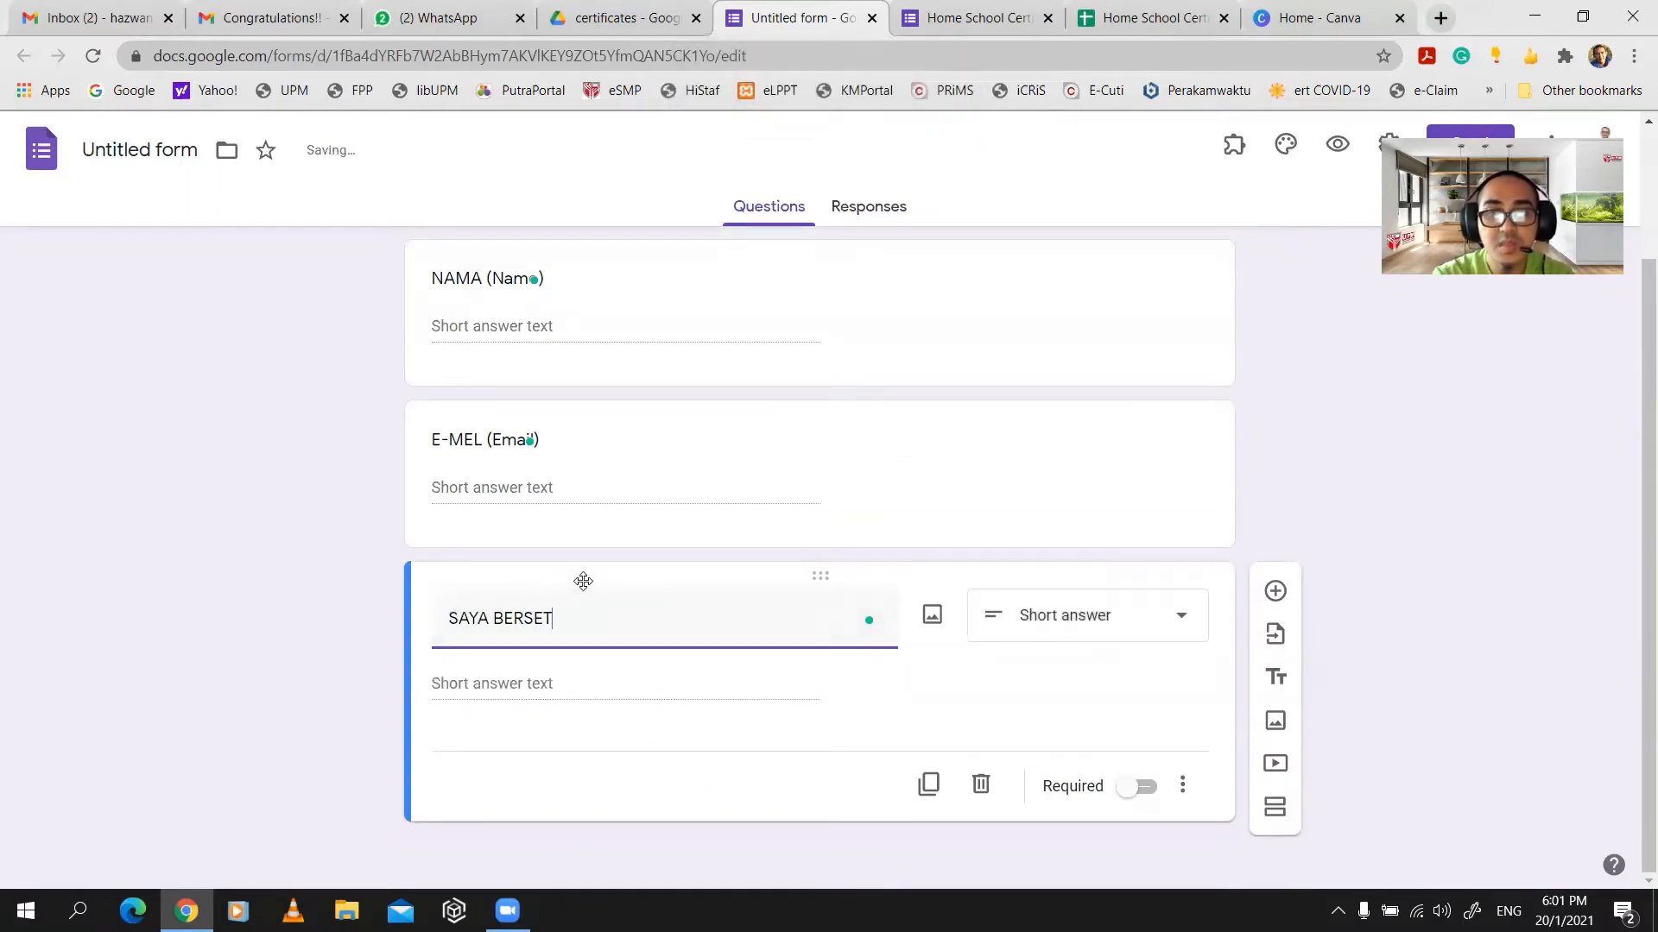
type("UJU UNTUK M")
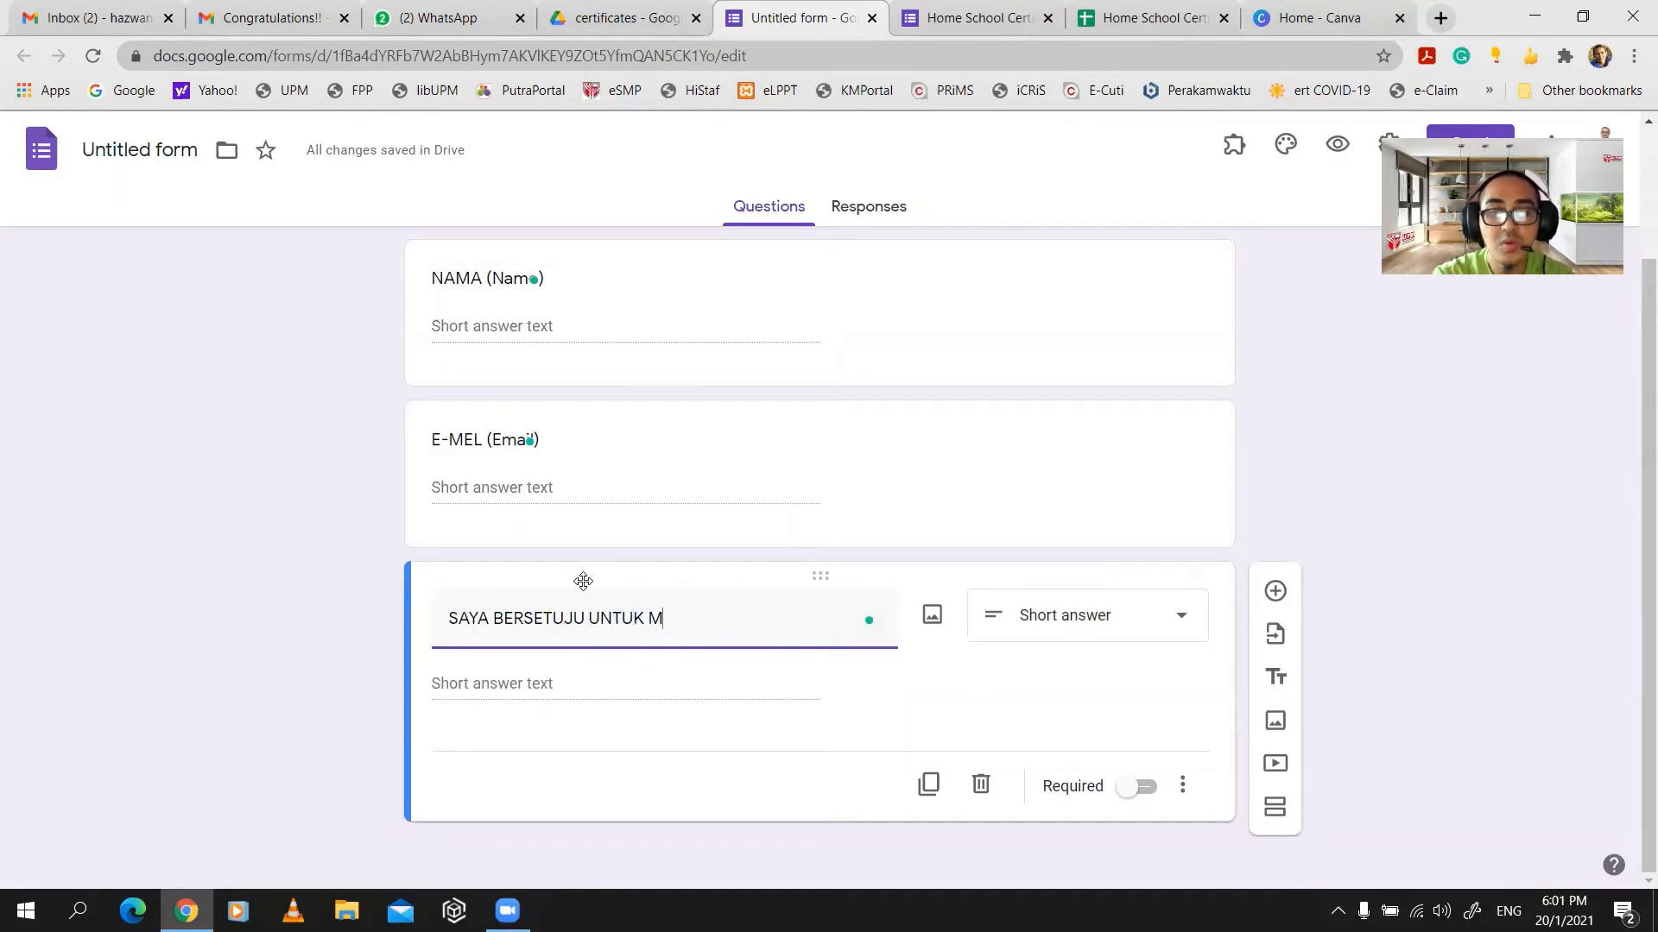
type("ENERIMA")
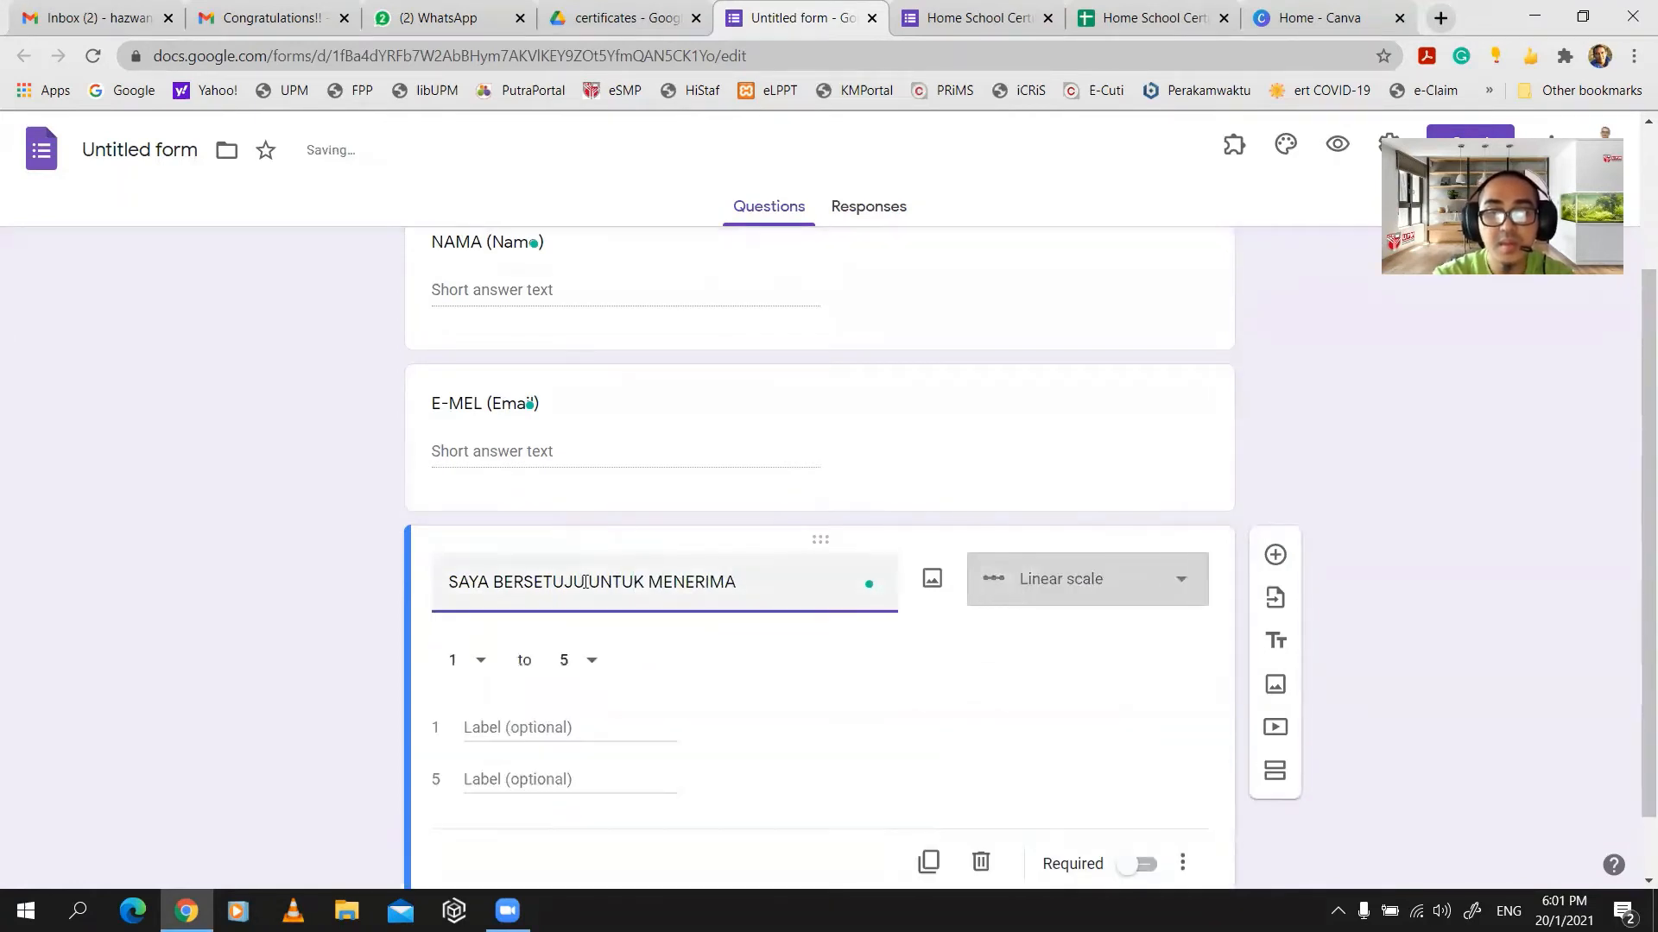
type(" SIJIL DIGITAL")
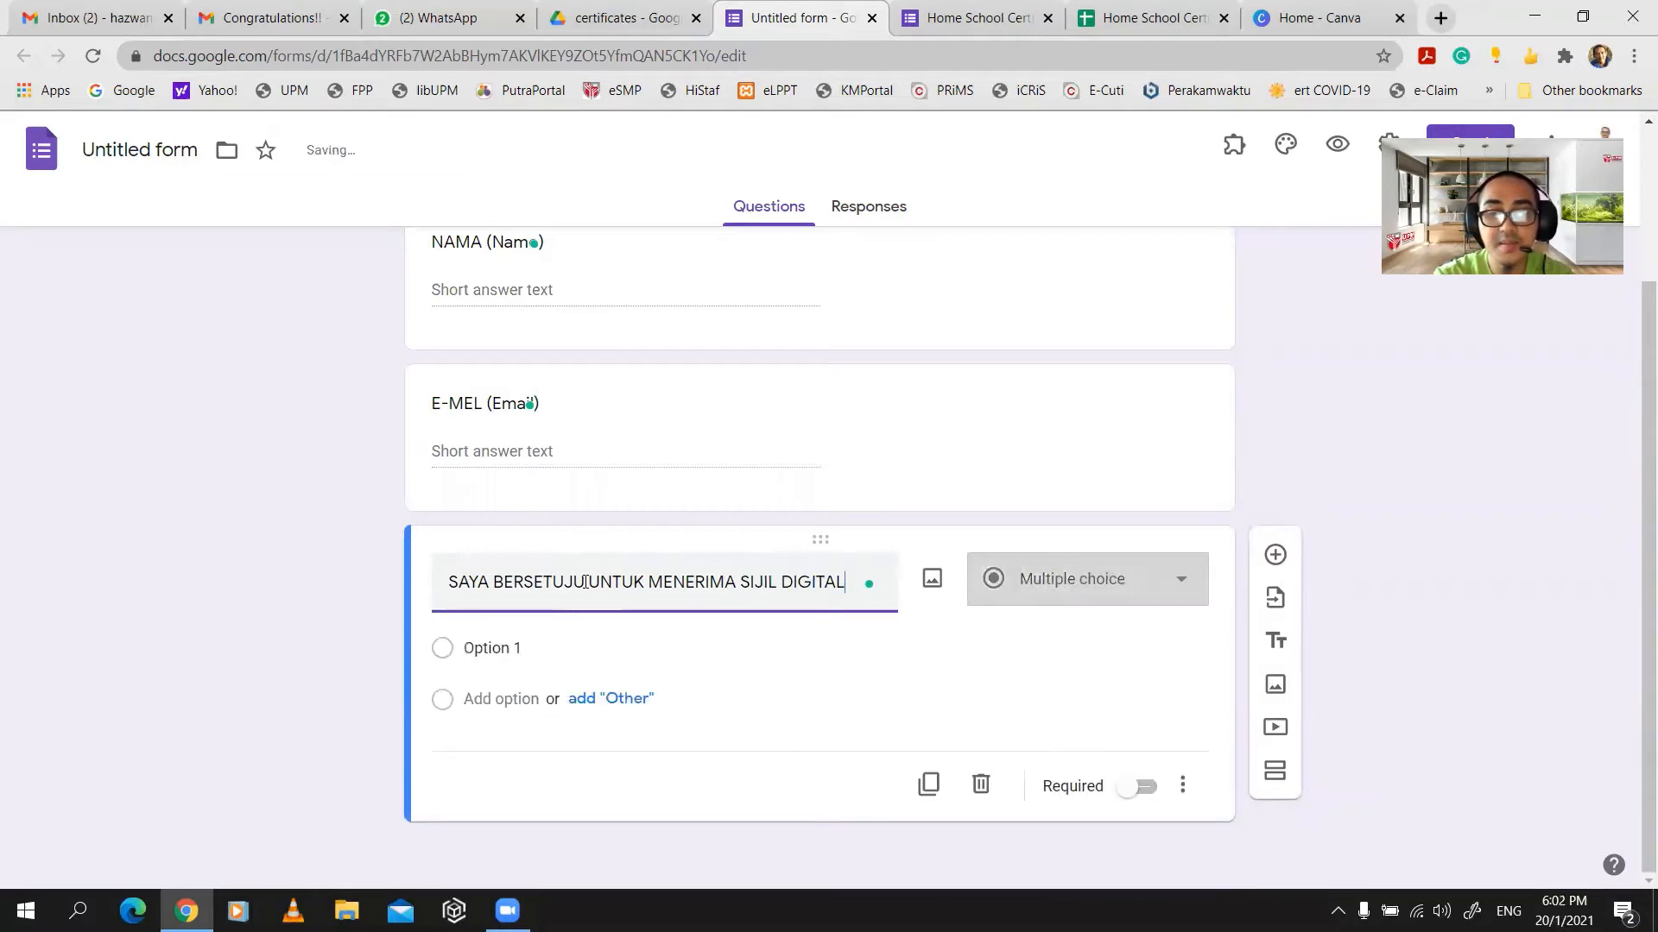
- Add an Other choice and make the first answer option 'YA (Yes)'
left_click(577, 700)
left_click(510, 661)
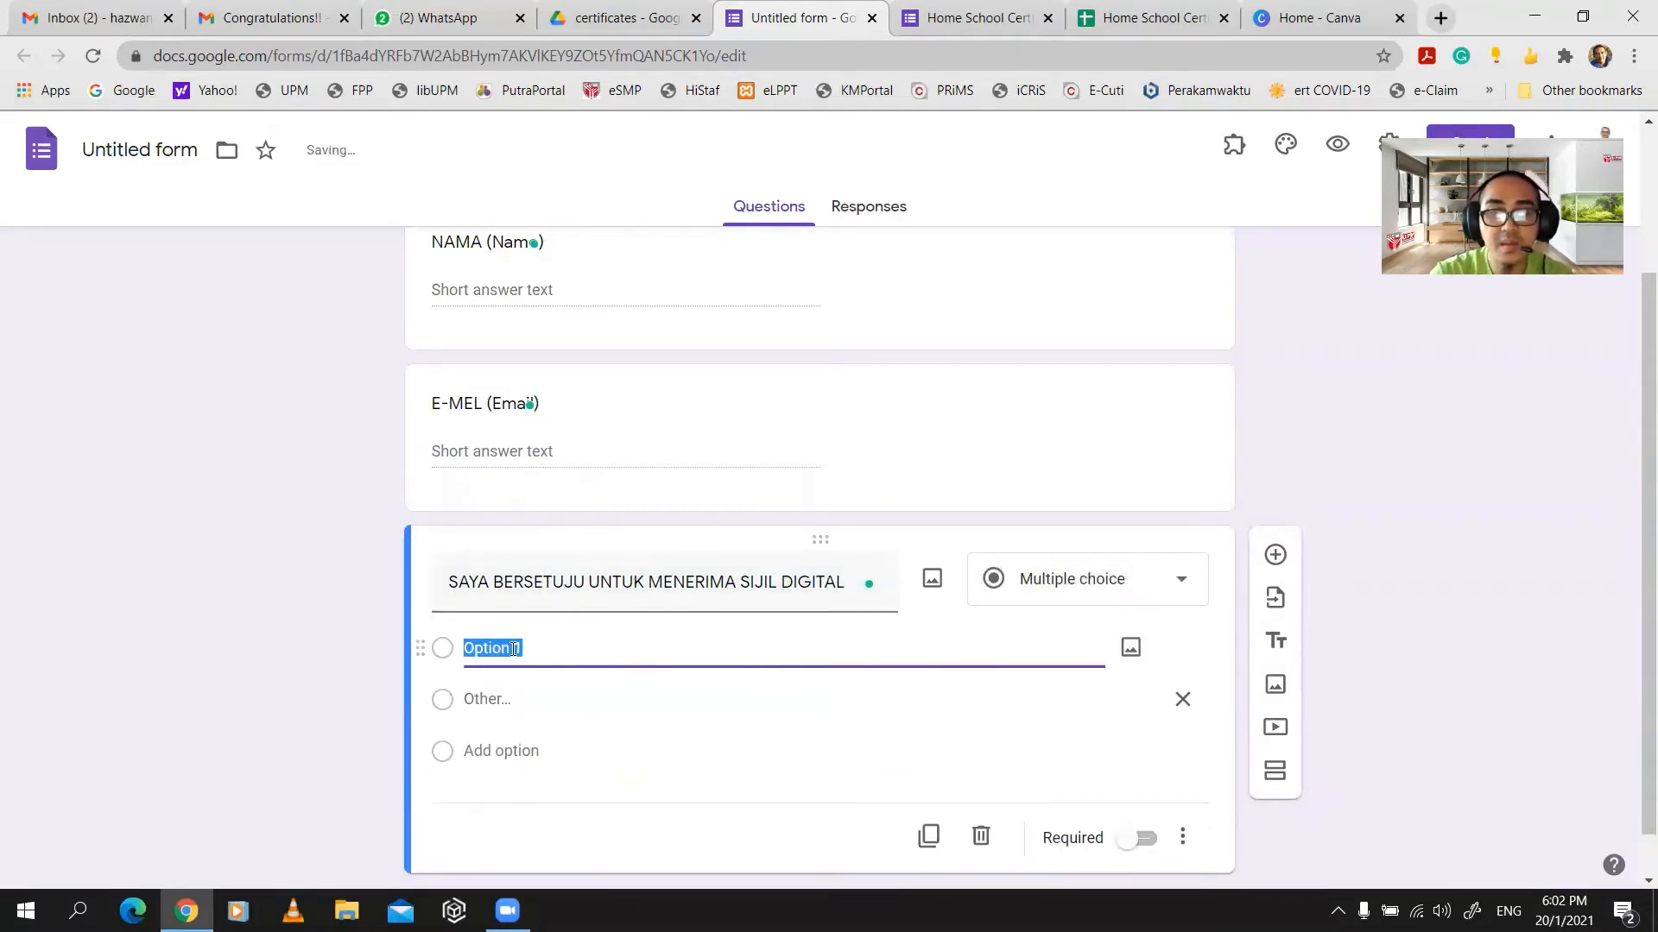
key("Caps_Lock")
type("y")
key("BackSpace")
key("Caps_Lock")
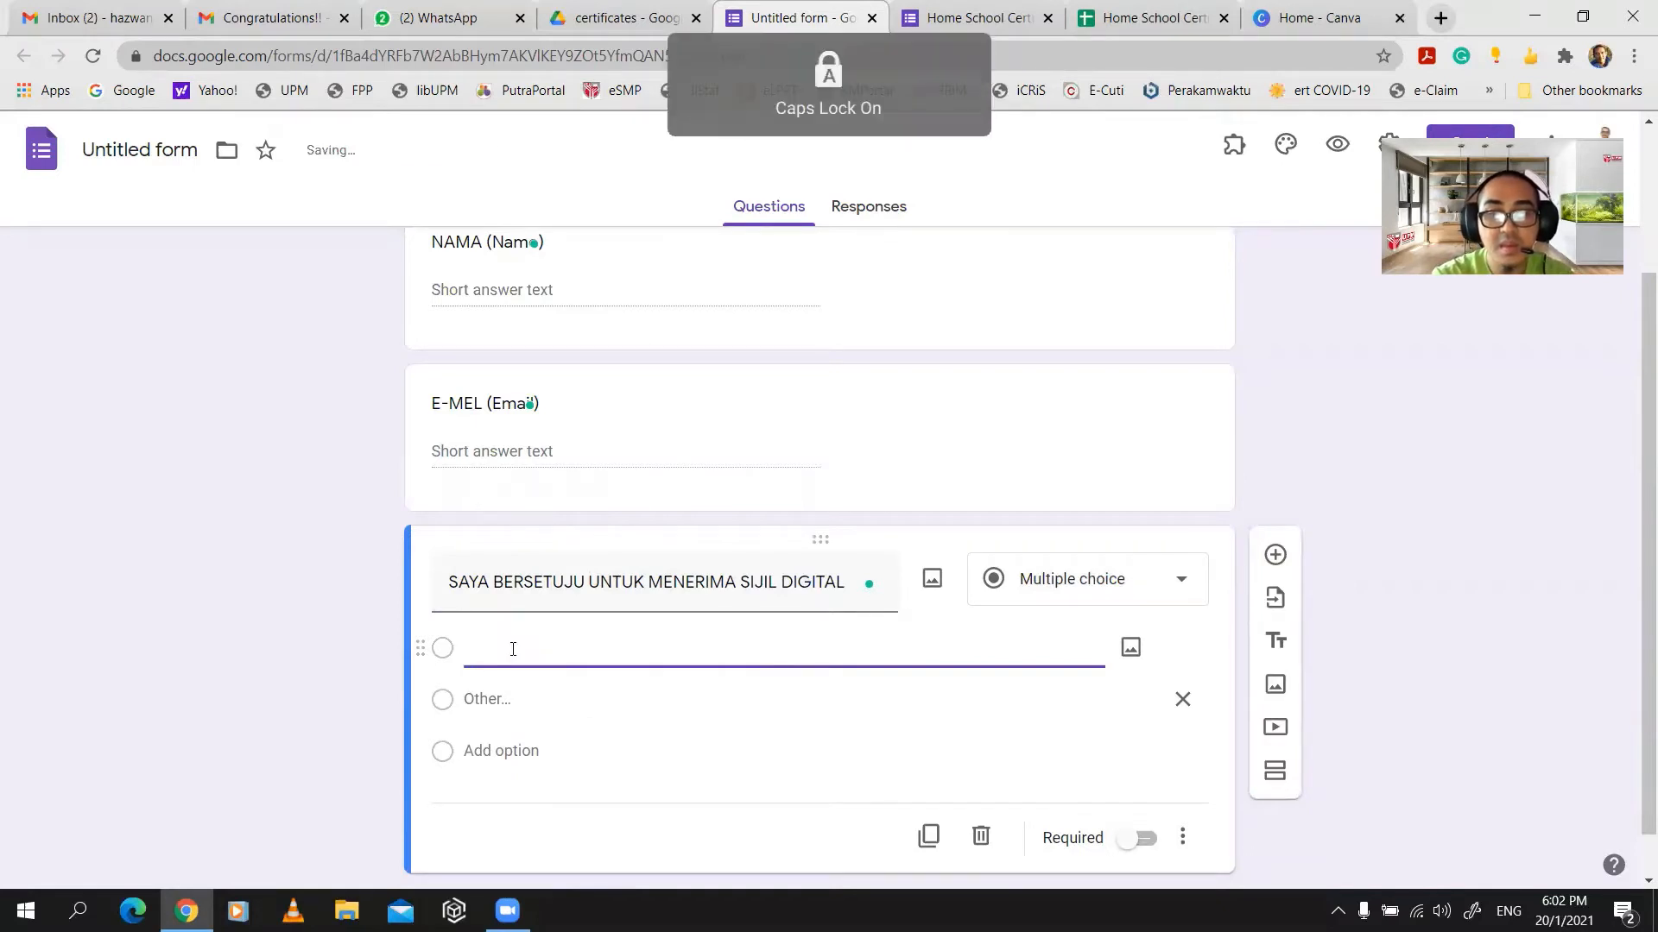
type("Y")
key("Caps_Lock")
type("a")
key("BackSpace")
key("Caps_Lock")
type("A")
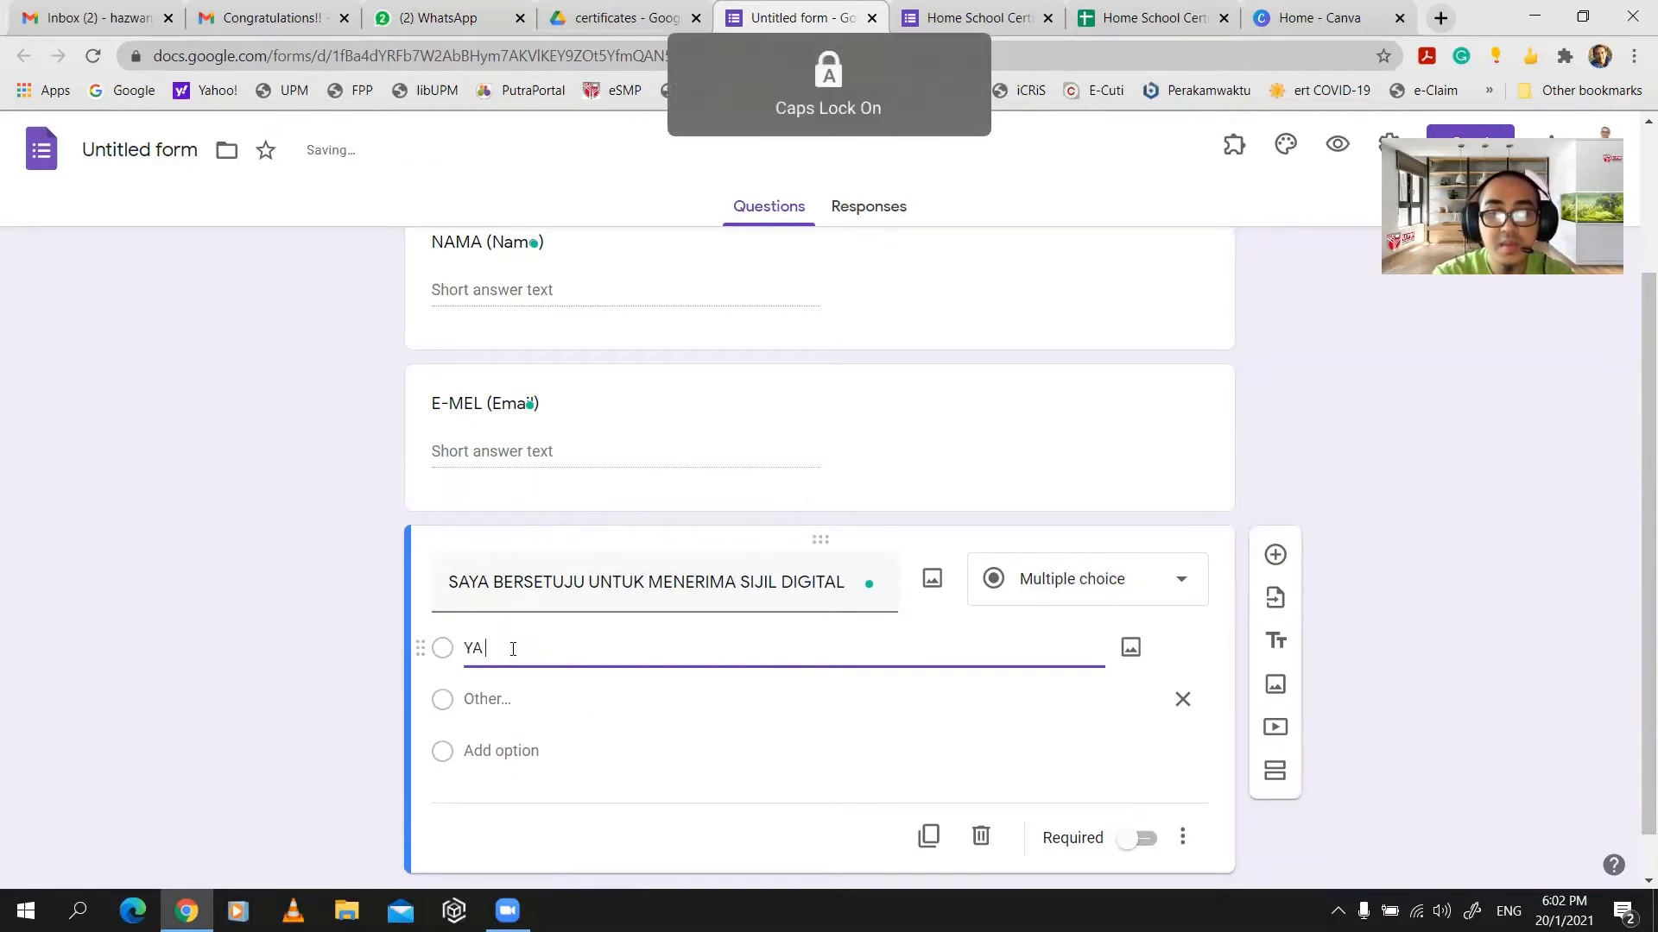
key("Caps_Lock")
type("(")
type("y")
key("Caps_Lock")
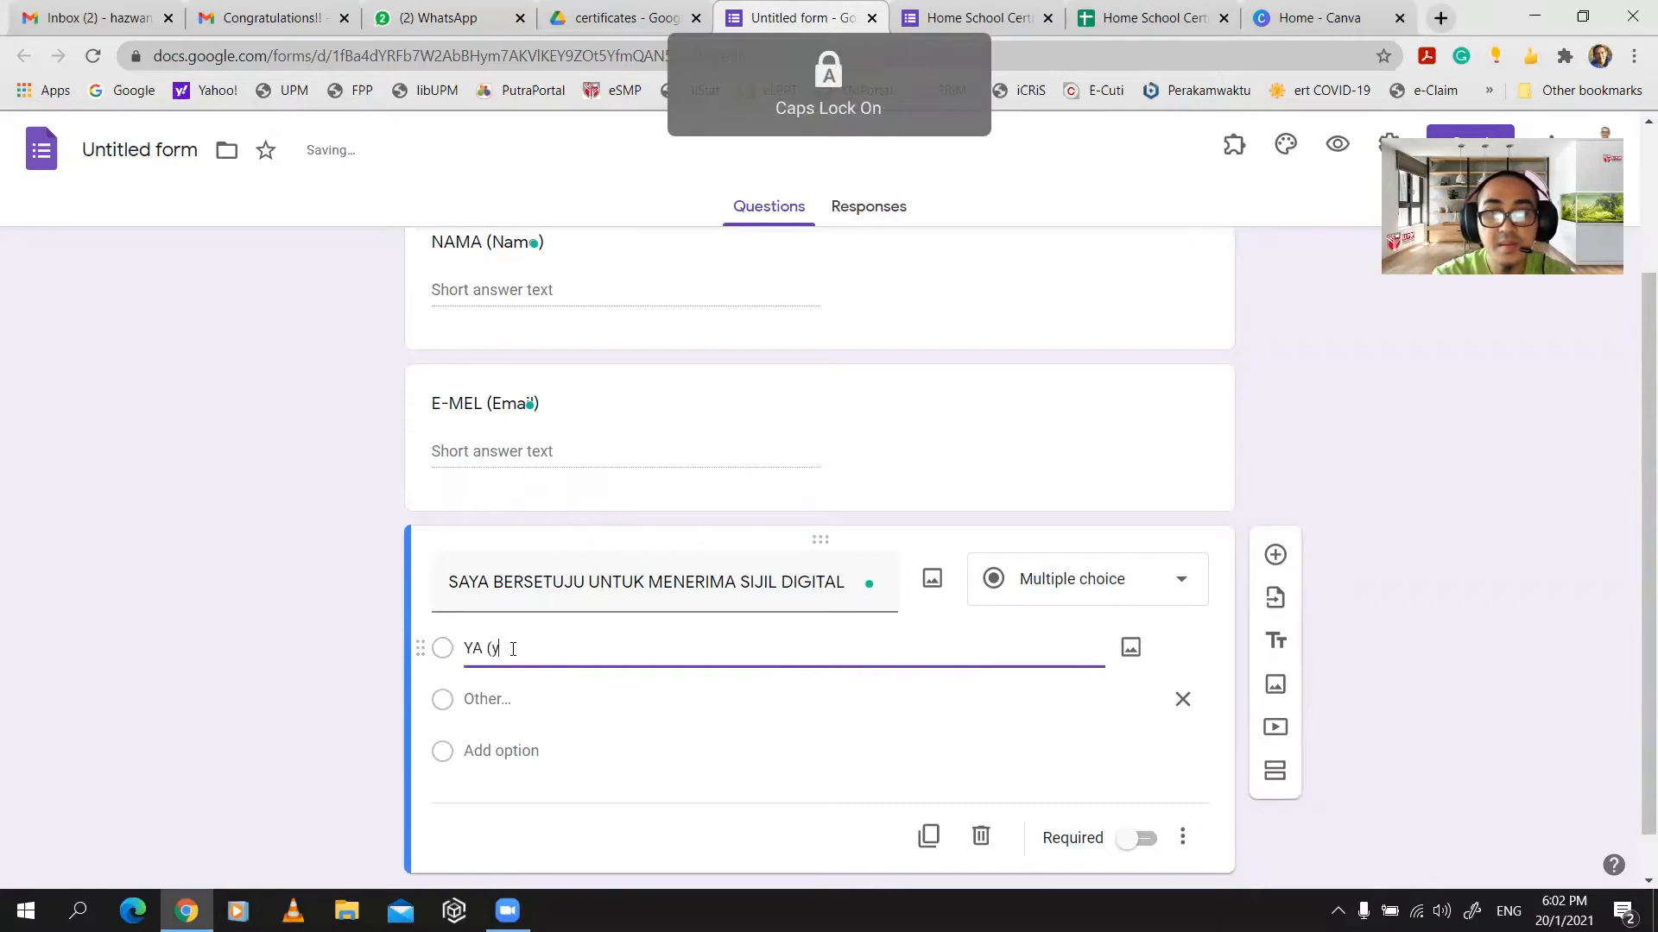
type("E")
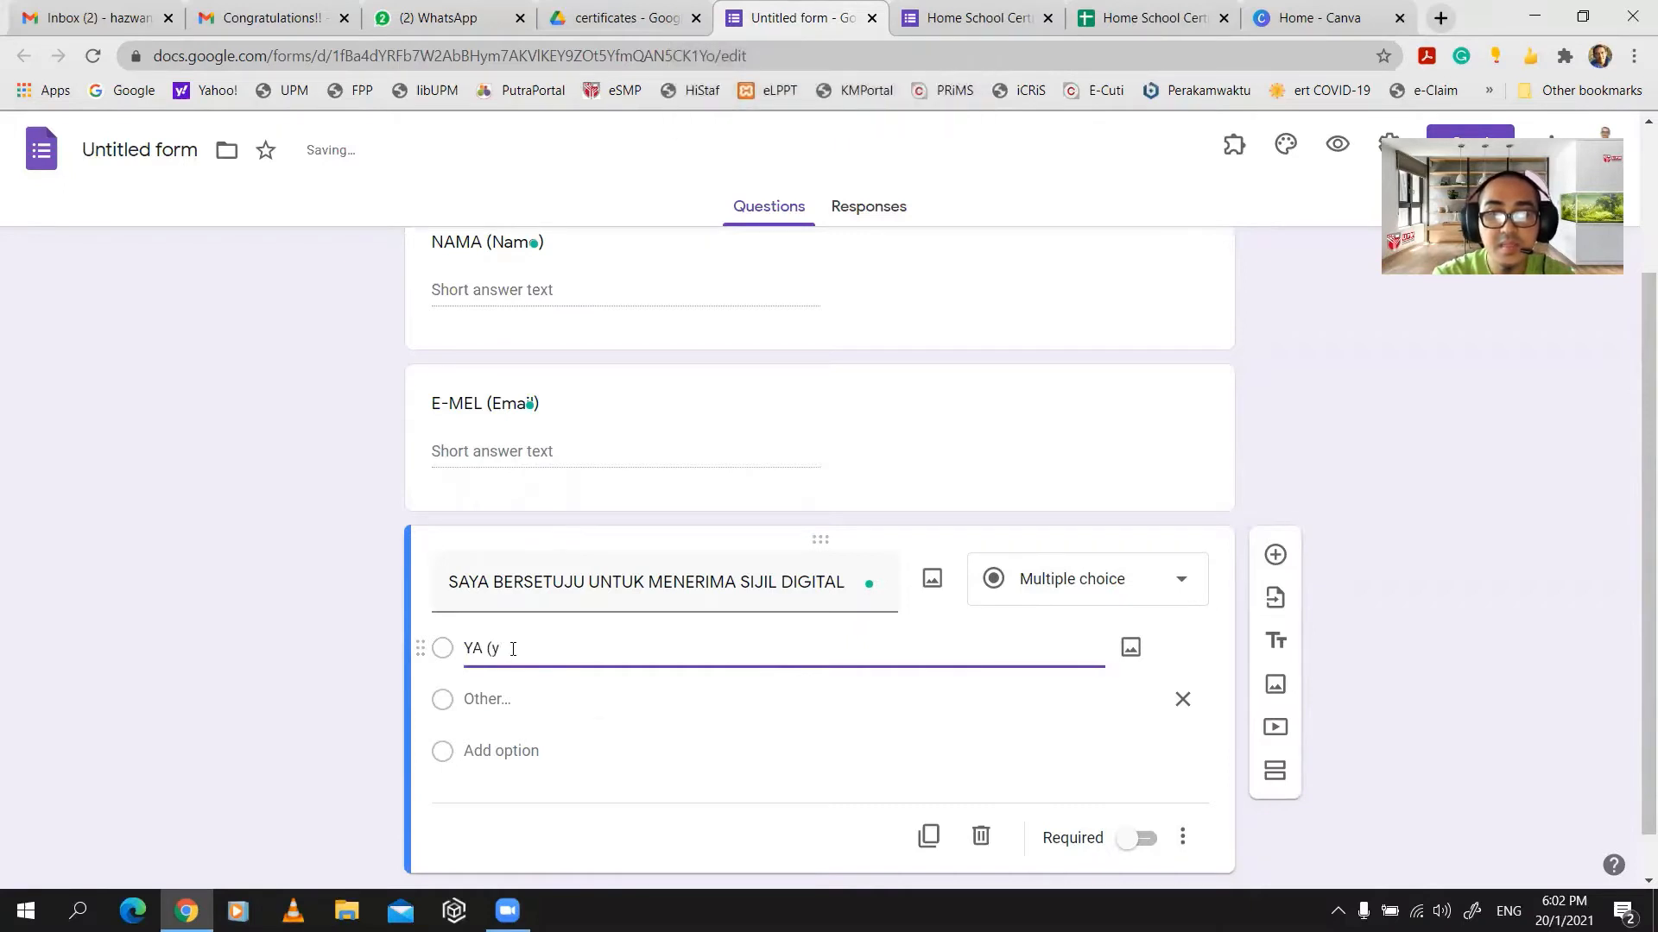
type("Y")
key("Caps_Lock")
type("es)")
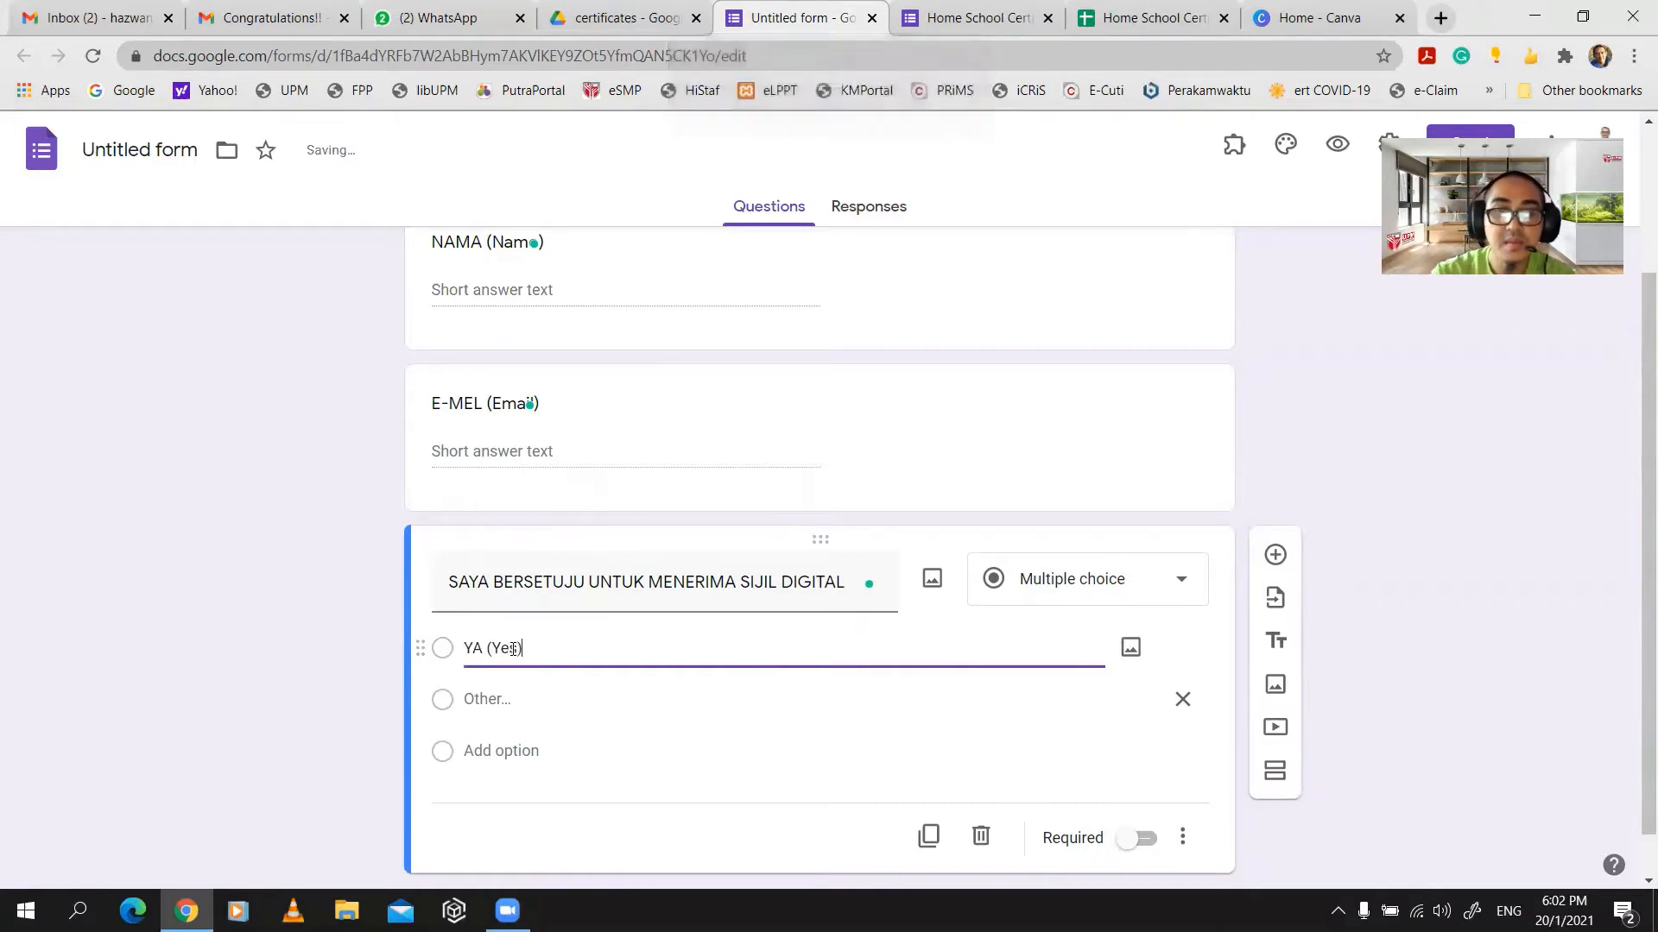
left_click(523, 701)
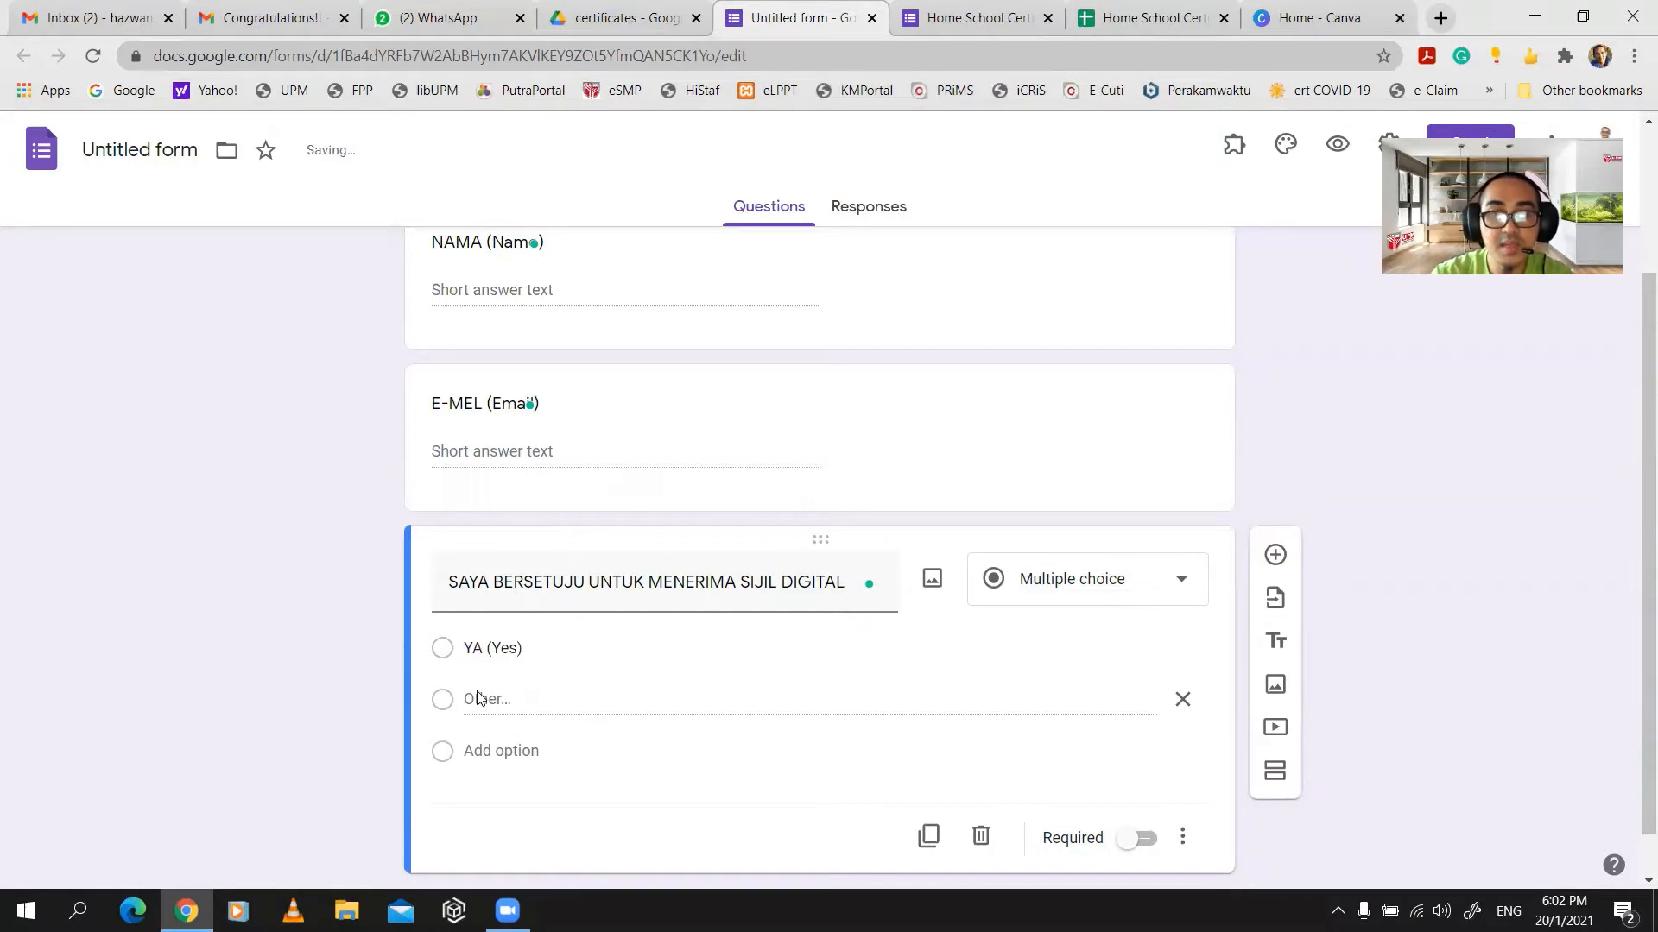
- Add a second answer option reading 'Tidak (No)'
left_click(501, 750)
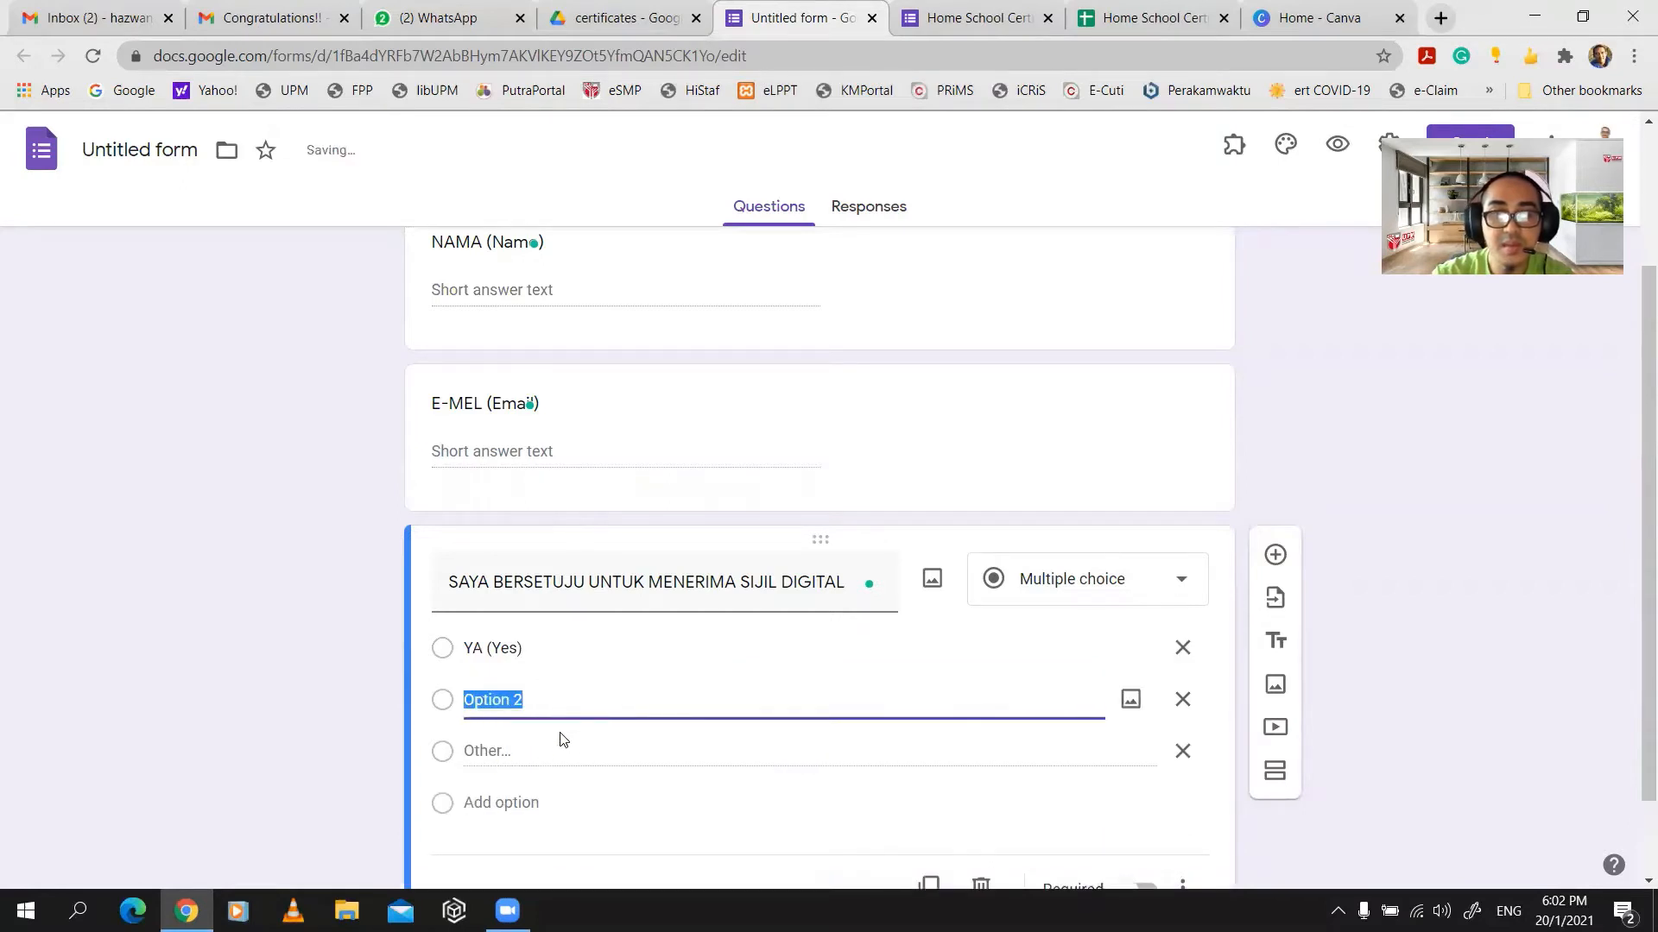
type("N")
key("Caps_Lock")
key("BackSpace")
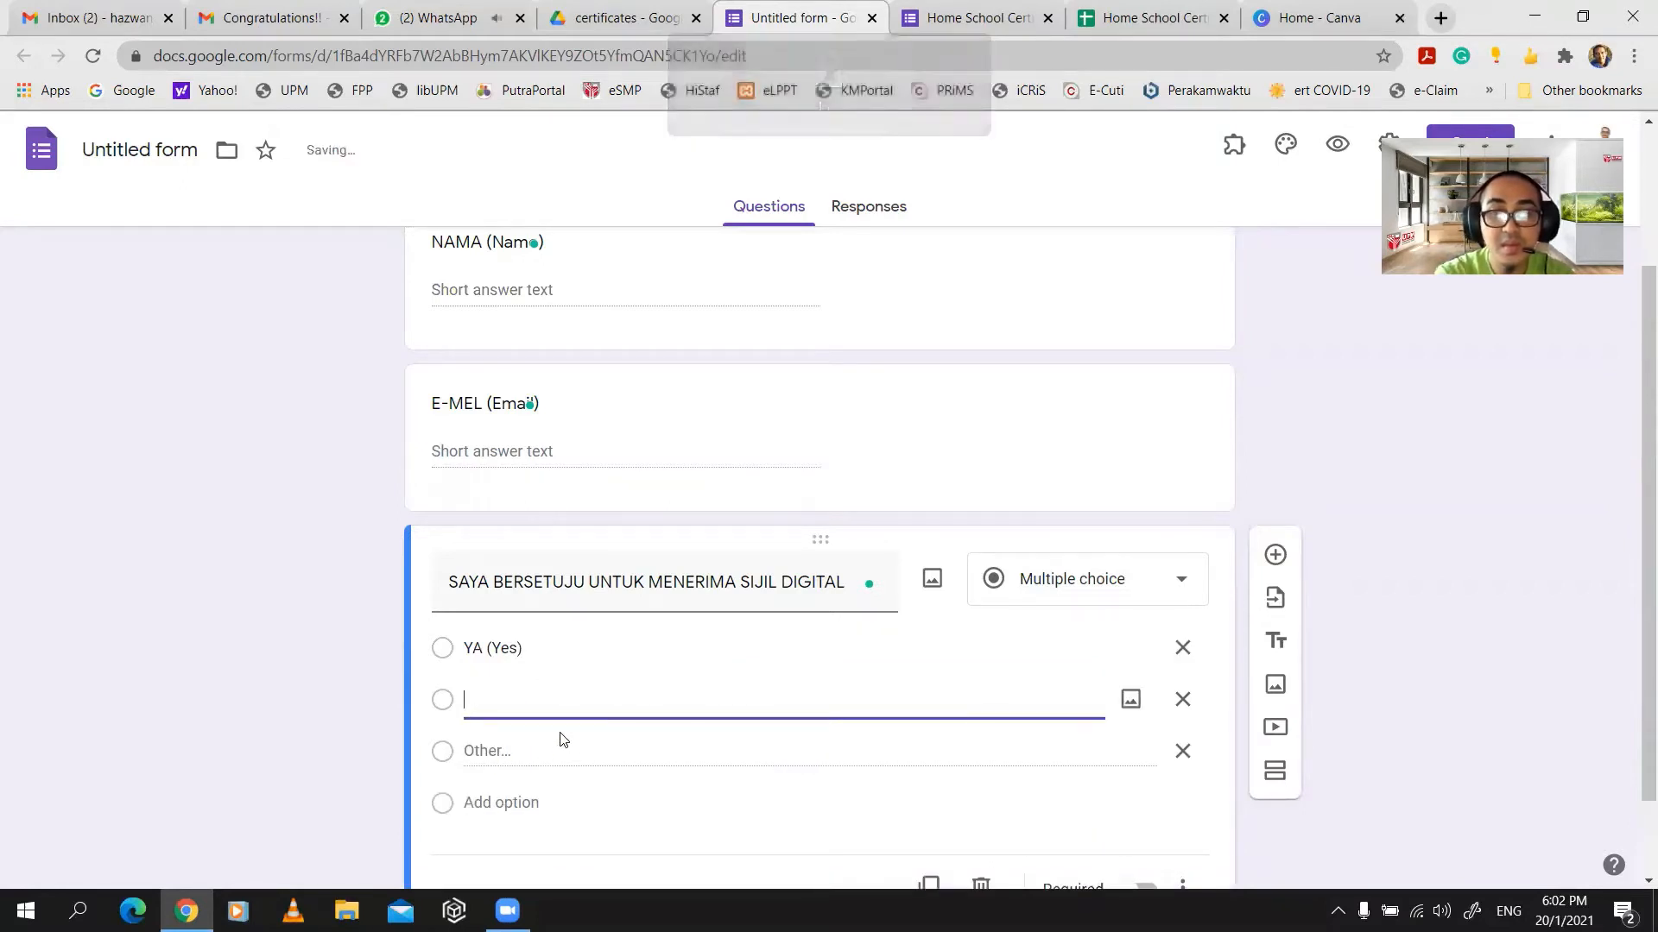
type("t")
key("Caps_Lock")
type("Tidak (")
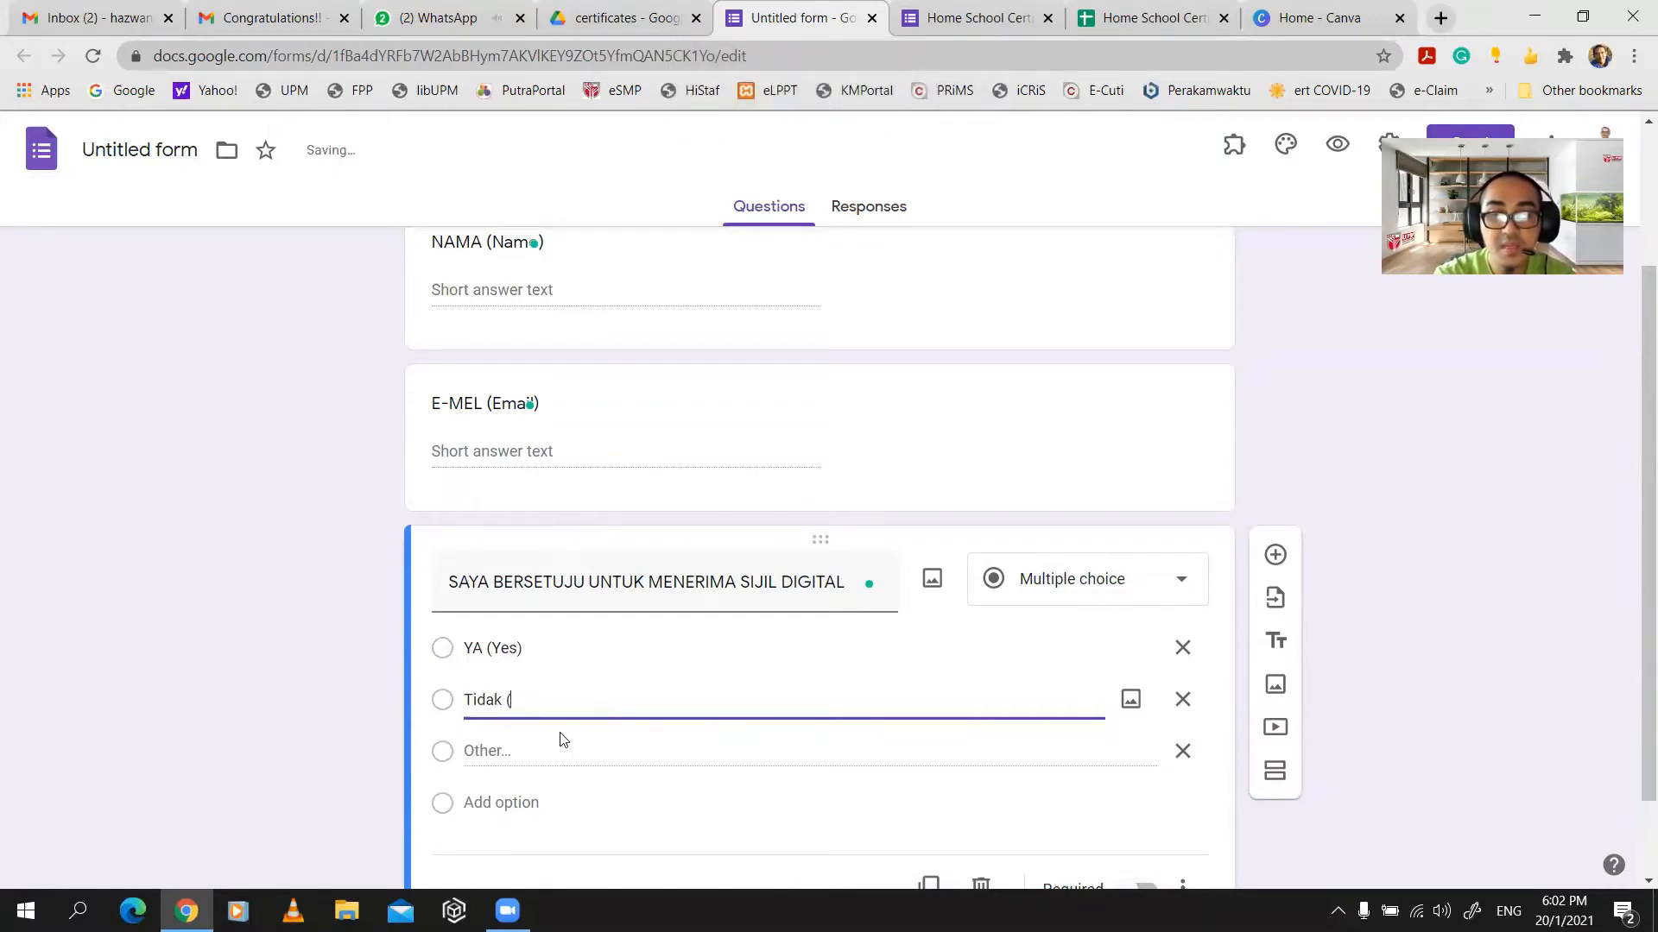
key("Caps_Lock")
type("N")
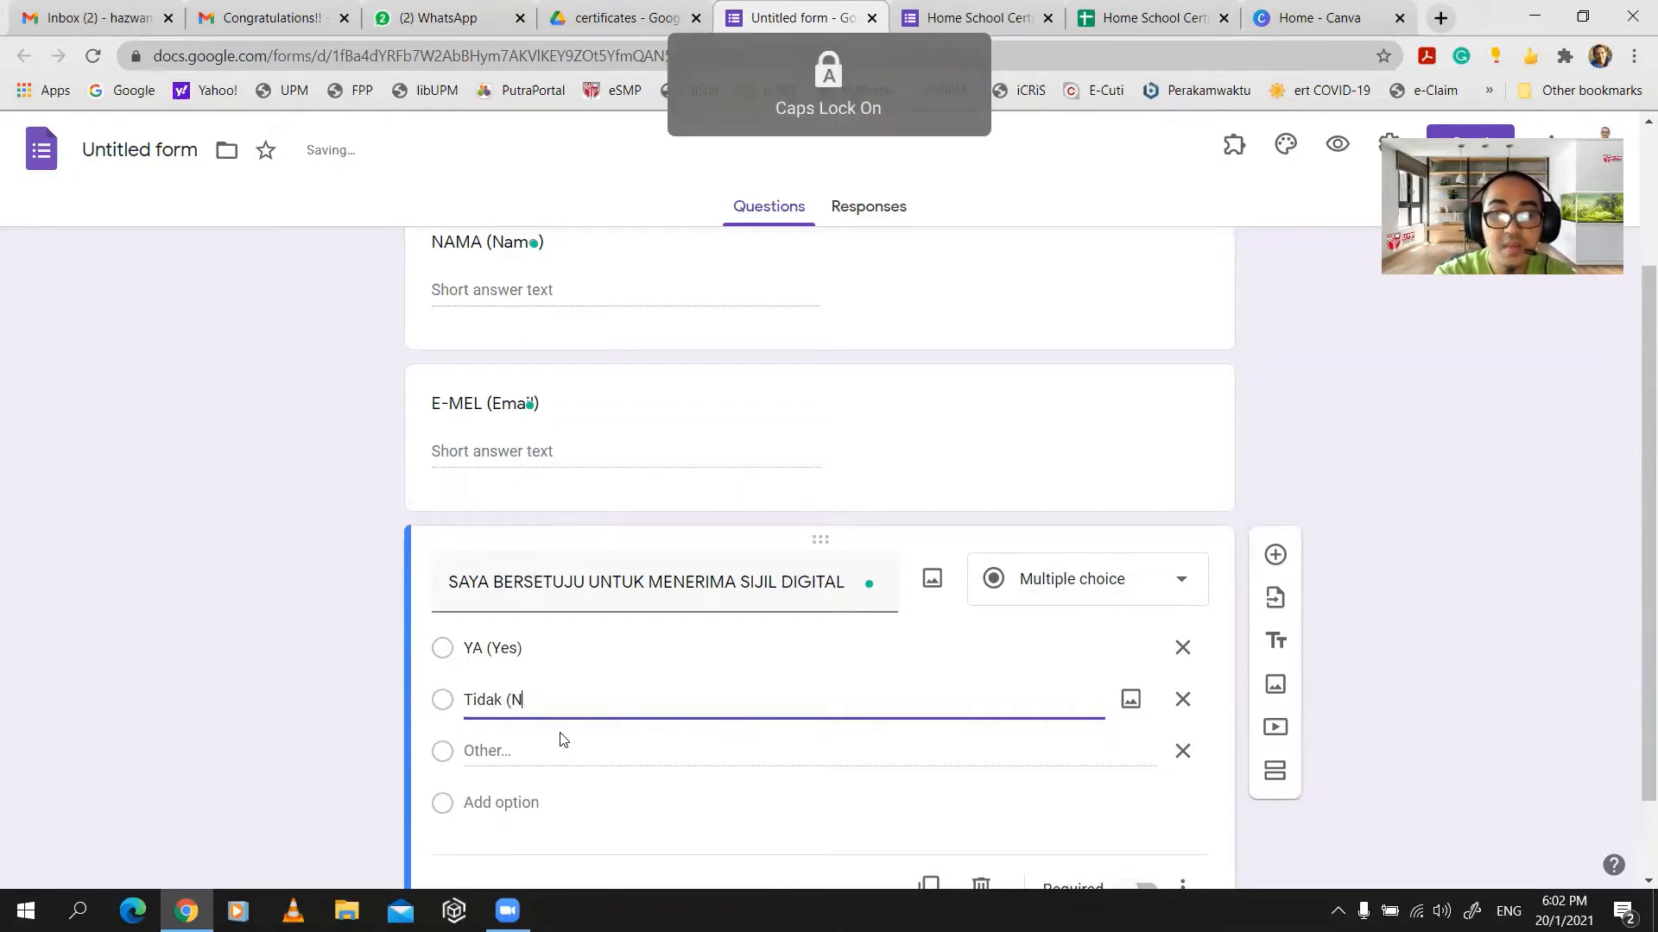
key("Caps_Lock")
type("o)")
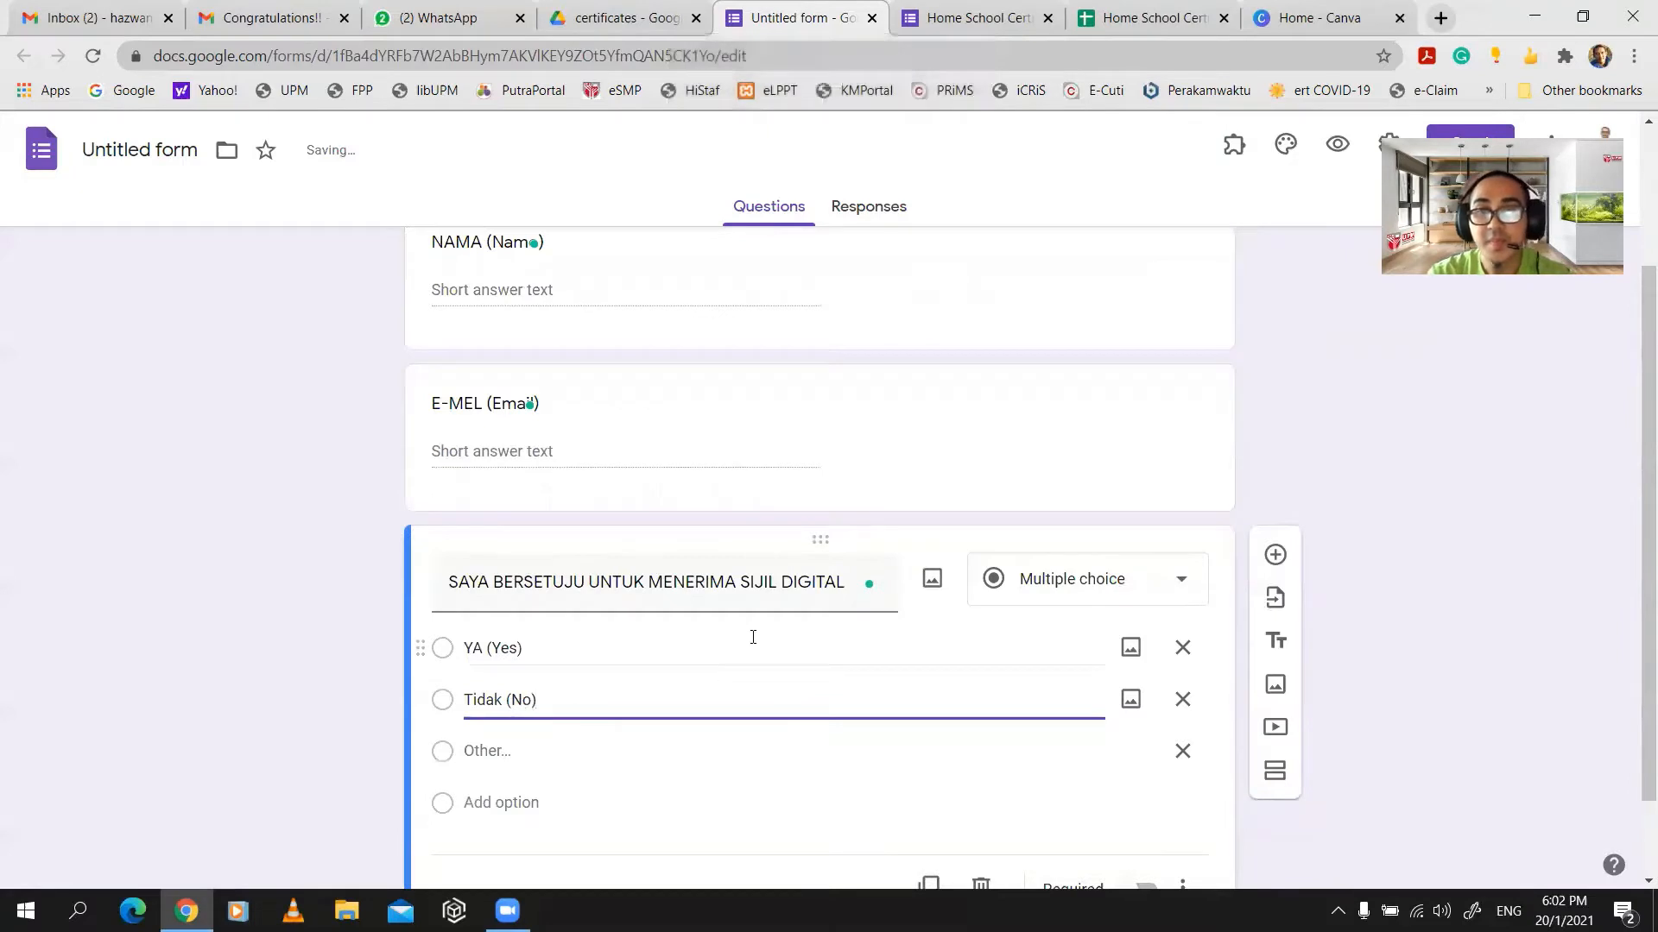
- Mark the consent question as required
scroll(950, 643, "down", 1)
left_click(1141, 786)
scroll(1123, 717, "up", 3)
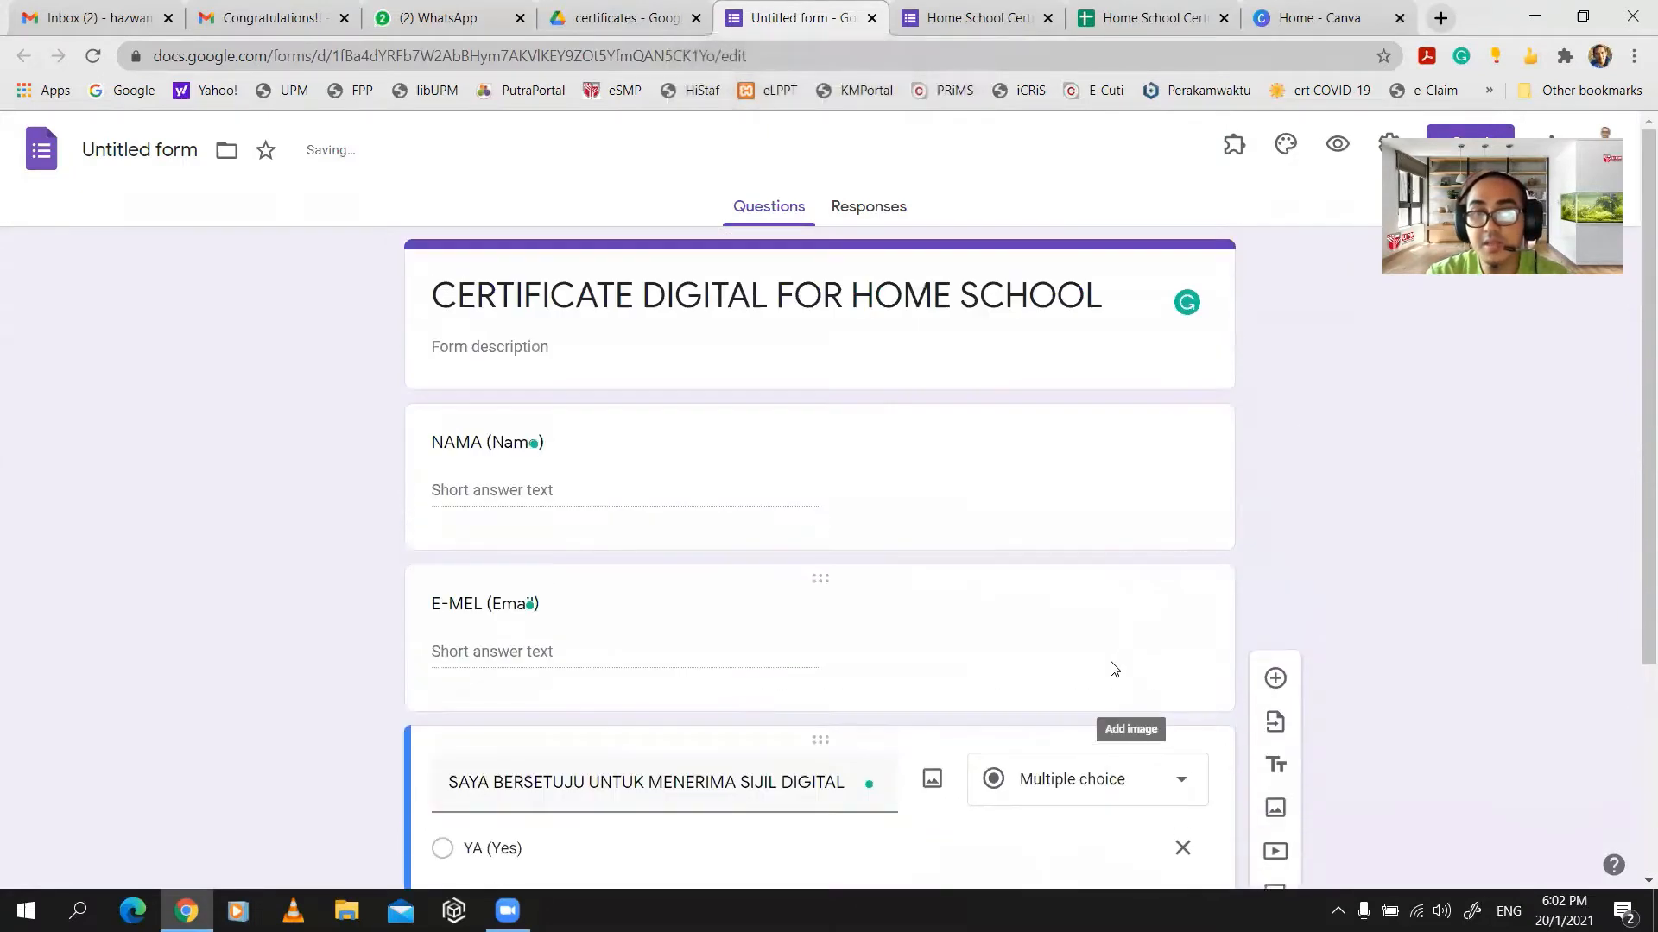
- Mark E-MEL (Email) and NAMA (Name) required and name the form CERTIFICATE DIGITAL FOR HOME SCHOOL
left_click(902, 673)
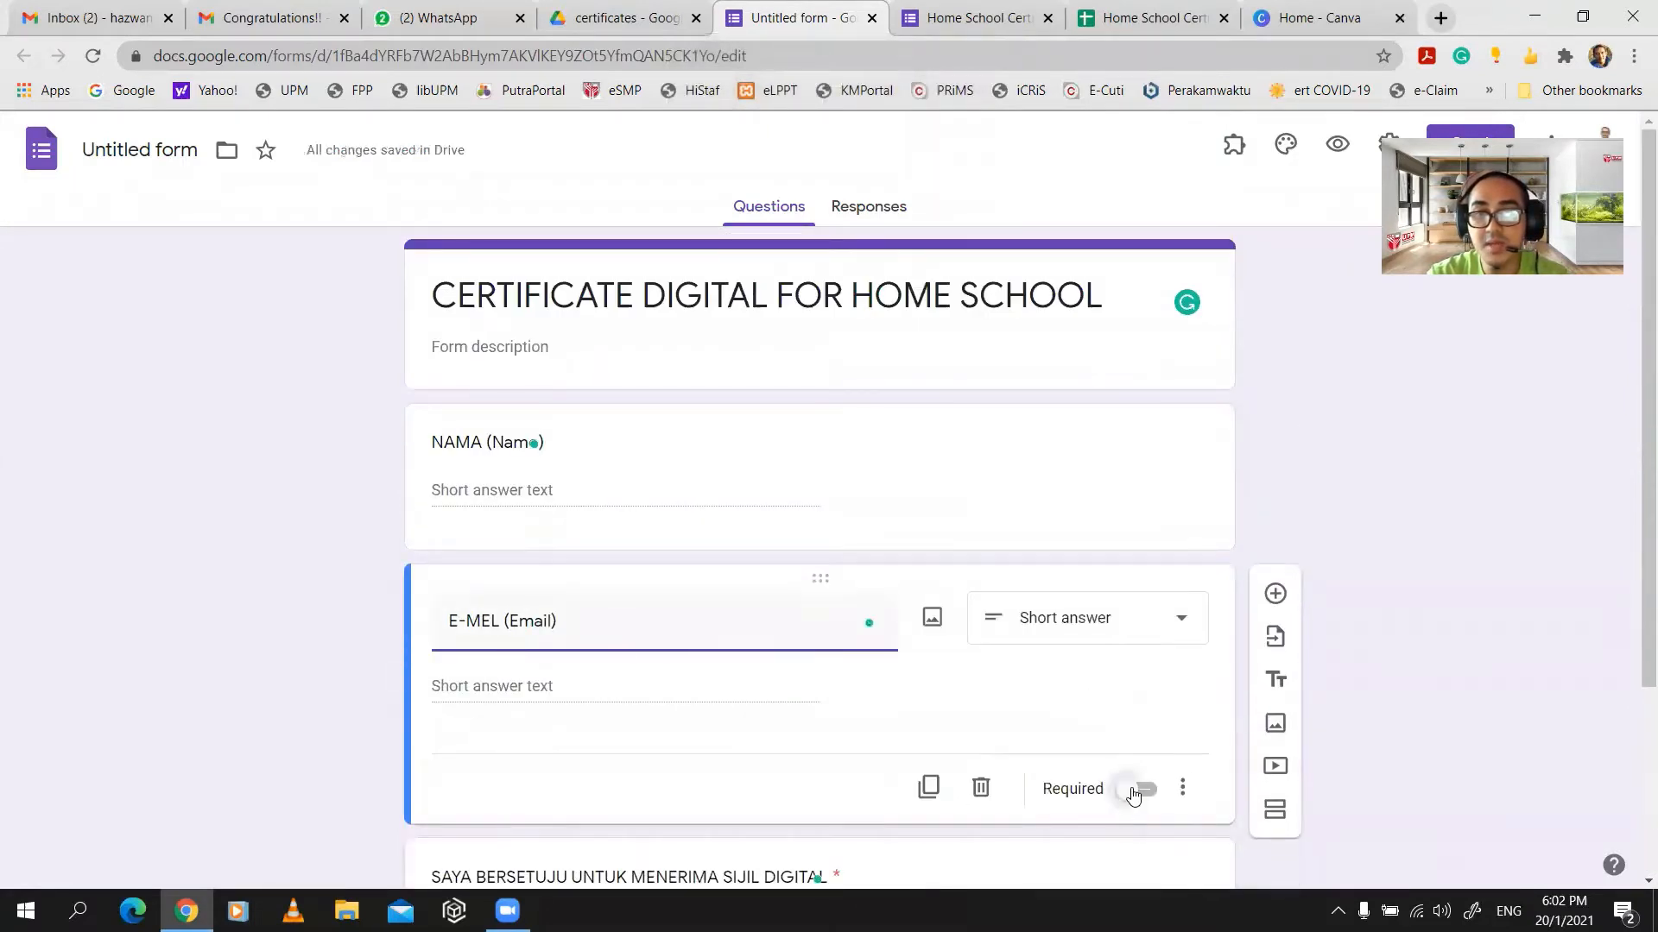
left_click(1138, 788)
left_click(1030, 476)
left_click(1130, 635)
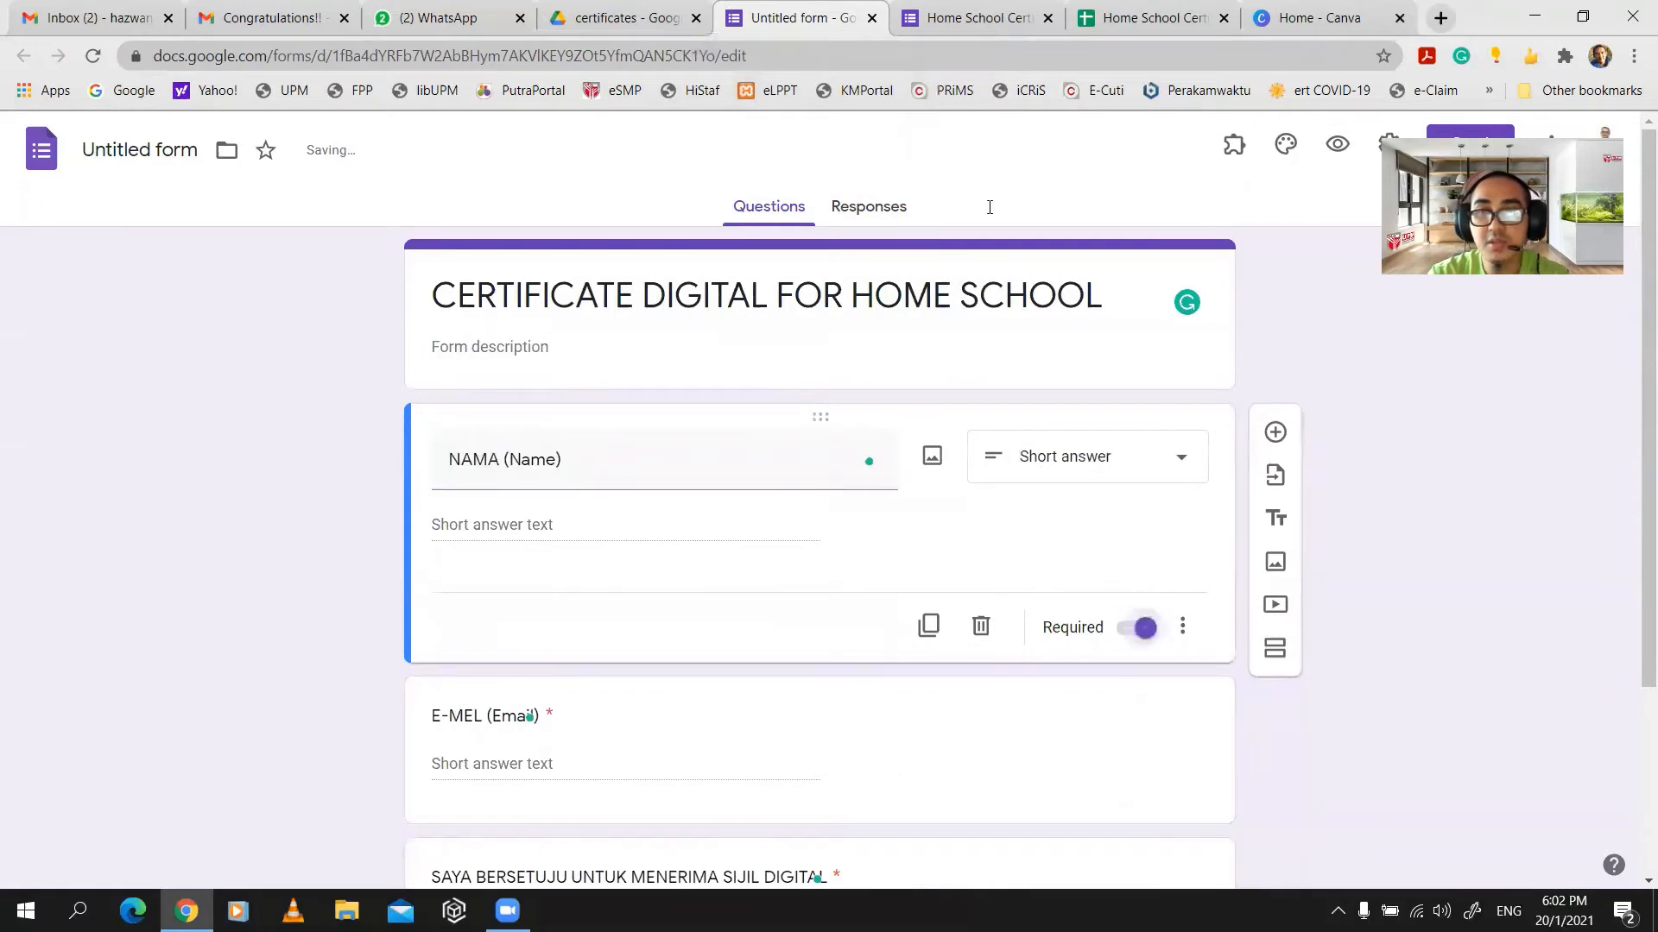
left_click(138, 150)
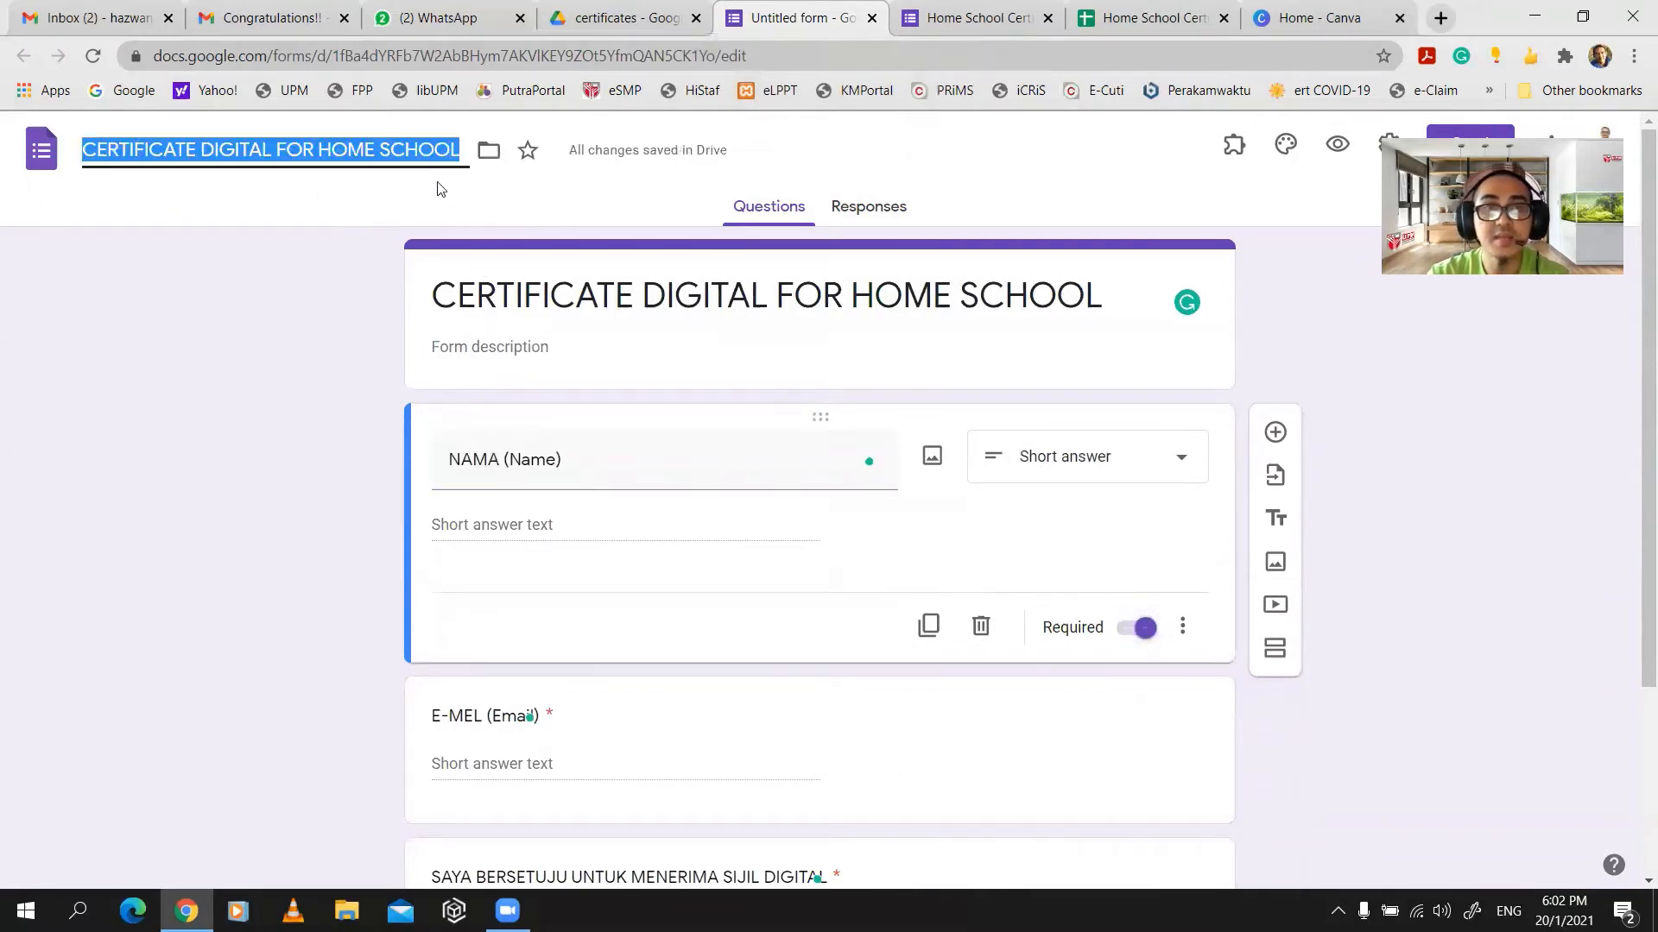
left_click(369, 207)
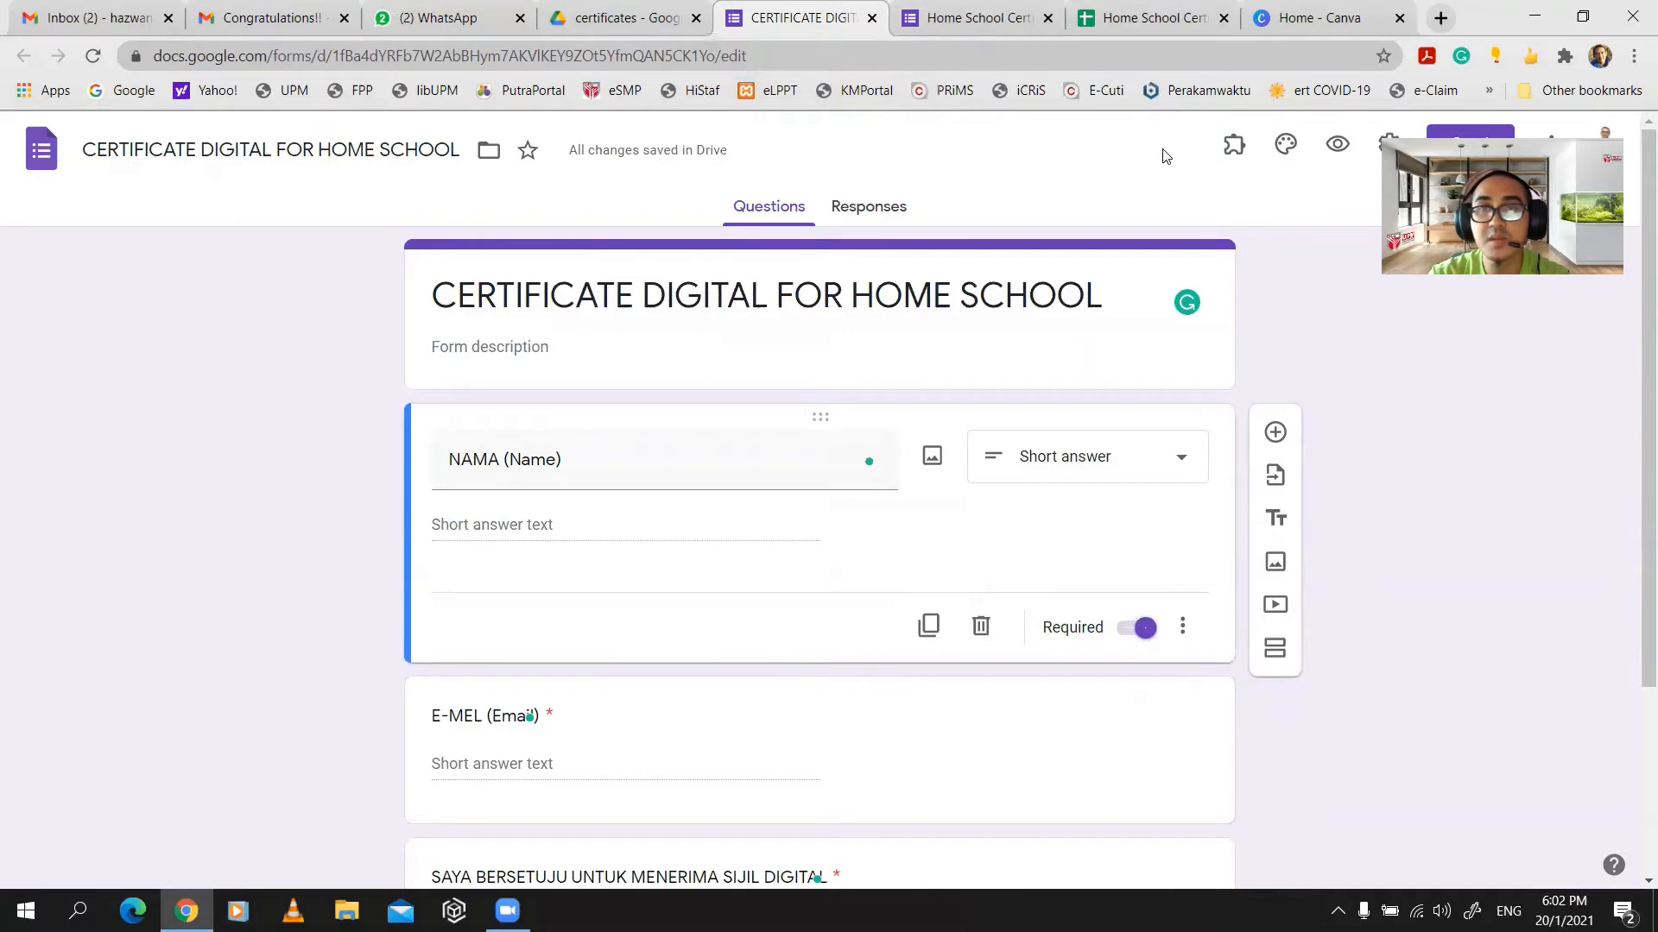
- Reopen the CERTIFICATE DIGITAL FOR HOME SCHOOL form from the certificates folder in Drive
left_click(608, 33)
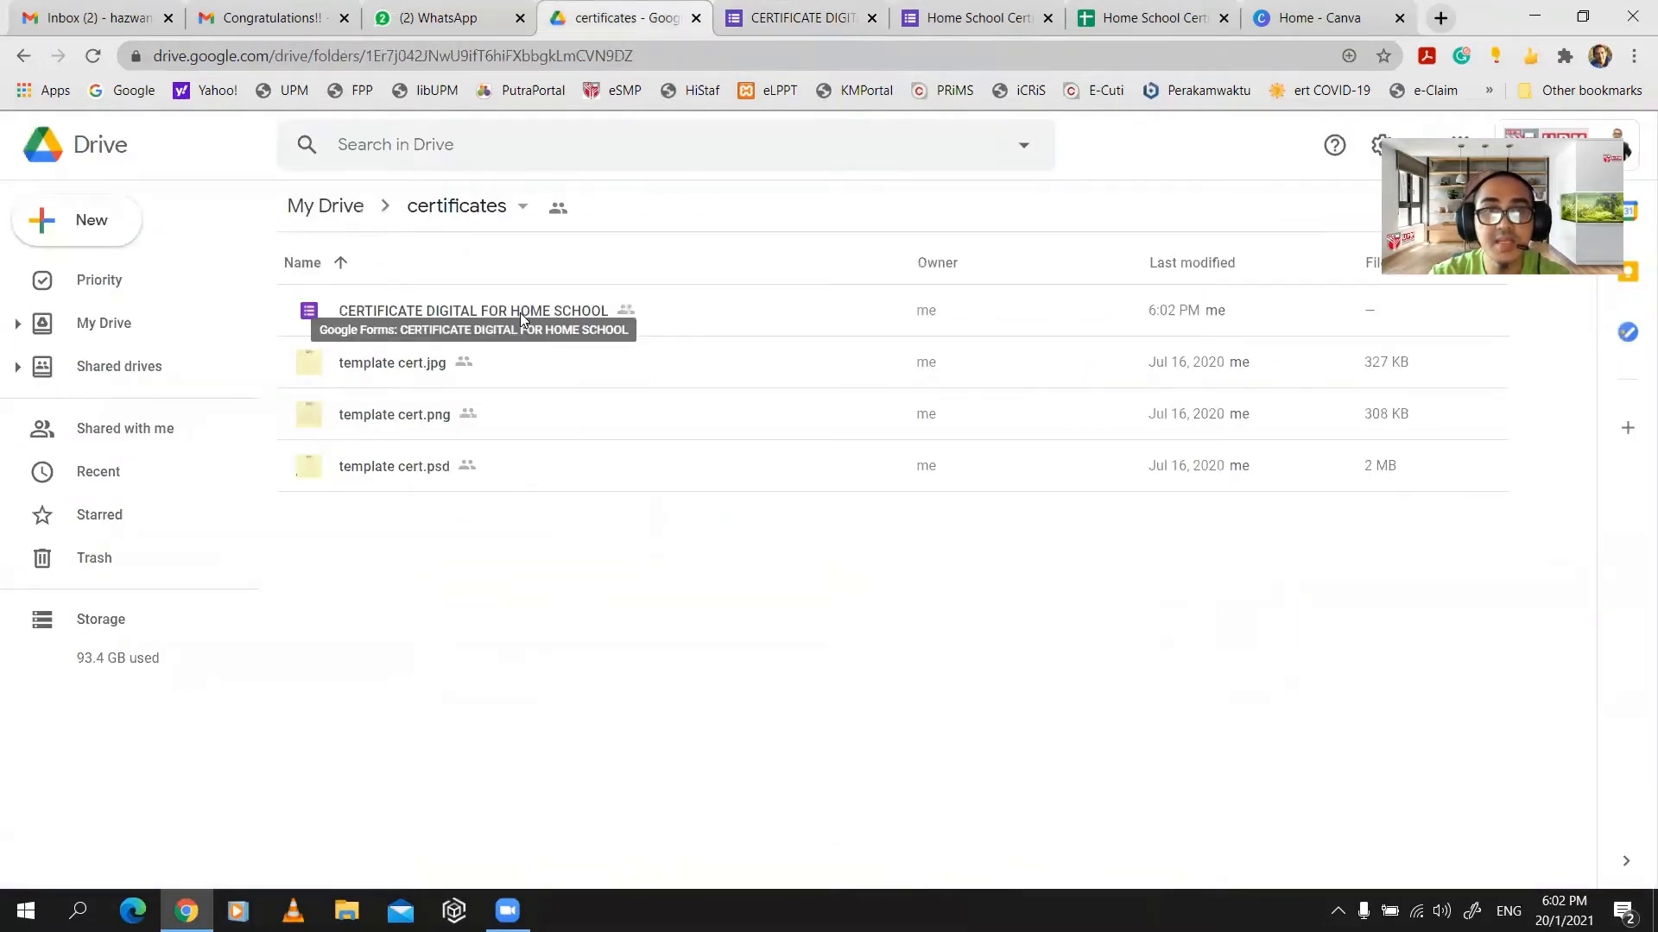
left_click(776, 38)
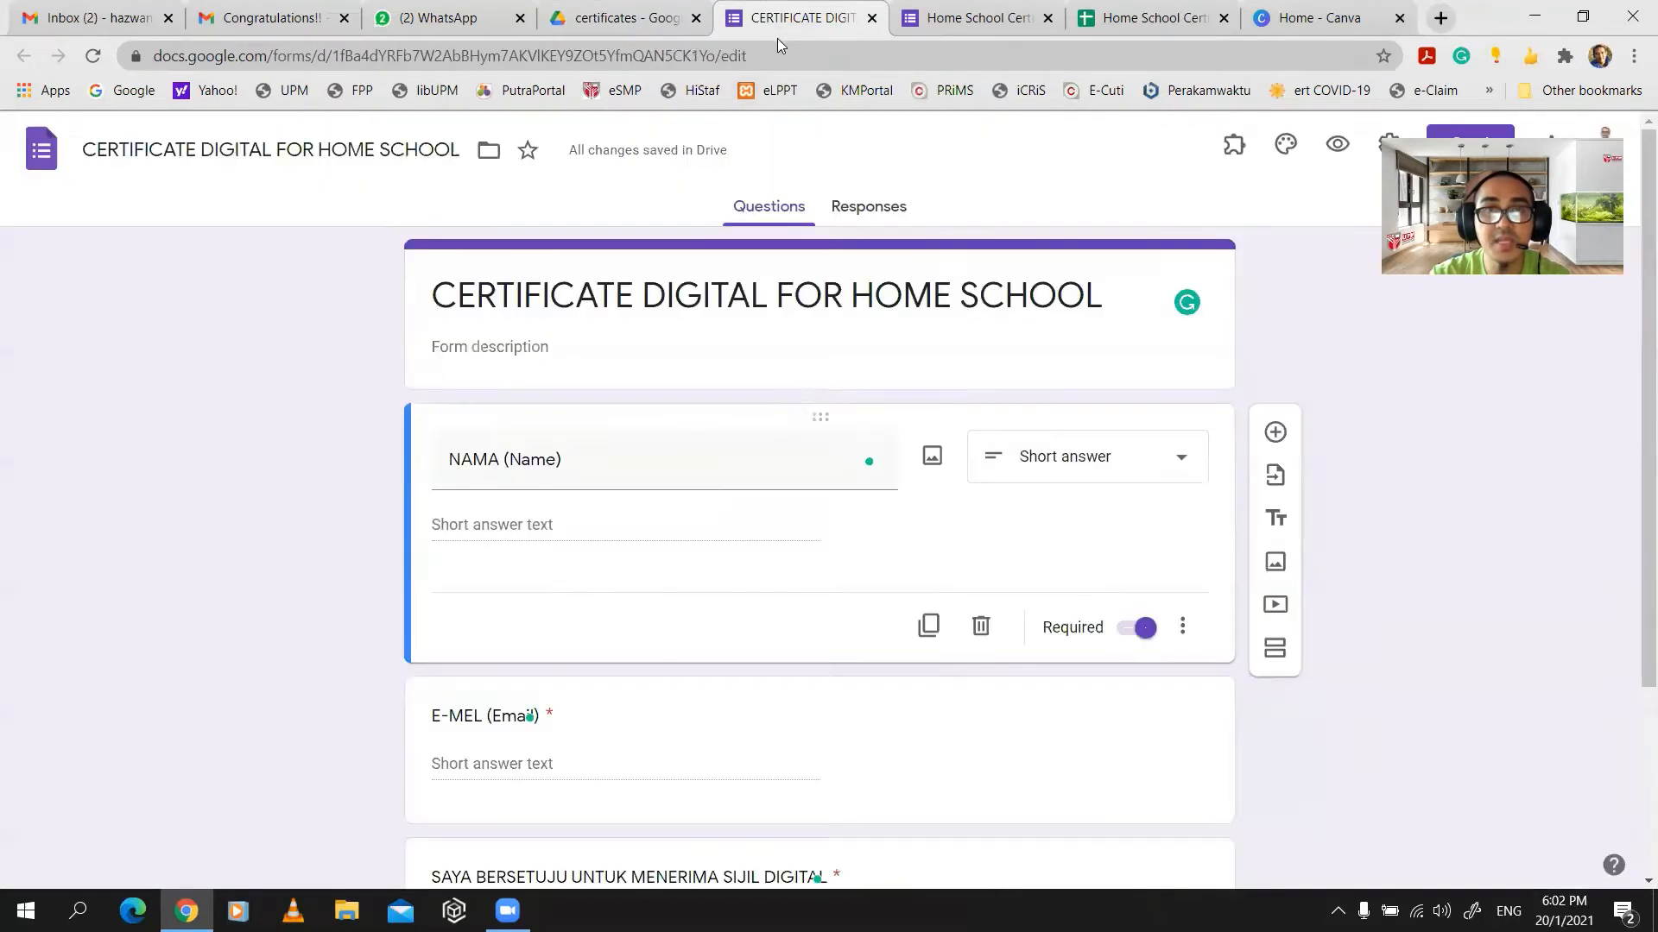
key("ctrl+shift+Tab")
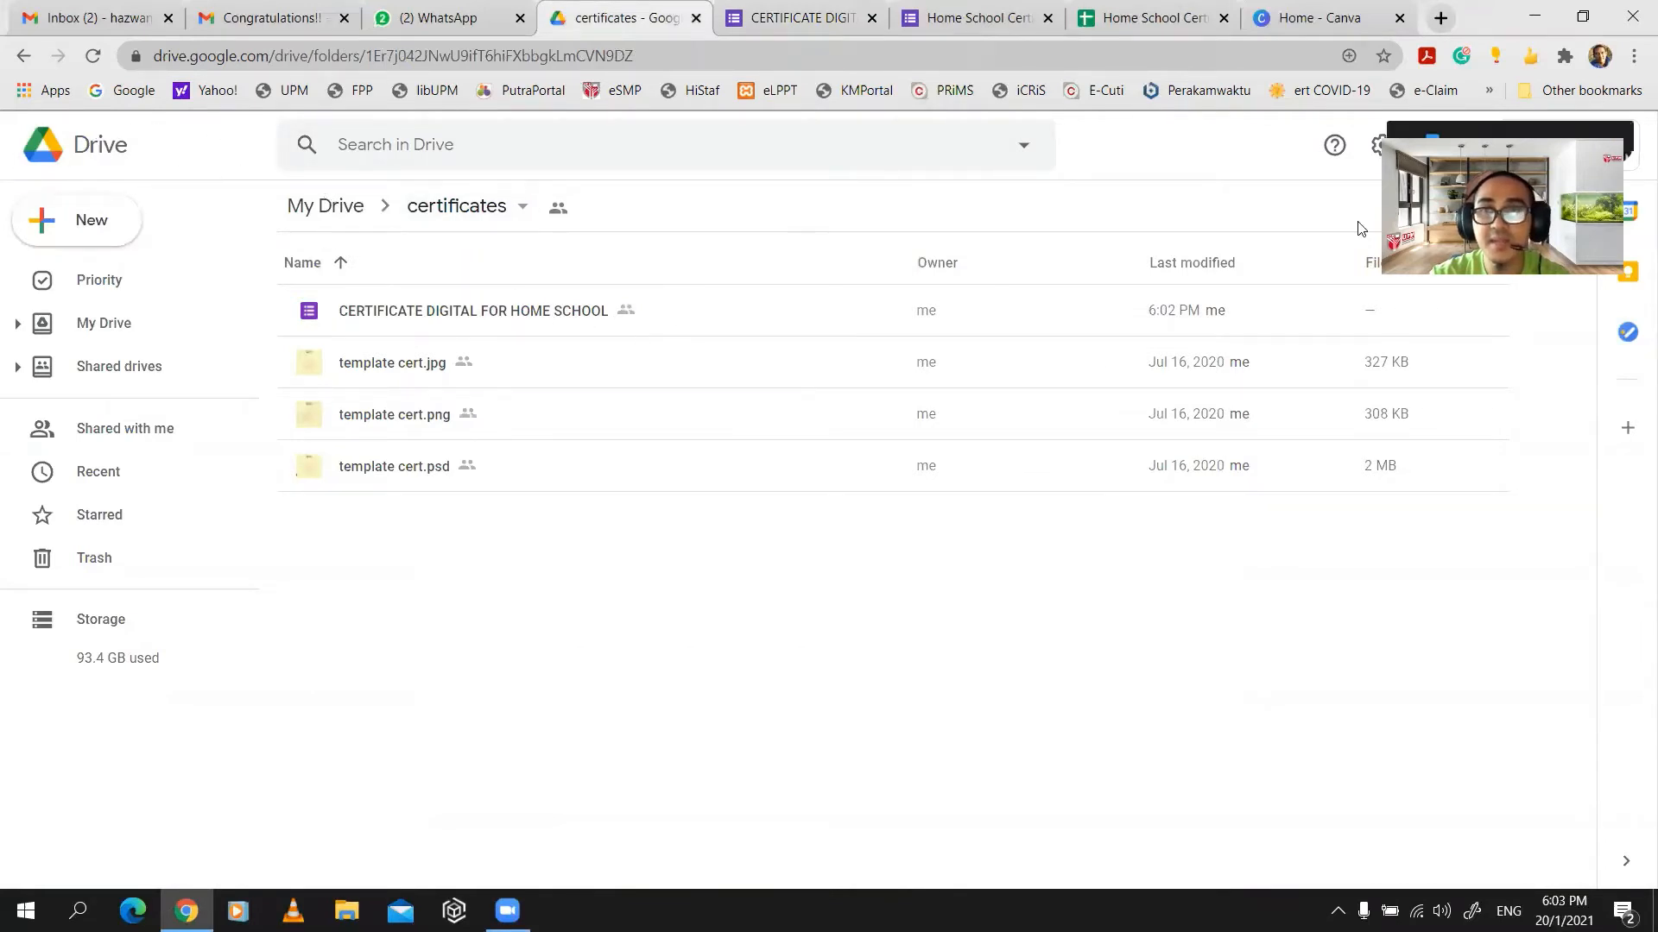
double_click(499, 313)
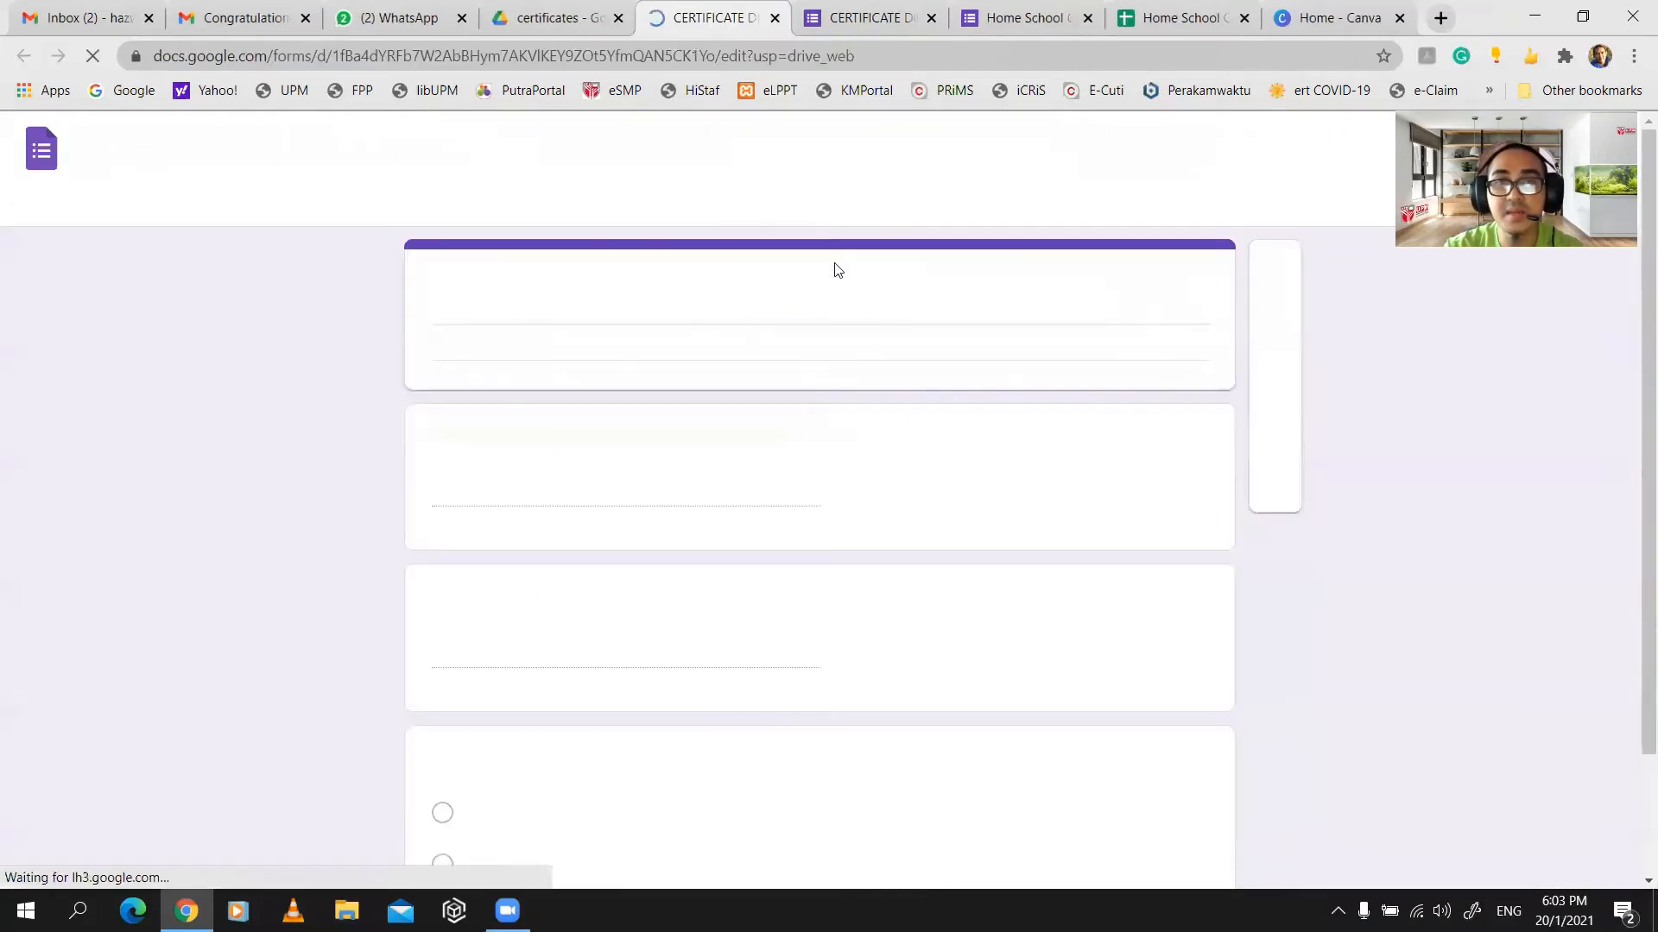
- Check the form's Responses tab, then preview the form as a respondent
left_click(881, 212)
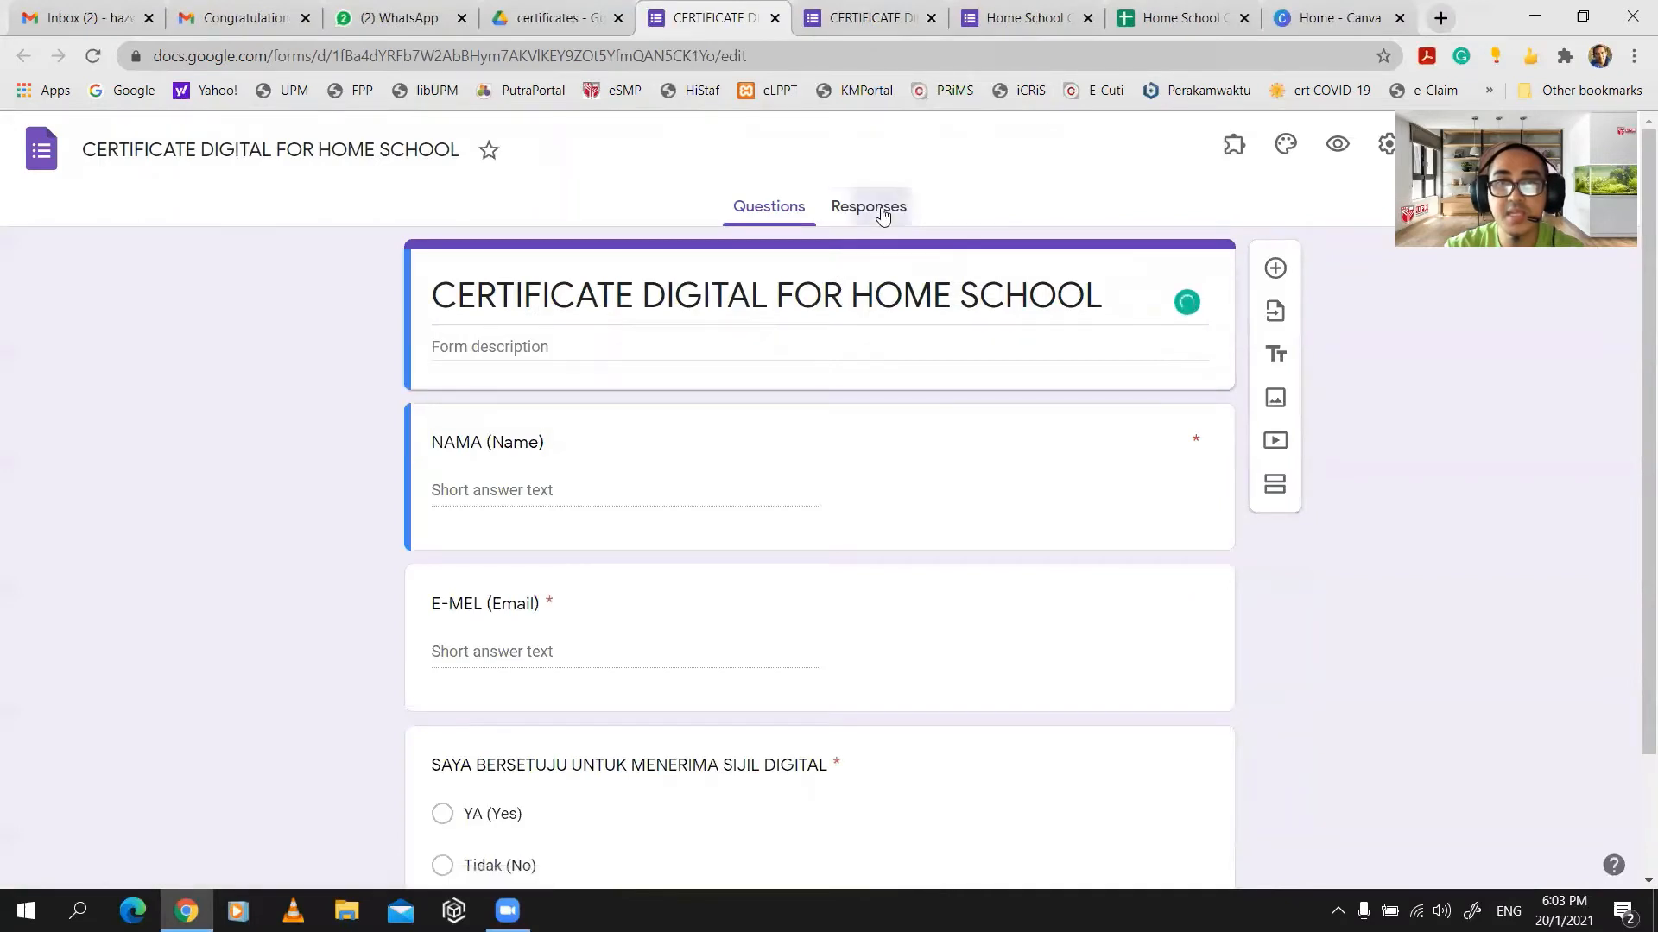
left_click(784, 214)
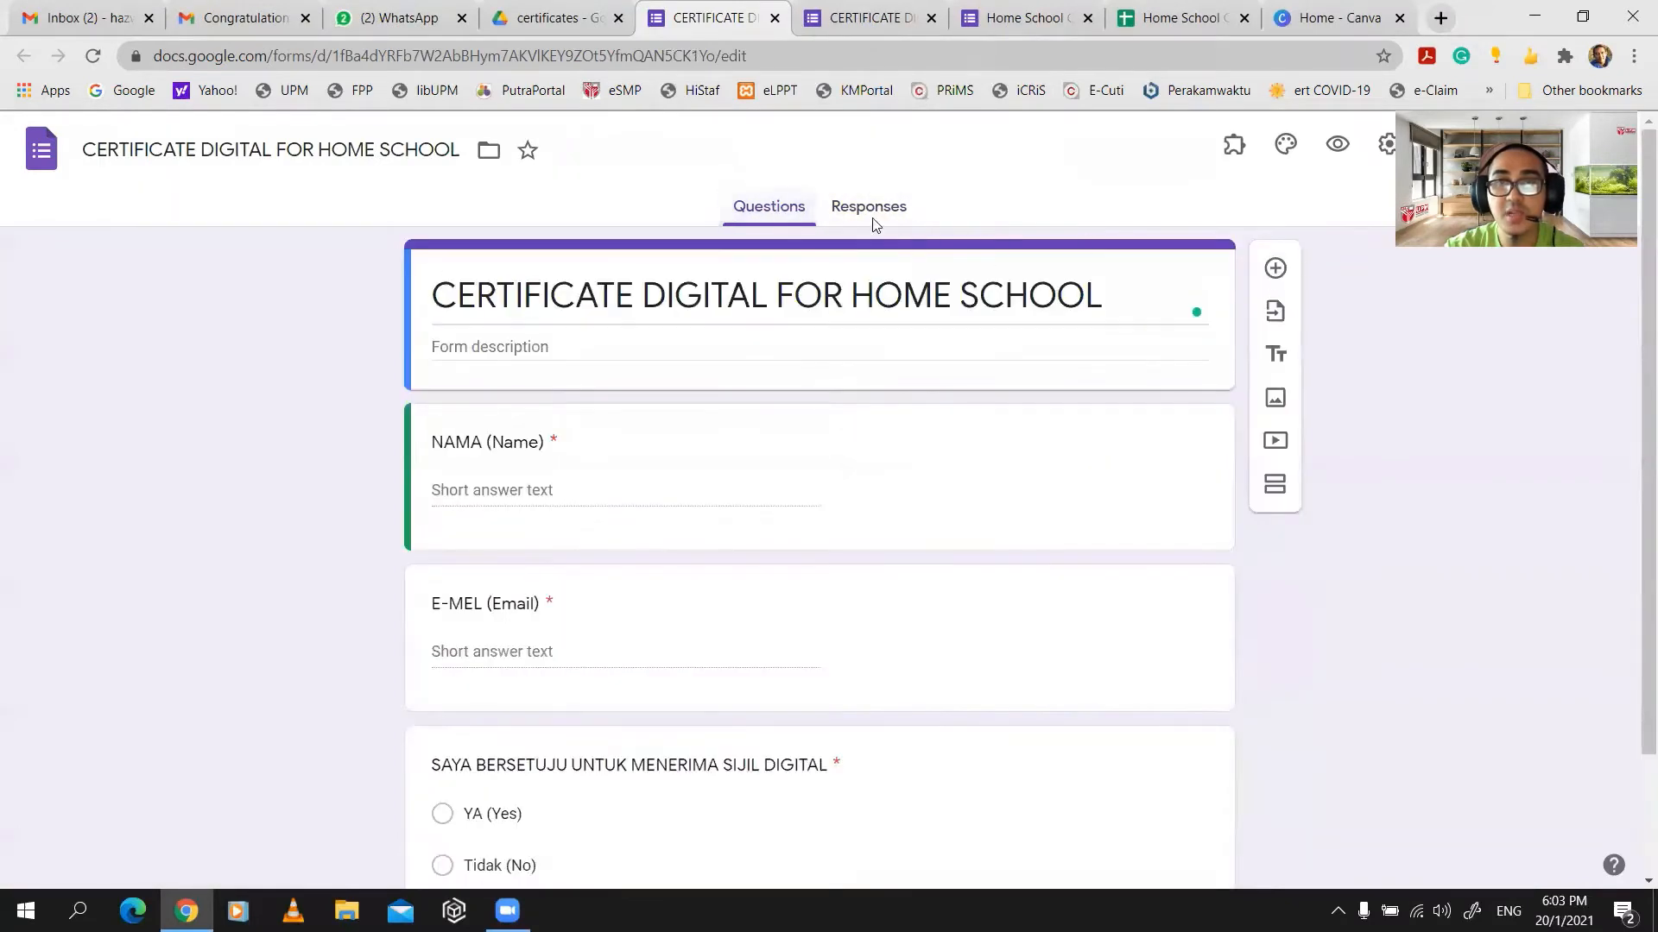
left_click(879, 213)
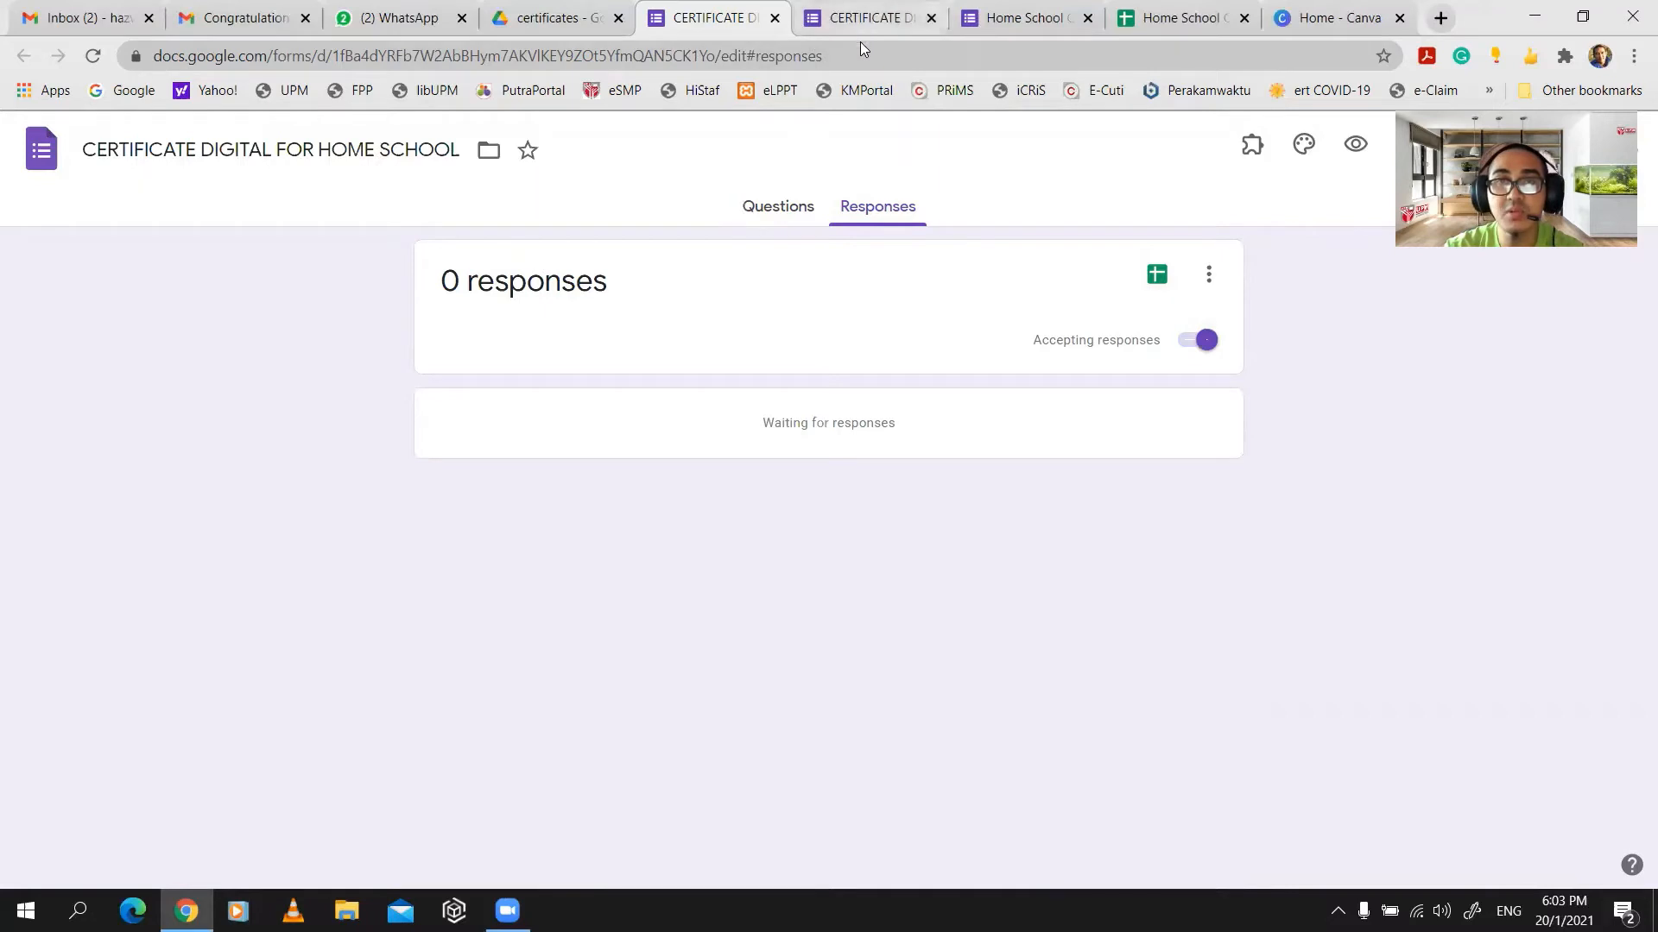
key("ctrl+Tab")
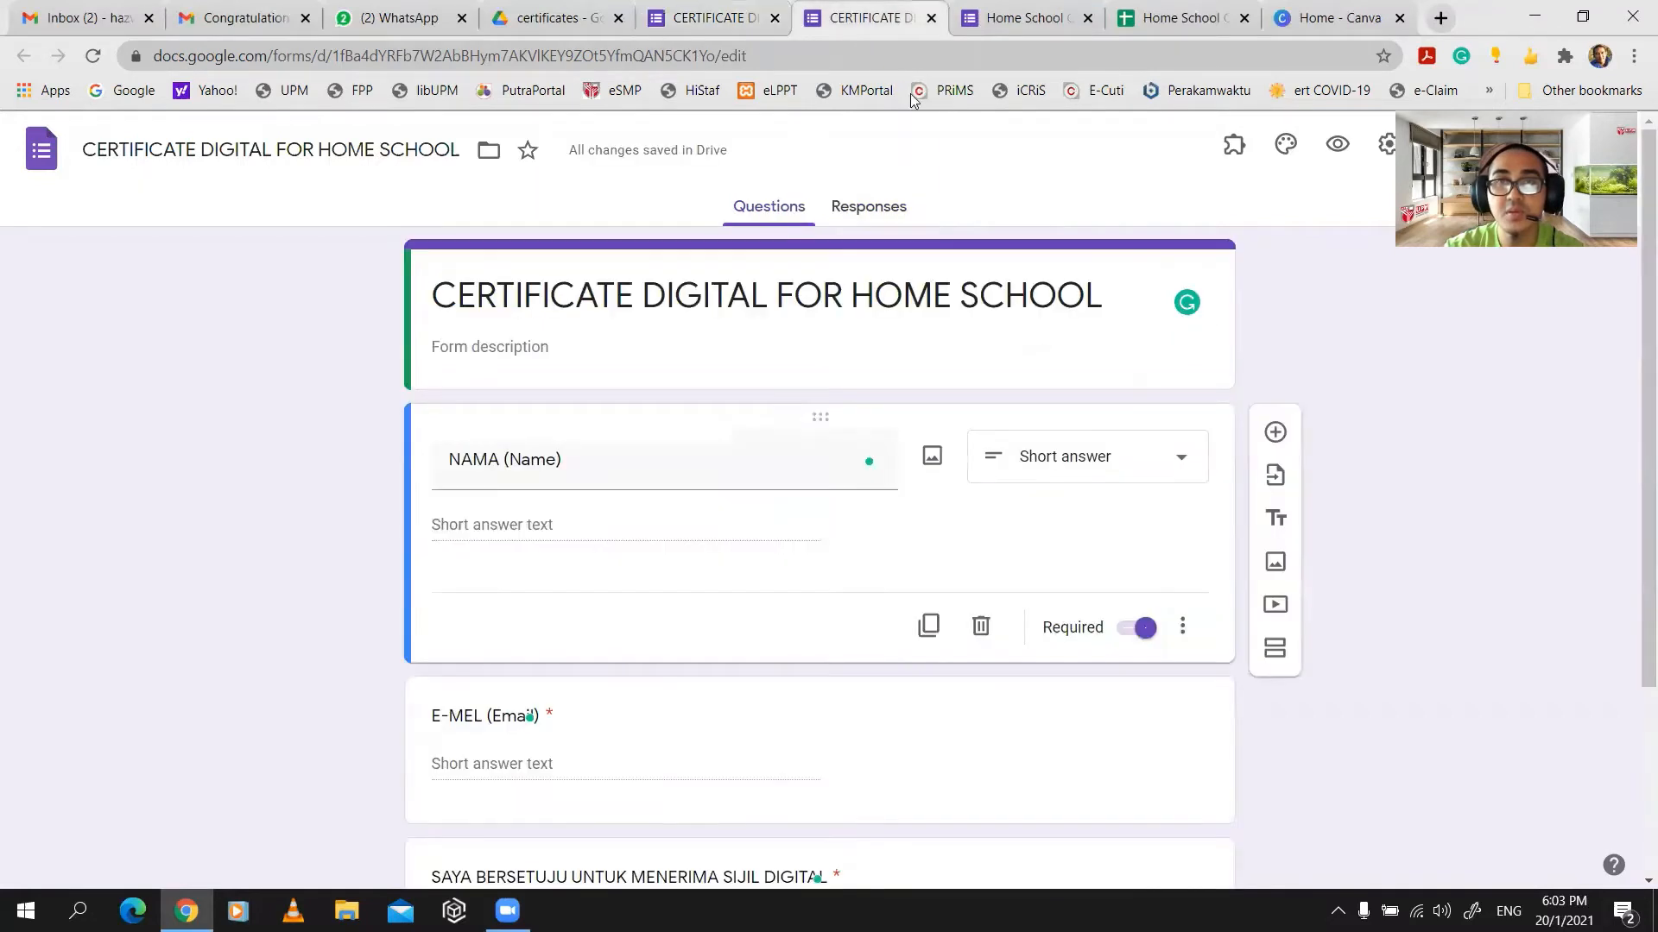
left_click(1338, 144)
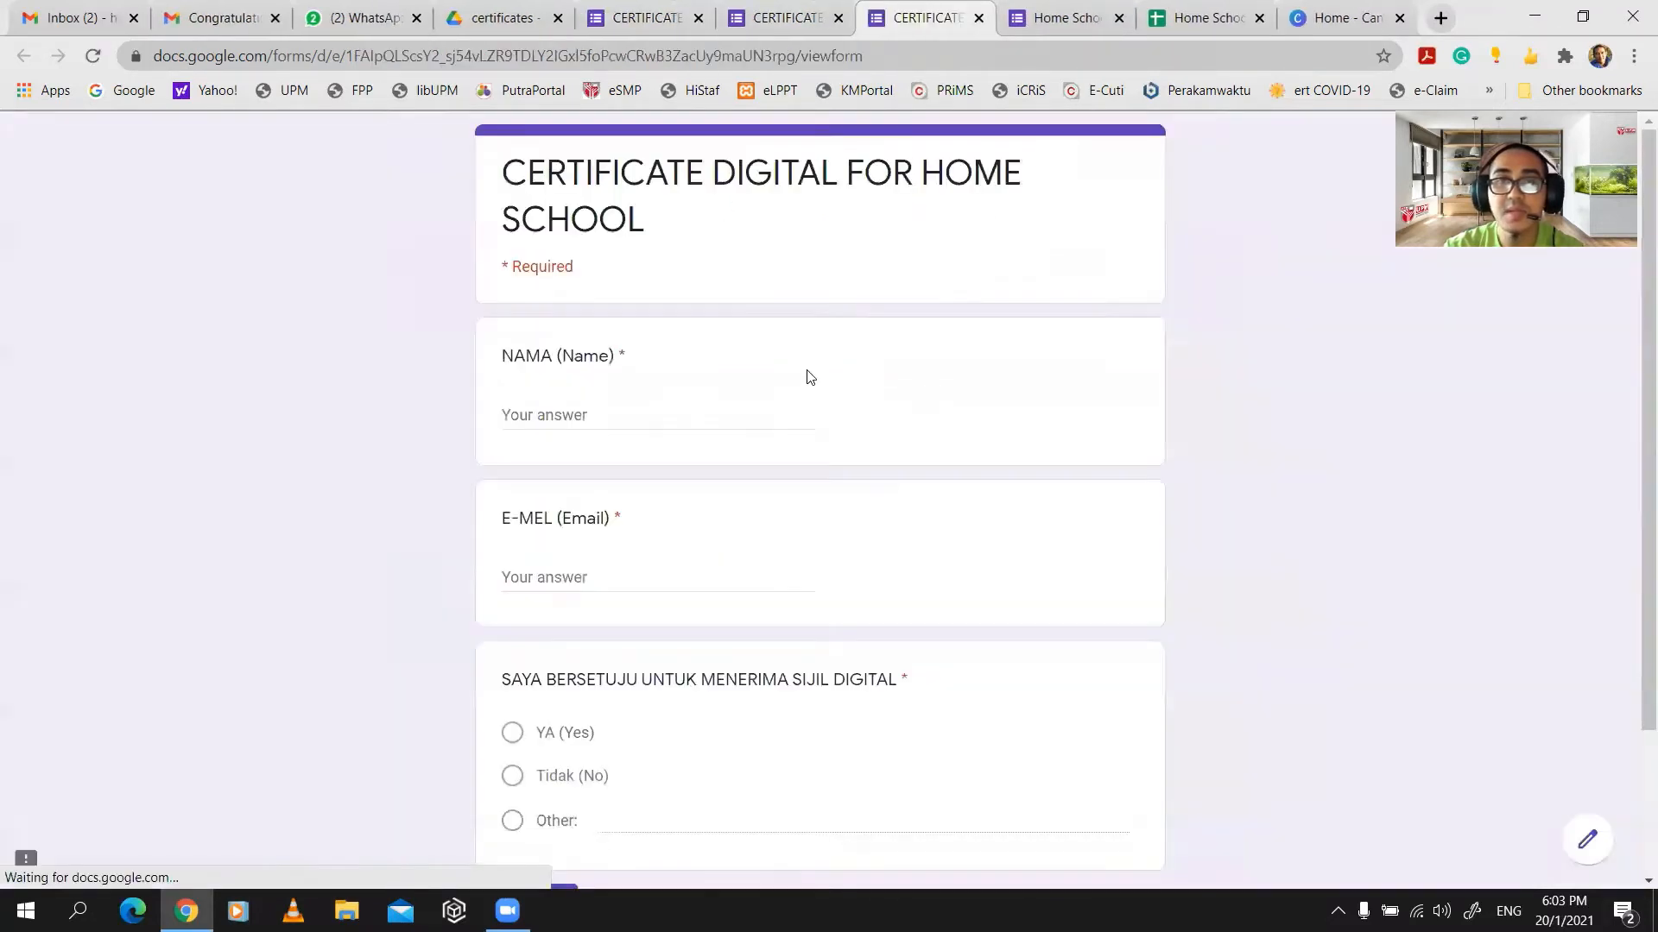
- Enter a test respondent's full name in the NAMA (Name) answer
left_click(644, 403)
key("Caps_Lock")
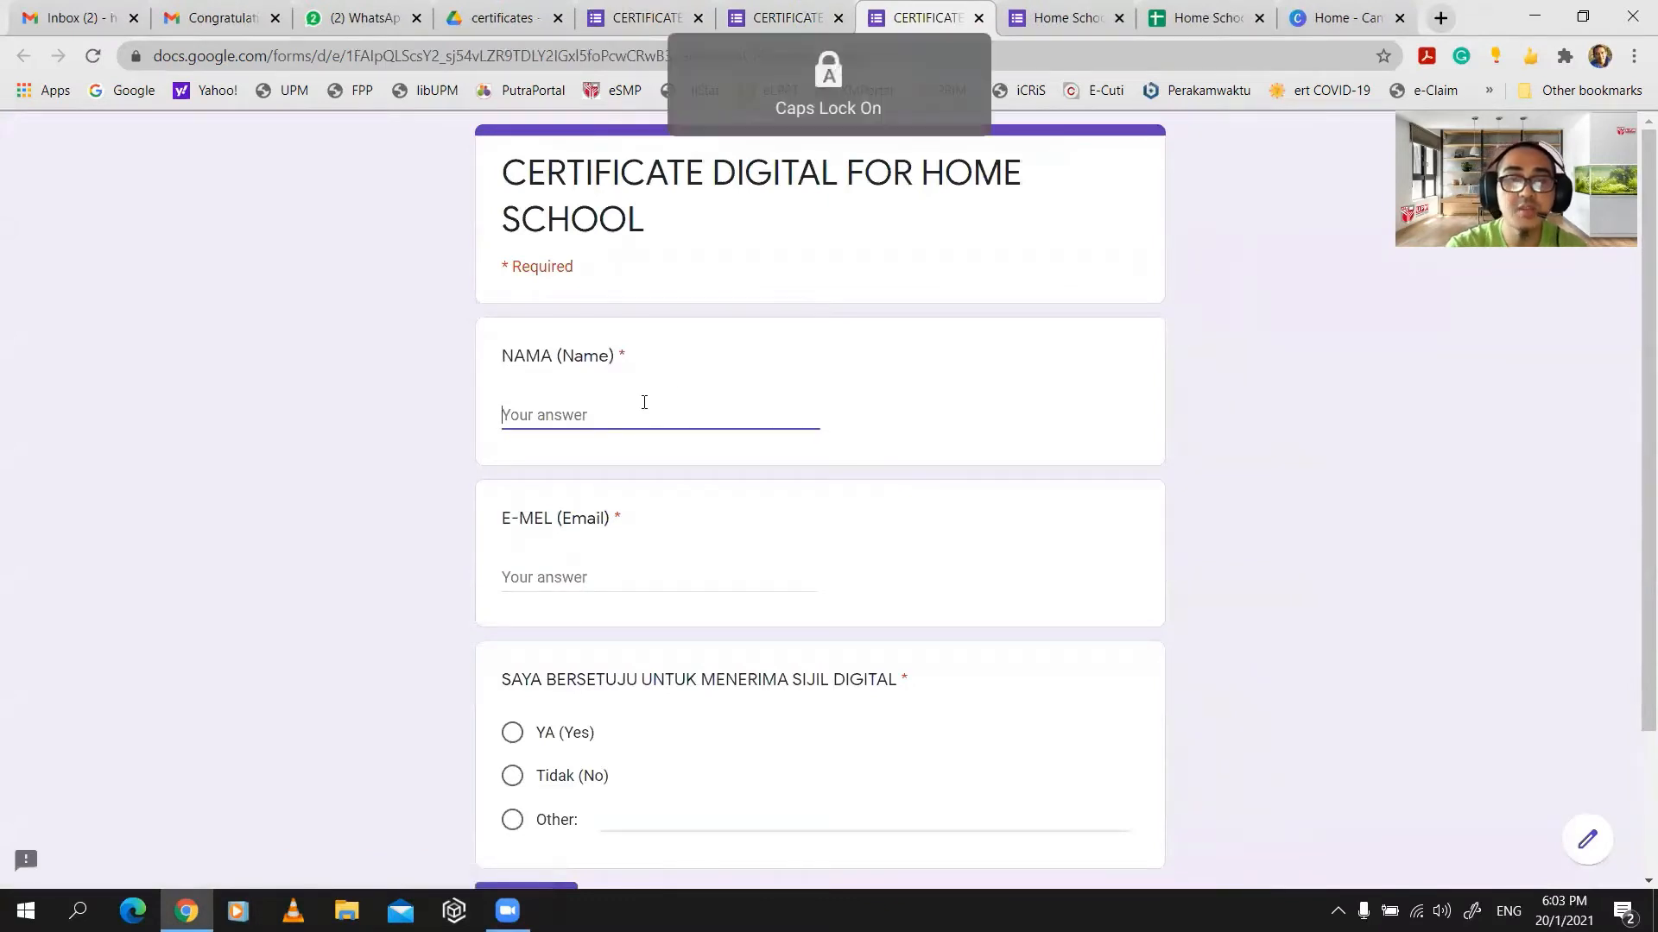
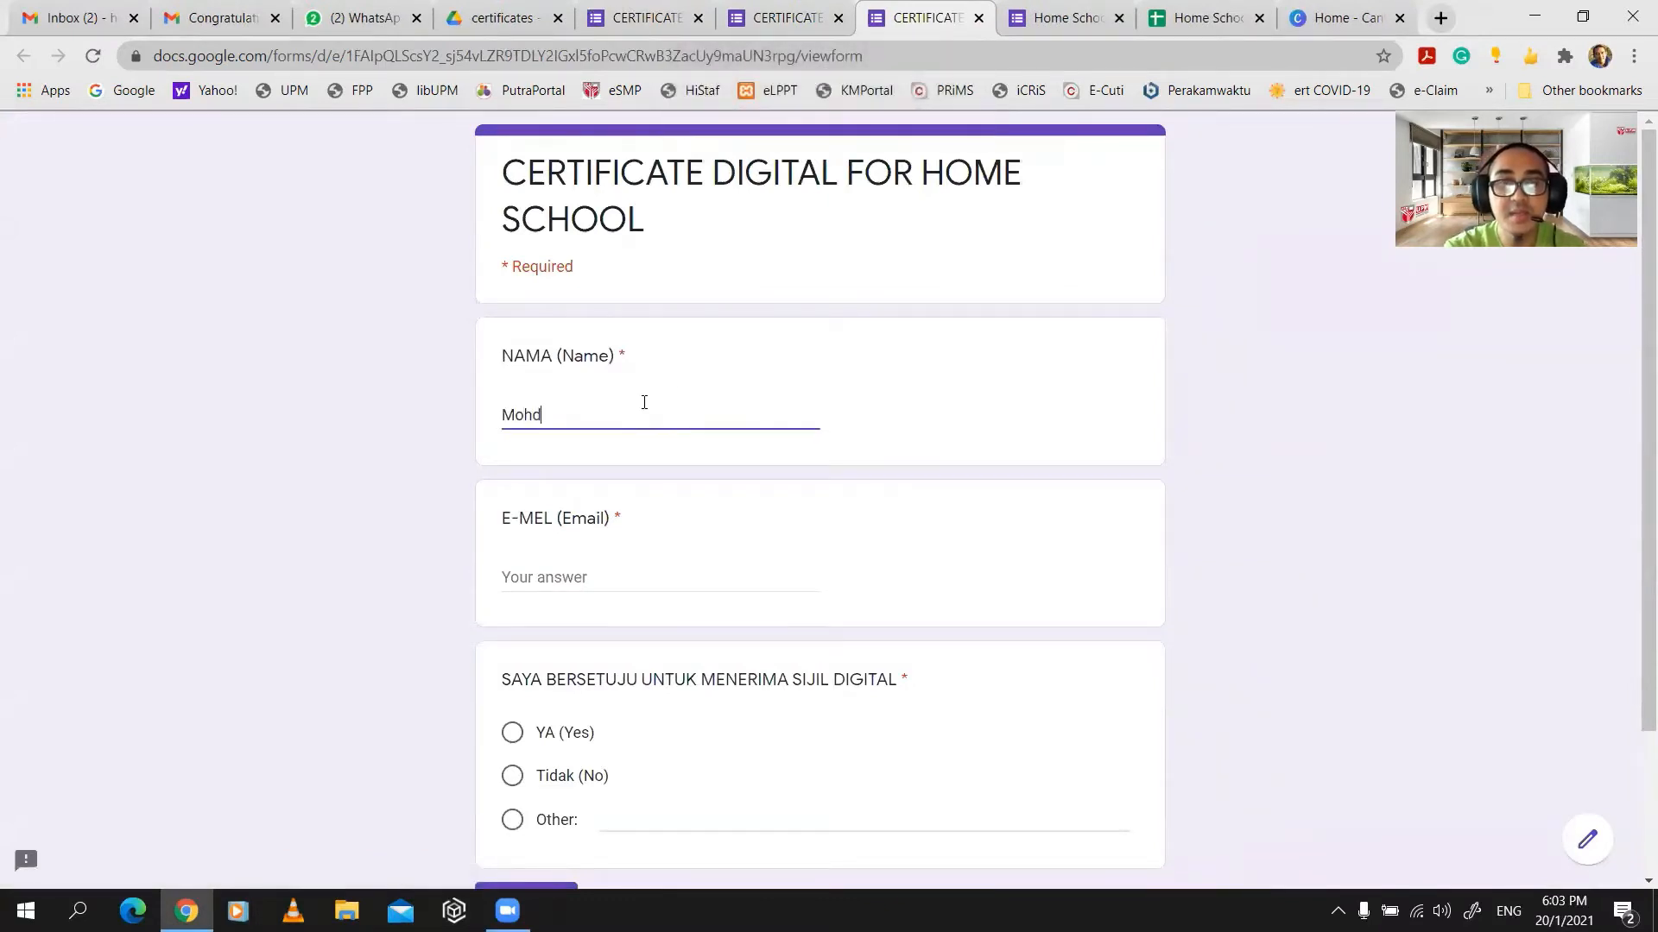
key("Caps_Lock")
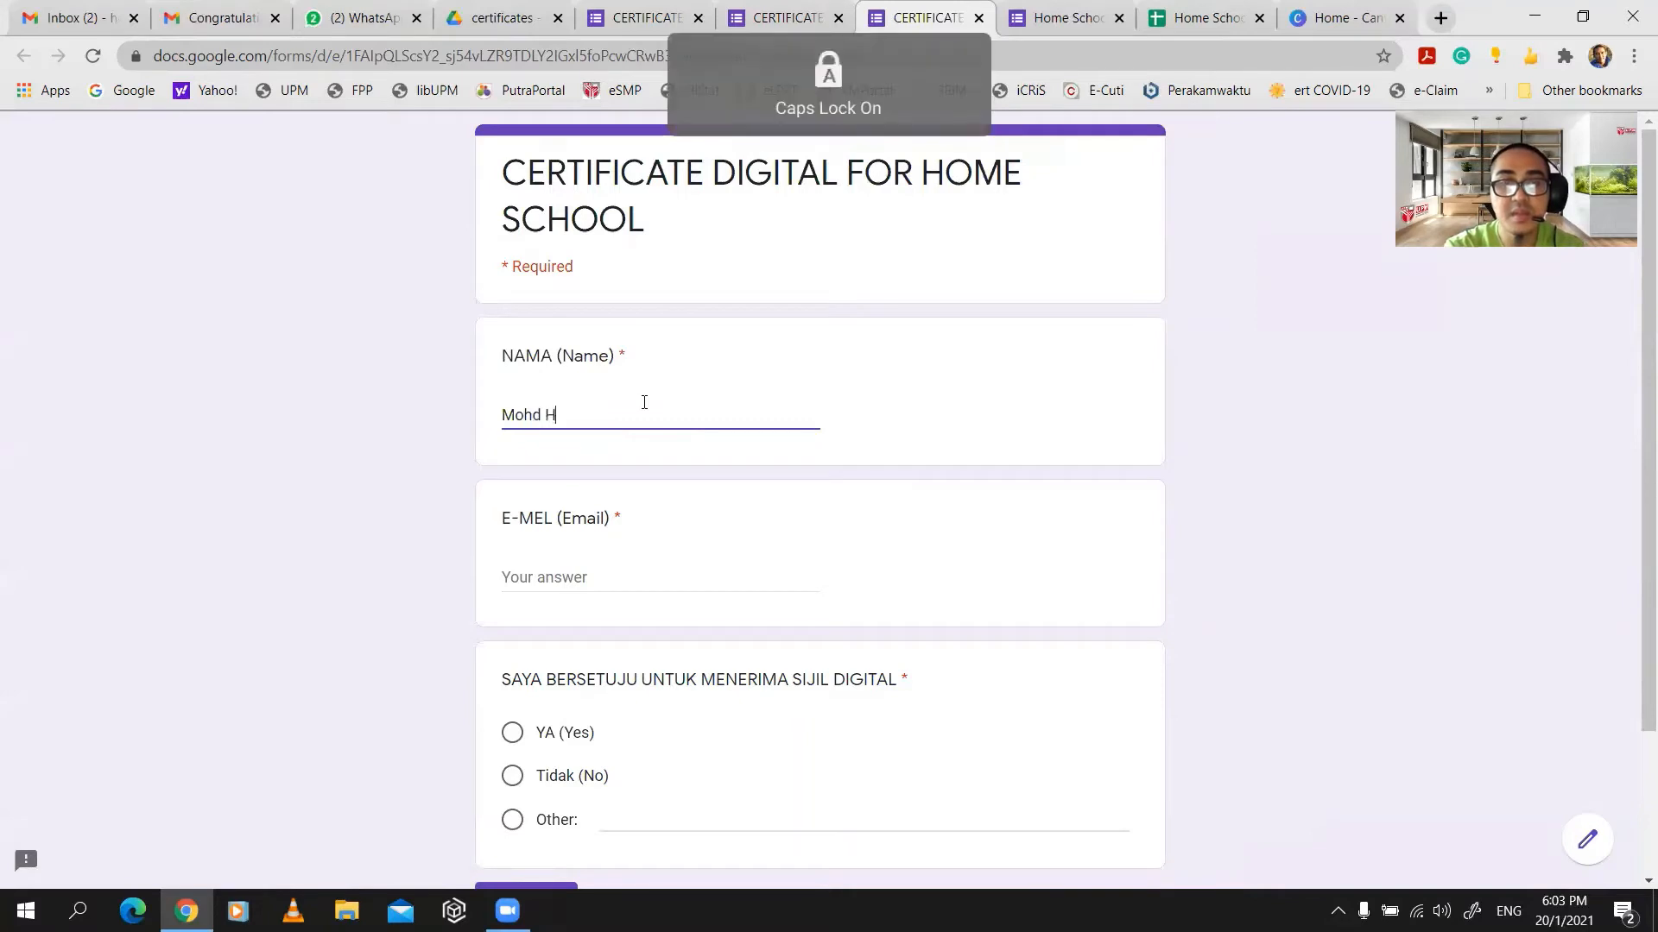
key("Caps_Lock")
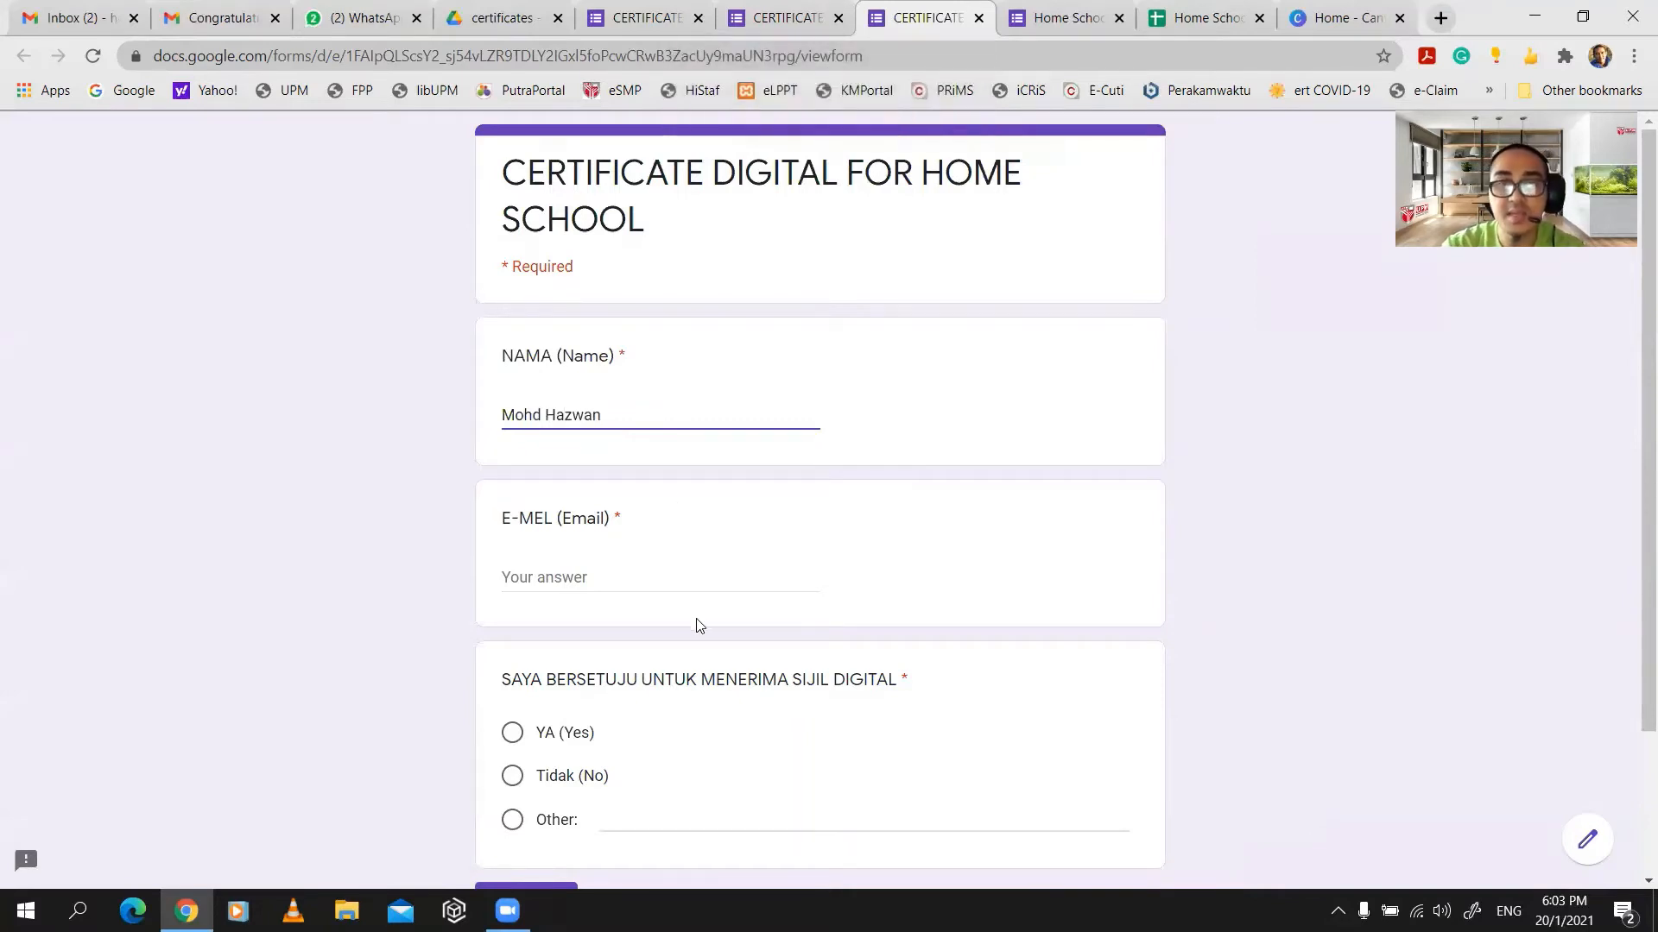
- Fill in a saved e-mail, choose YA (Yes), submit, and return to the editor
left_click(653, 568)
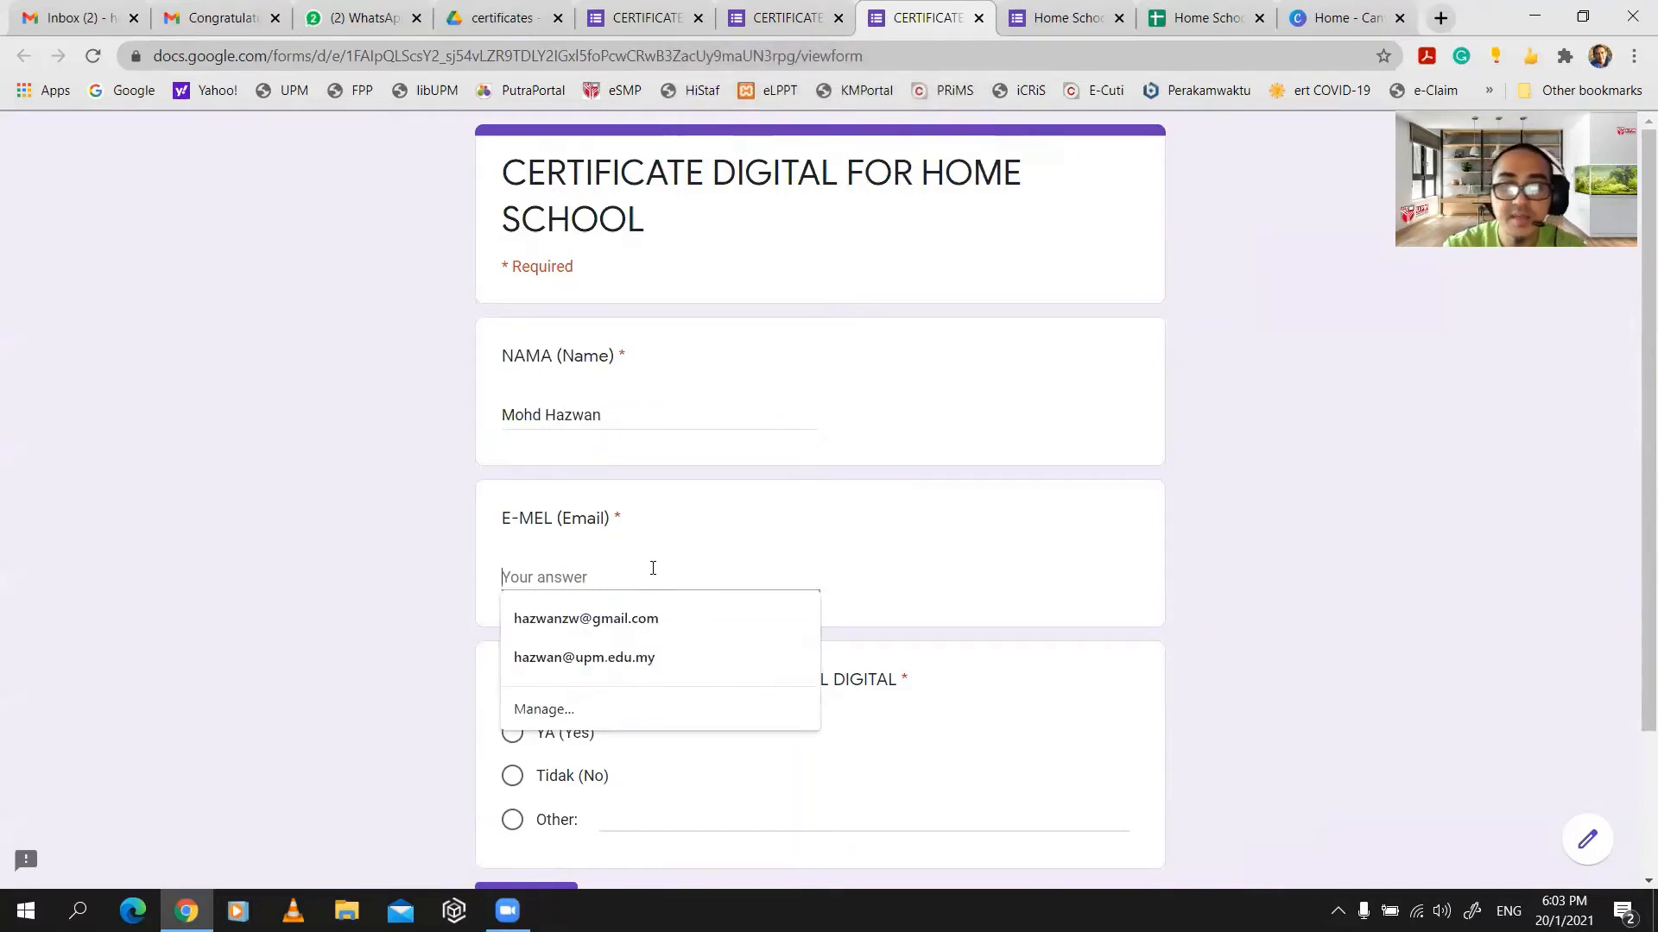
left_click(587, 618)
scroll(535, 639, "down", 2)
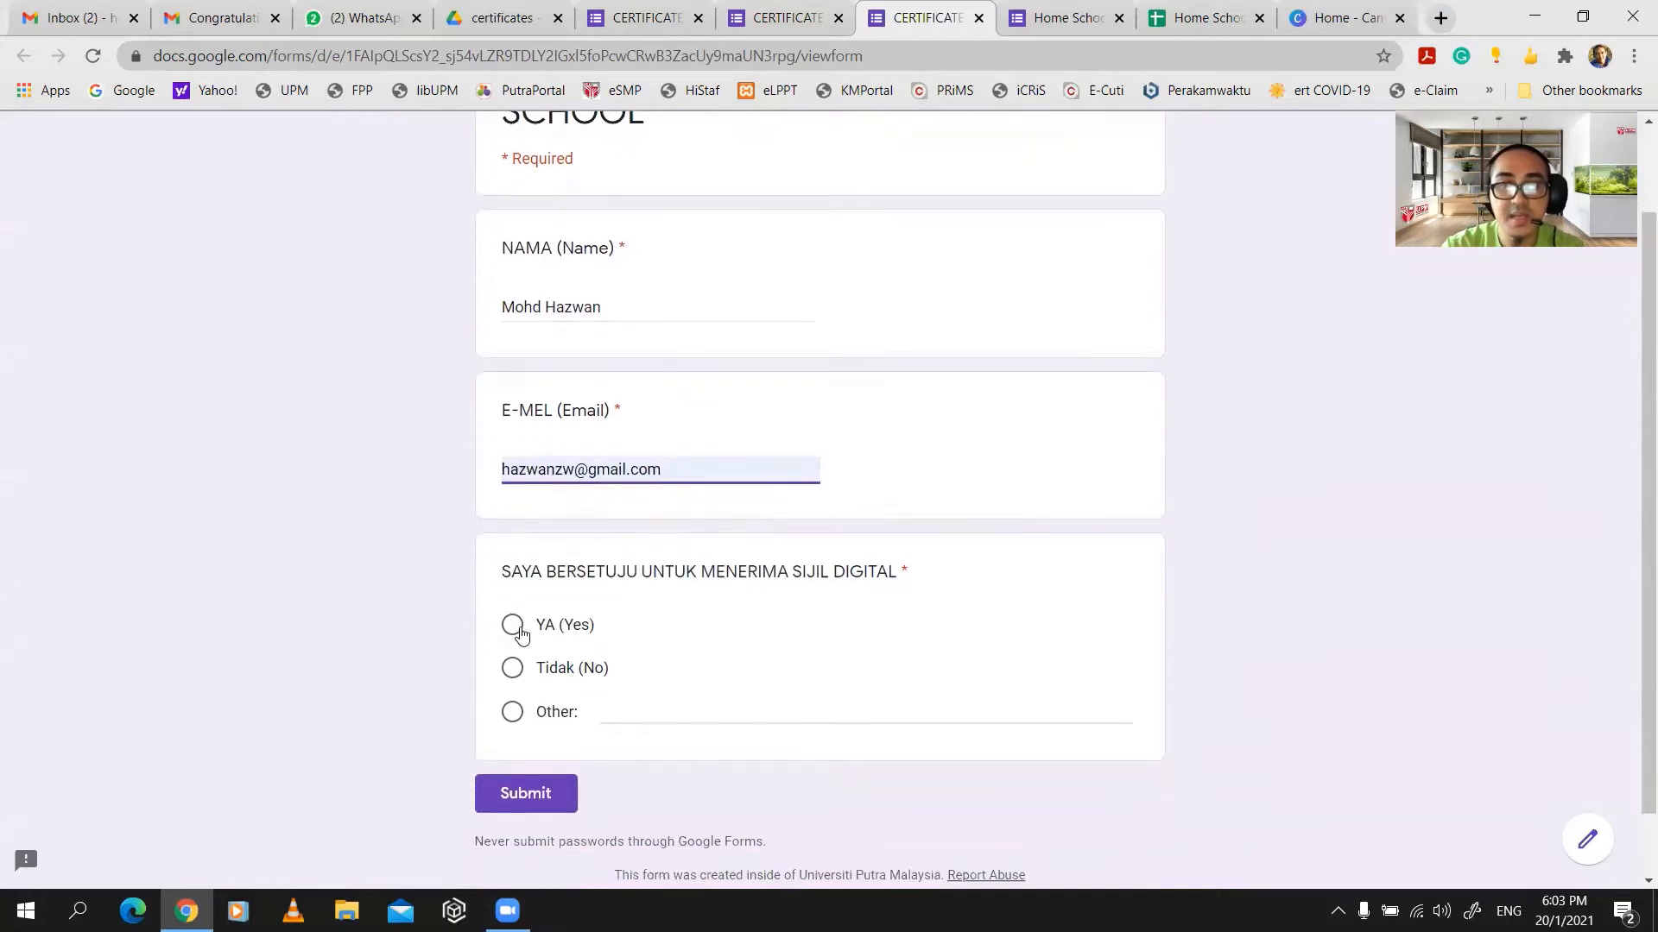
left_click(520, 632)
left_click(518, 794)
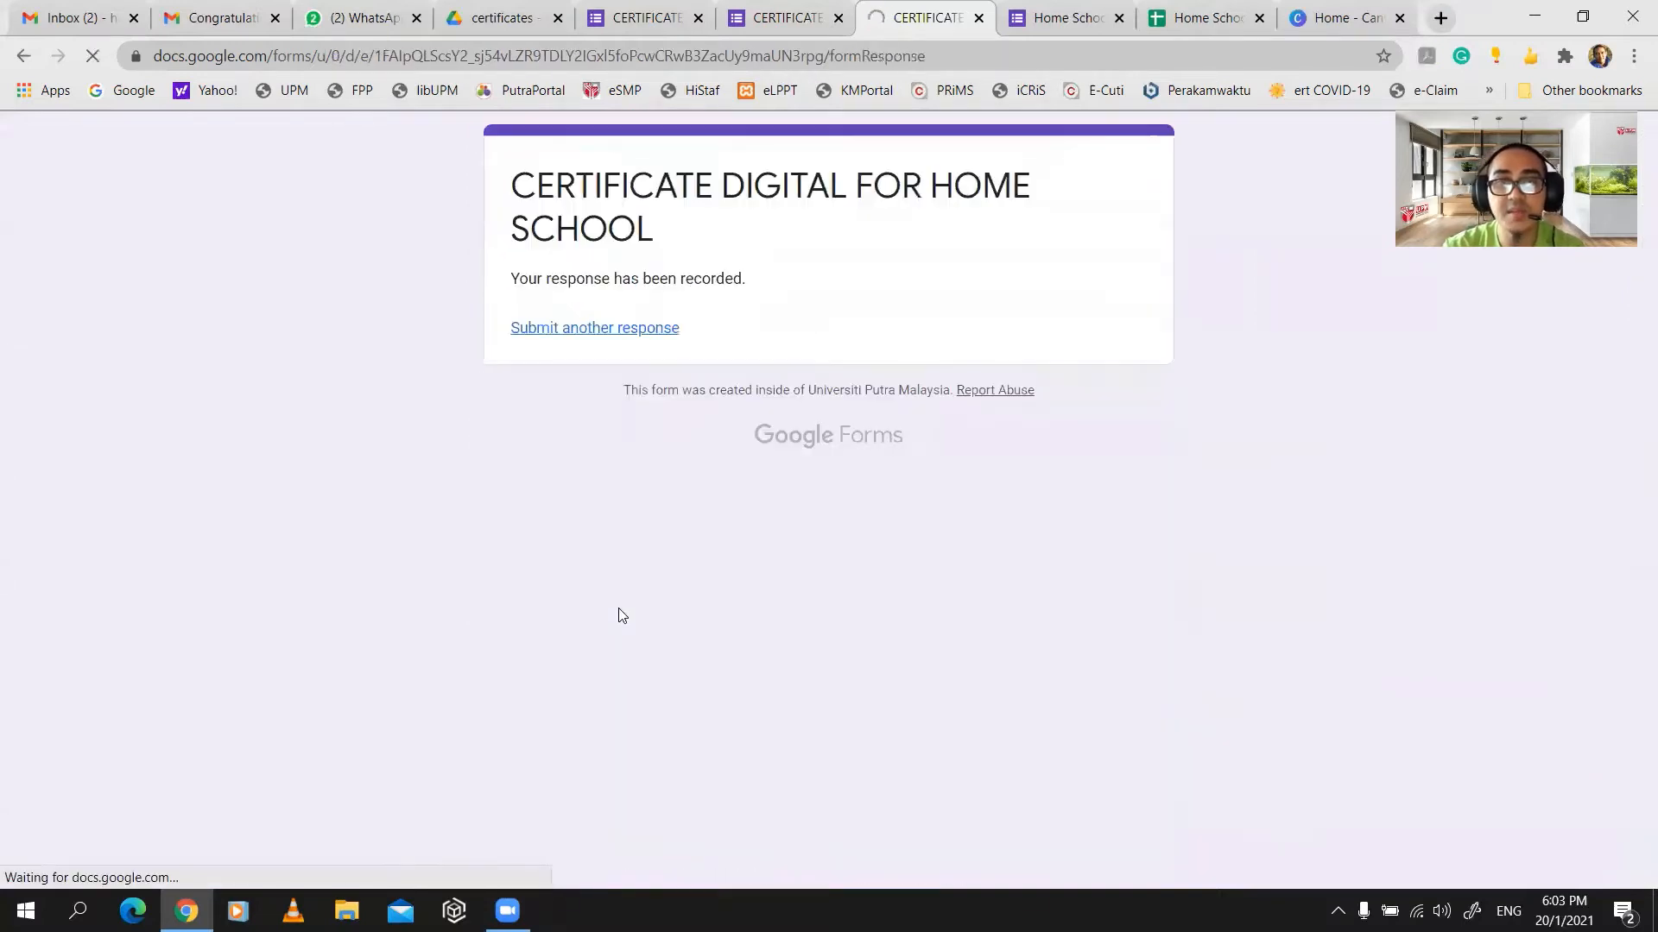
left_click(777, 32)
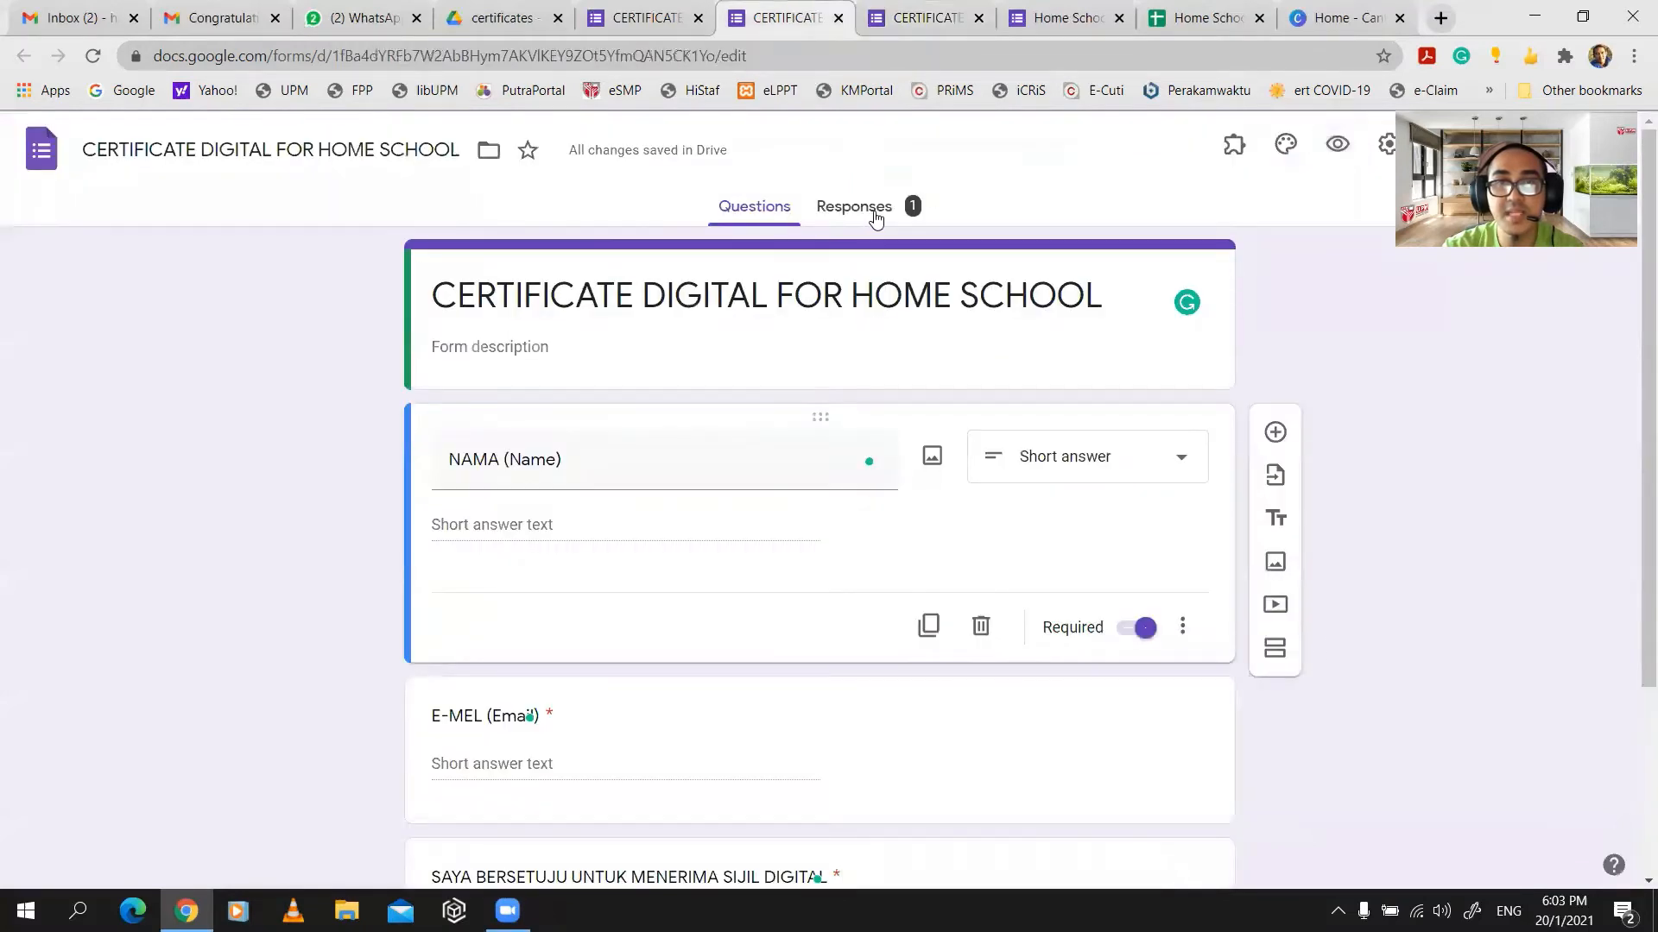
- Create a new 'CERTIFICATE DIGITAL FOR HOME SCHOOL (Responses)' spreadsheet from the Responses summary
left_click(875, 216)
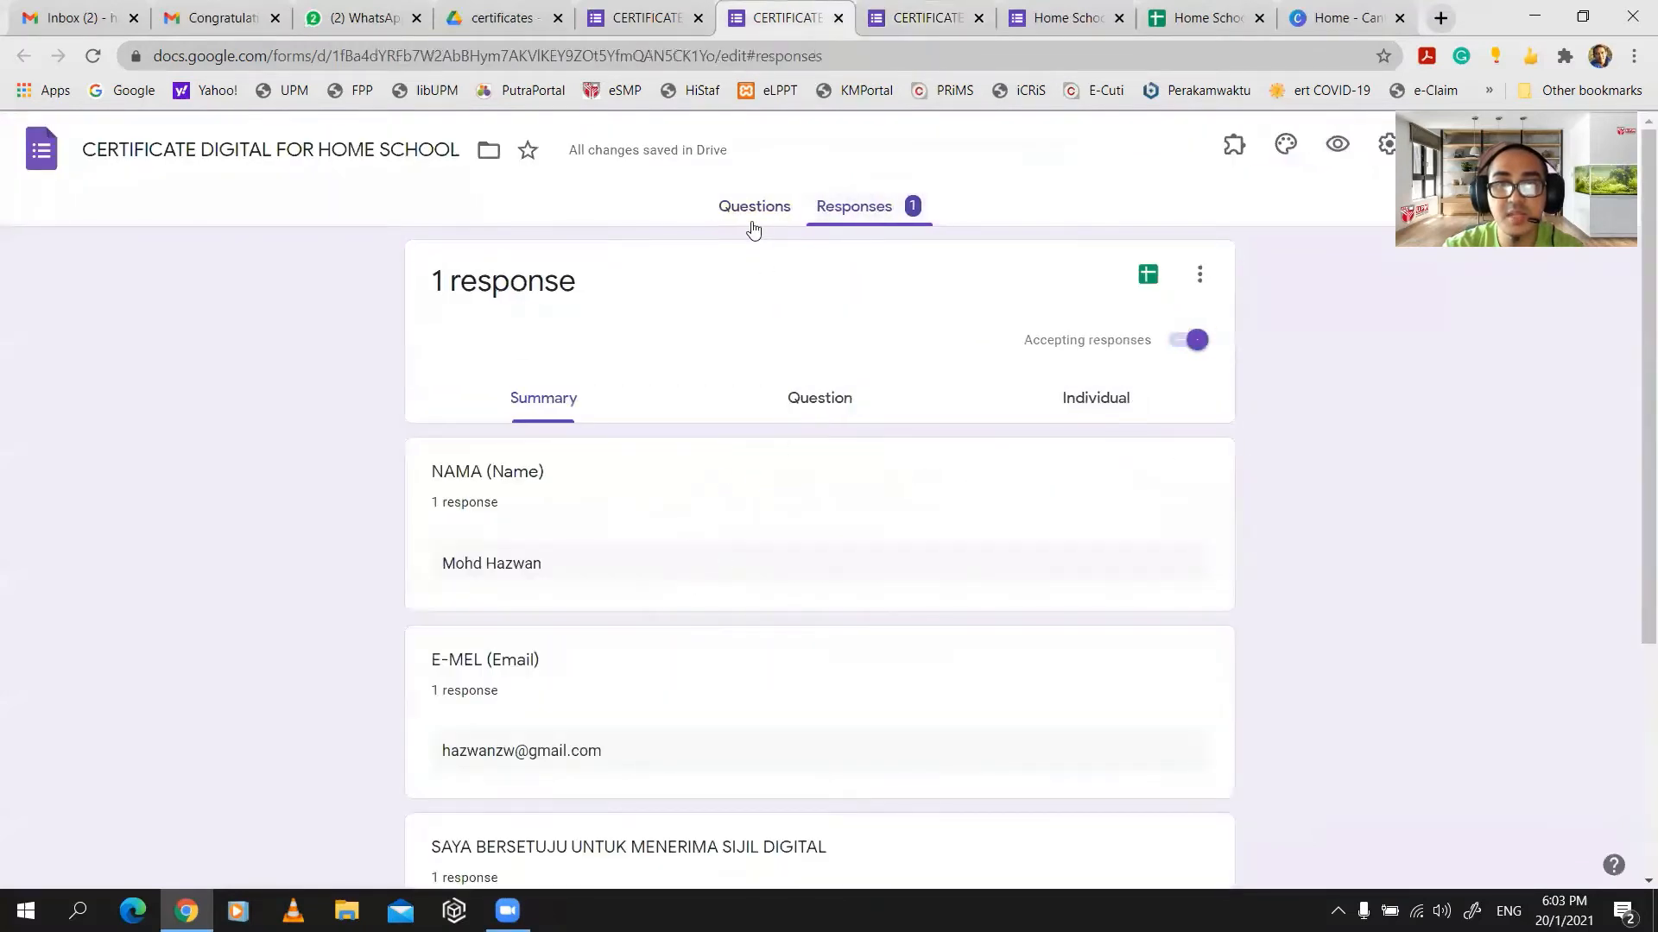
left_click(752, 220)
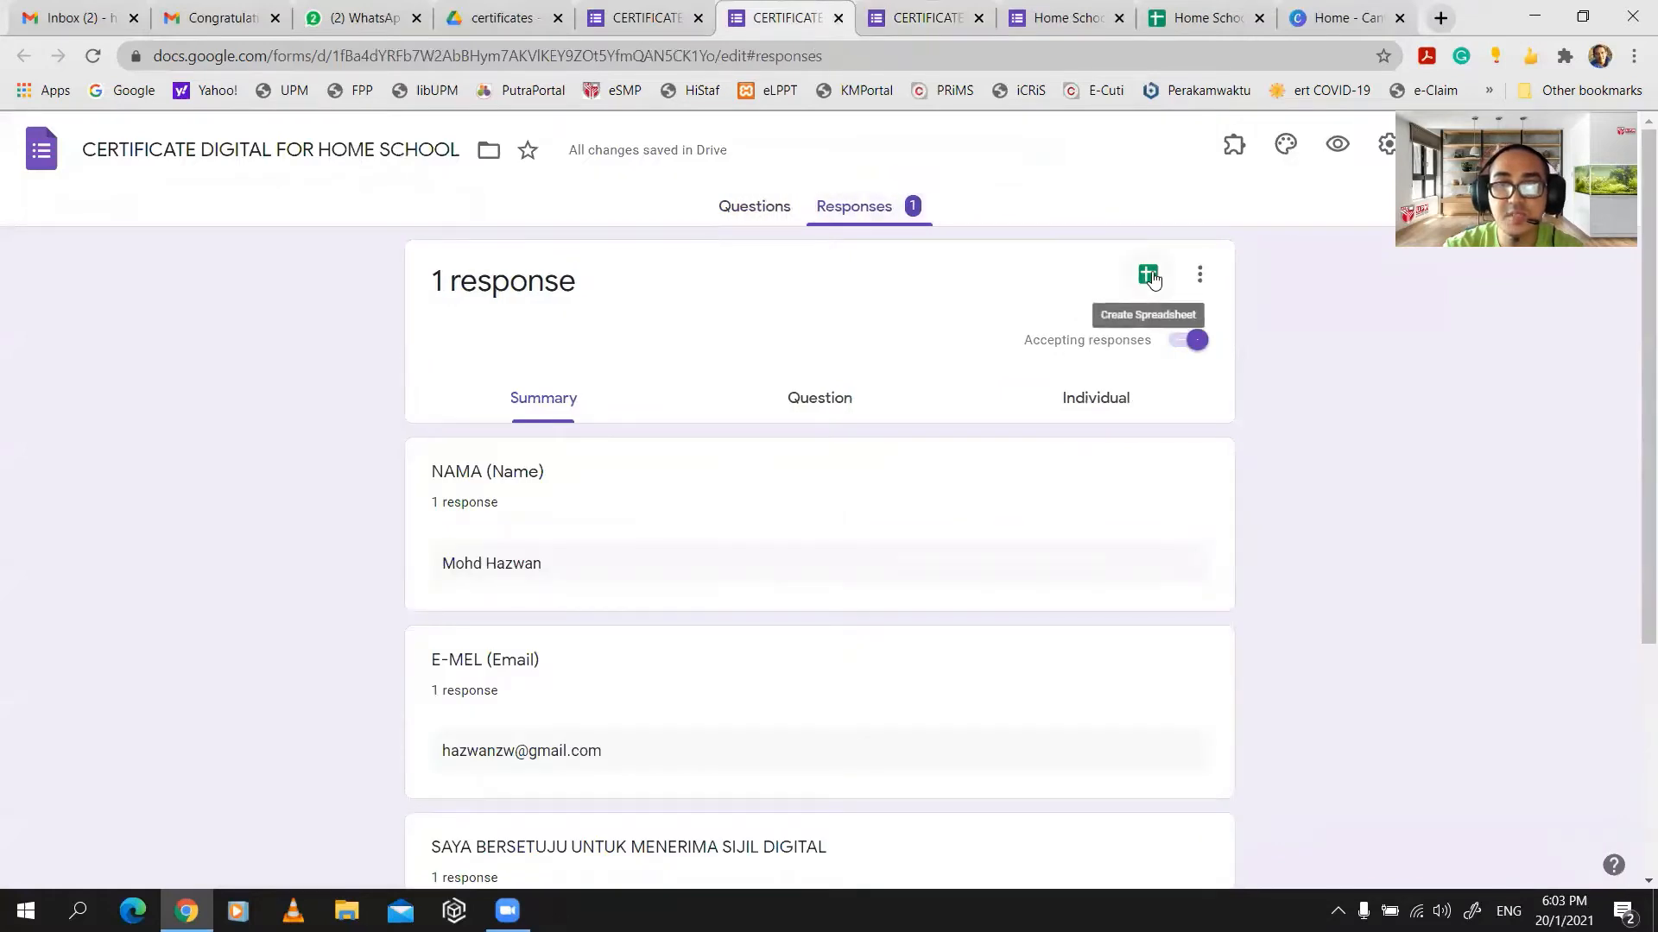
left_click(1152, 278)
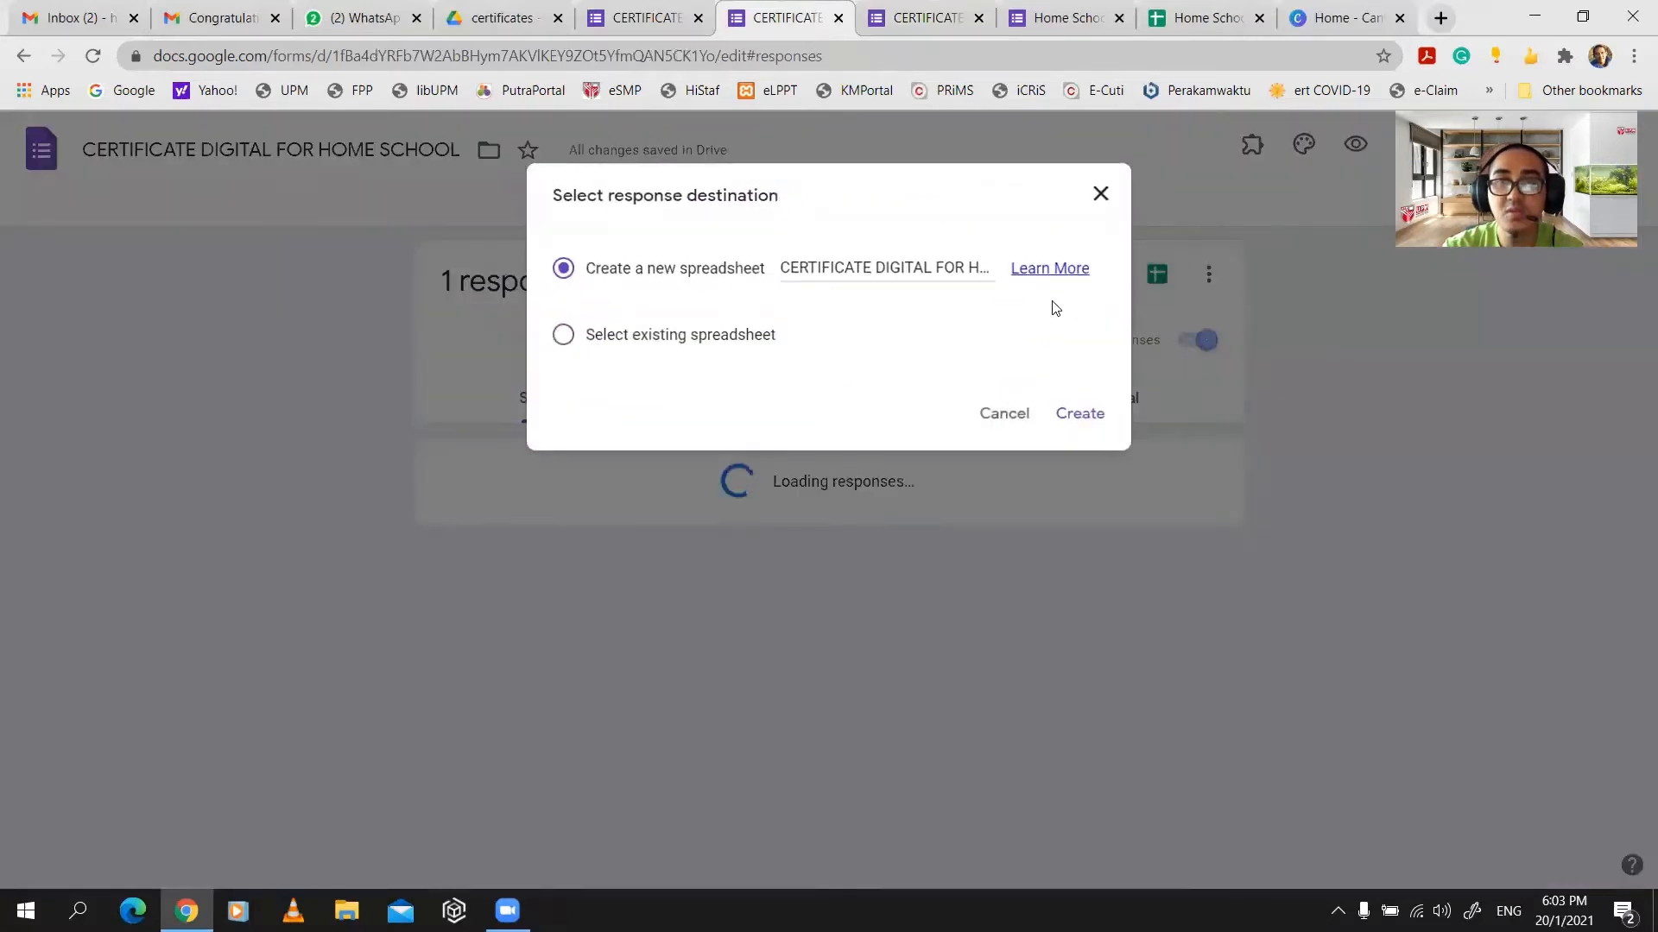
left_click(1081, 416)
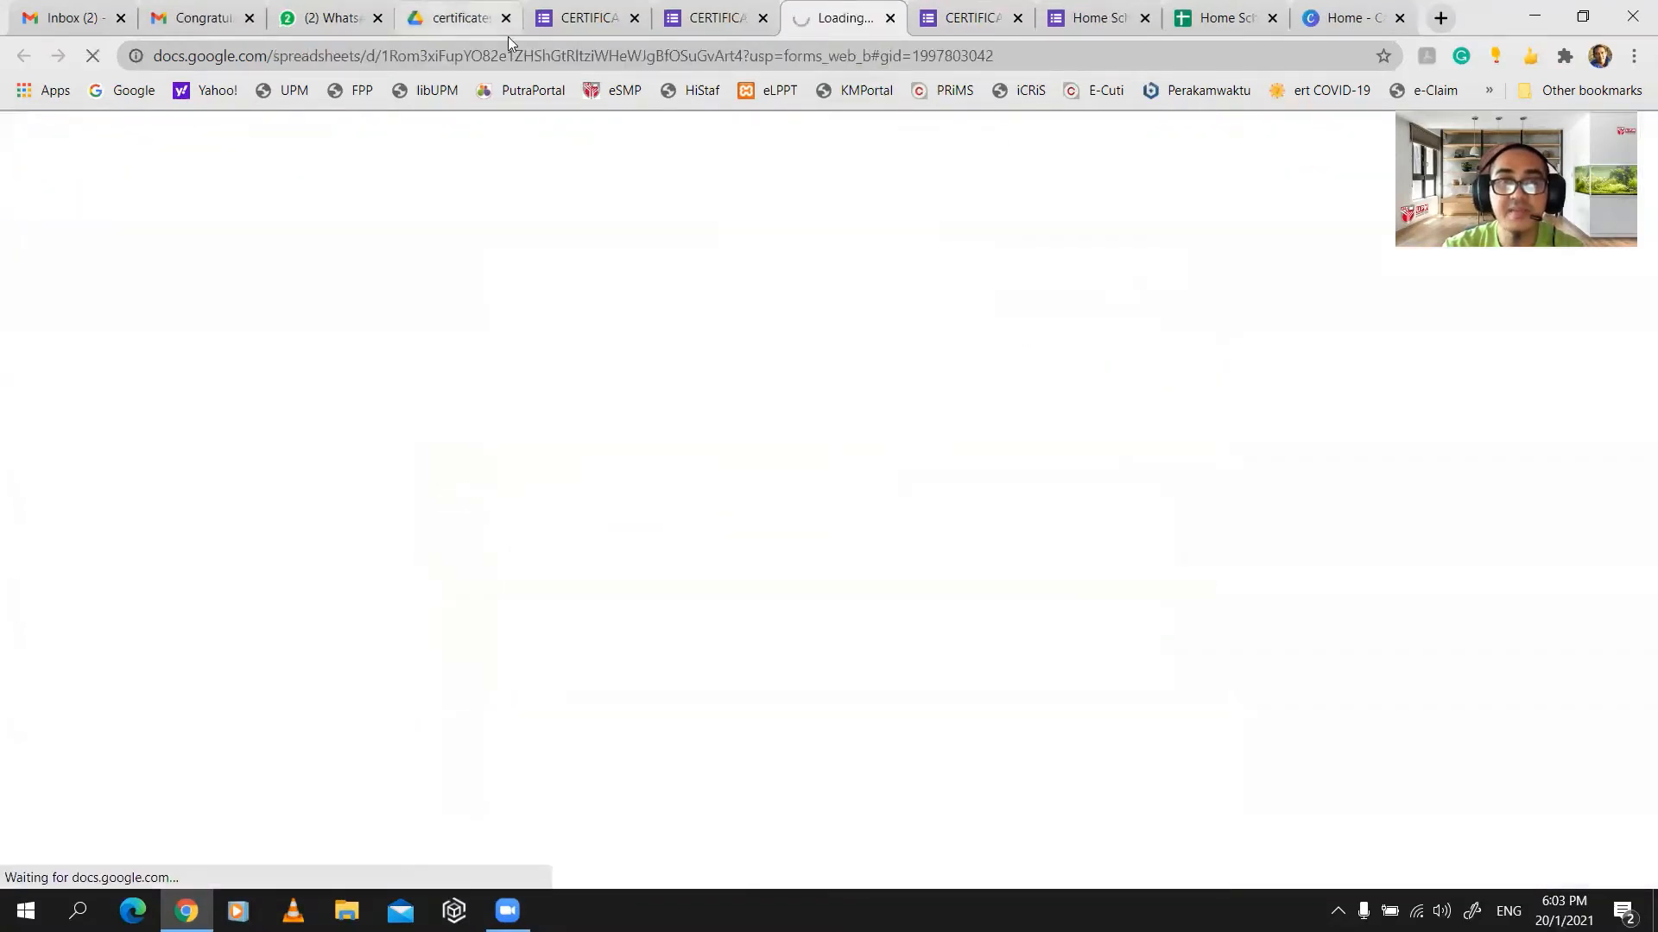
left_click(508, 33)
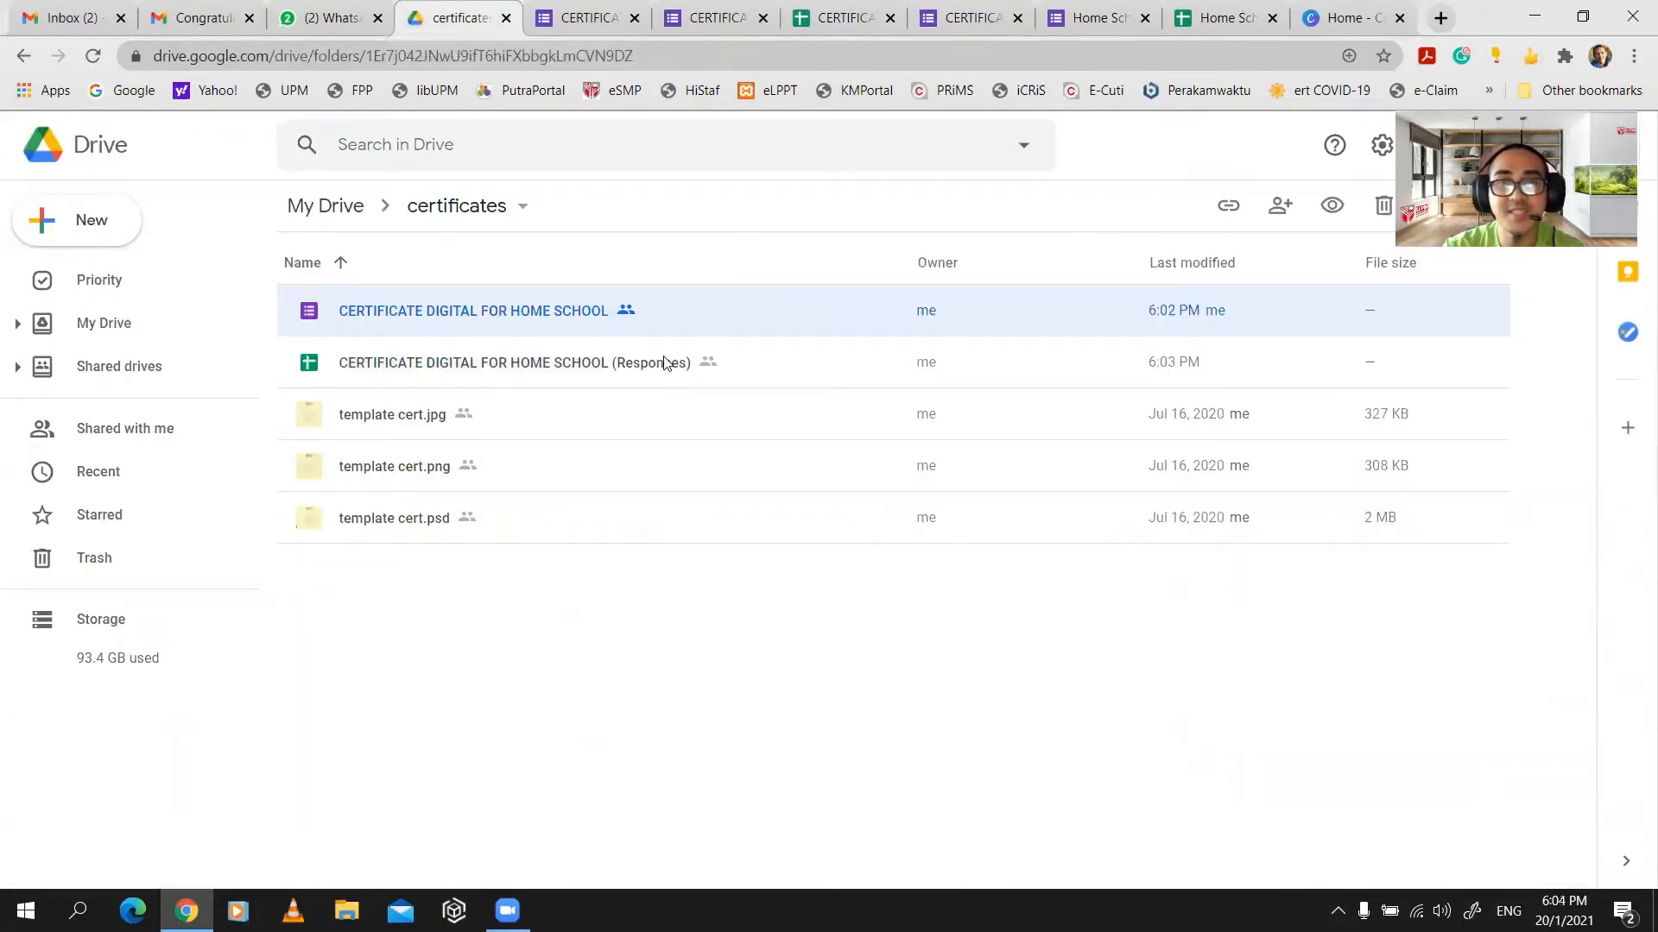
- Leave the trashed Home School spreadsheet and close the Sheets home page
left_click(1221, 17)
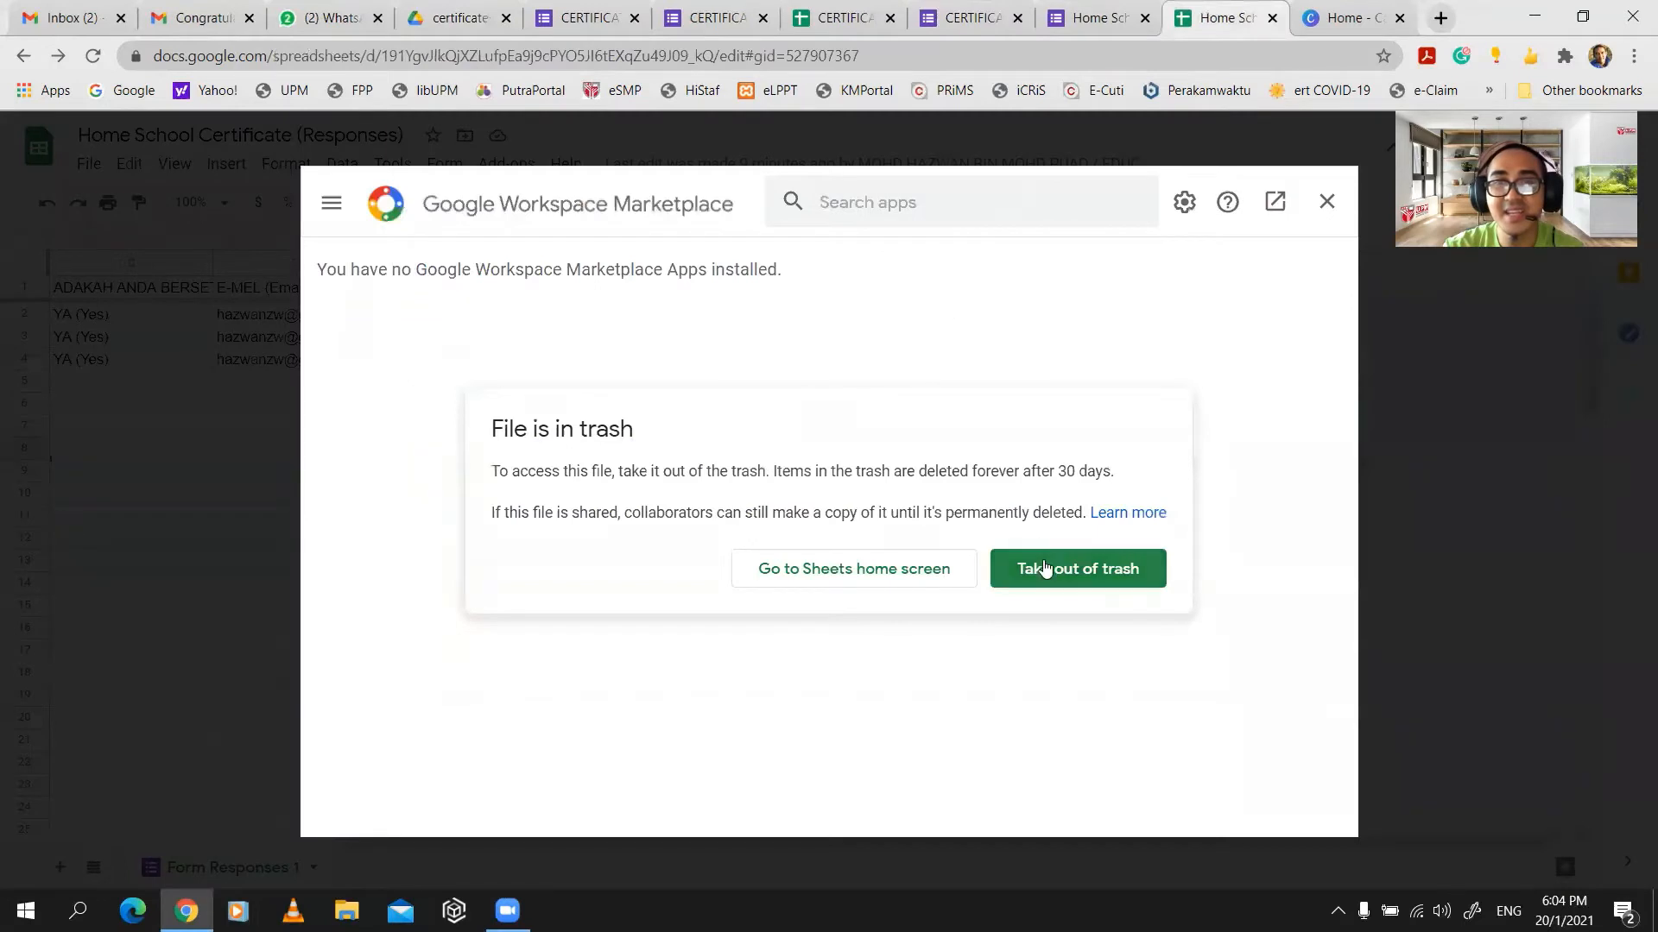
left_click(931, 577)
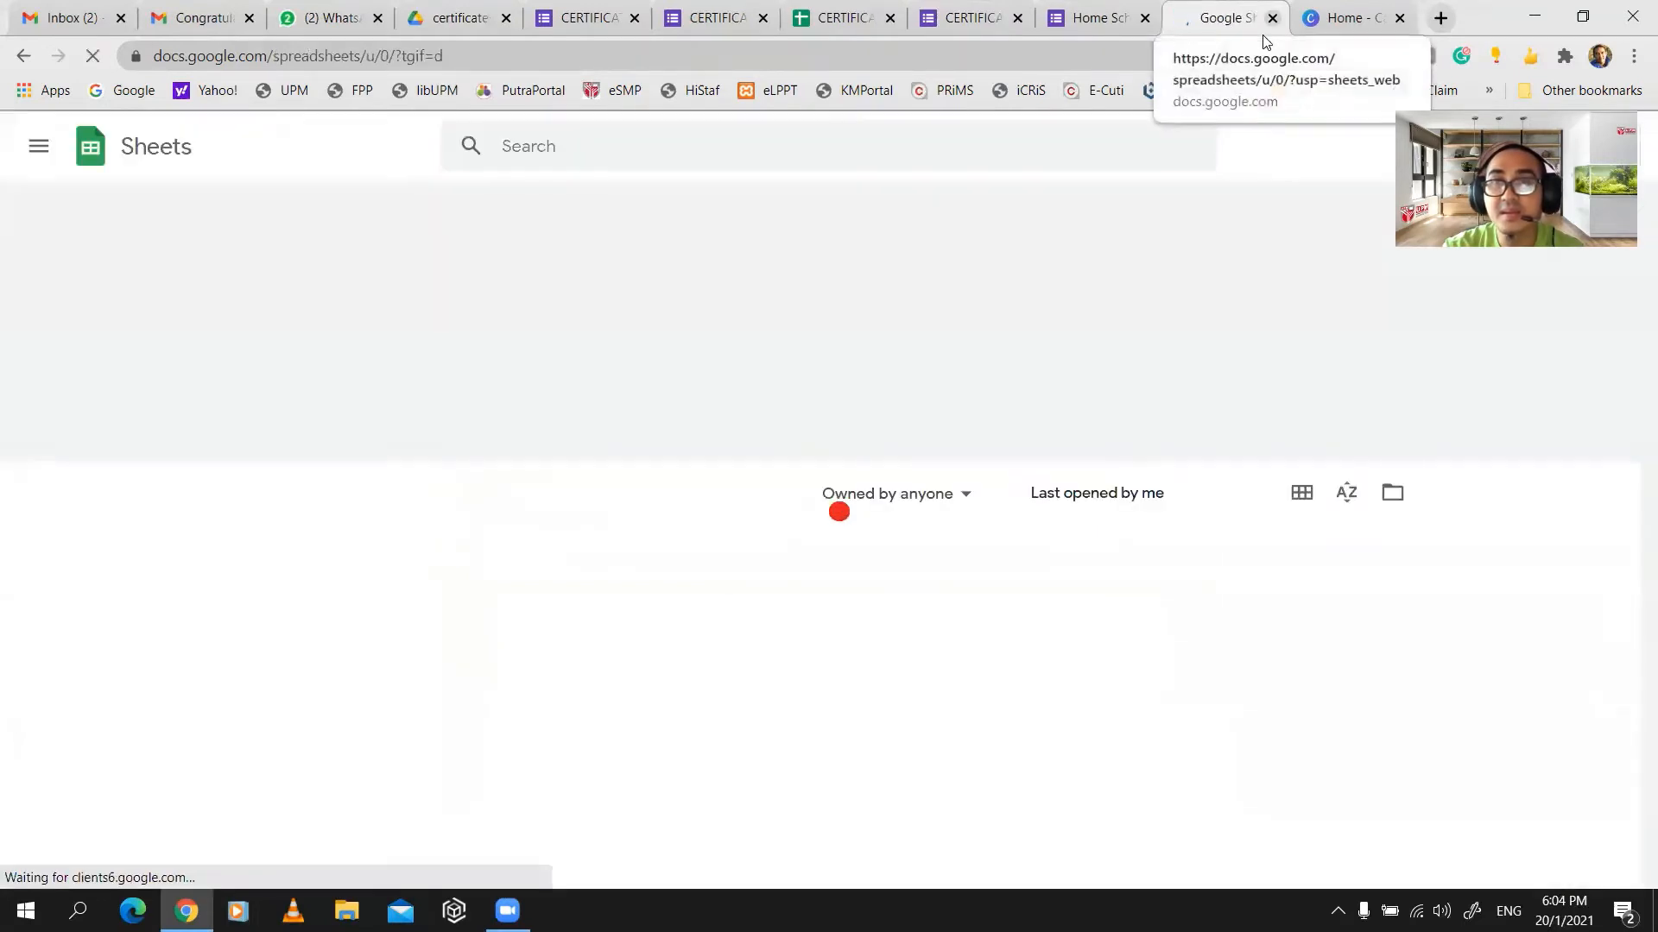
left_click(1273, 17)
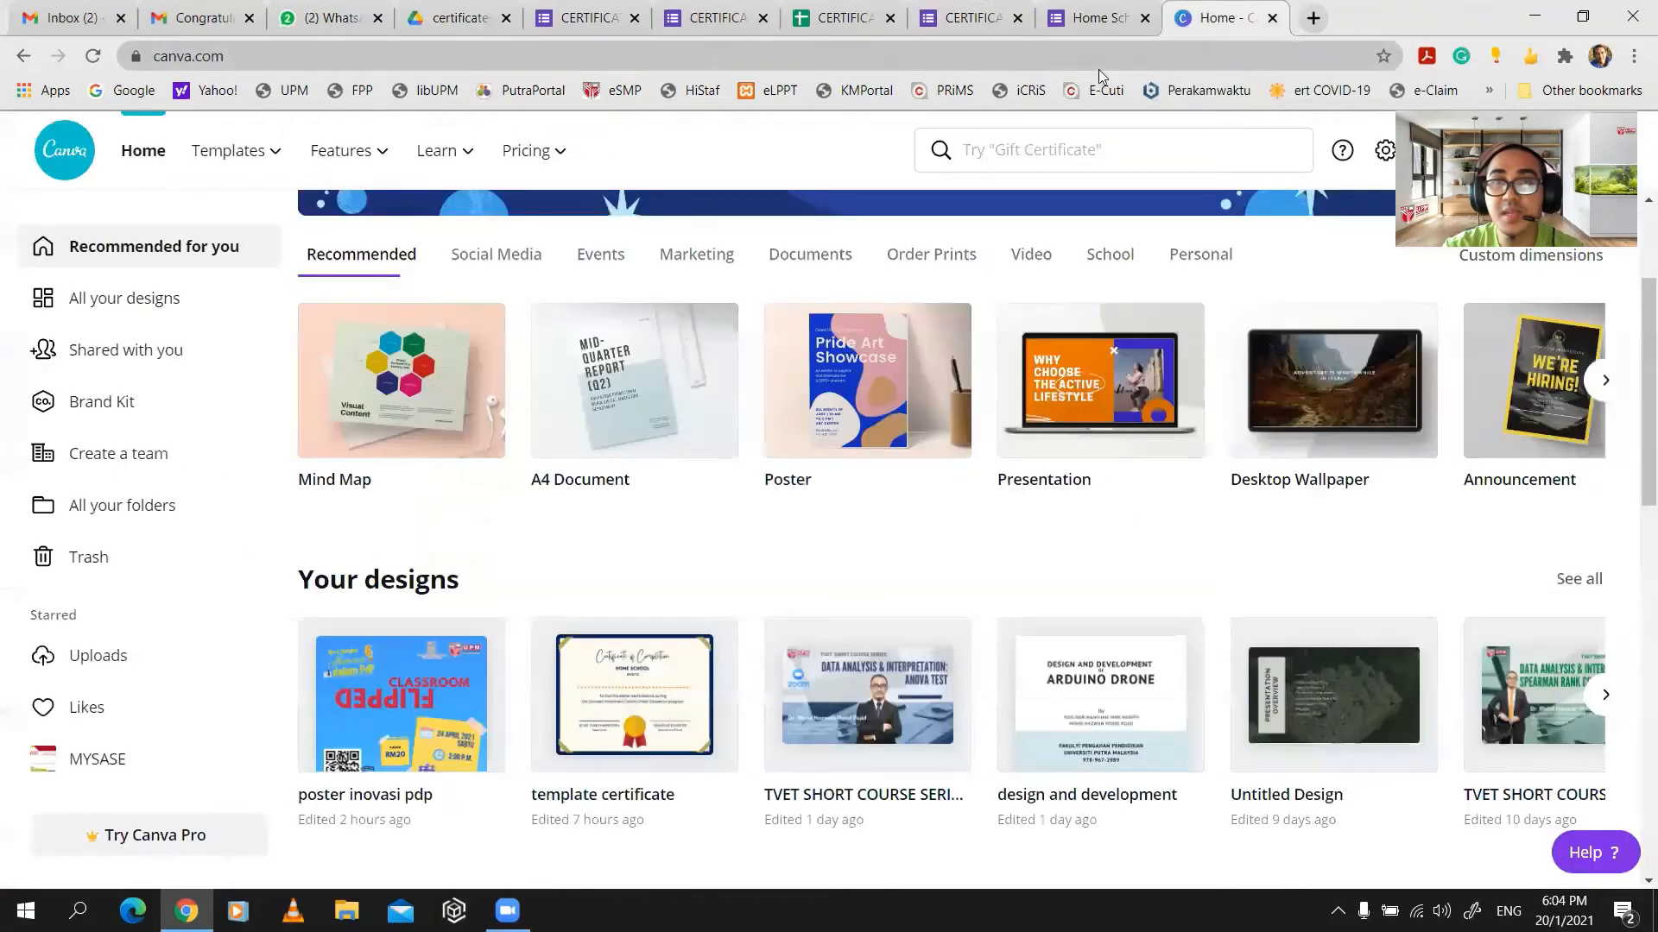
left_click(975, 39)
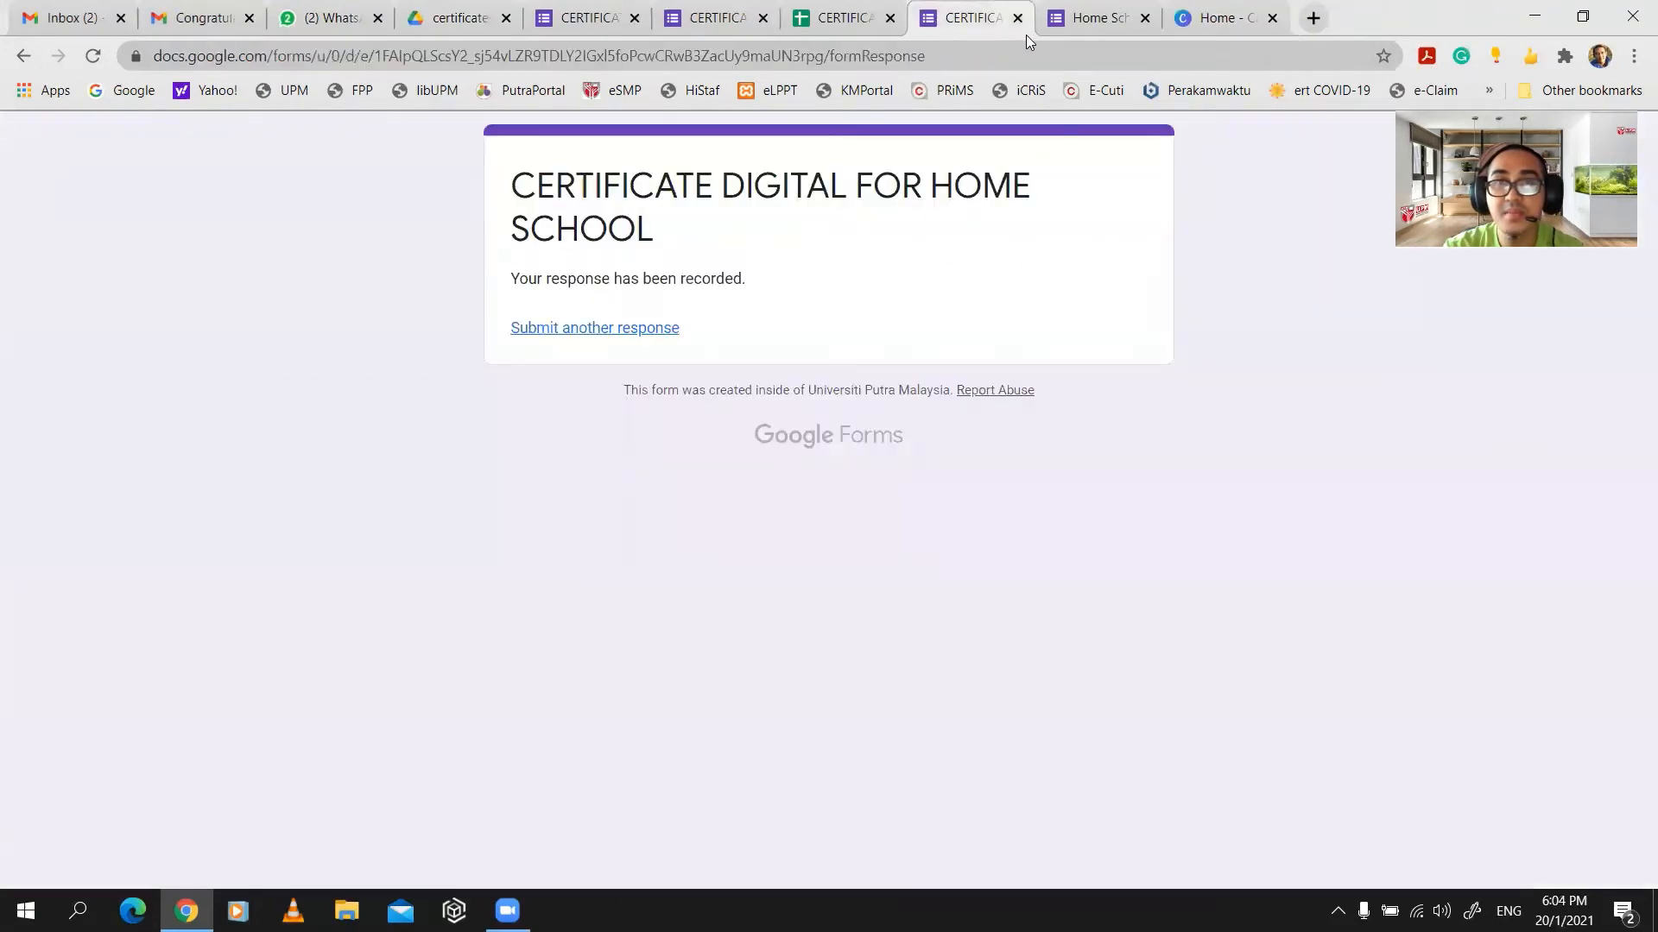
- Resize the browser window to span from the left screen edge to the right
double_click(1378, 15)
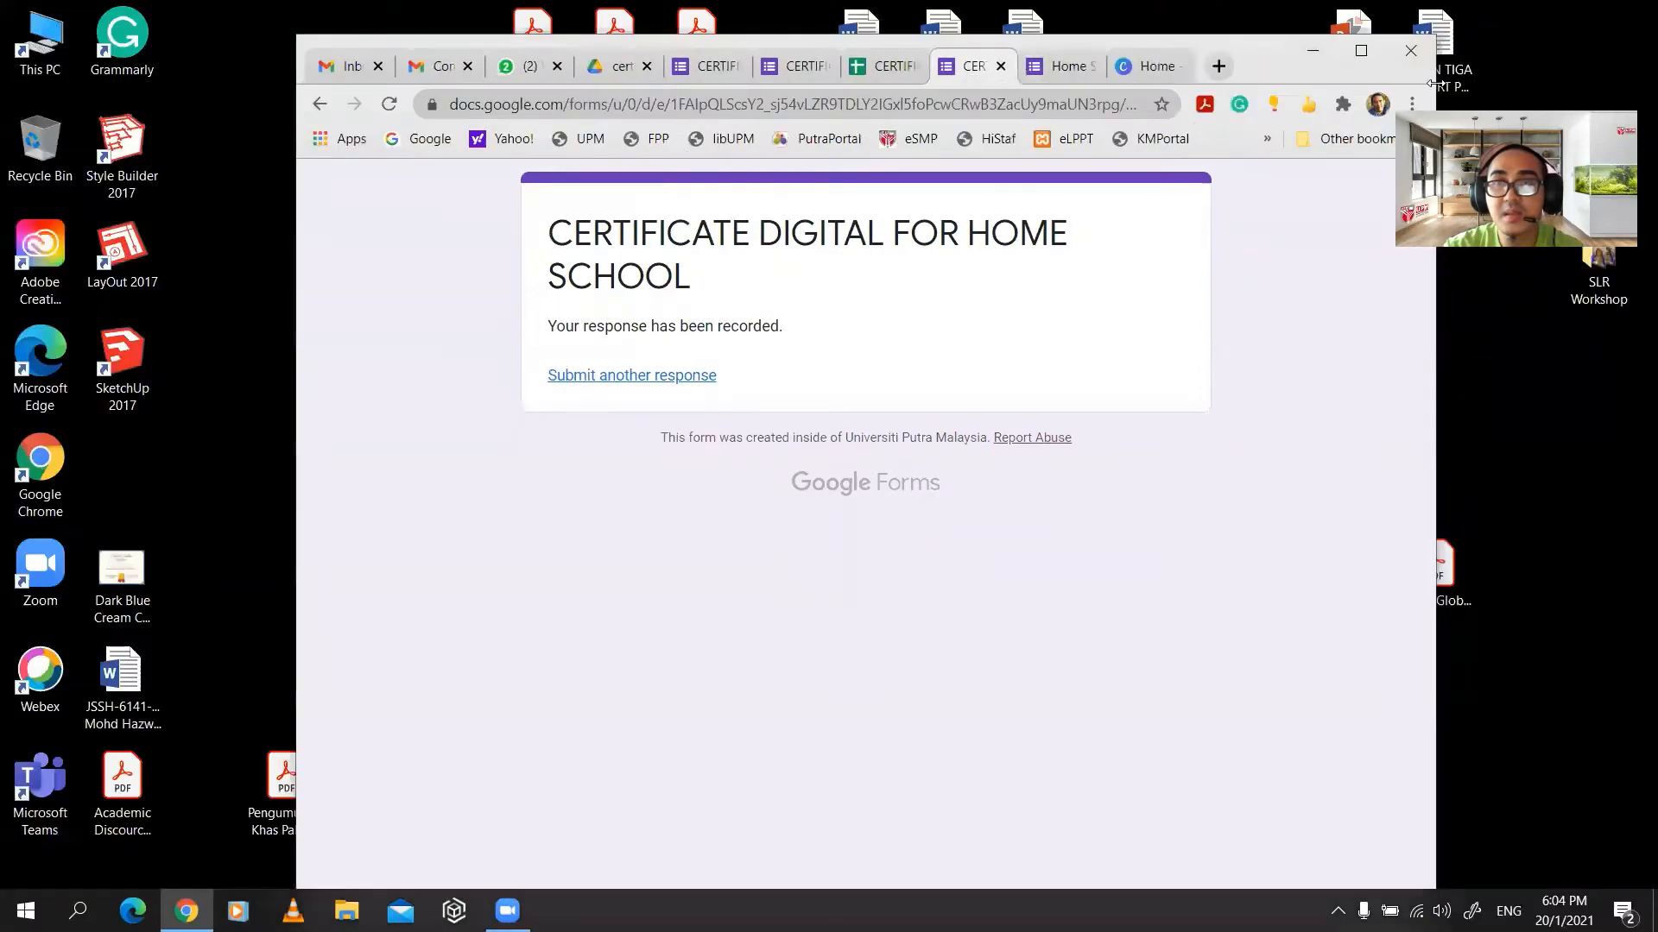
left_click_drag(1433, 83, 1643, 90)
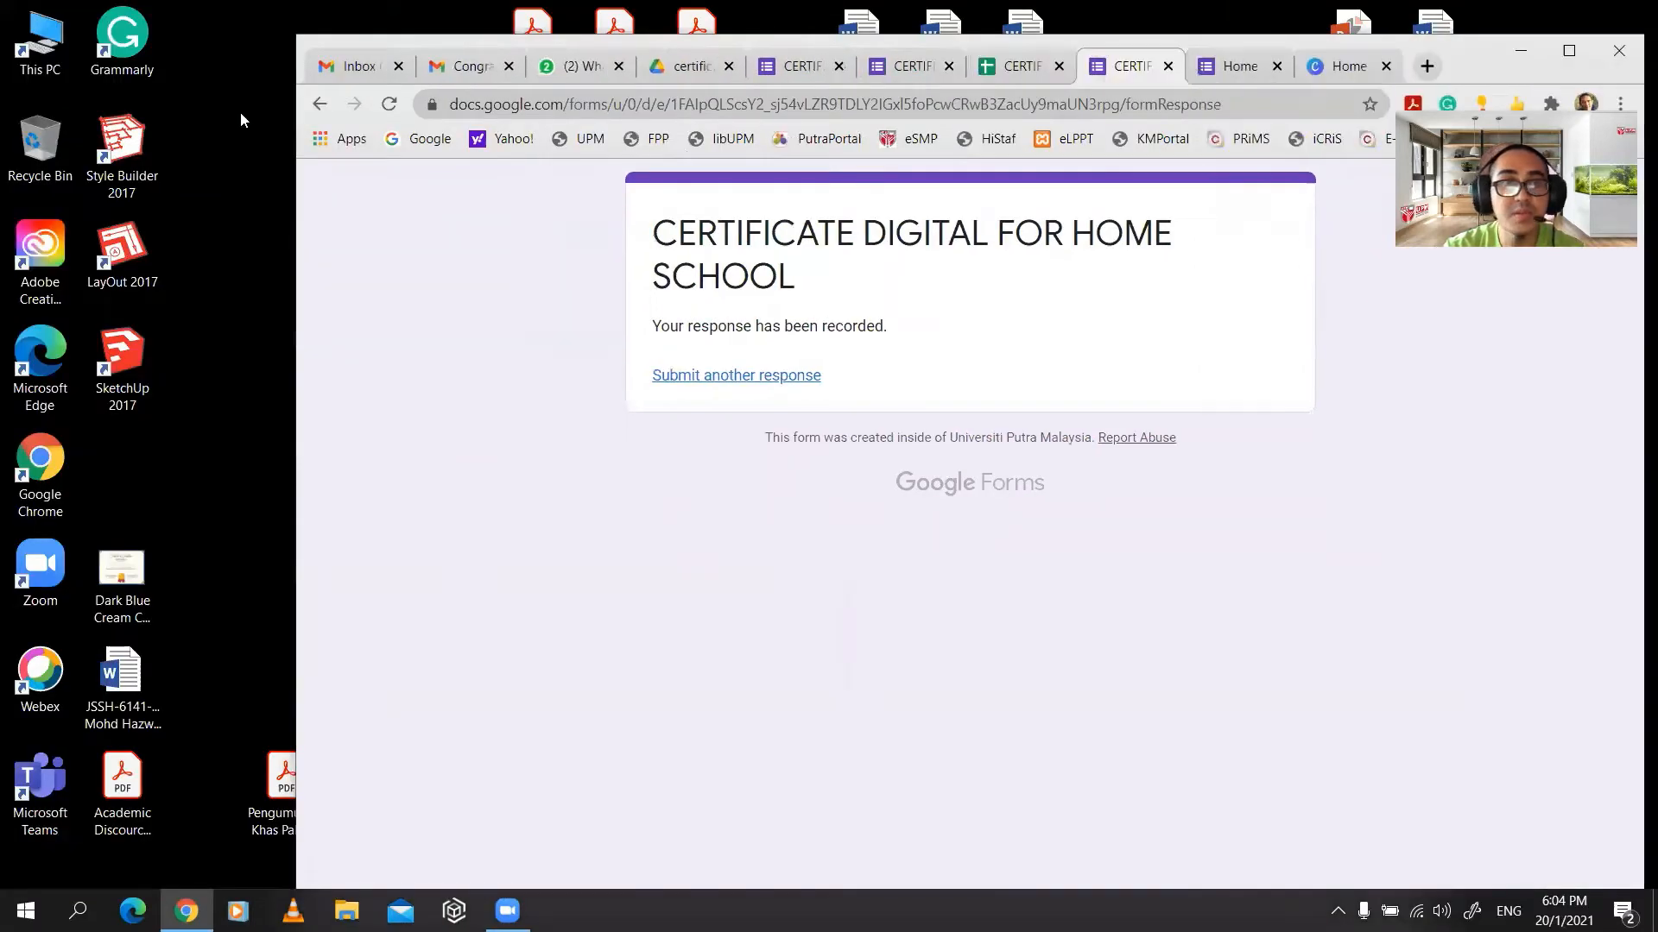
left_click_drag(290, 99, 2, 98)
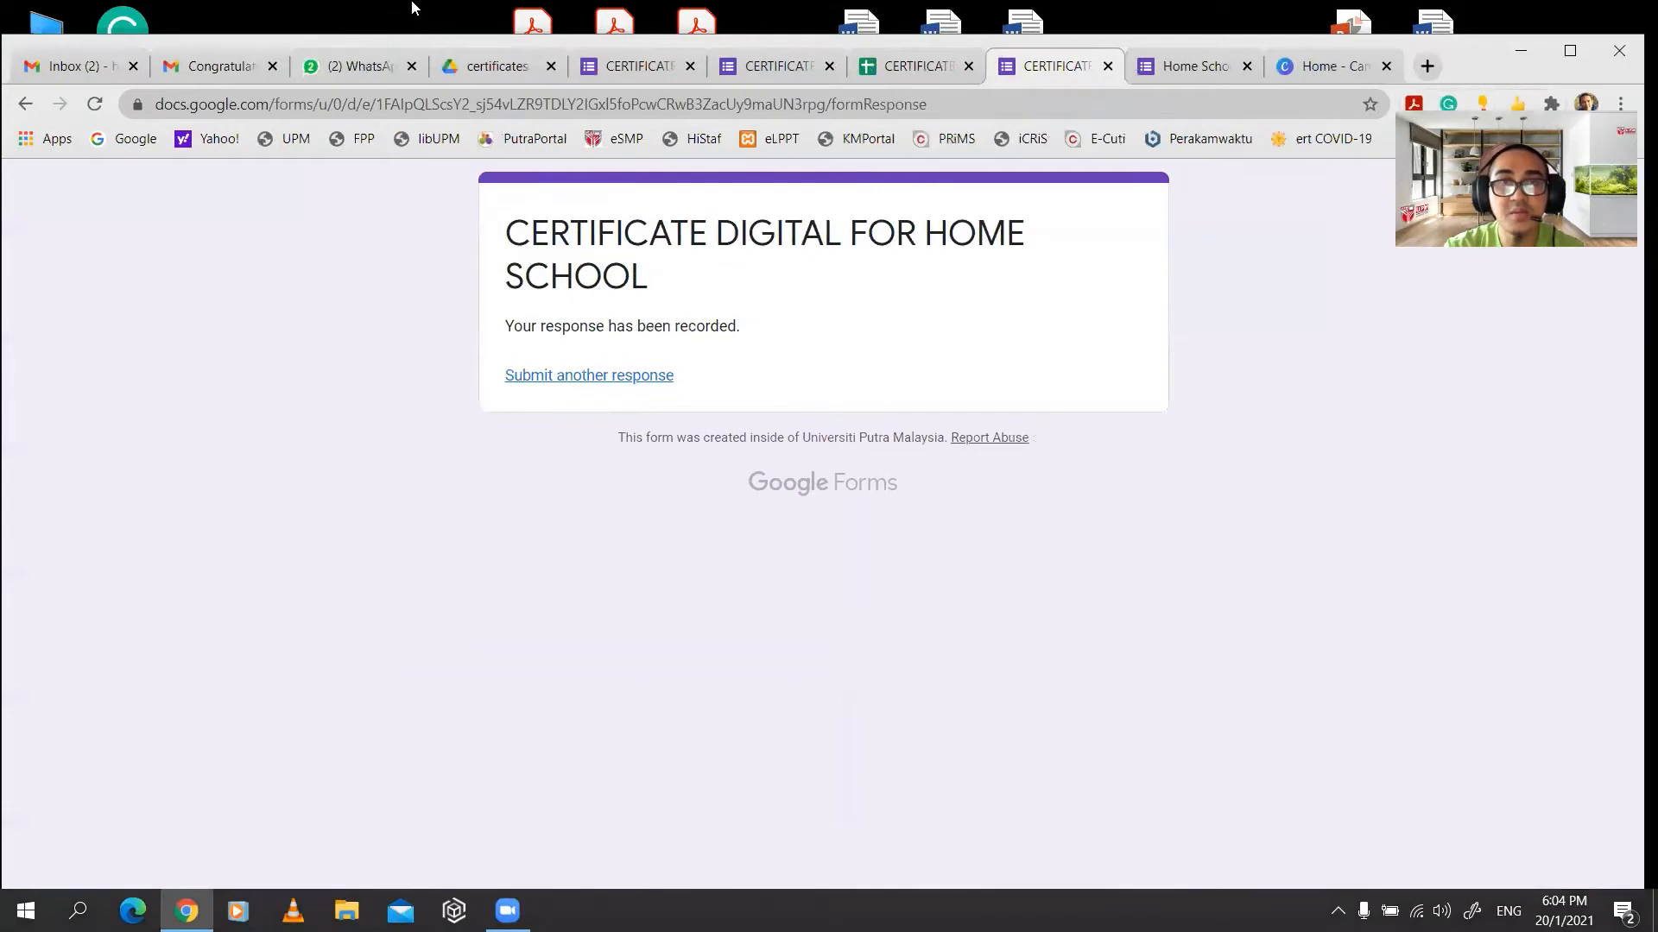
left_click(411, 7)
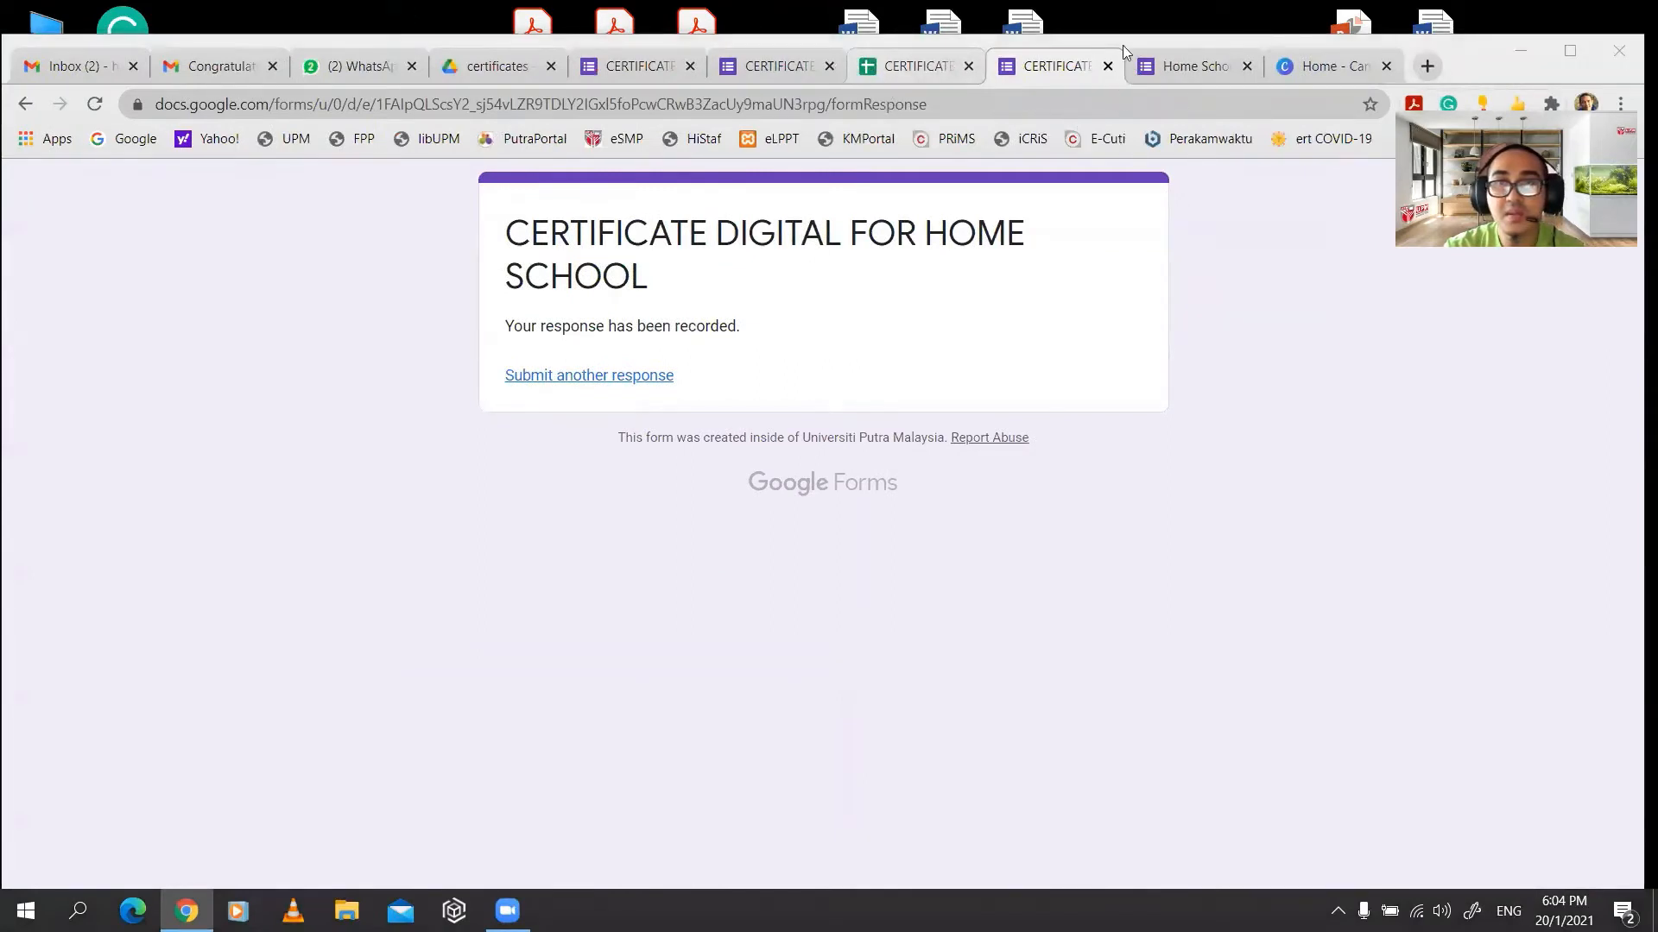
- Close the response-recorded page and the leftover Home School form pages
left_click(1108, 66)
left_click(1103, 72)
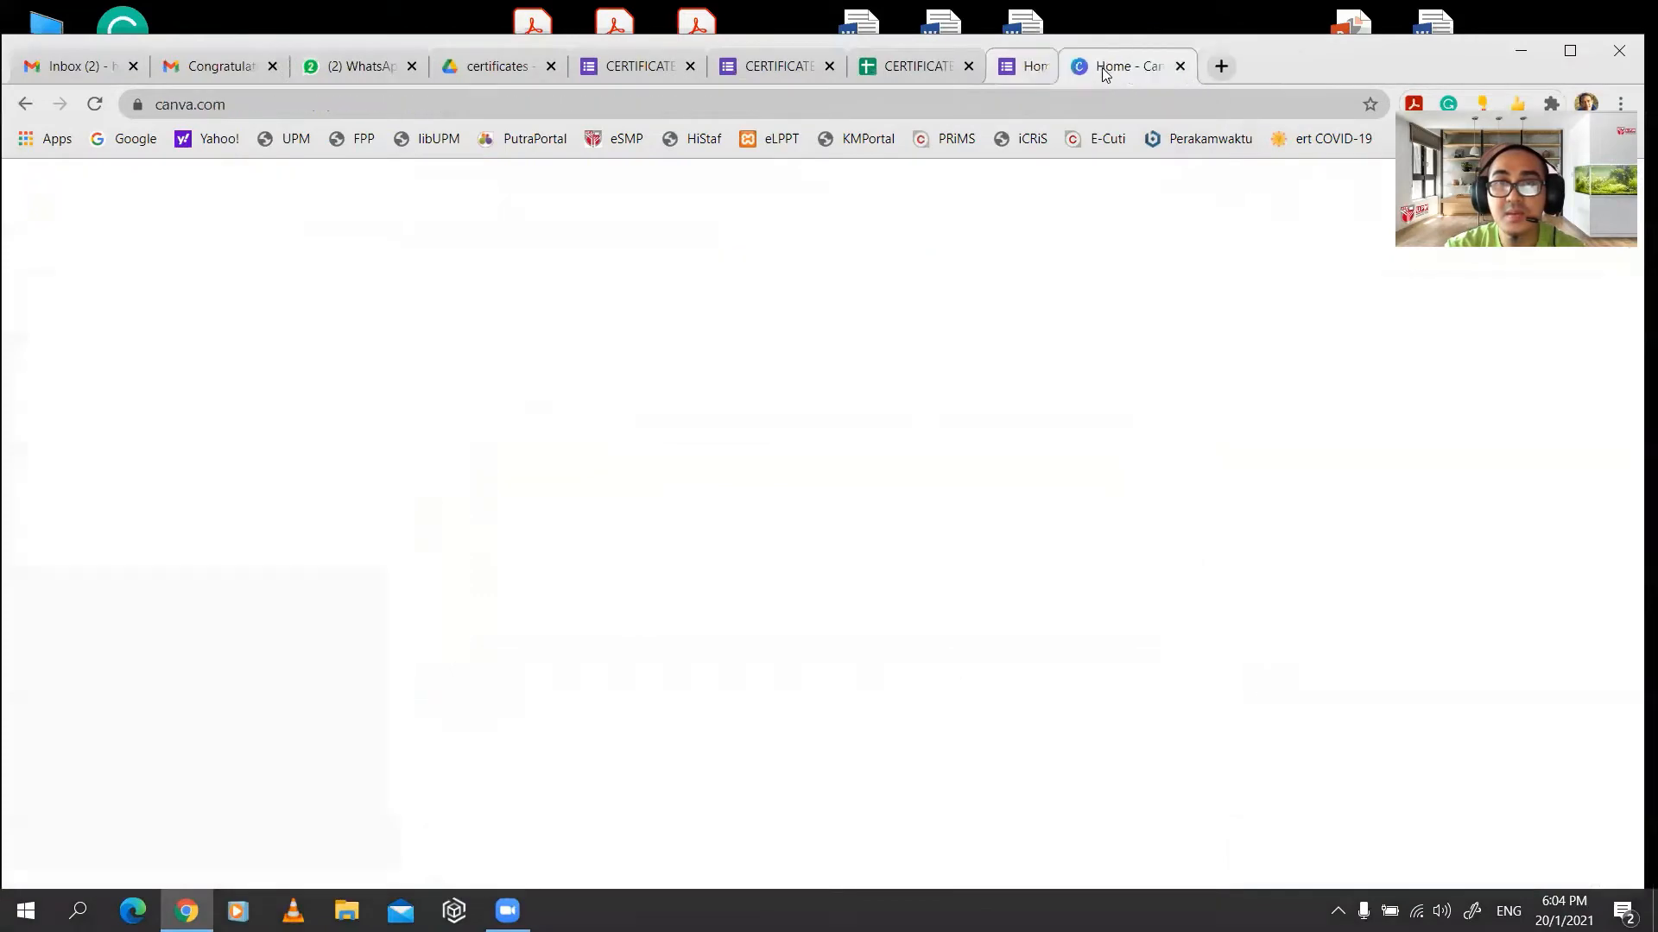
left_click(915, 69)
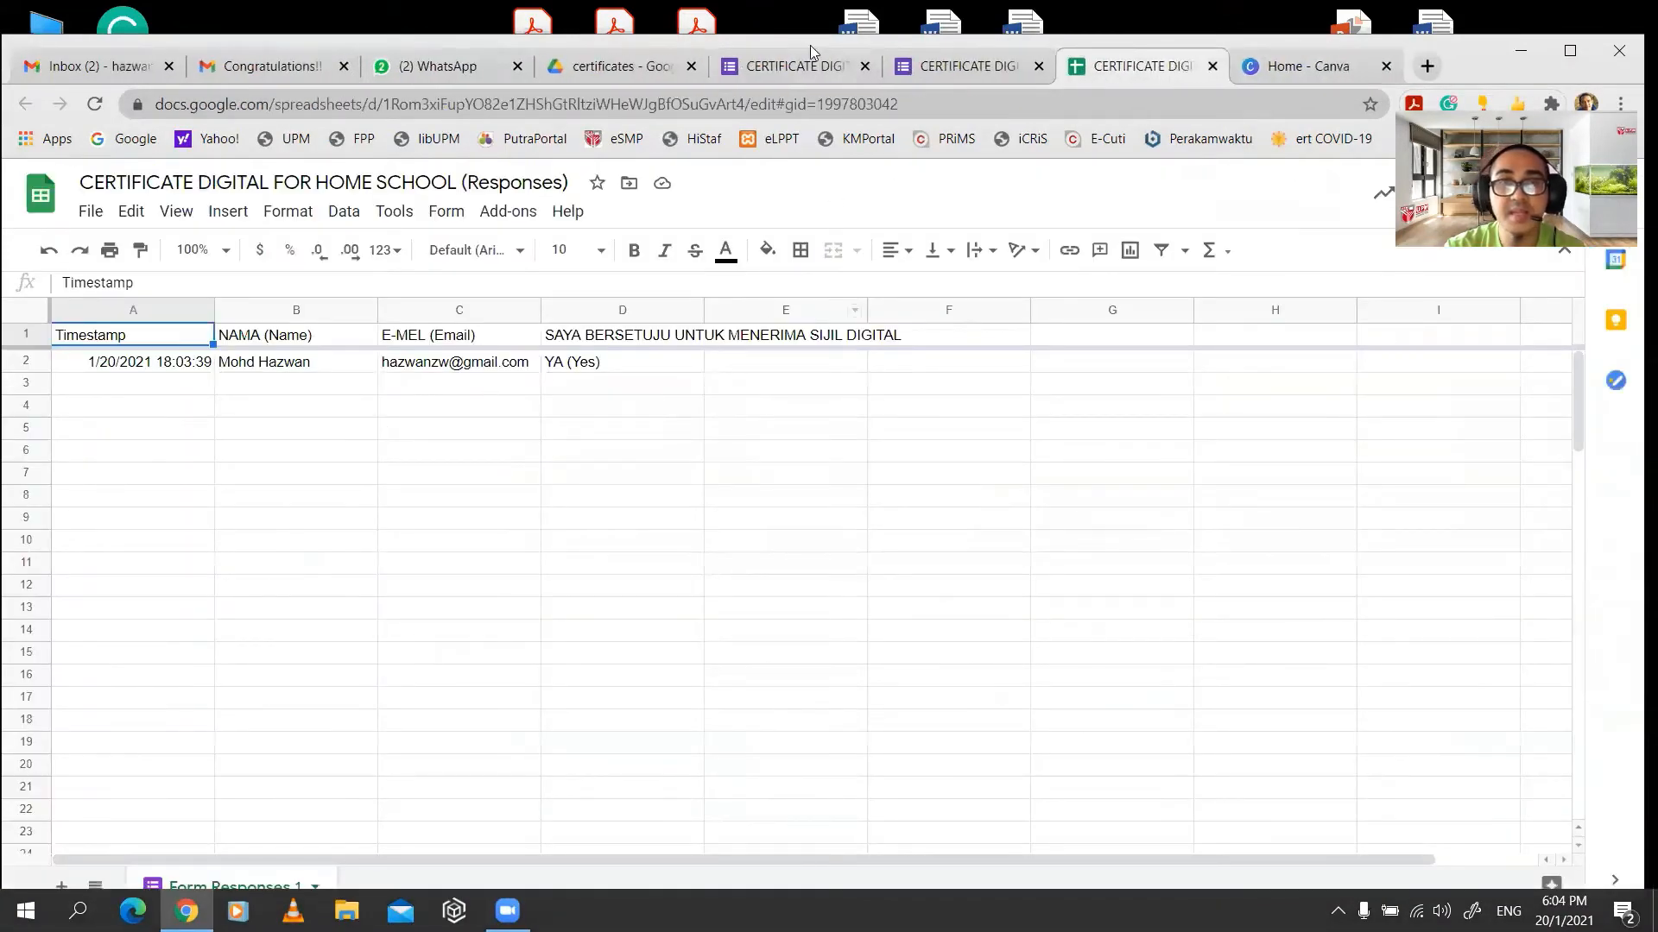
- Confirm the test response row appears in the Form Responses 1 sheet
left_click(601, 68)
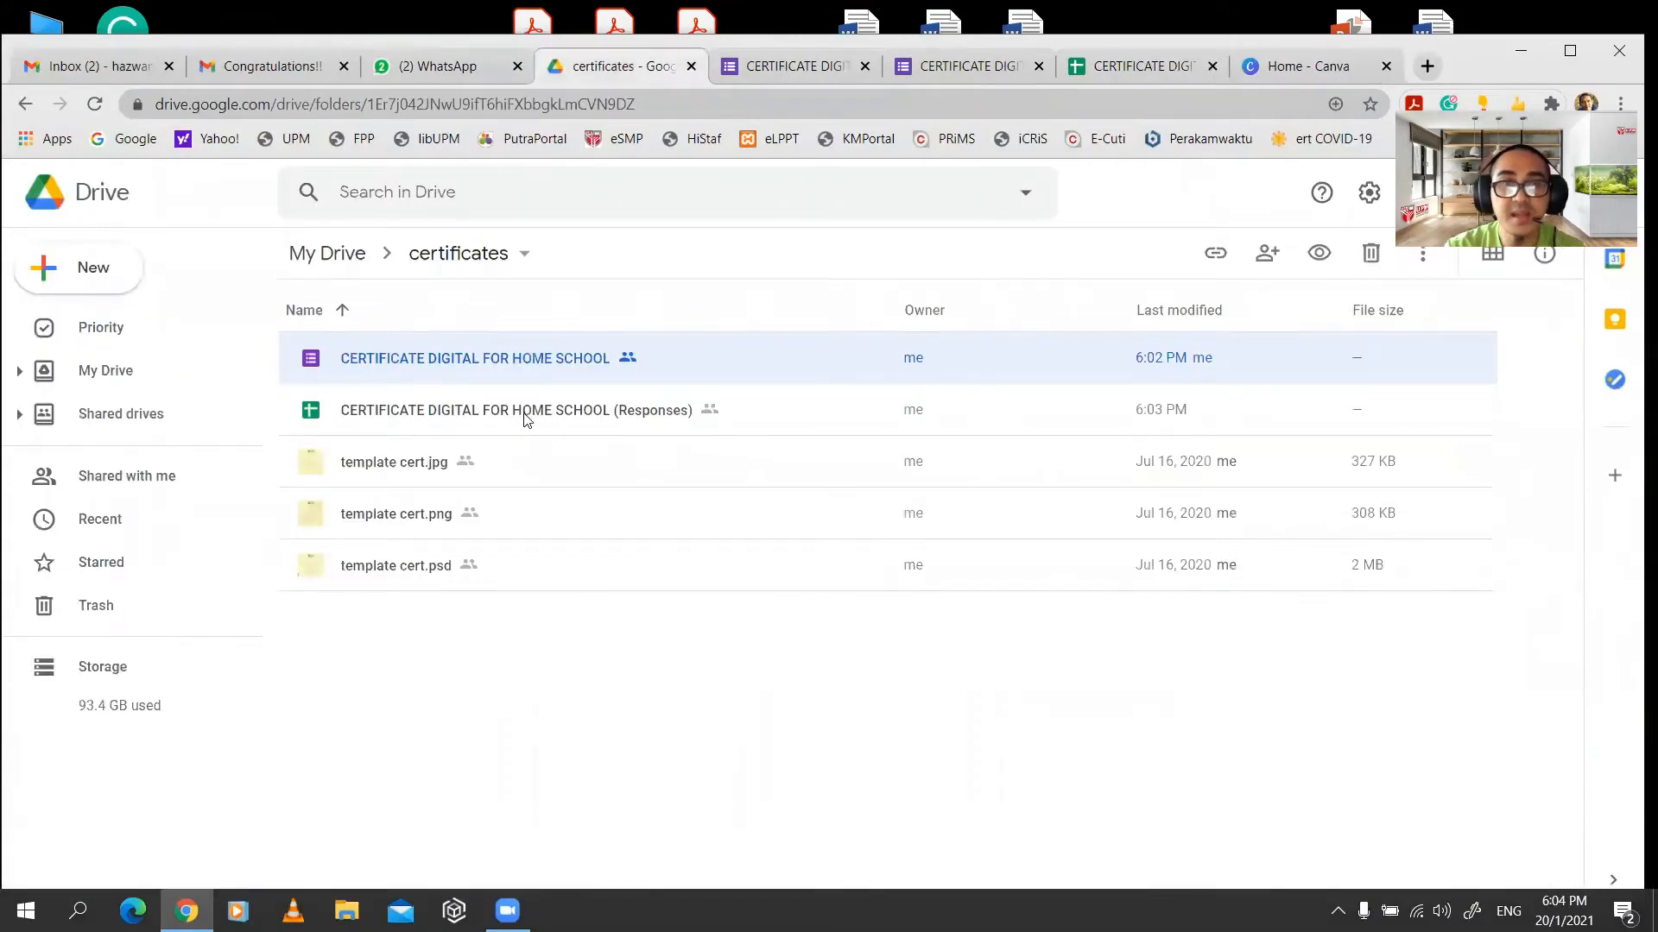
left_click(1123, 66)
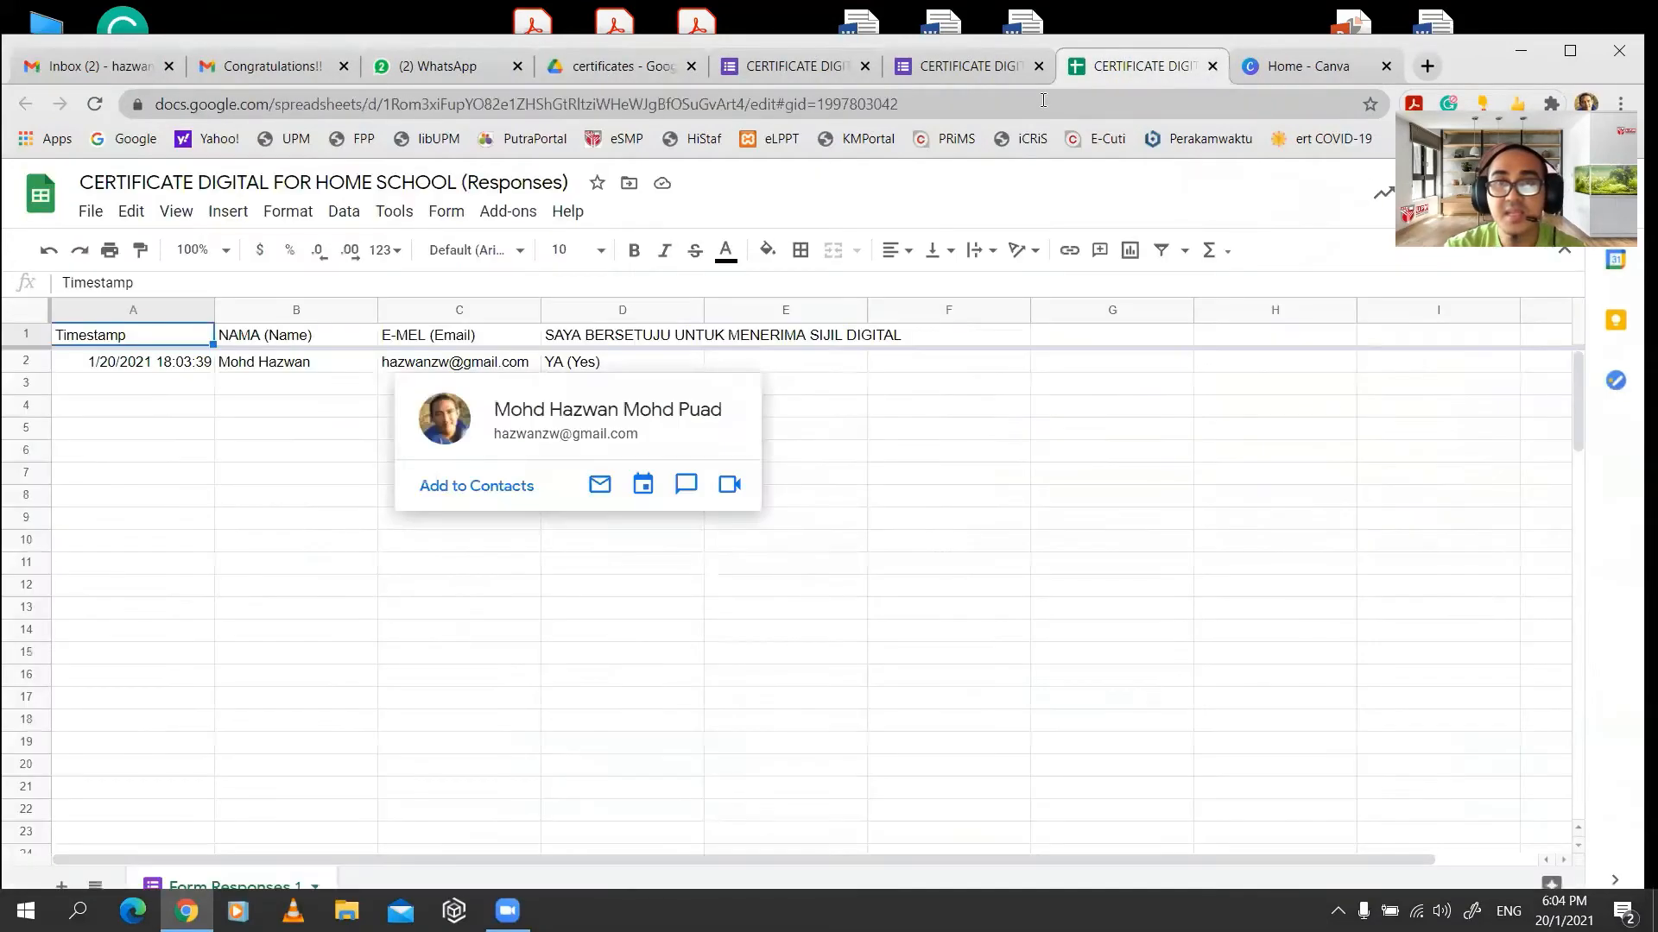
left_click(944, 431)
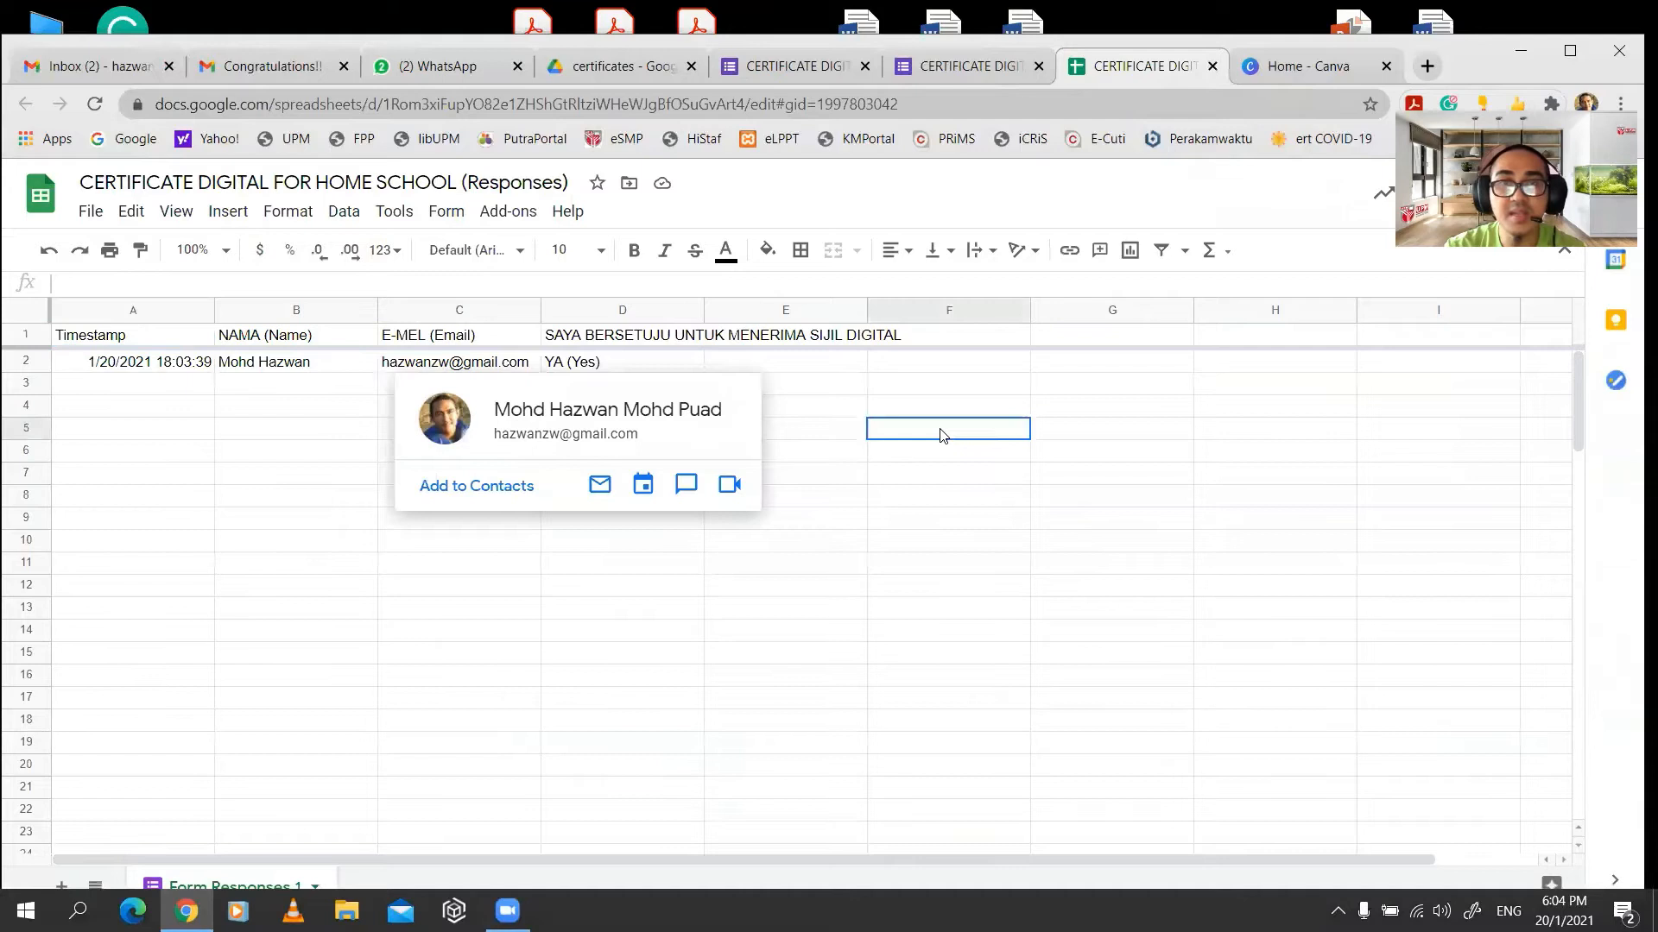
left_click(509, 212)
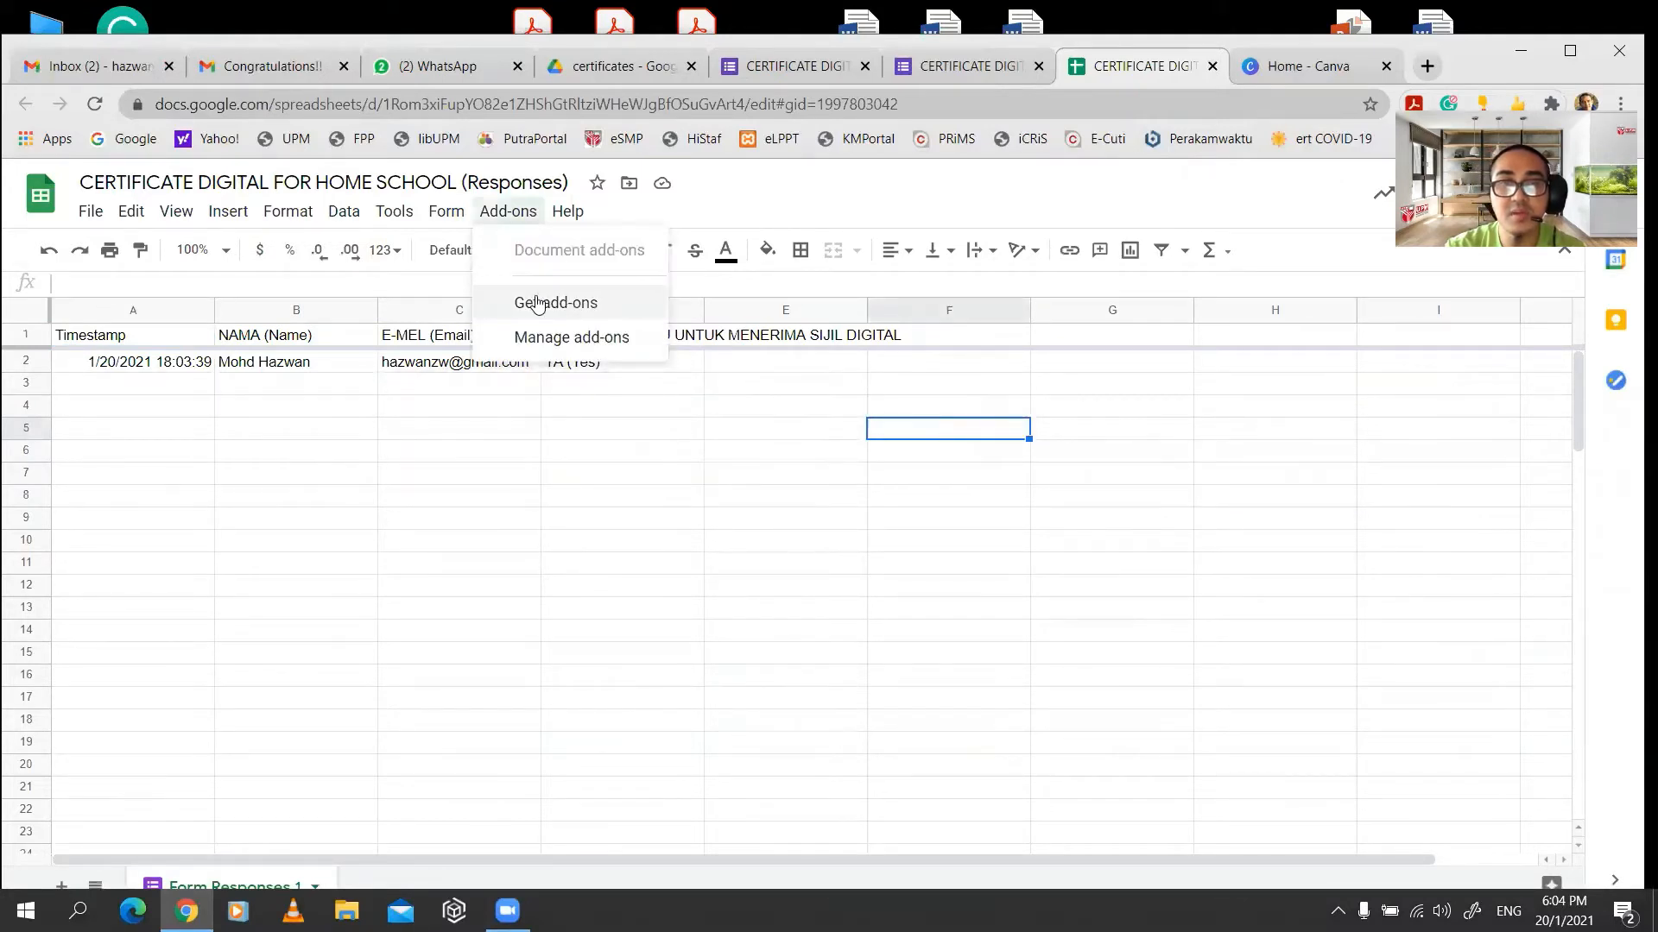
left_click(1284, 67)
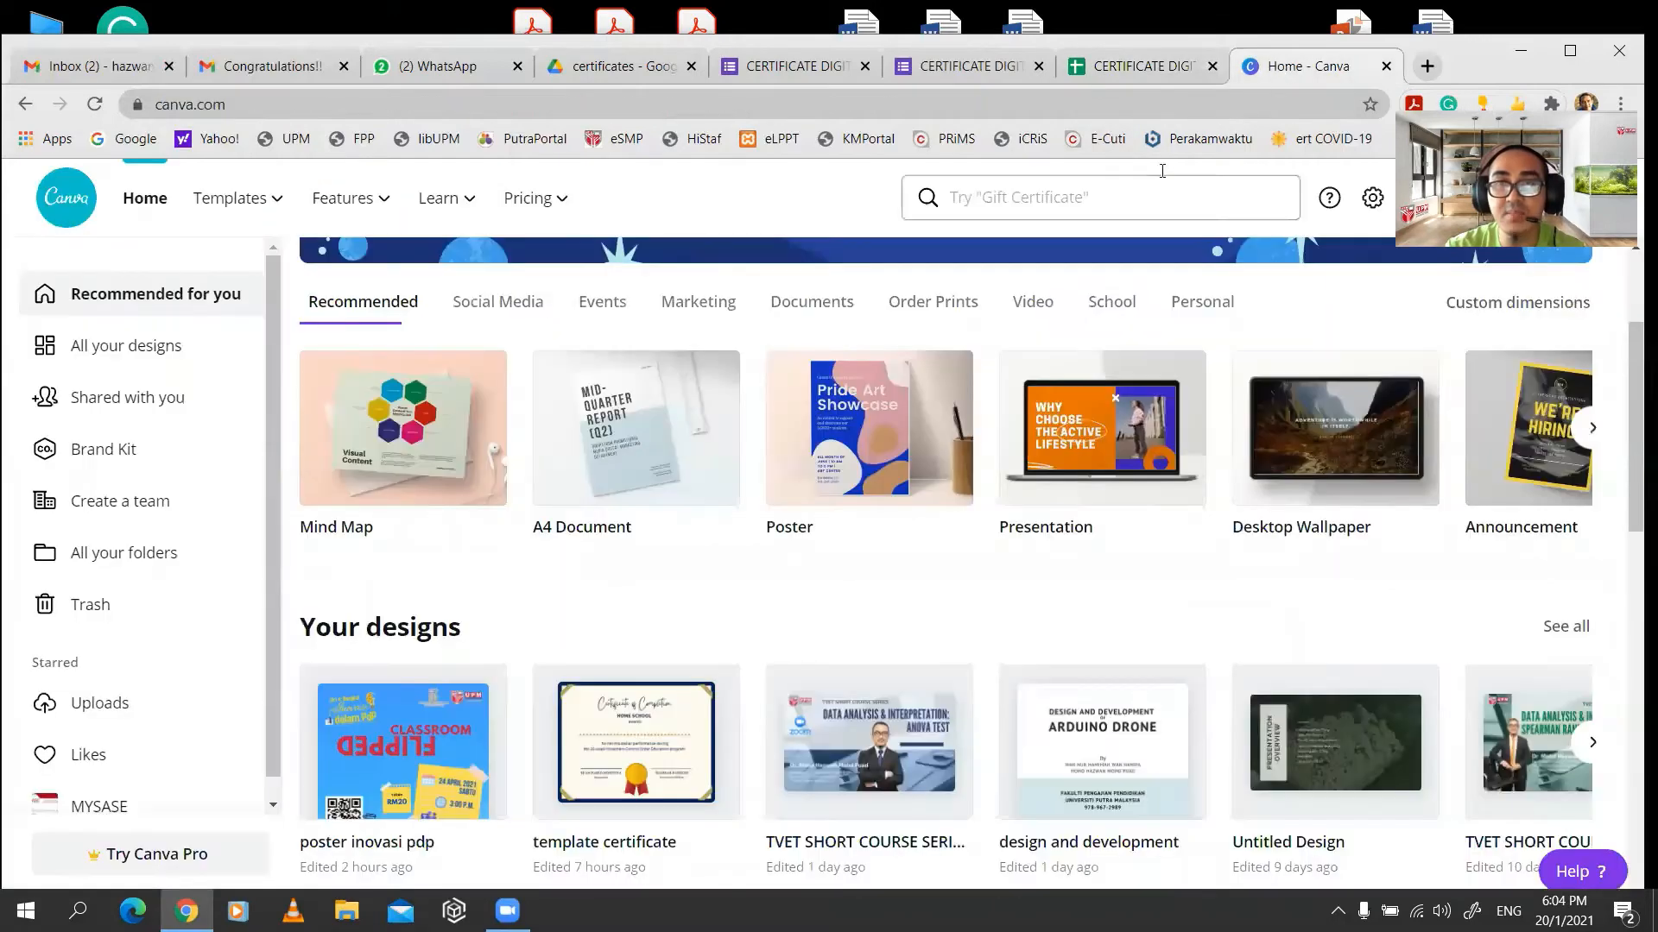
- Search Canva for 'certificate' and browse the resulting templates
left_click(1566, 52)
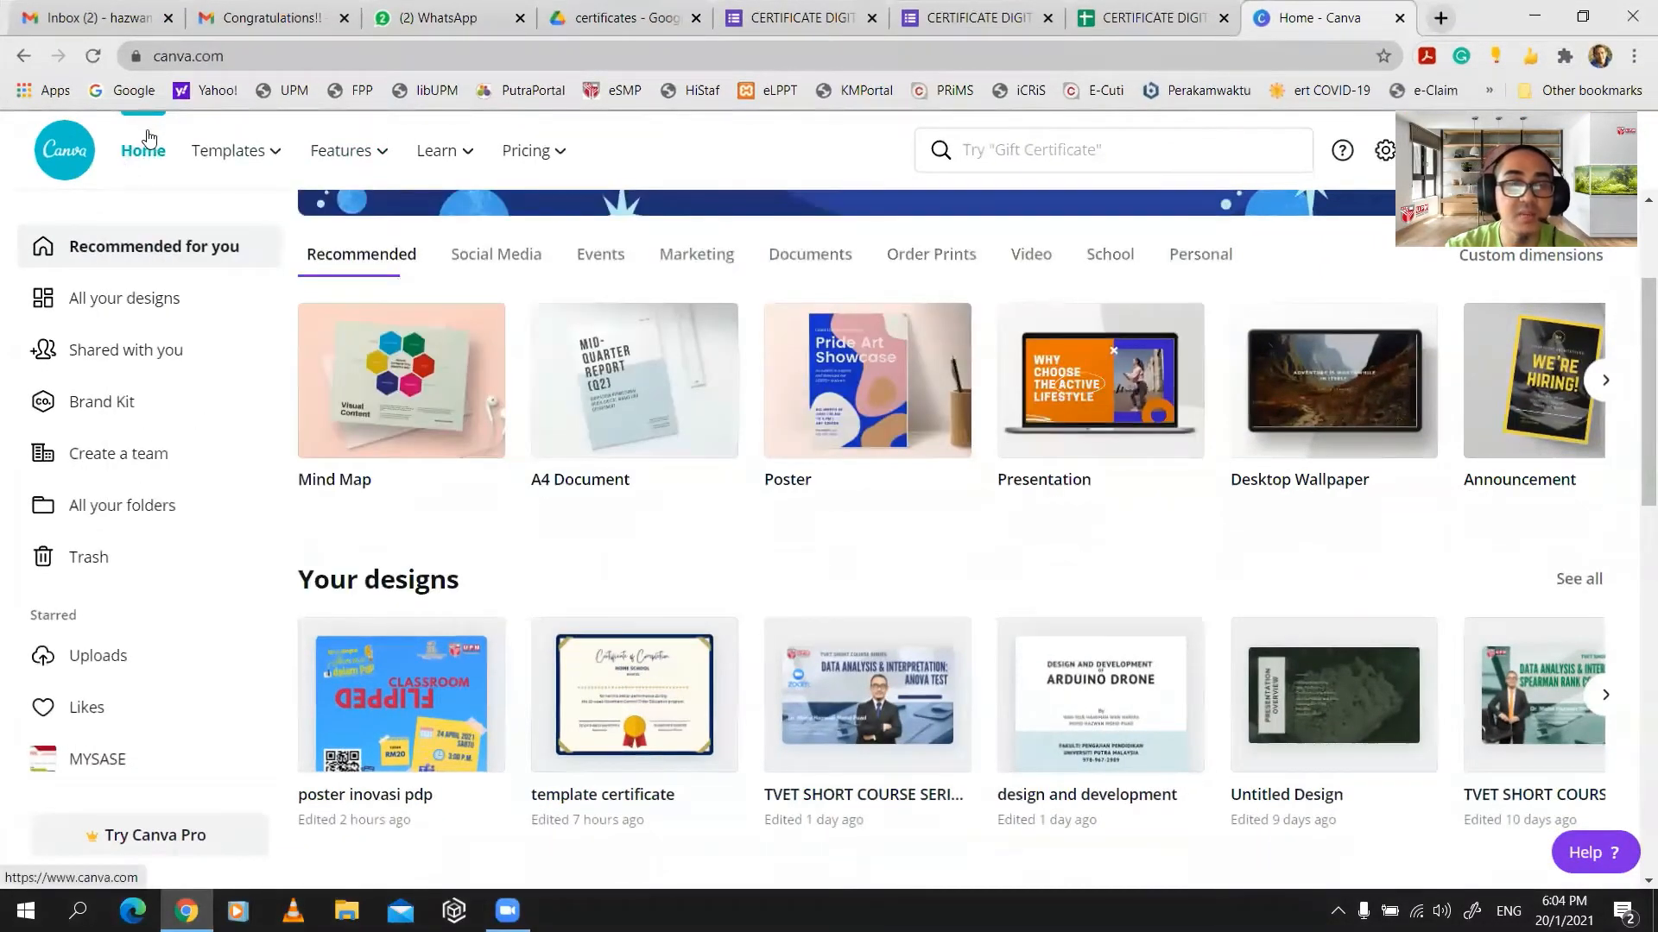
left_click(1008, 151)
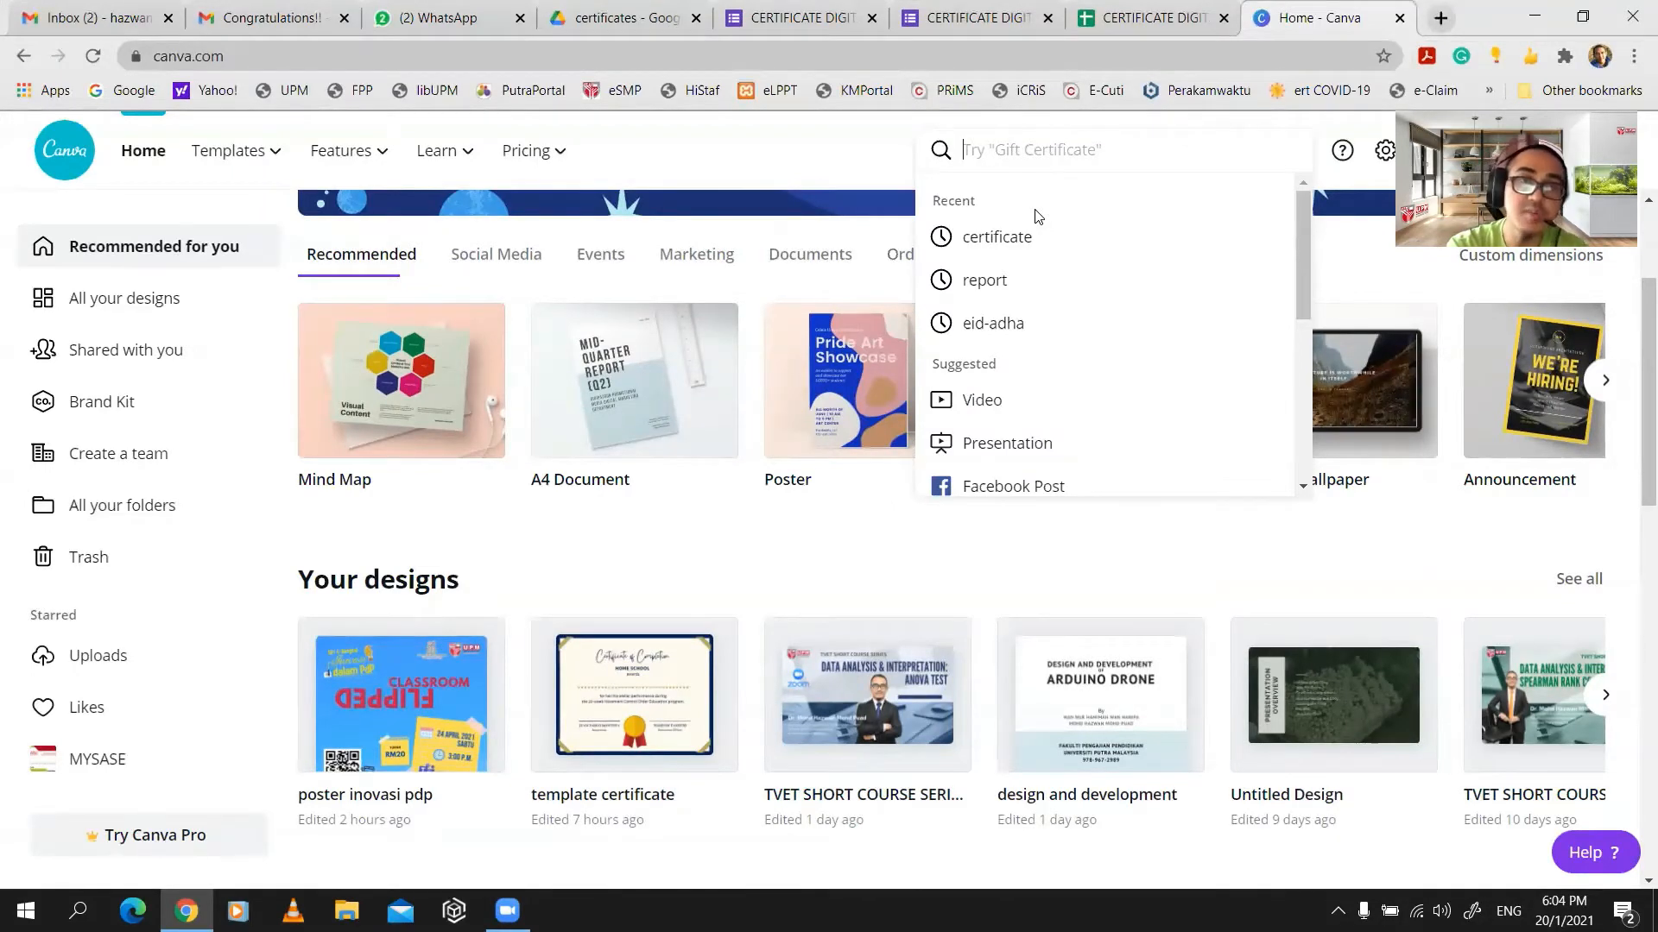
type("c")
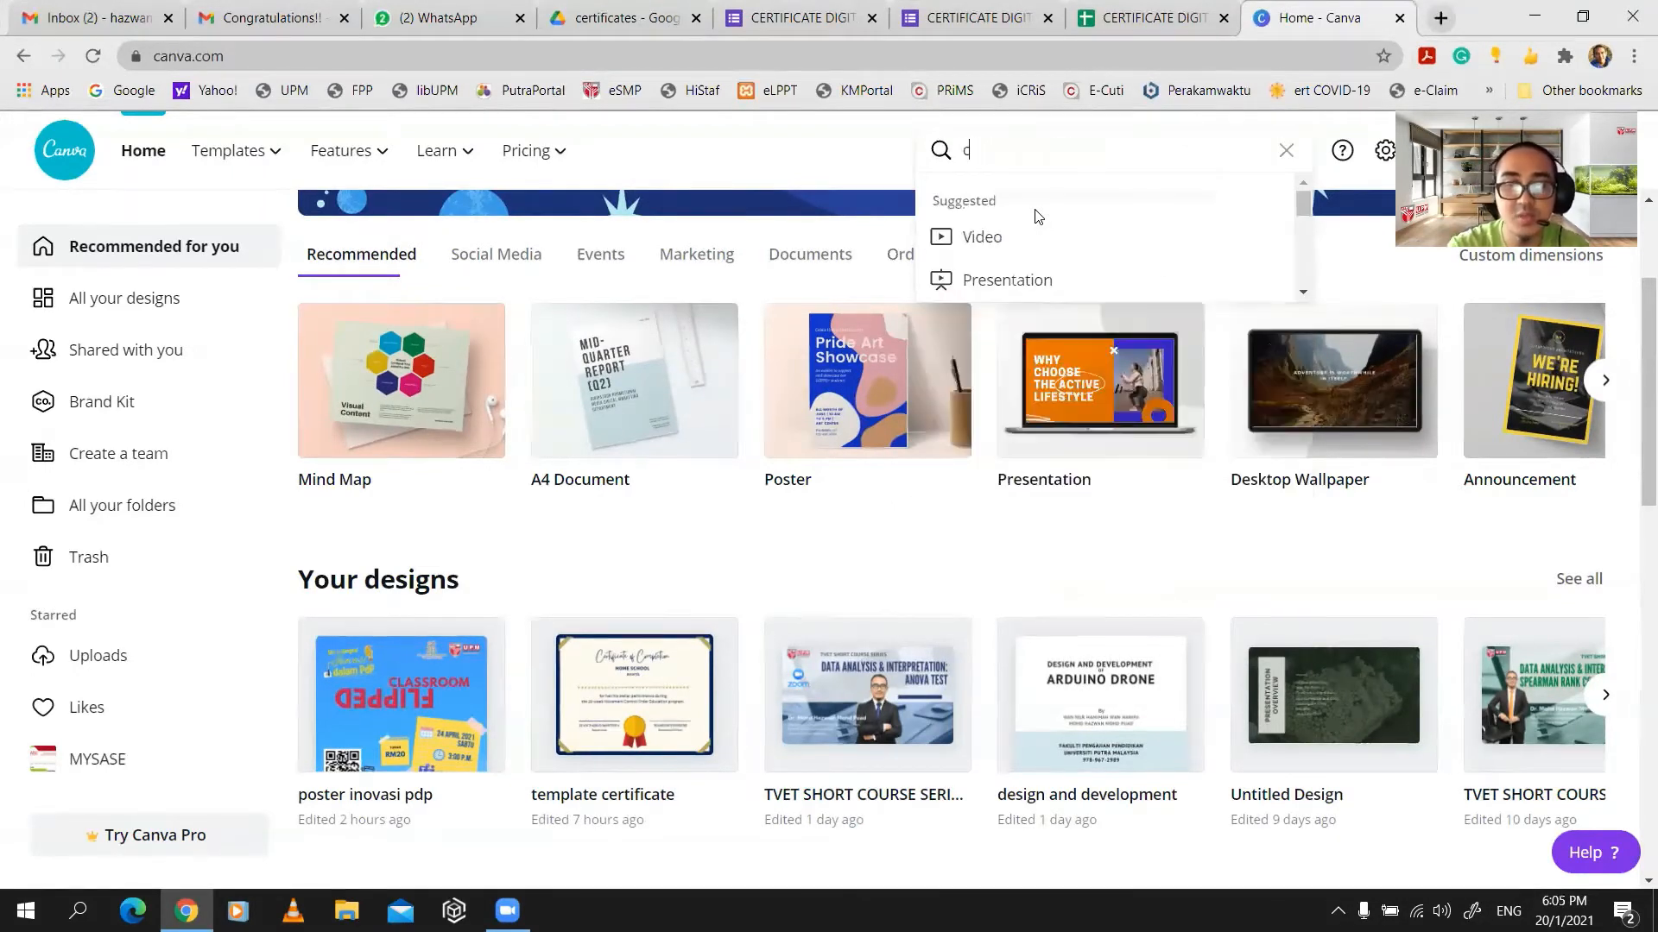
type("ertificate")
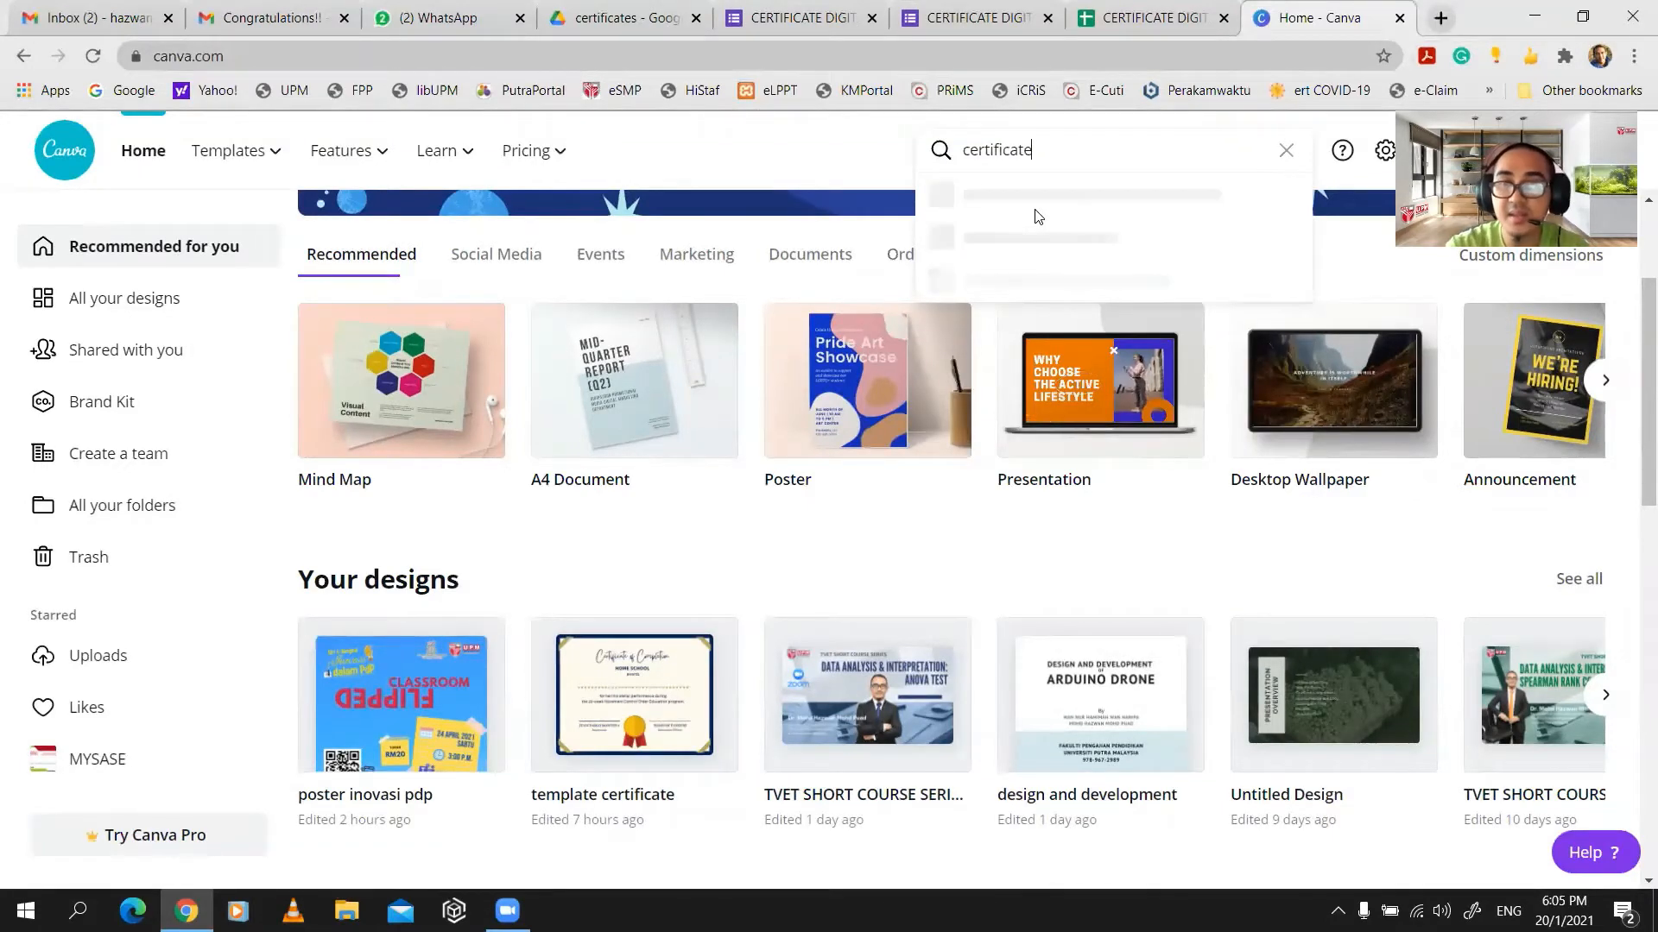
key("Return")
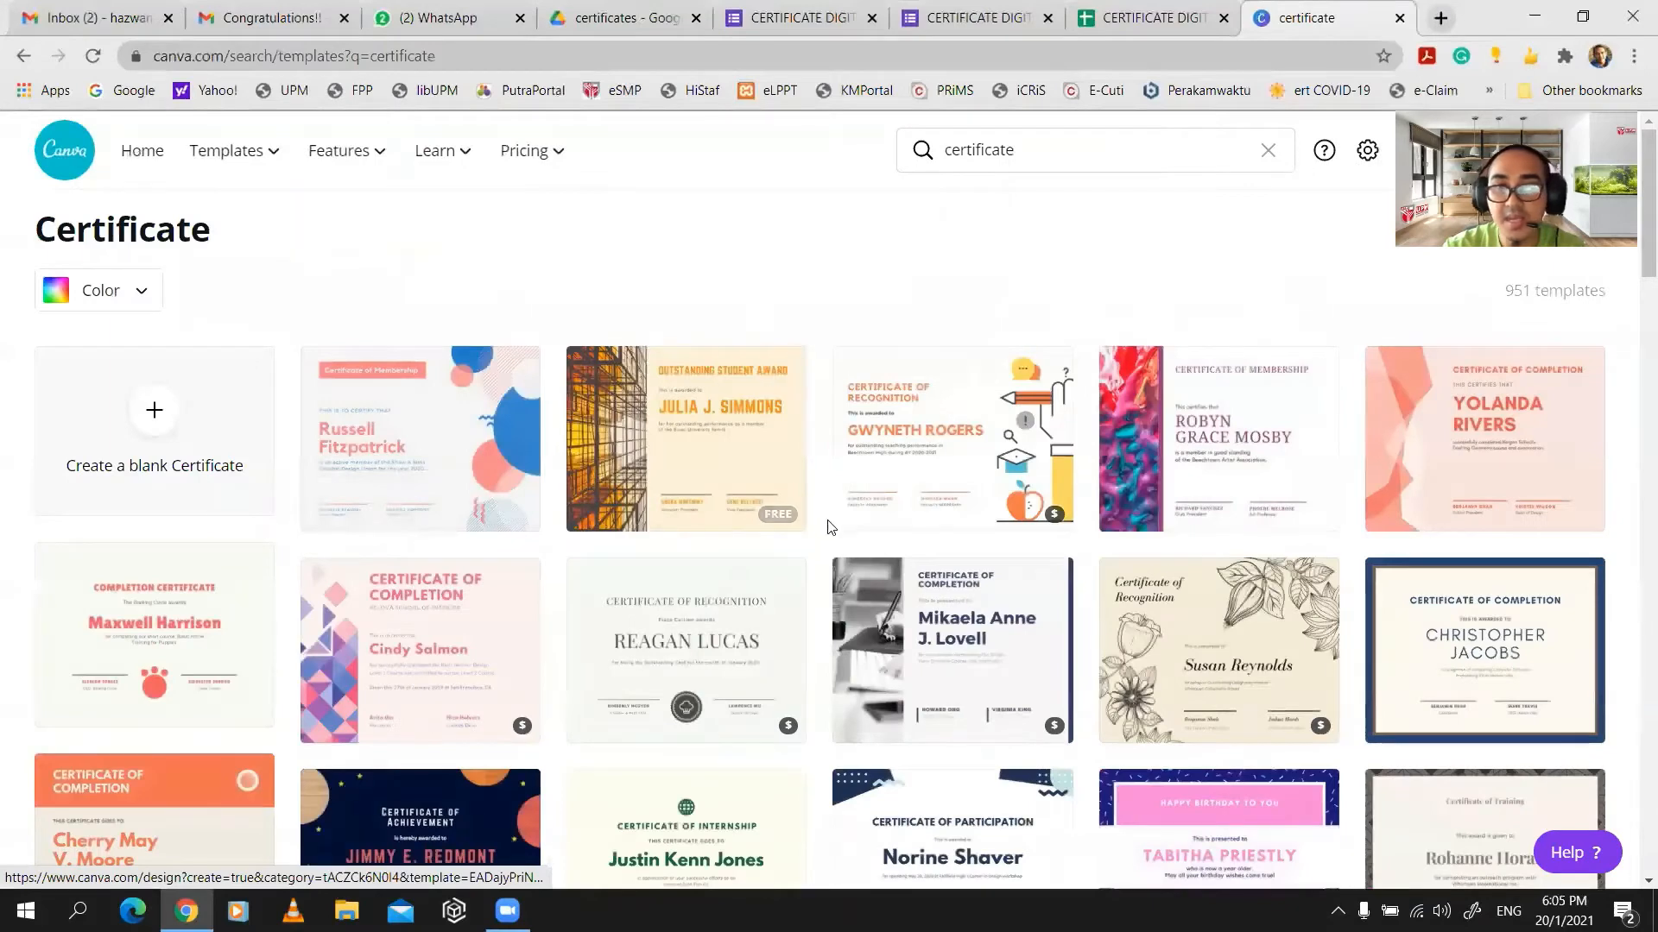
scroll(834, 635, "down", 1)
scroll(834, 635, "down", 5)
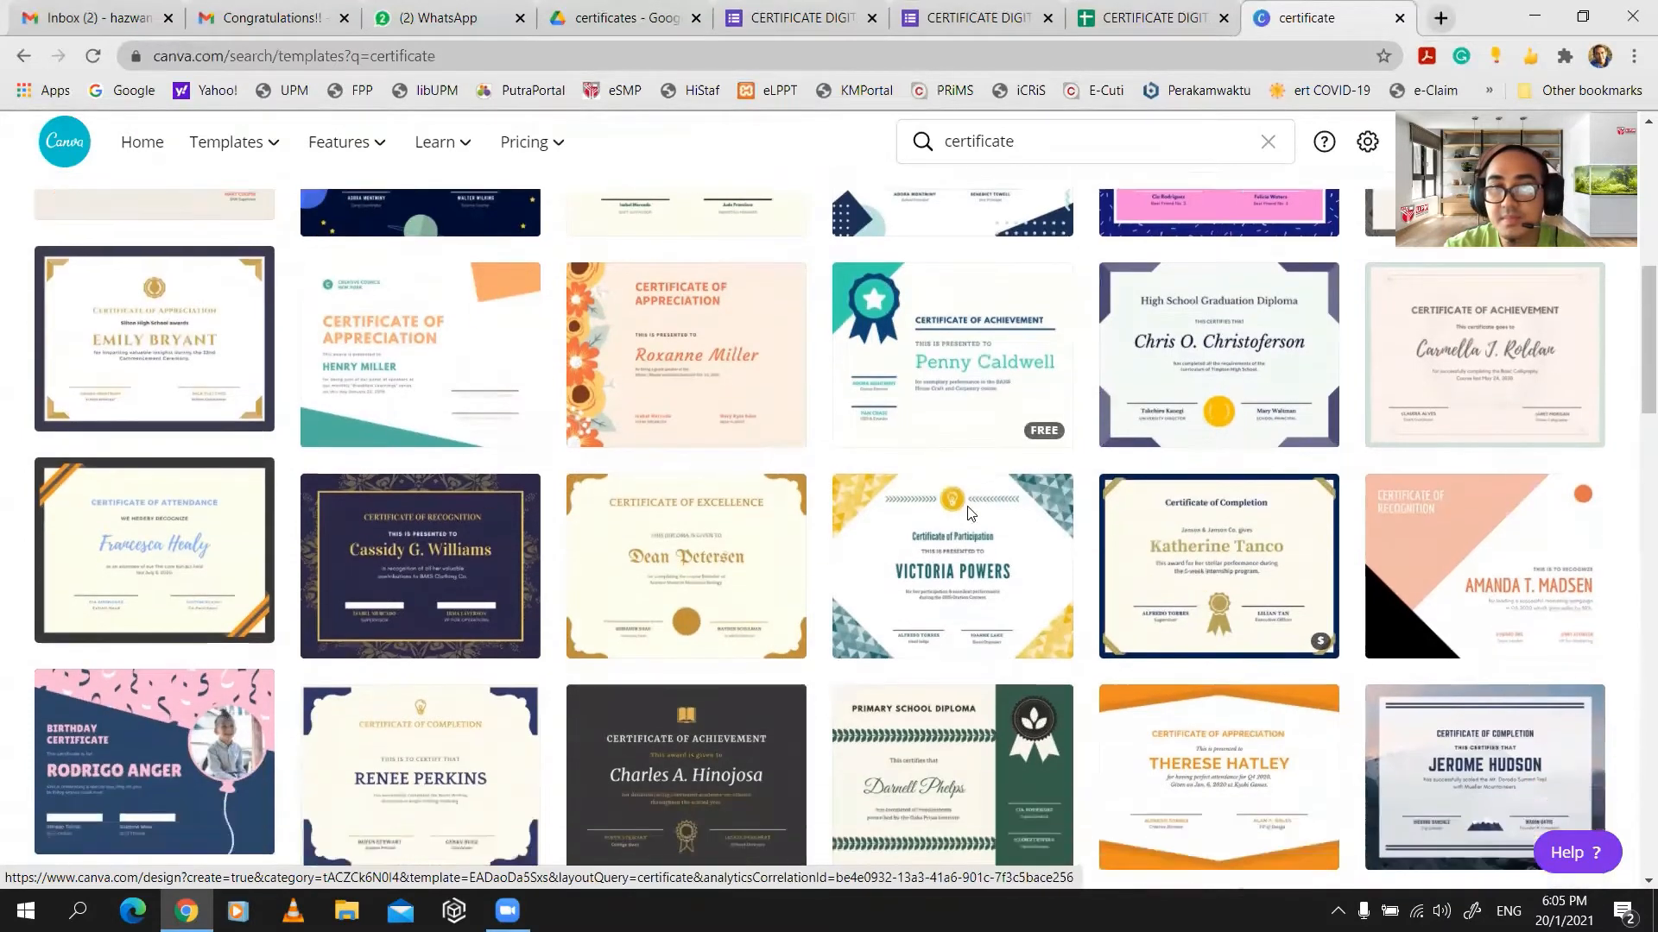
scroll(906, 484, "down", 1)
- Open the Blue Green Ribbon Achievement Certificate template and delete its sample recipient name
left_click(939, 355)
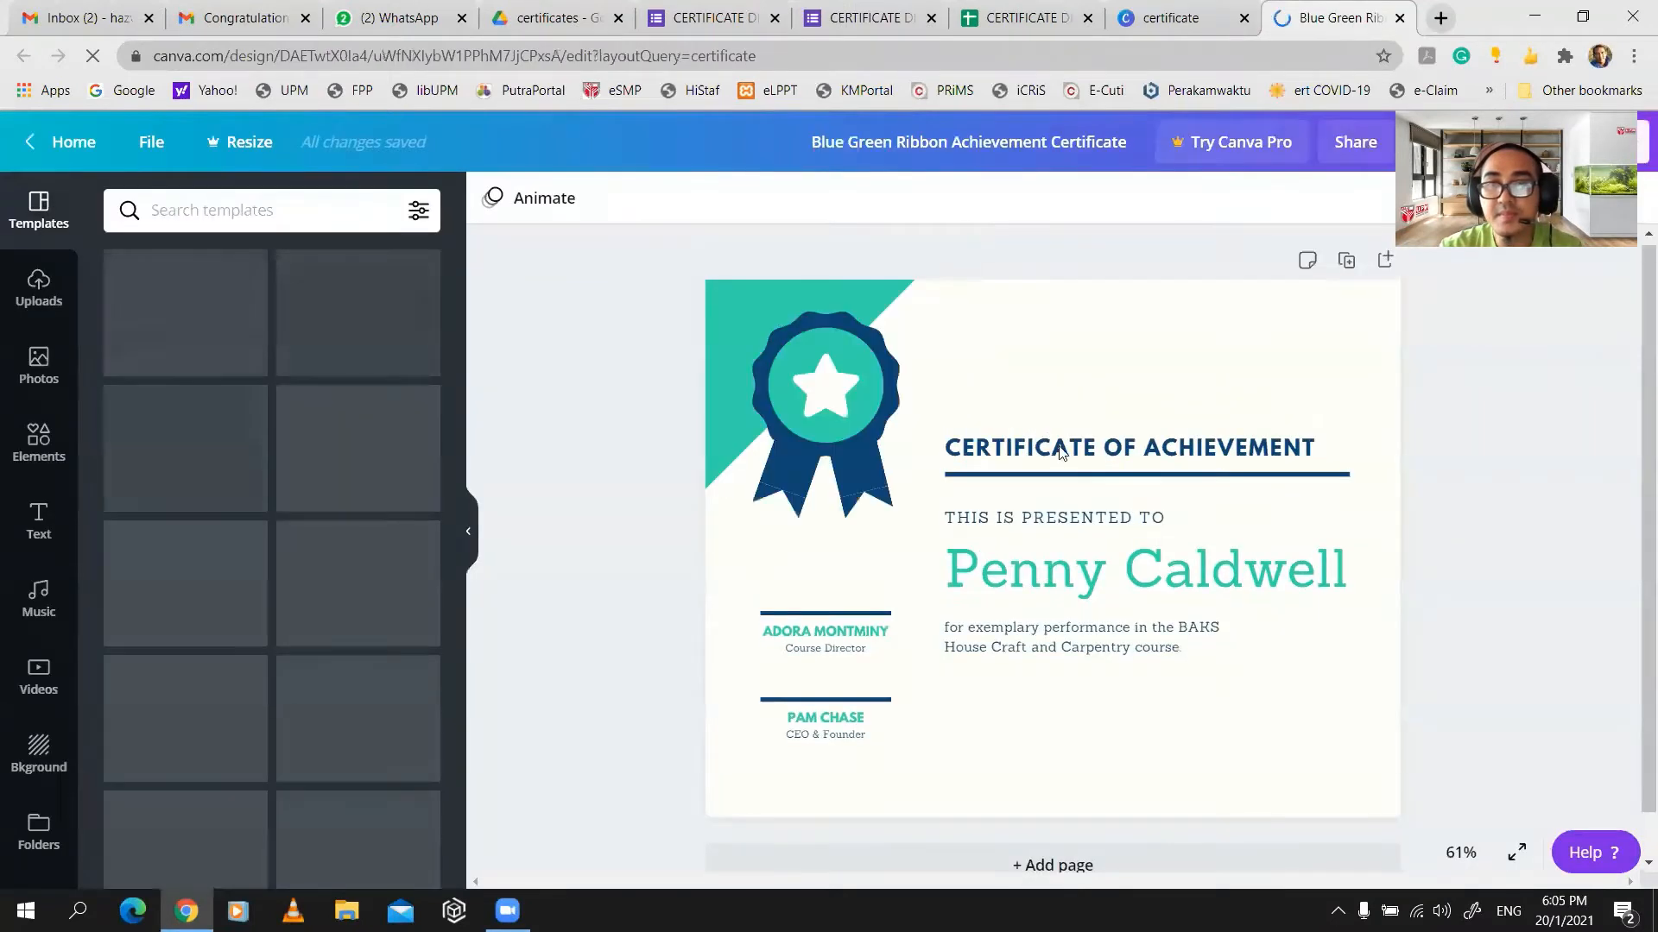
left_click(1090, 579)
double_click(1087, 574)
triple_click(1087, 574)
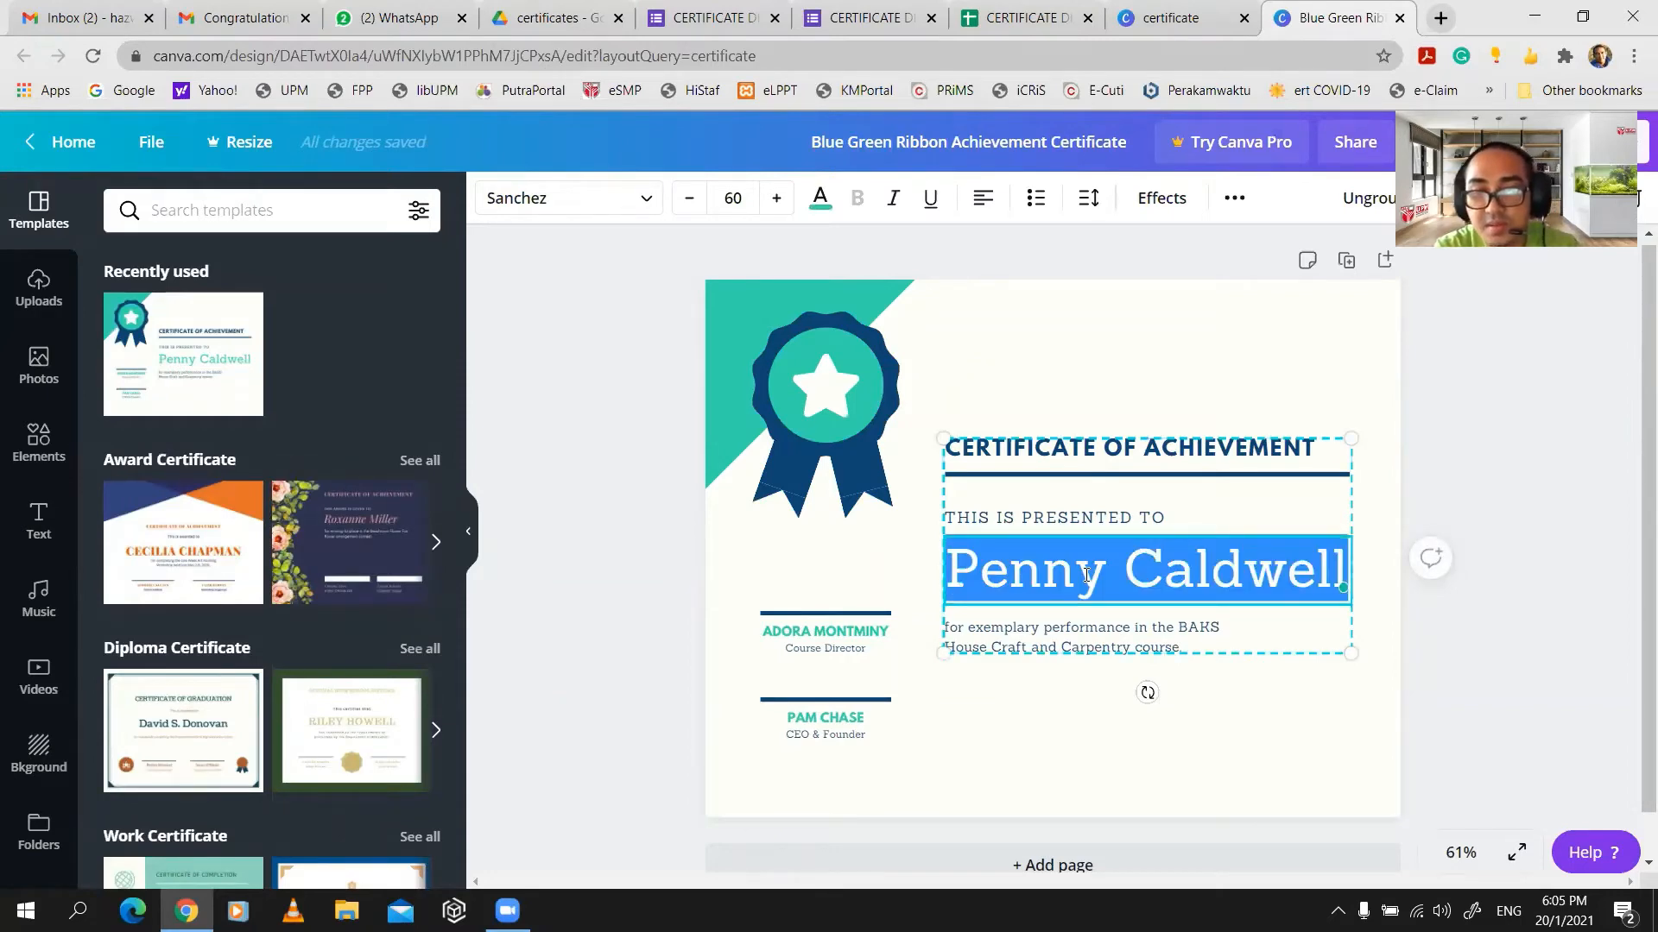
key("BackSpace")
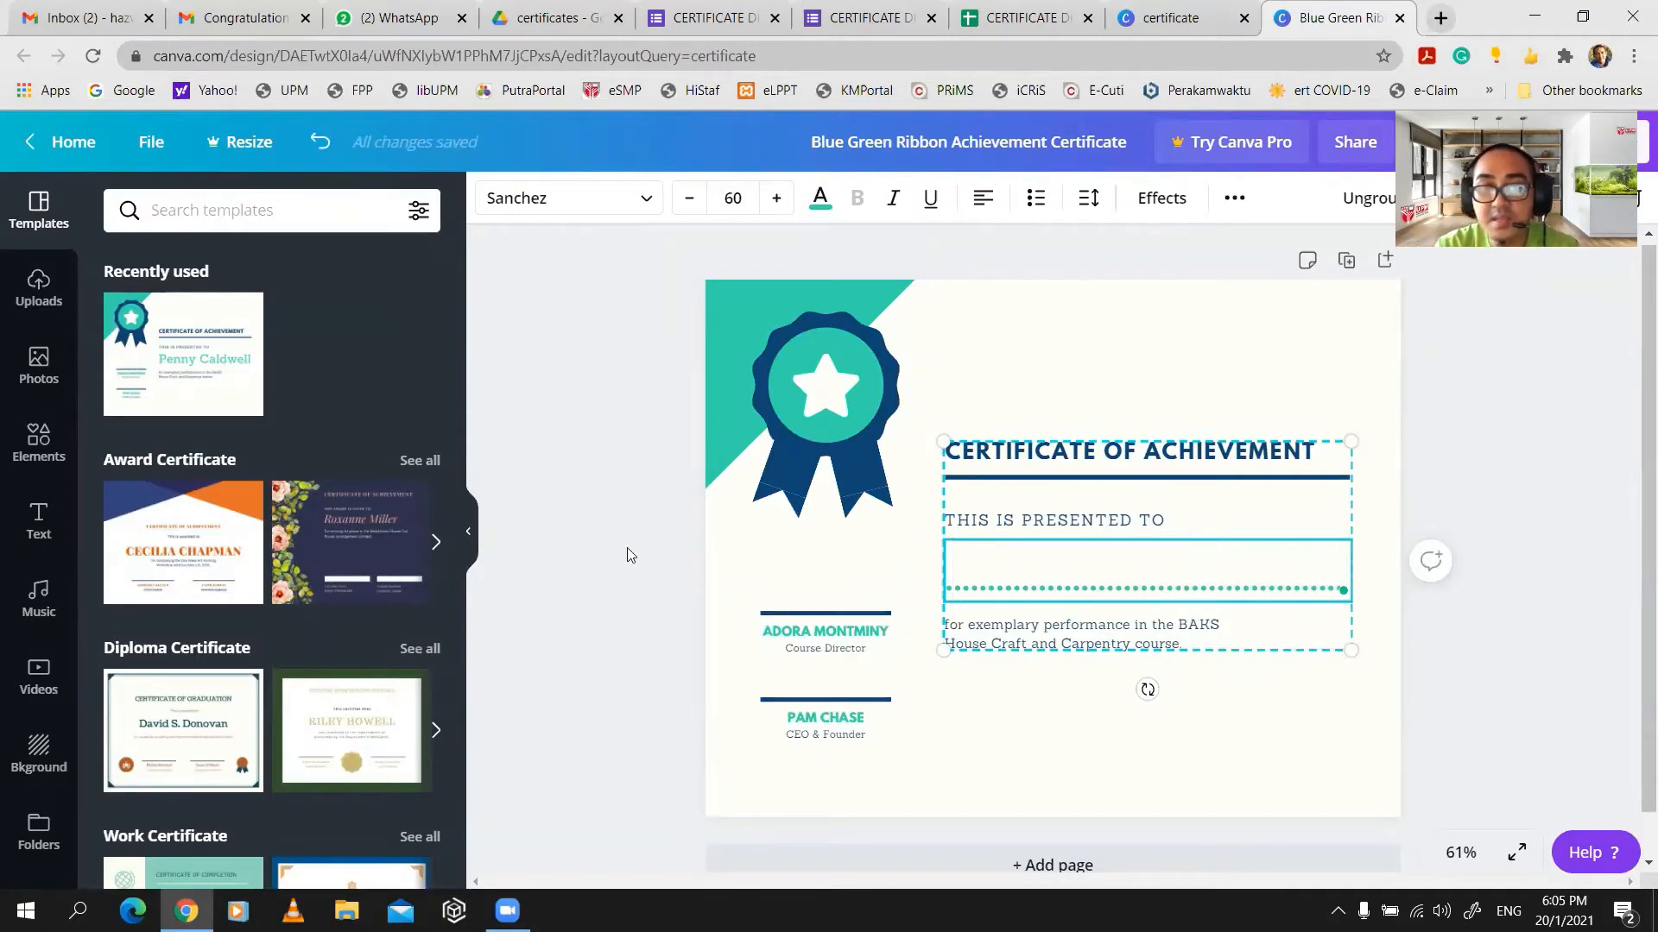
- Reword the description line to 'for attending HOME SCHOOL PROGRAM during MCO1.0, MCO2.0'
left_click(474, 535)
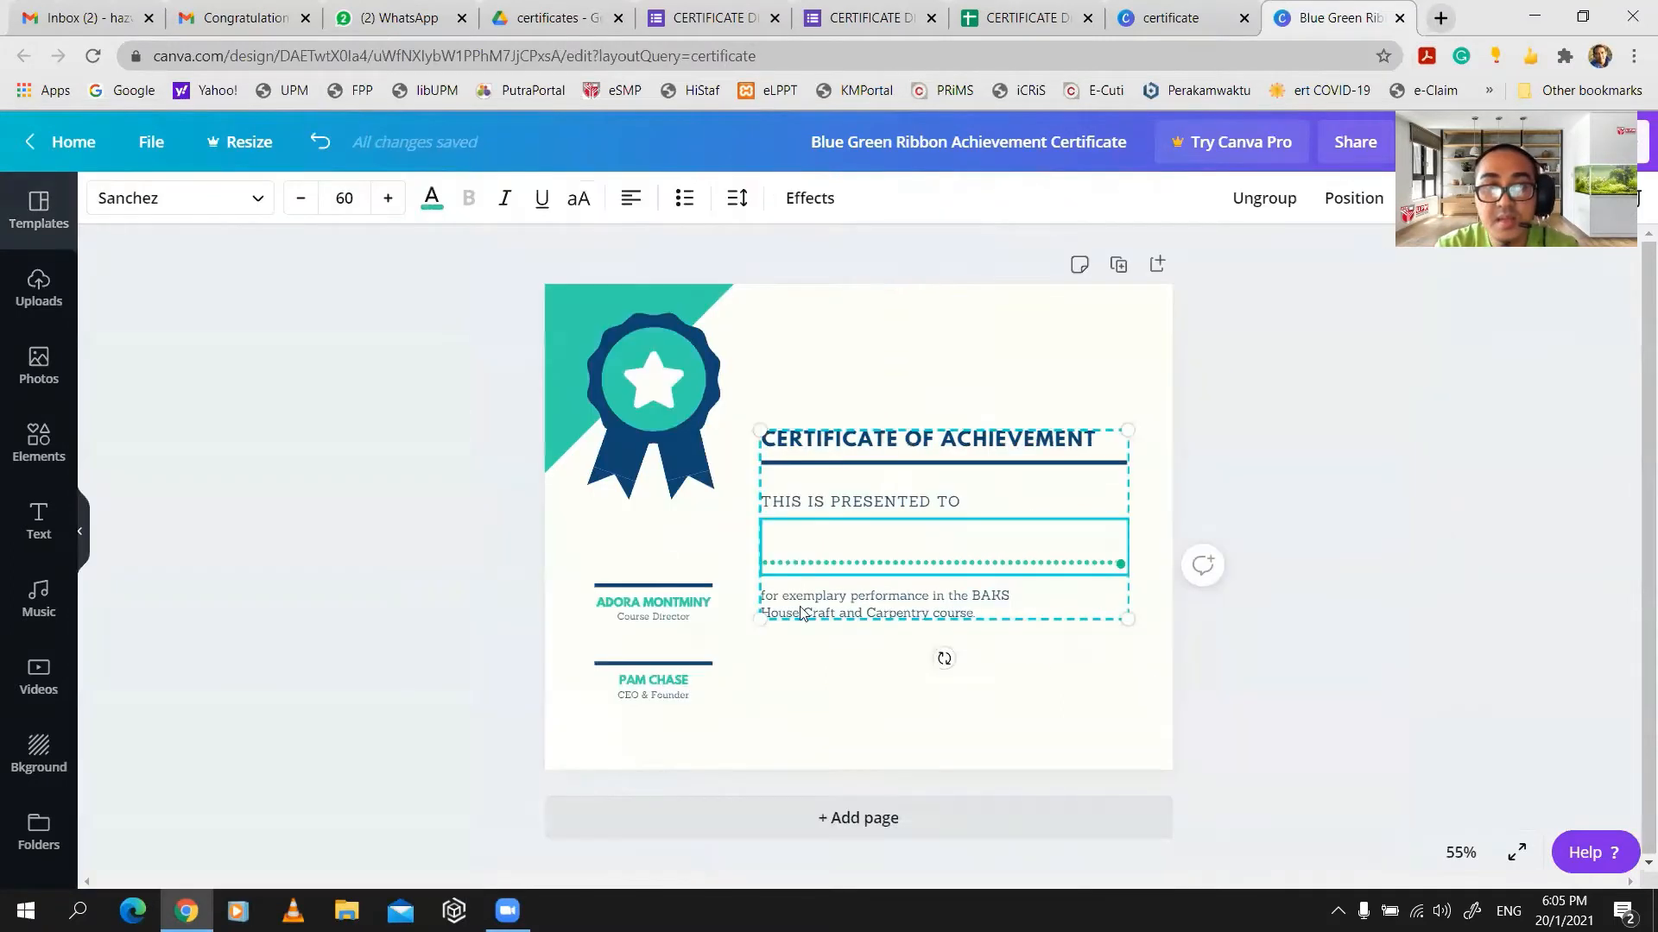
left_click(931, 608)
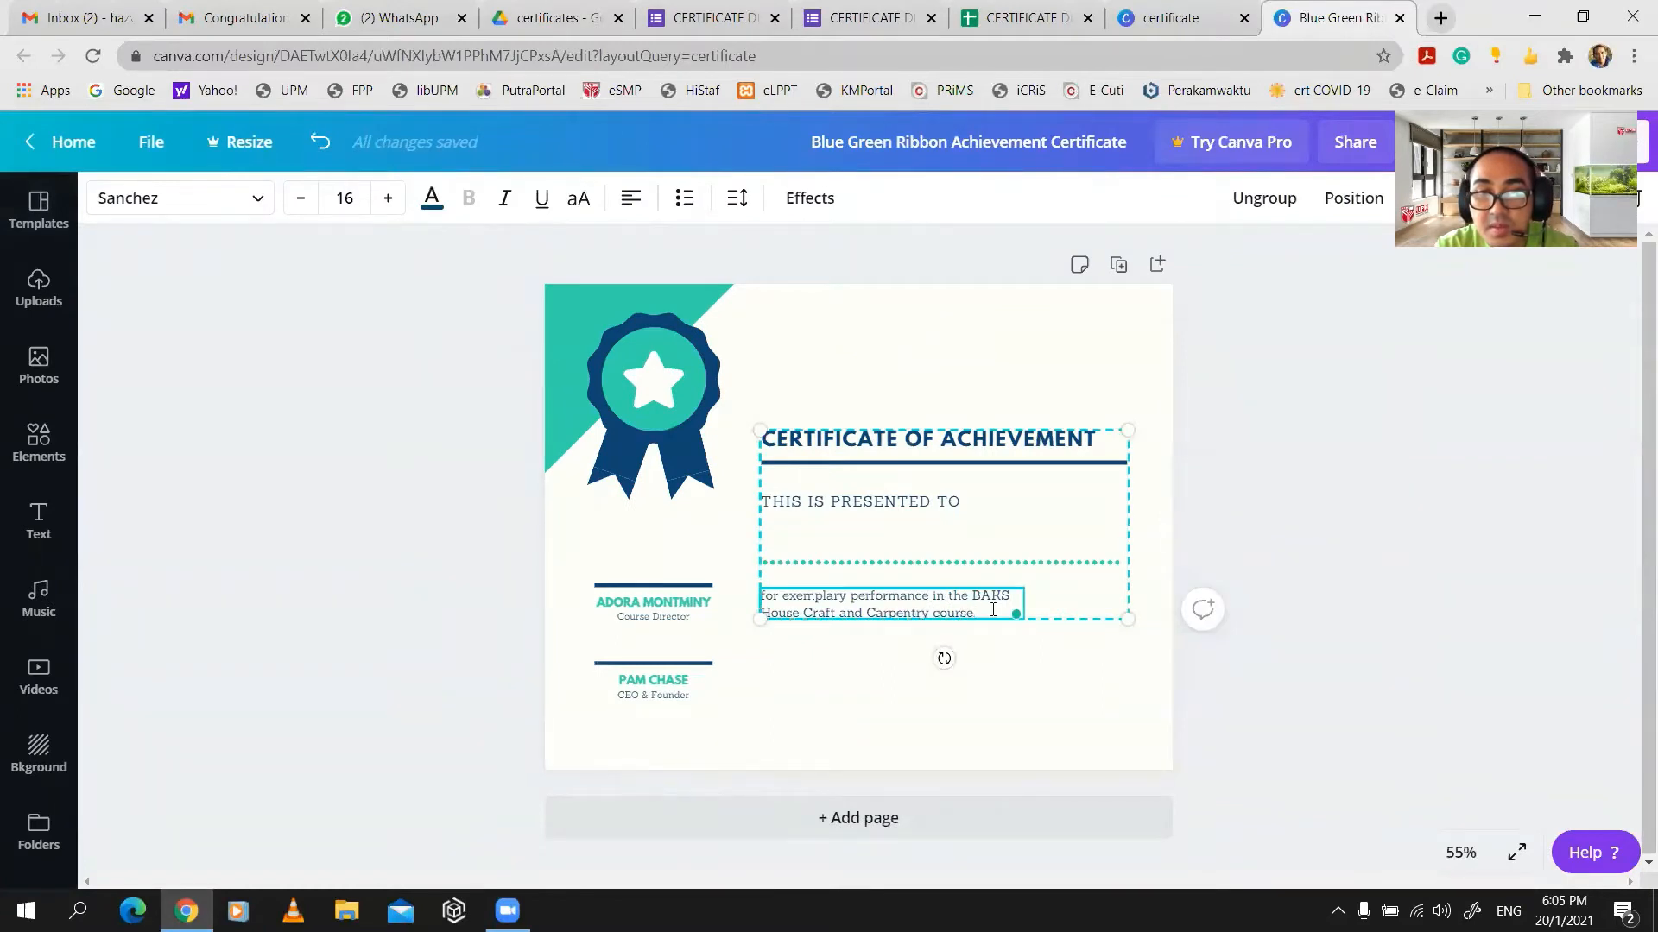
left_click_drag(990, 610, 786, 595)
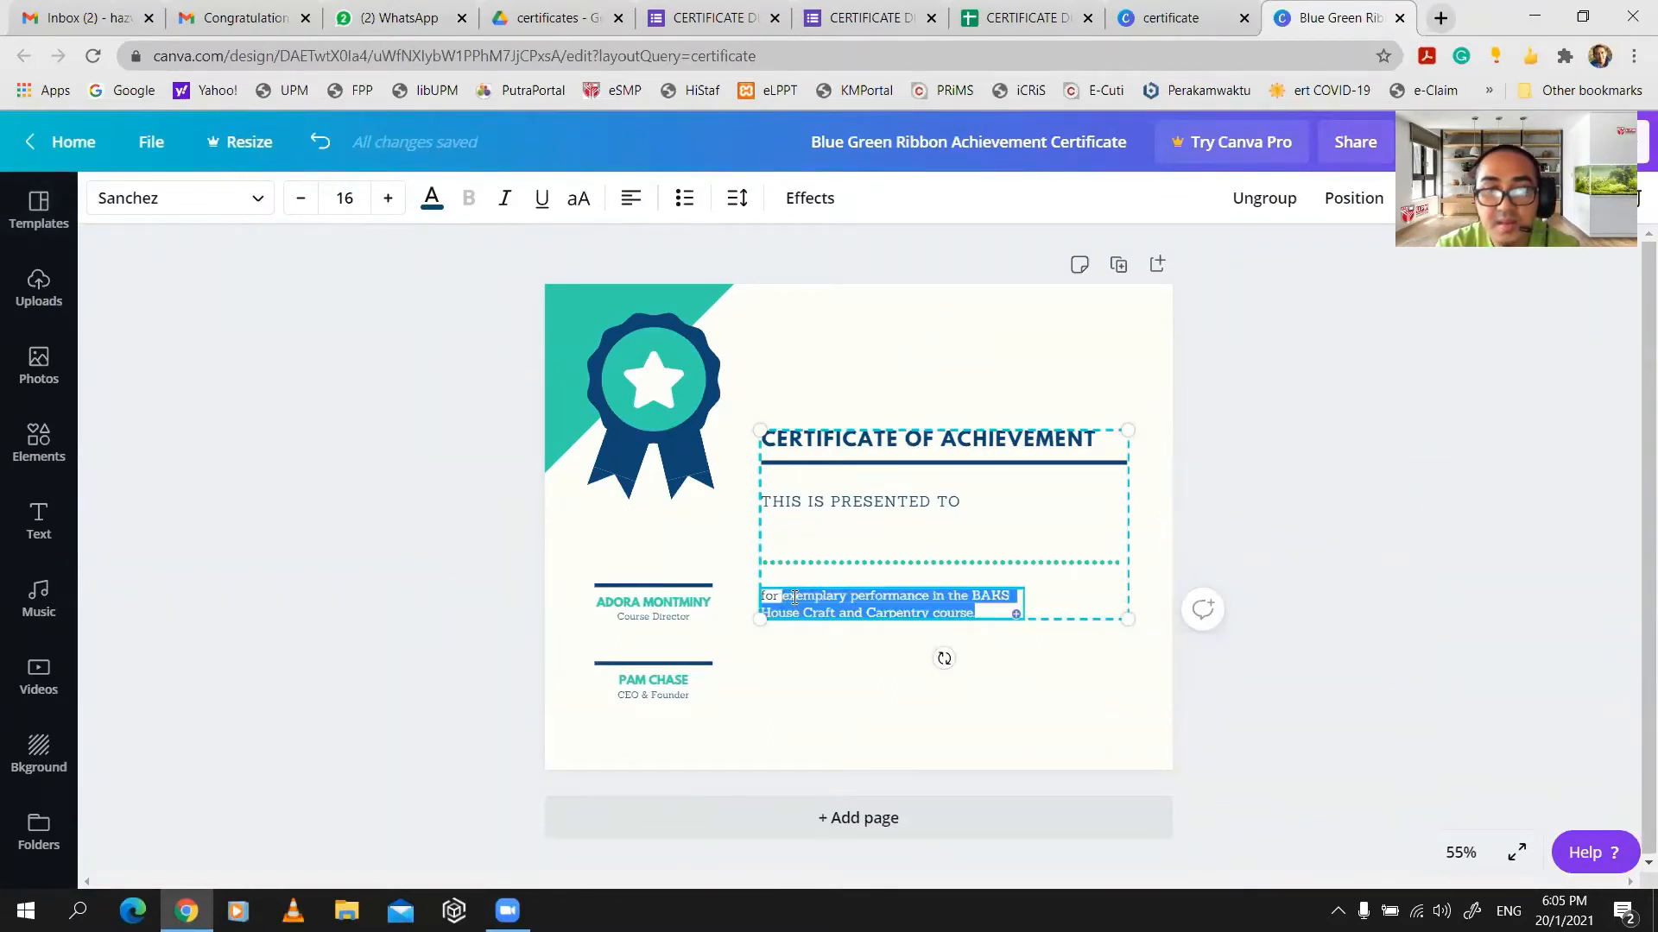
type("attend")
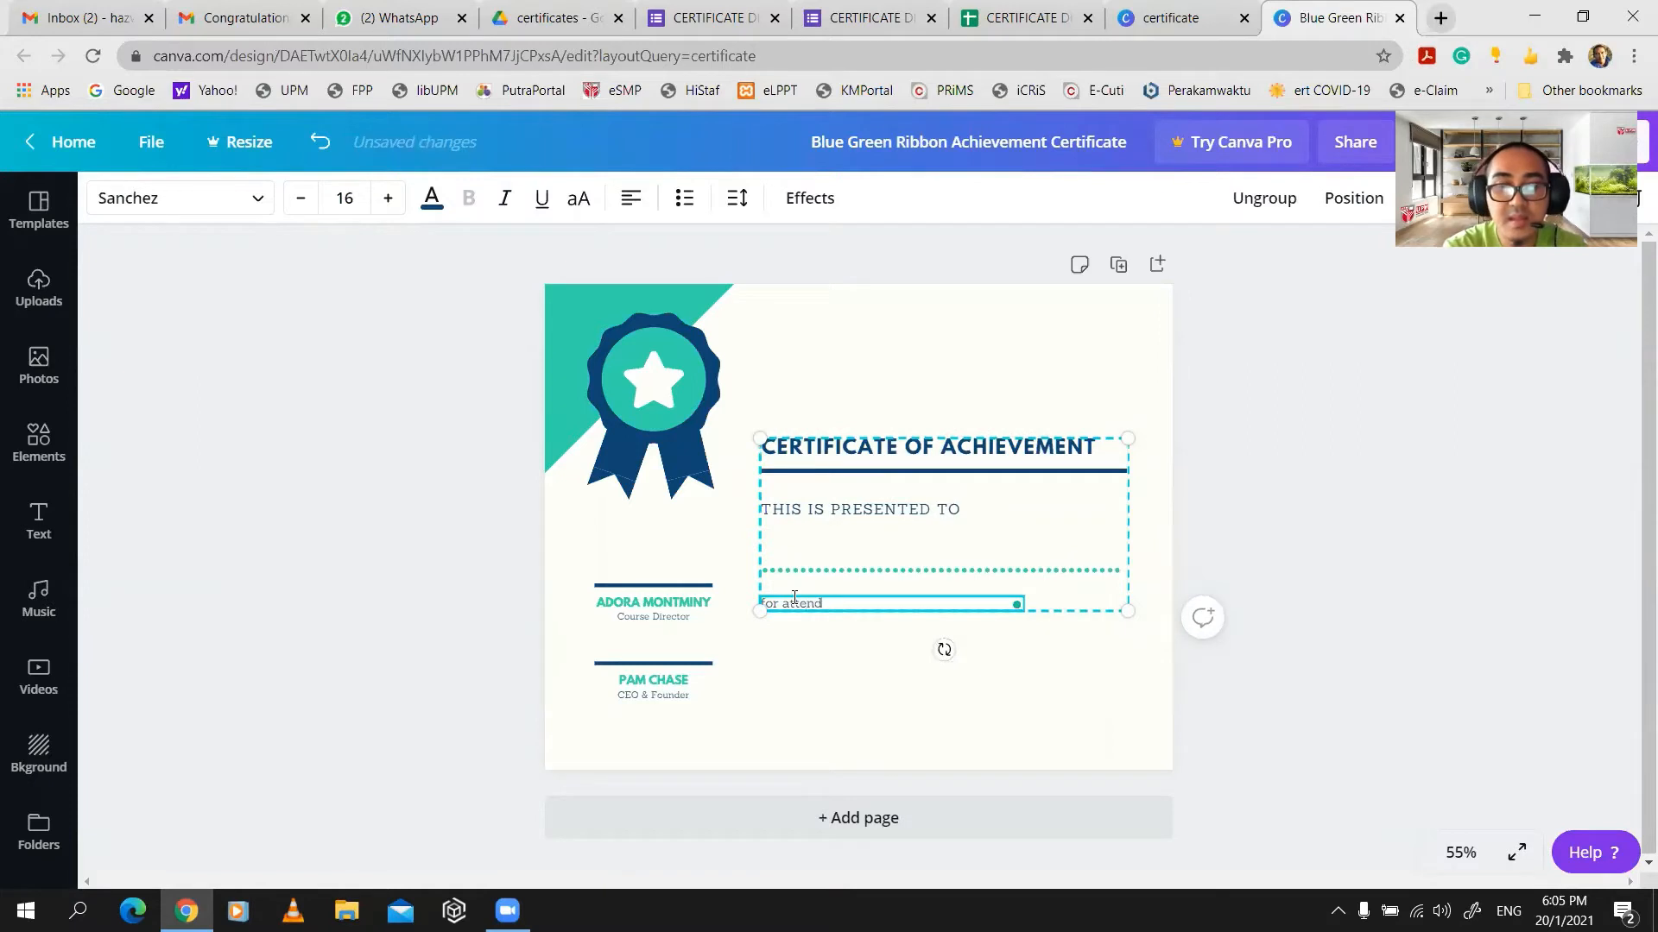
type("ing")
key("Caps_Lock")
type("HOME")
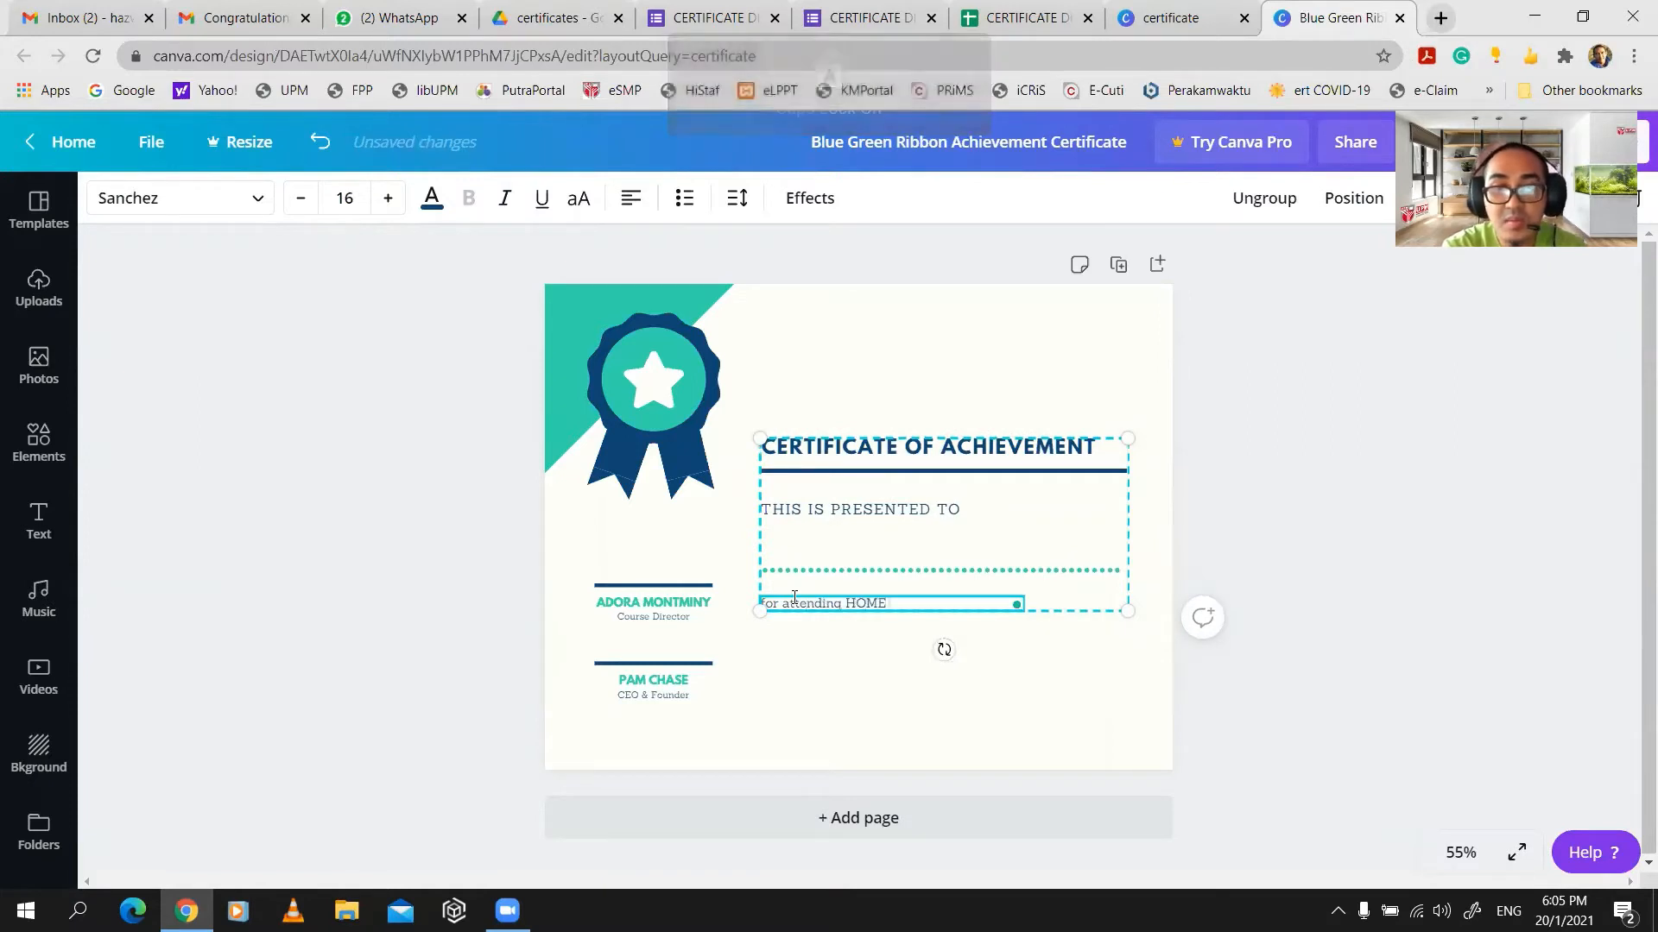
type(" SCHO")
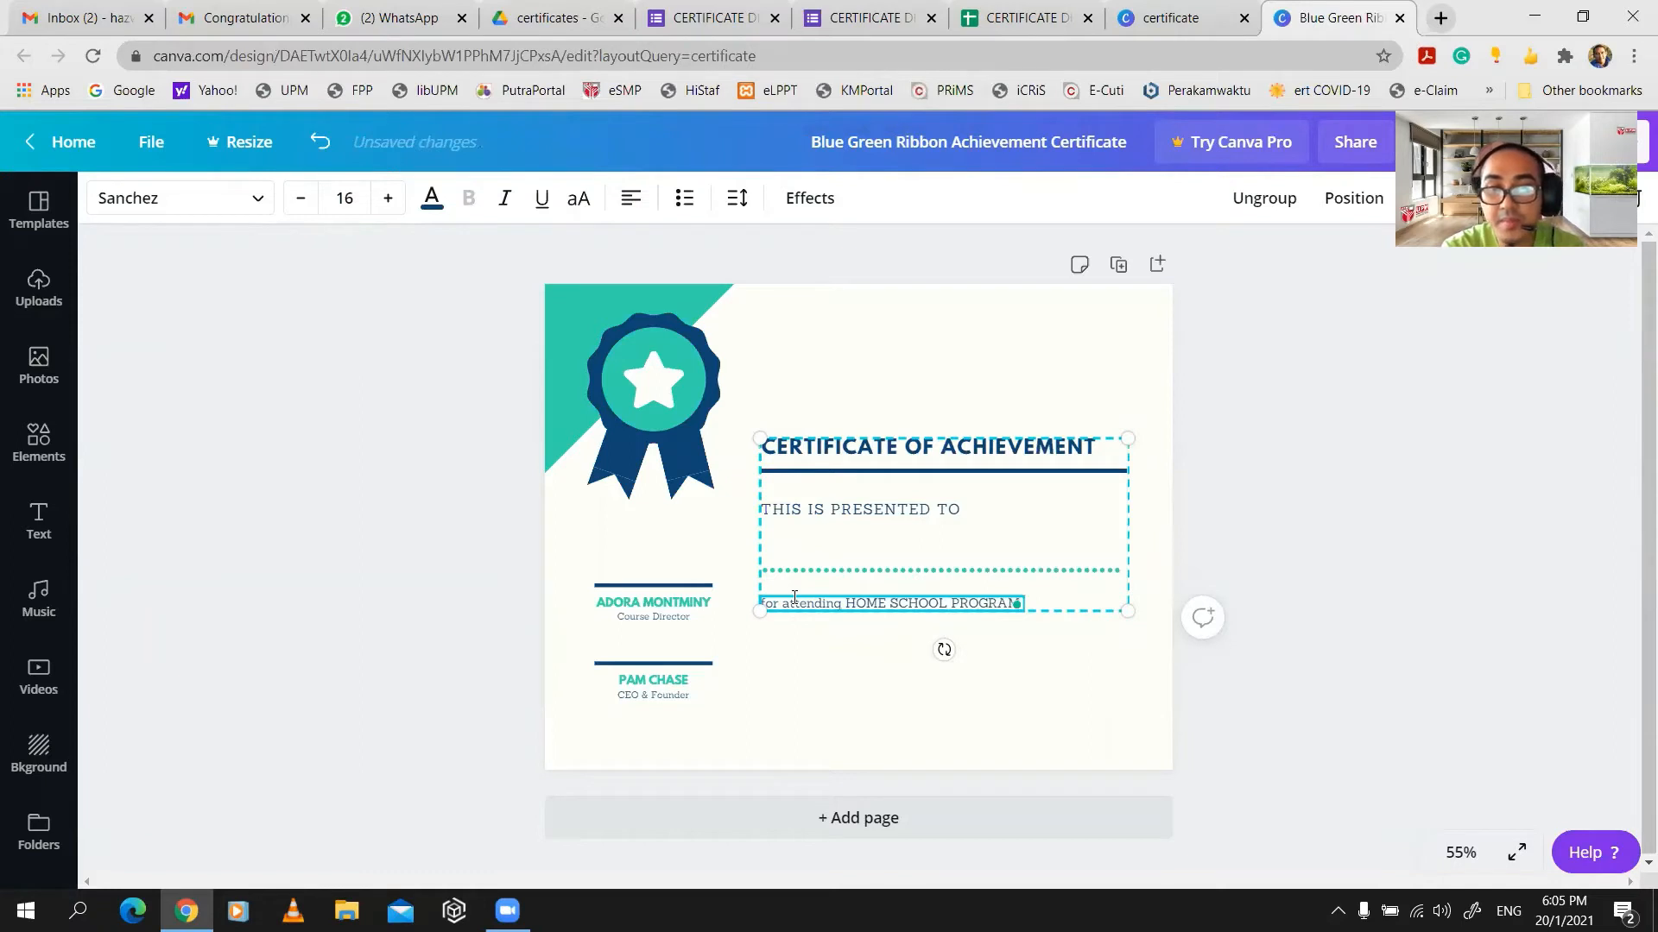
type("OL PROGRAM")
key("Caps_Lock")
type("during")
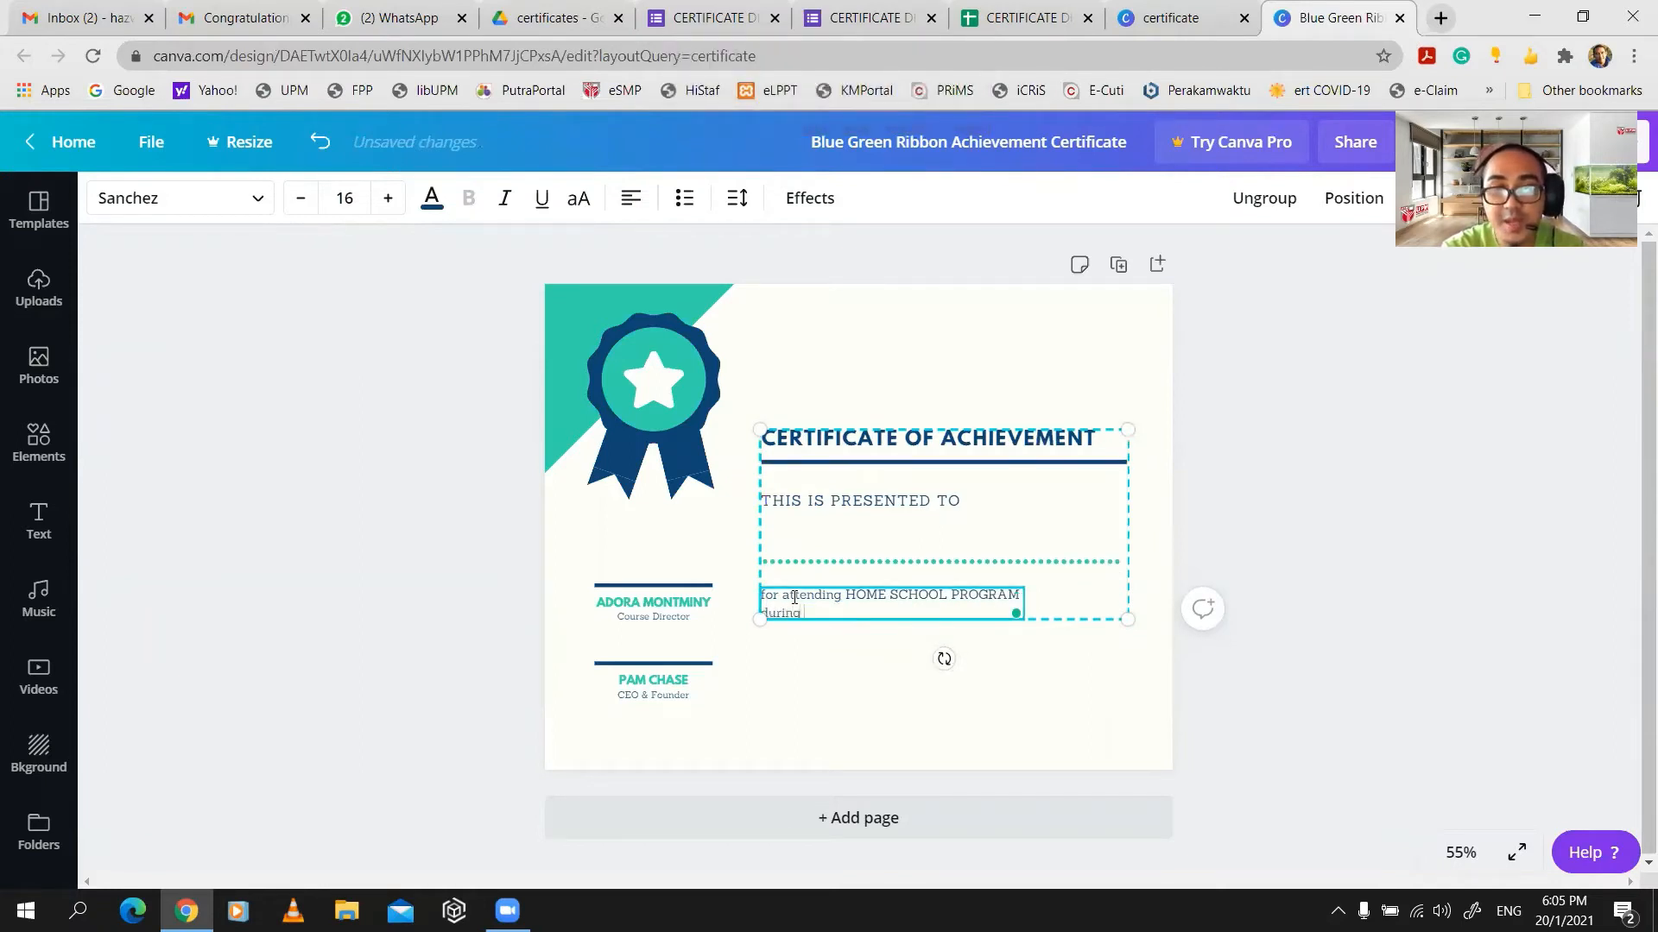
type(" m")
key("BackSpace")
key("Caps_Lock")
type("MCO1.0, MCO2.0")
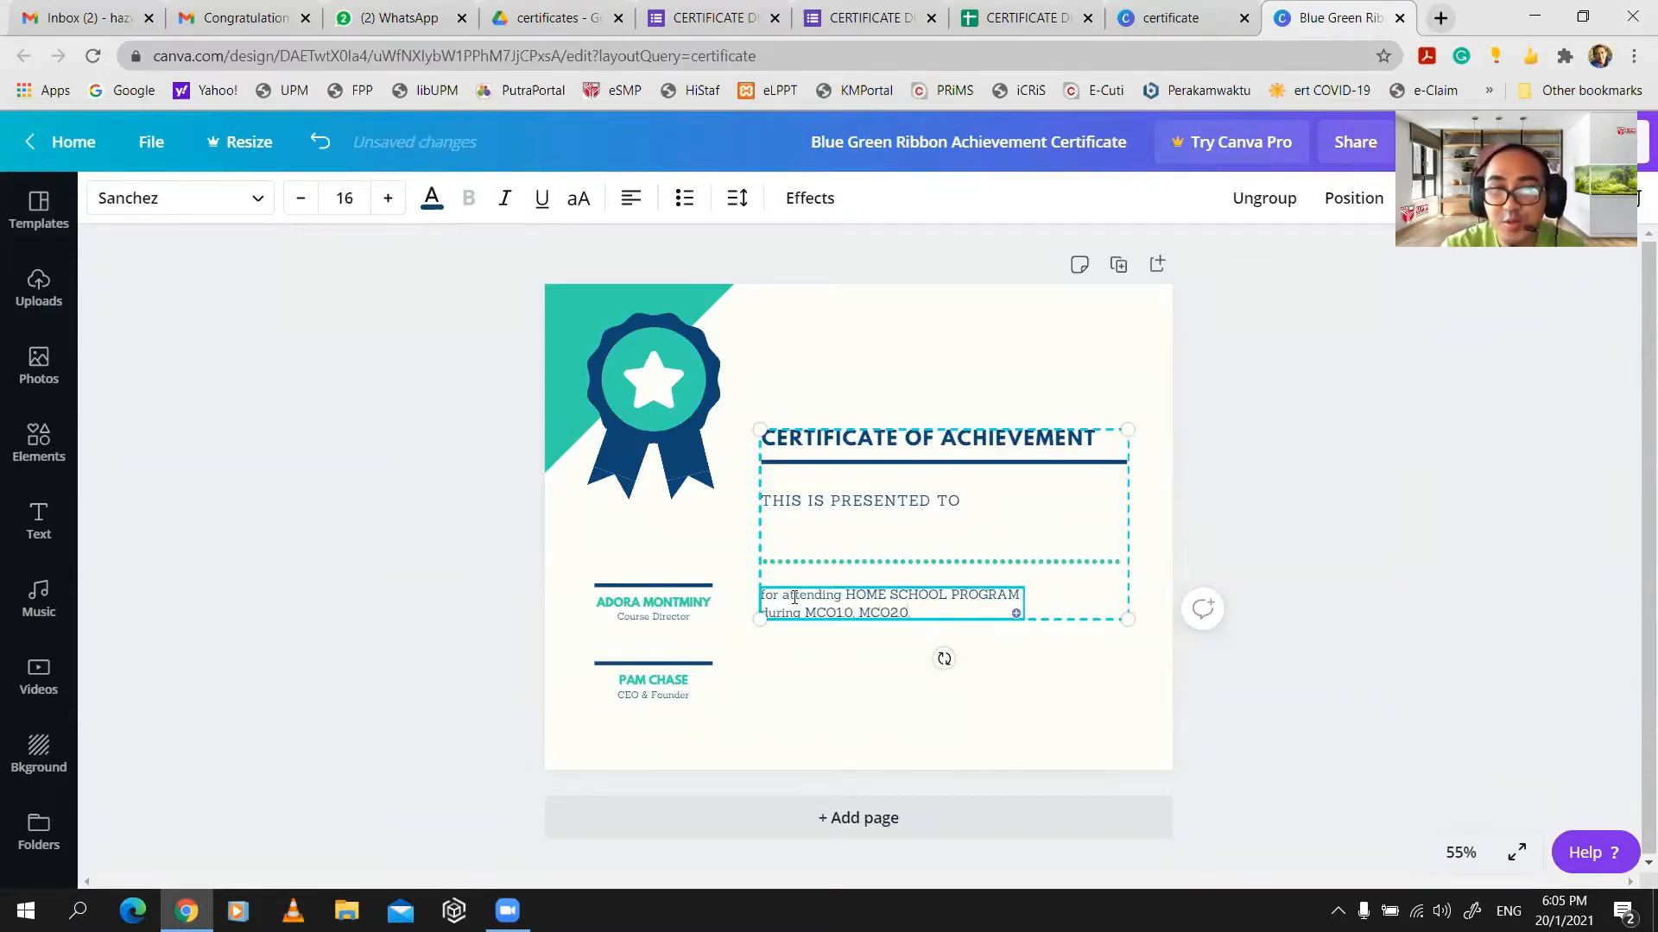
- Replace the Course Director and CEO & Founder signatory names with new capitalised names
left_click(670, 602)
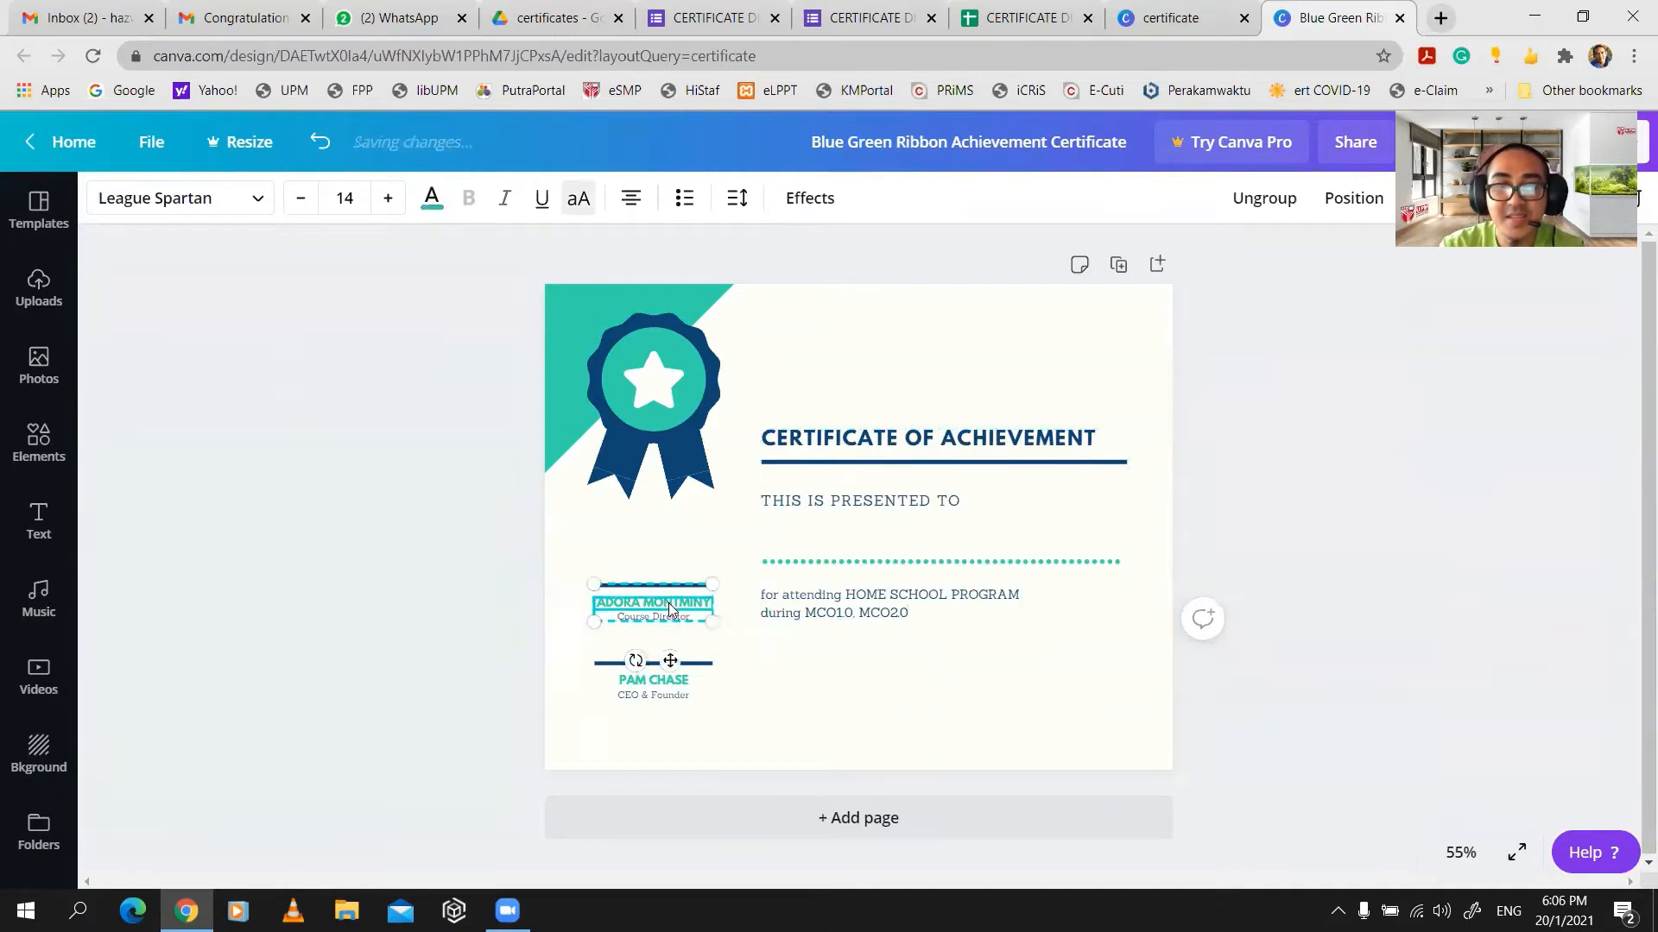
double_click(670, 603)
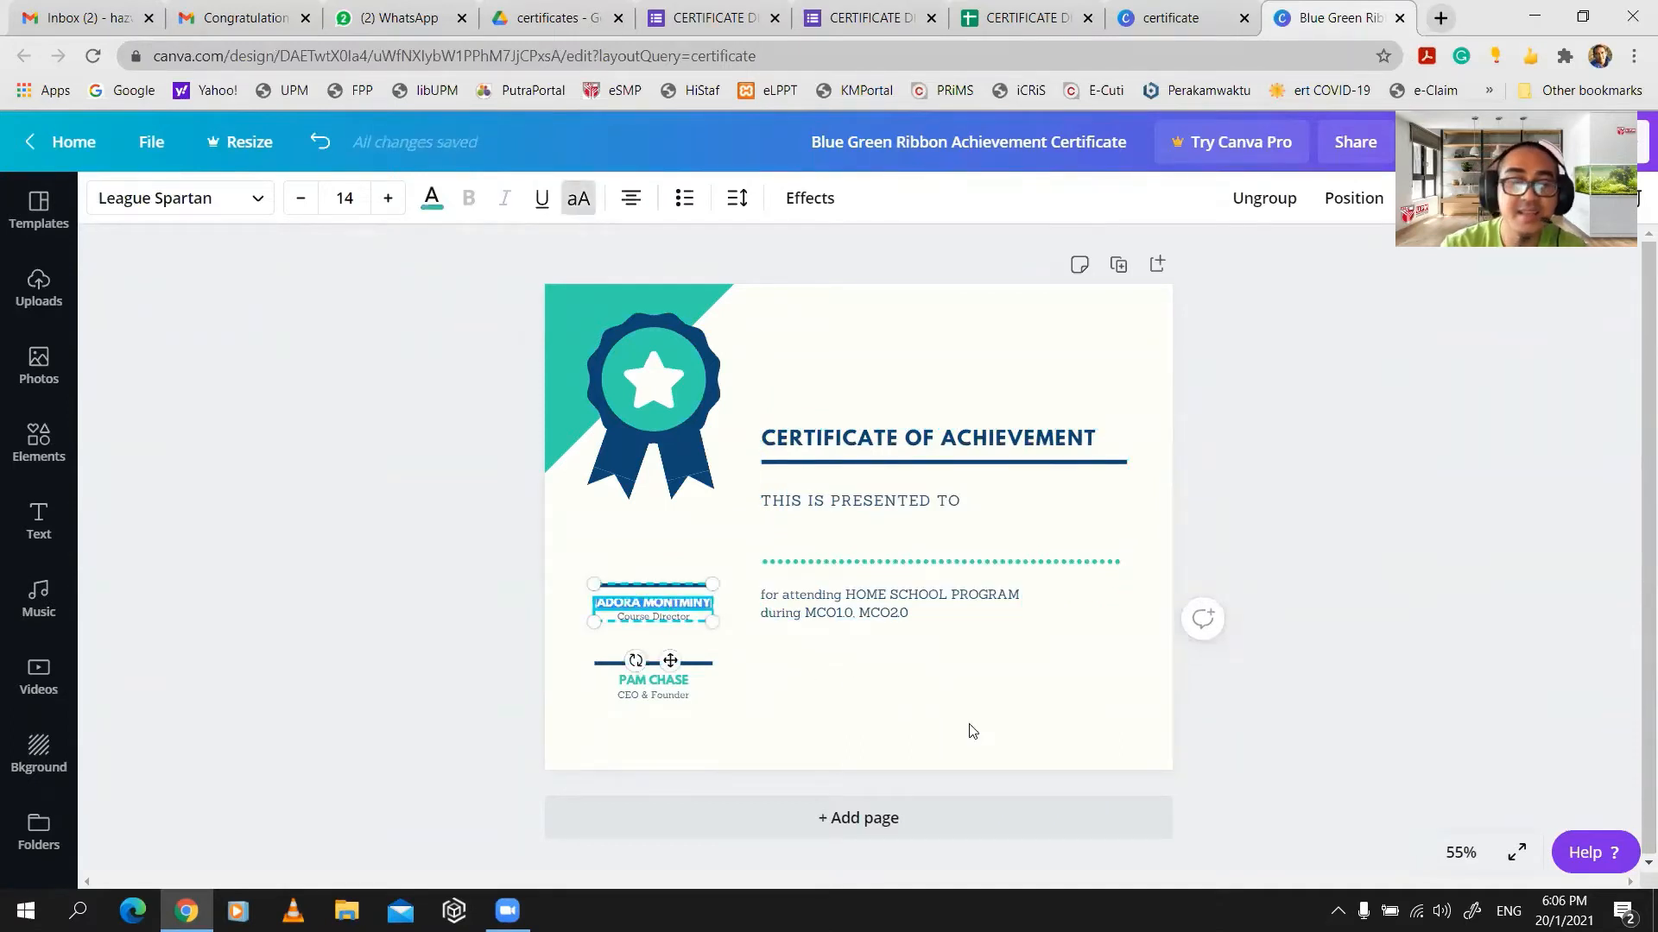
key("Caps_Lock")
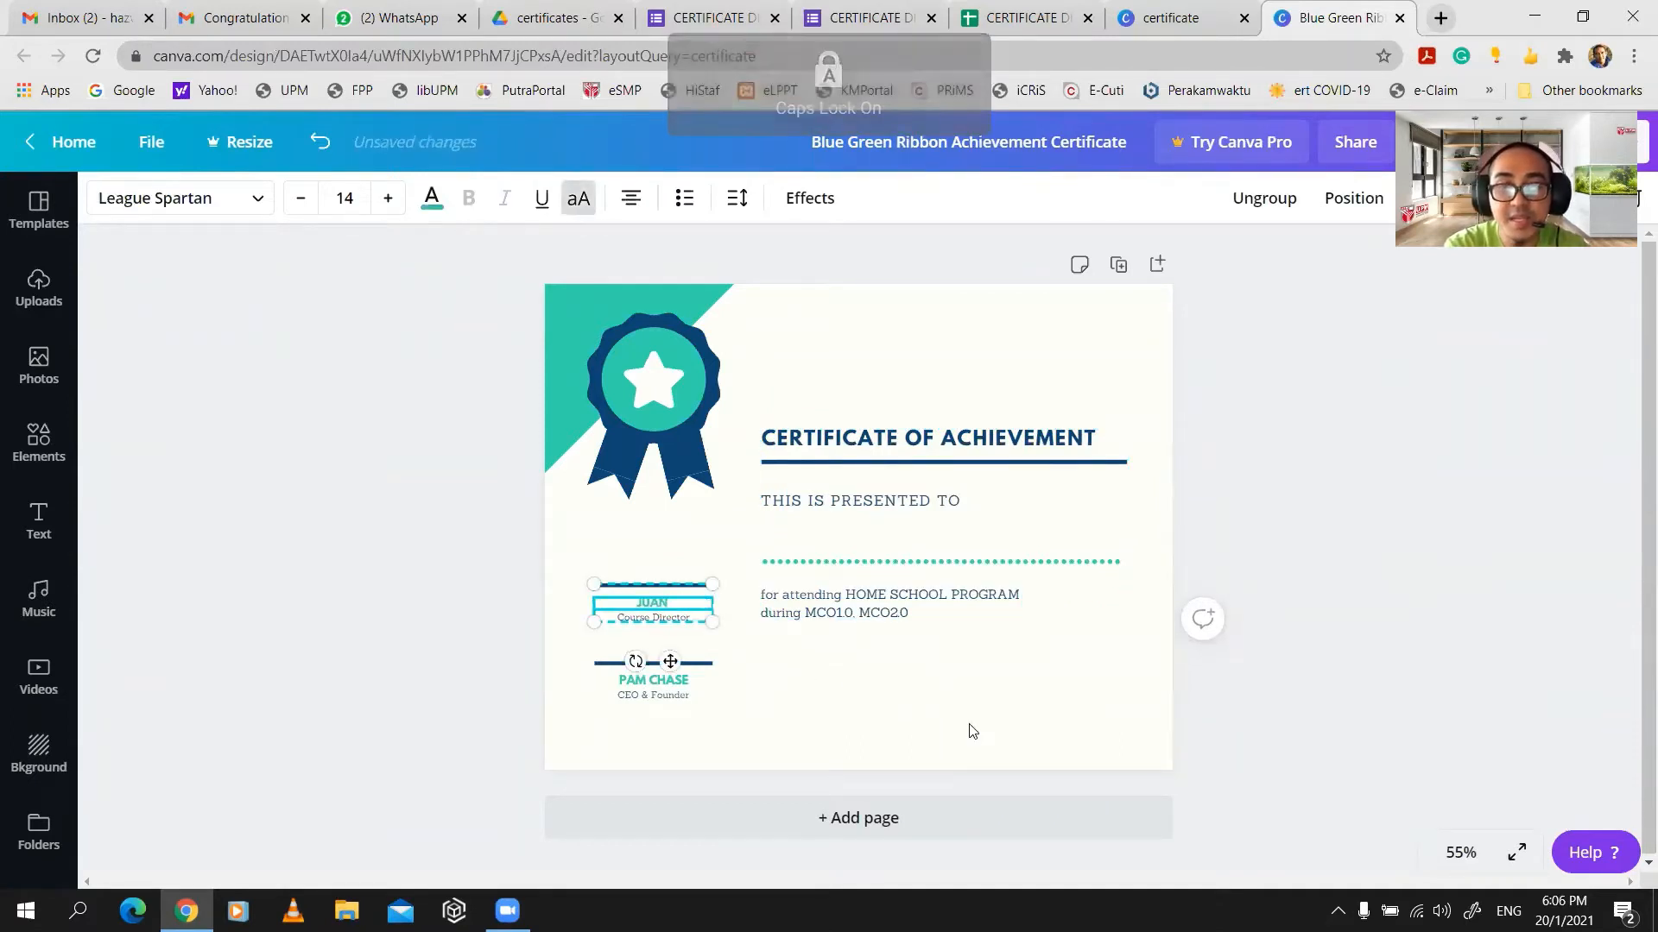
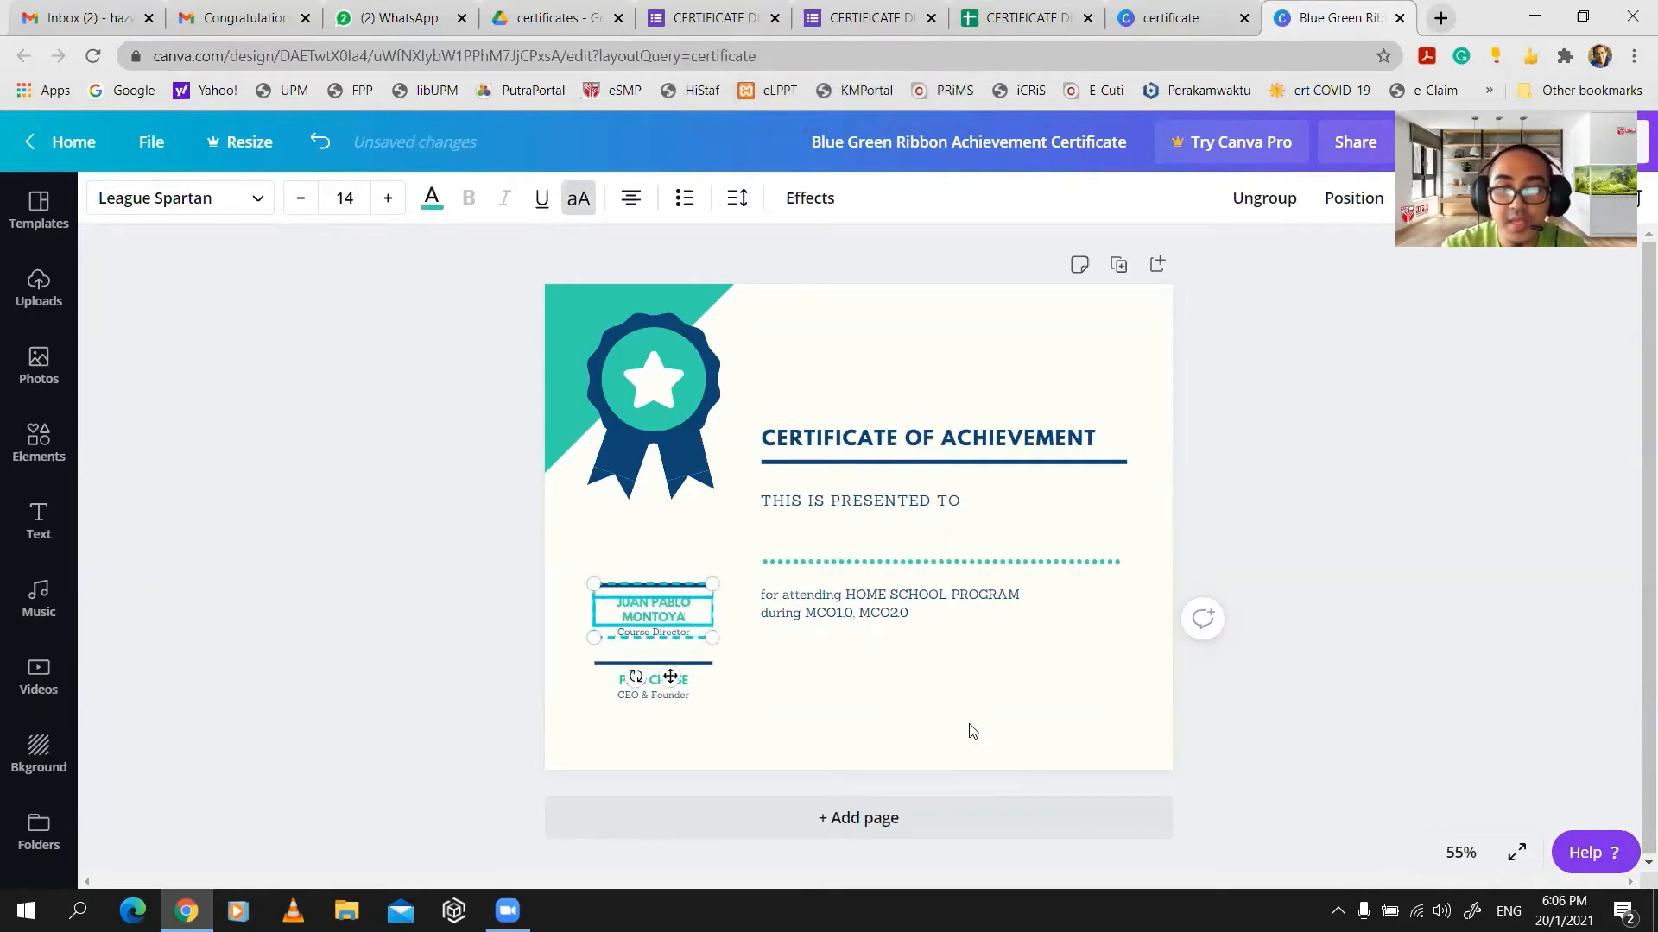
left_click(800, 725)
left_click(670, 684)
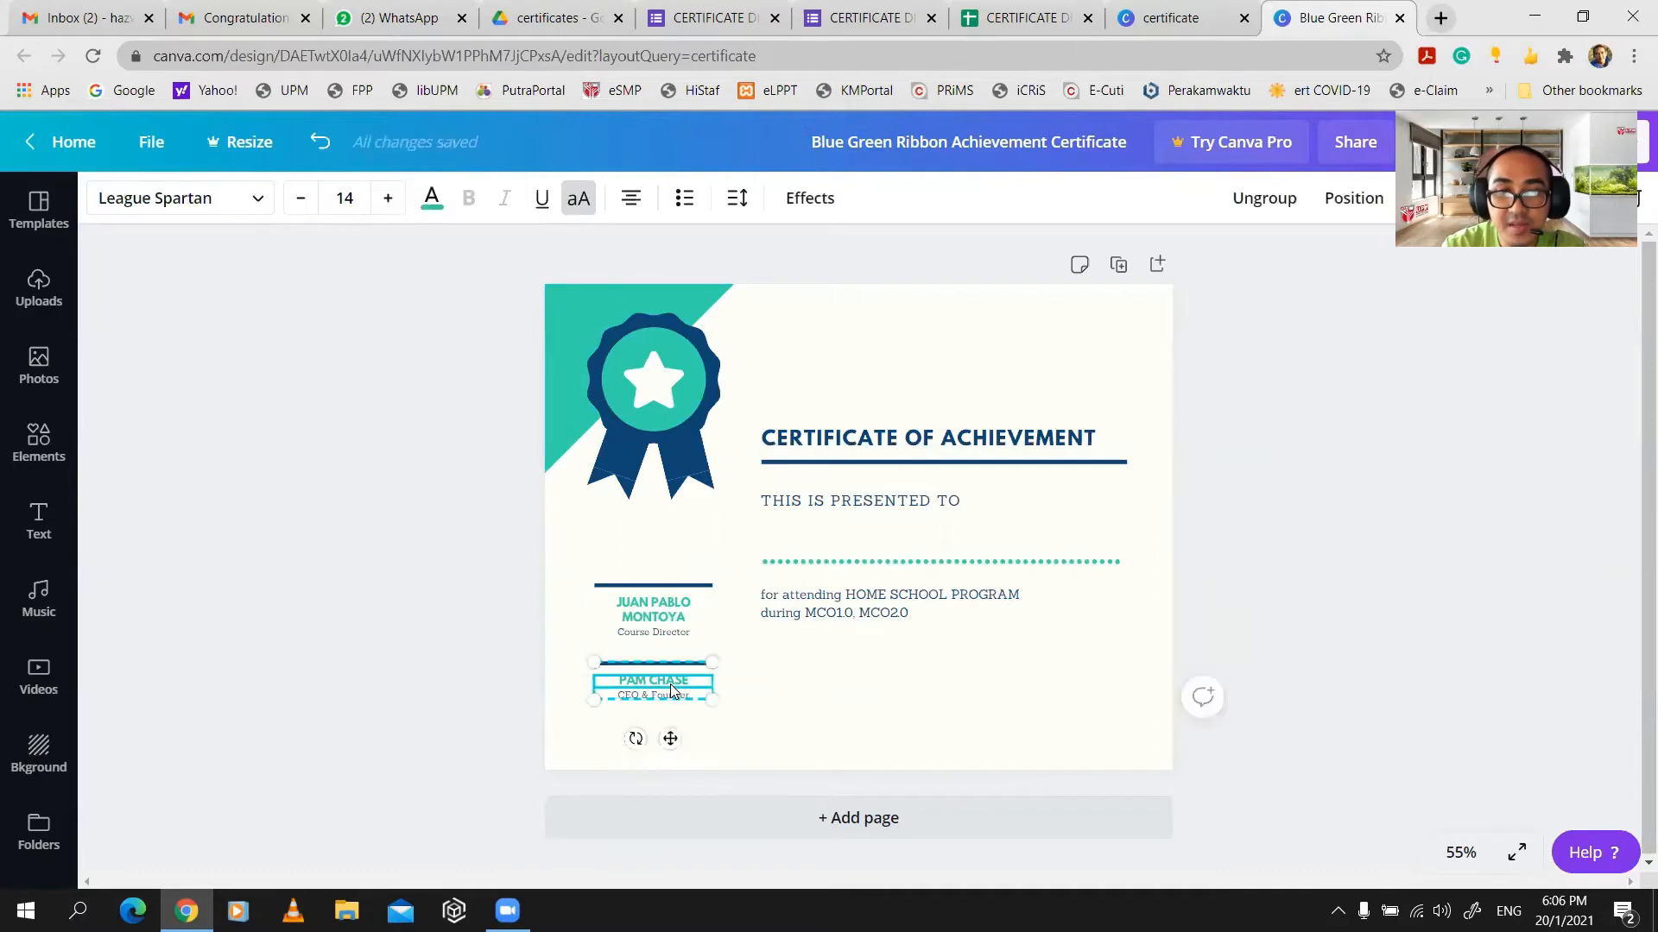
left_click(673, 684)
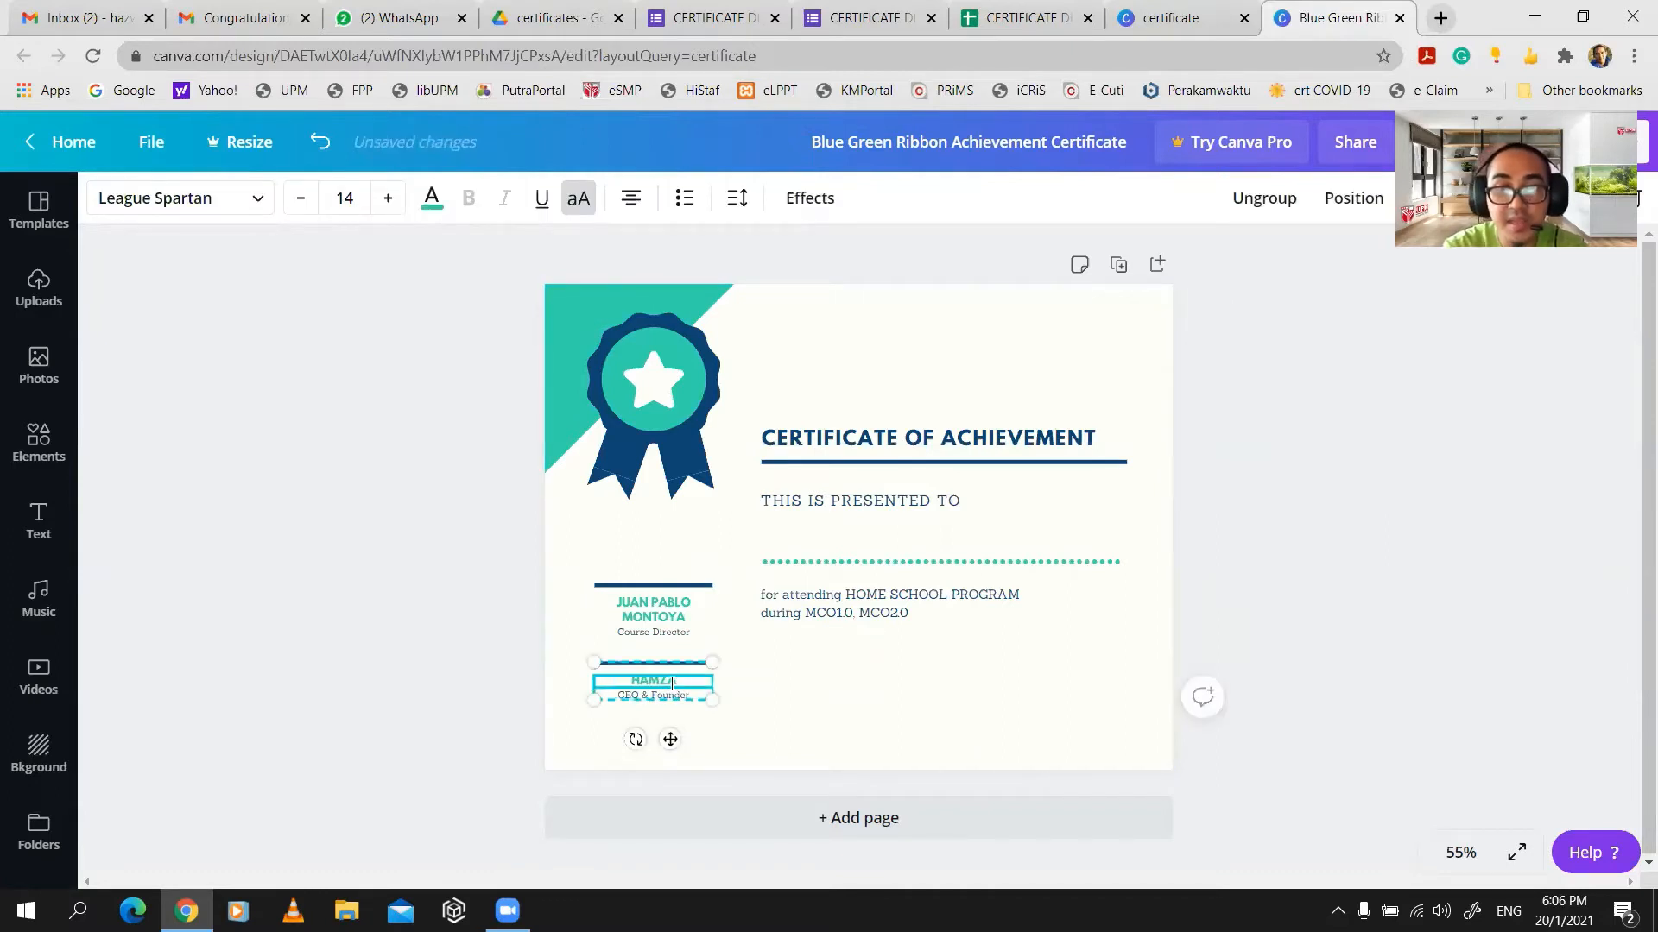
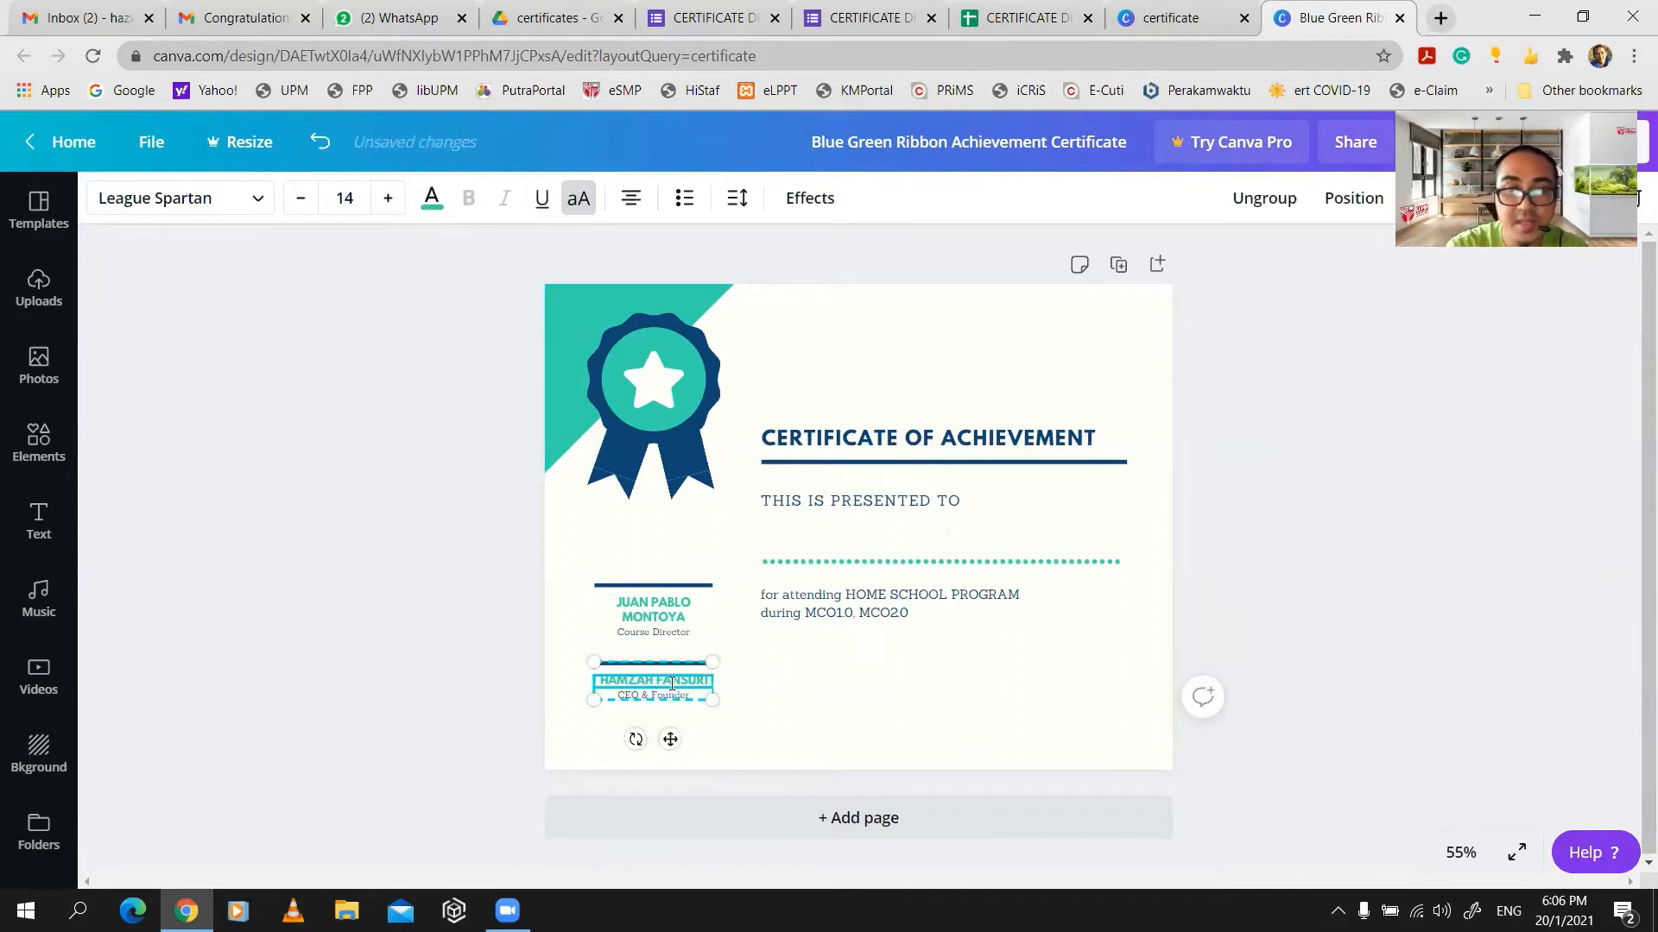
left_click(793, 715)
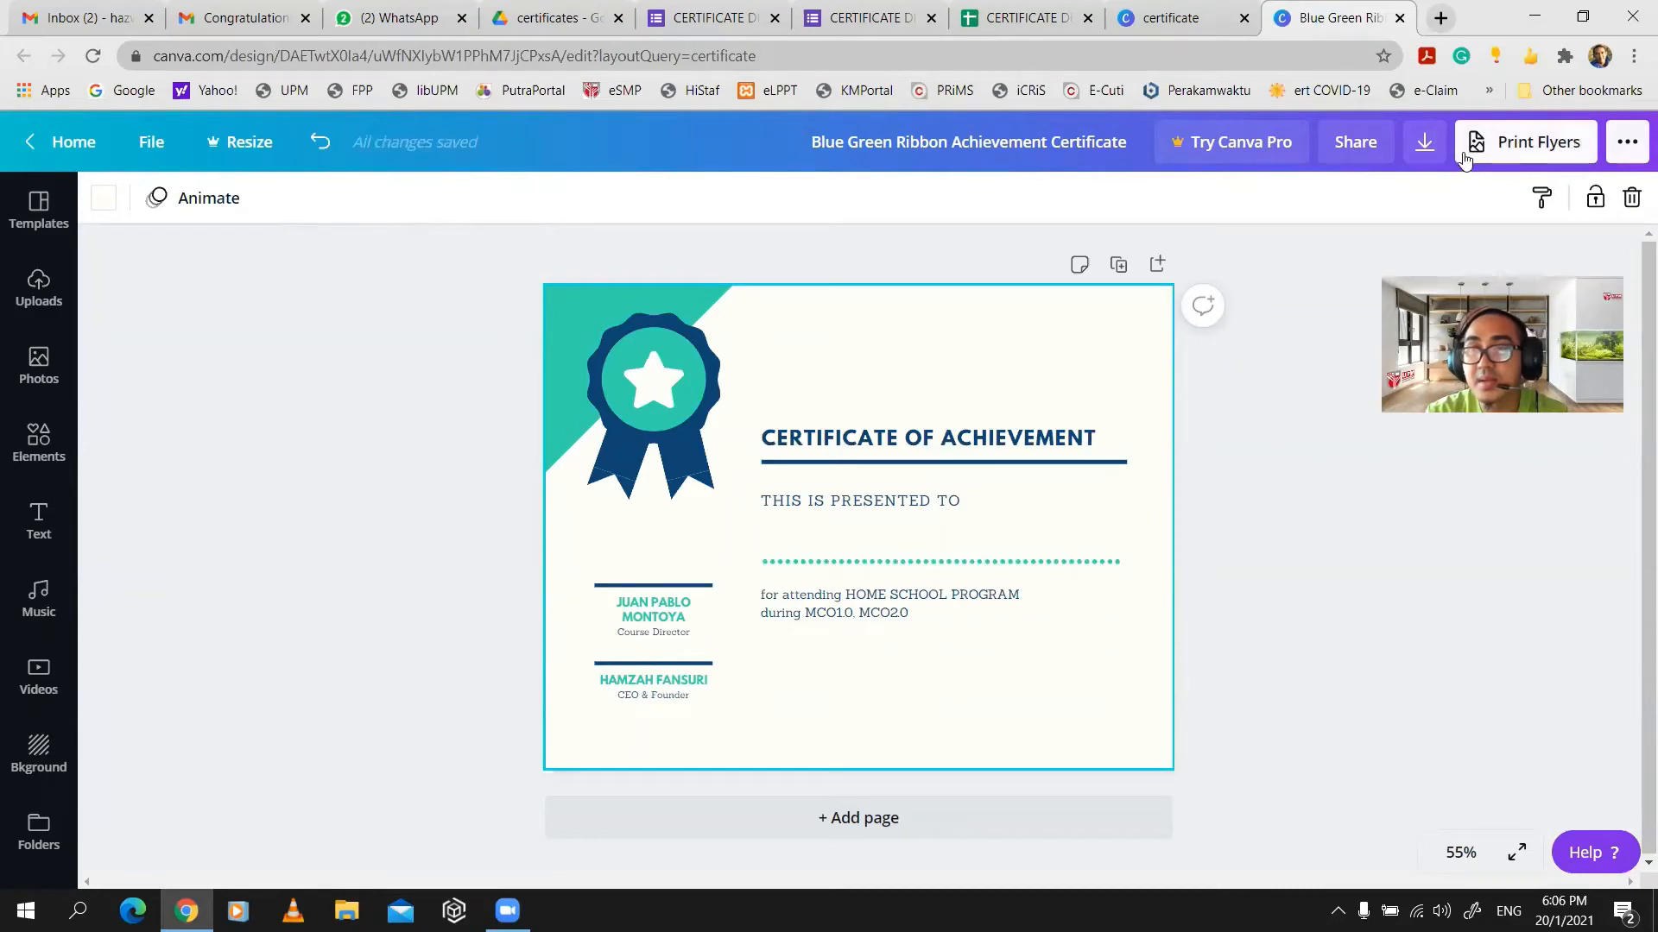
- Download the certificate as a PNG image and dismiss the promo popup
left_click(1423, 145)
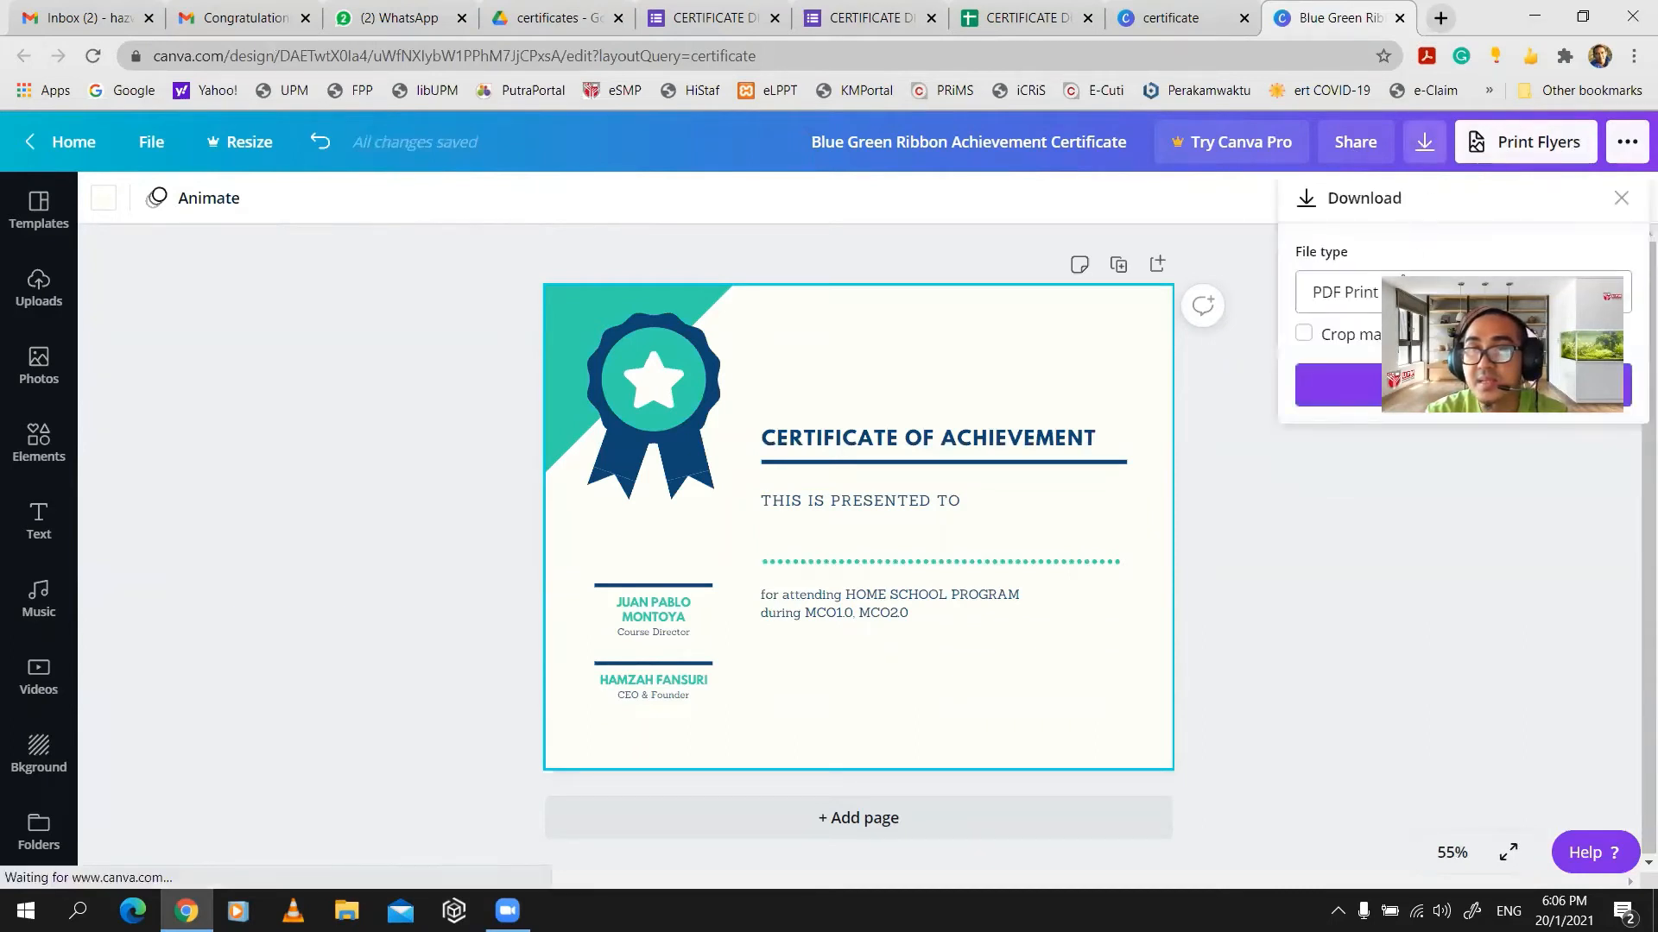
left_click(1353, 297)
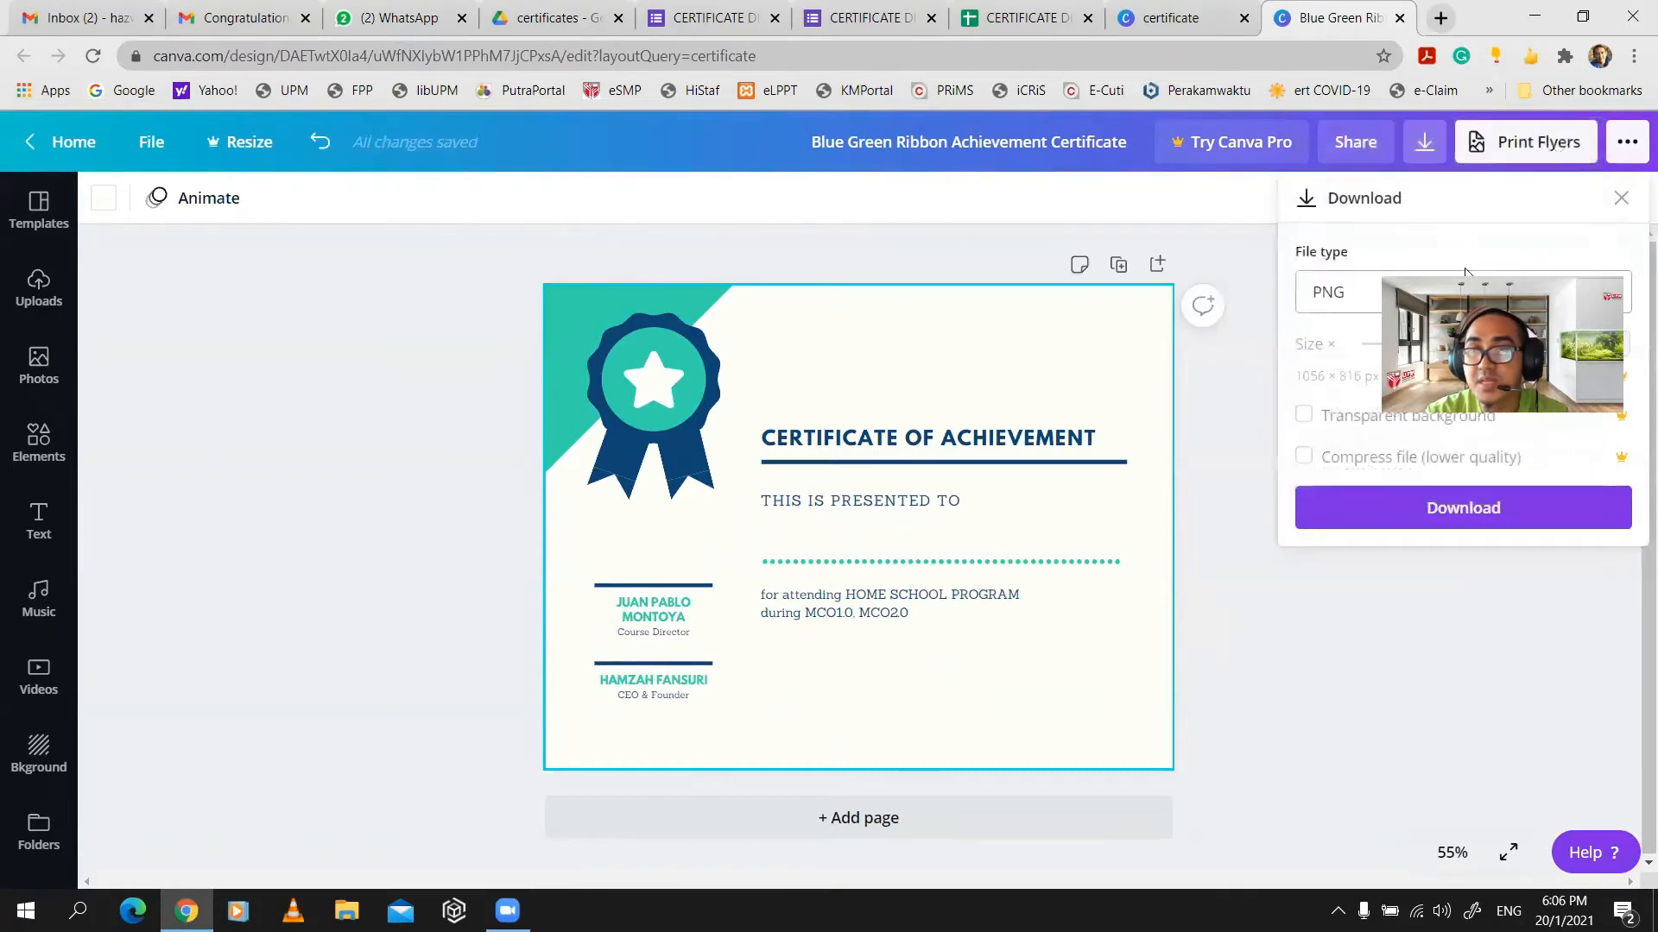
left_click(1468, 515)
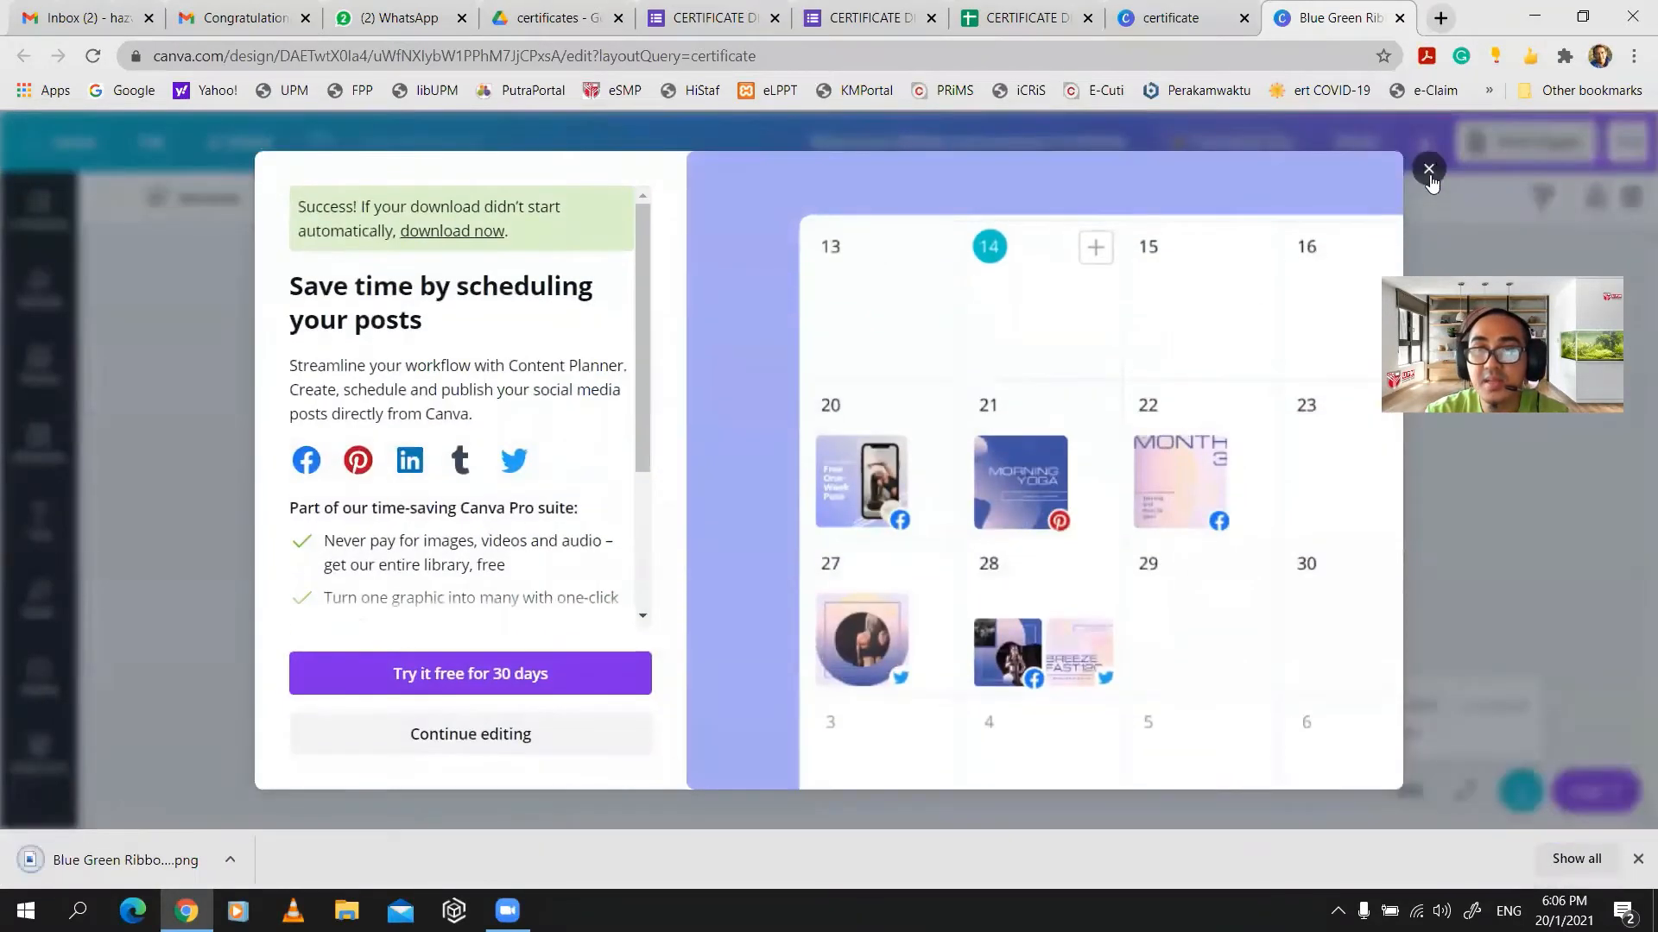
left_click(1419, 174)
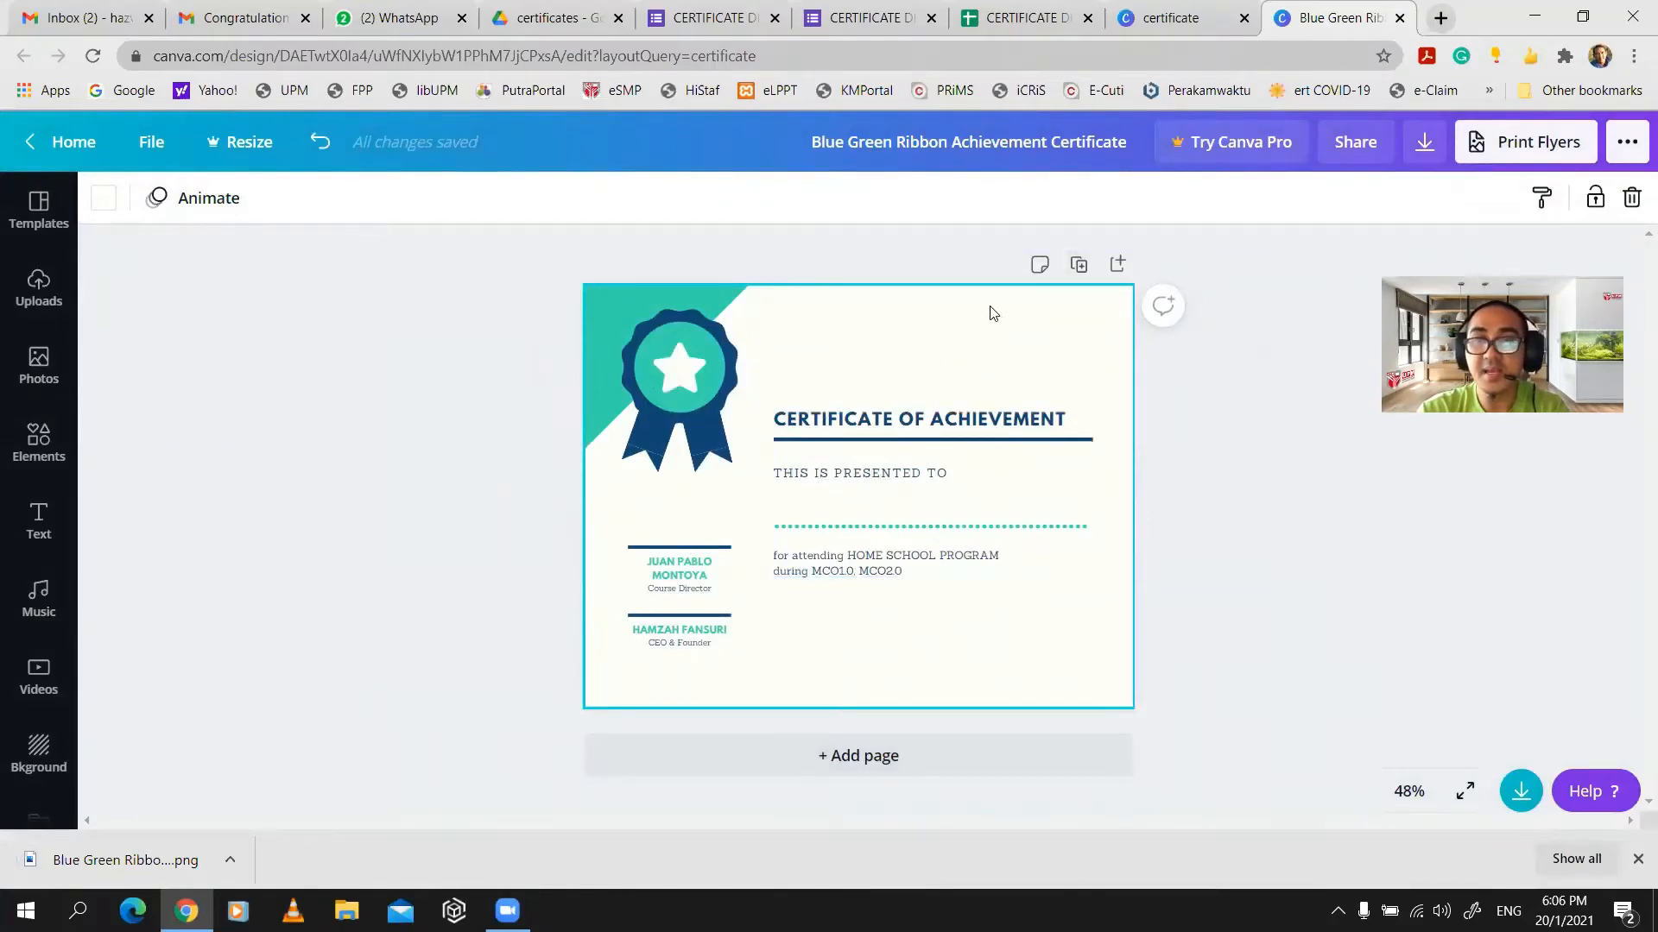
- Close the Canva tabs and create a shared Google Slides presentation in the certificates folder
left_click(1398, 19)
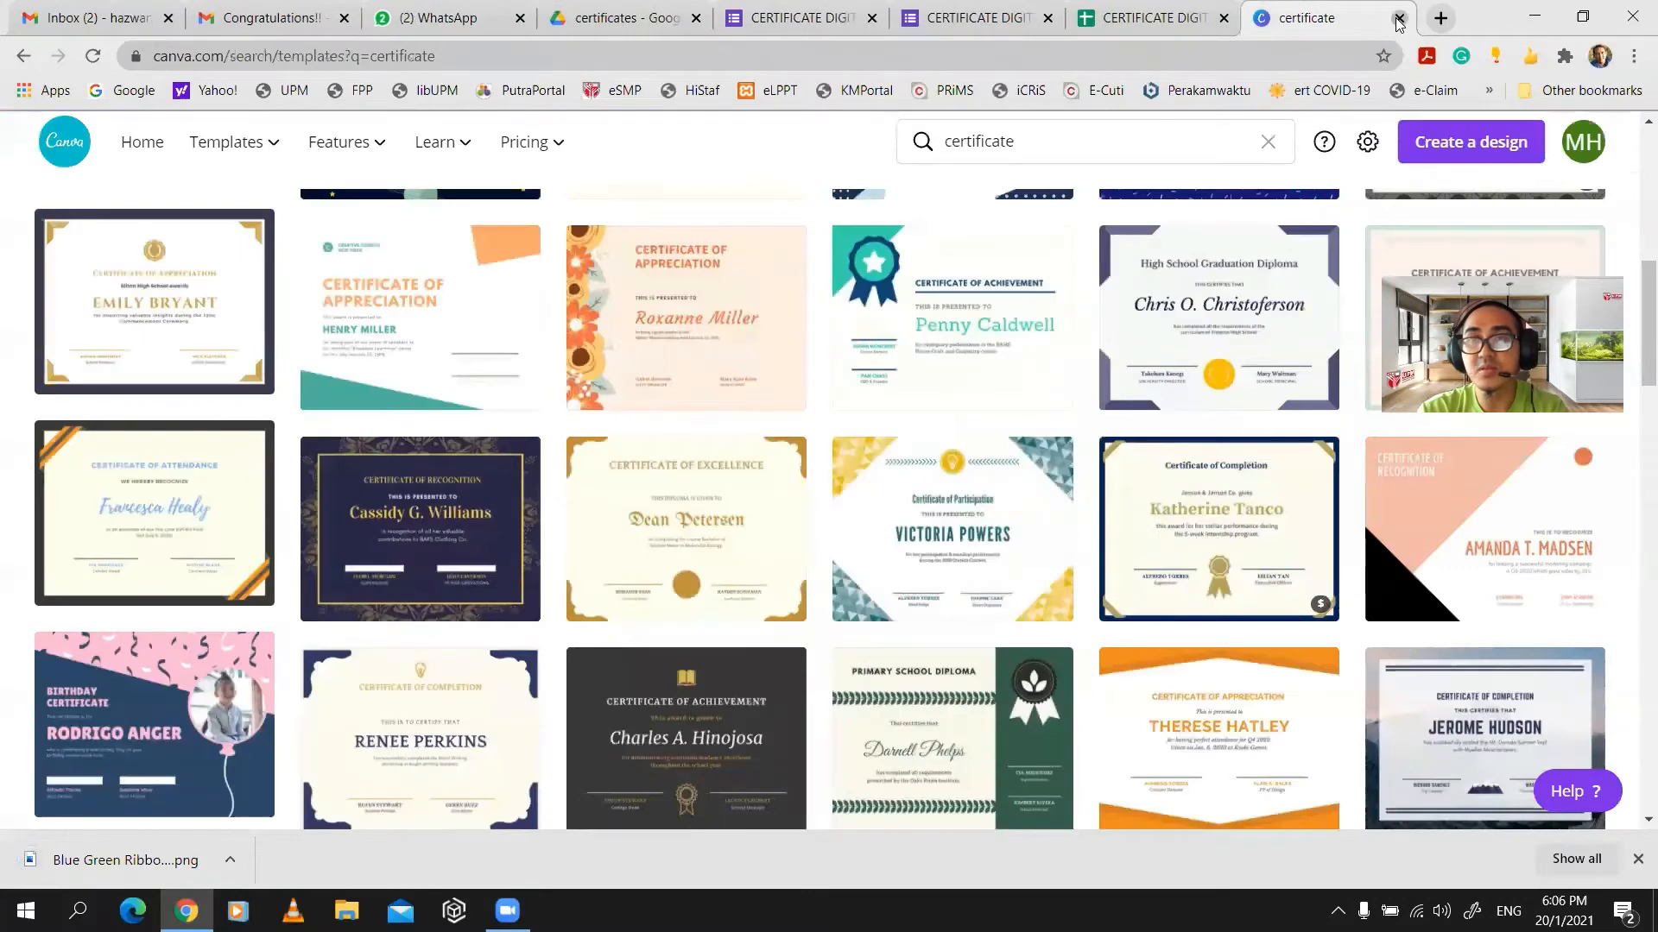
left_click(1398, 19)
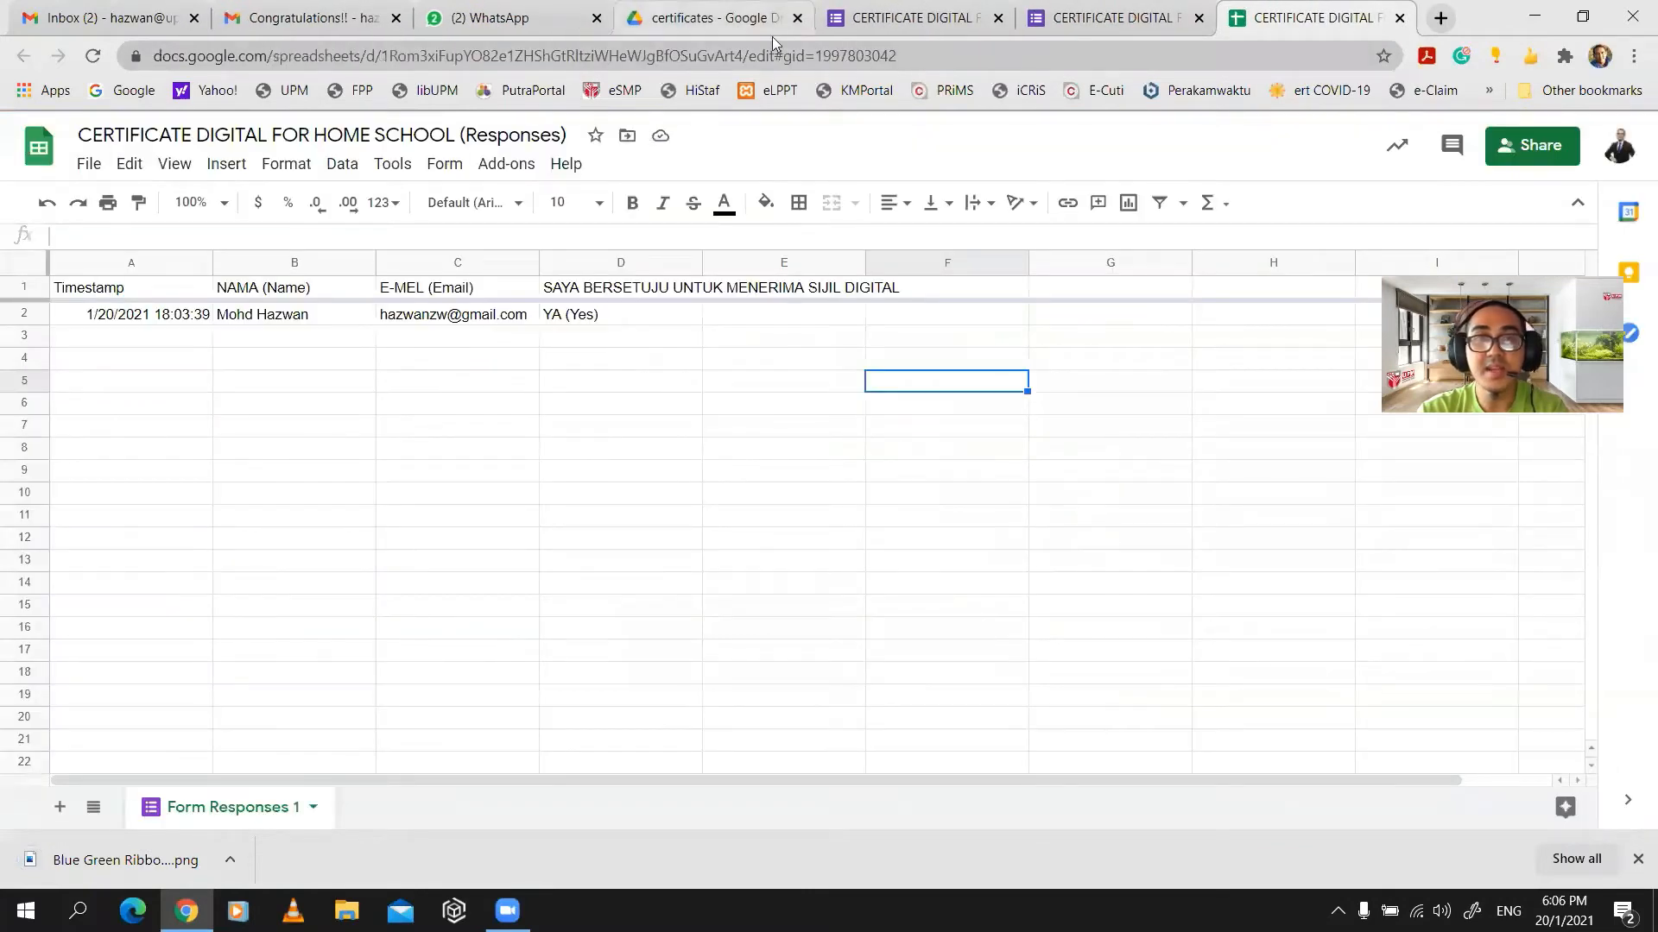
left_click(772, 32)
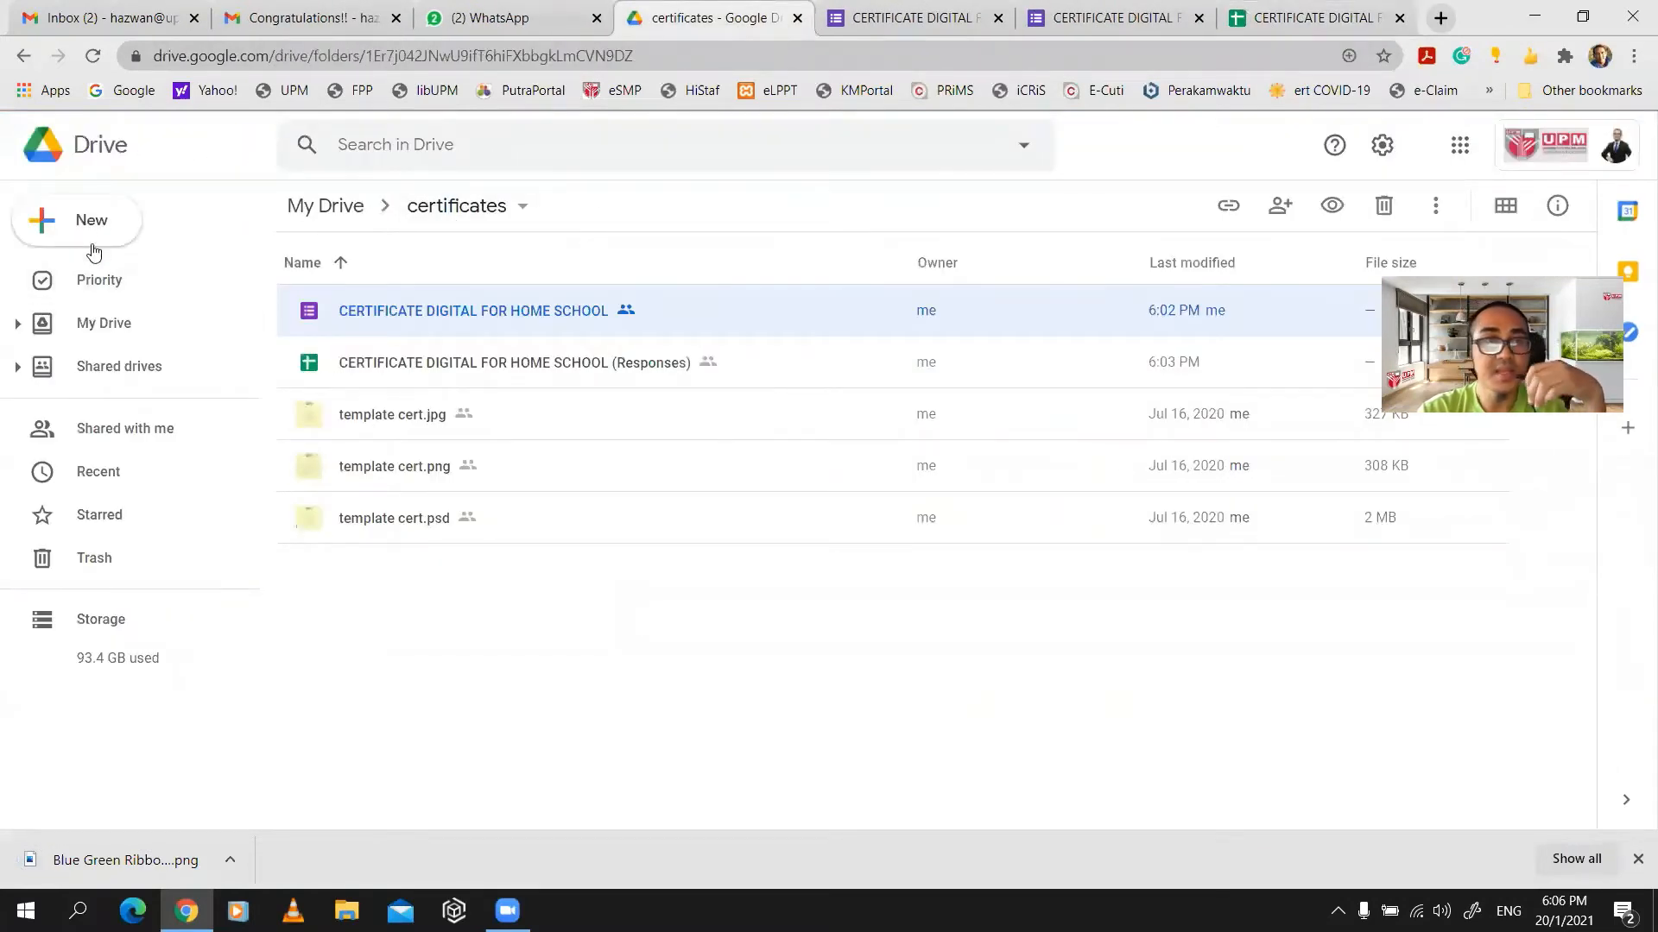
left_click(35, 228)
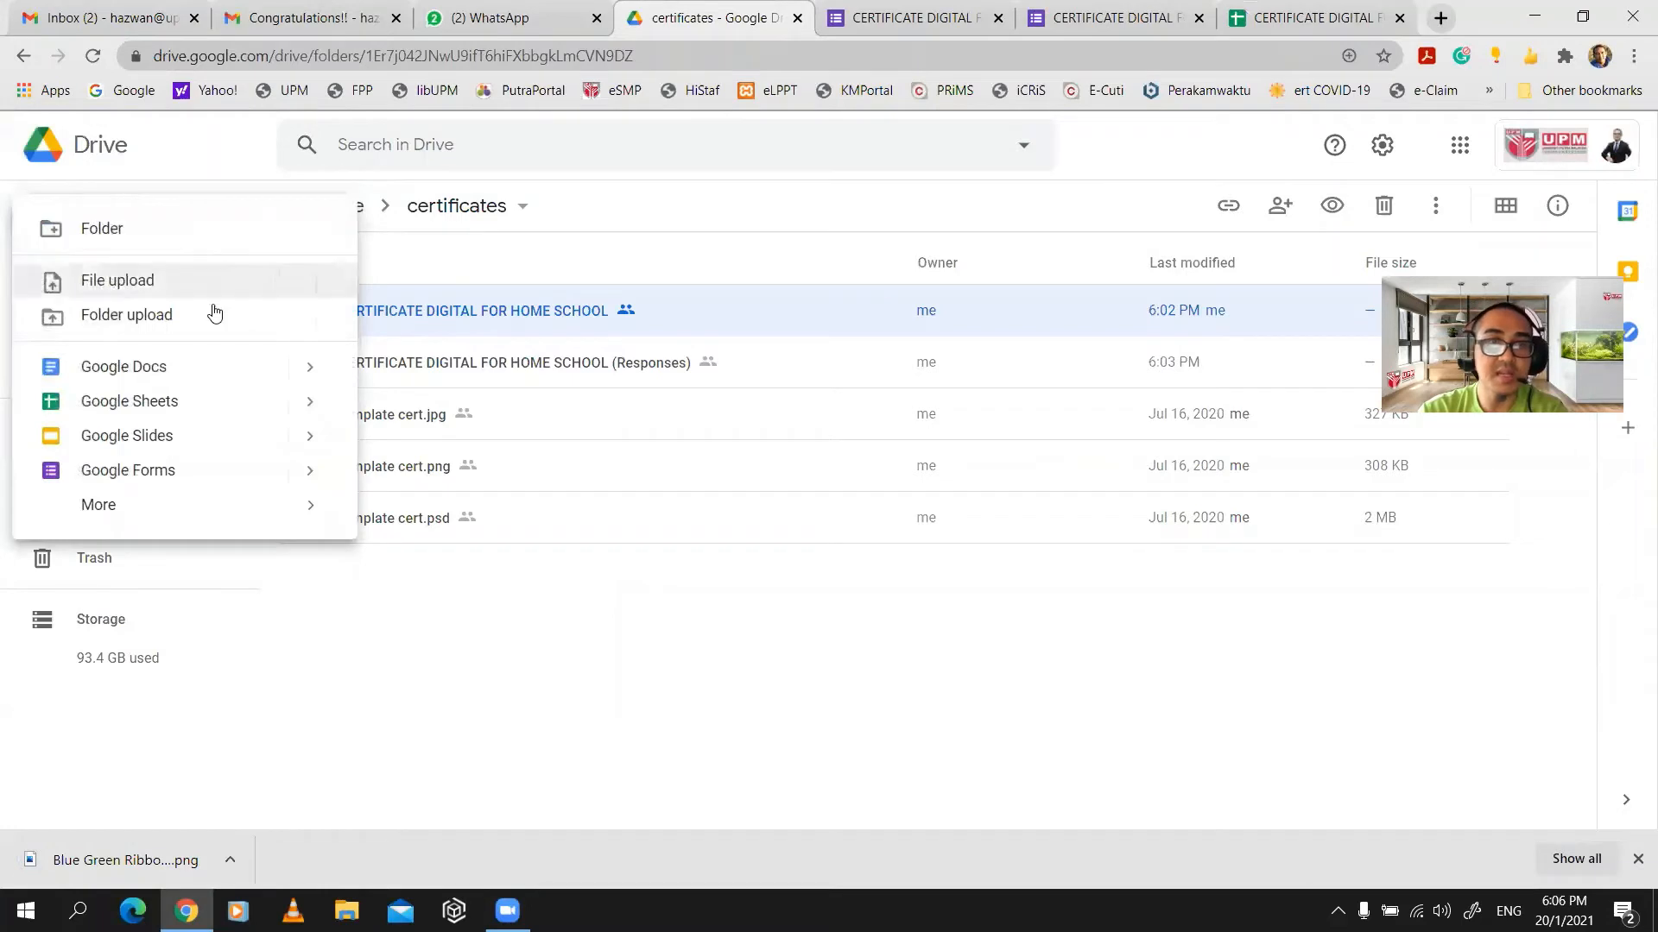
left_click(187, 446)
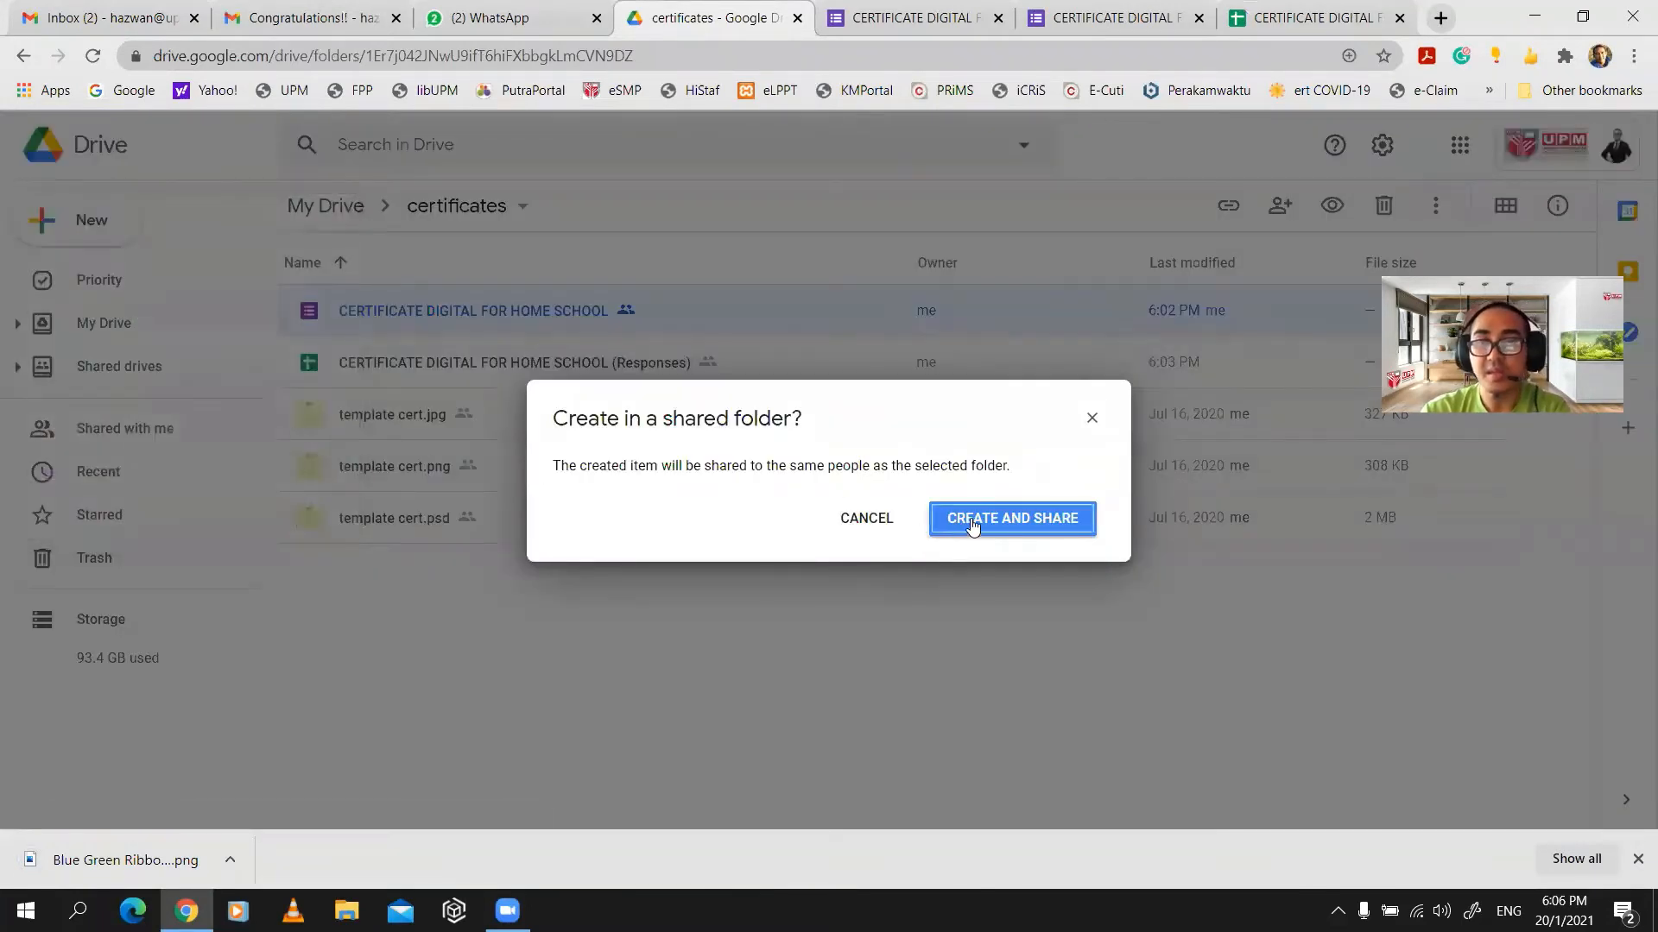
left_click(971, 523)
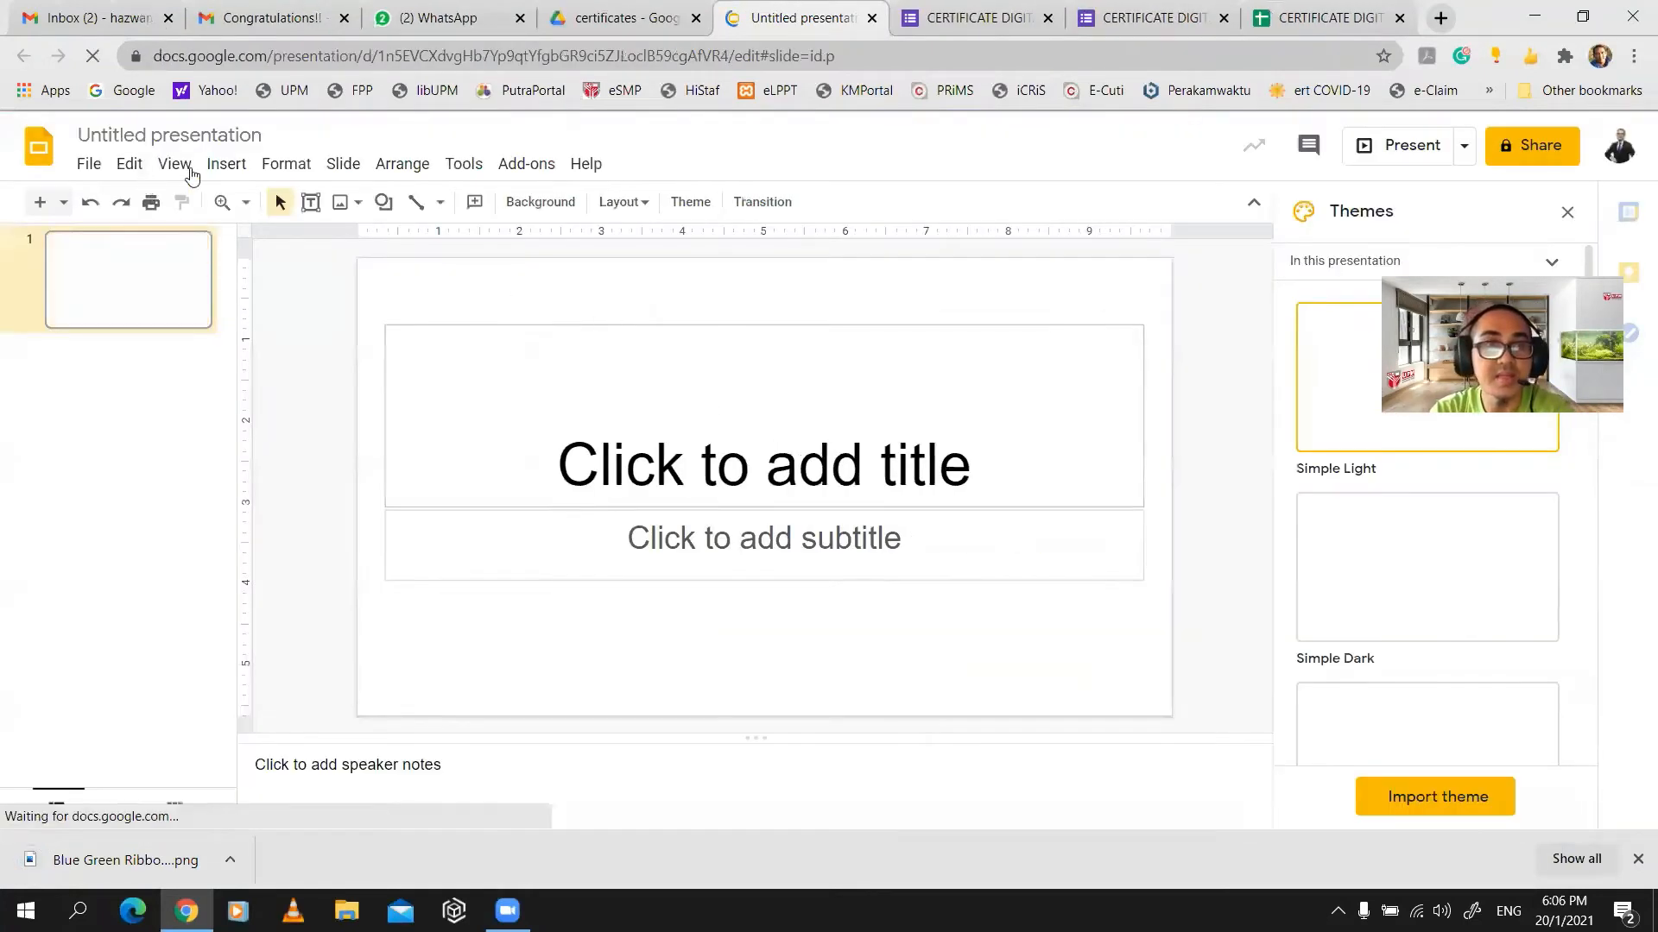
- Change the slide page size to Standard 4:3
left_click(128, 170)
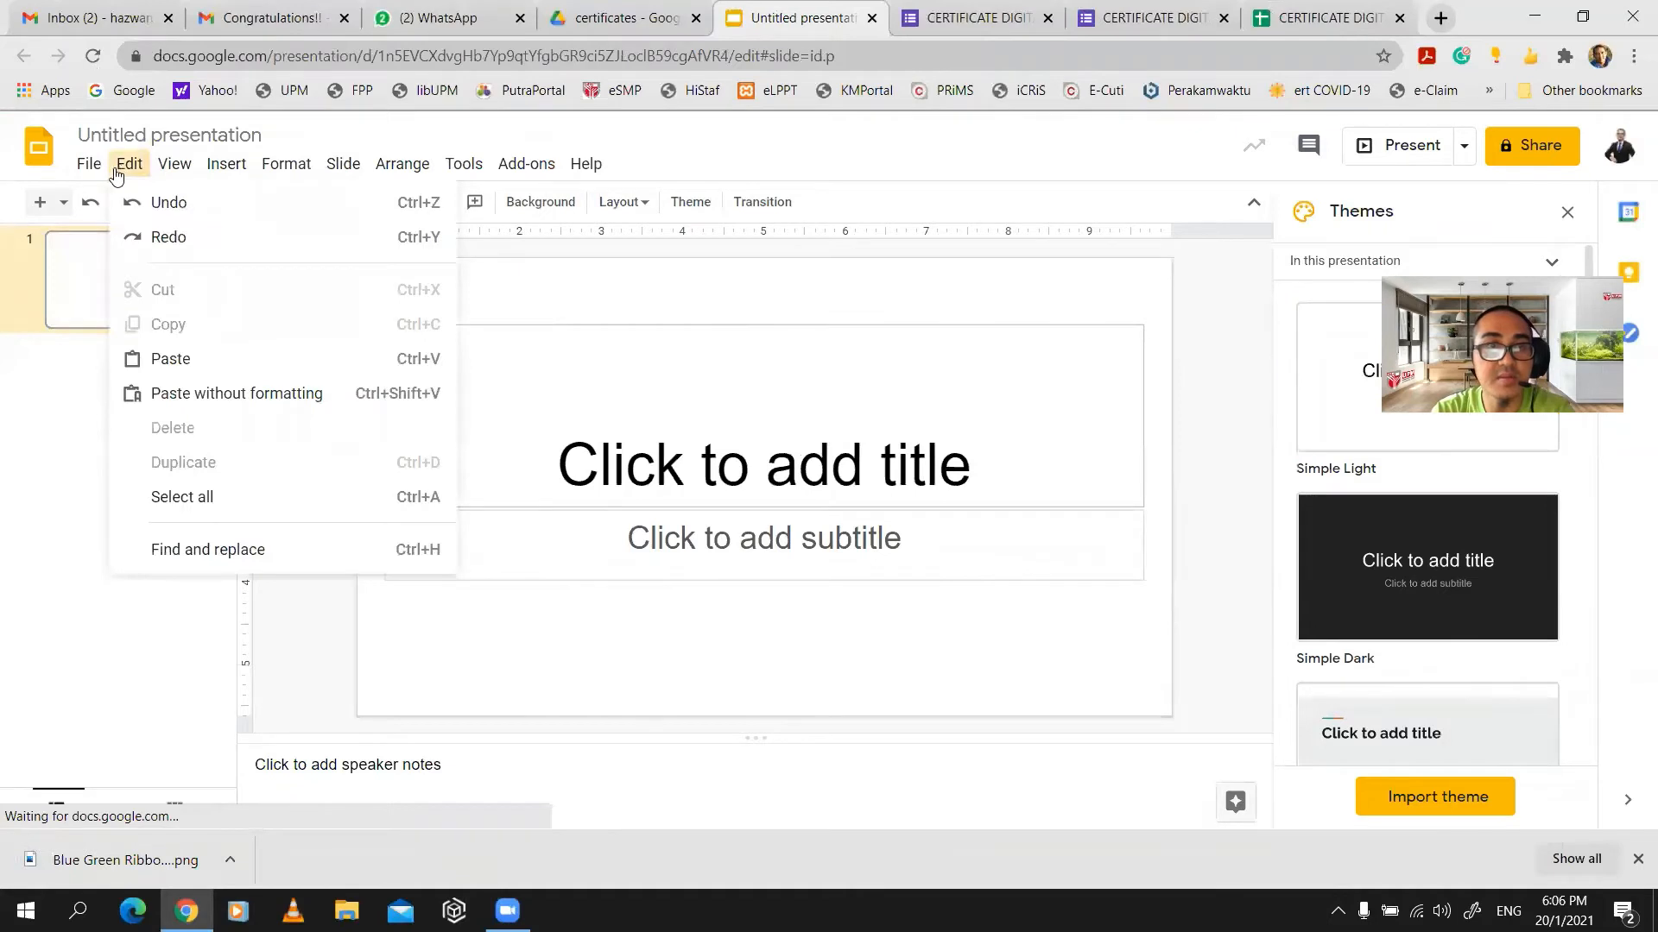
left_click(87, 166)
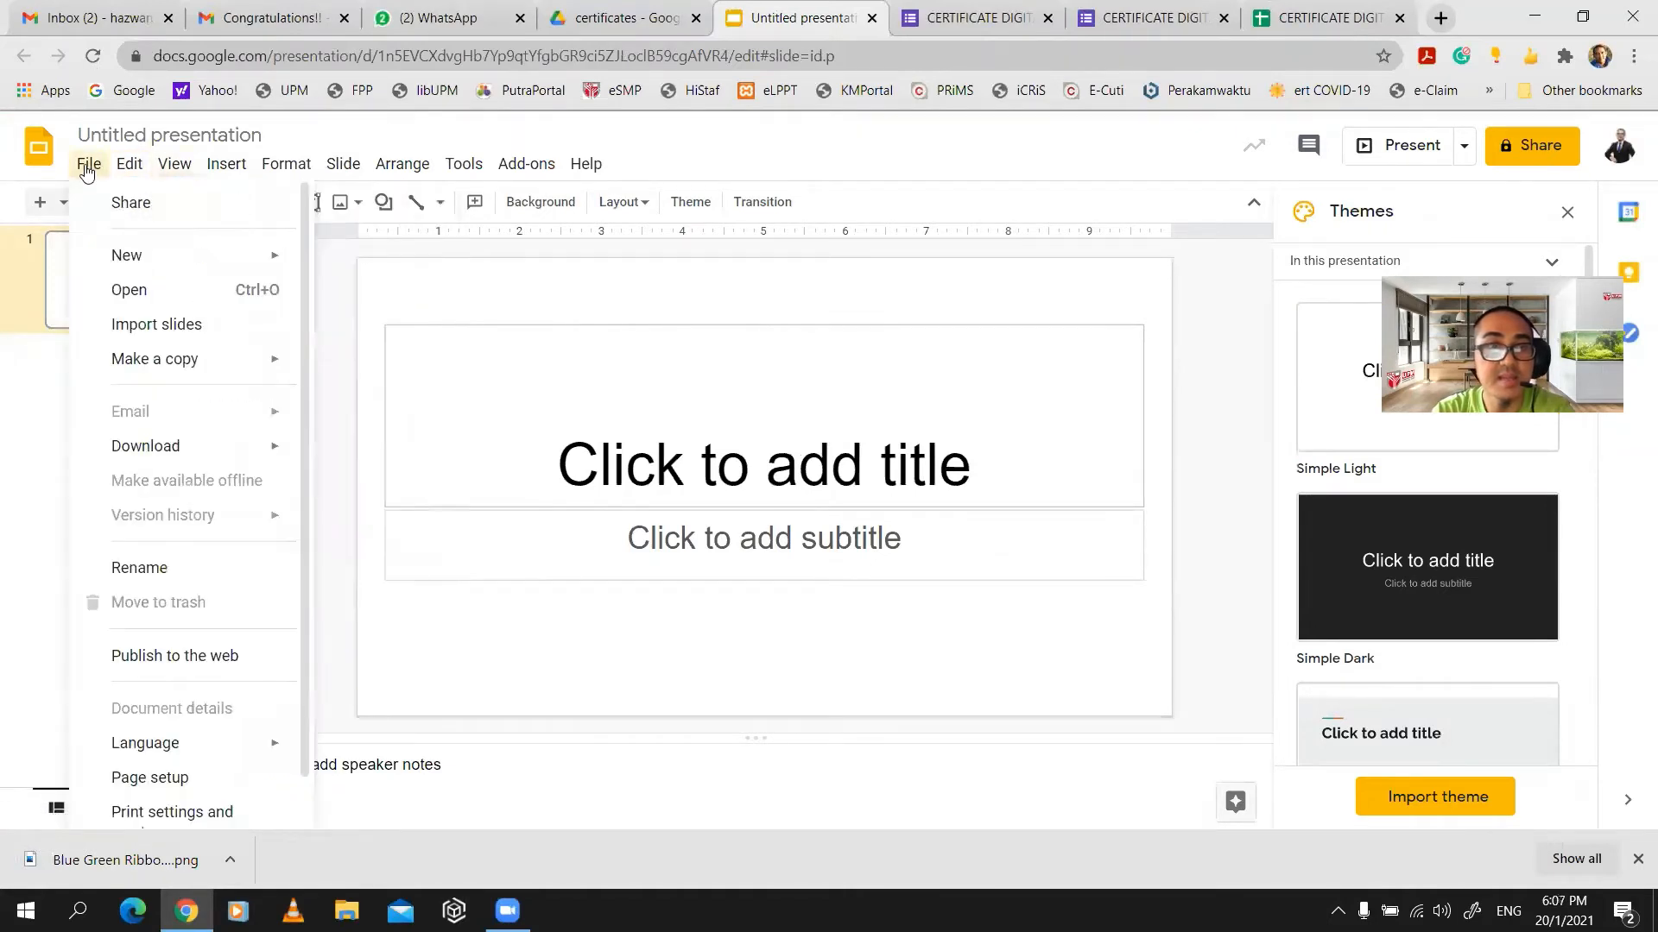
left_click(152, 778)
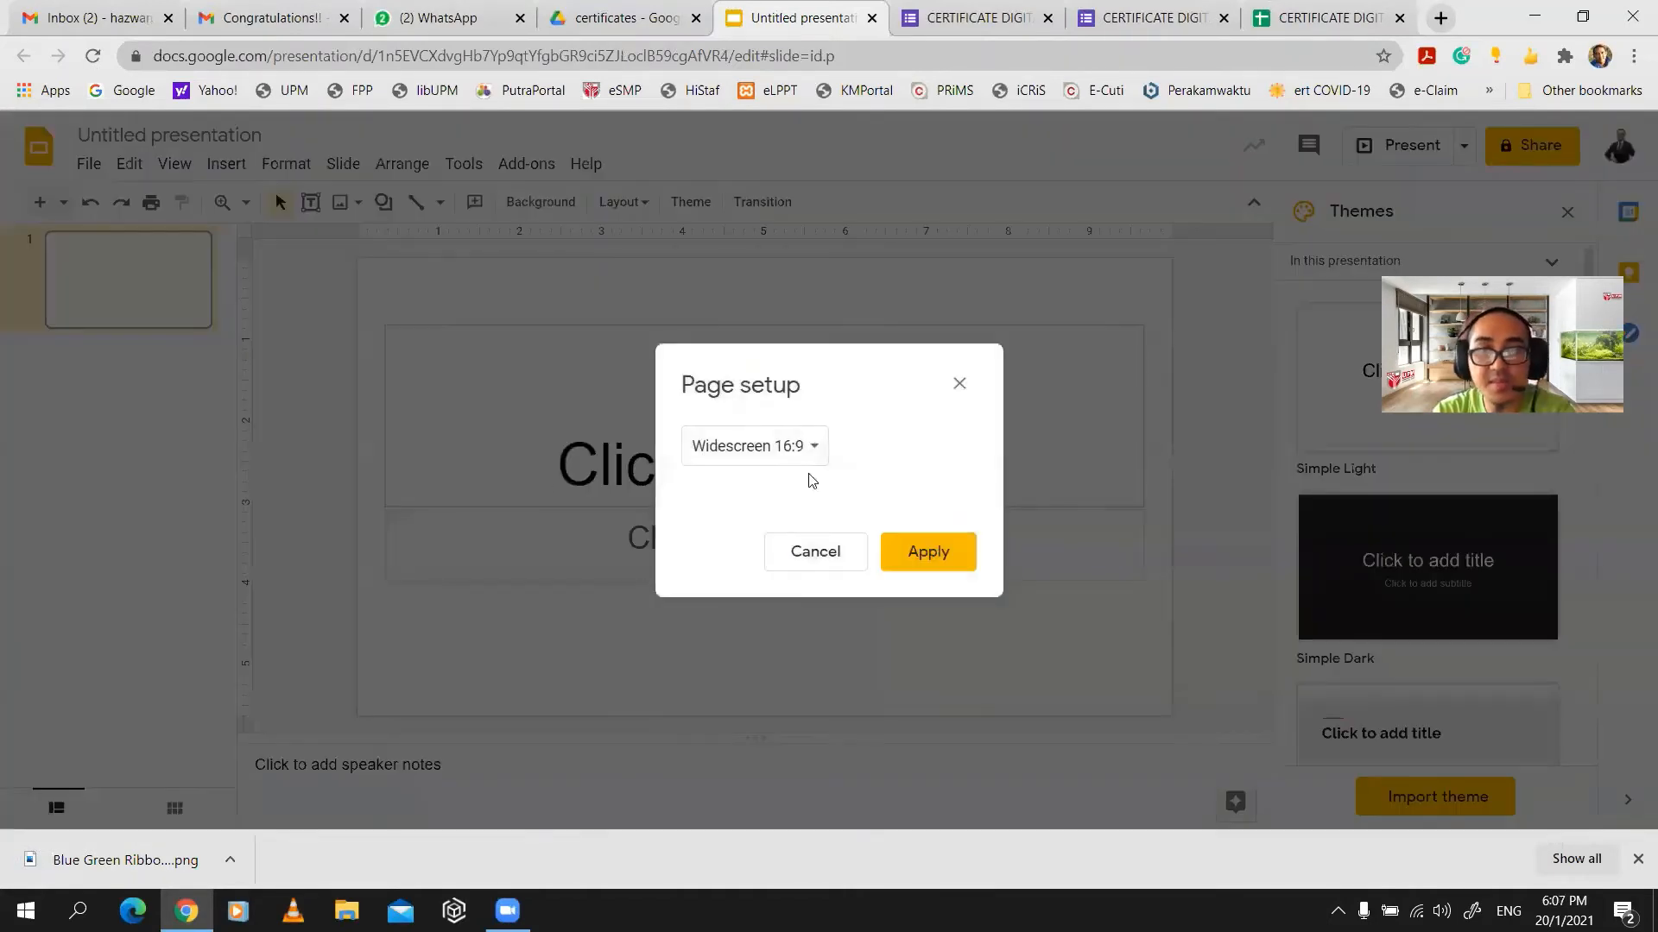
left_click(798, 449)
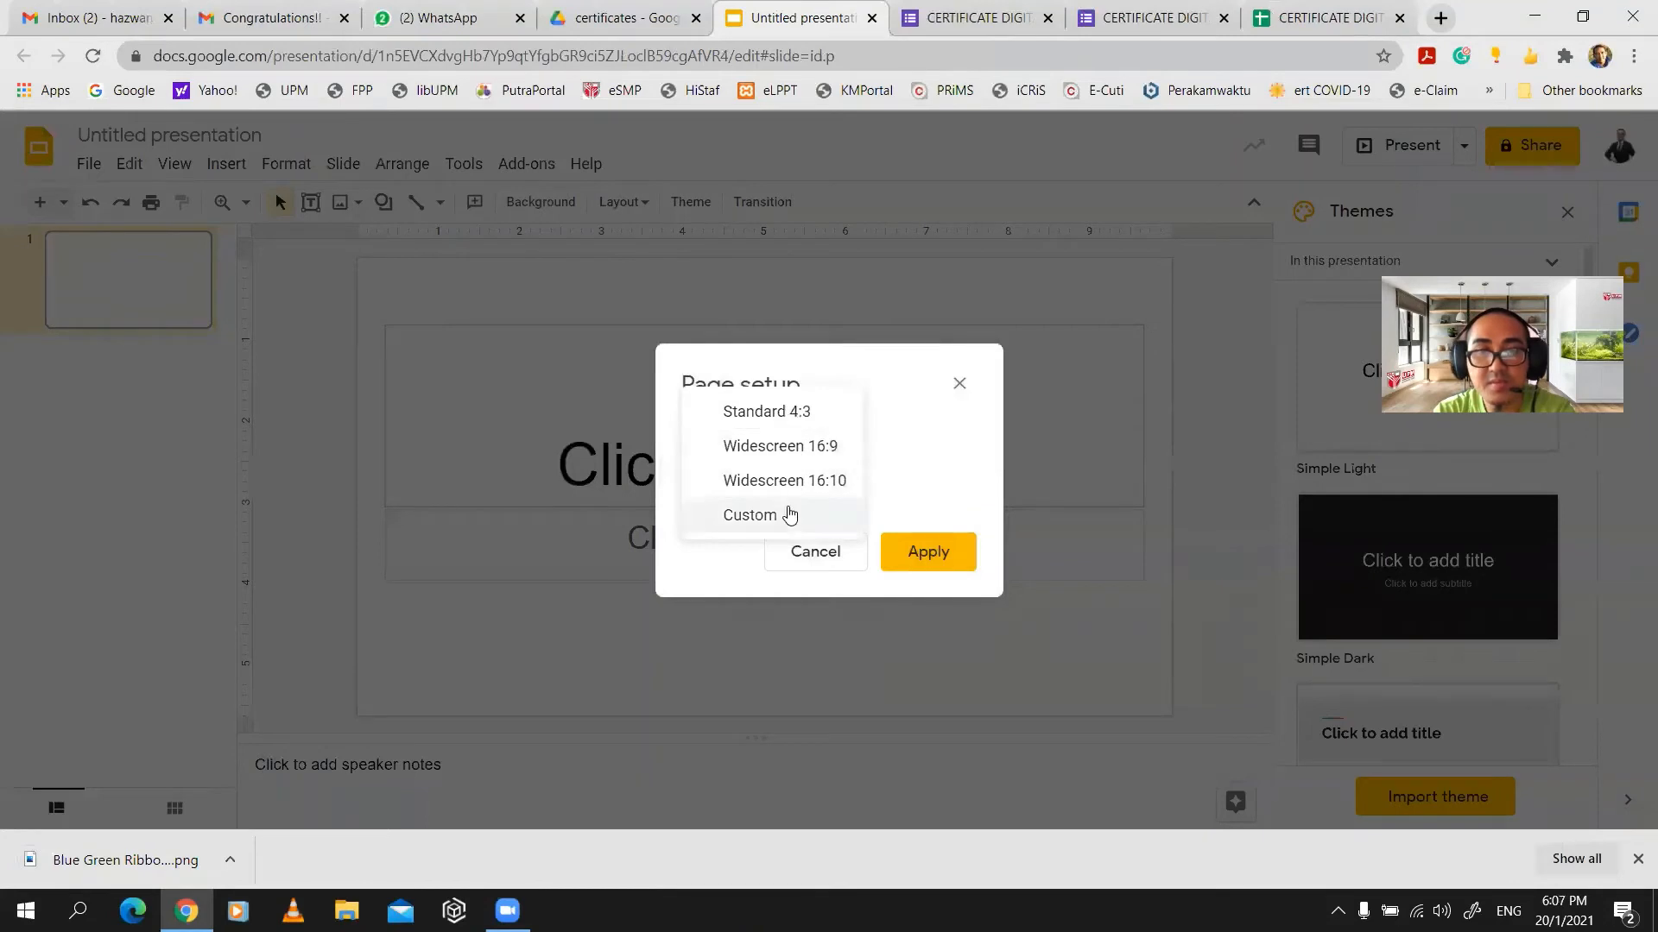
left_click(791, 414)
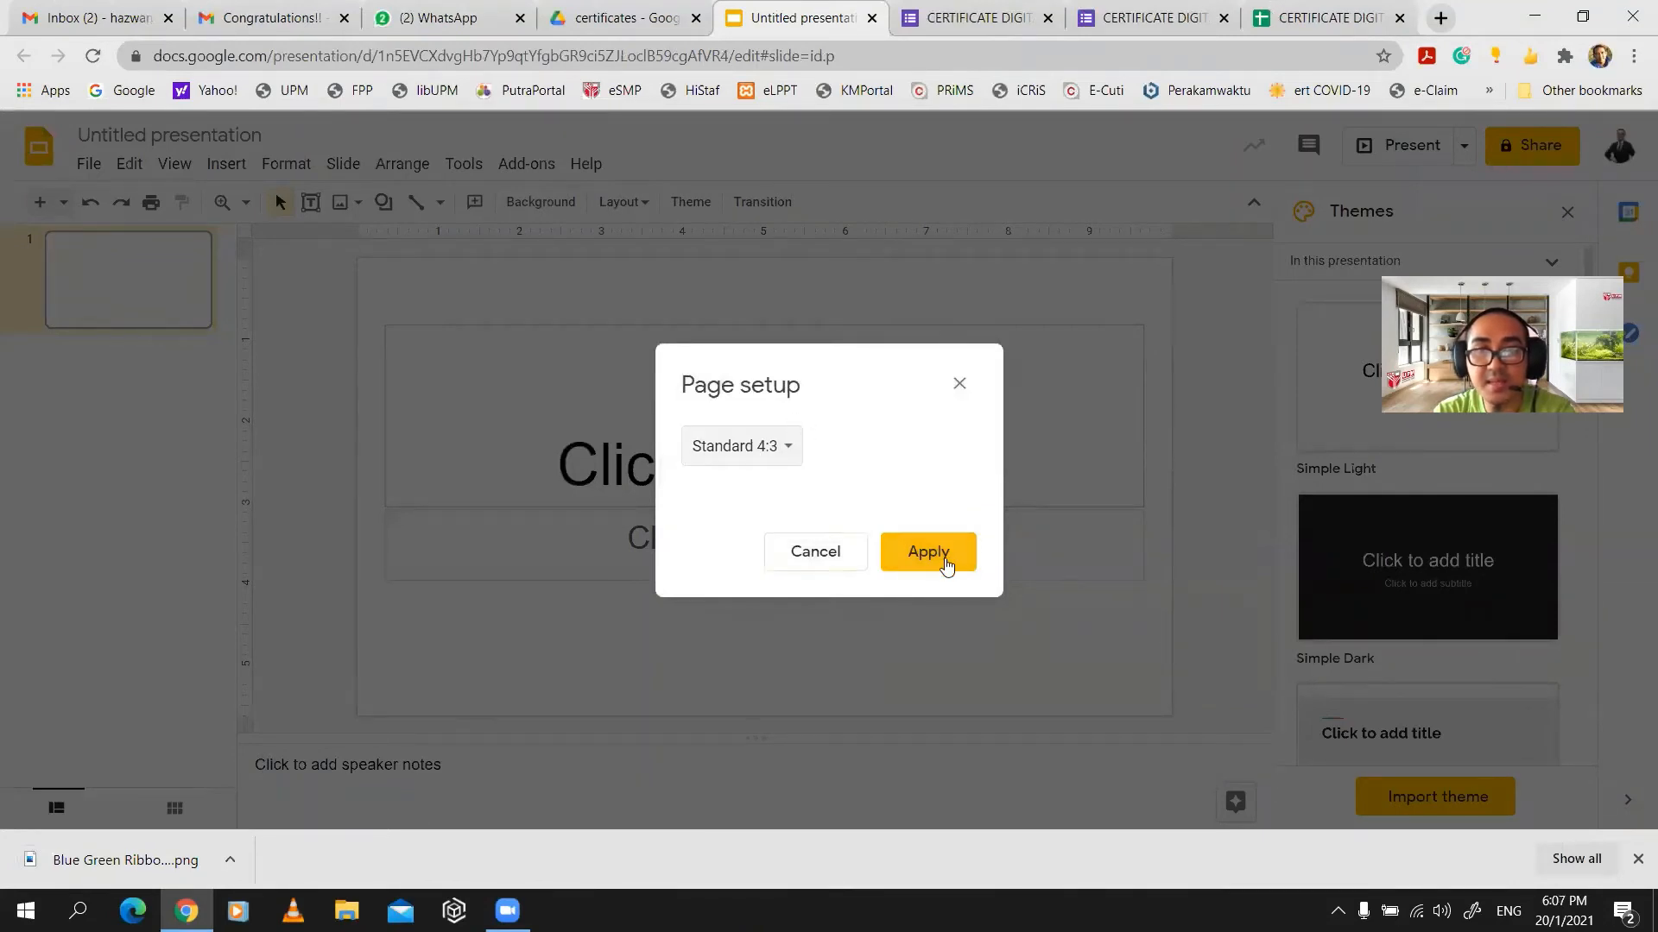
left_click(947, 566)
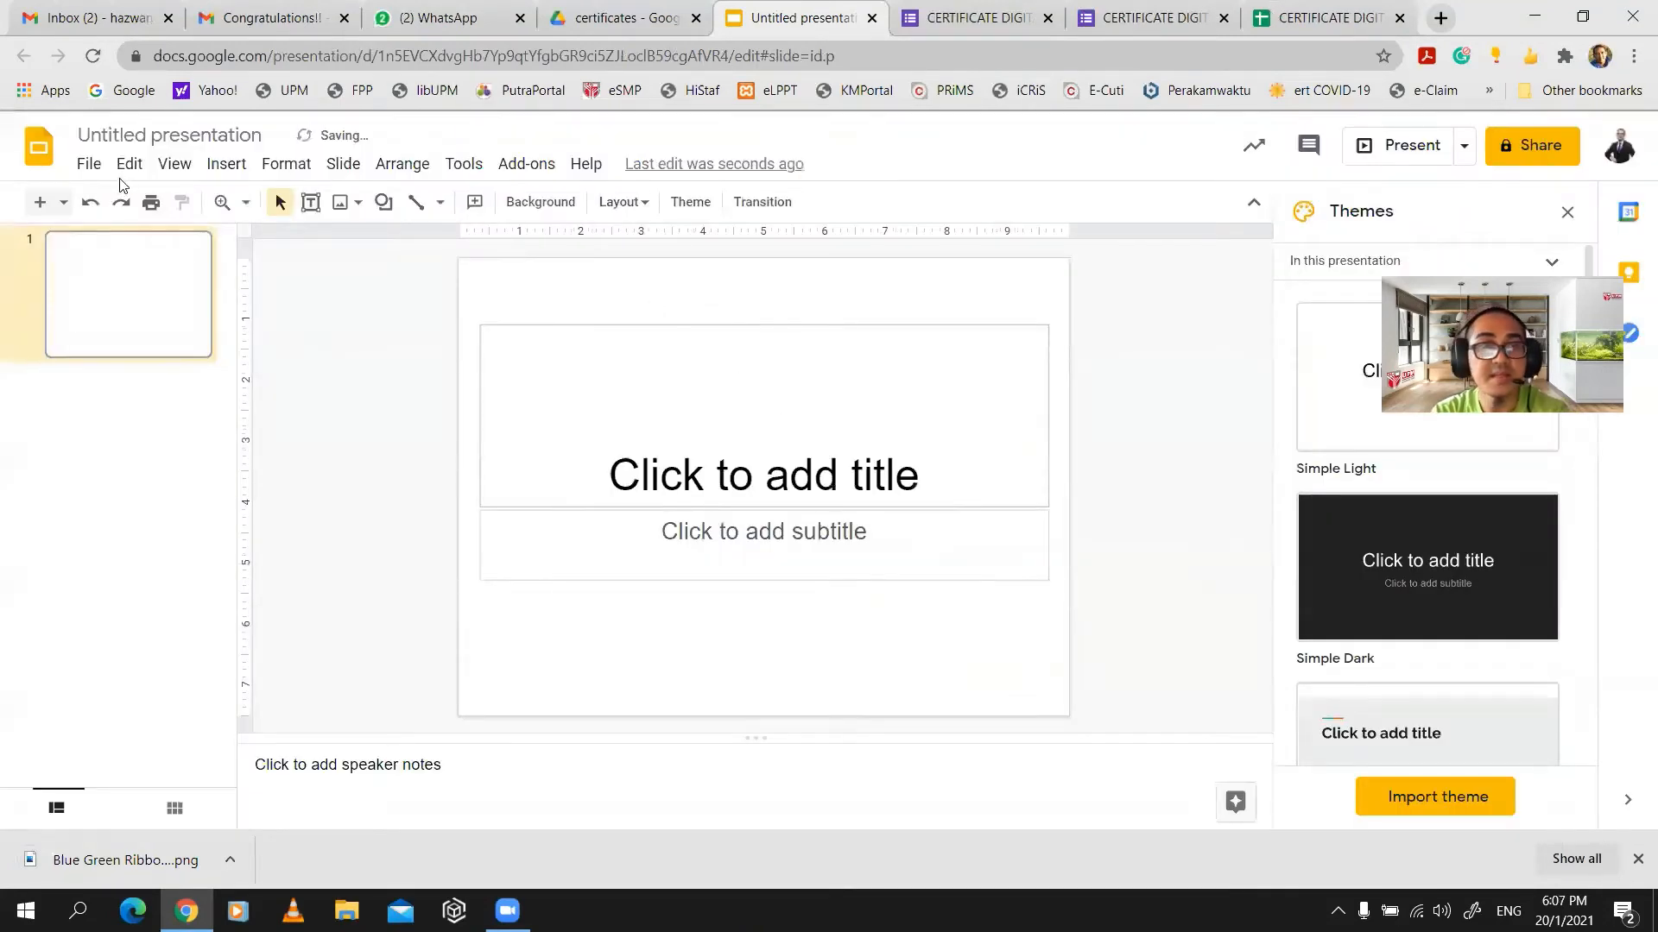
- Upload the Blue Green Ribbon certificate image and stretch it to cover the whole slide
left_click(130, 164)
left_click(227, 164)
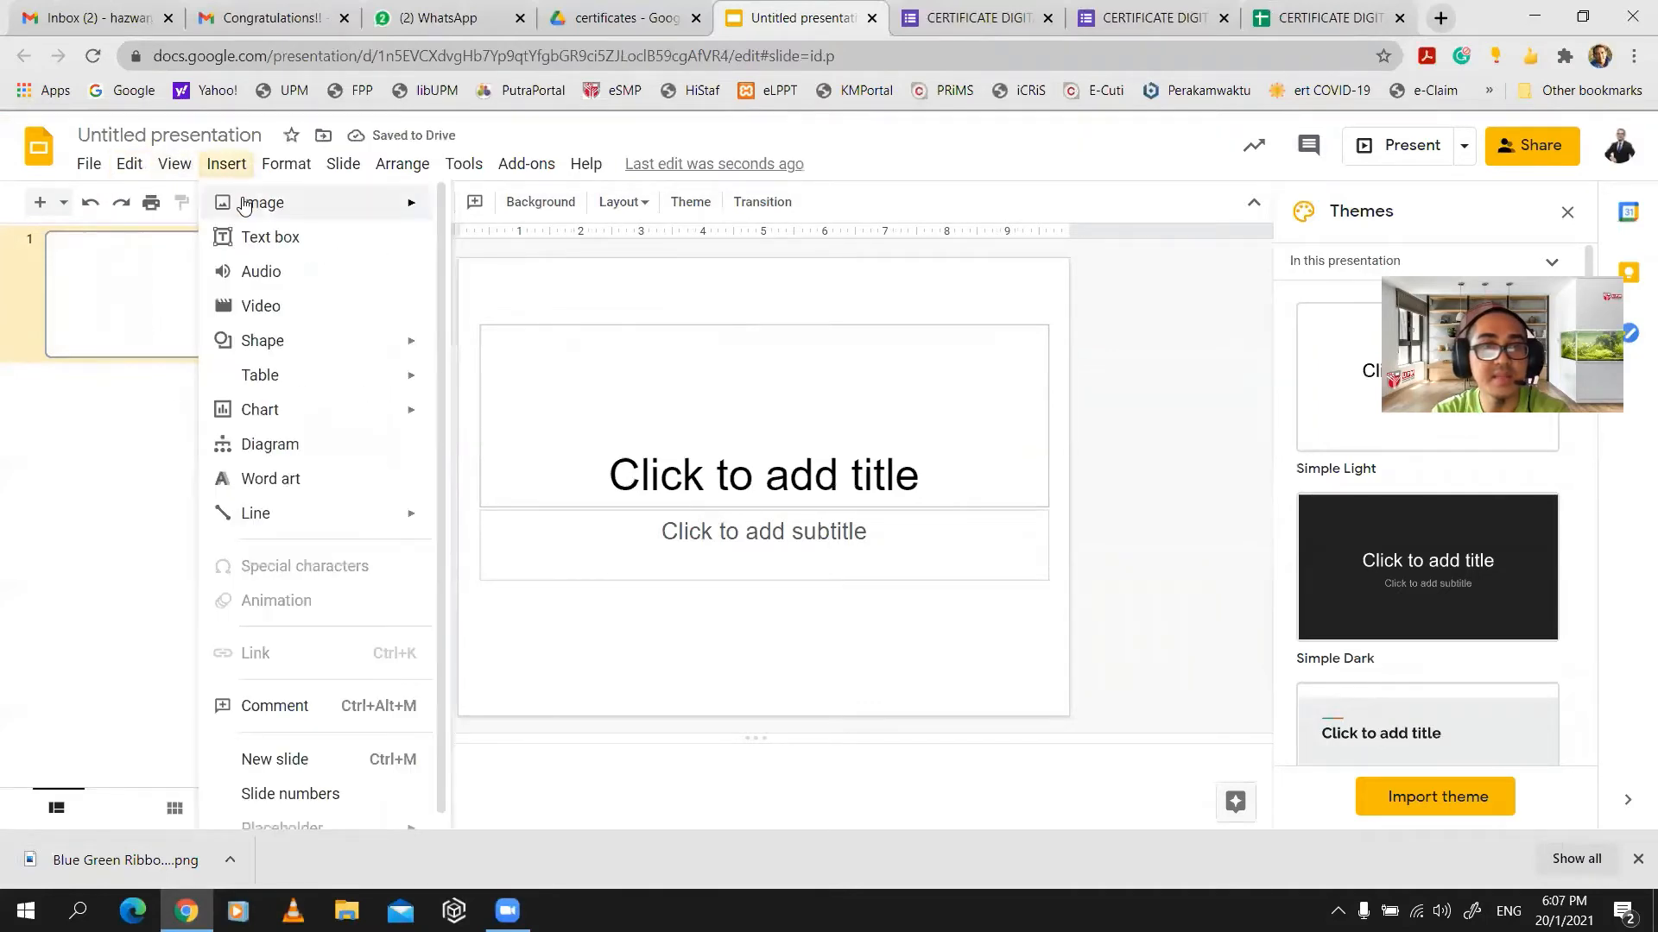
mouse_move(363, 204)
left_click(525, 212)
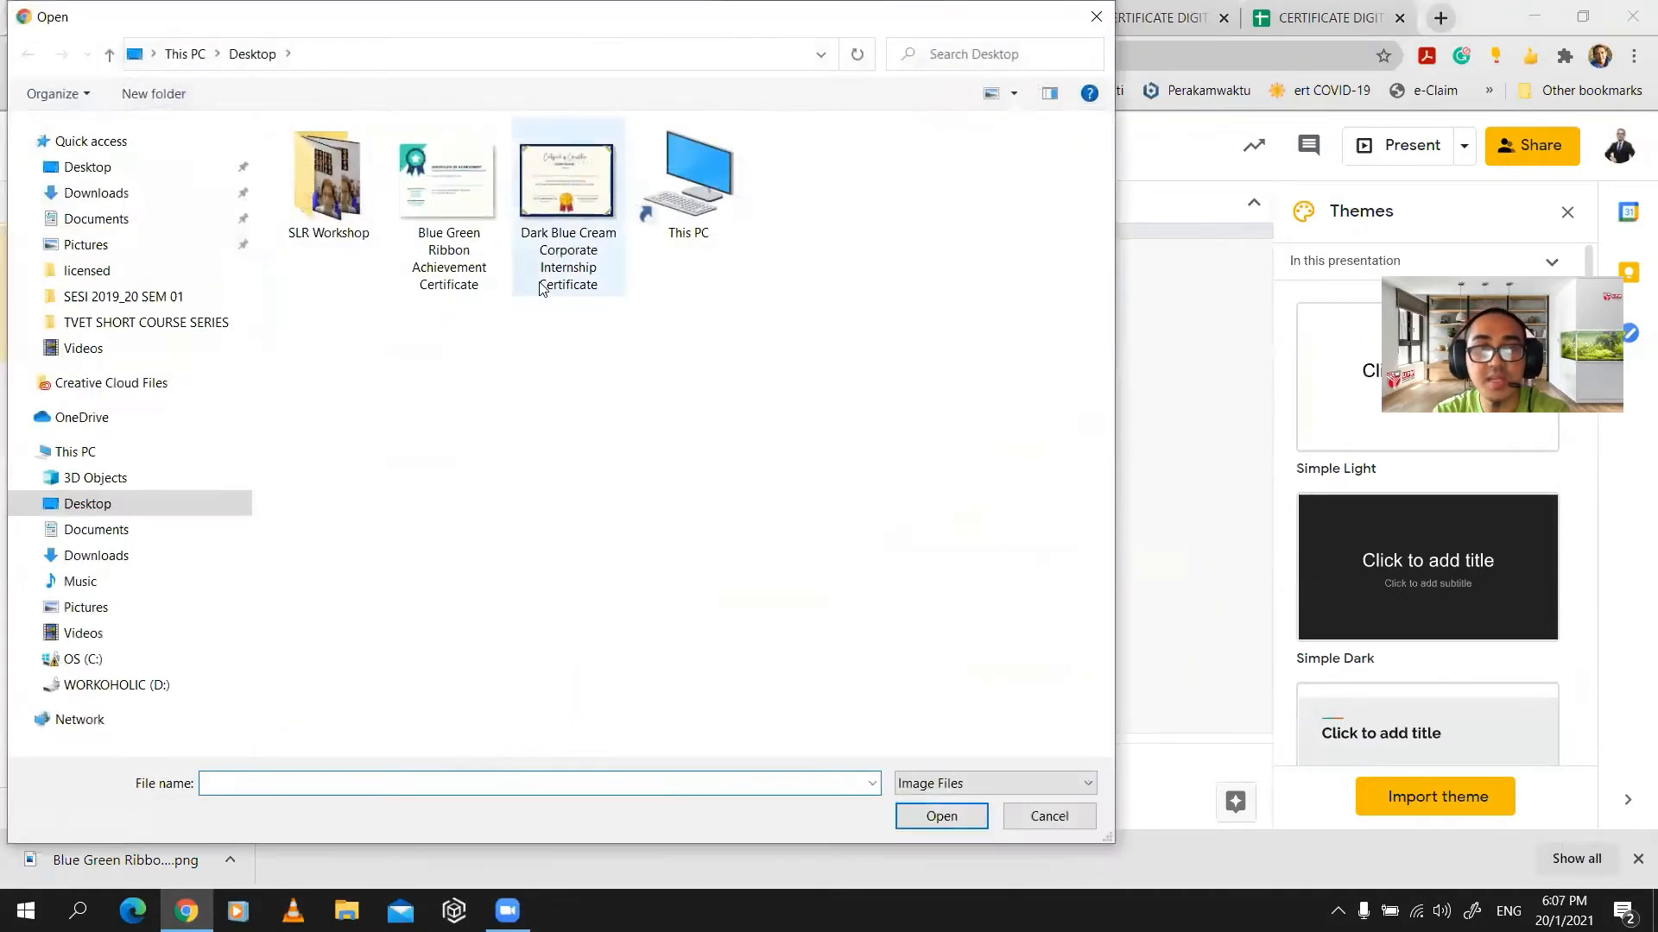
double_click(451, 213)
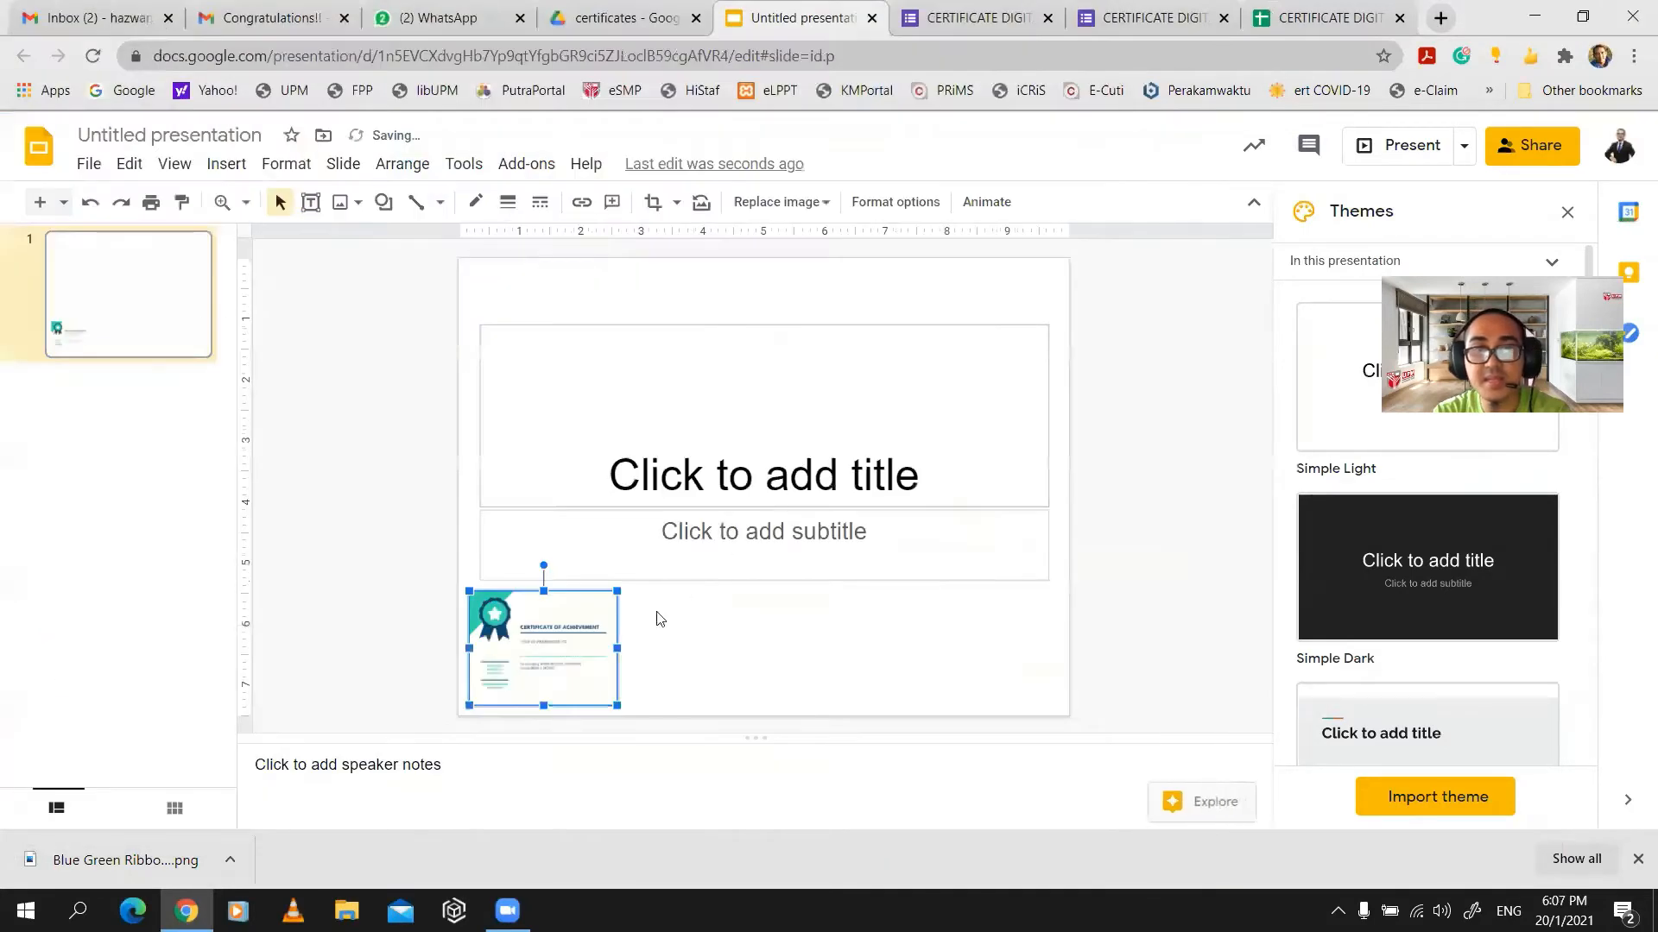
left_click_drag(567, 619, 1070, 285)
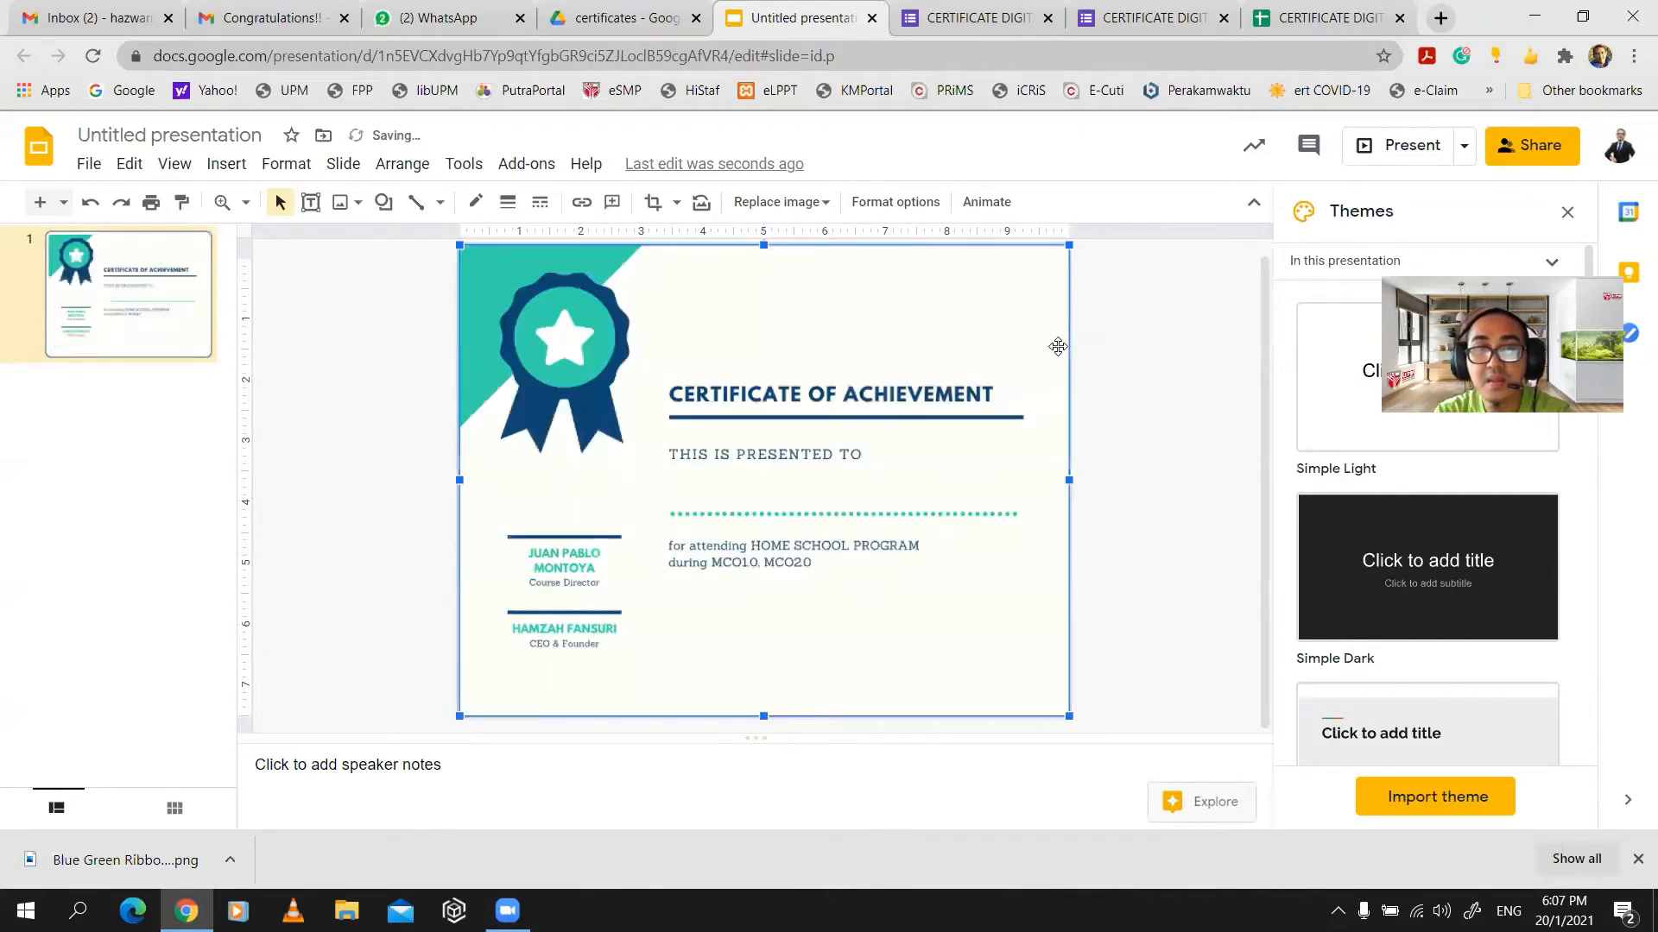
left_click(1150, 394)
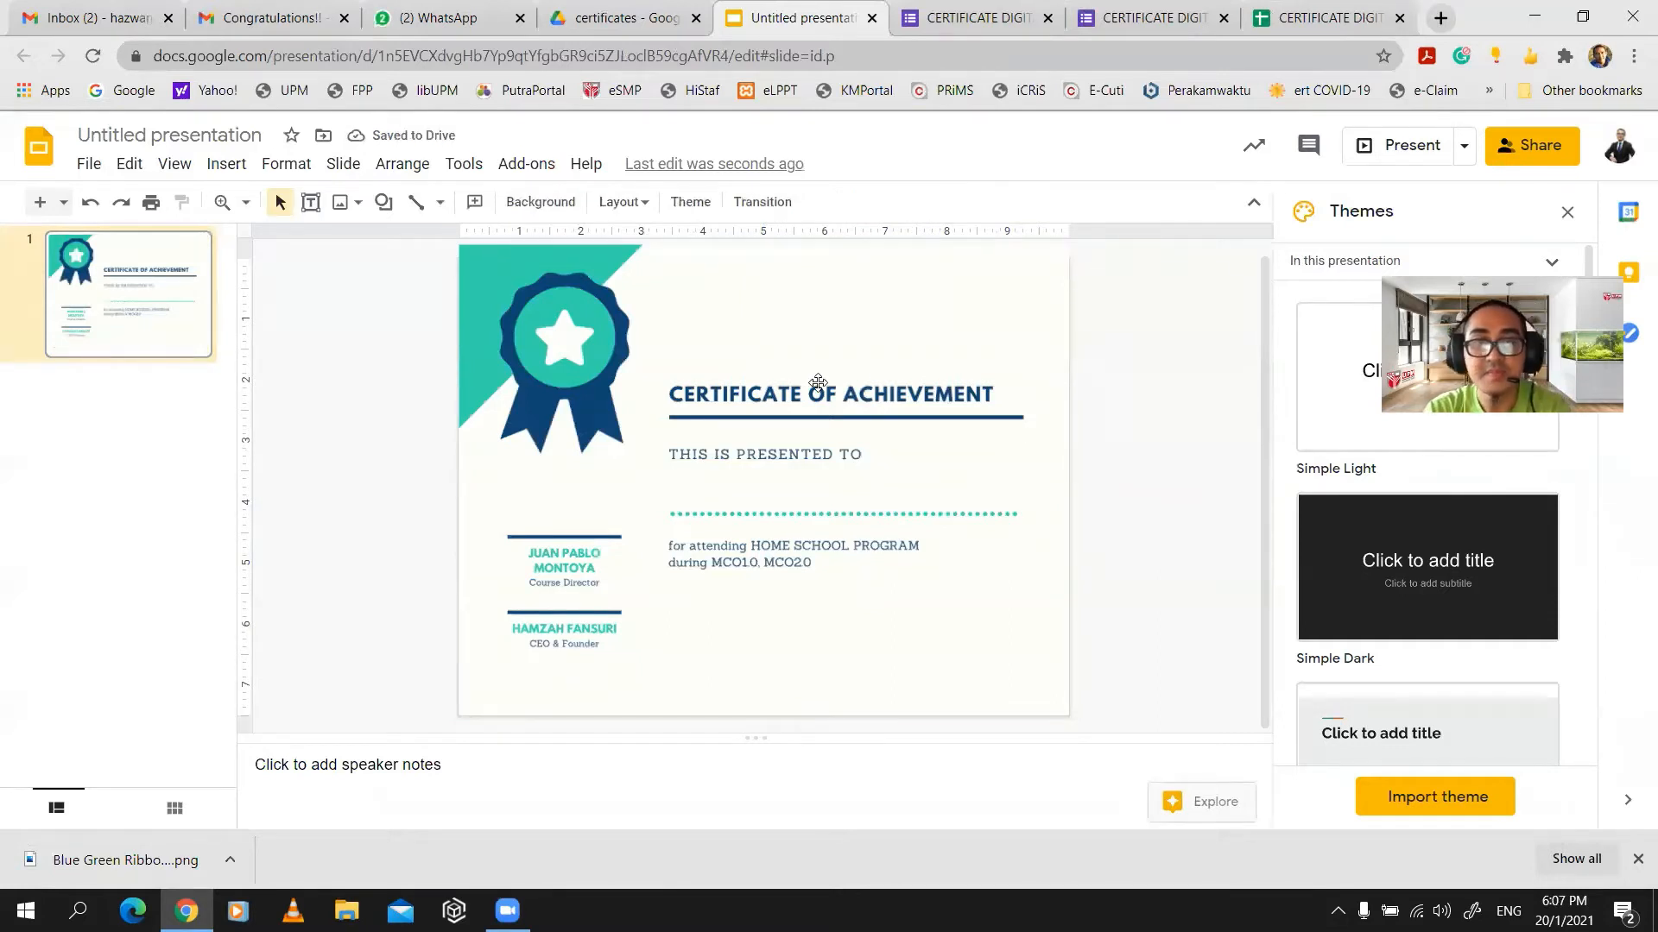
left_click(738, 329)
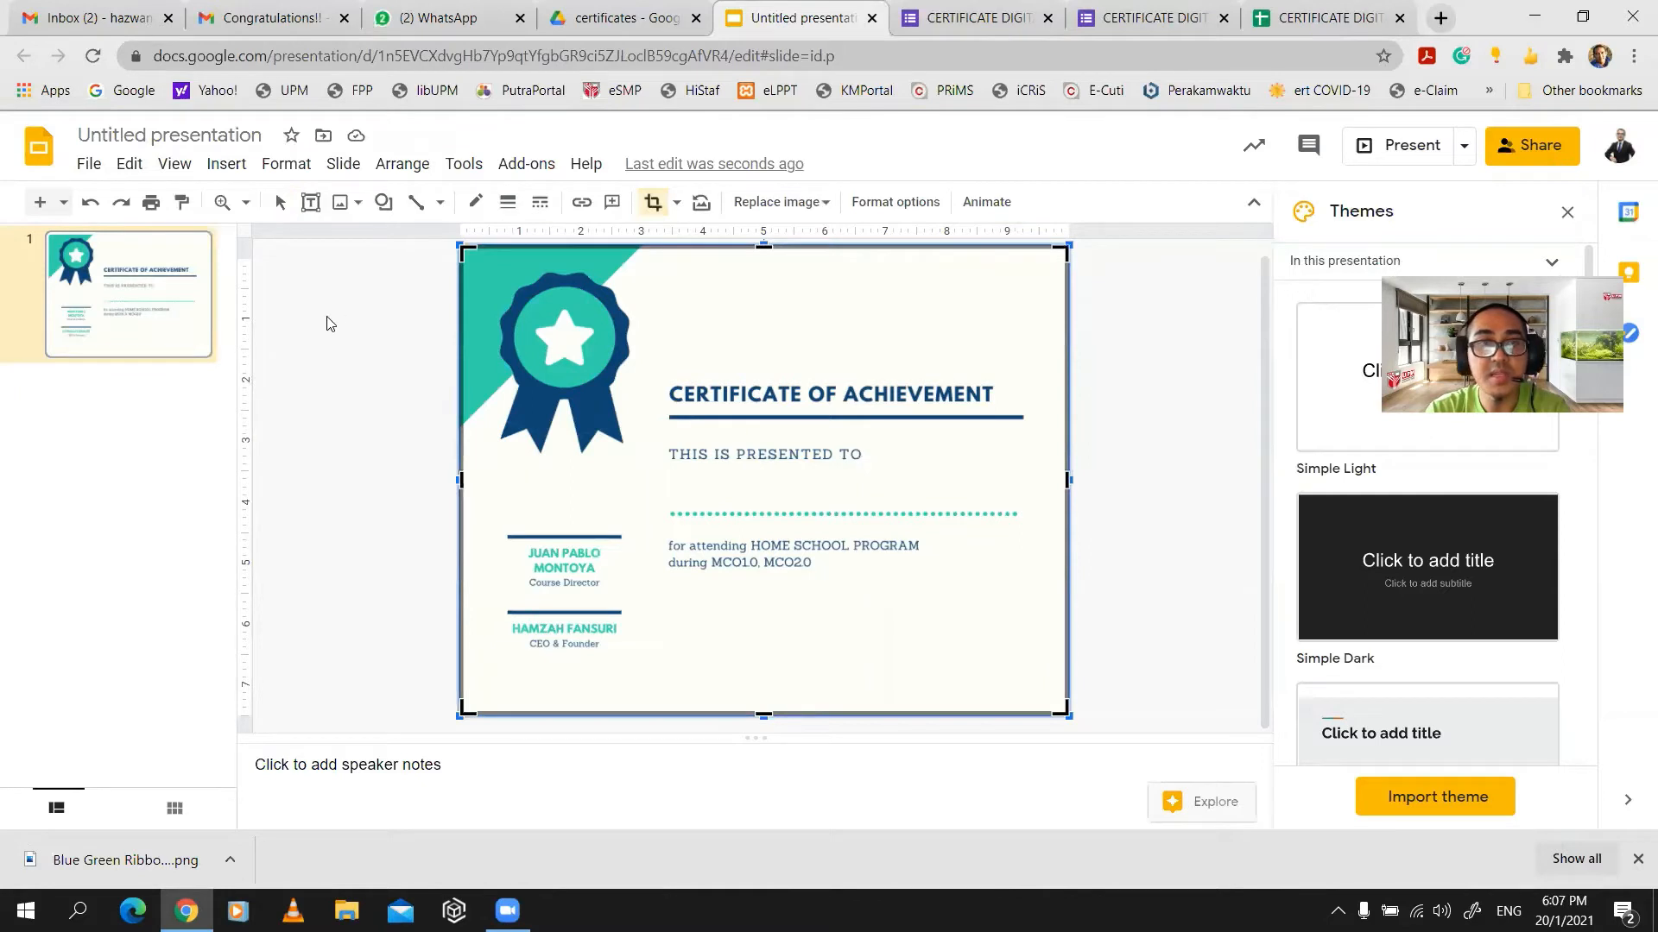
- Draw an Oswald-font text box just above the dotted line under THIS IS PRESENTED TO
left_click(226, 165)
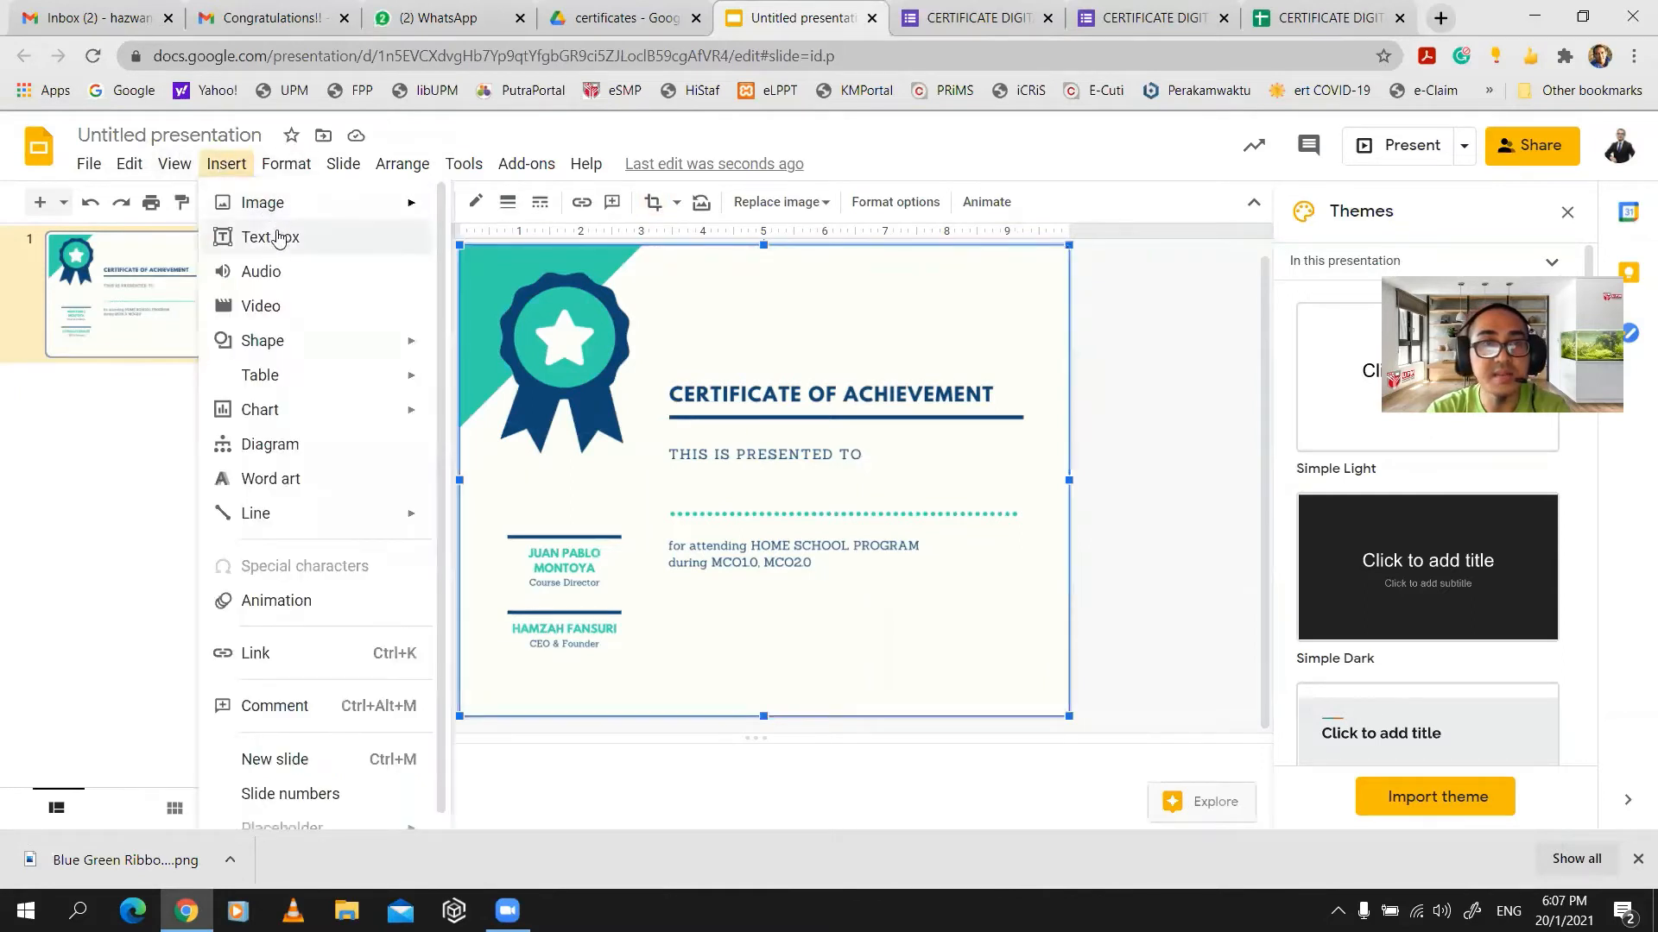
left_click(271, 237)
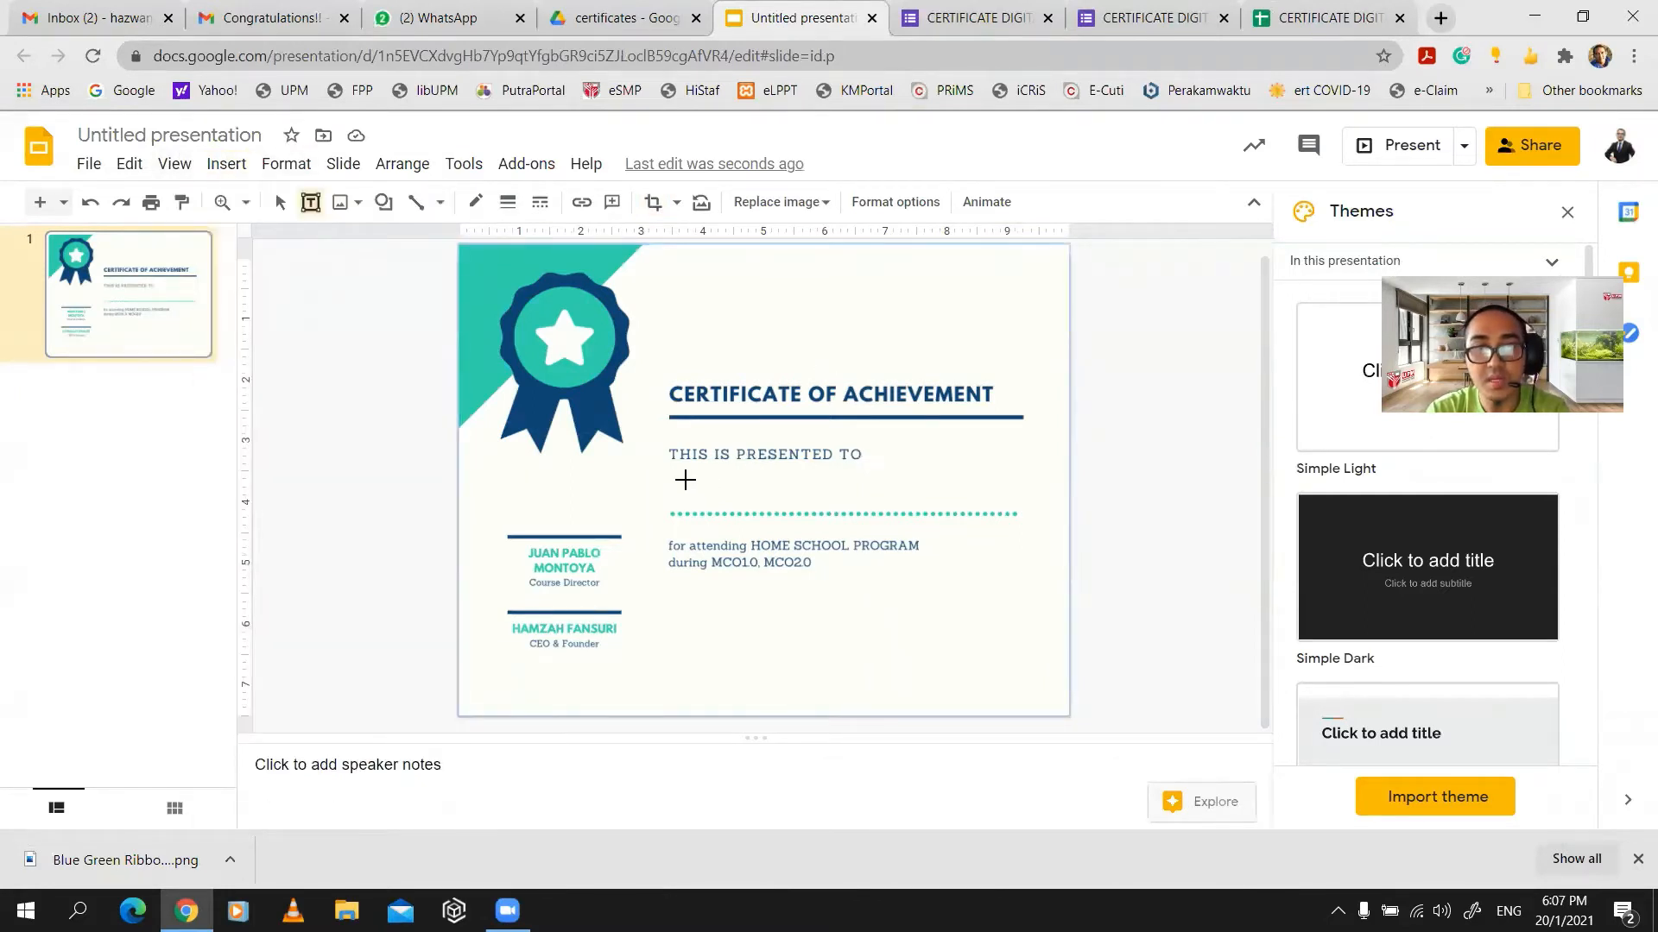
left_click_drag(685, 480, 1020, 506)
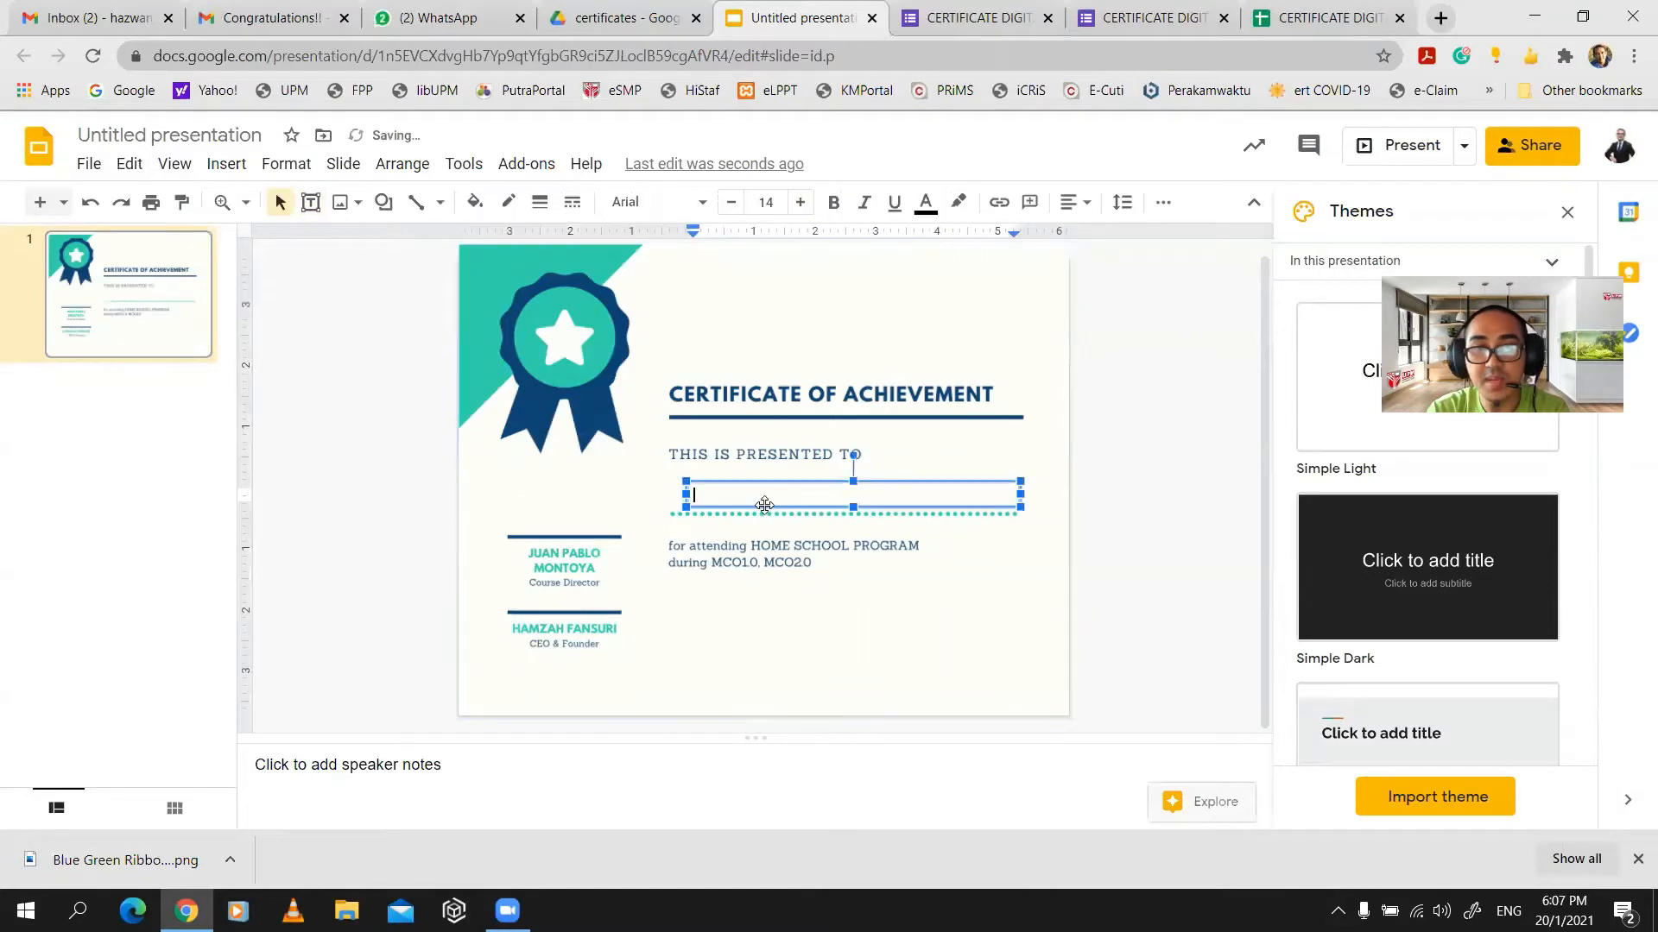
left_click_drag(686, 481, 674, 482)
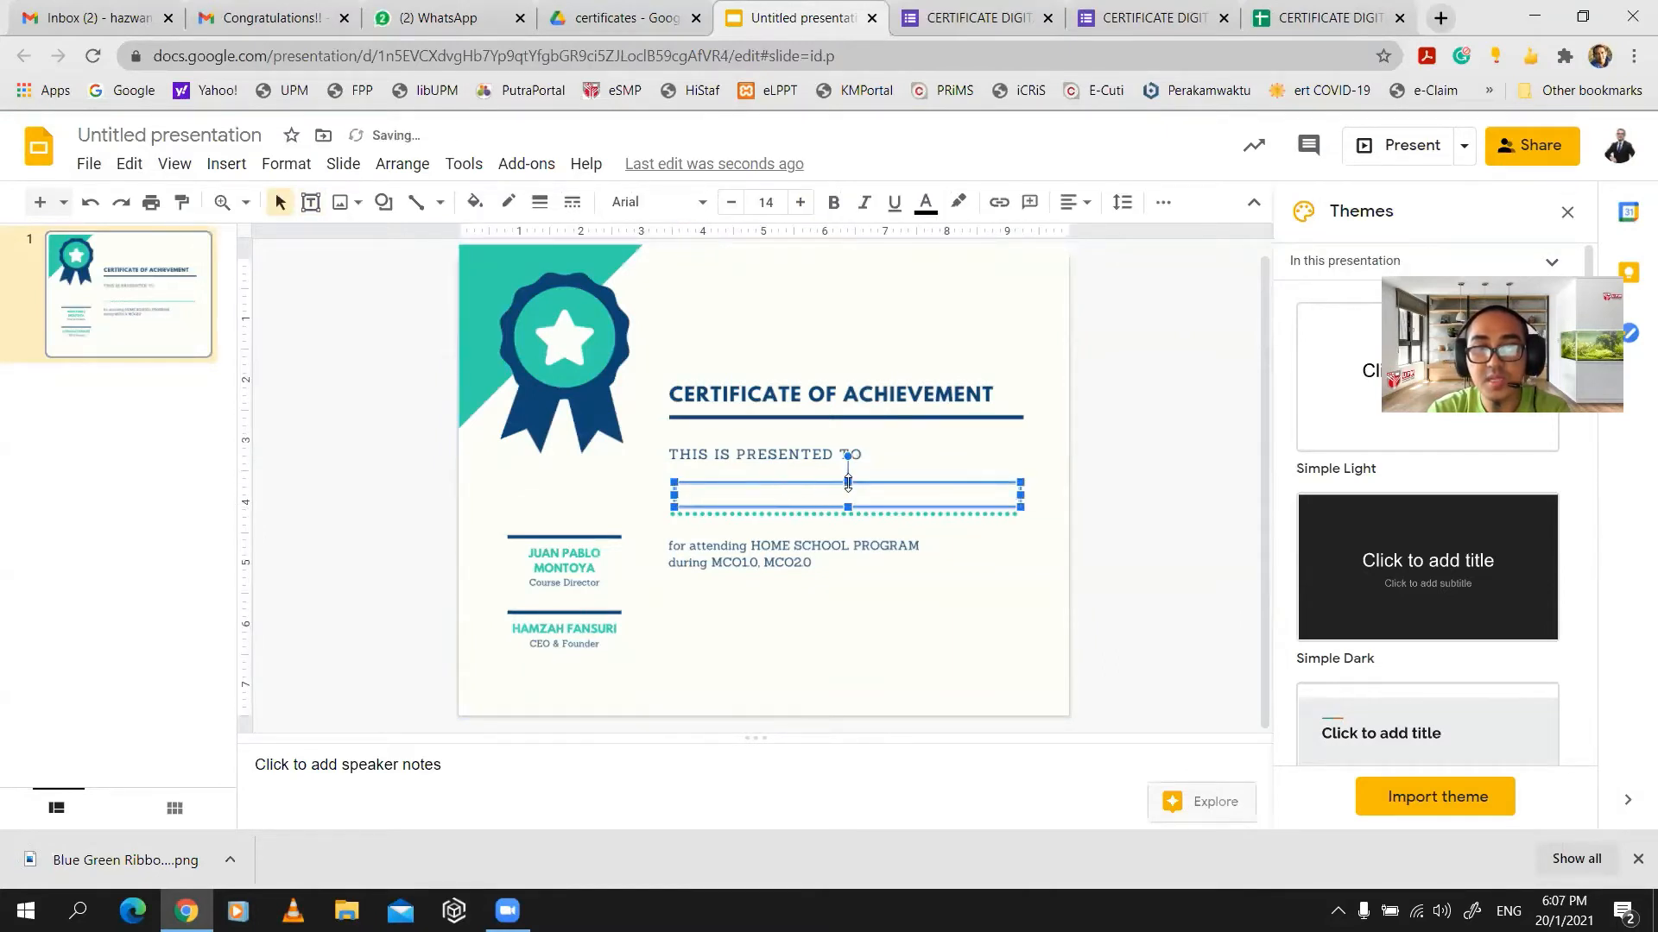
left_click_drag(848, 481, 848, 471)
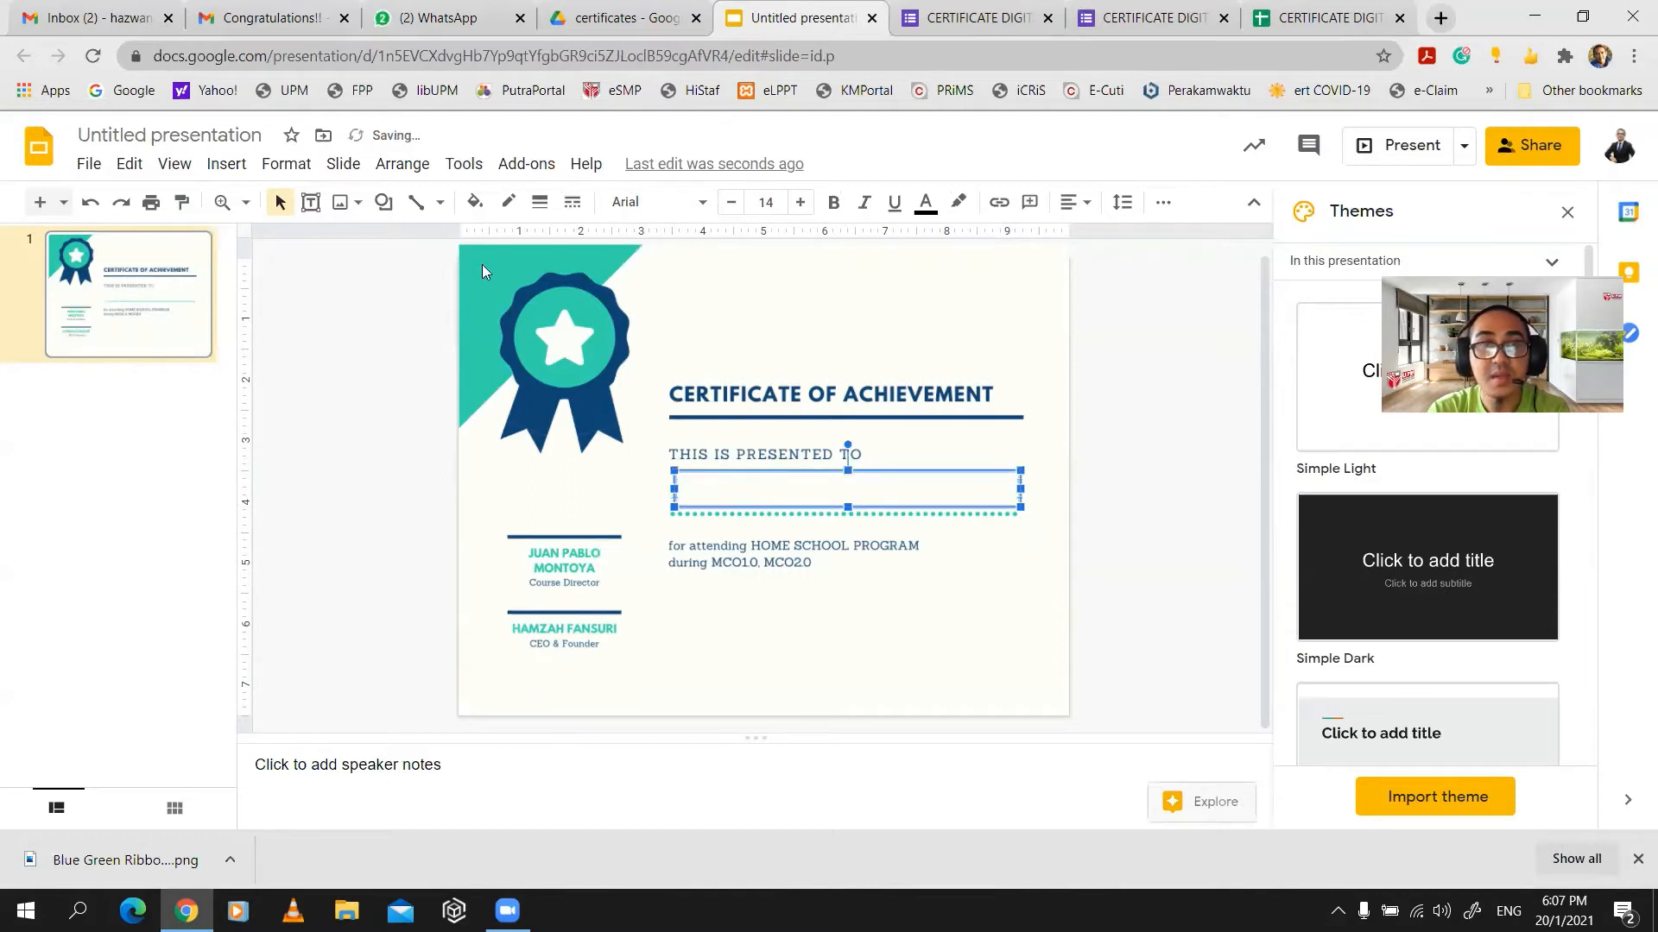
left_click(693, 202)
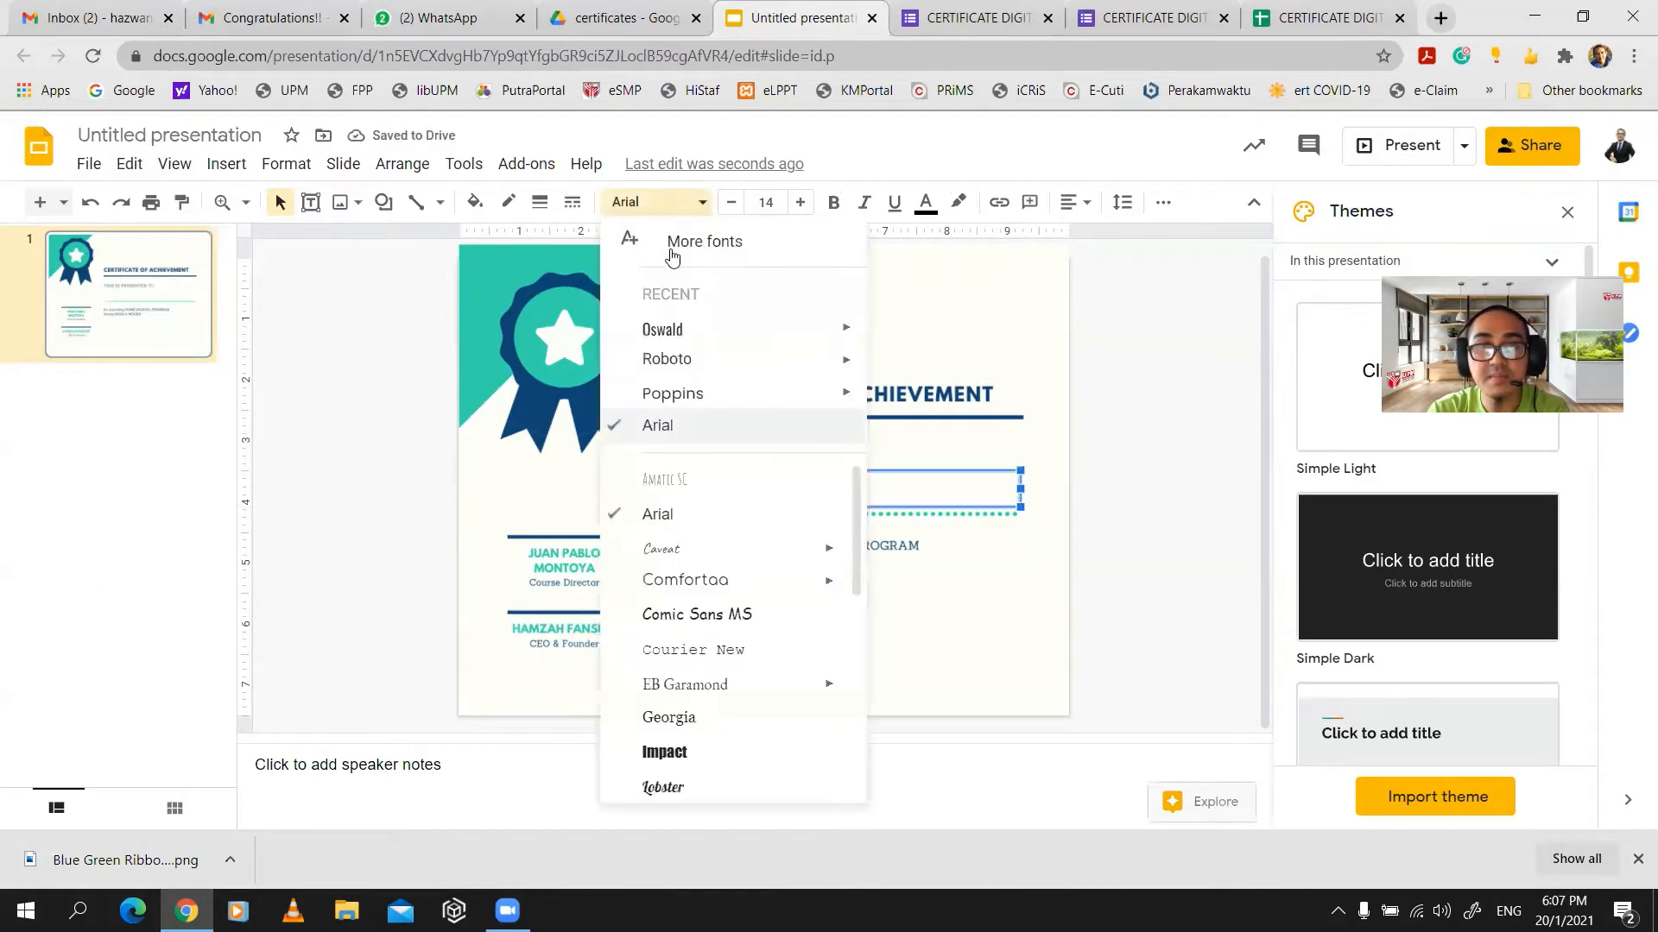
left_click(680, 333)
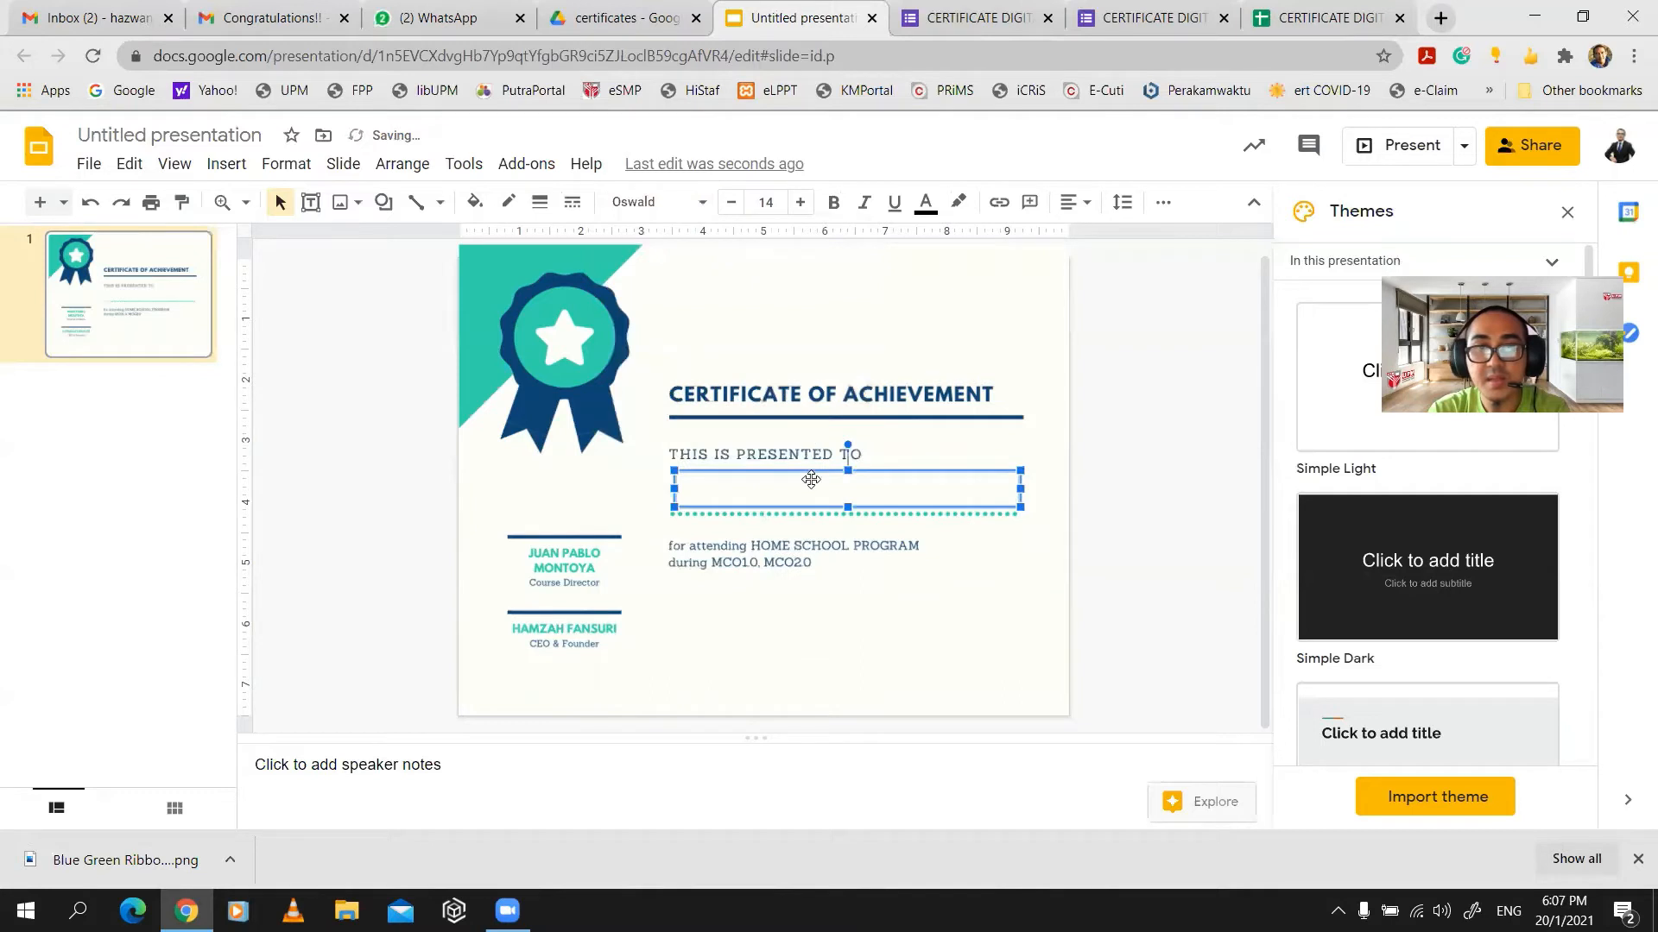
left_click(779, 494)
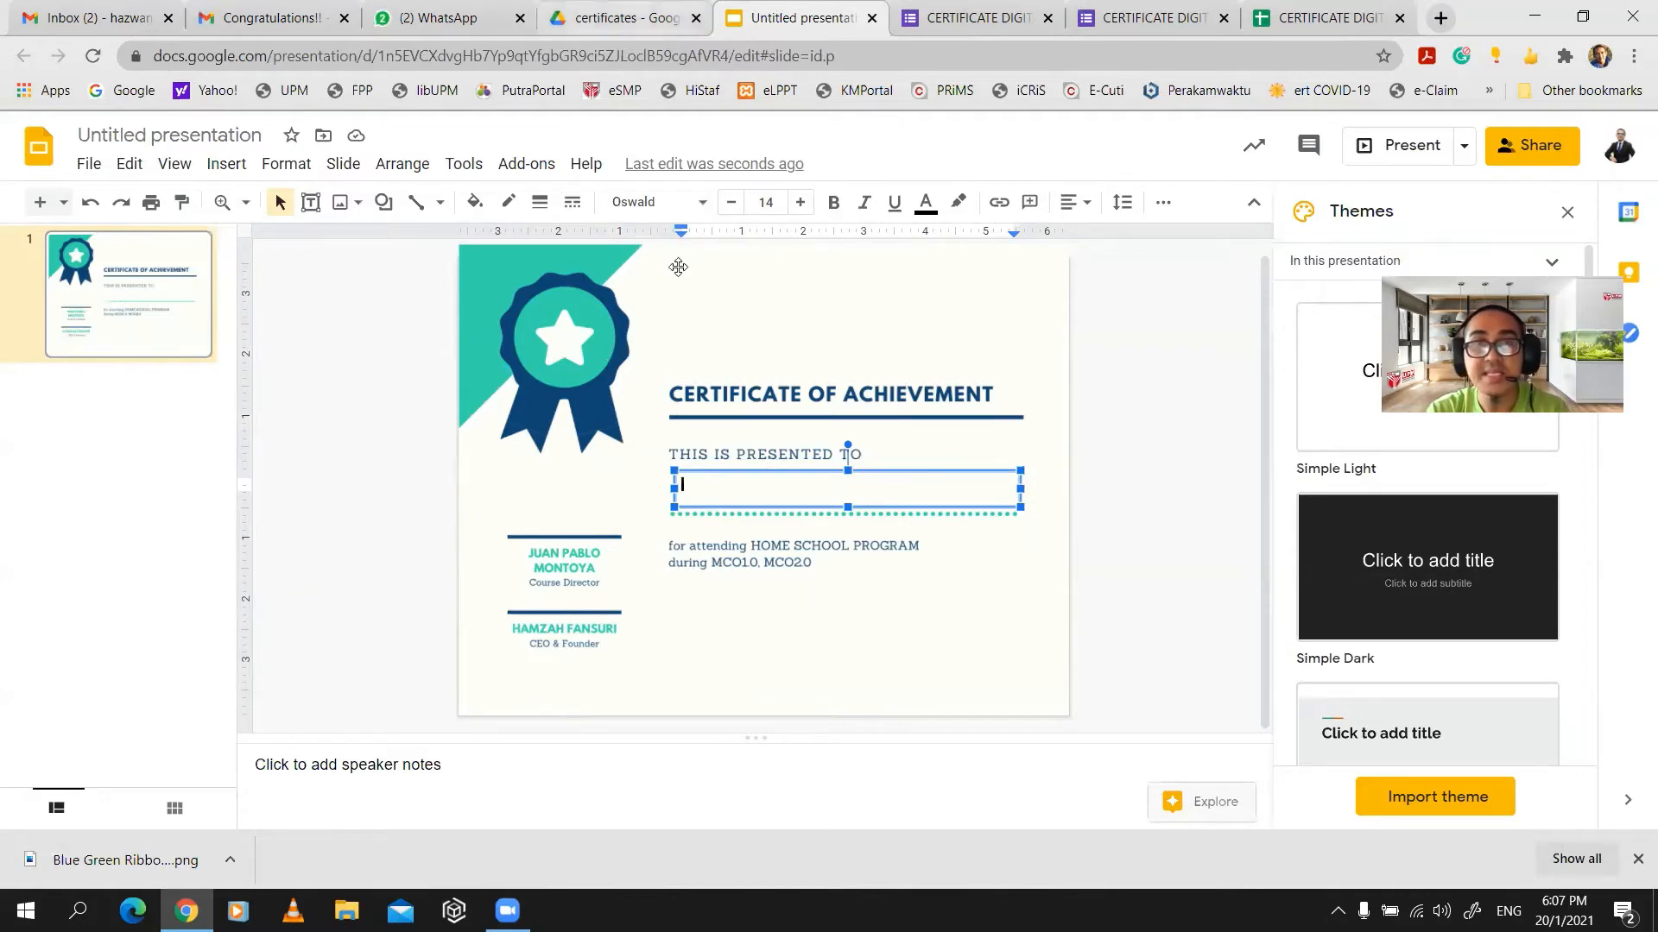
left_click(617, 17)
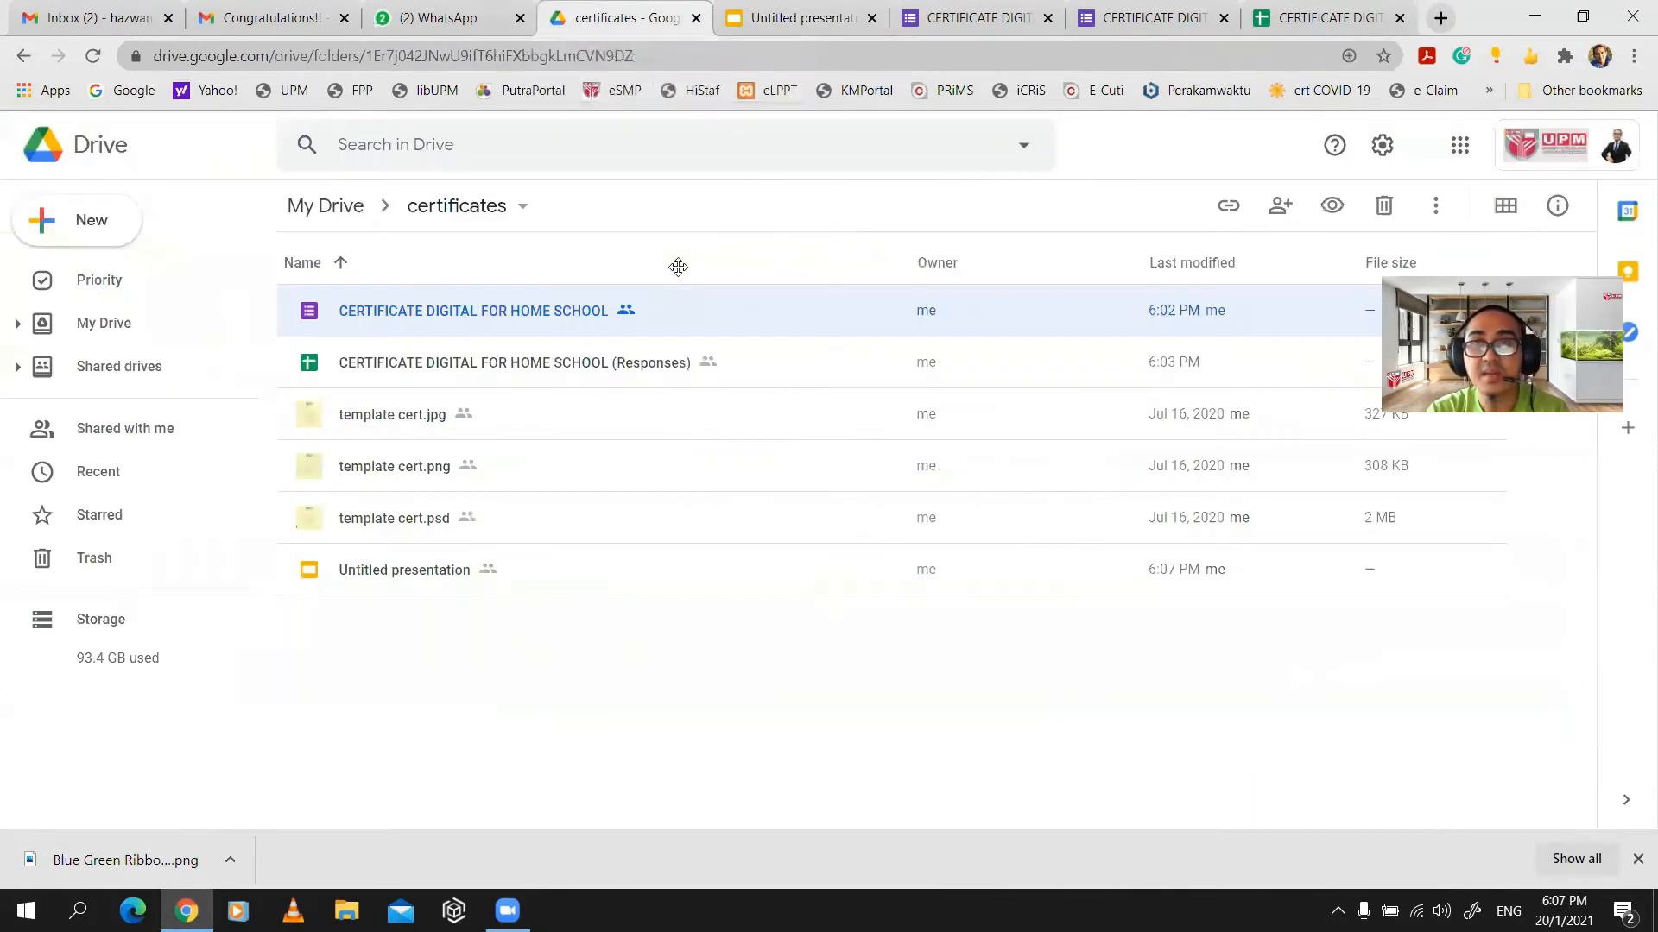
- Look up the exact NAMA (Name) question title in the form's Questions view
left_click(1339, 21)
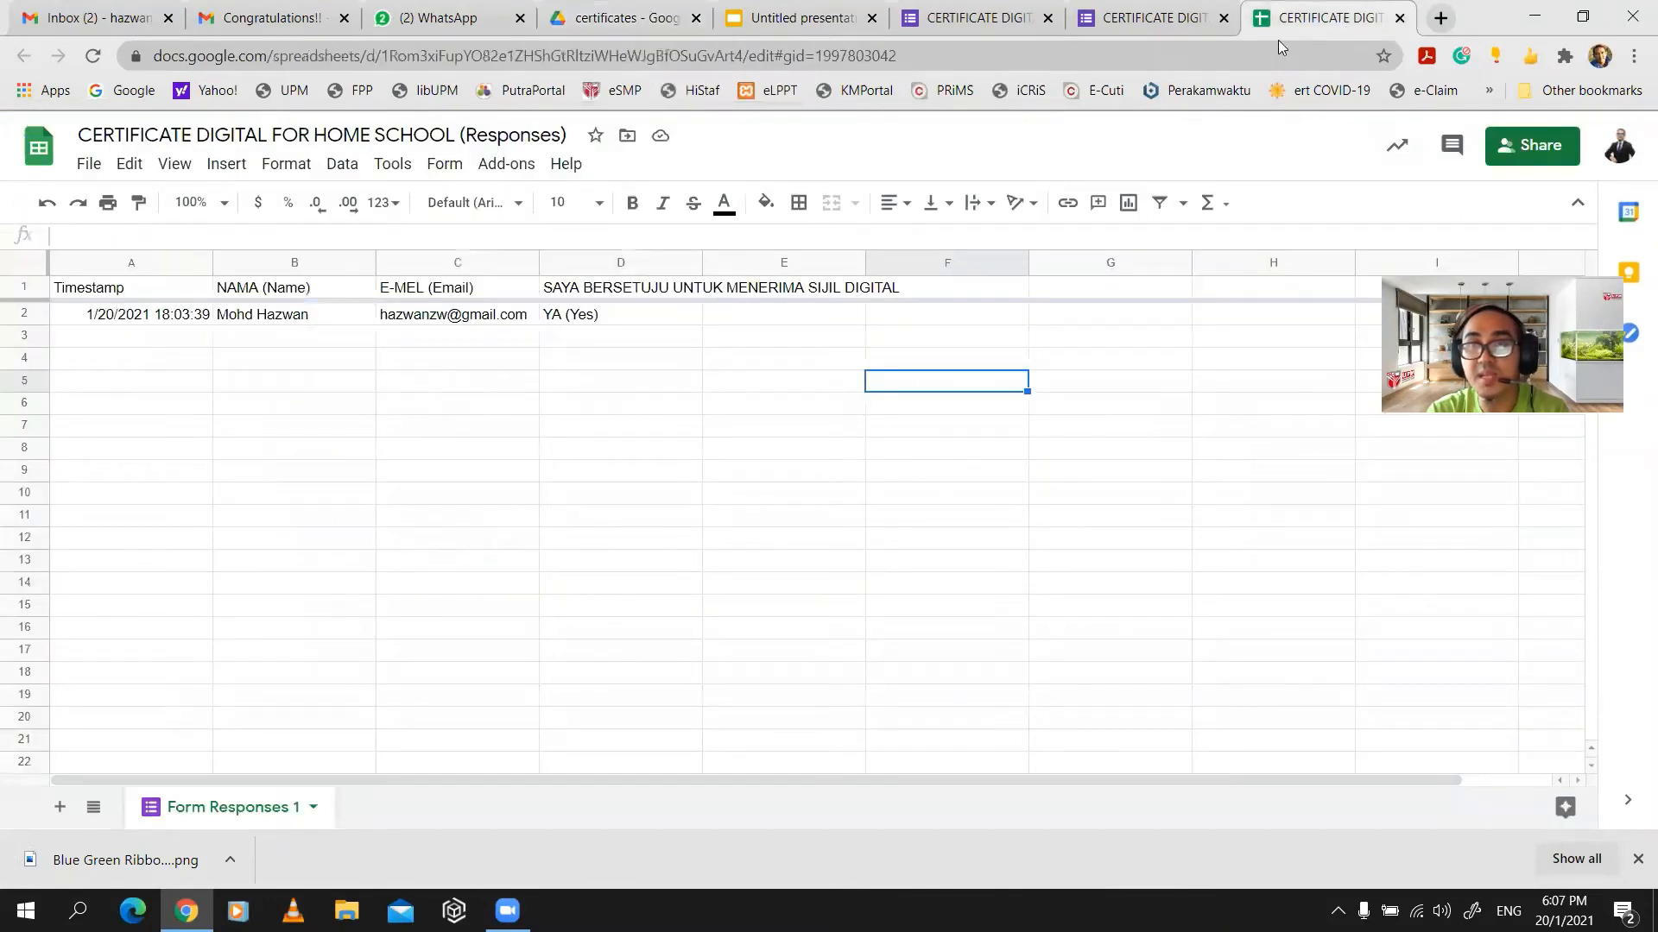
left_click(1153, 18)
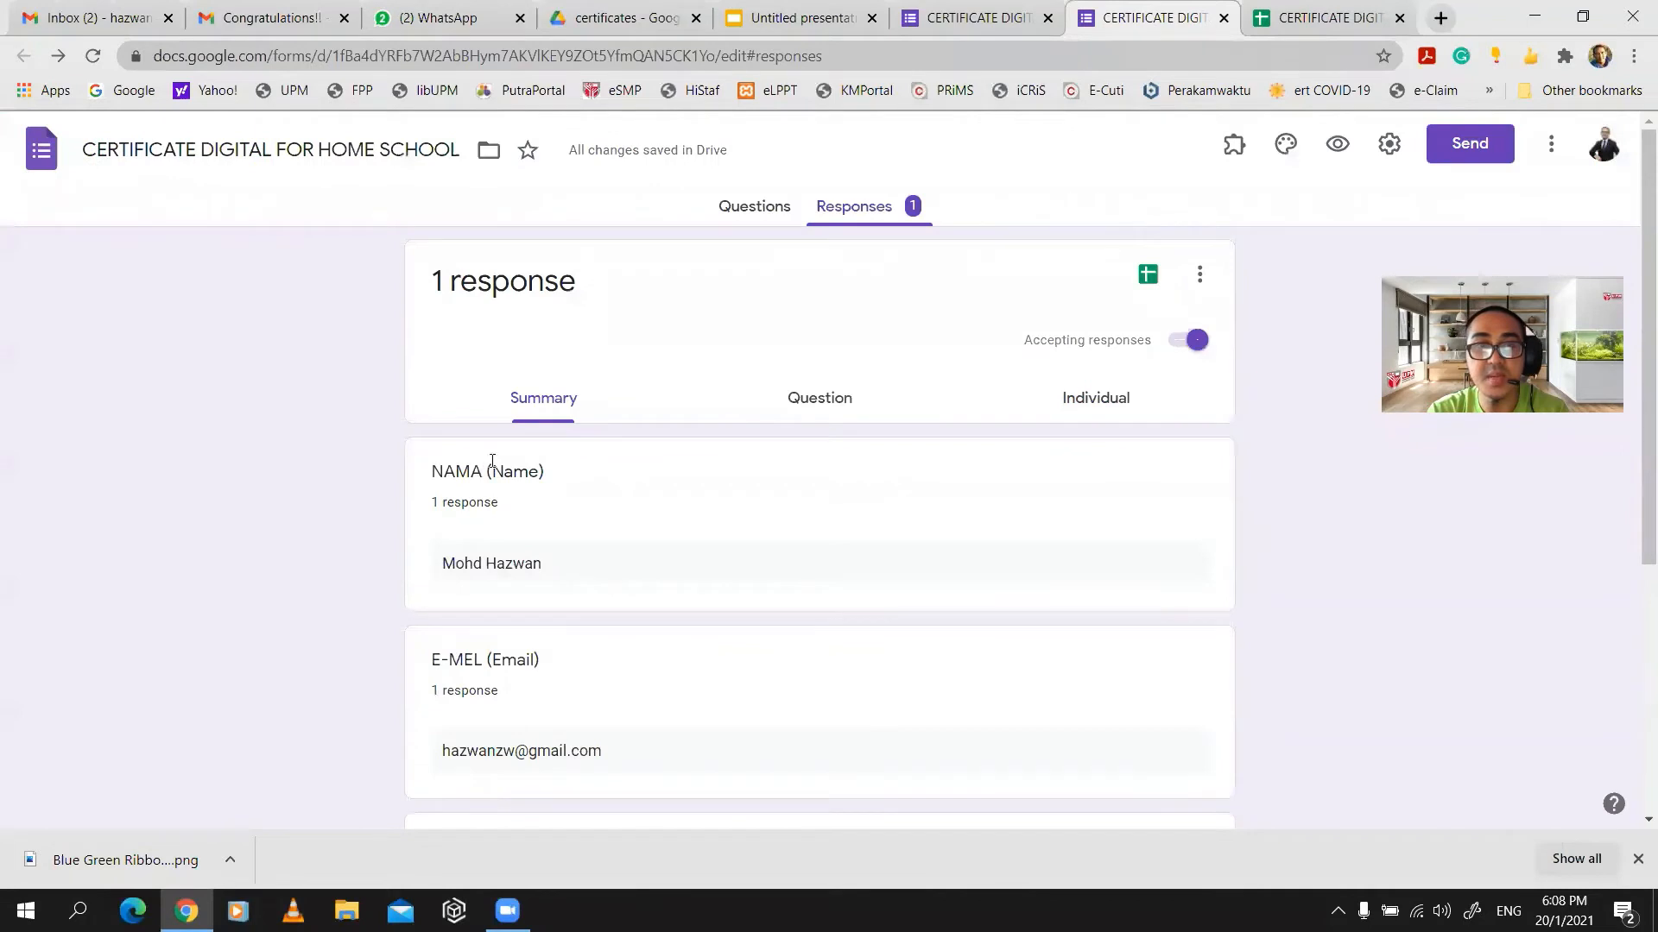
left_click(745, 210)
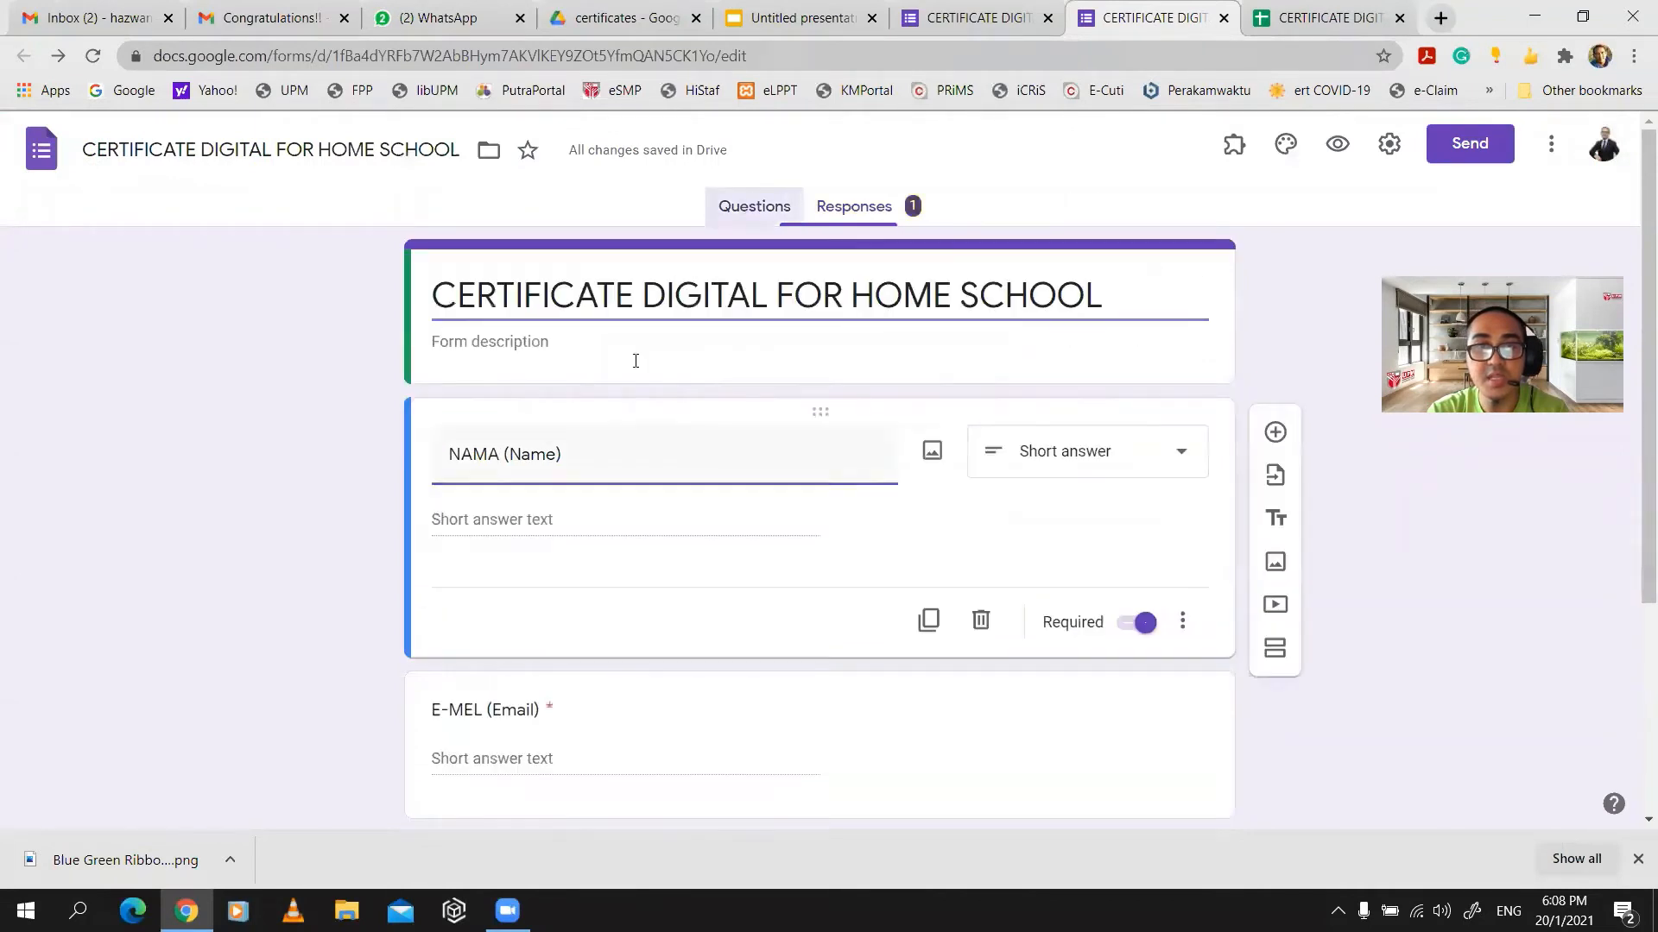
triple_click(516, 460)
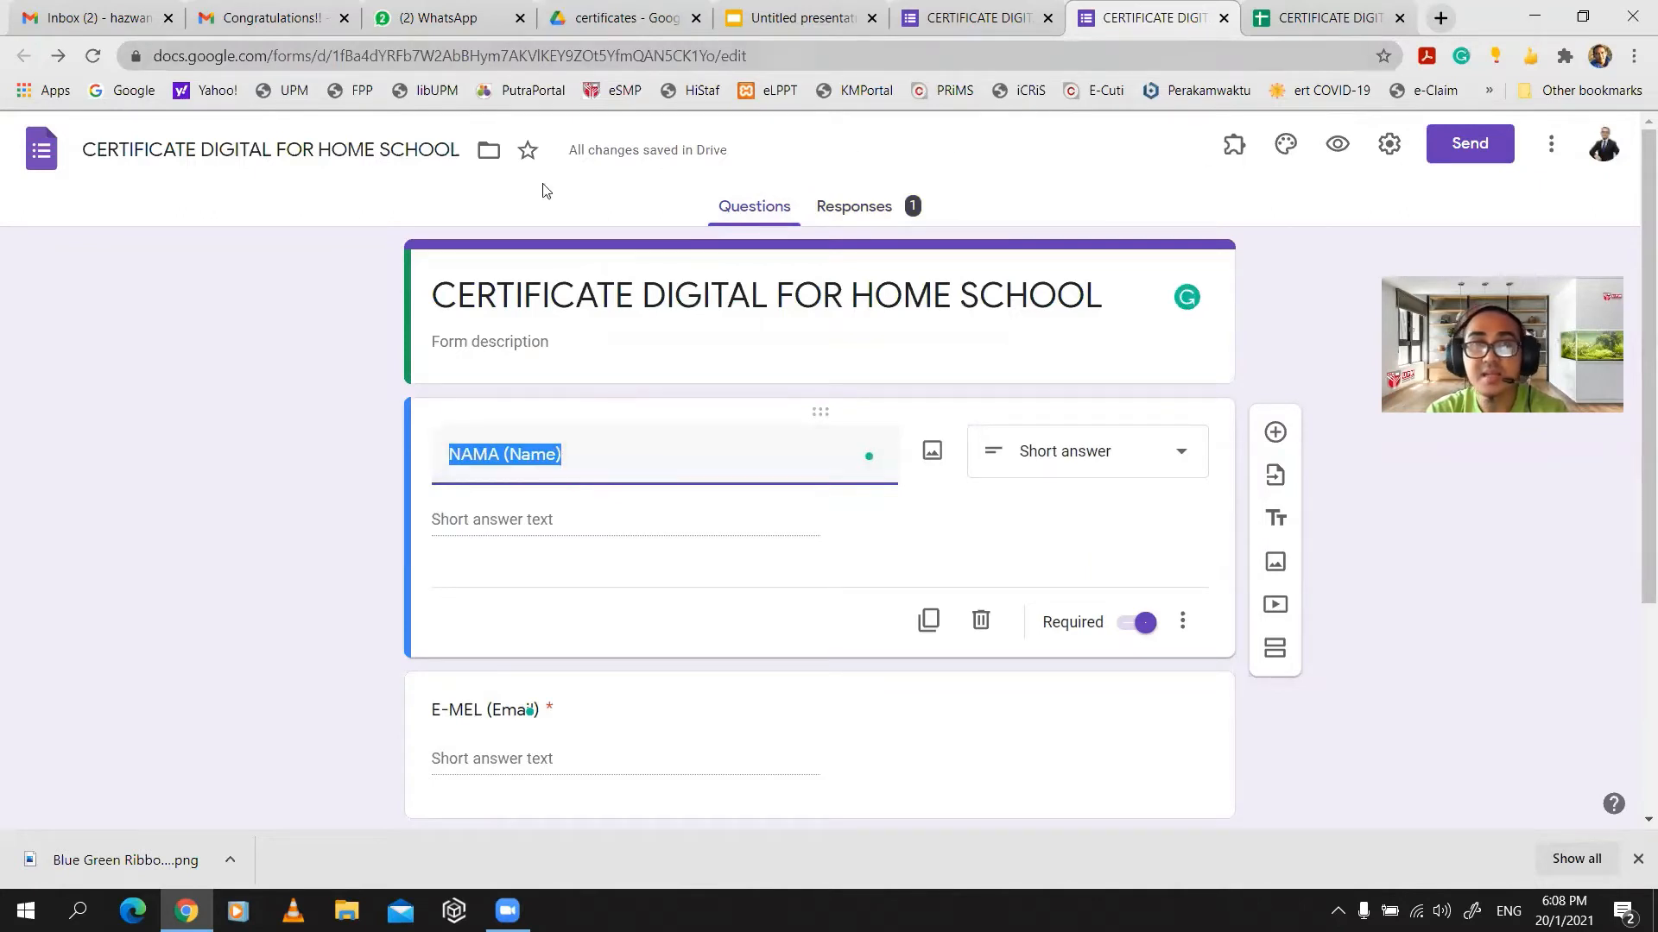
left_click(499, 34)
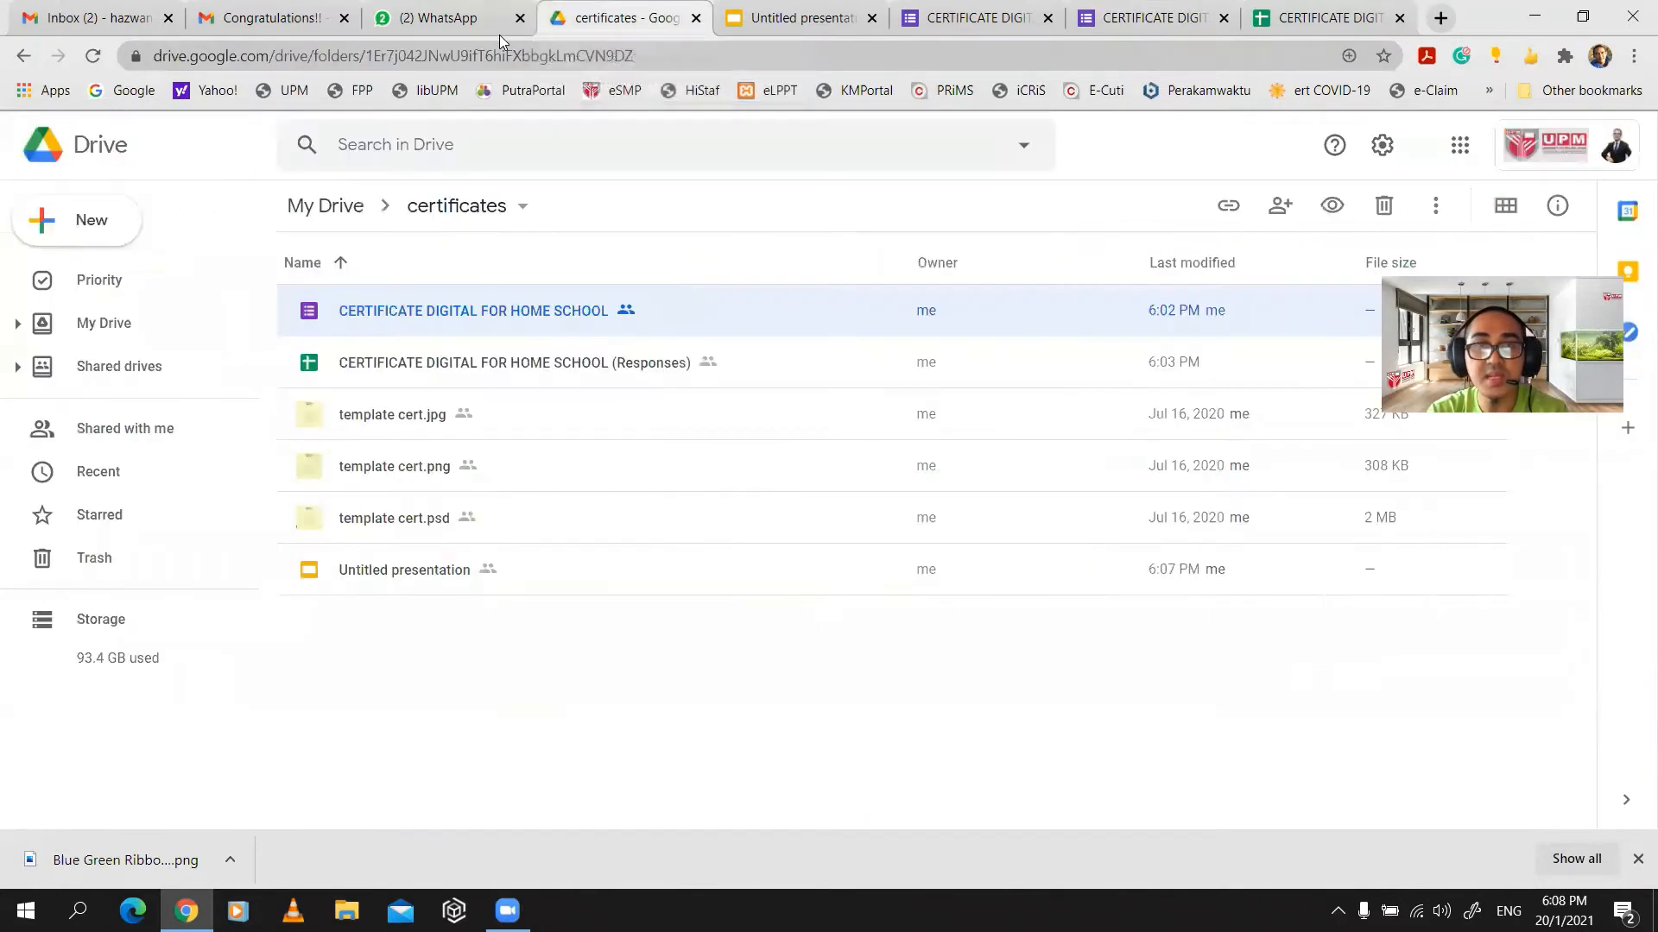
left_click(762, 34)
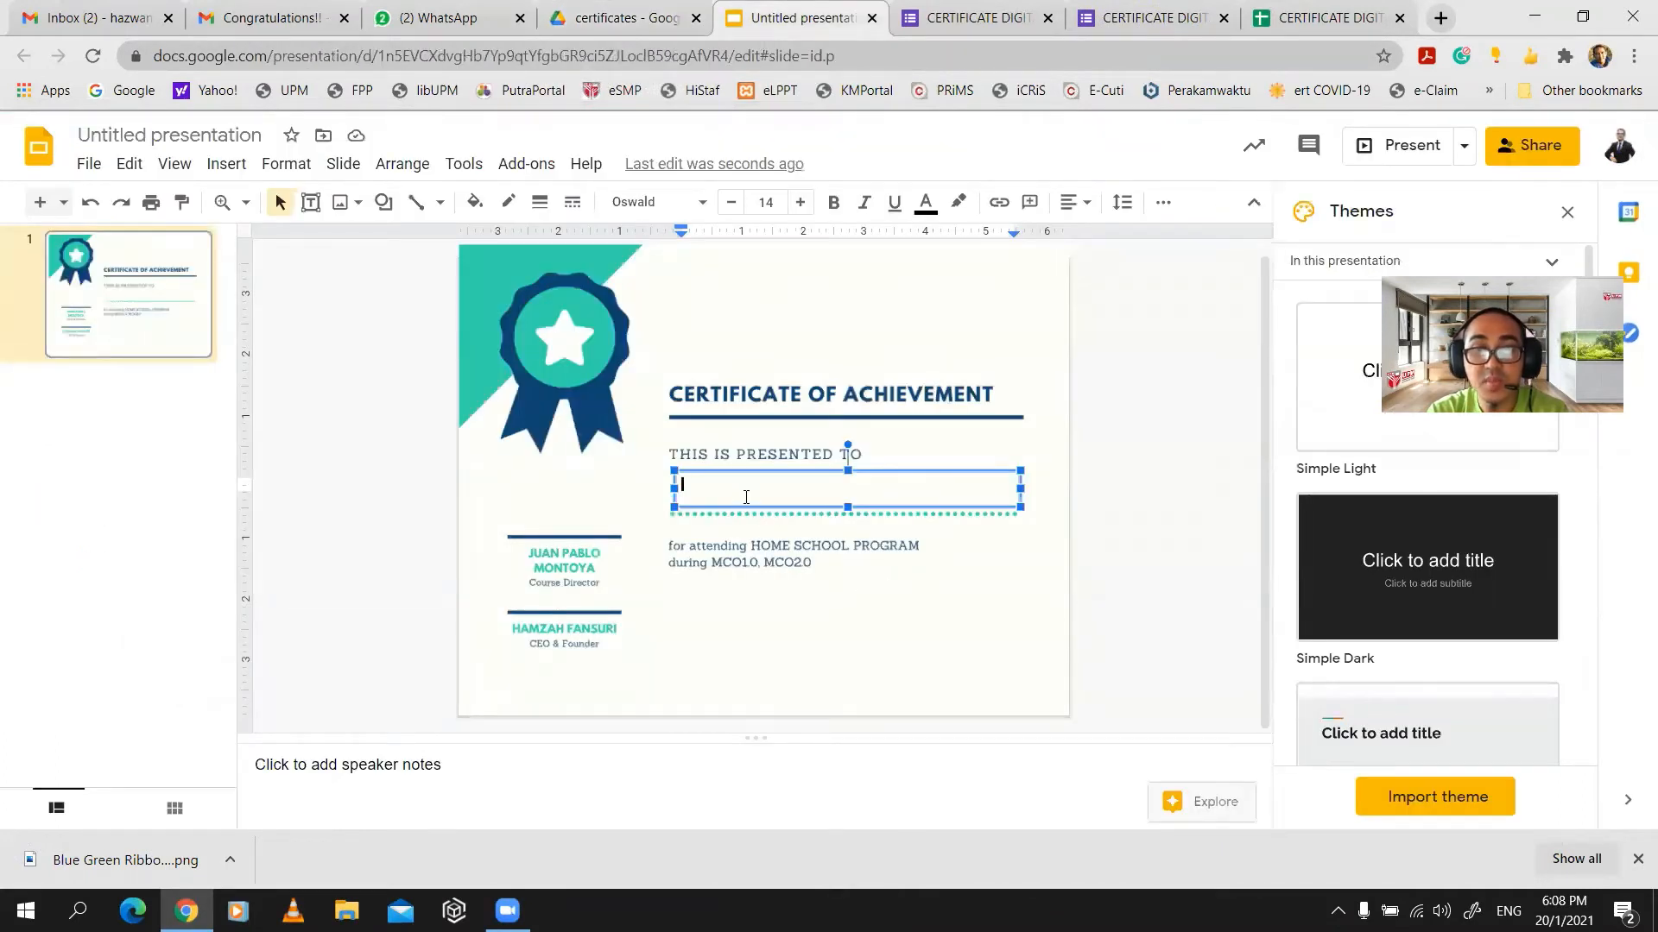
- Type the <<NAMA (Name)>> placeholder in the text box, bold it and set size 21
type("NAMA (Name)")
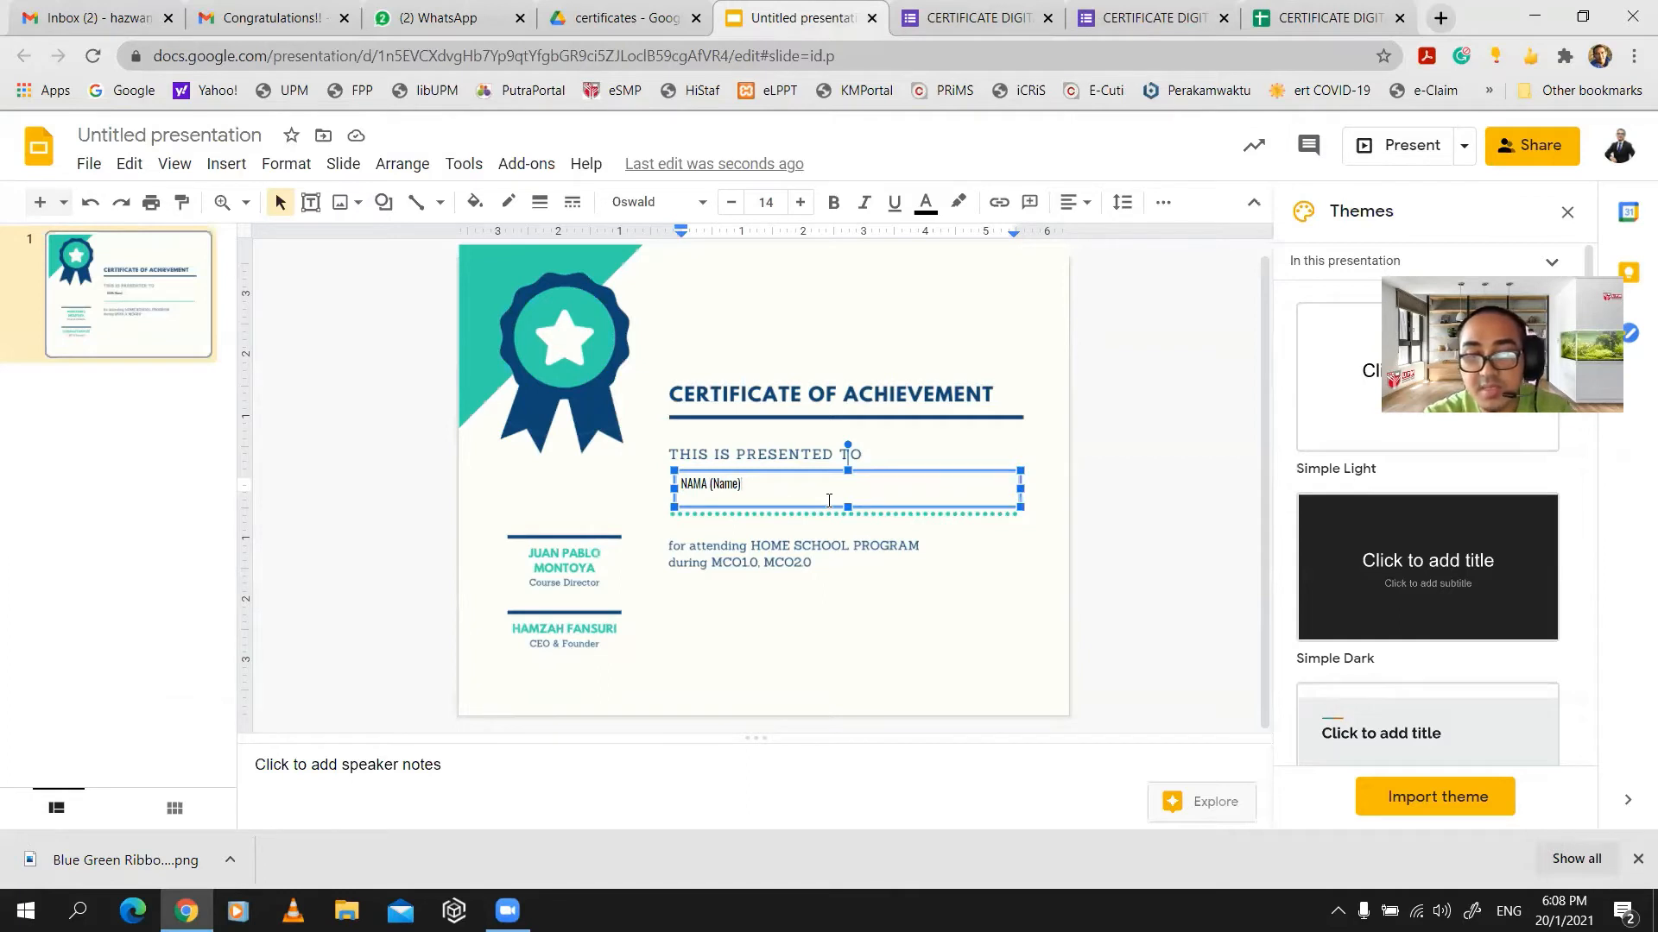
type(">>")
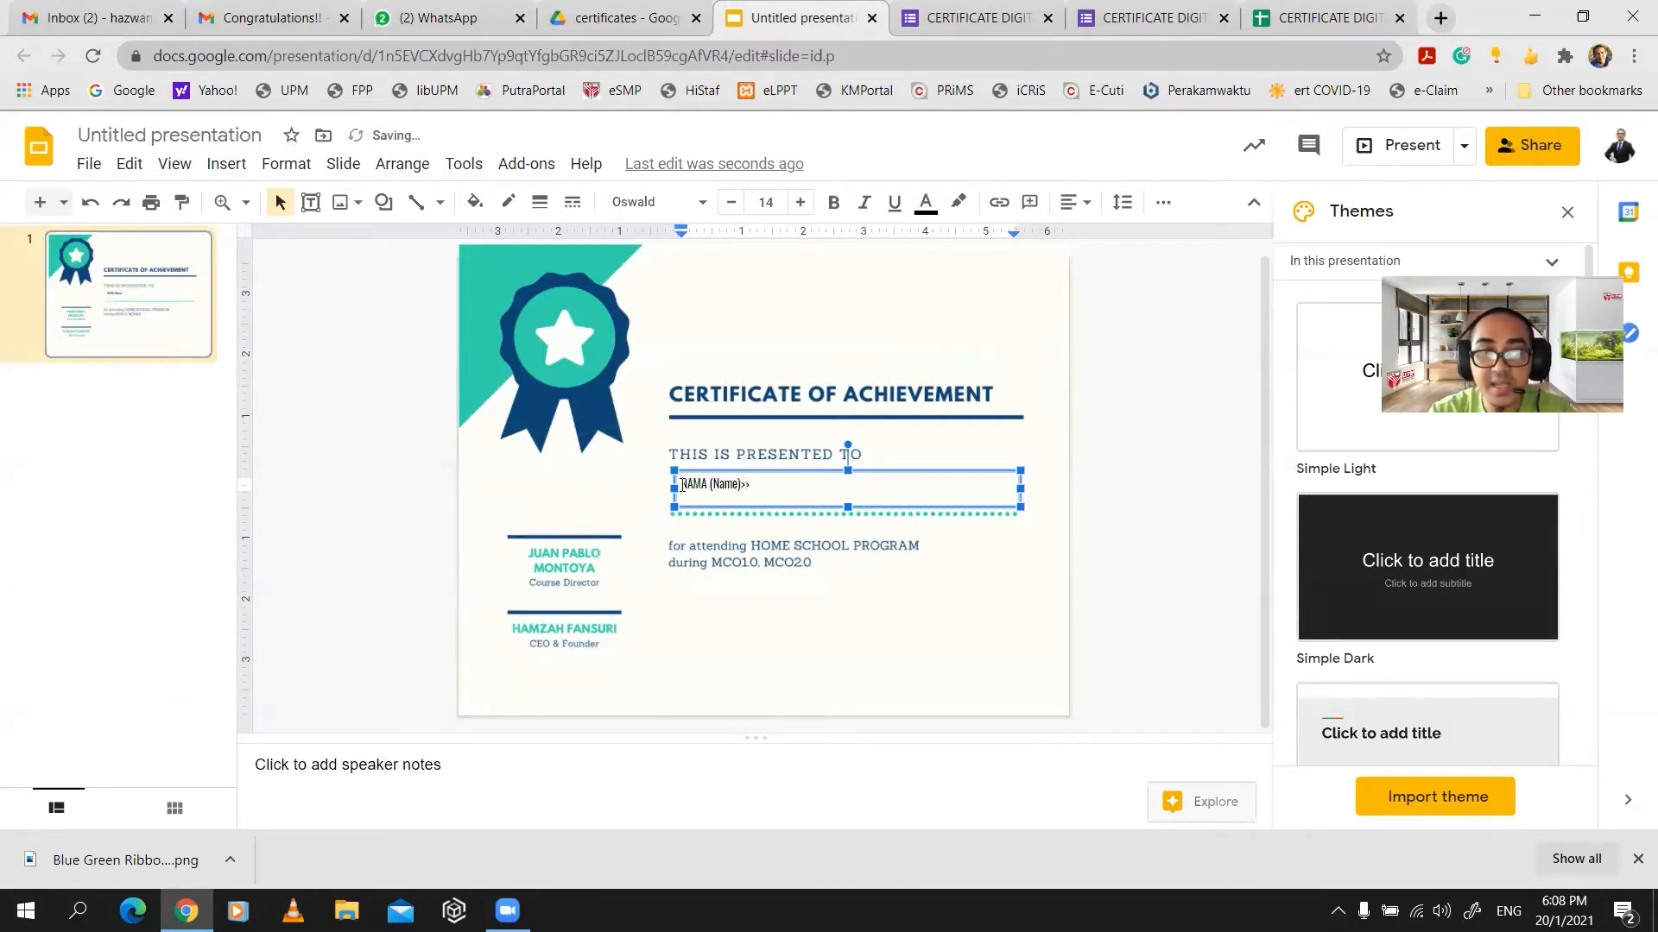
type("<<")
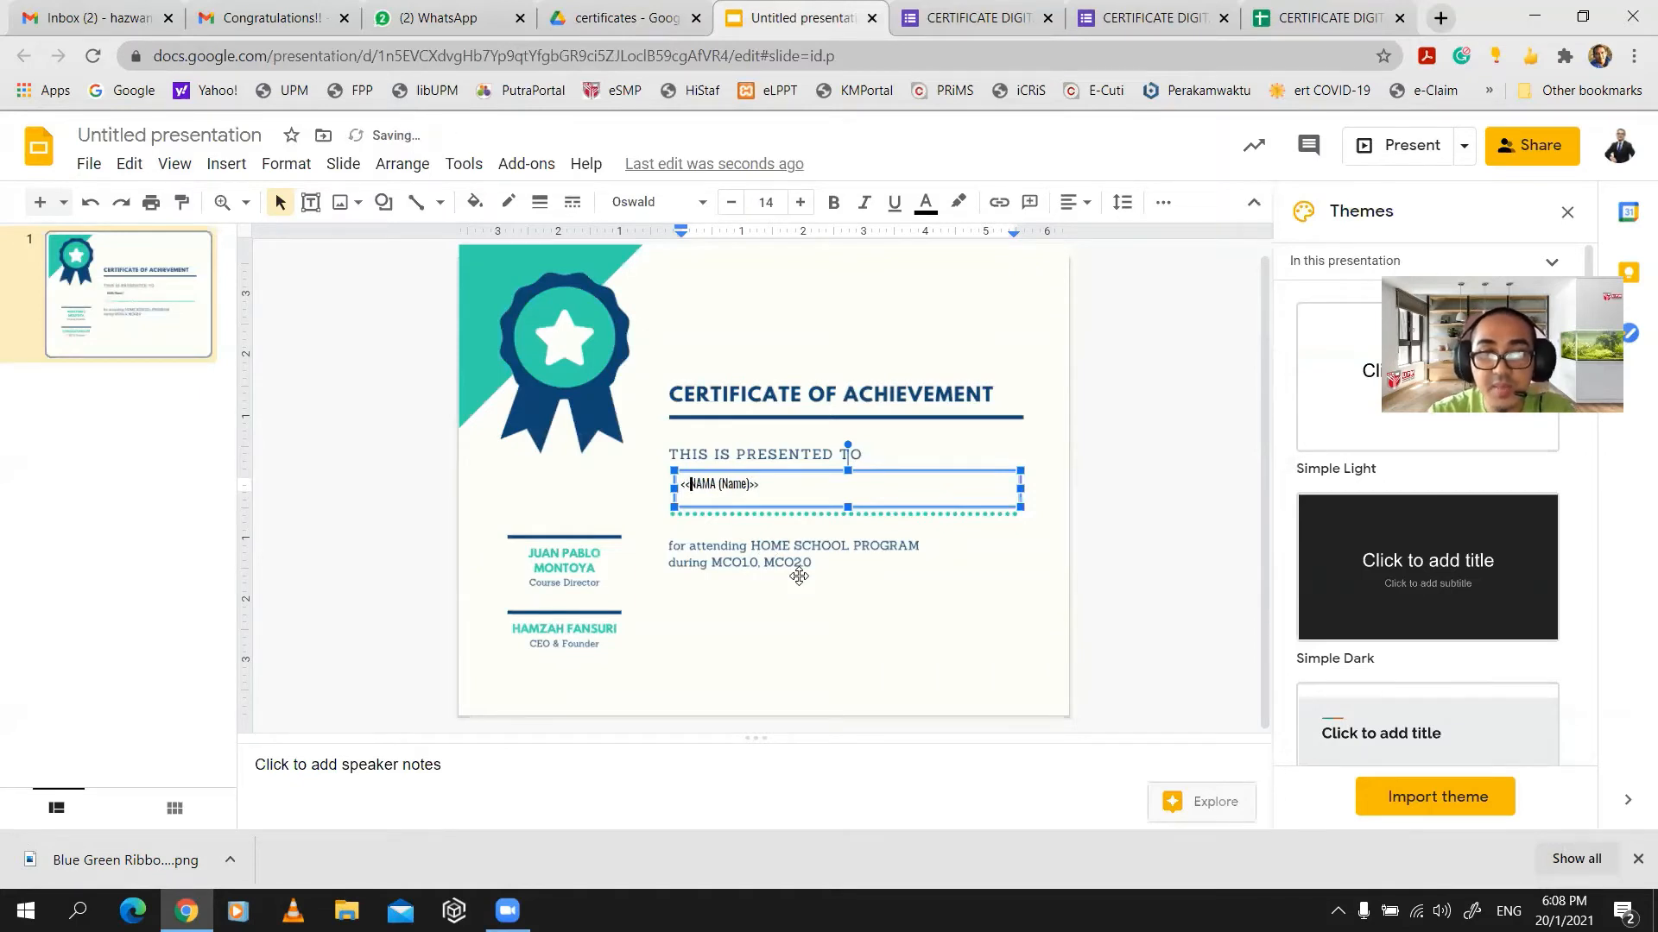
triple_click(734, 483)
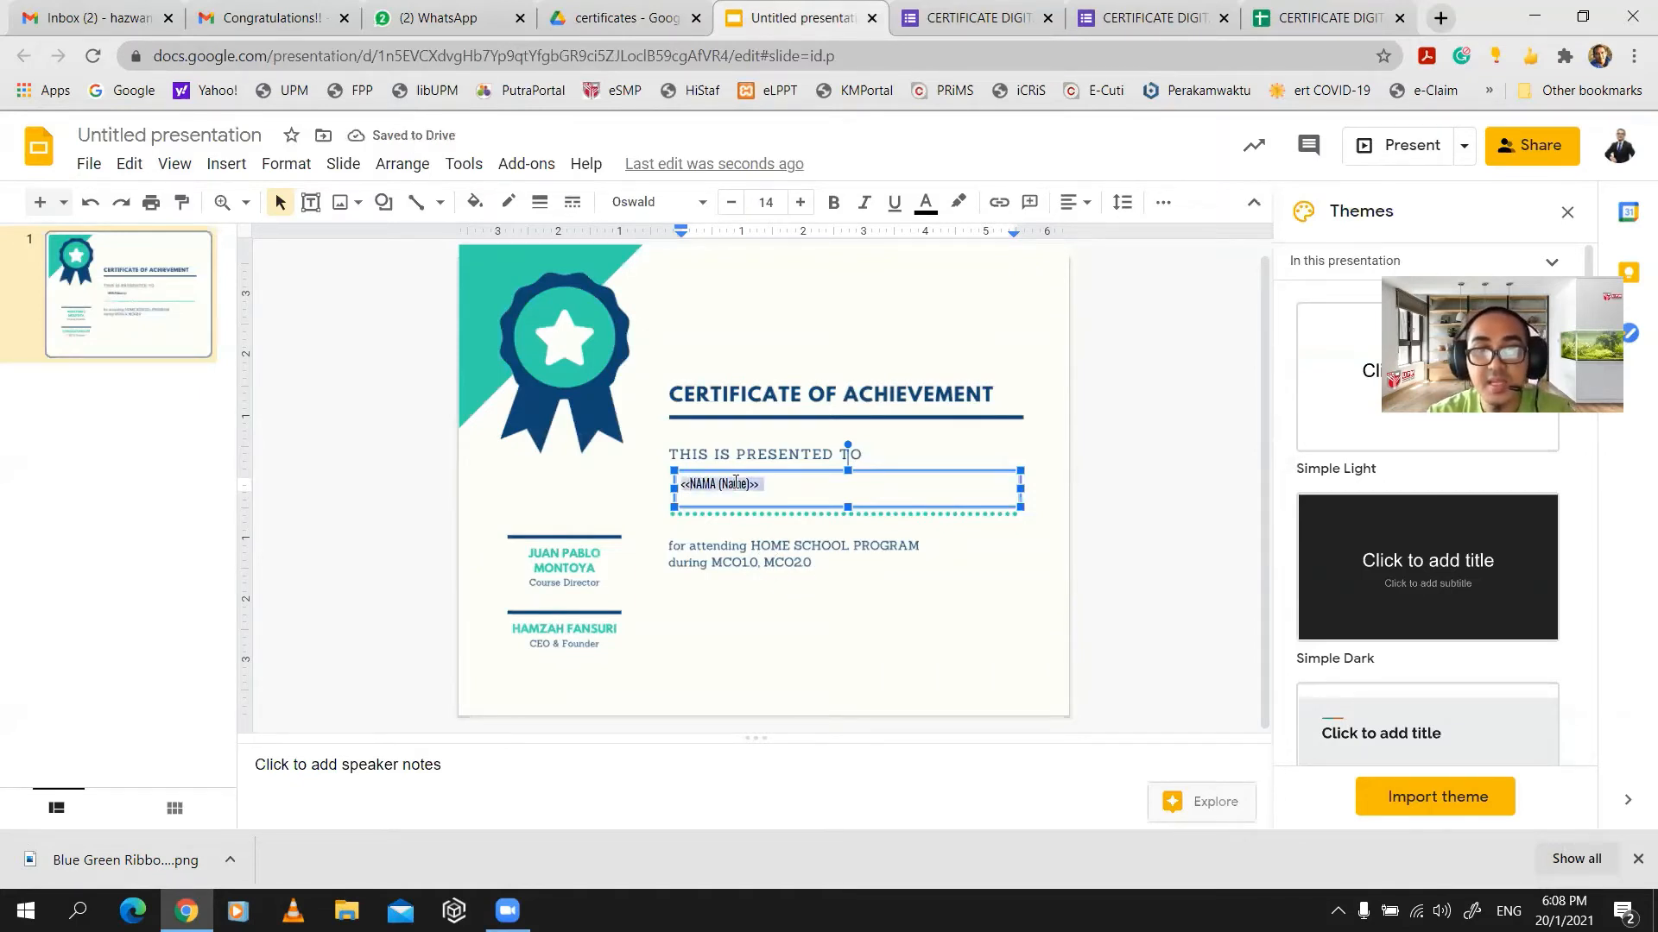
left_click(804, 201)
left_click(805, 201)
left_click(804, 202)
left_click(805, 201)
left_click(805, 201)
left_click(804, 201)
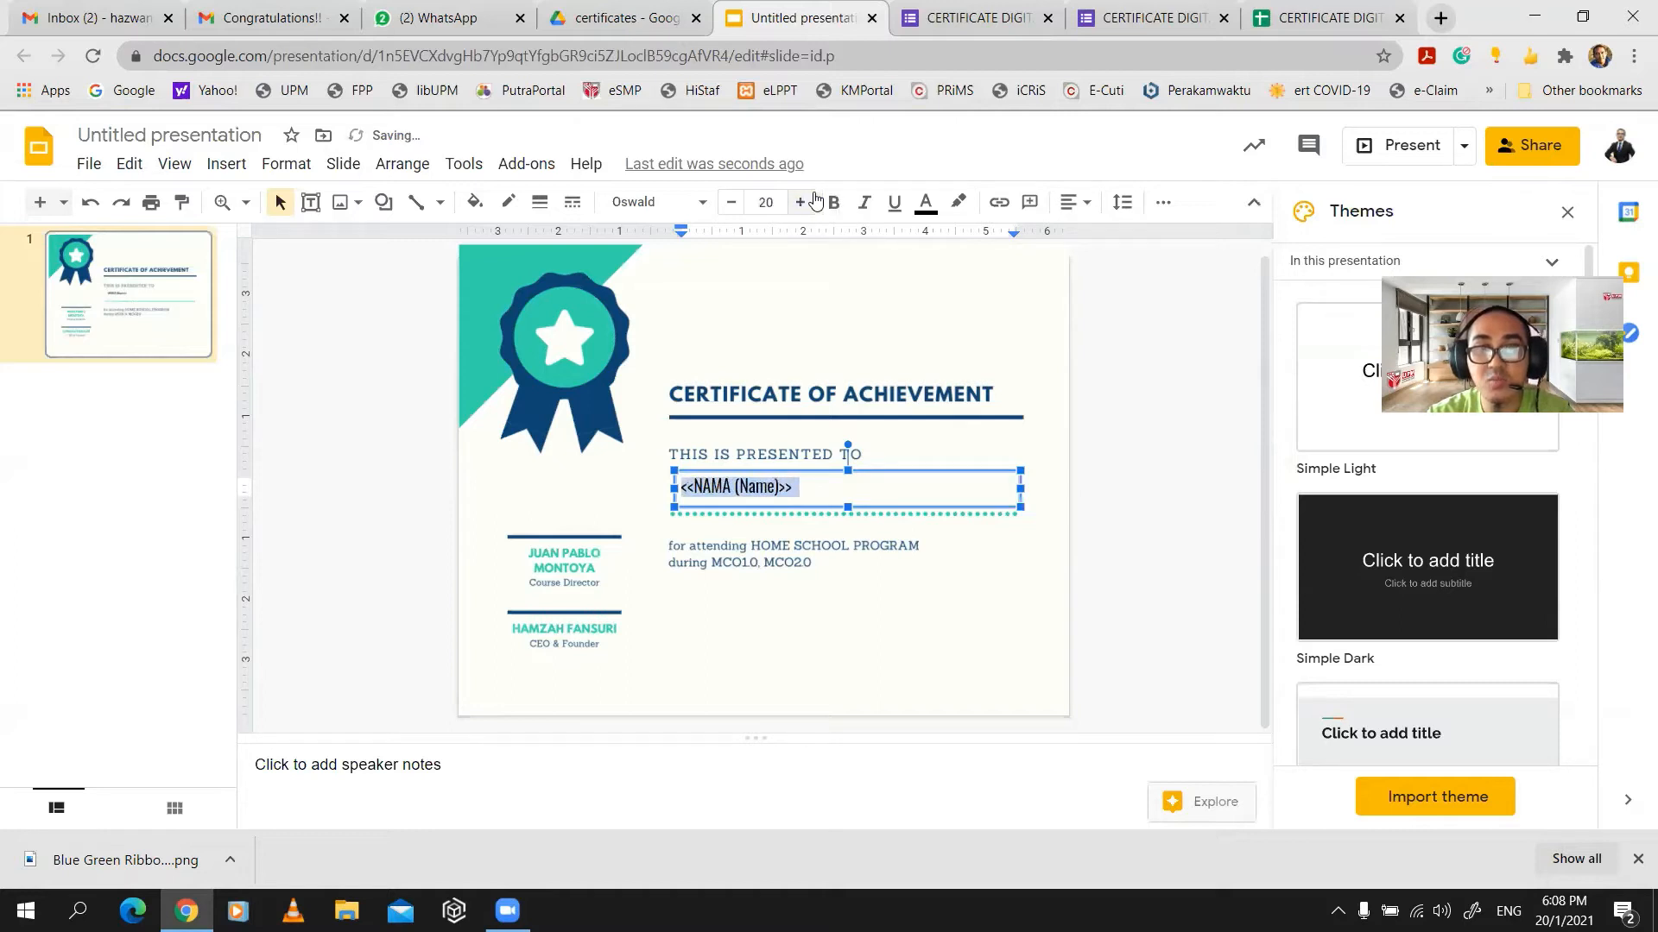
left_click(835, 204)
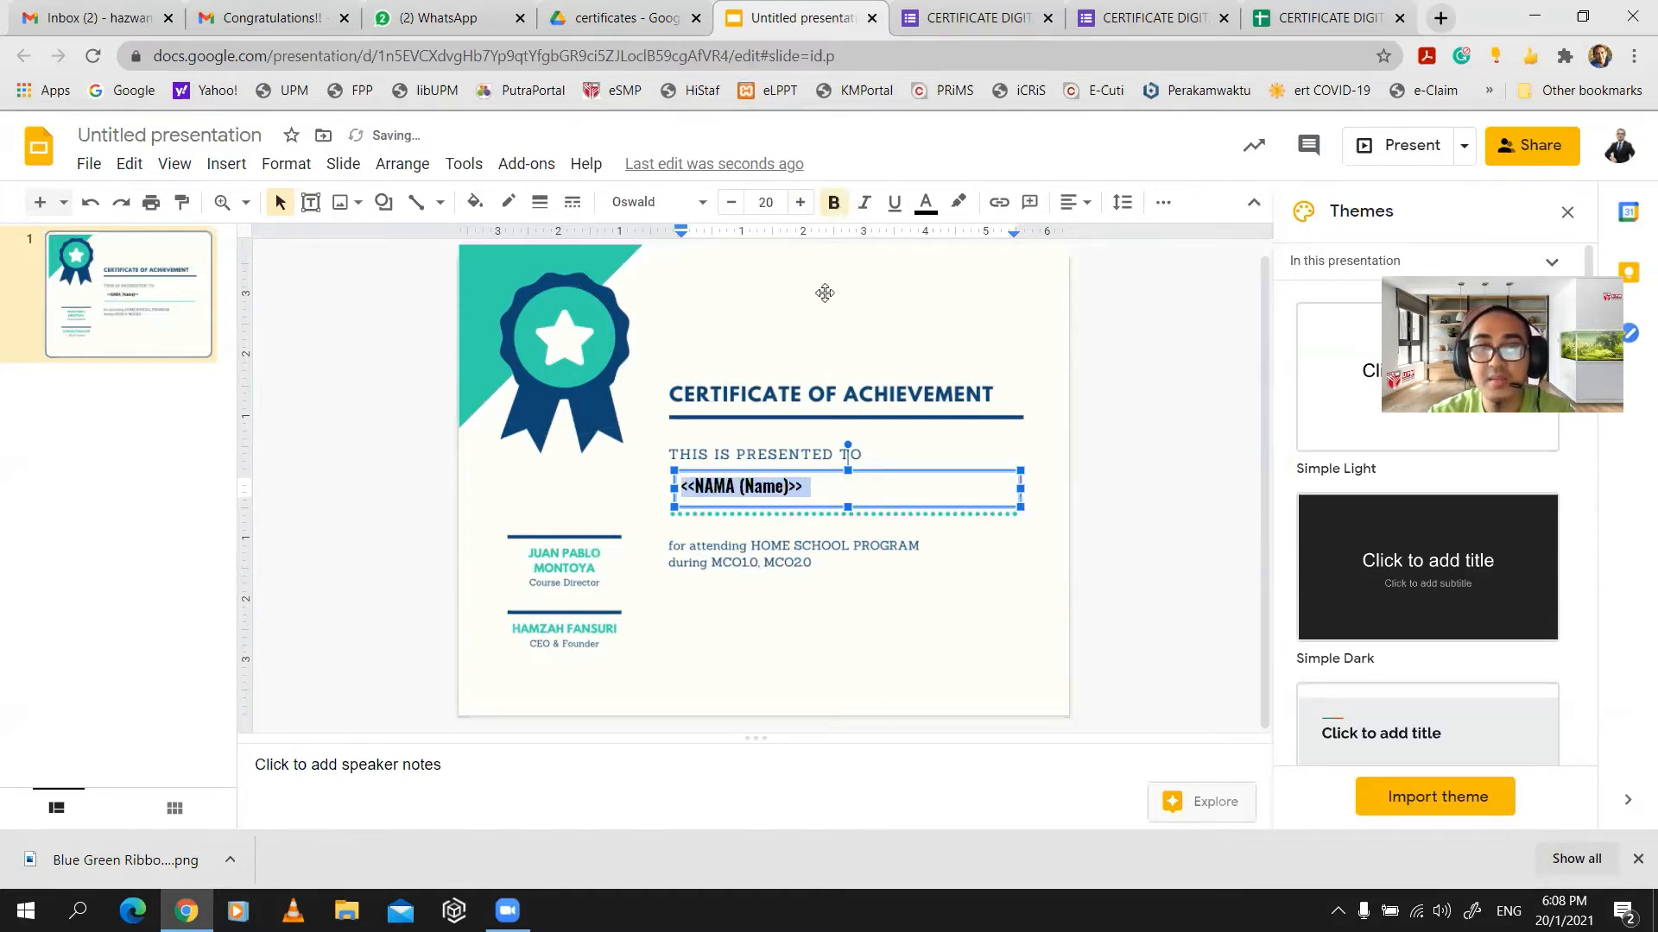
left_click(803, 204)
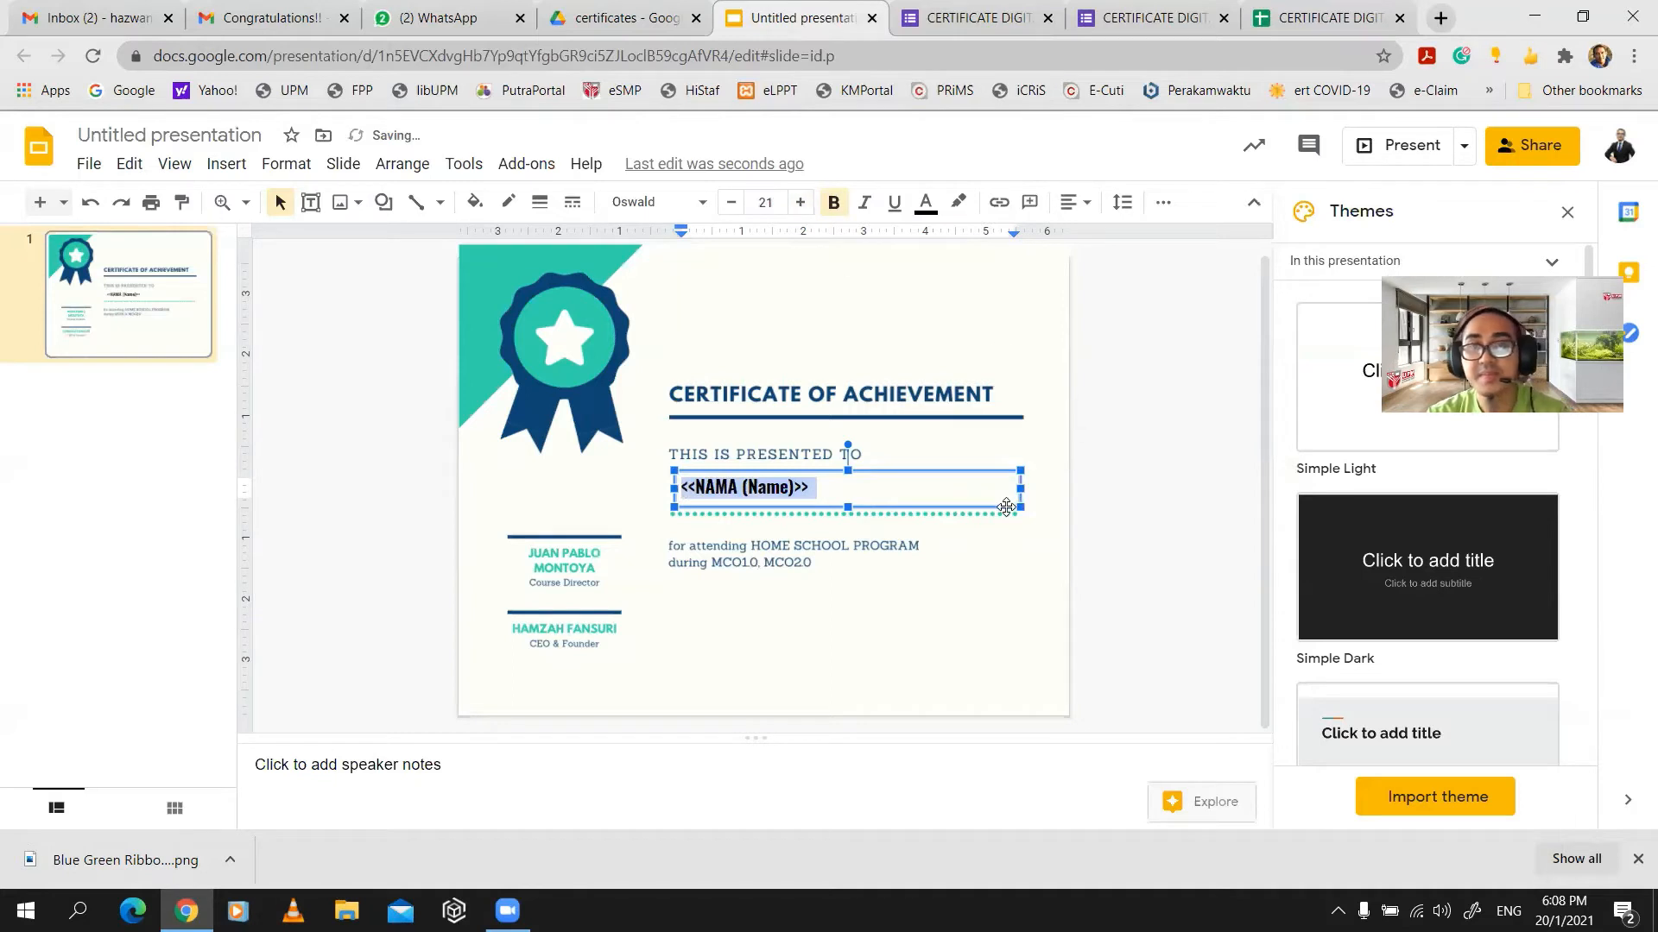
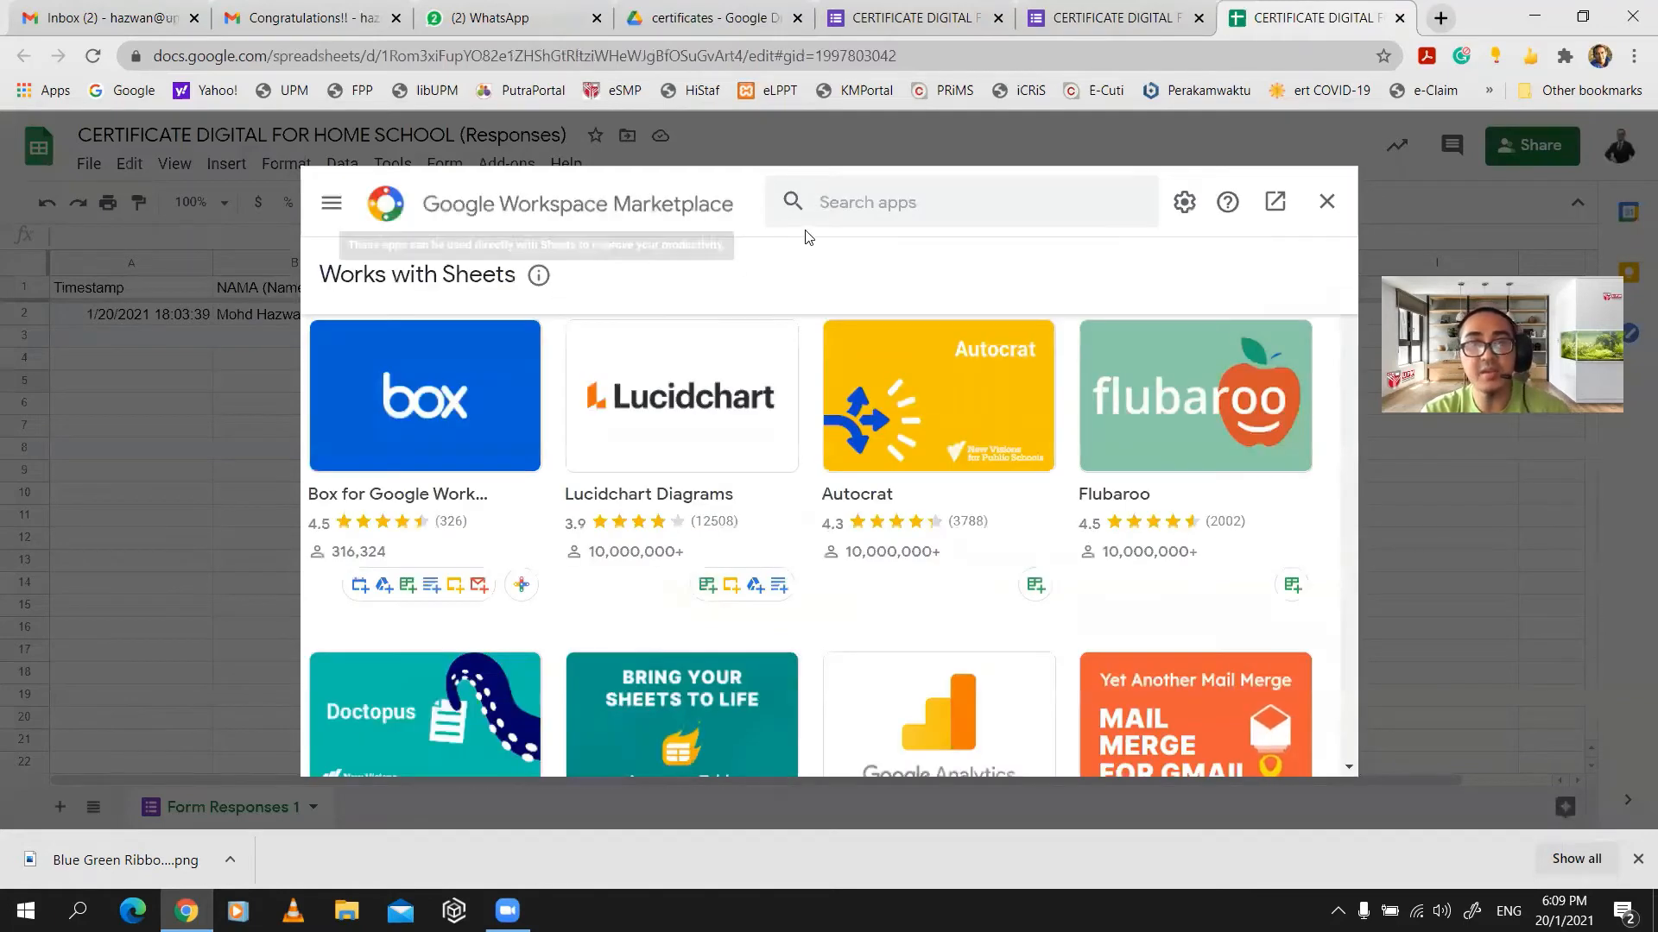
- Search the Google Workspace Marketplace for 'AUTO' and open Autocrat's page
left_click(1326, 203)
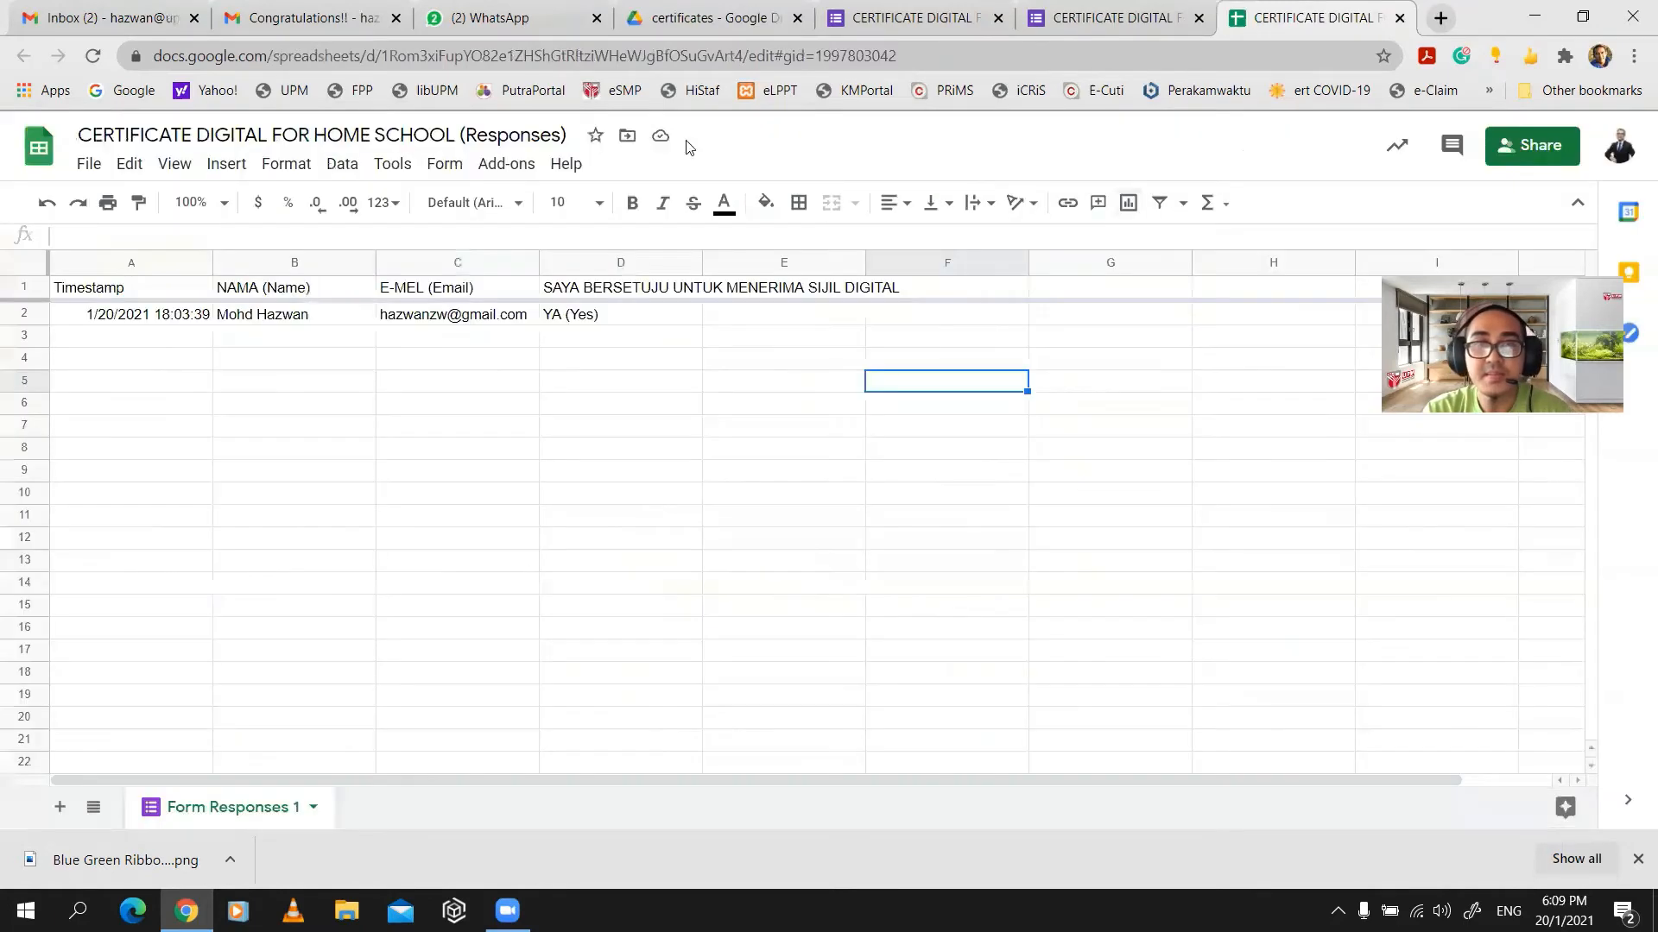
left_click(507, 170)
left_click(533, 245)
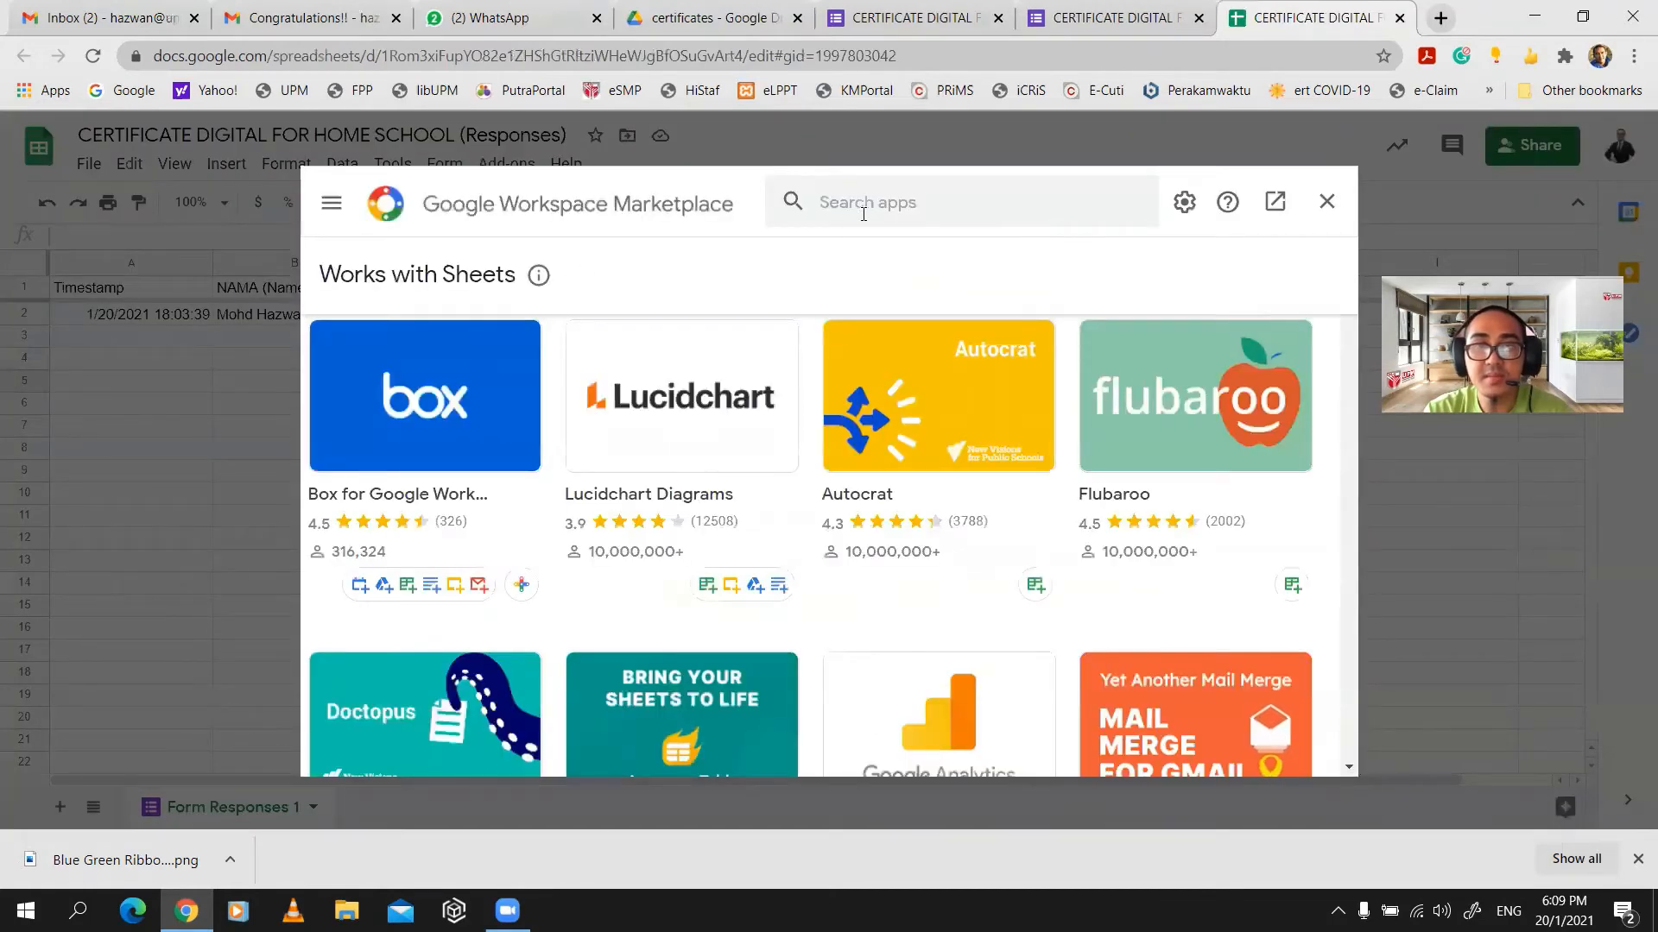
type("AUTO")
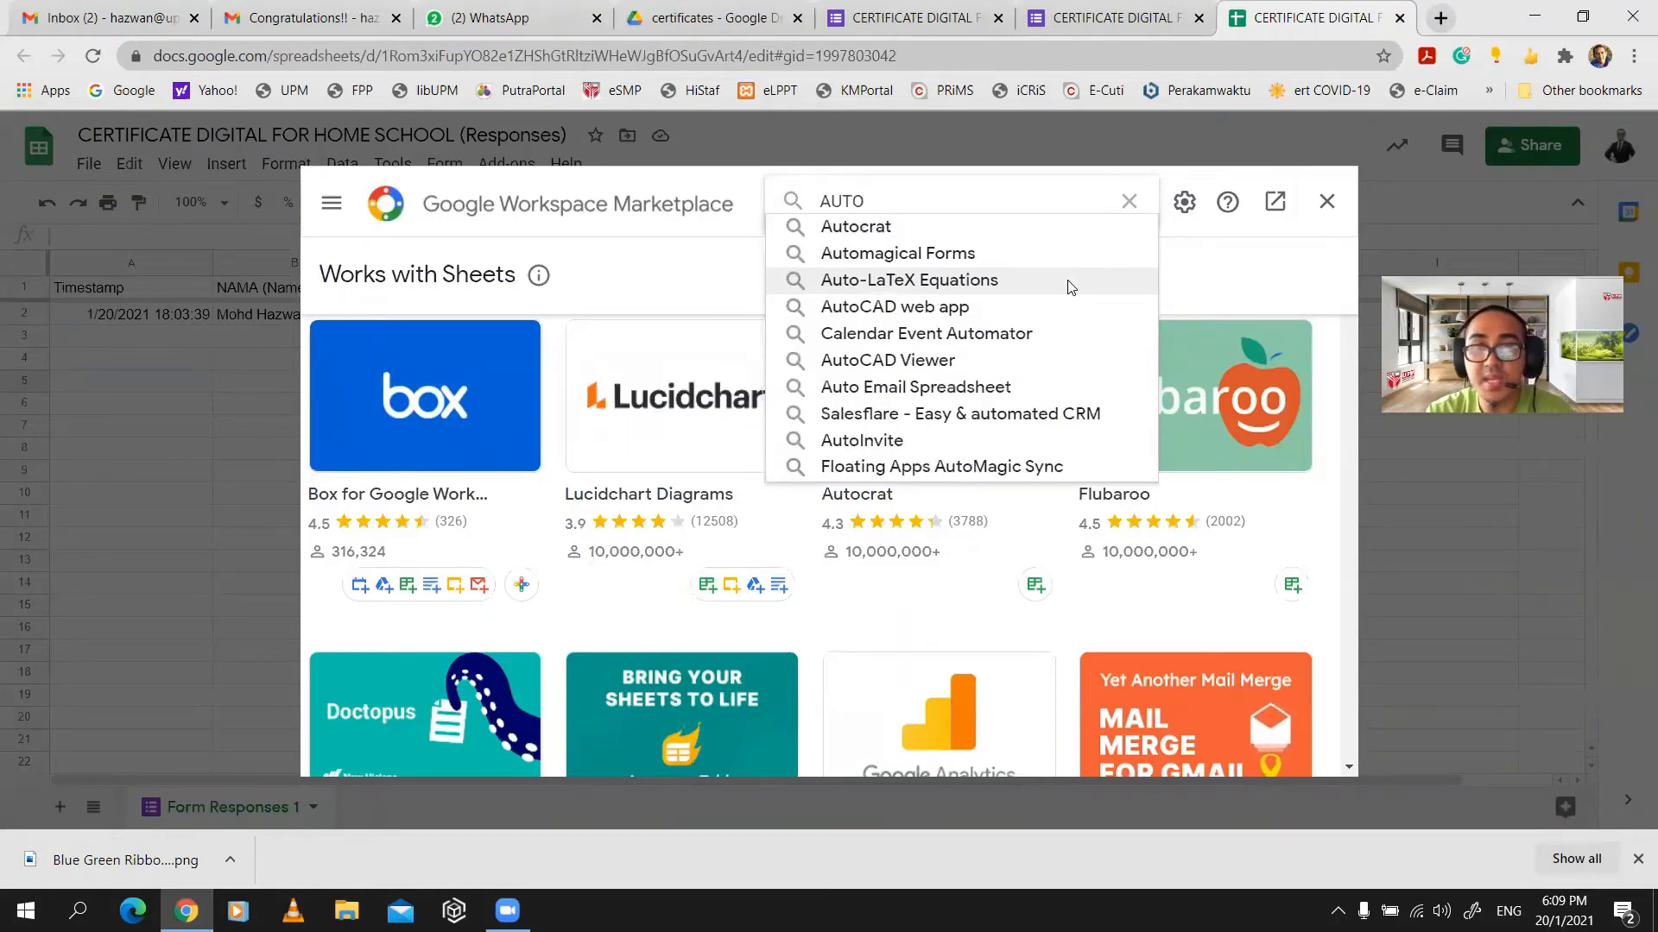
left_click(964, 233)
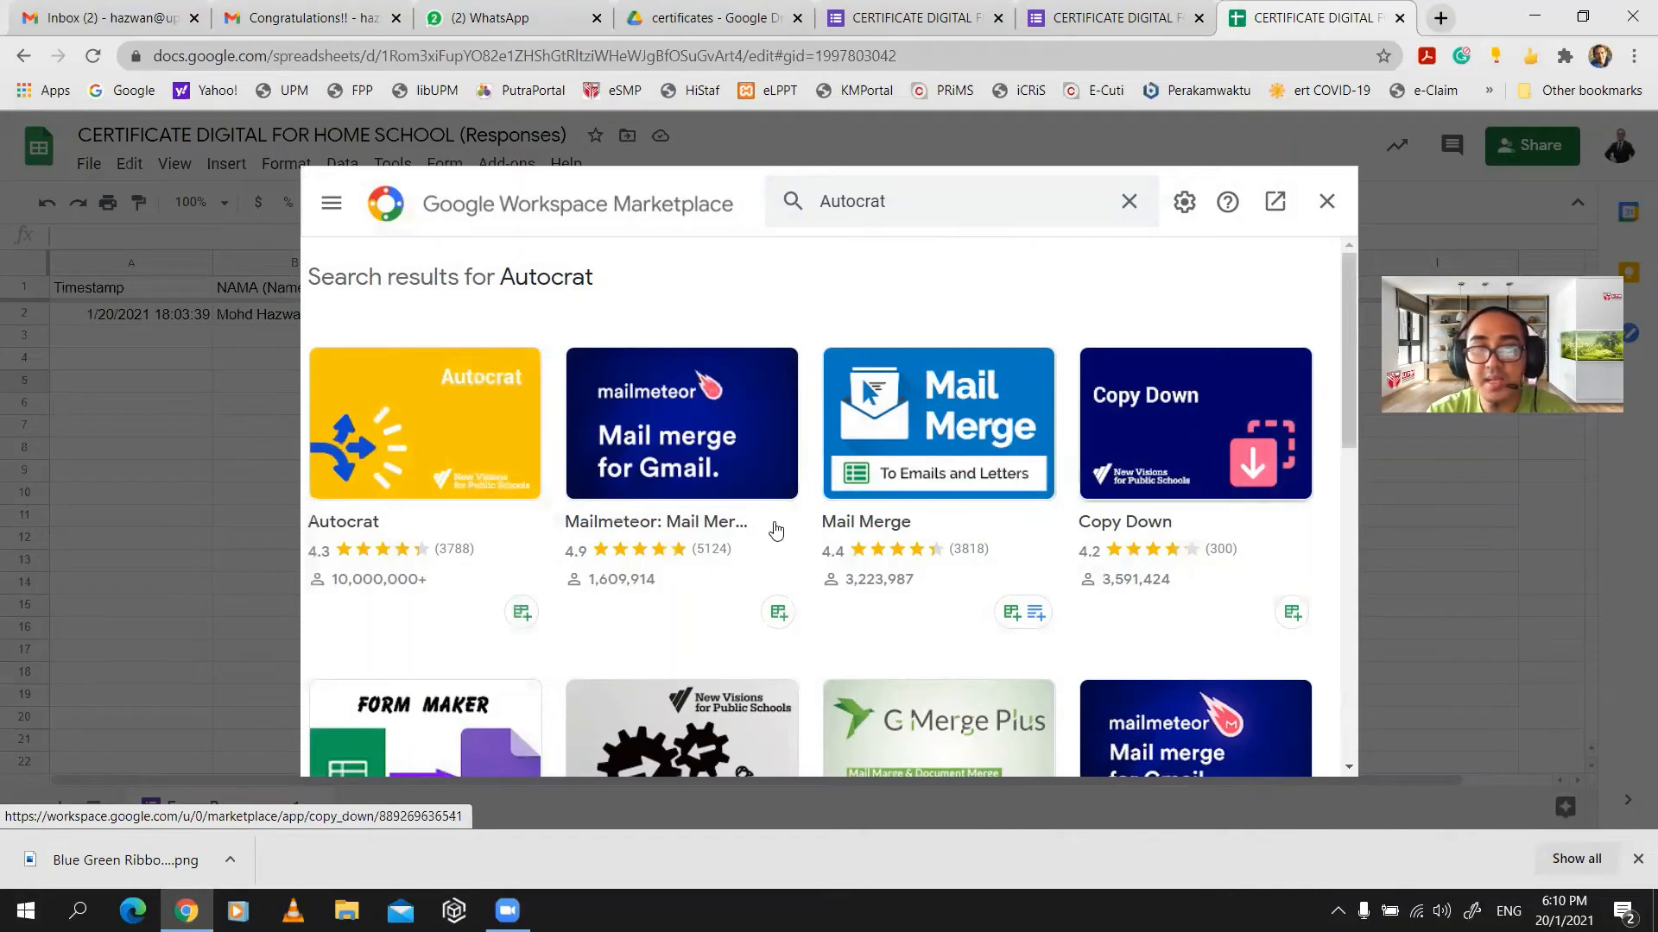
scroll(611, 596, "down", 1)
scroll(625, 604, "up", 1)
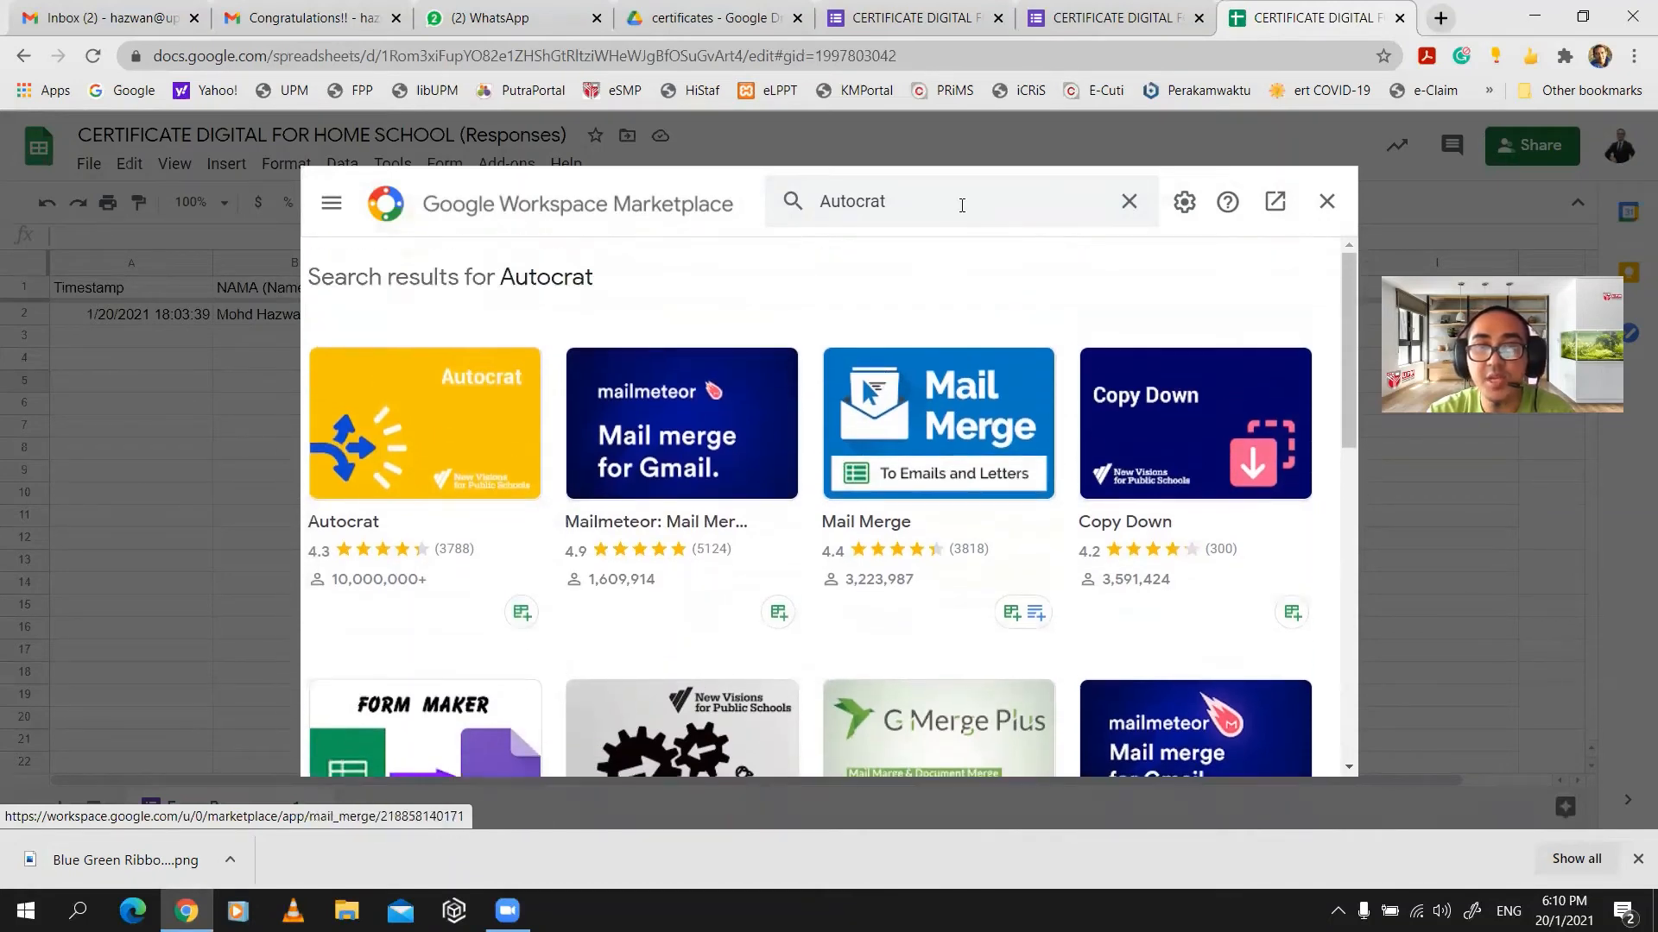
left_click(531, 408)
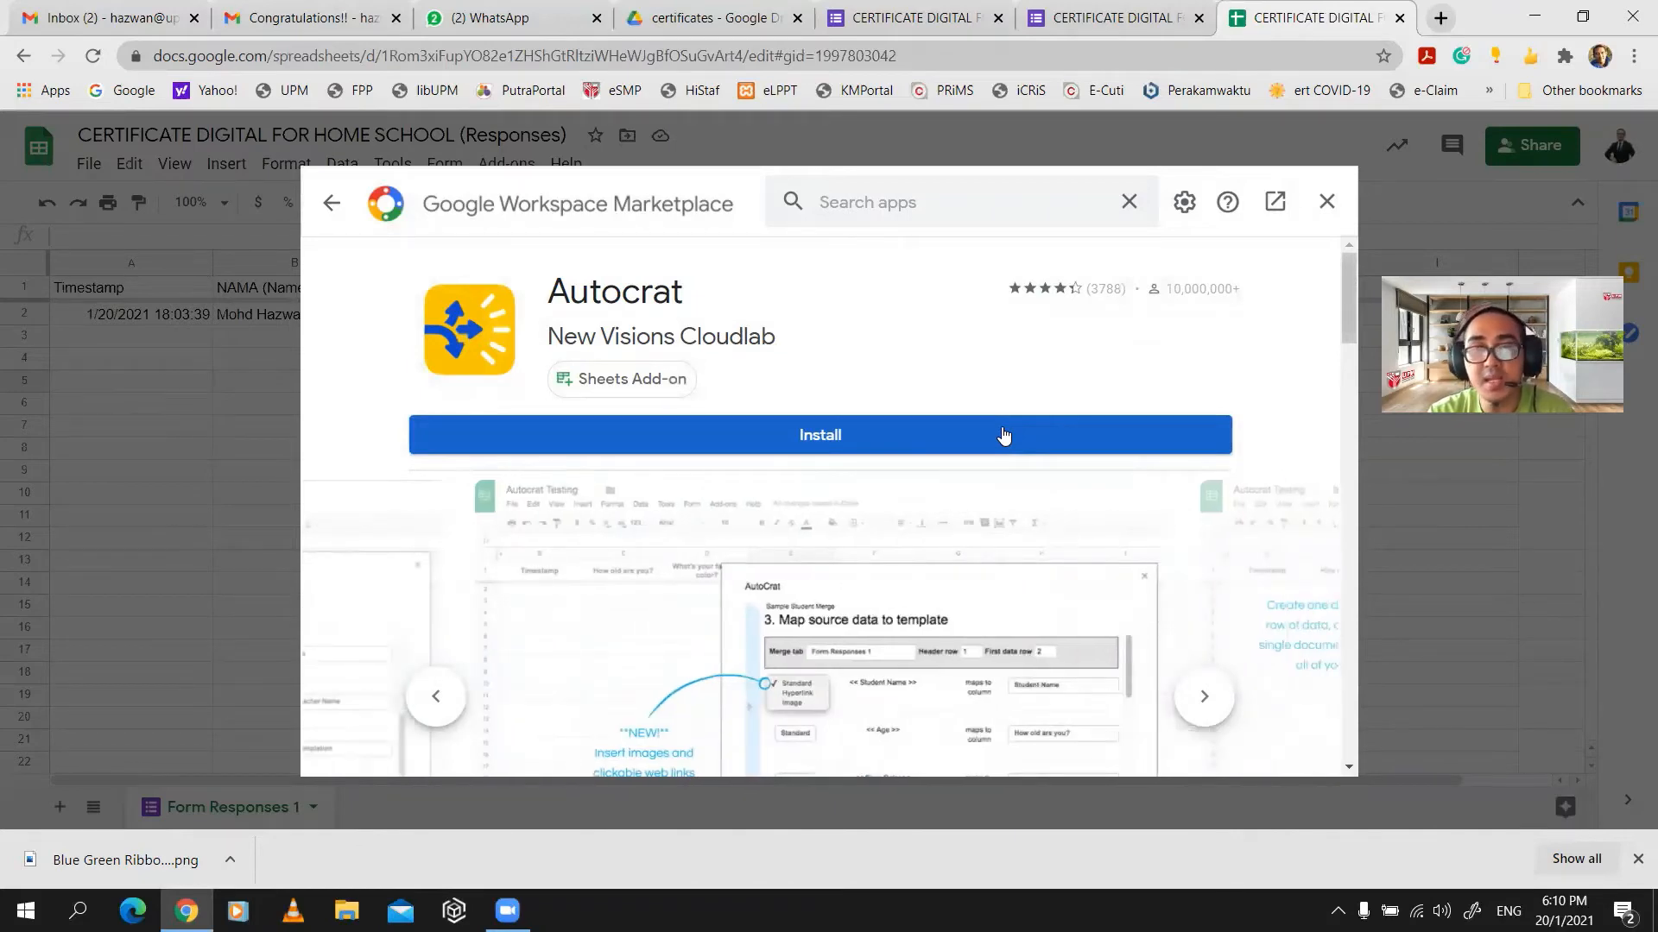
- Install Autocrat, choosing the account and allowing access, then close the Marketplace
left_click(1004, 436)
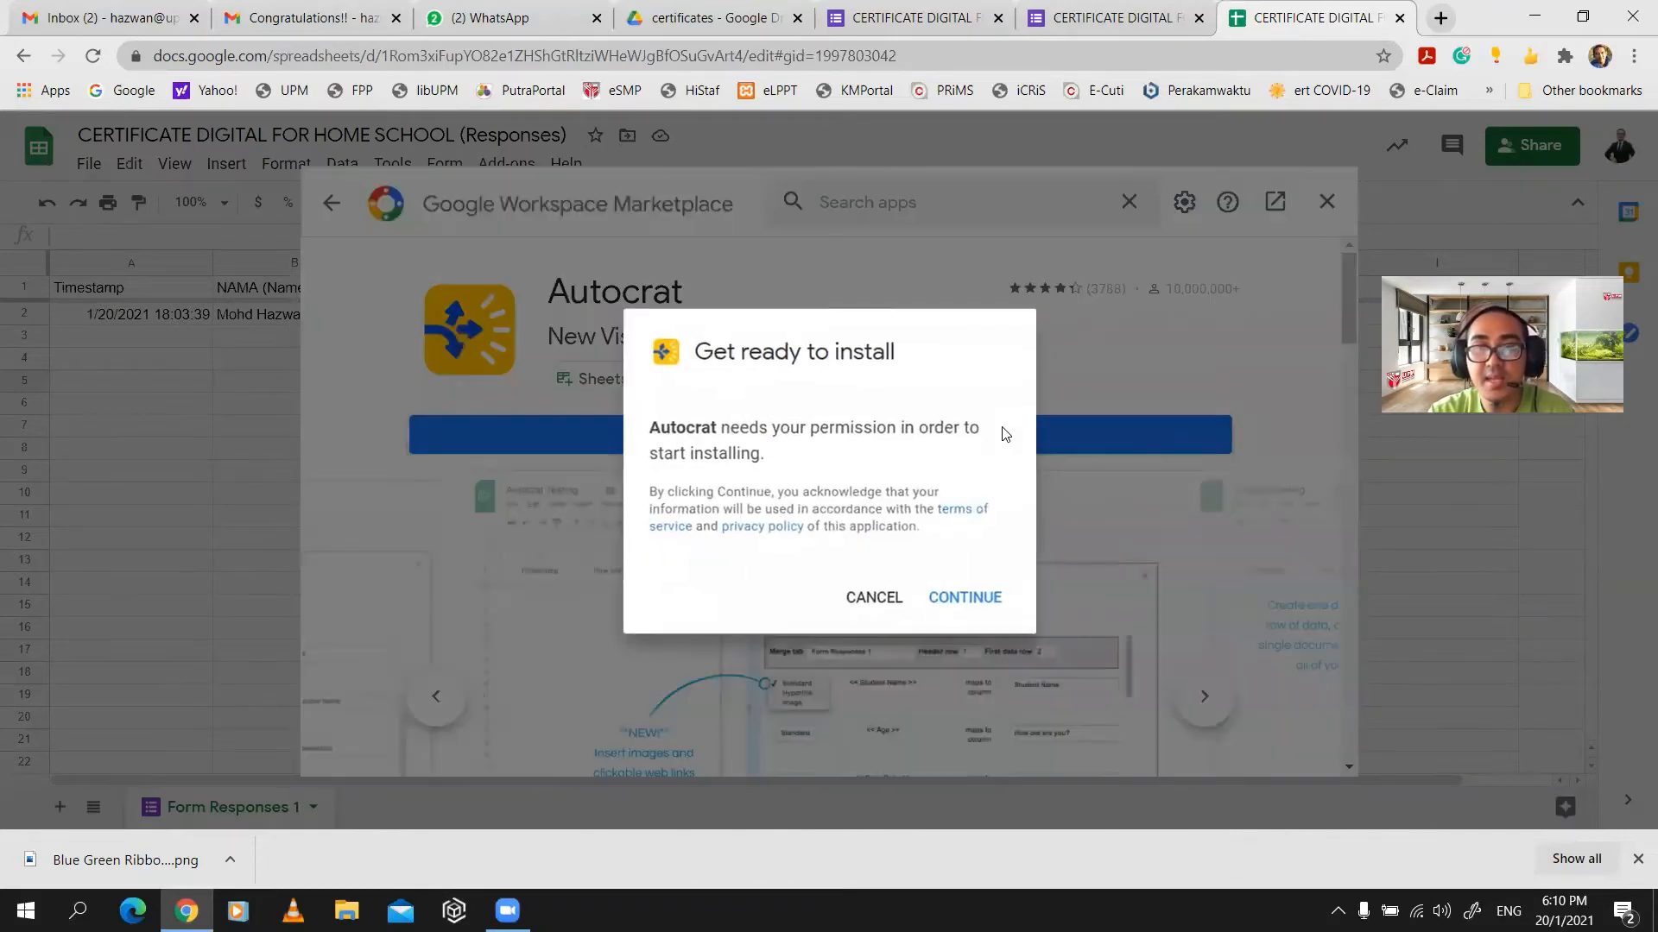
left_click(970, 597)
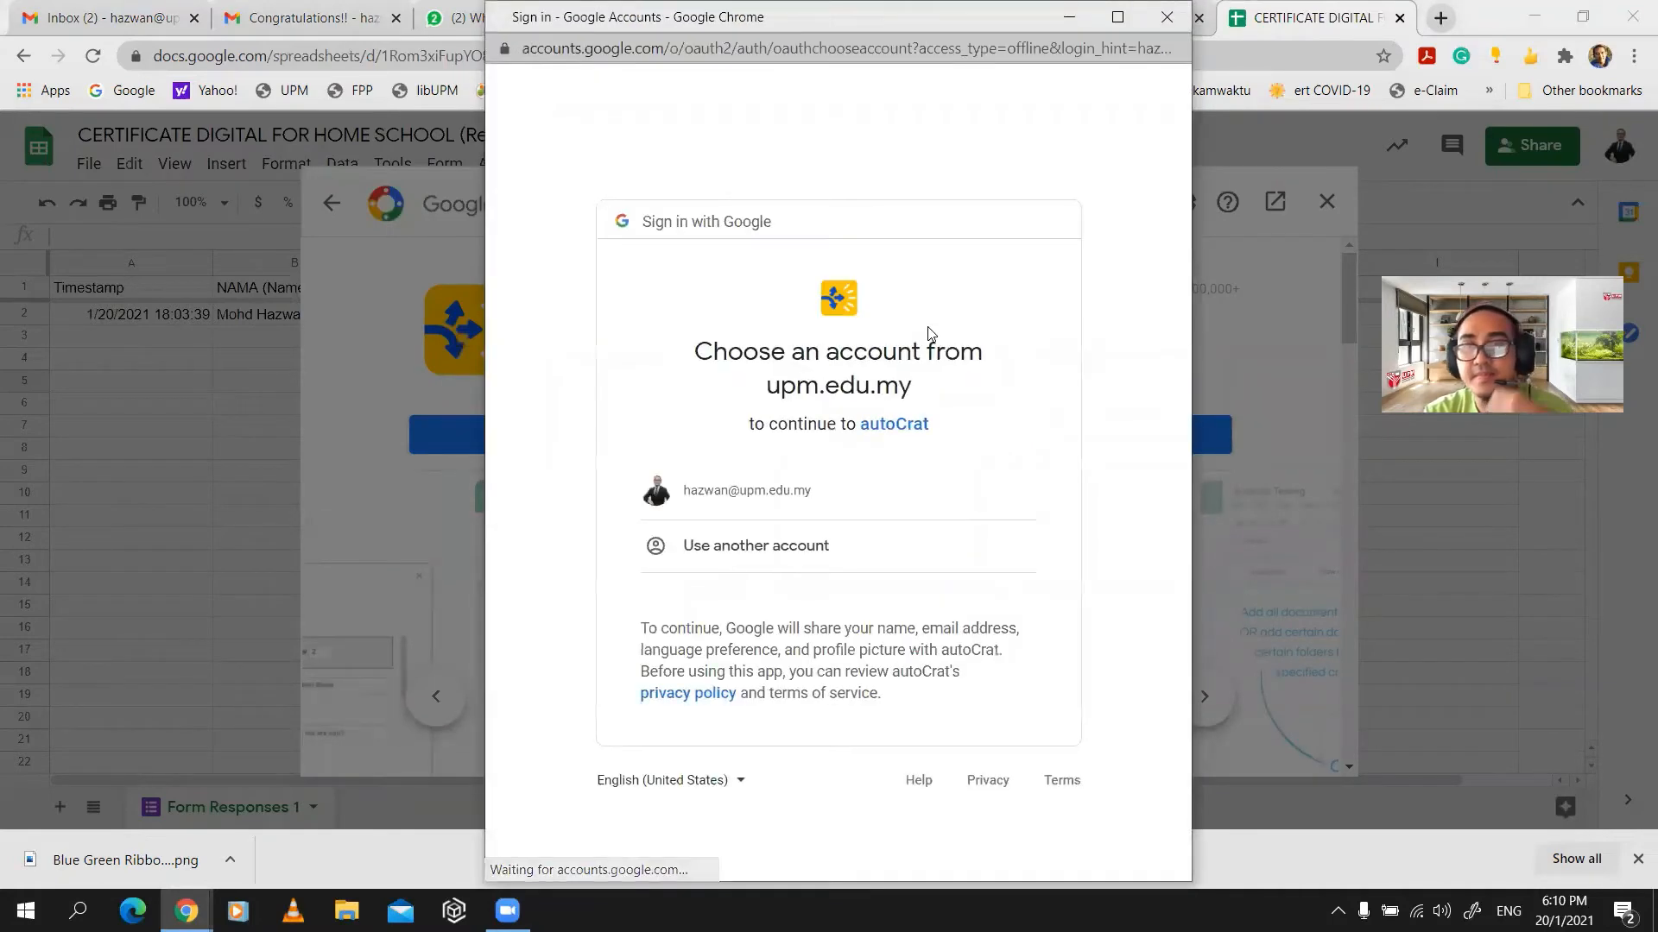
left_click(775, 499)
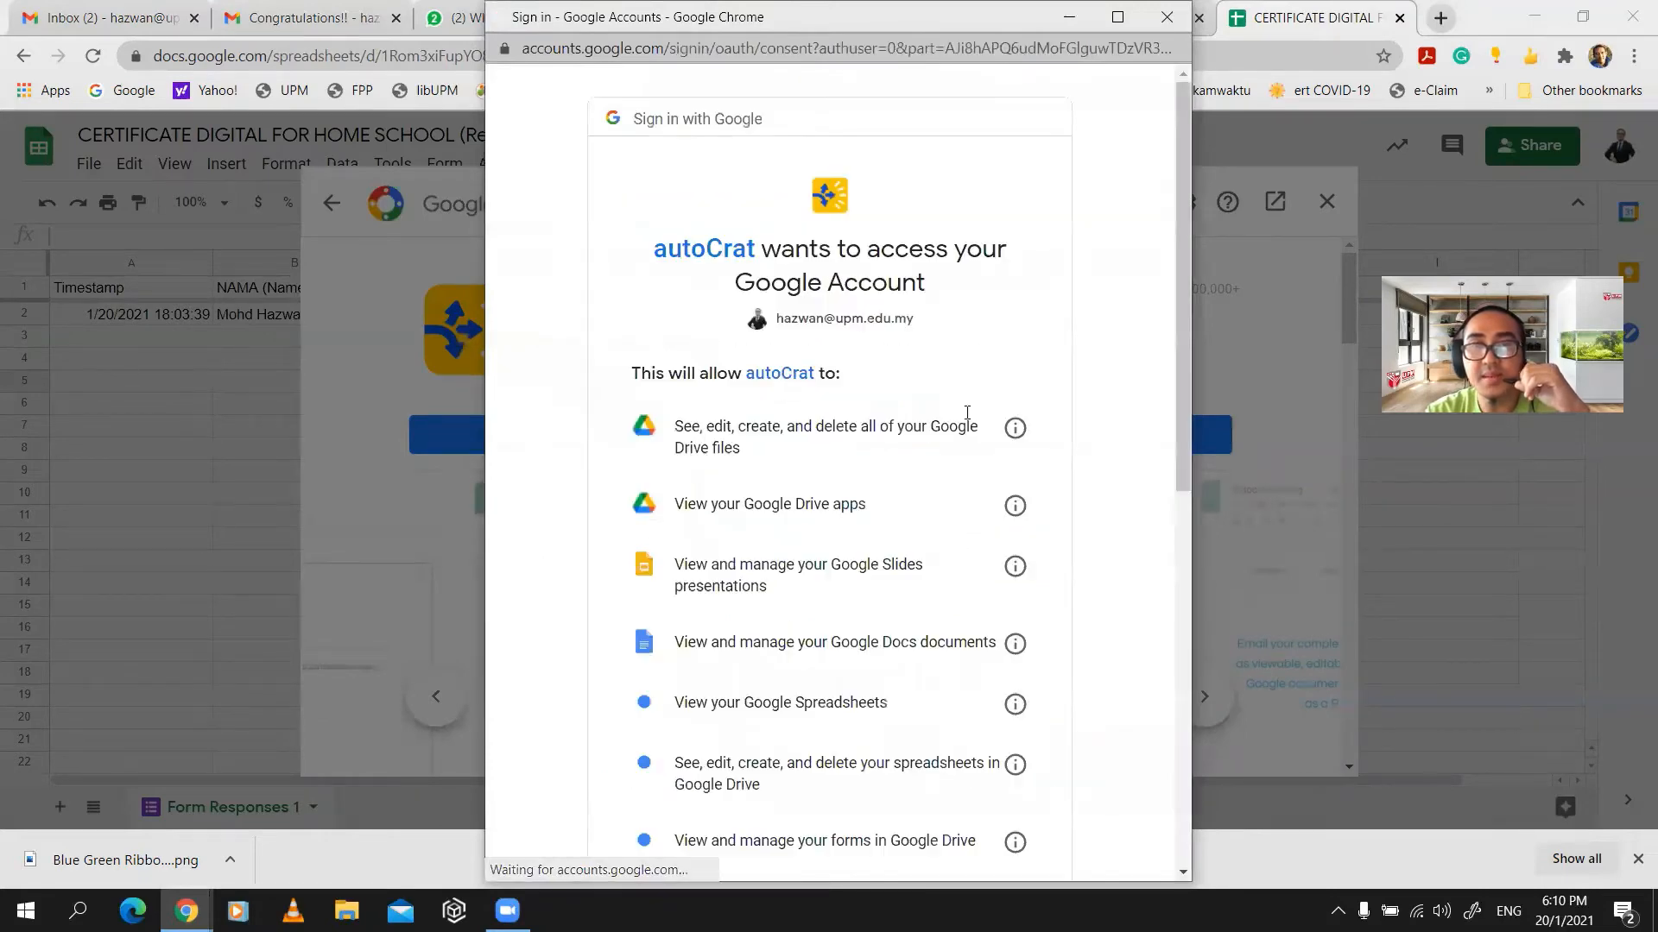
scroll(1024, 513, "down", 8)
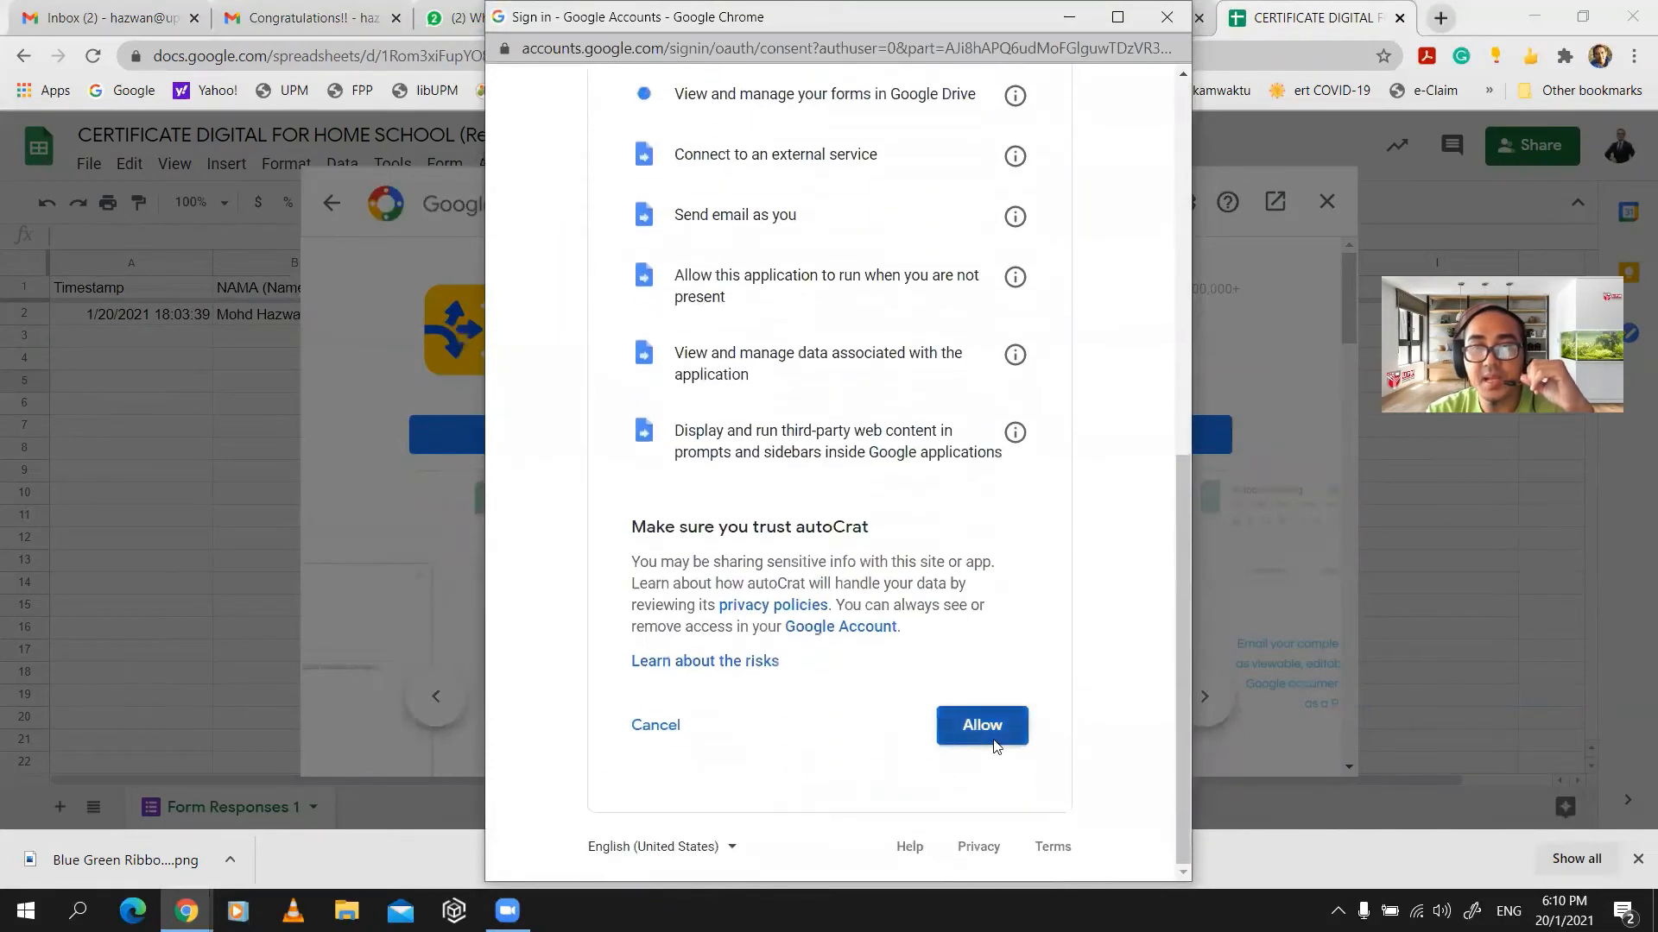
left_click(994, 793)
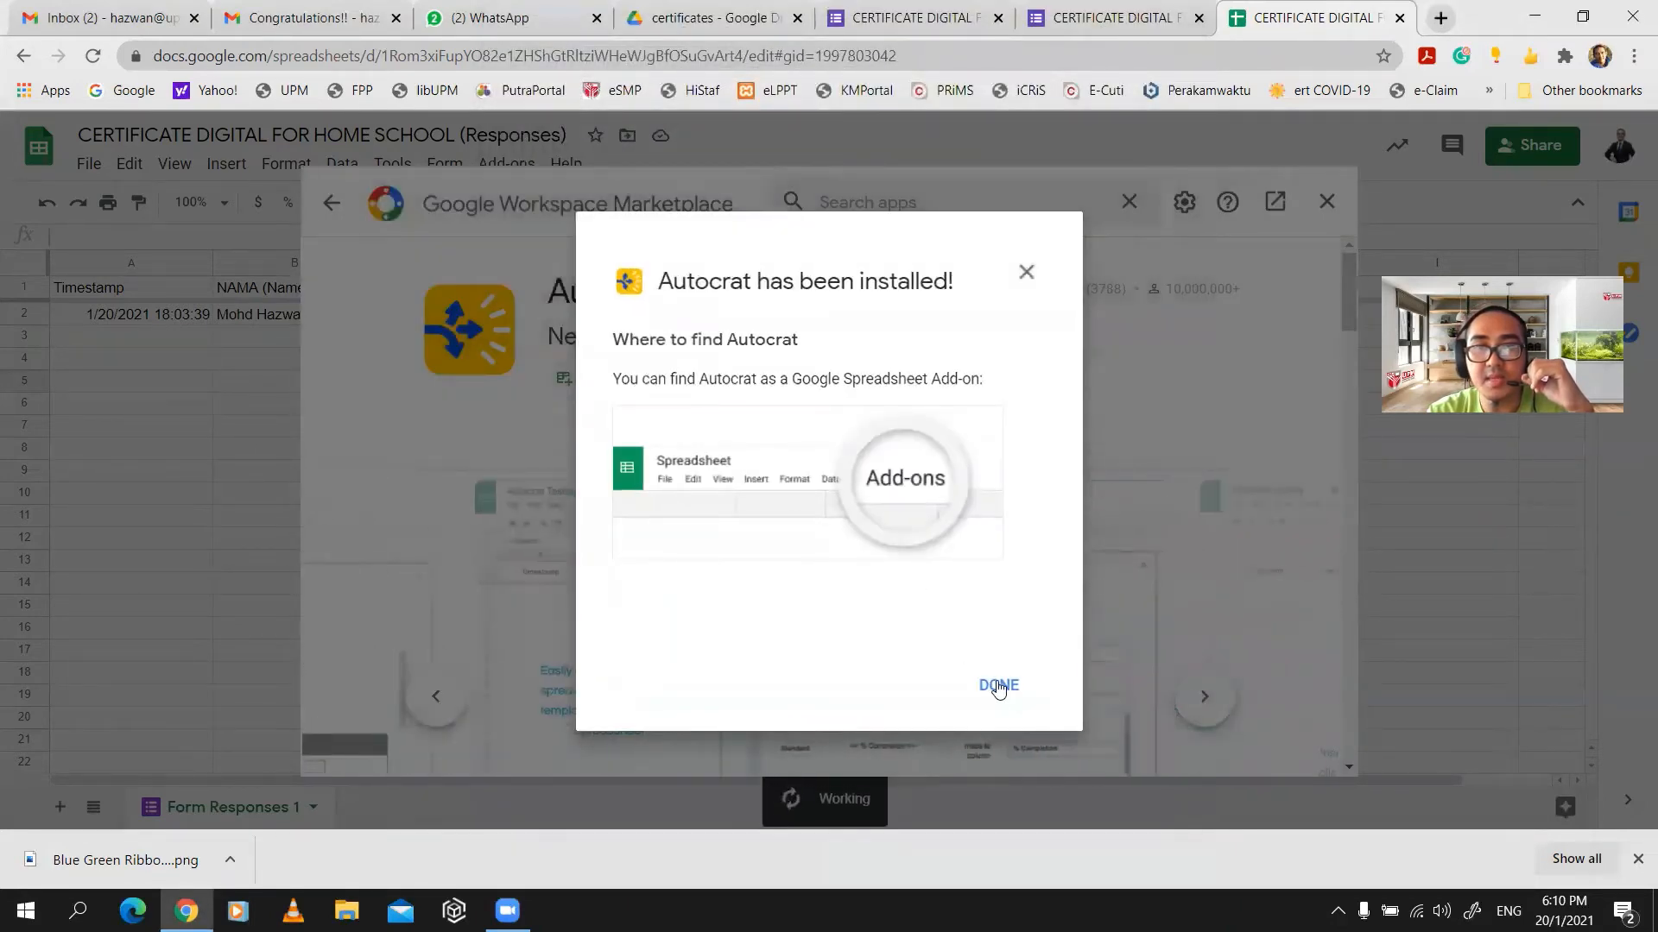
left_click(997, 684)
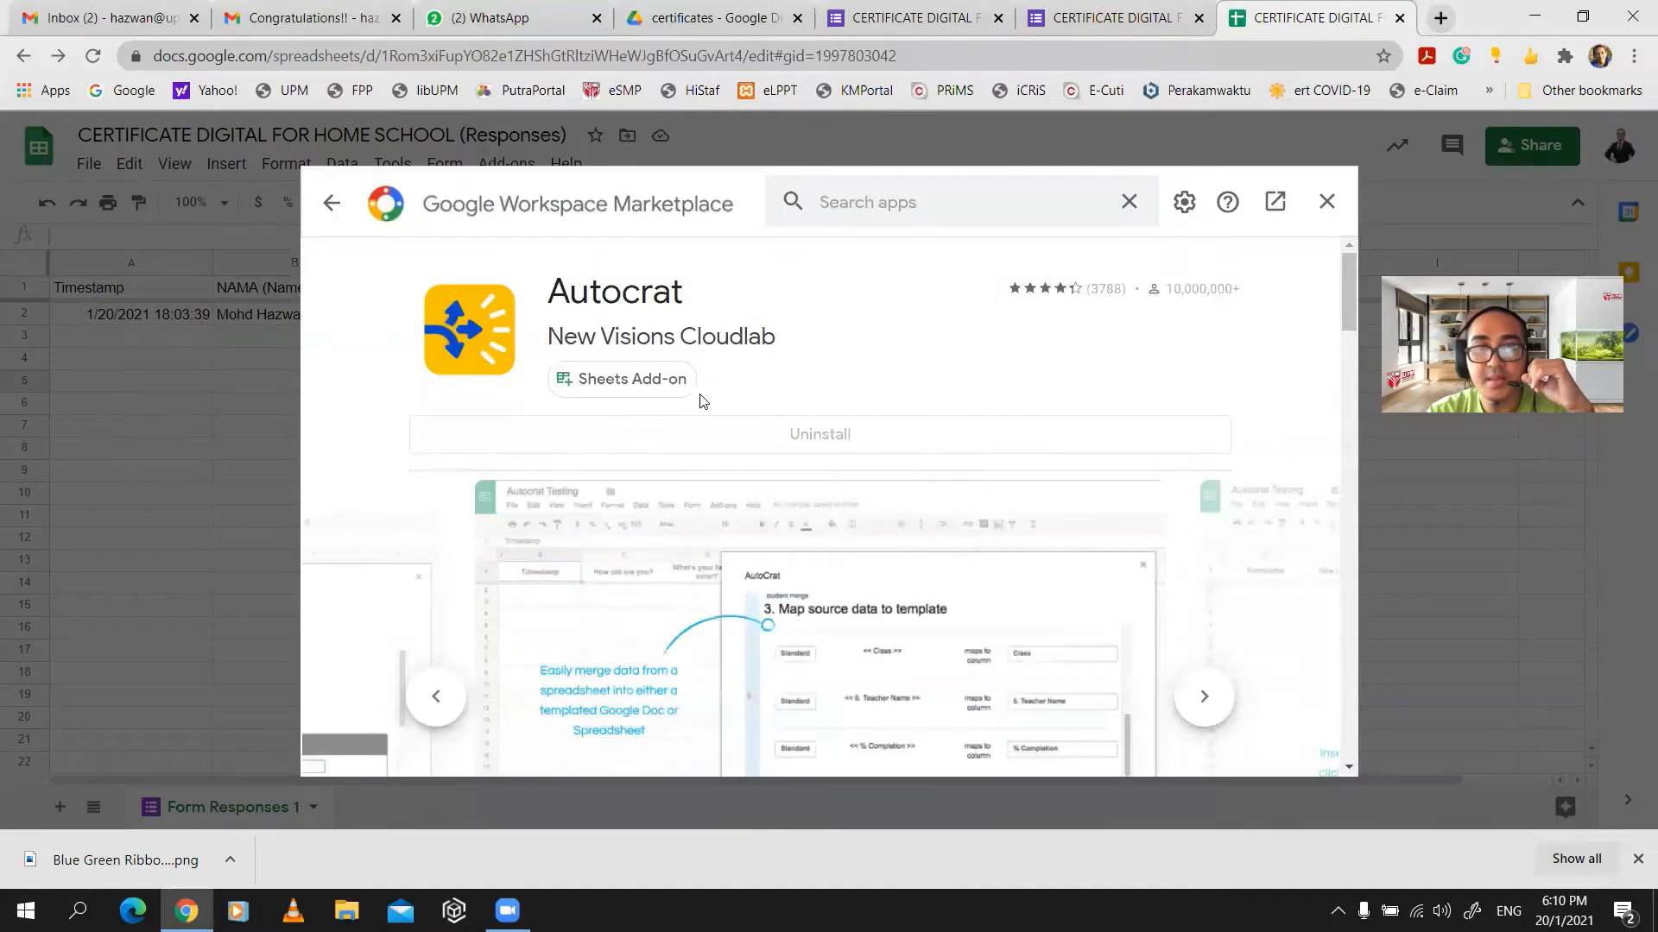
scroll(703, 431, "down", 7)
scroll(706, 431, "up", 8)
left_click(1338, 203)
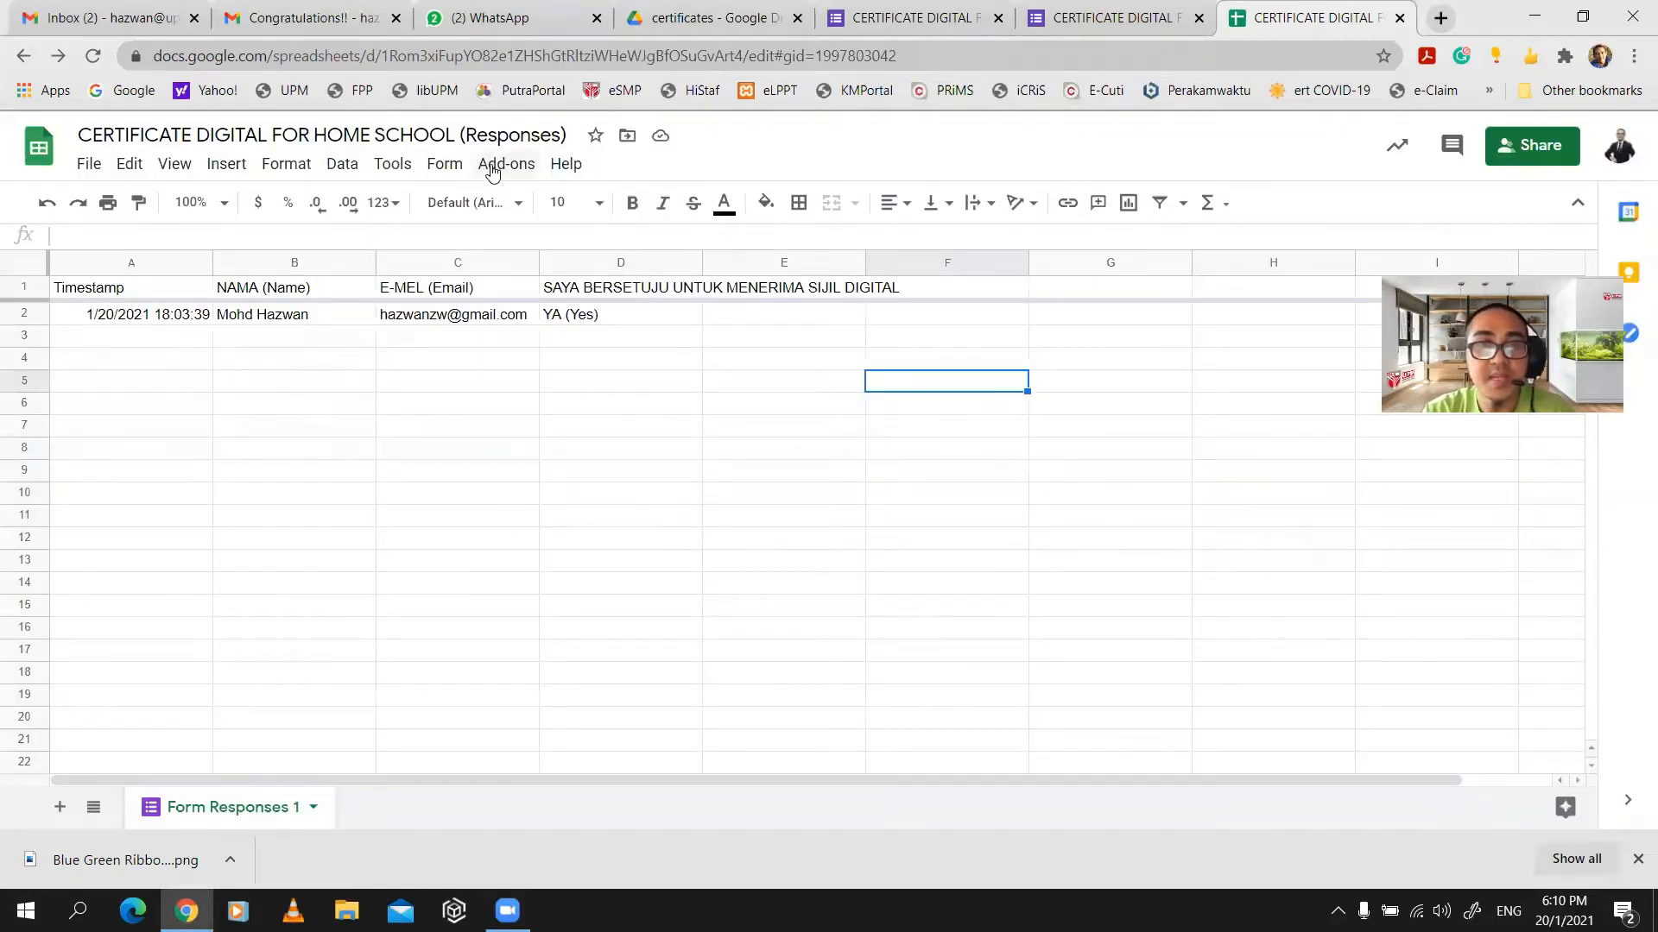
- Launch Autocrat from the Add-ons menu and start a NEW JOB
left_click(490, 164)
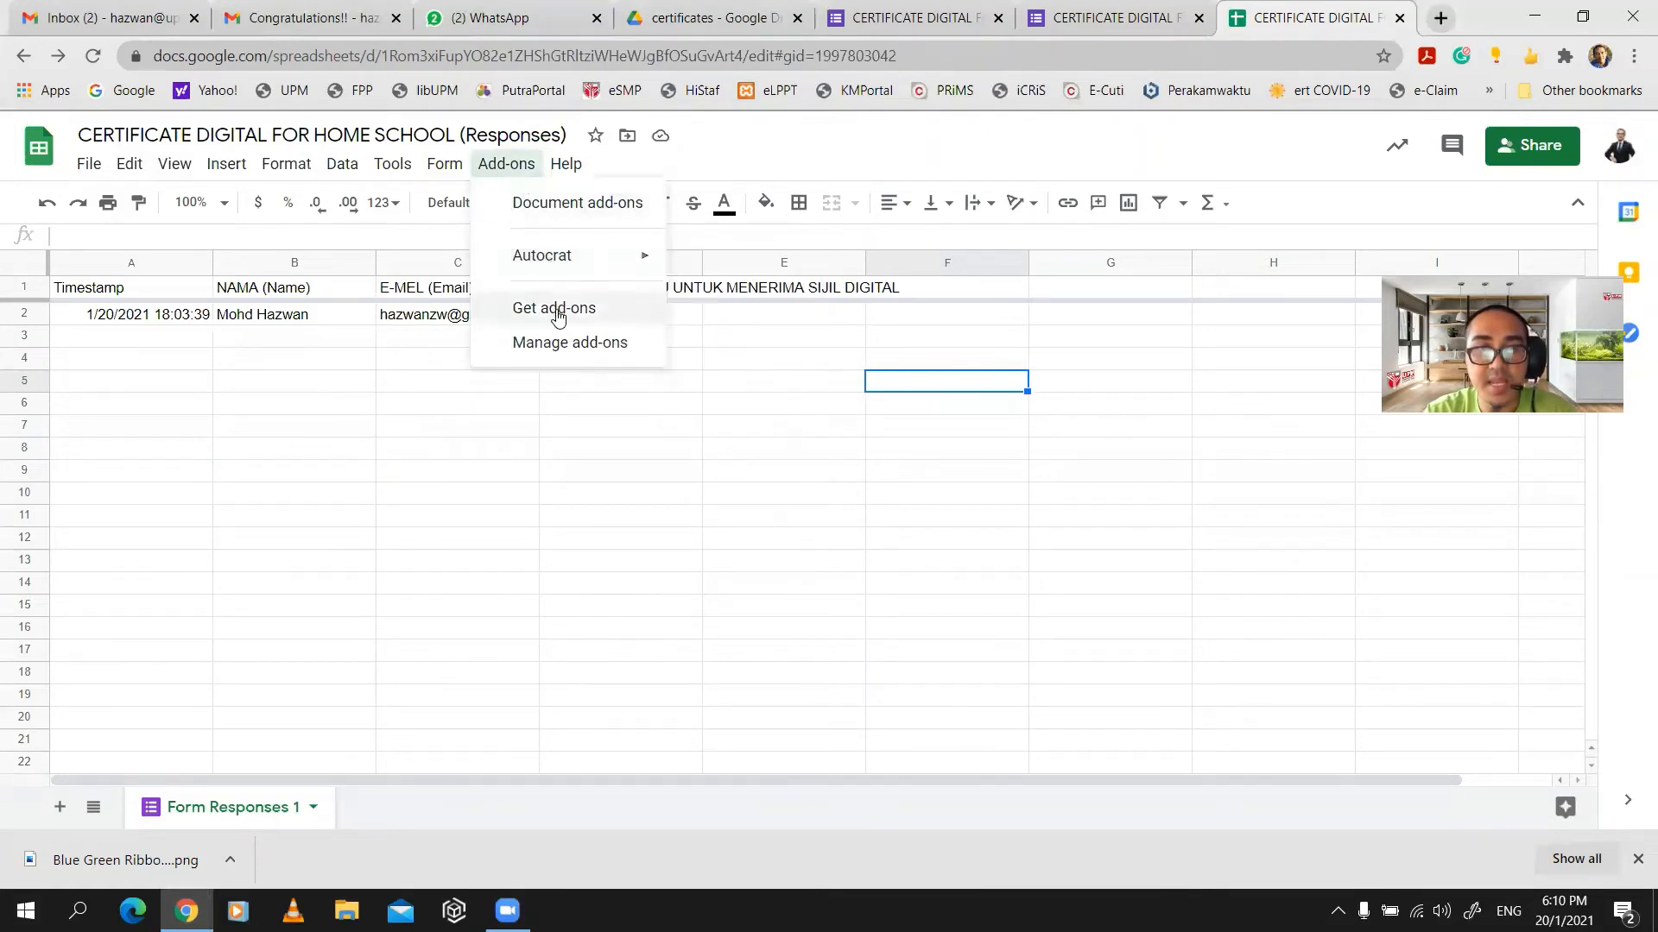
mouse_move(573, 267)
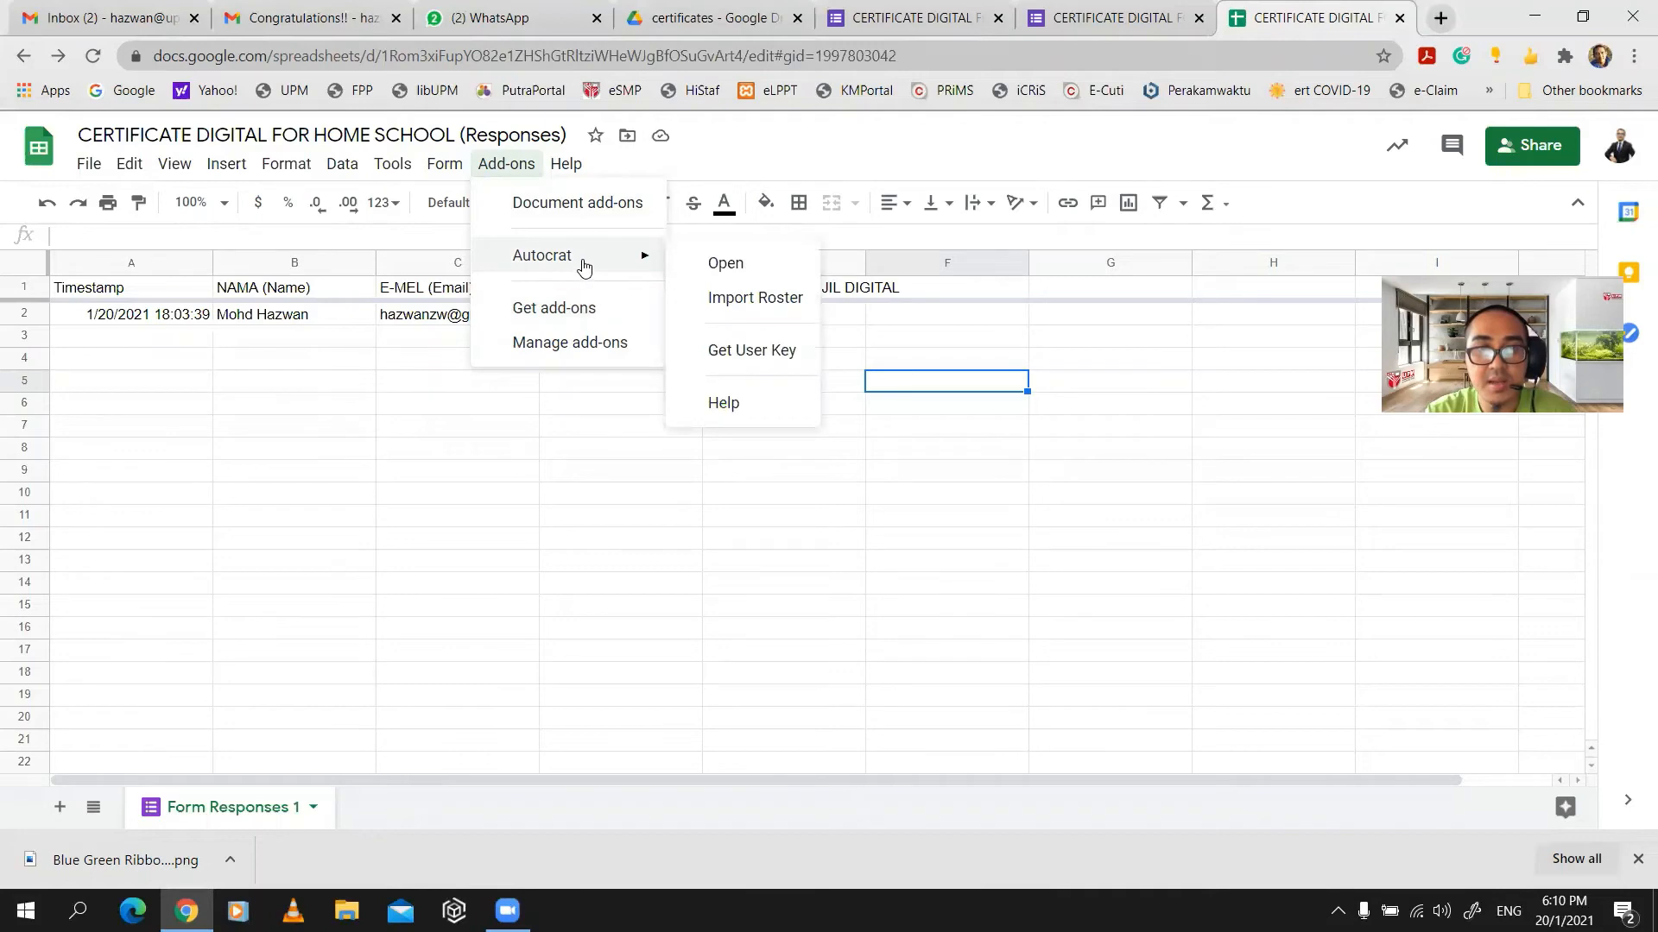
left_click(778, 279)
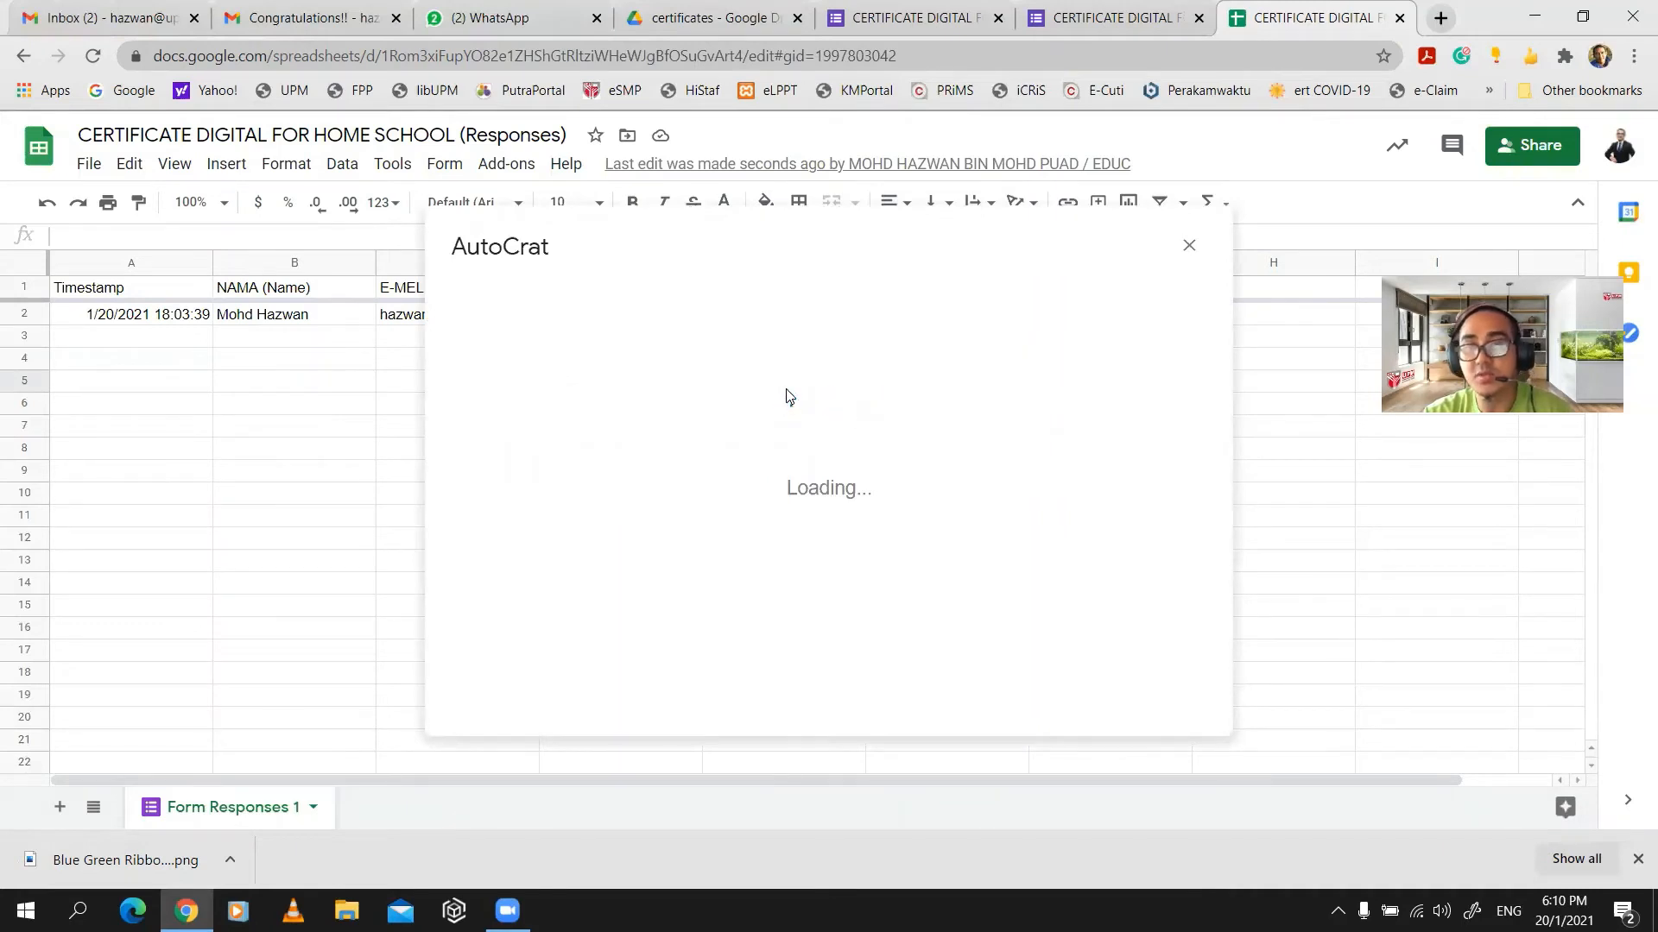
left_click(1138, 675)
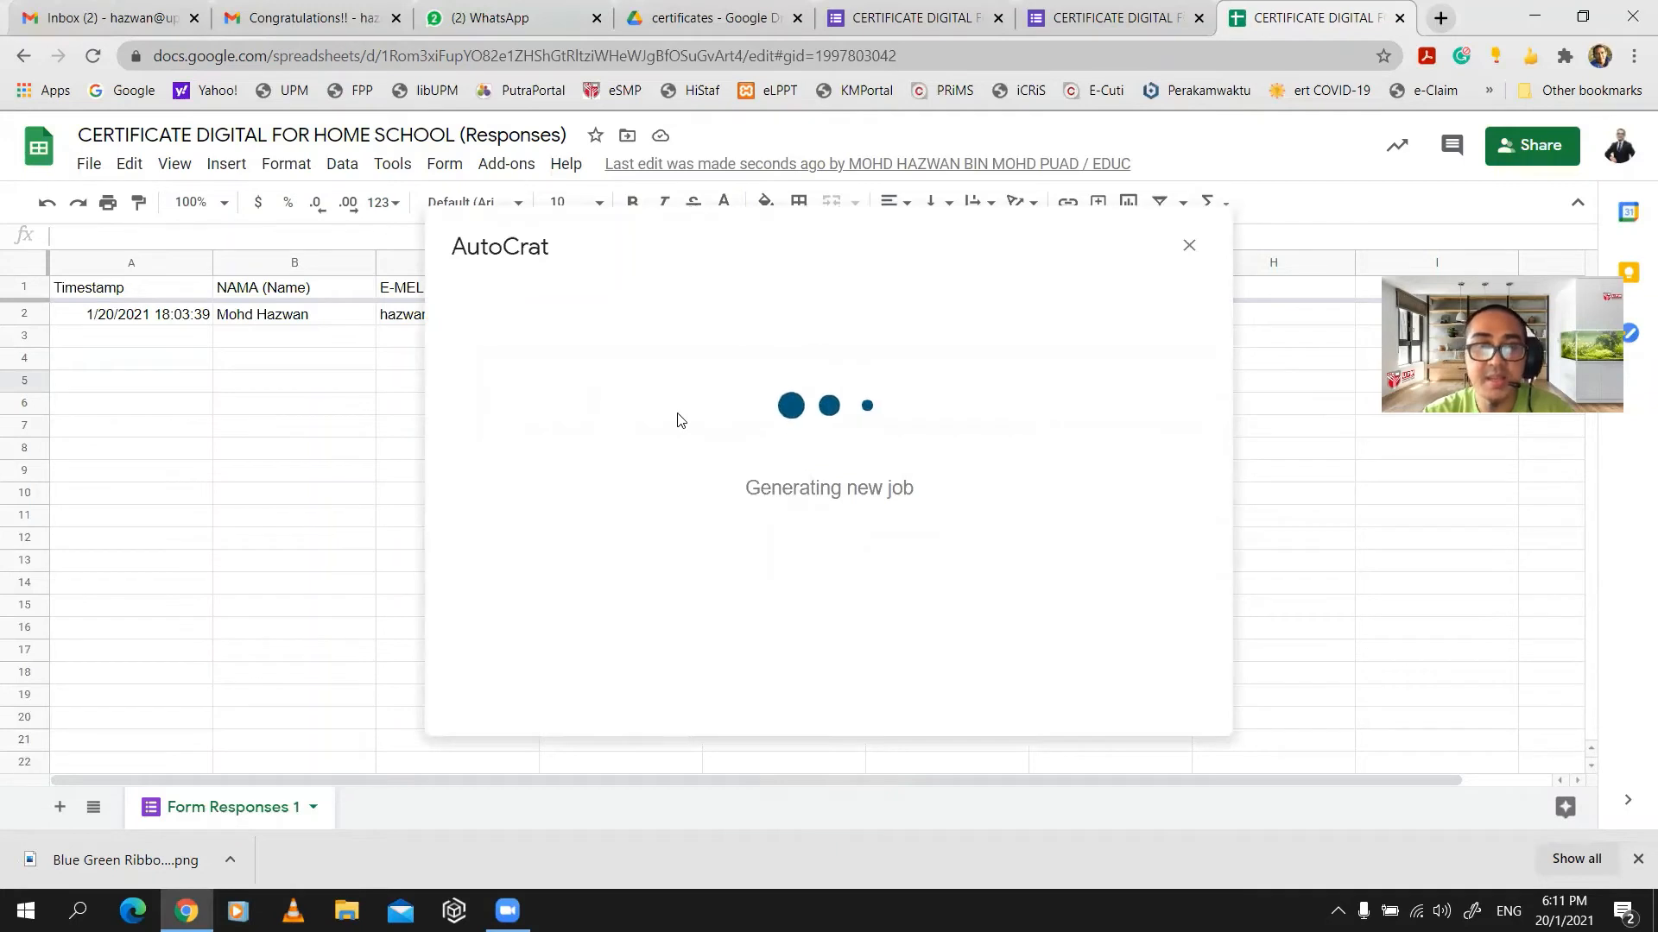
- Enter 'HOME SCHOOL CERTIFICATE' as the job name and continue to template selection
left_click(722, 393)
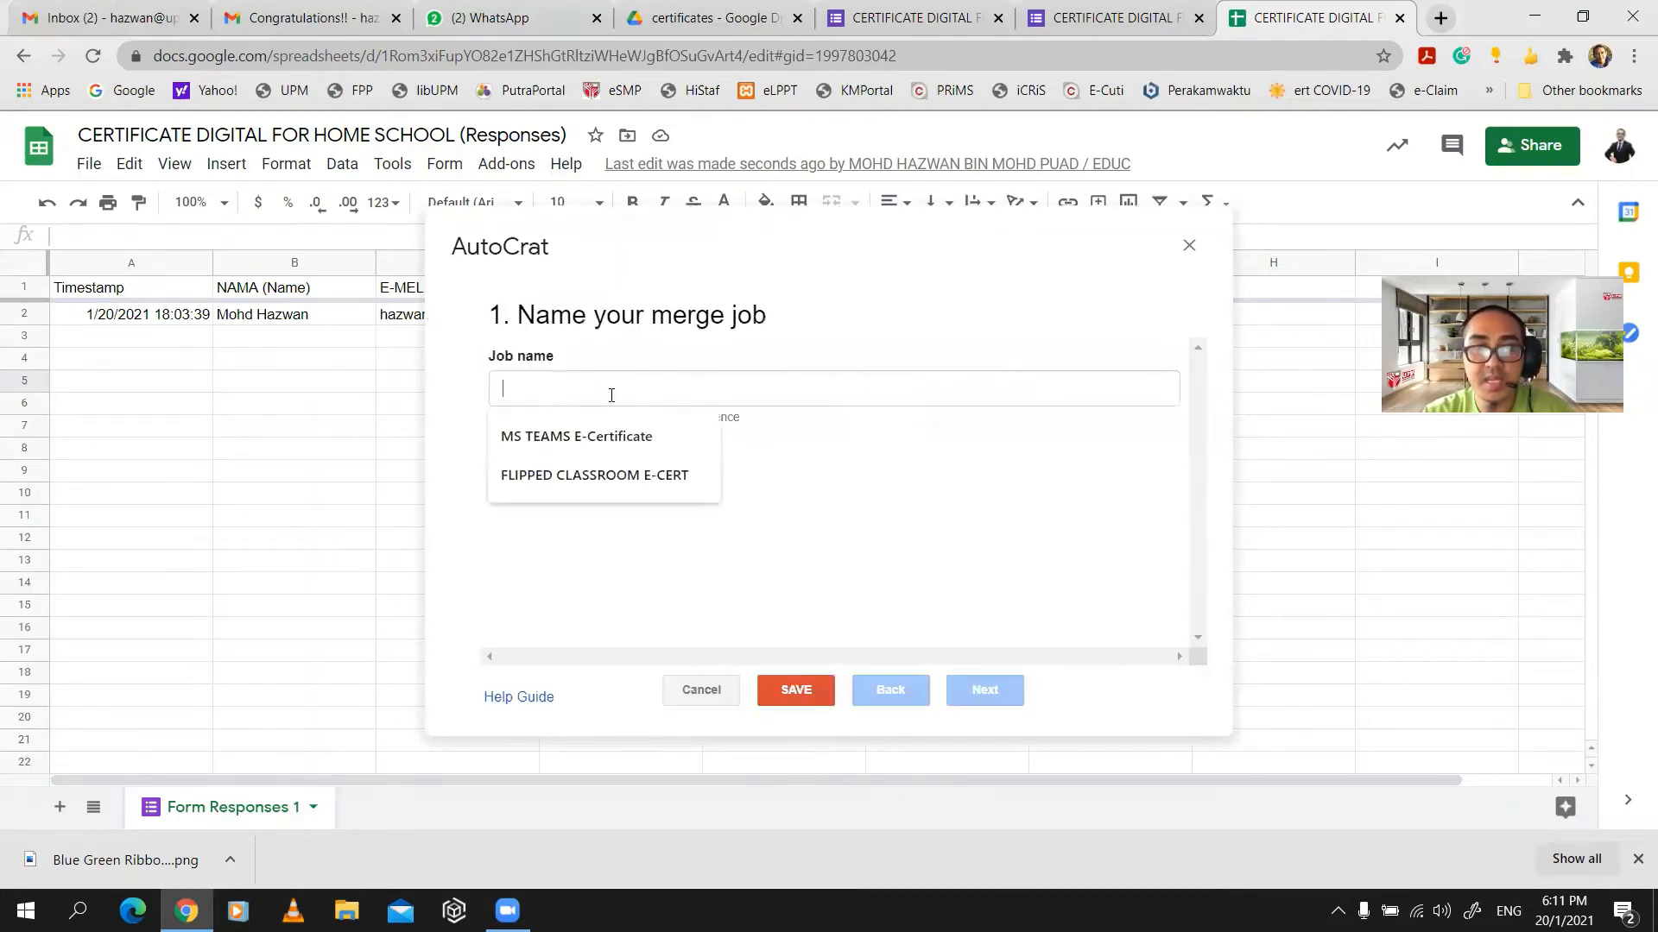
type("H")
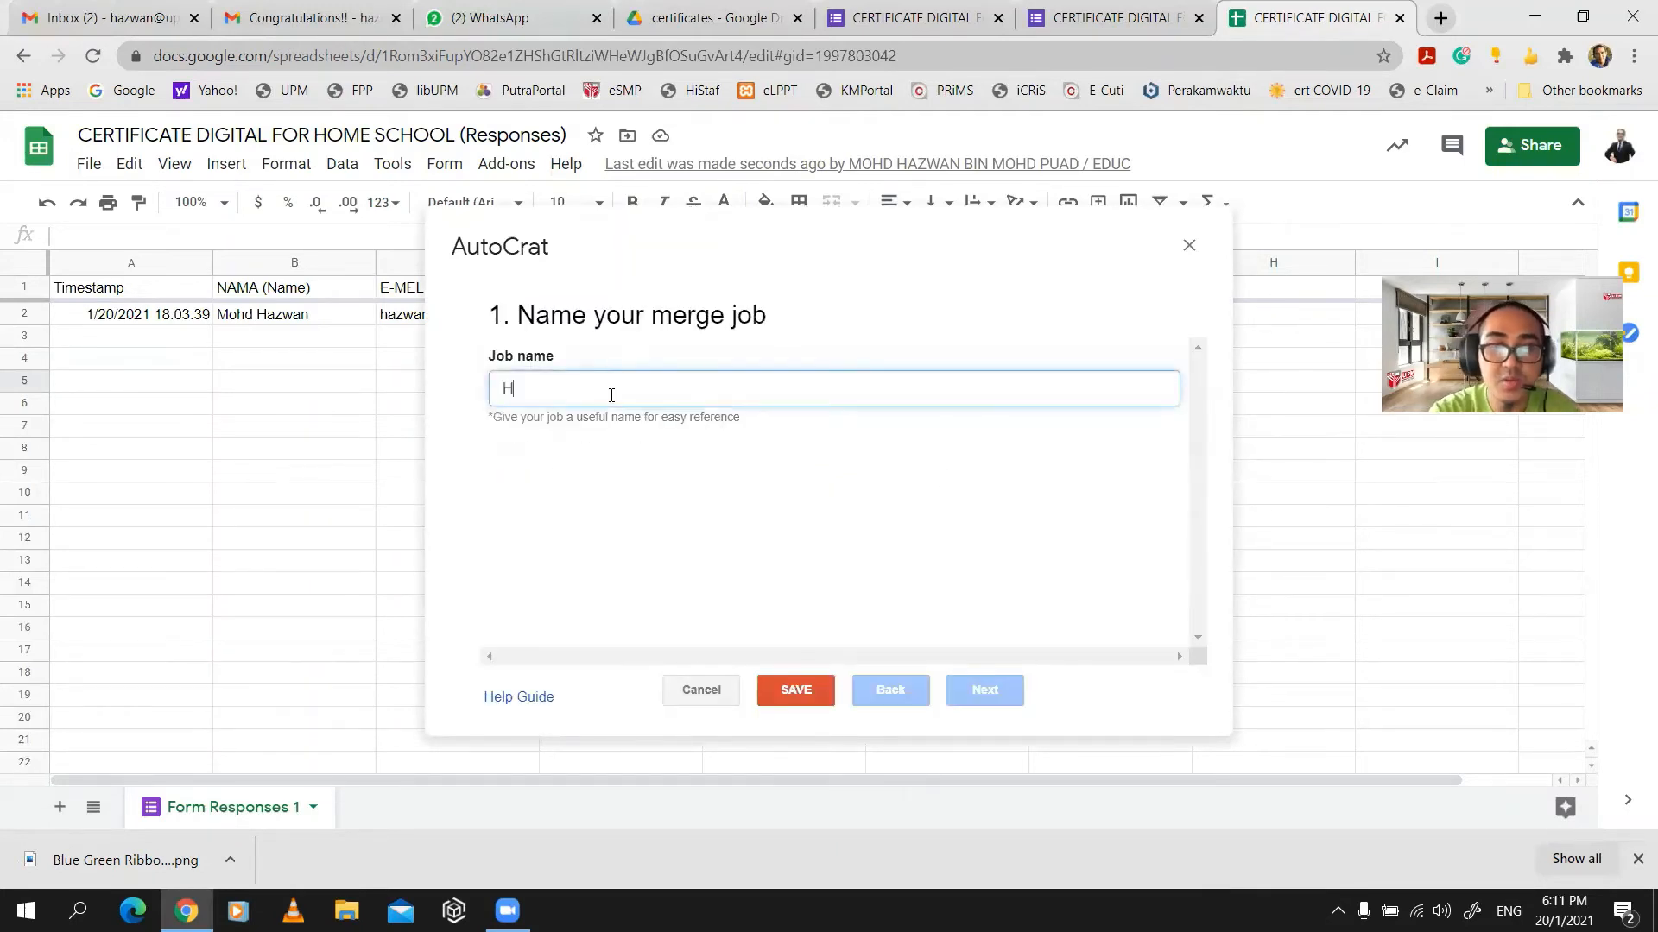
type("OME SCHOOL")
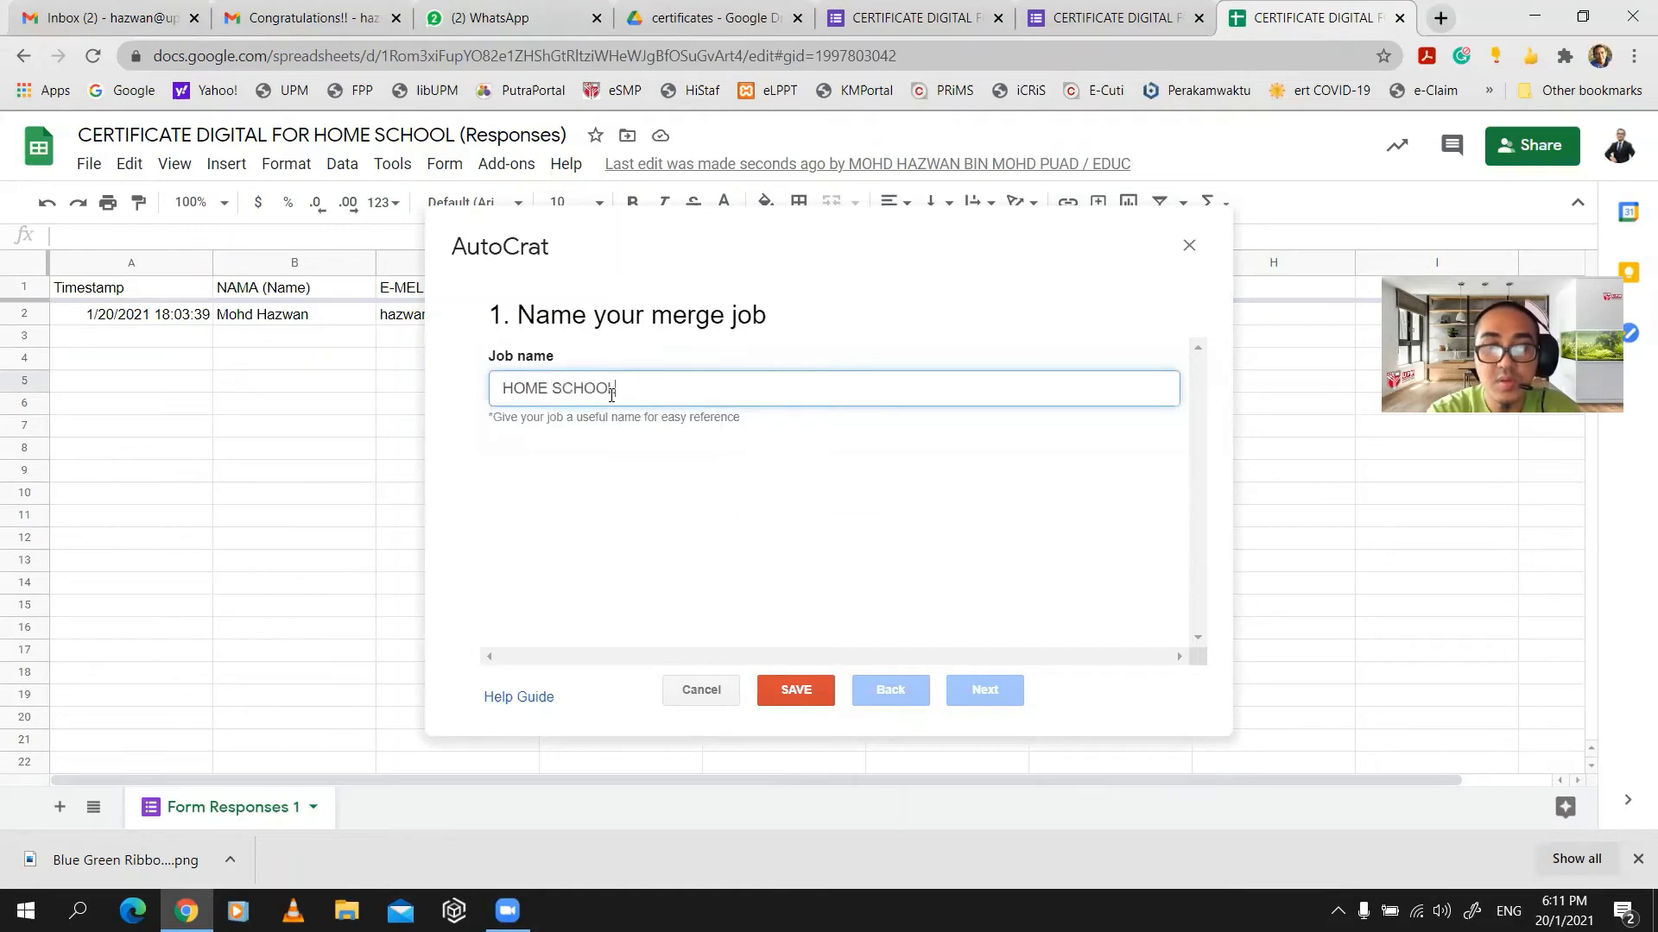
type(" CERTIFICATE")
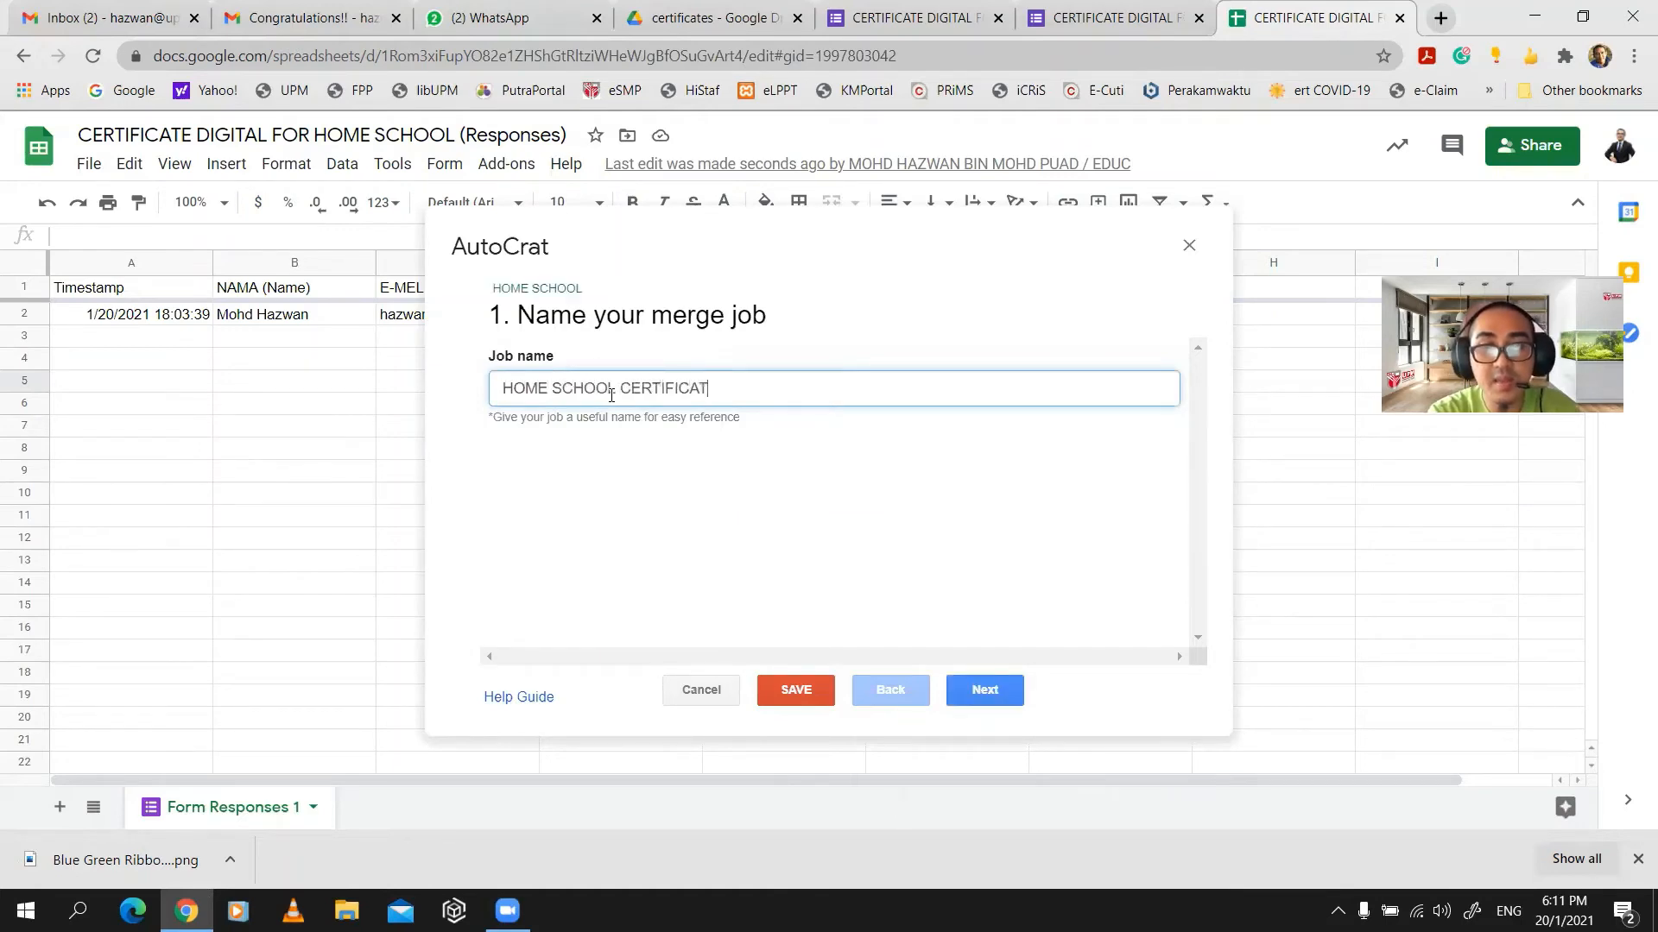
left_click(982, 691)
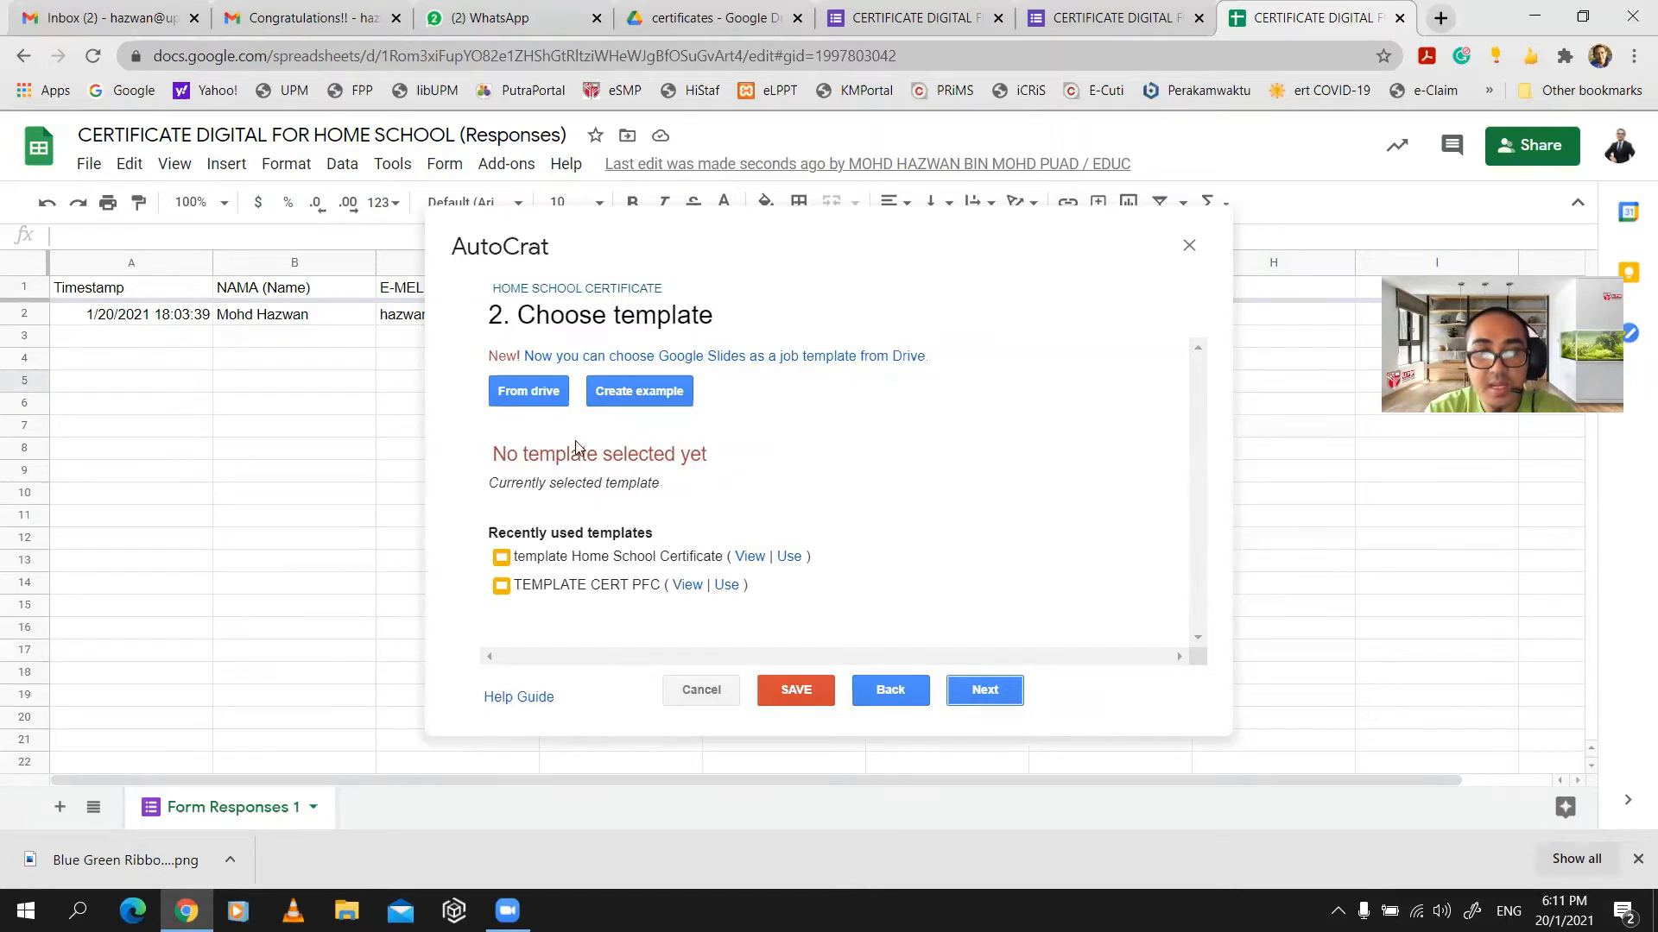
- Pick the HOME SCHOOL CERTIFICATE TEMPLATE slides from Drive and continue to field mapping
left_click(546, 392)
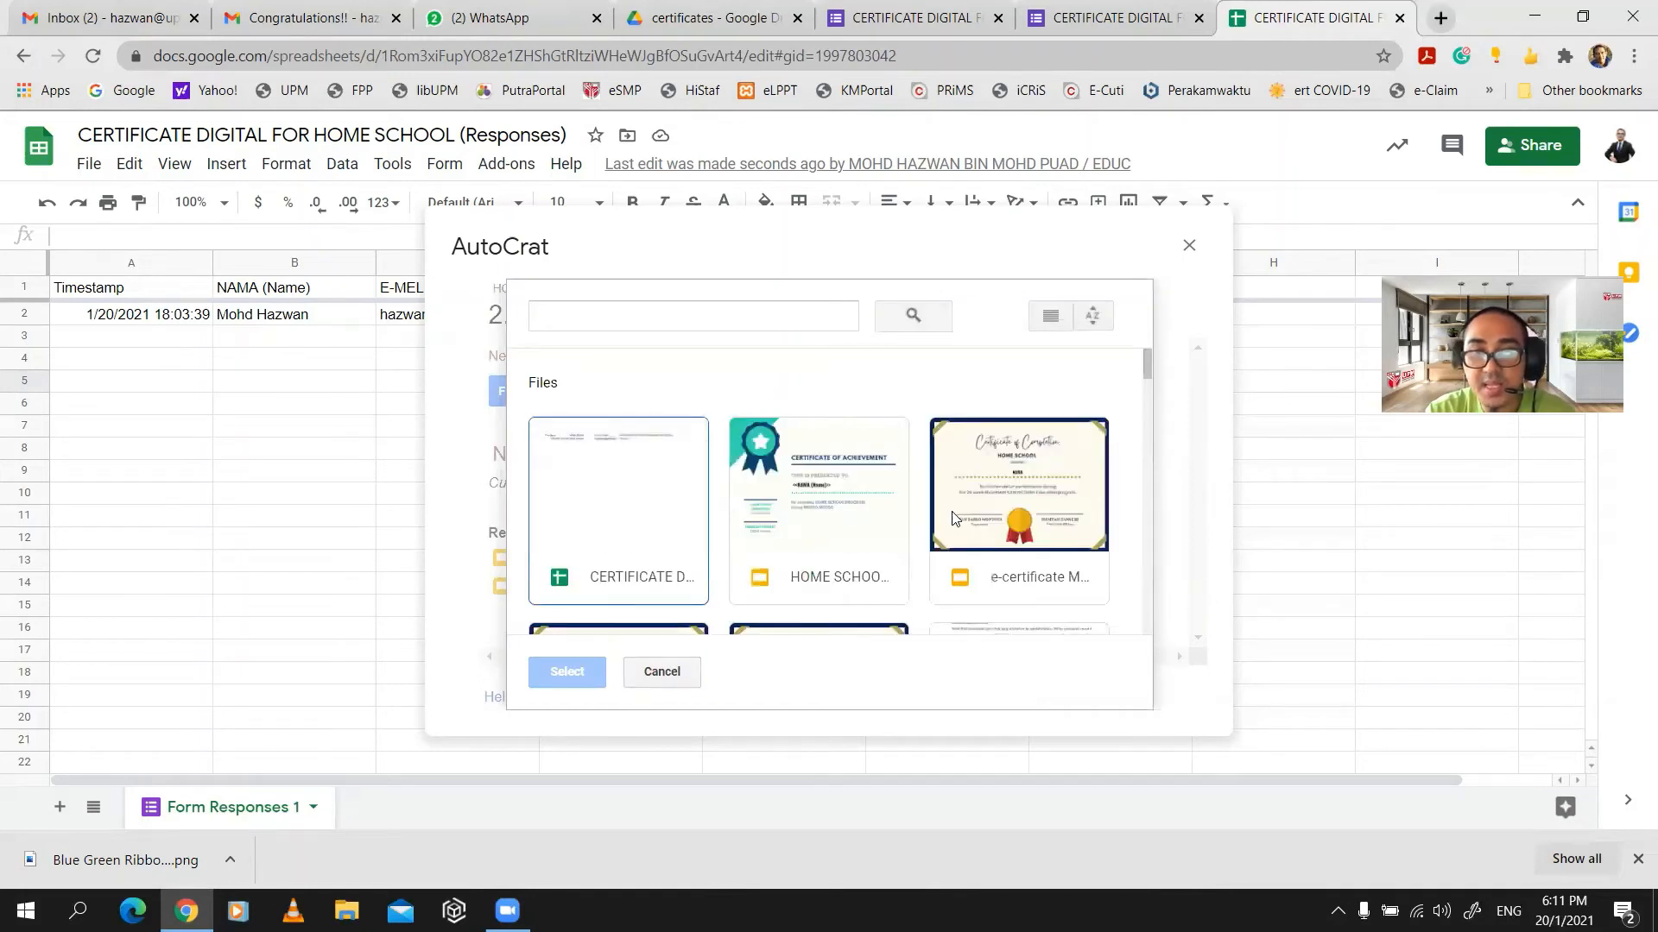
left_click(823, 518)
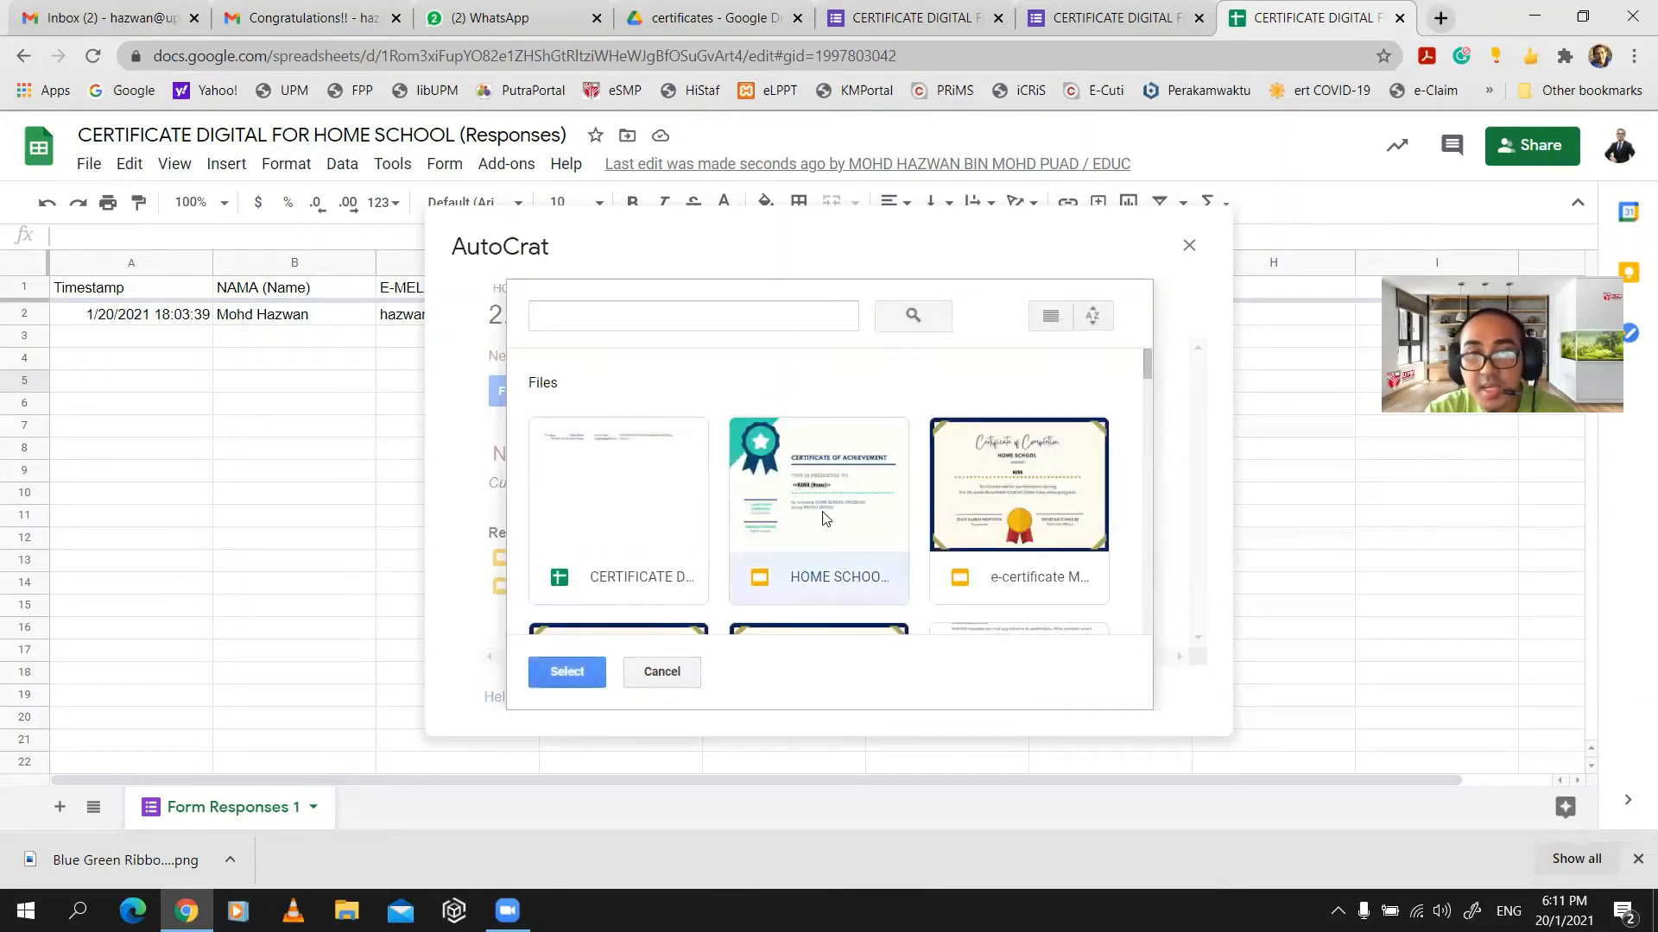
double_click(823, 501)
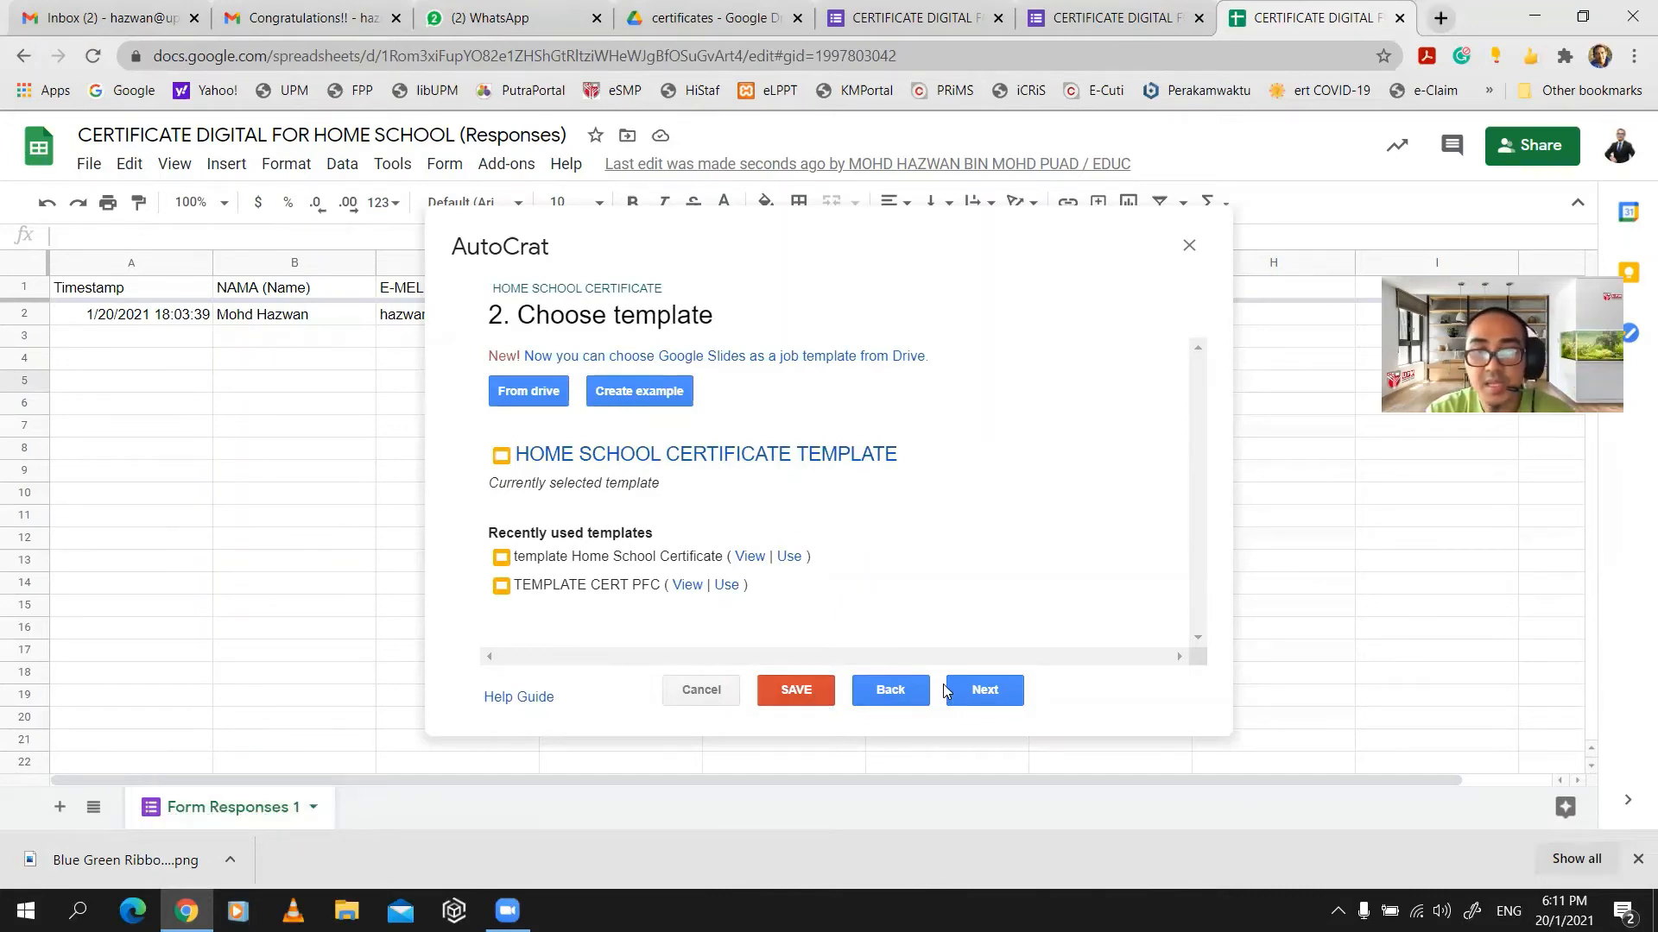
left_click(976, 691)
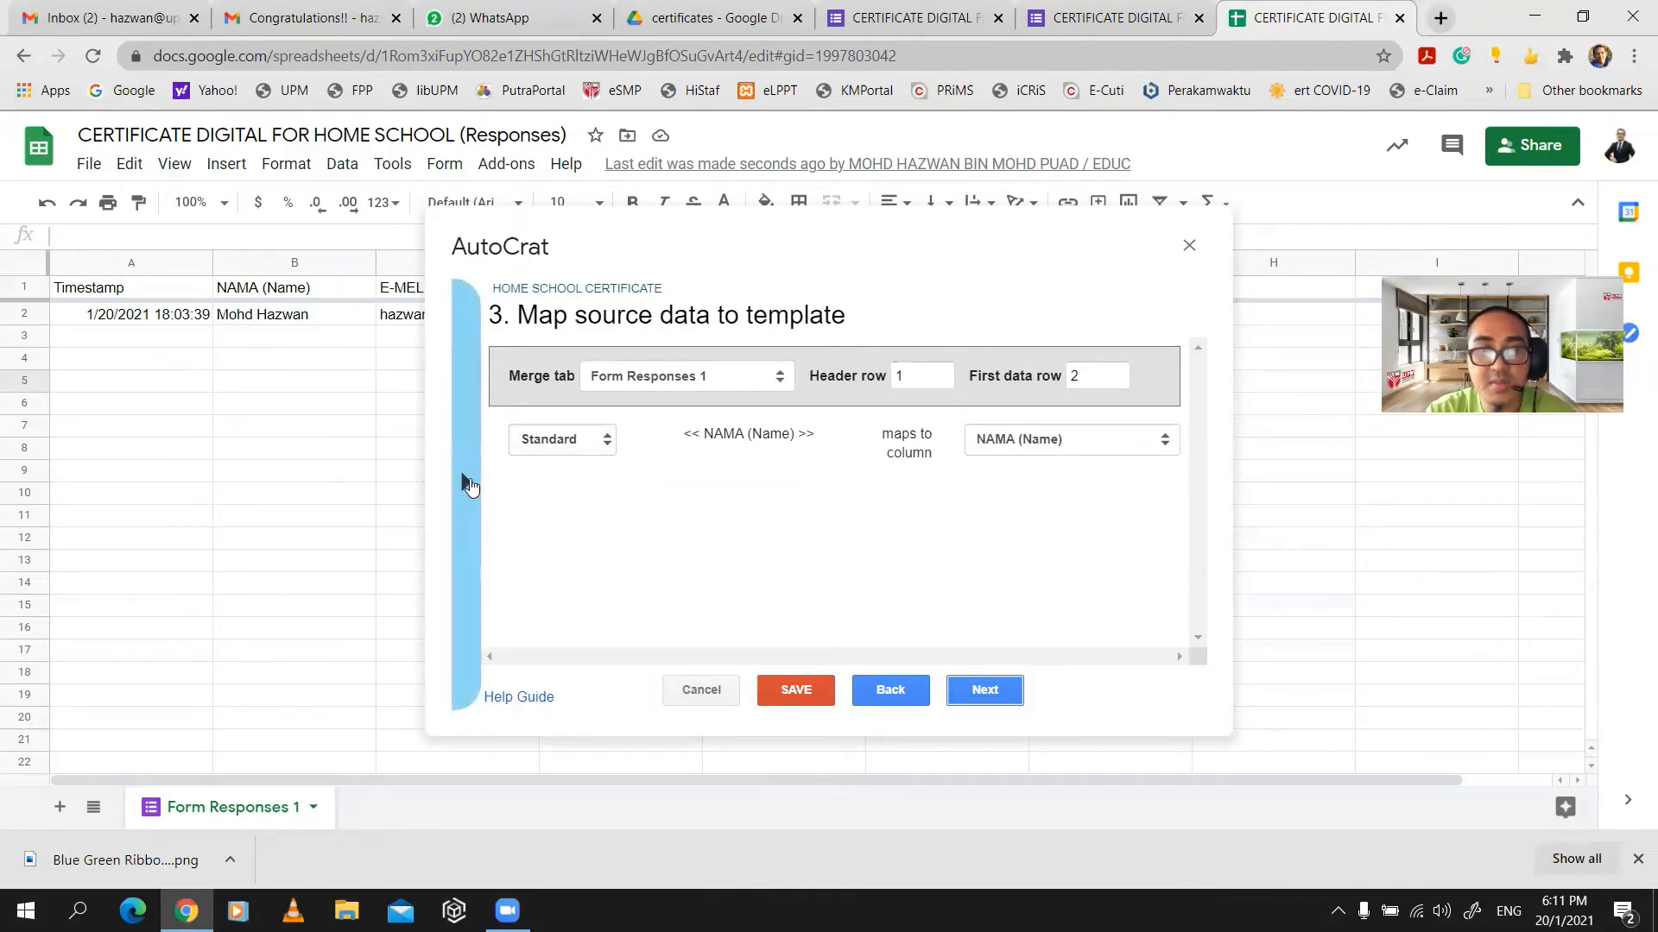
- Review the merge tags, keeping NAMA (Name) mapped to its column, and continue
left_click(469, 486)
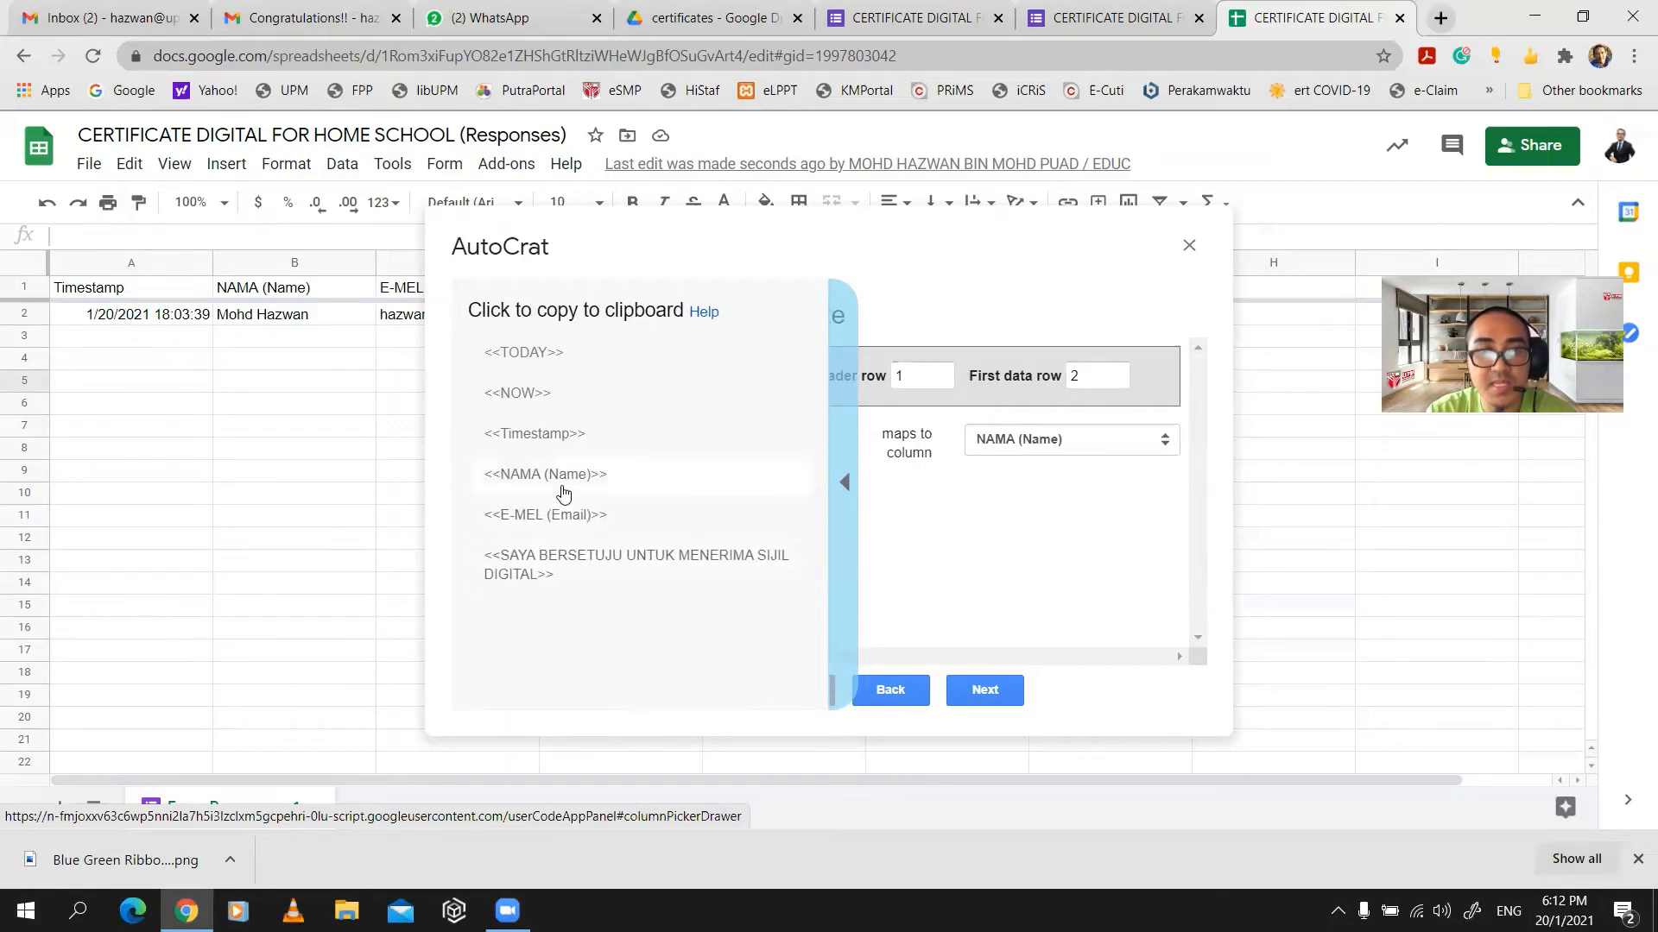
left_click(841, 514)
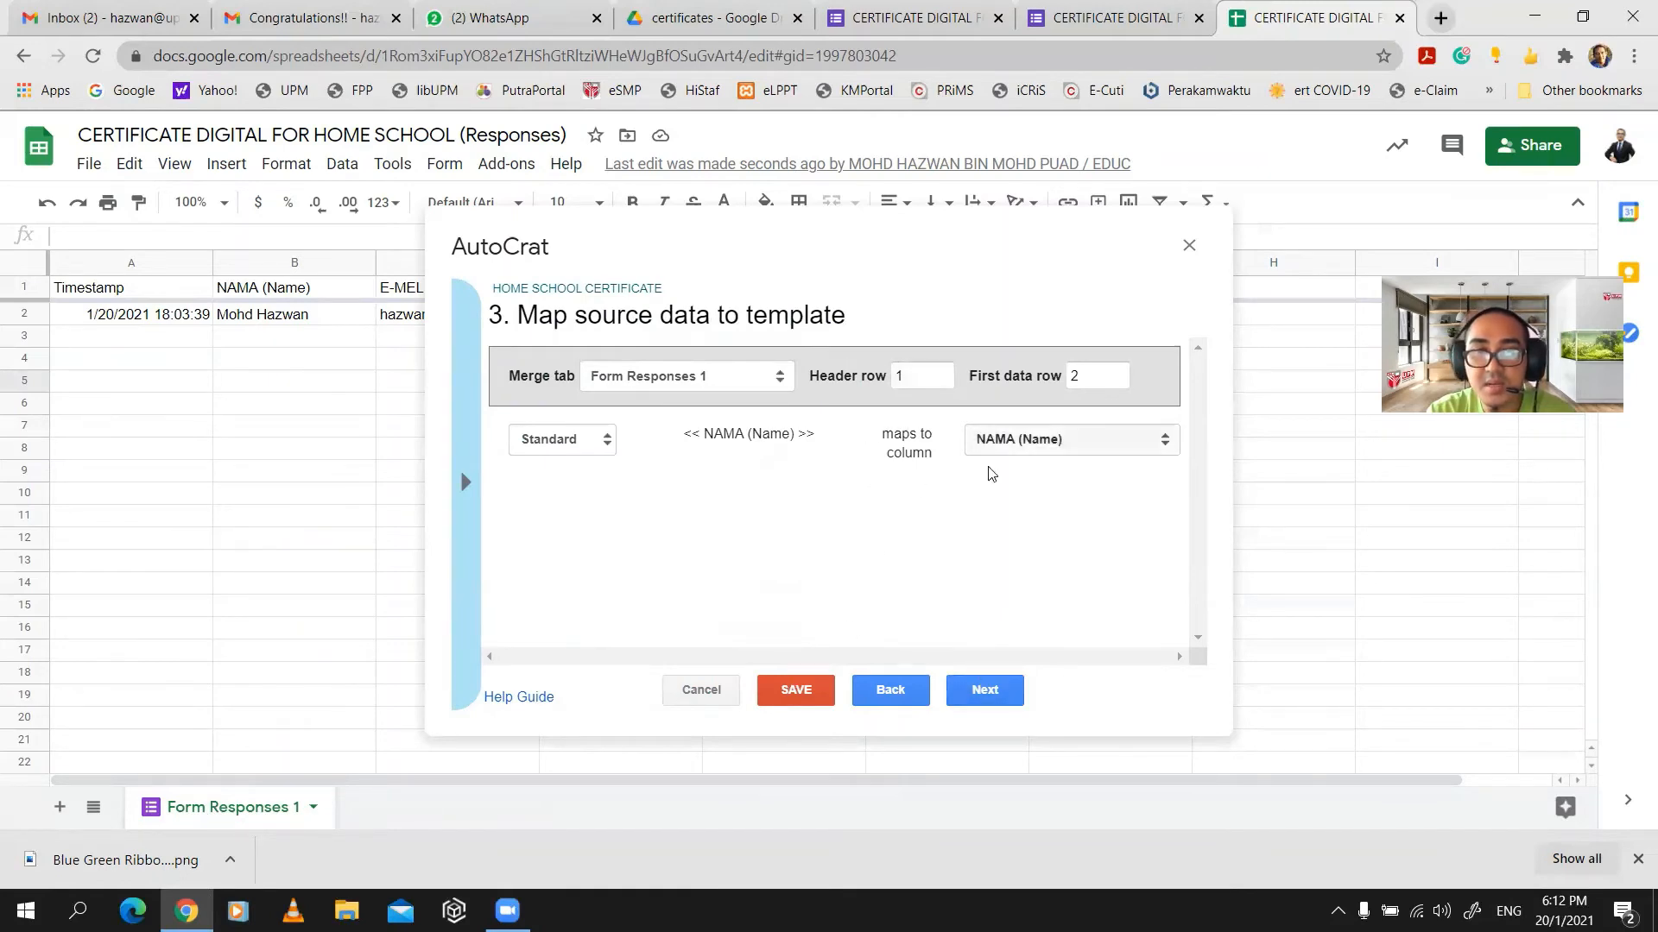
left_click(984, 689)
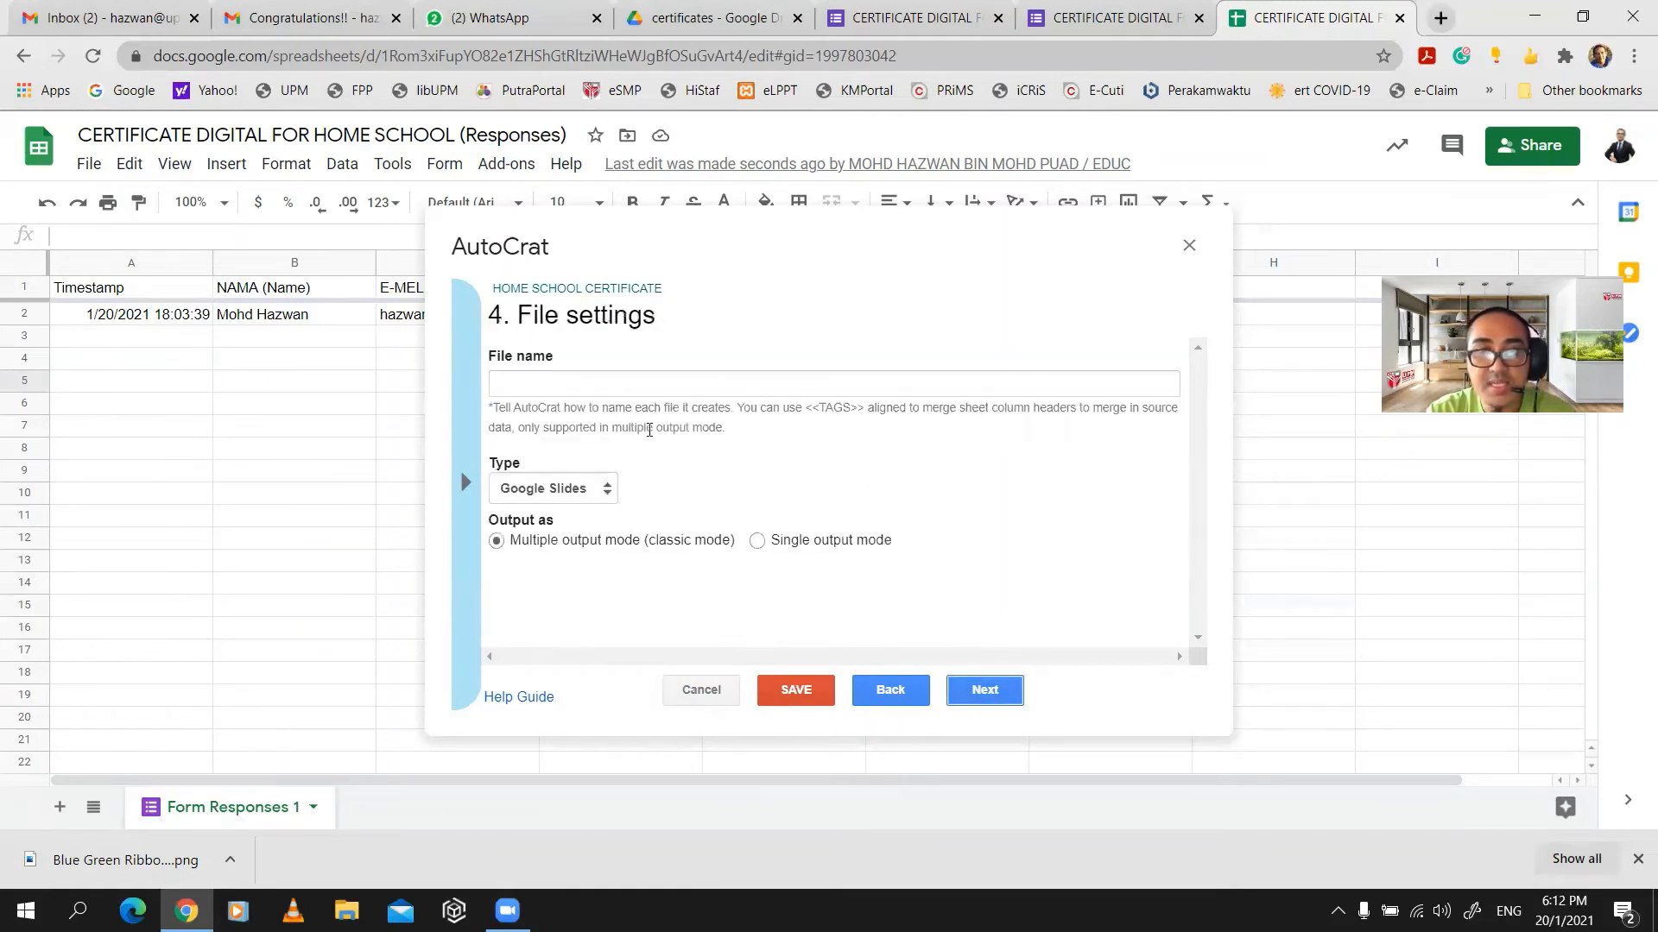
- Name files 'E-CERTIFICATE <<NAMA (Name)>>', output PDF, one file per response, and continue
left_click(637, 378)
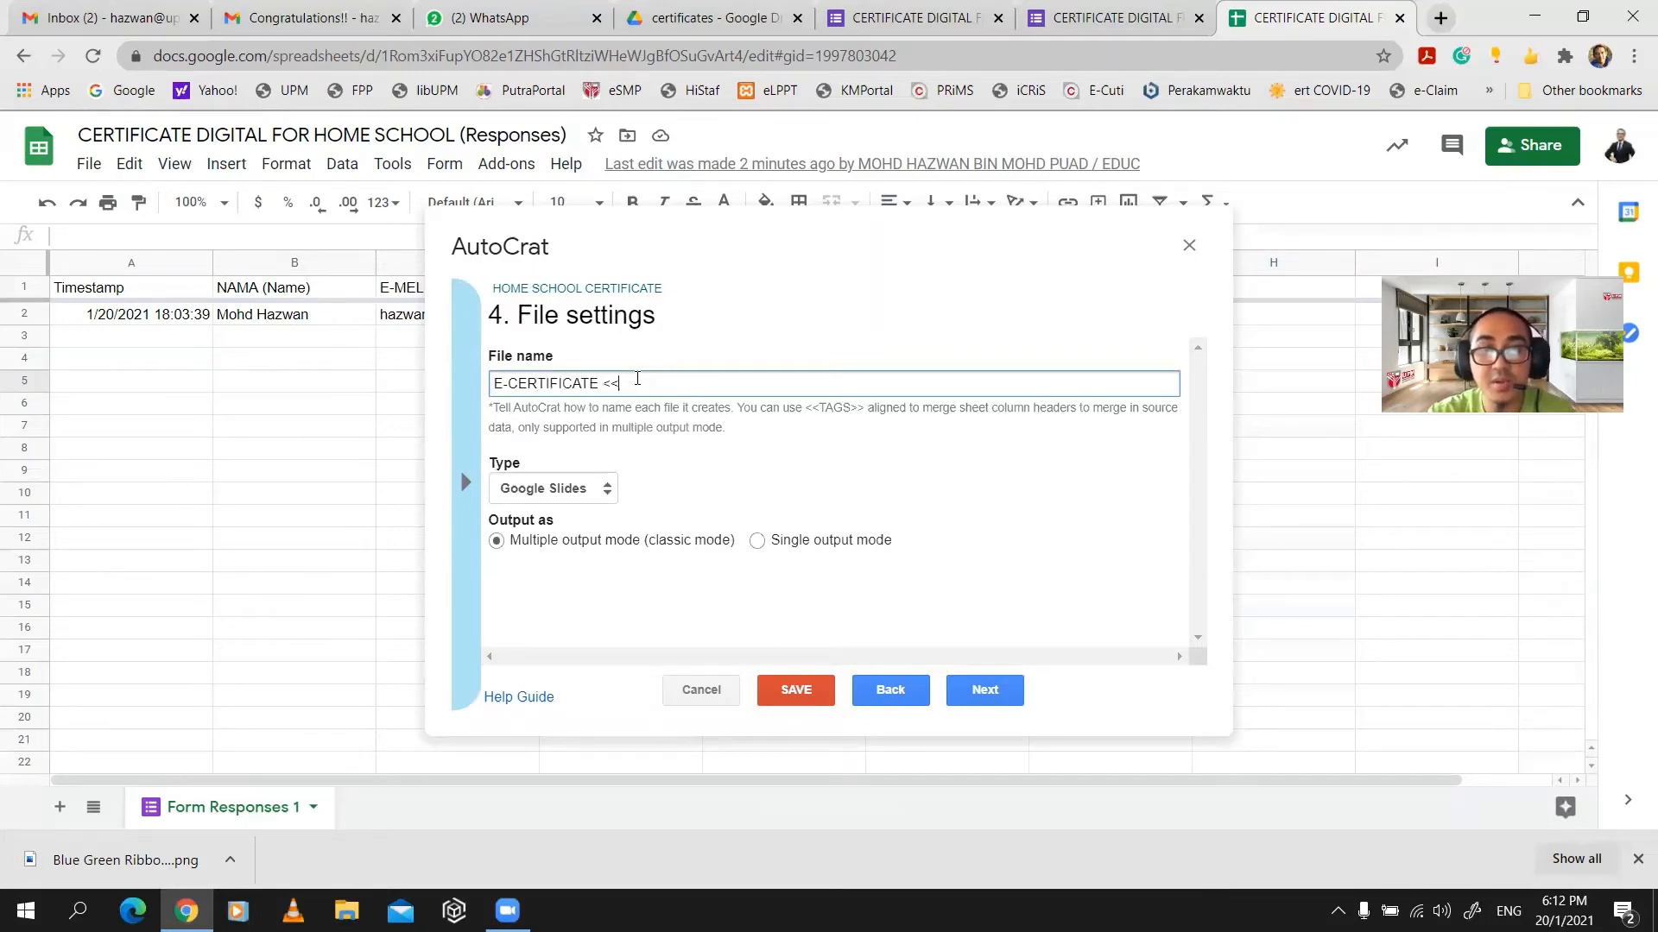
type("NAMA (Name)")
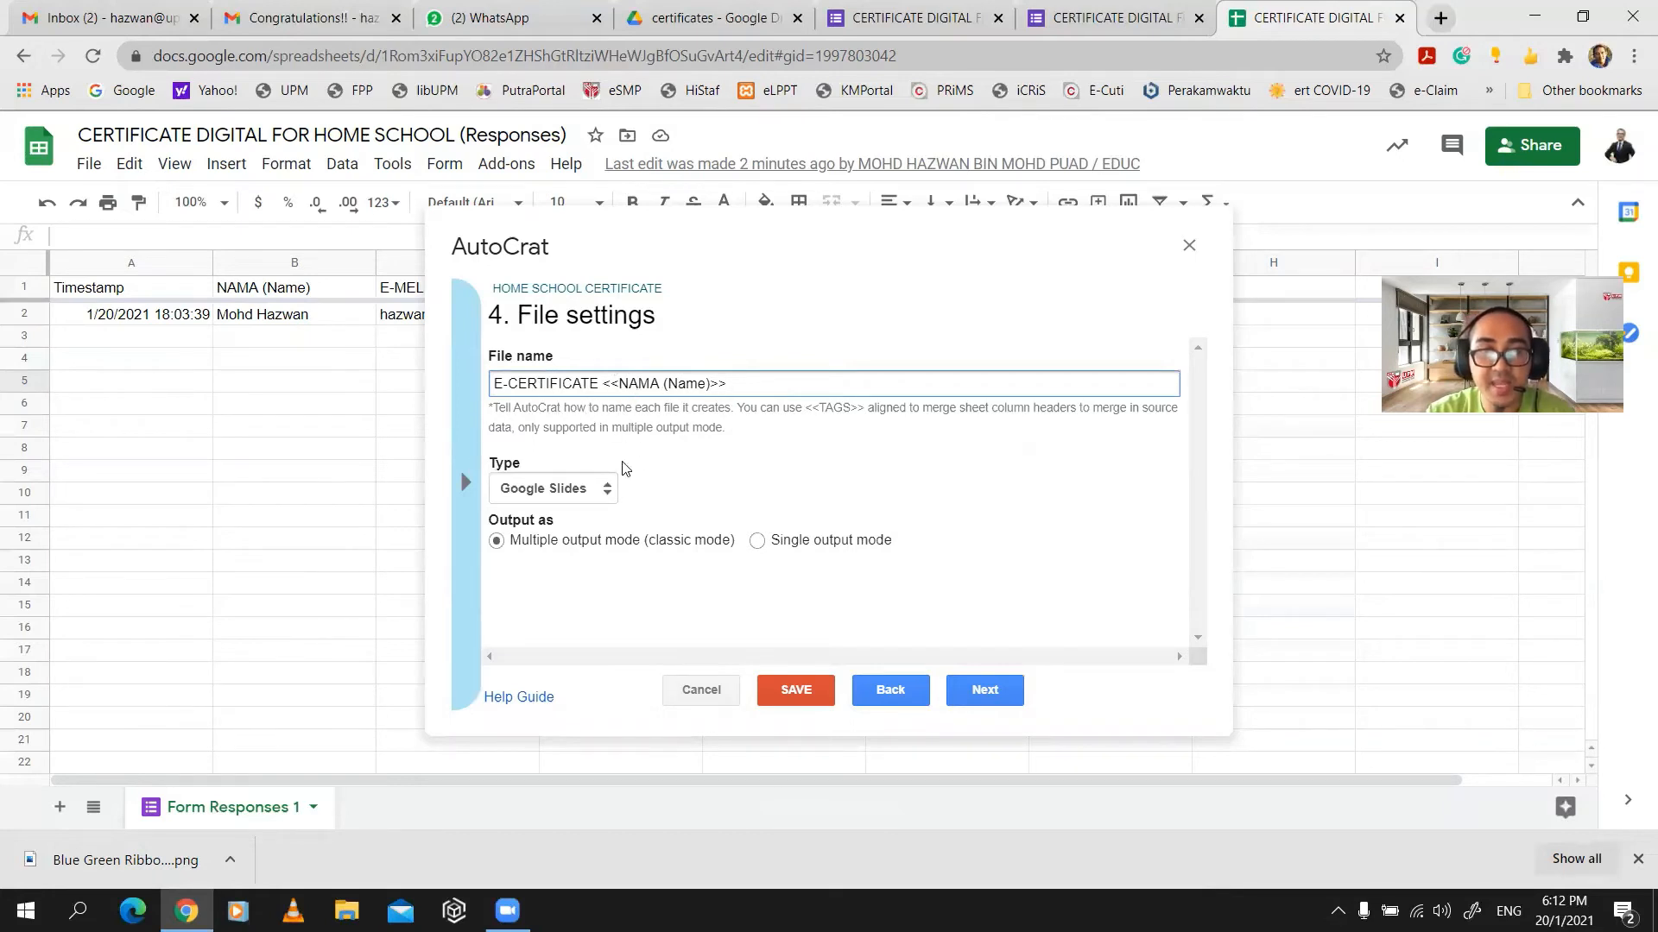
left_click(581, 489)
left_click(582, 537)
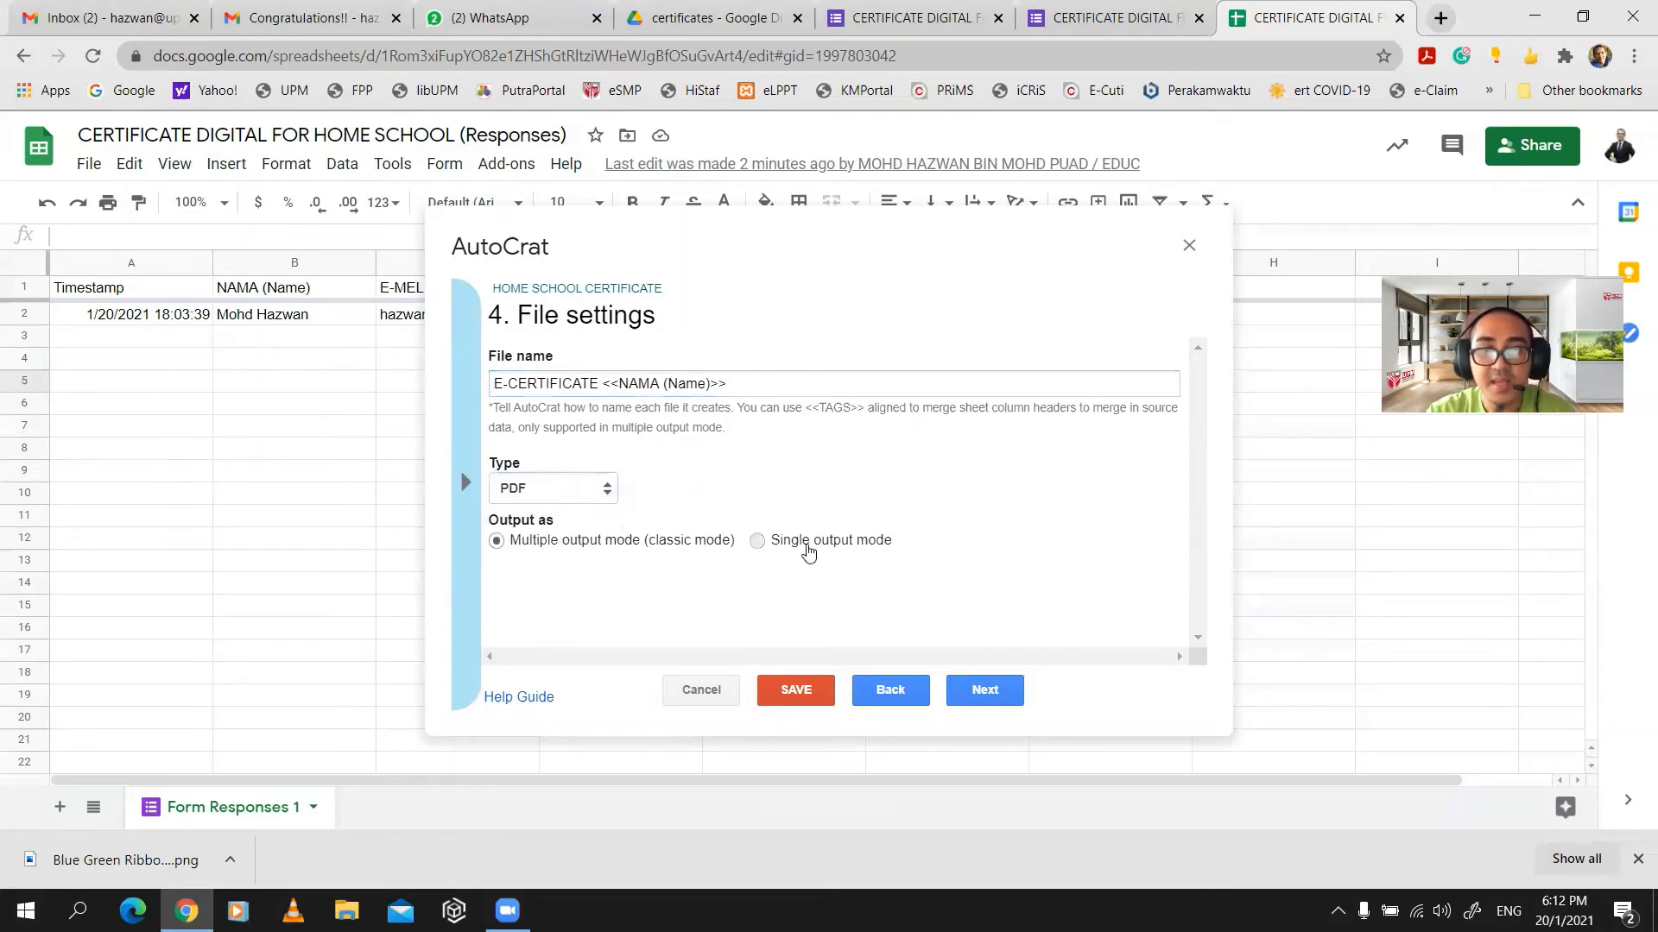
left_click(807, 542)
left_click(581, 542)
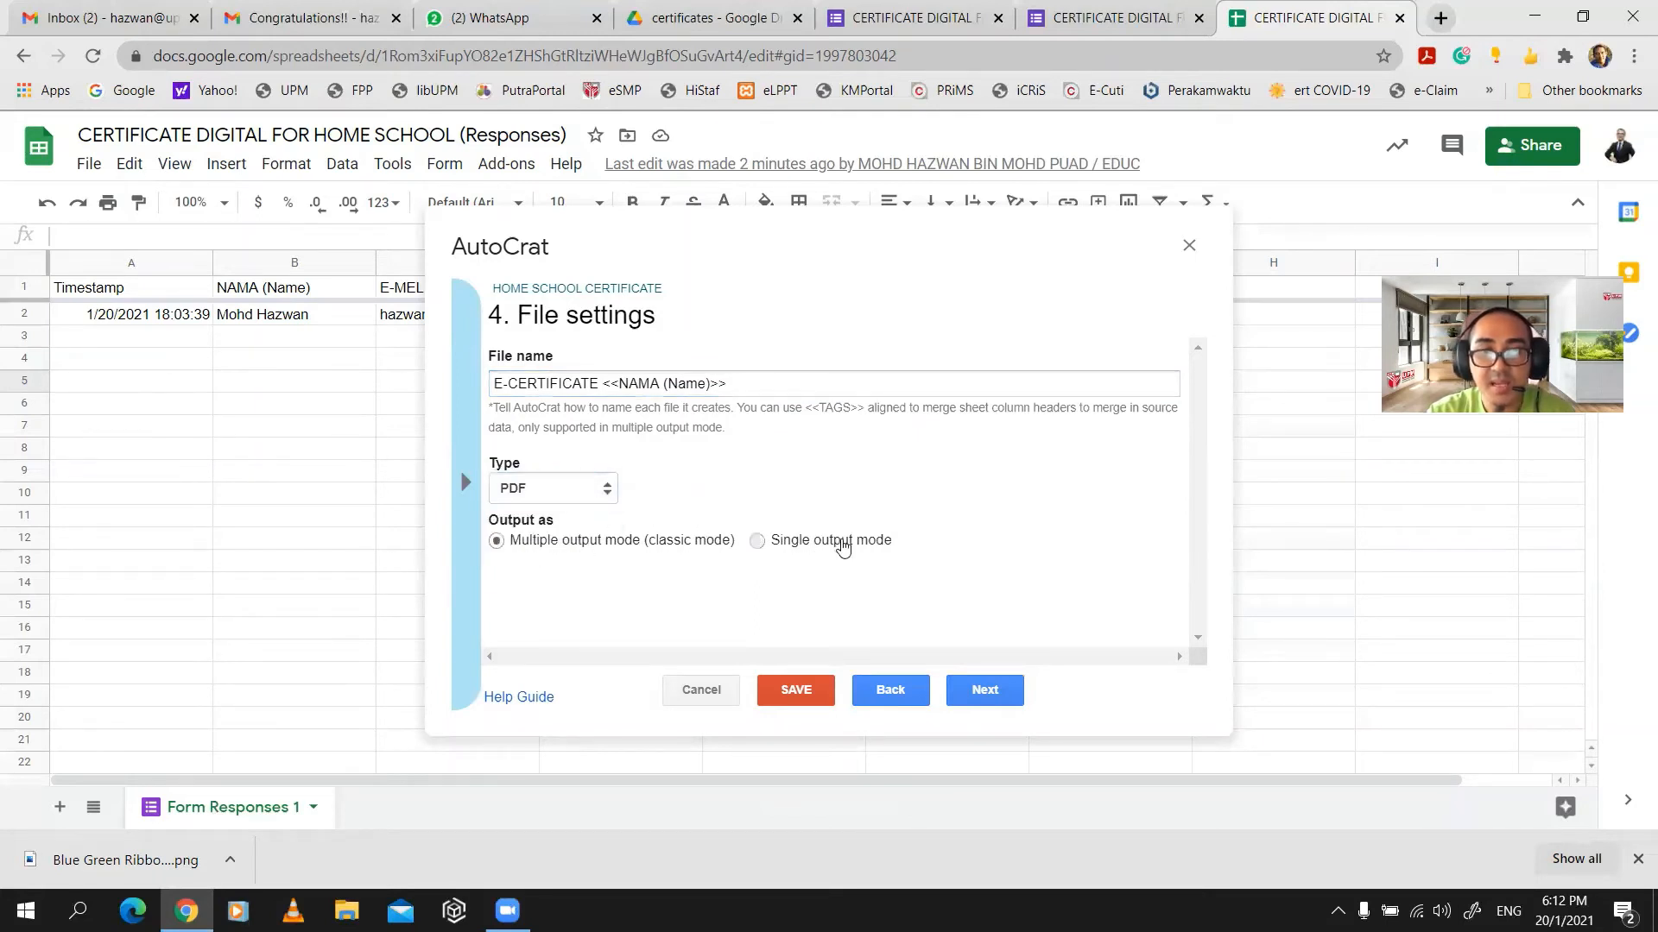
left_click(843, 544)
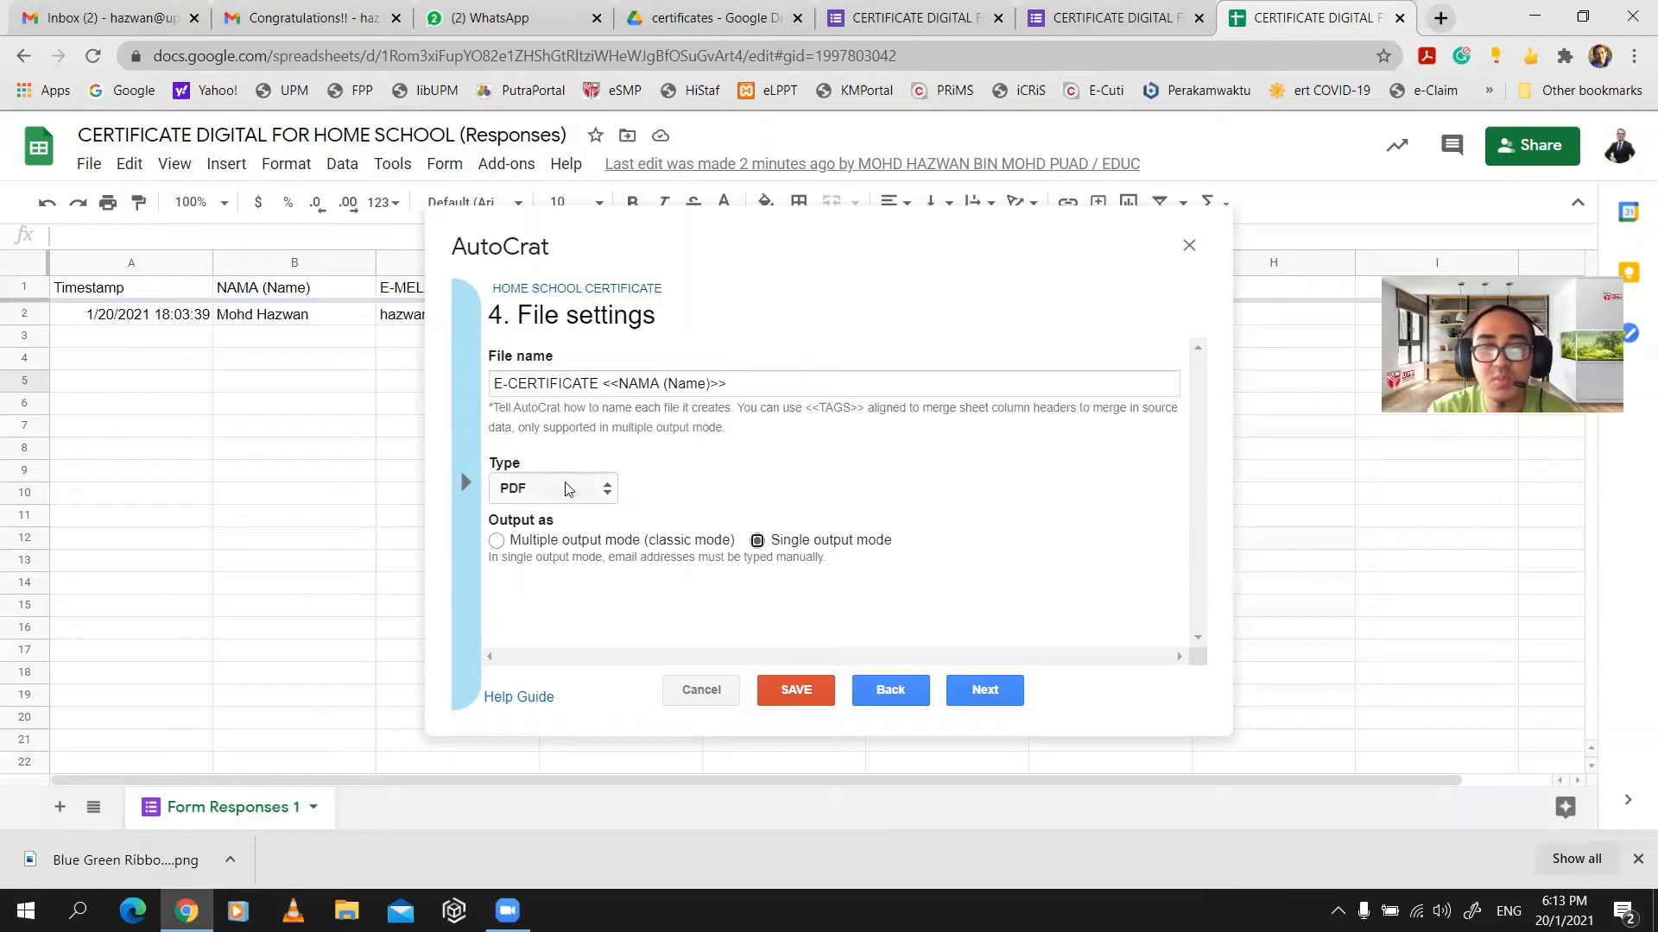
left_click(585, 542)
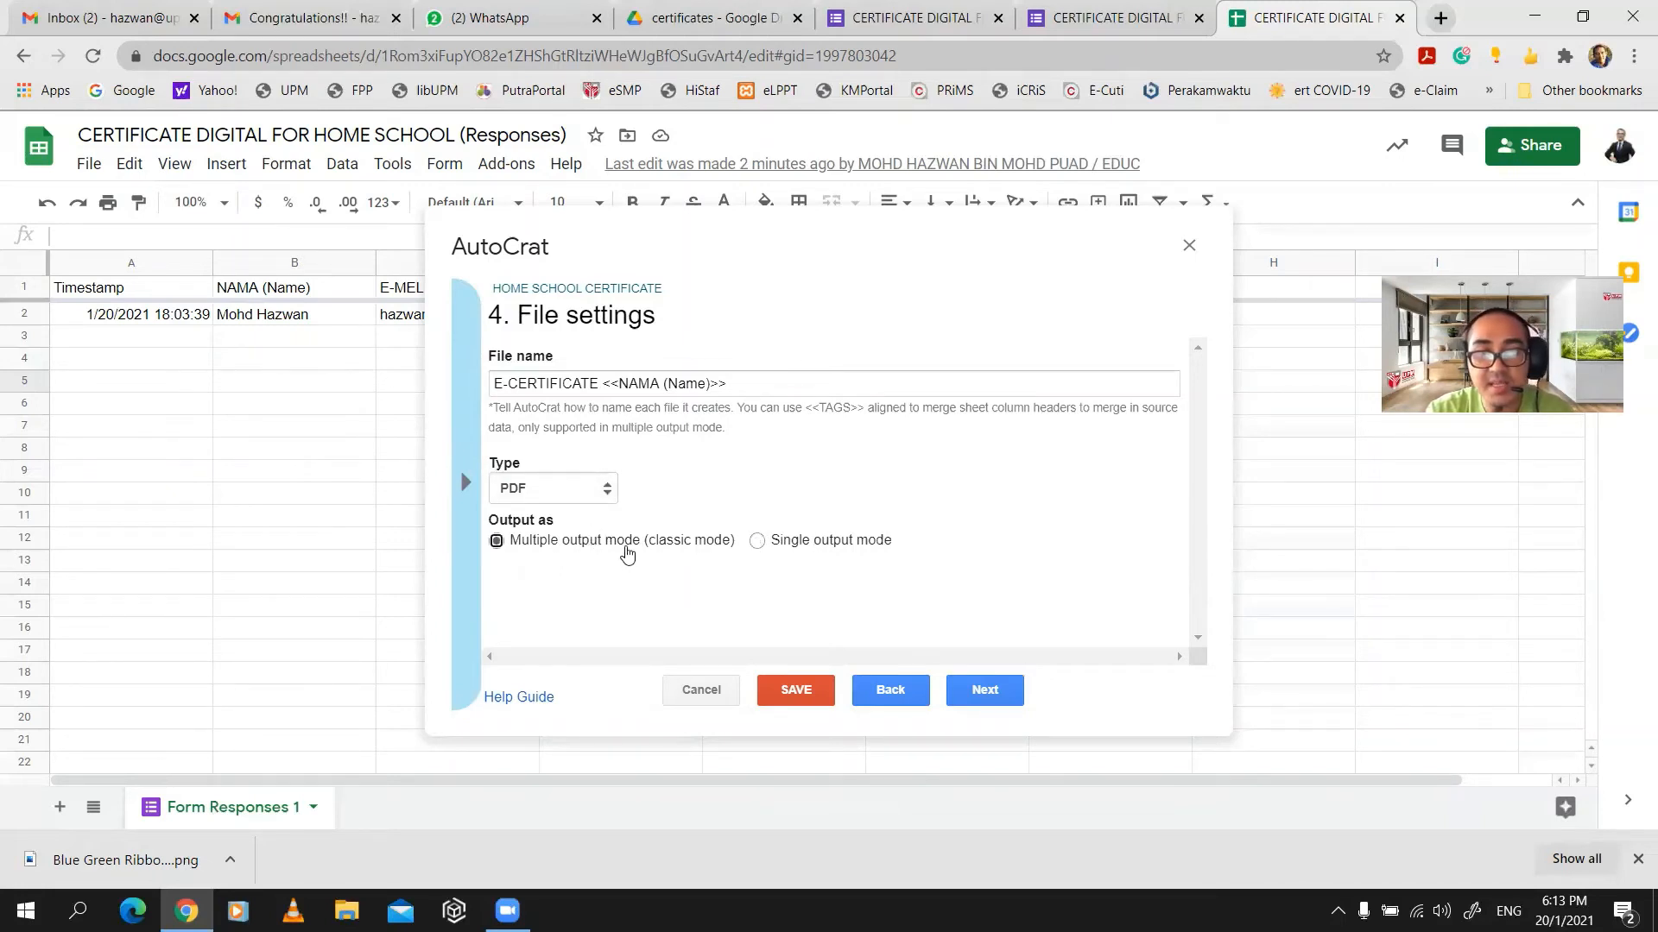
left_click(984, 690)
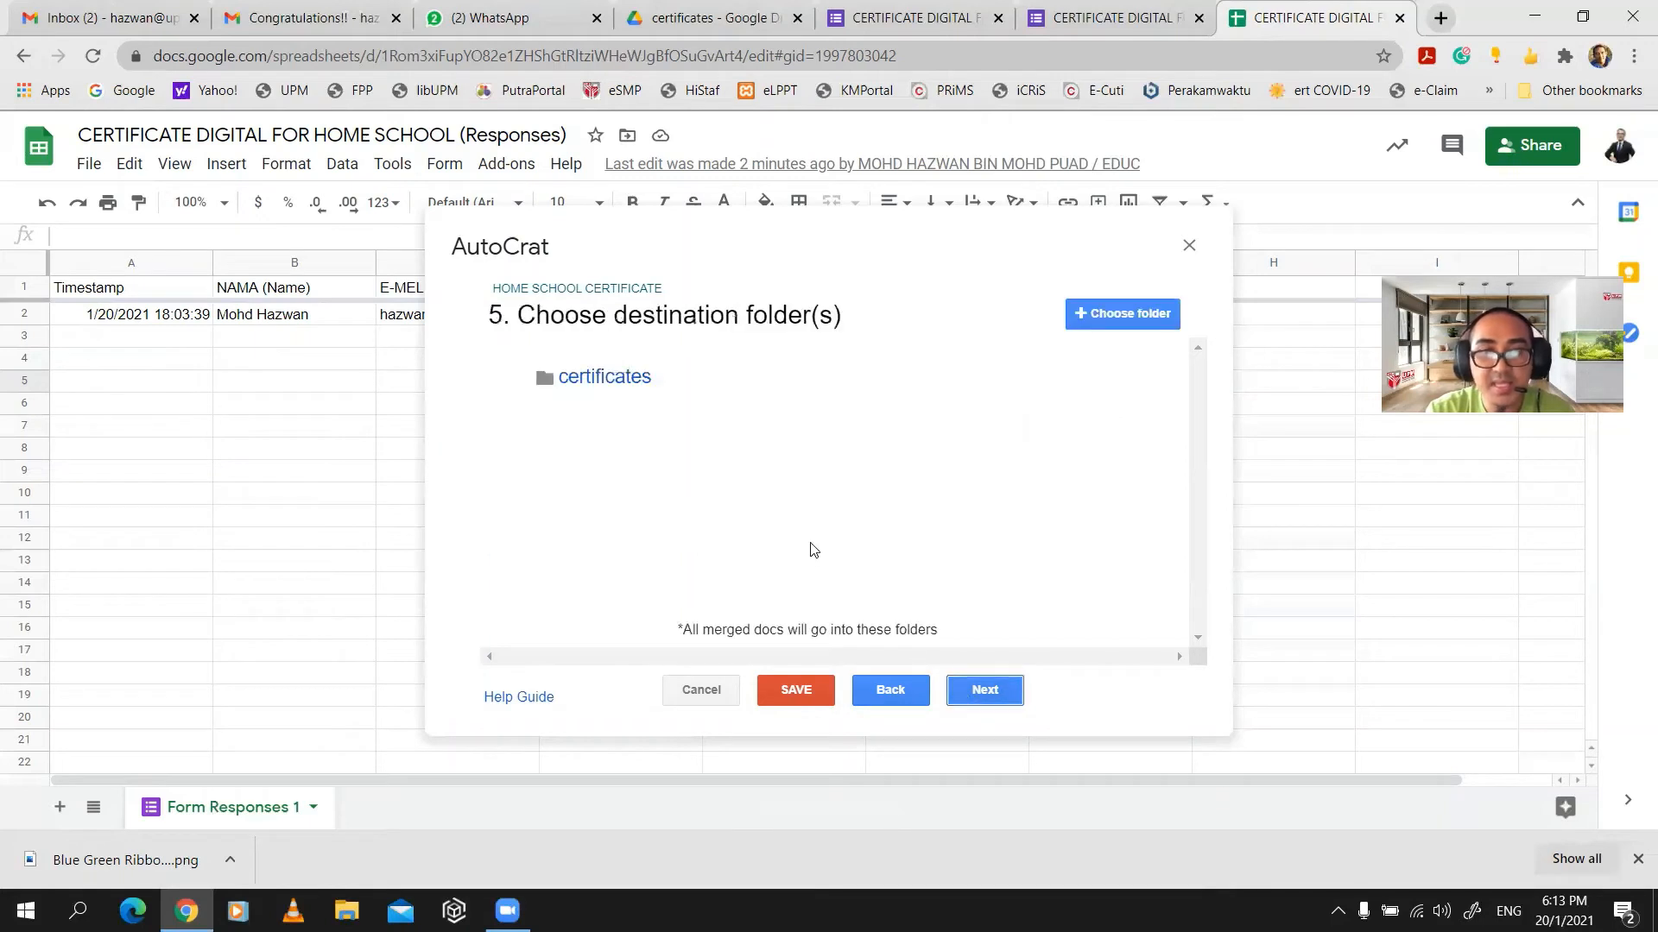
- Add the certificates Drive folder as destination, check it in Drive, and continue
left_click(1122, 314)
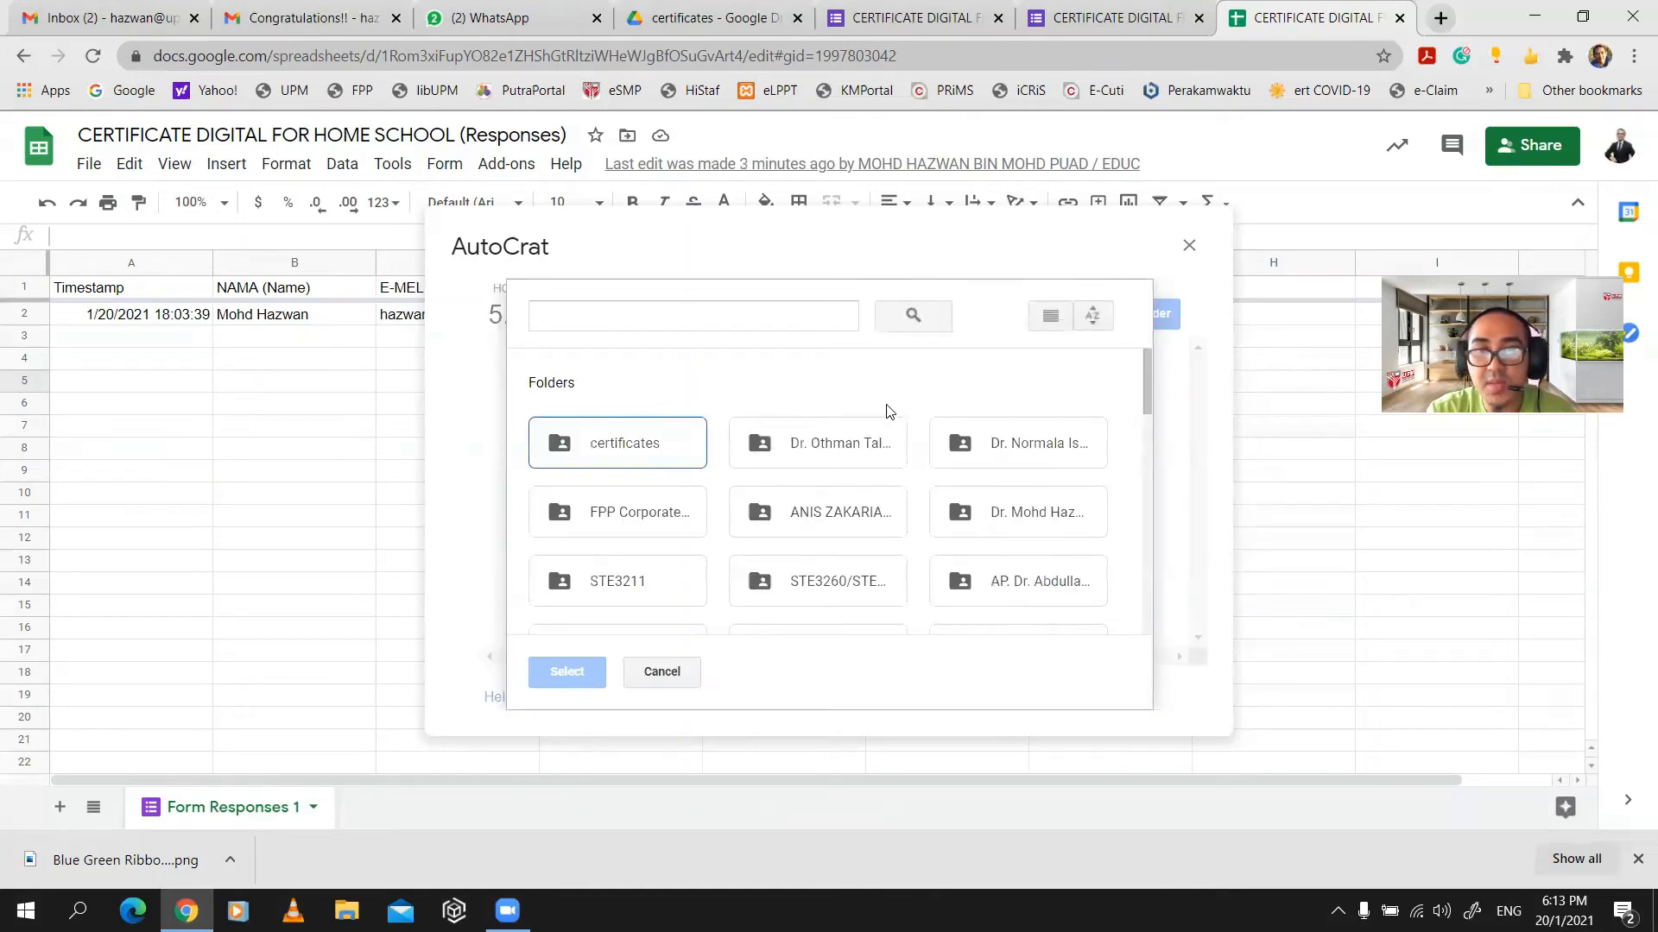
left_click(663, 441)
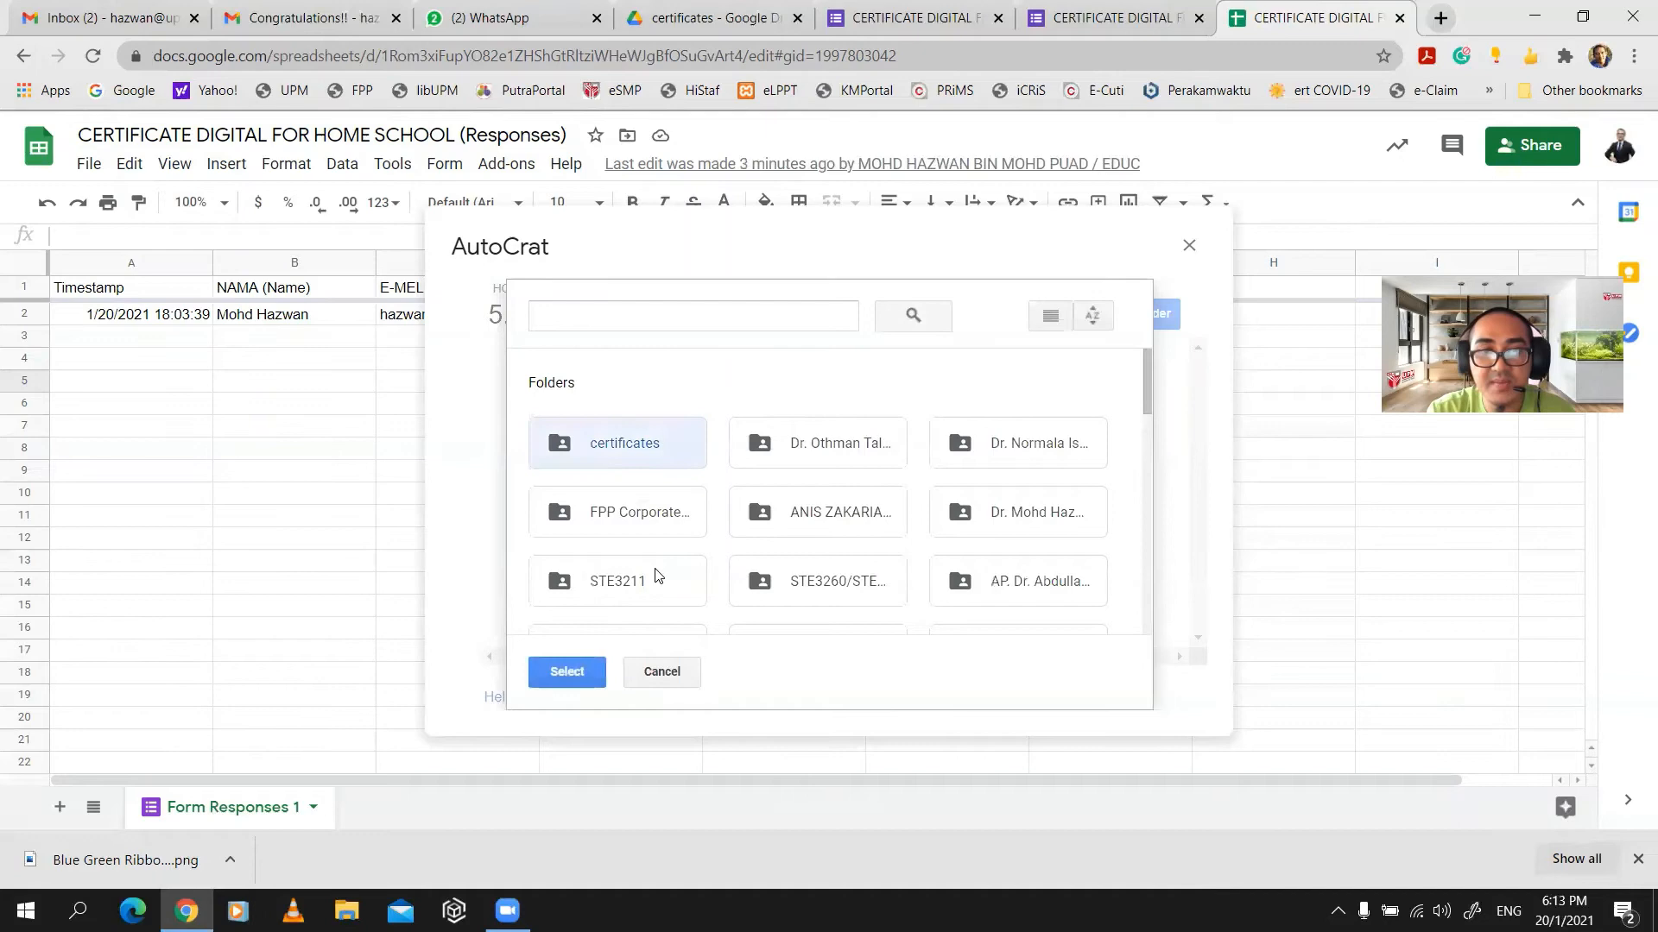
left_click(579, 672)
mouse_move(623, 449)
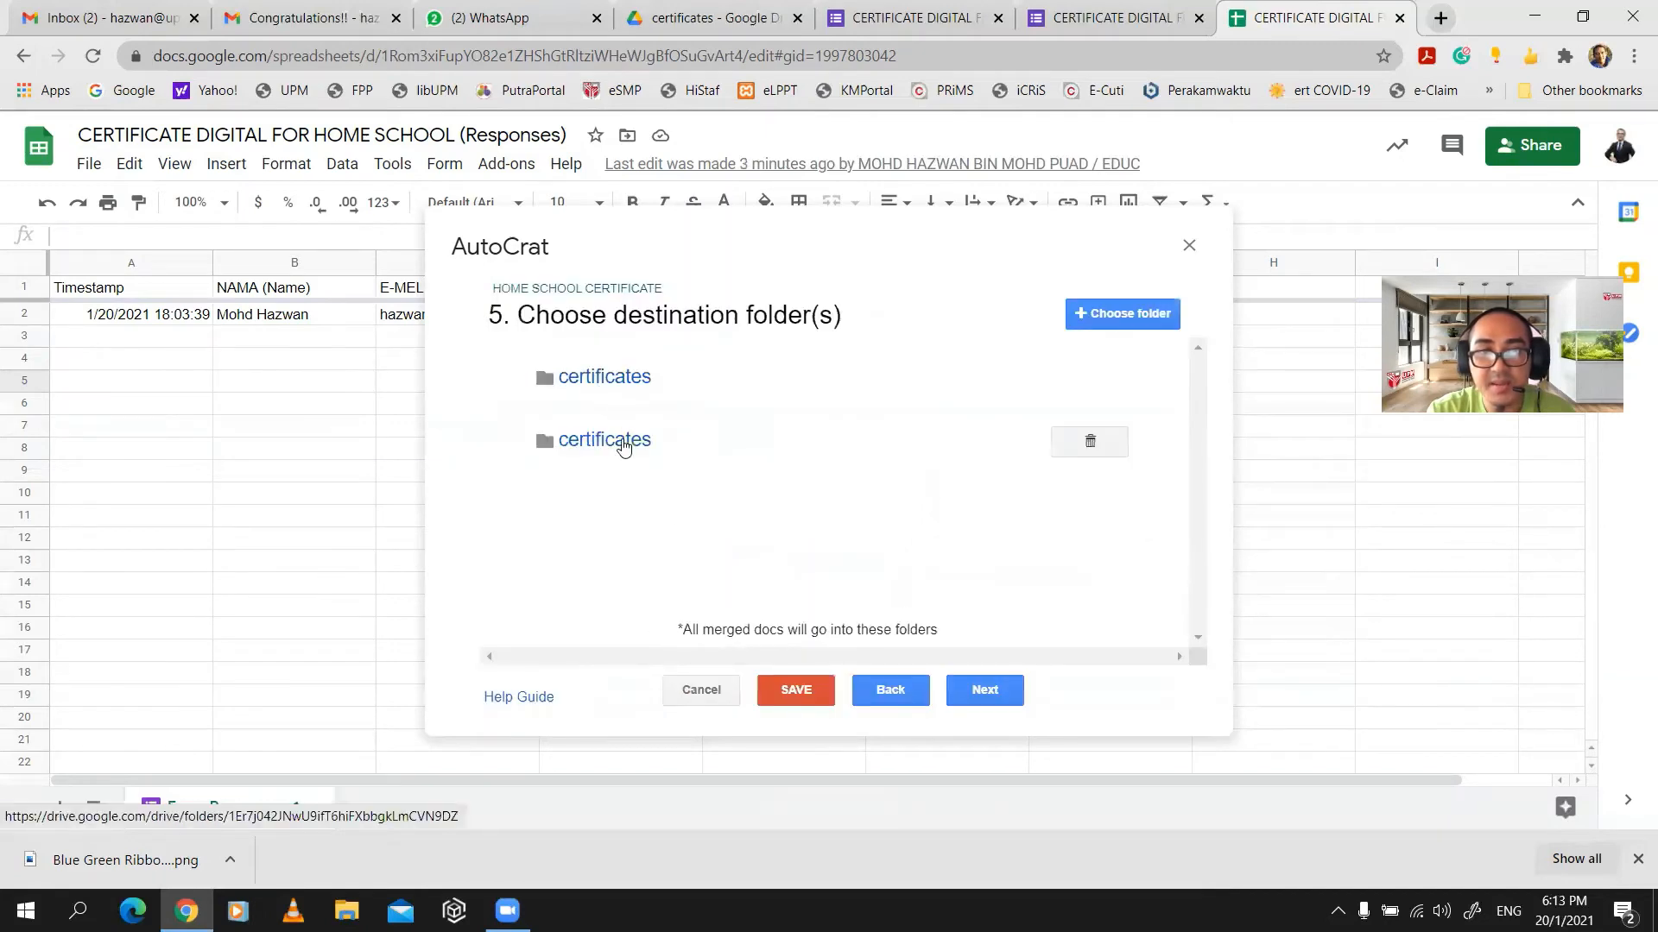
left_click(605, 377)
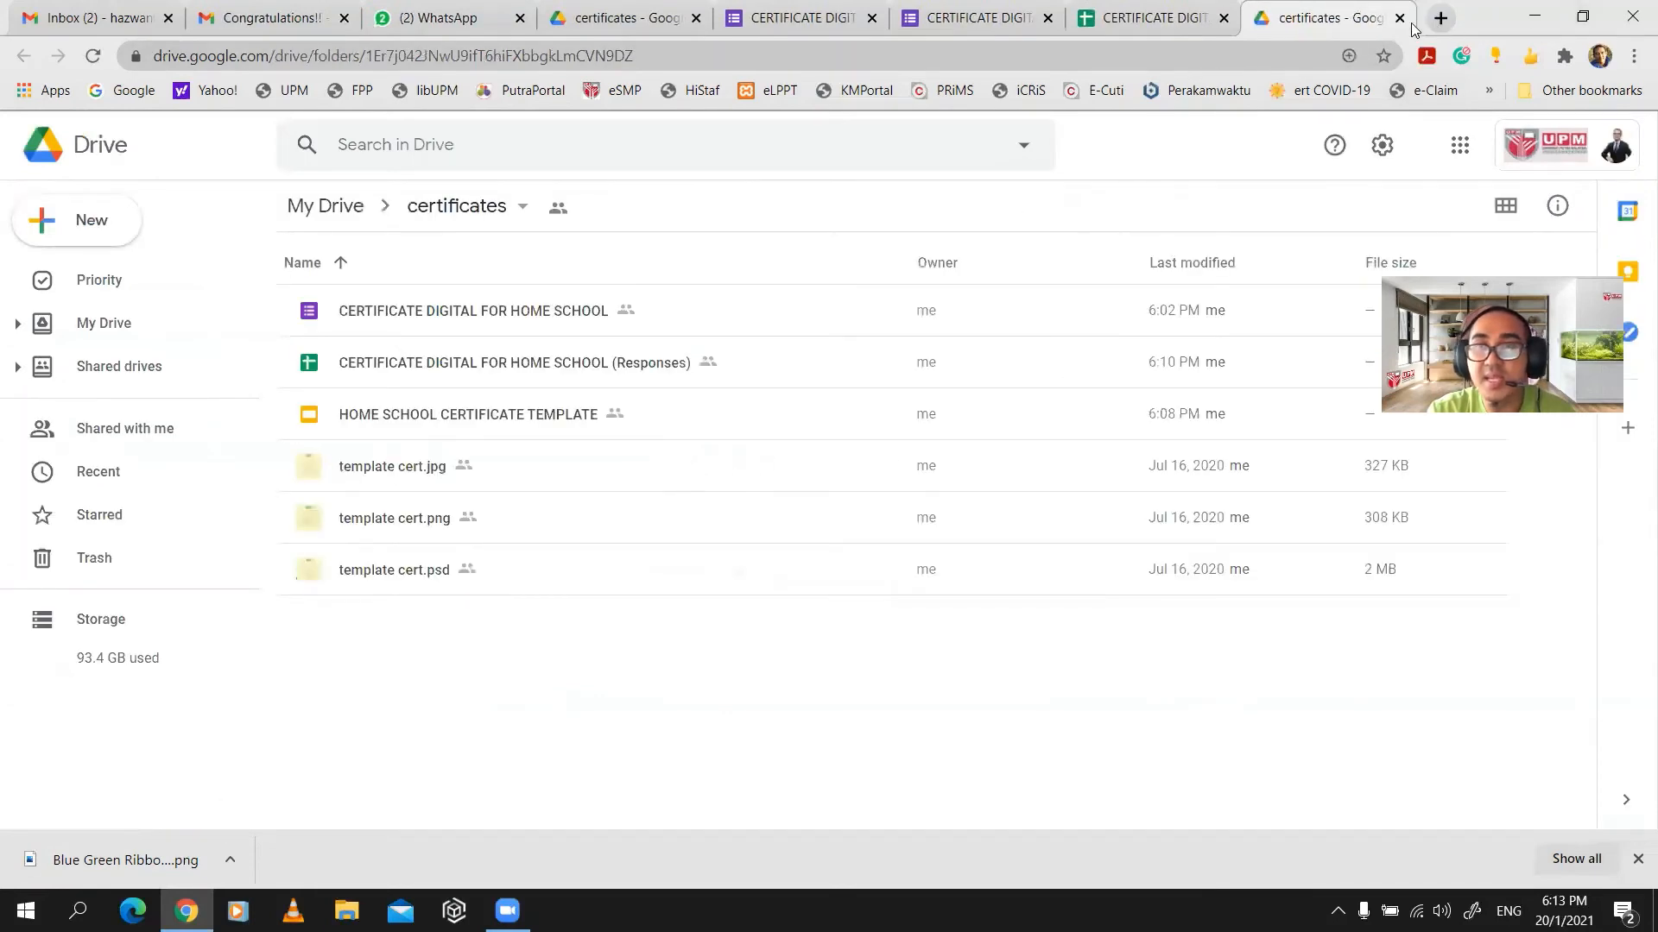
left_click(1400, 18)
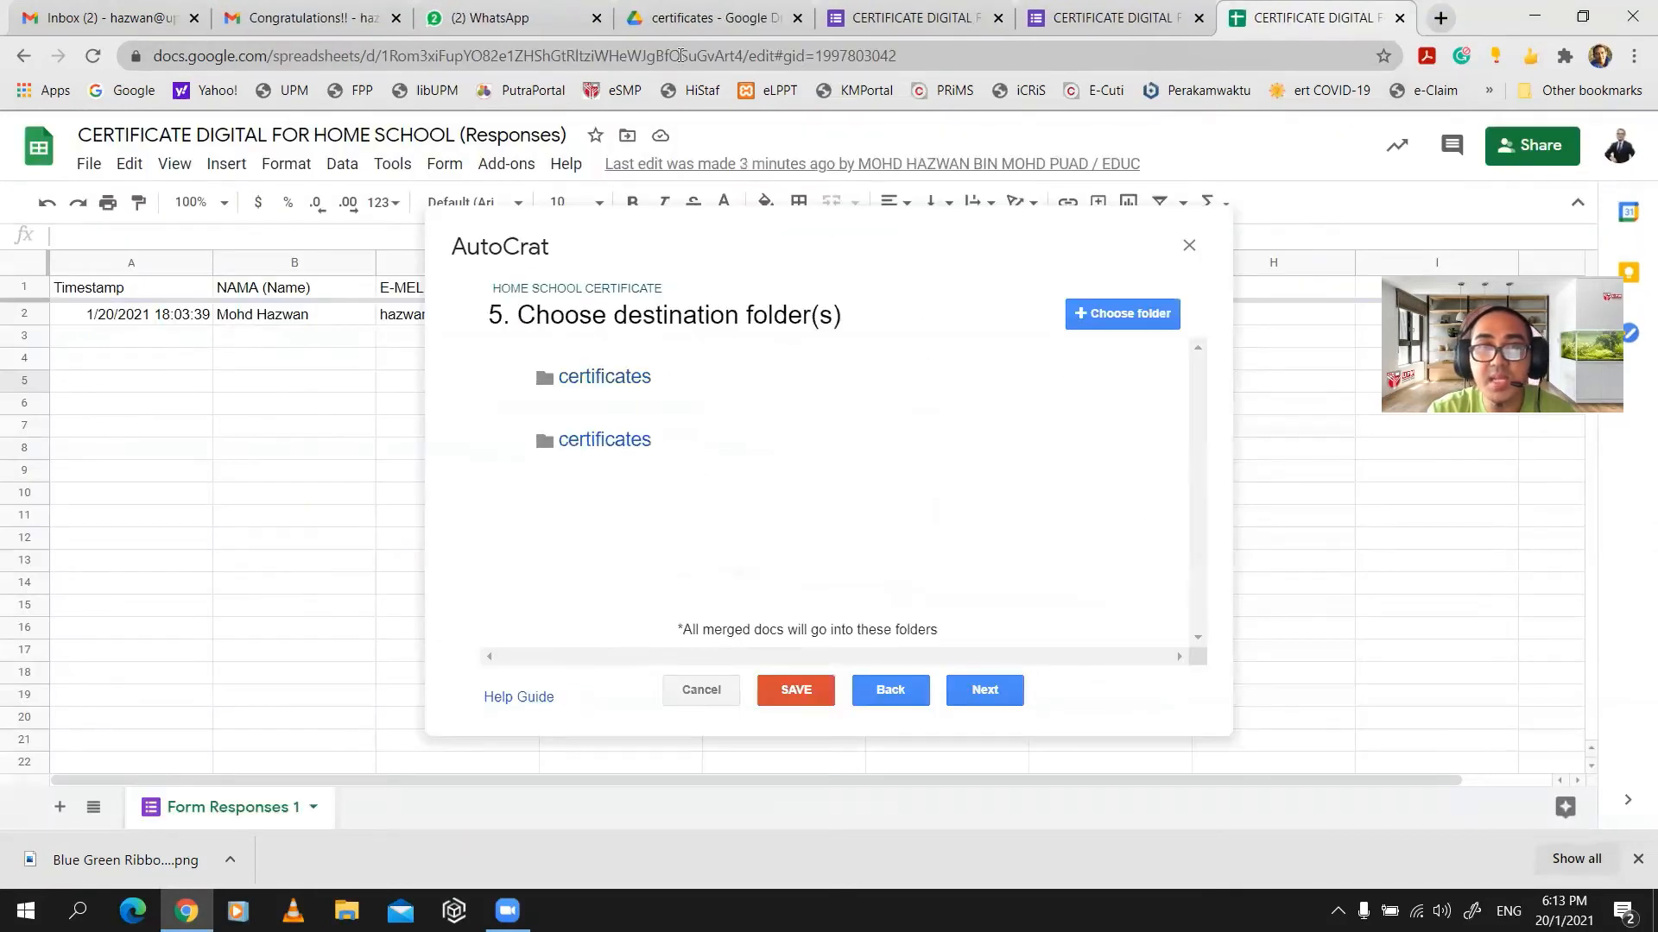
left_click(1006, 693)
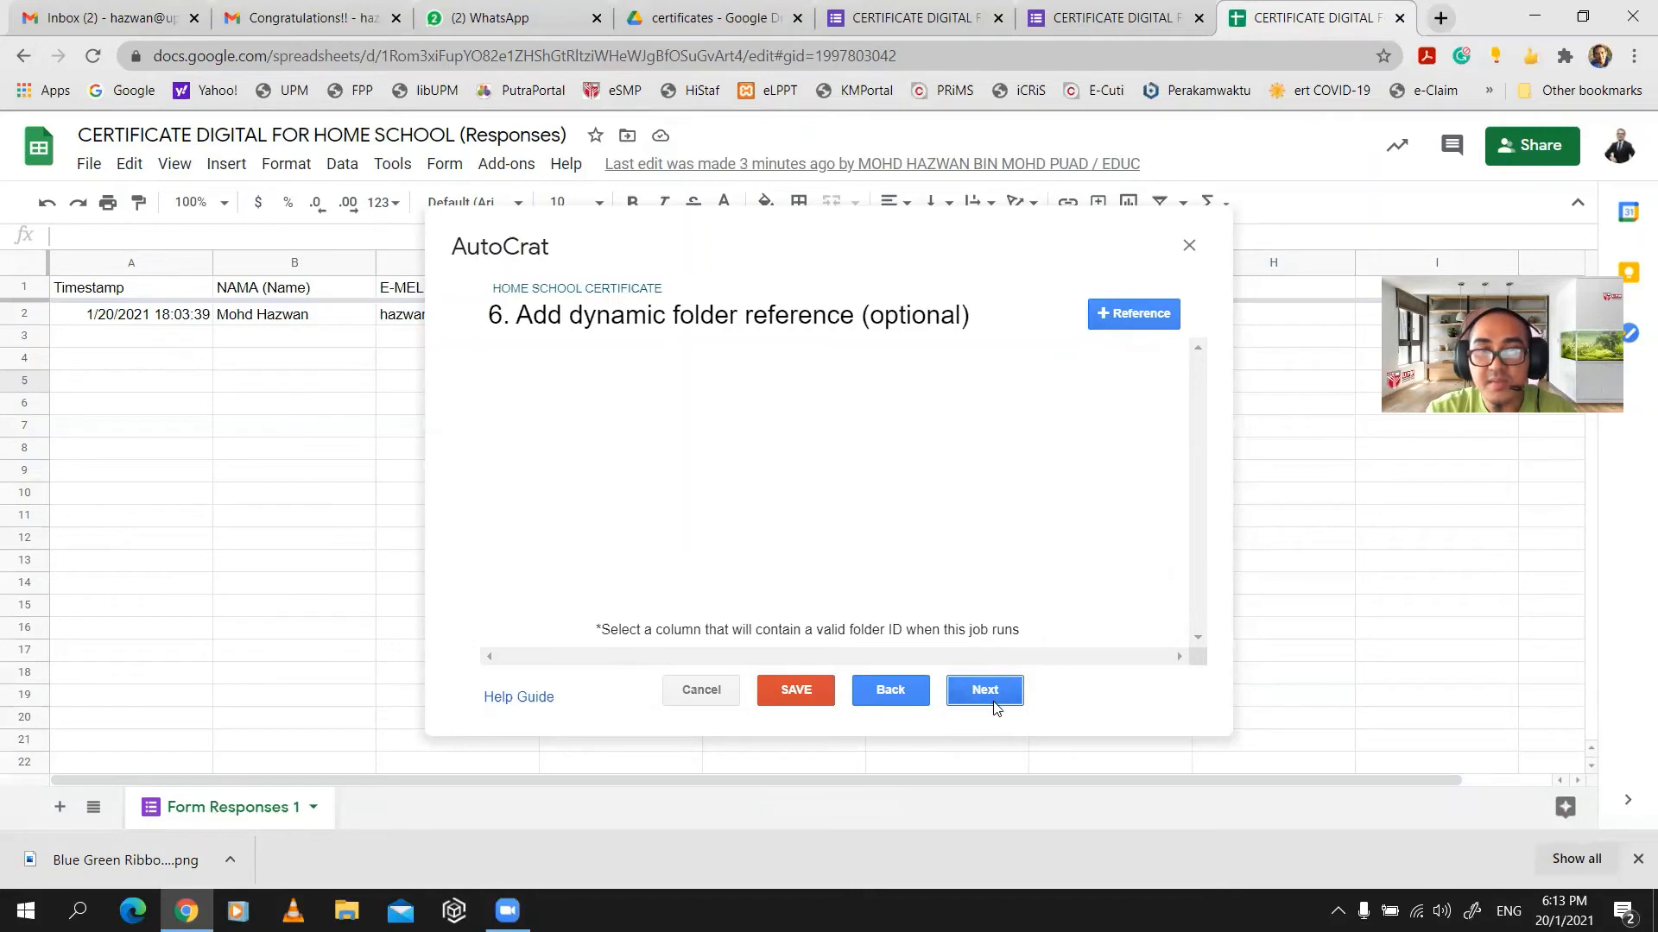
- Skip the folder reference, add then delete the Timestamp merge condition, and continue
left_click(993, 695)
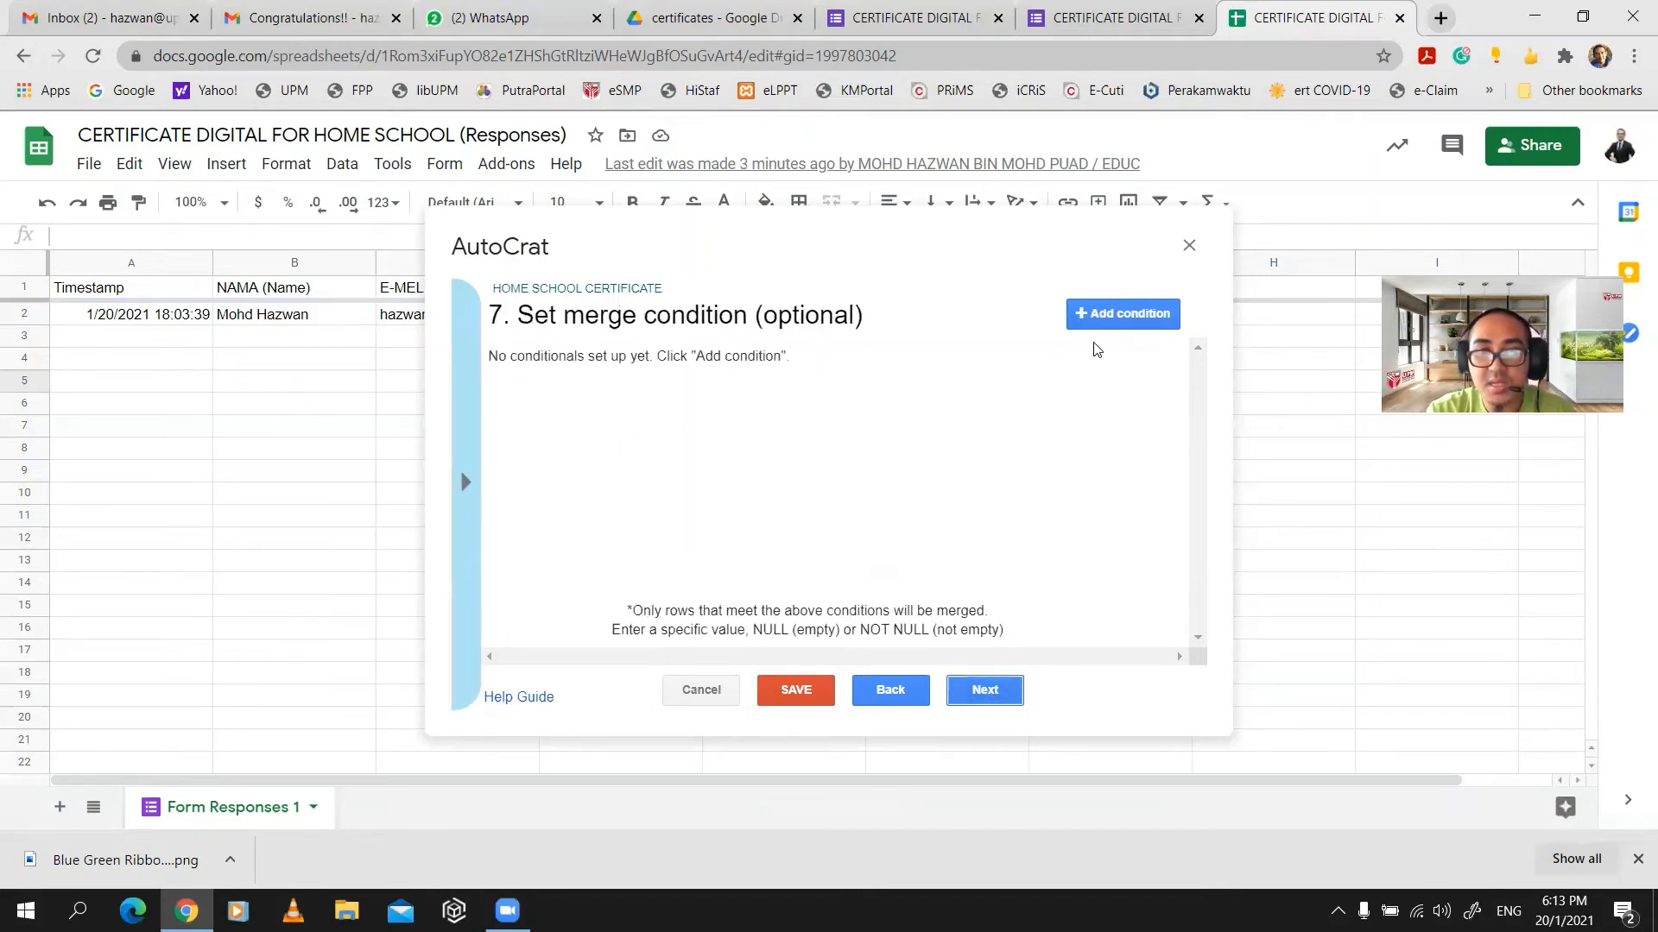
left_click(1106, 316)
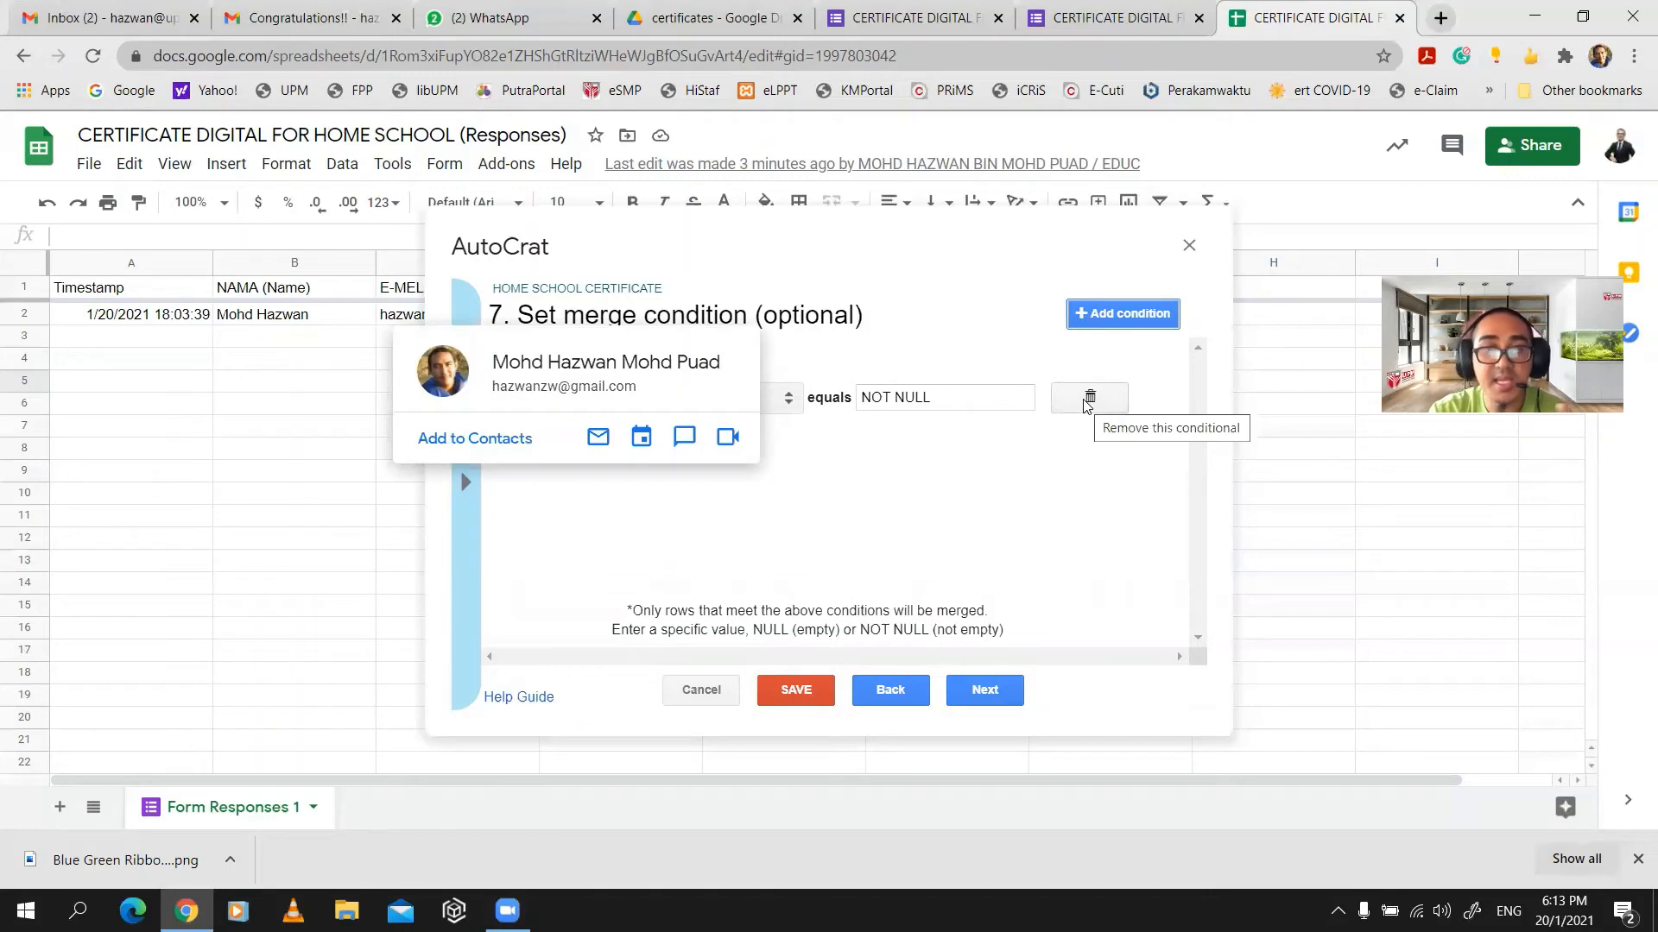
left_click(1088, 398)
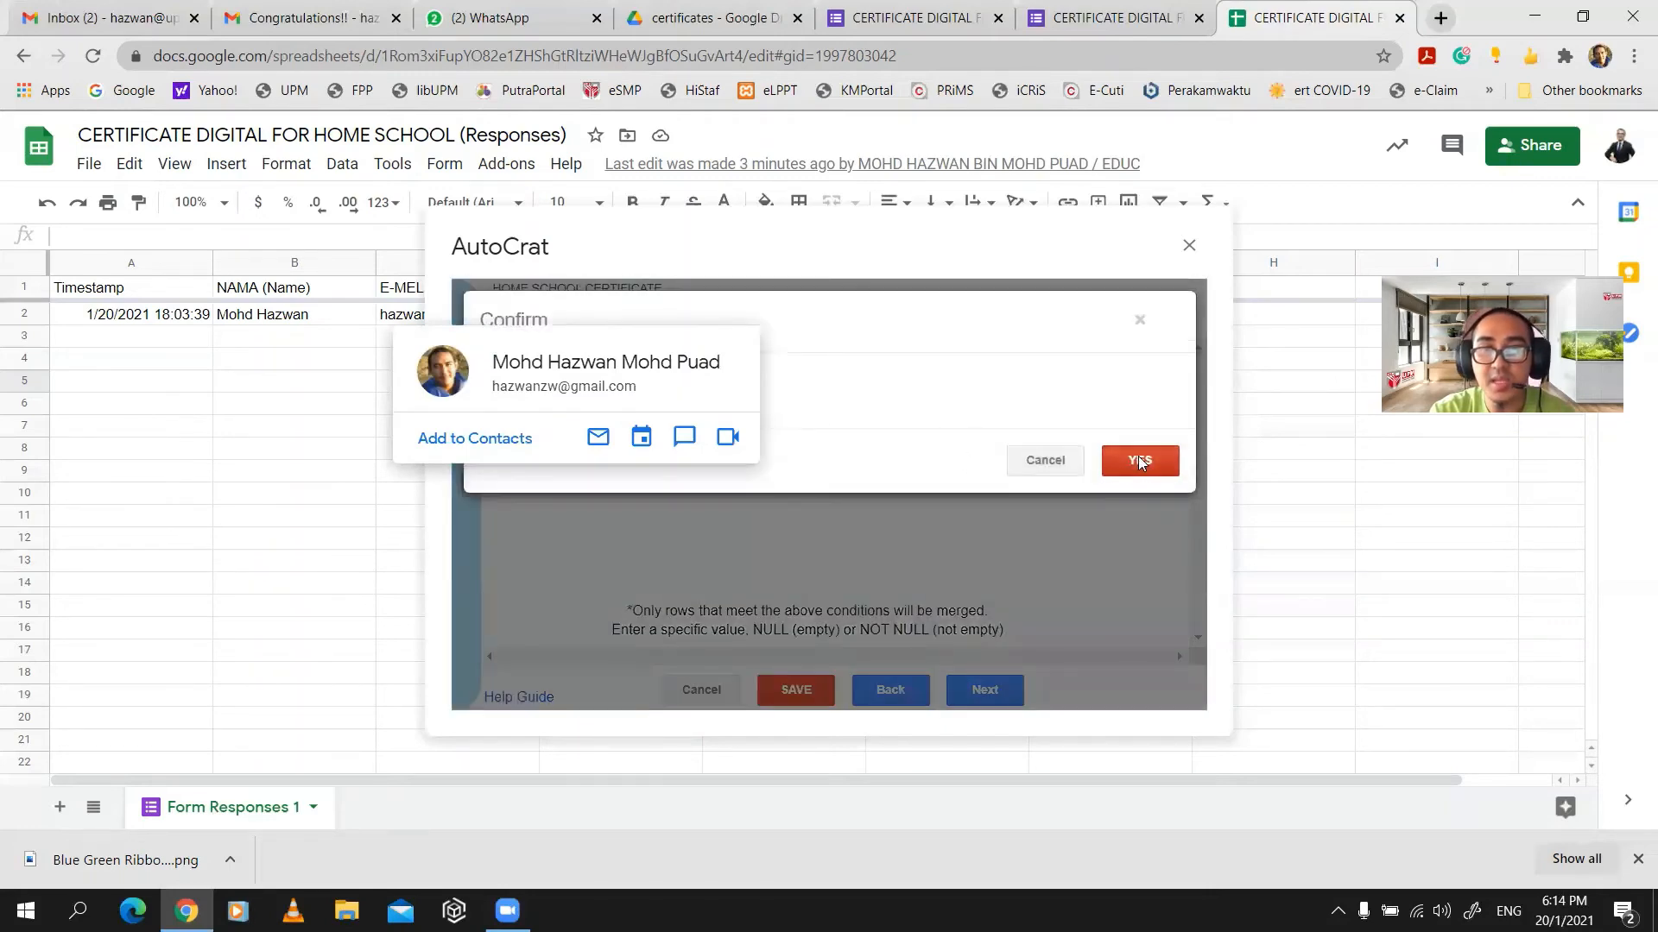
left_click(1138, 456)
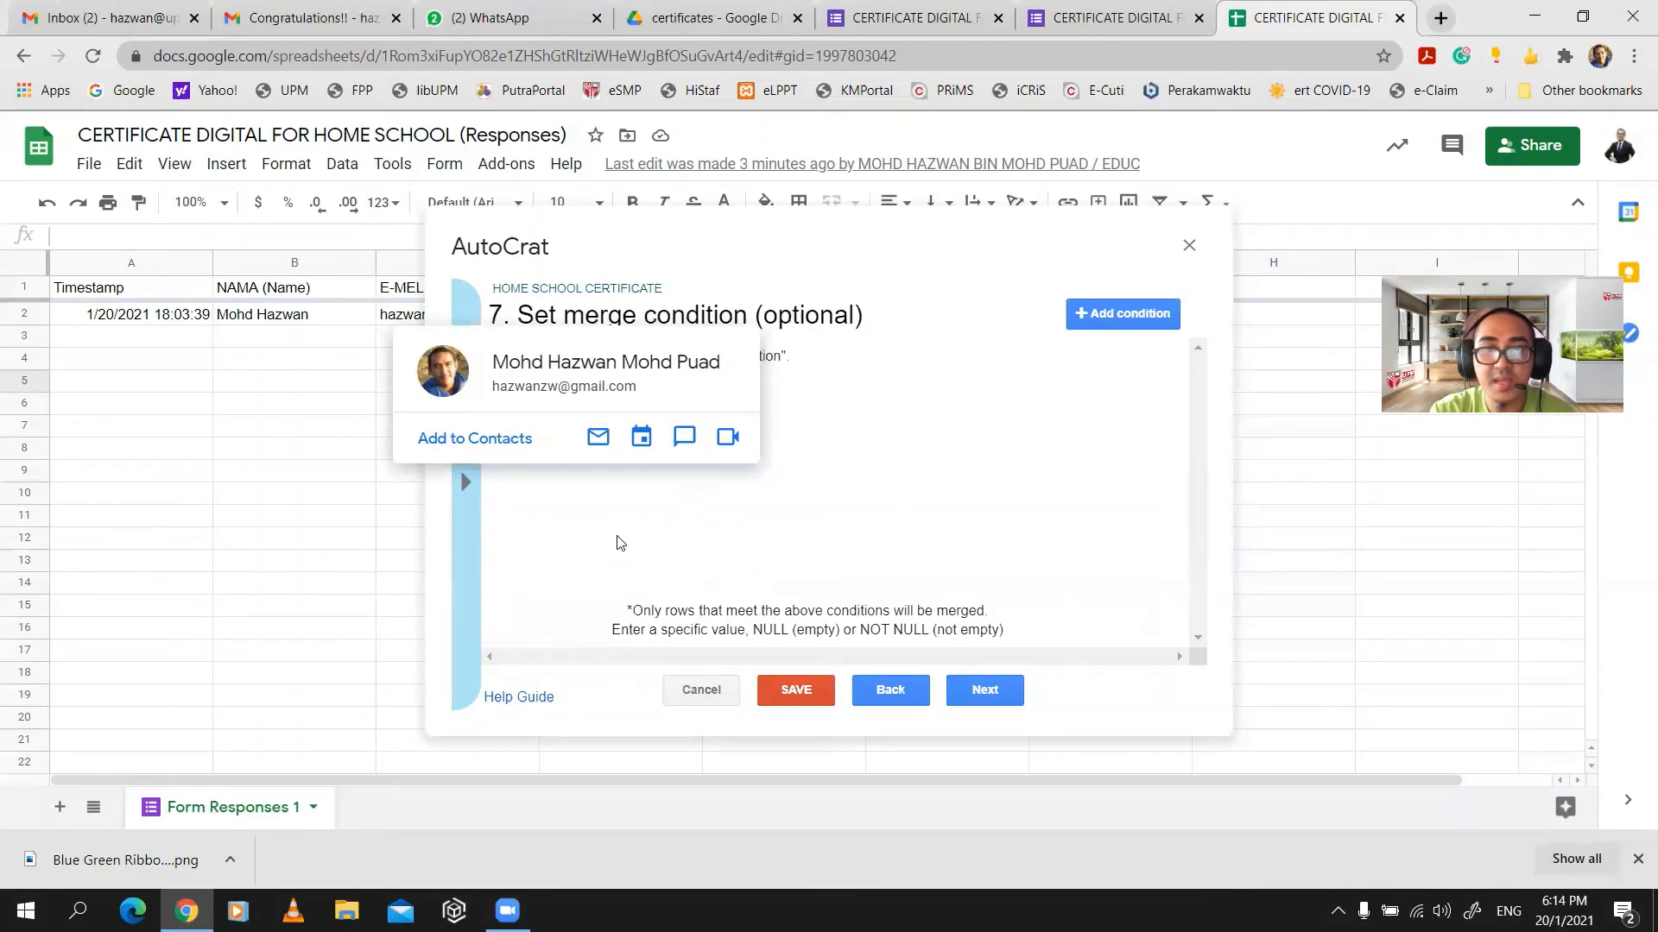
left_click(984, 690)
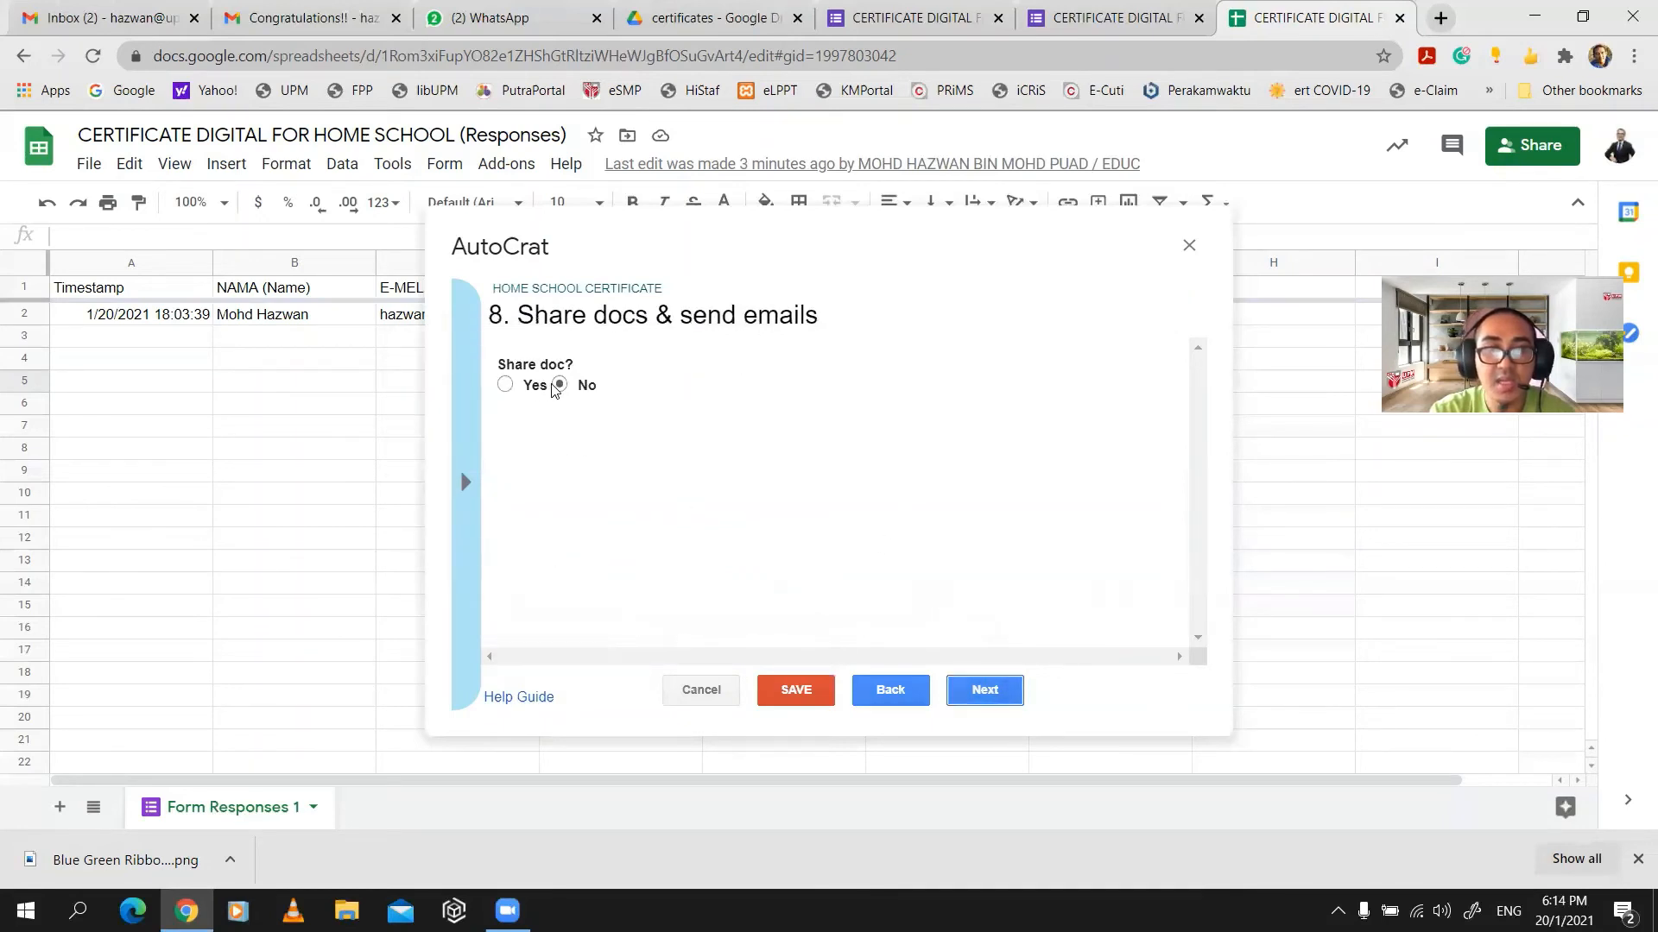
- Set Share doc to Yes and disallow re-sharing of the certificates
left_click(506, 386)
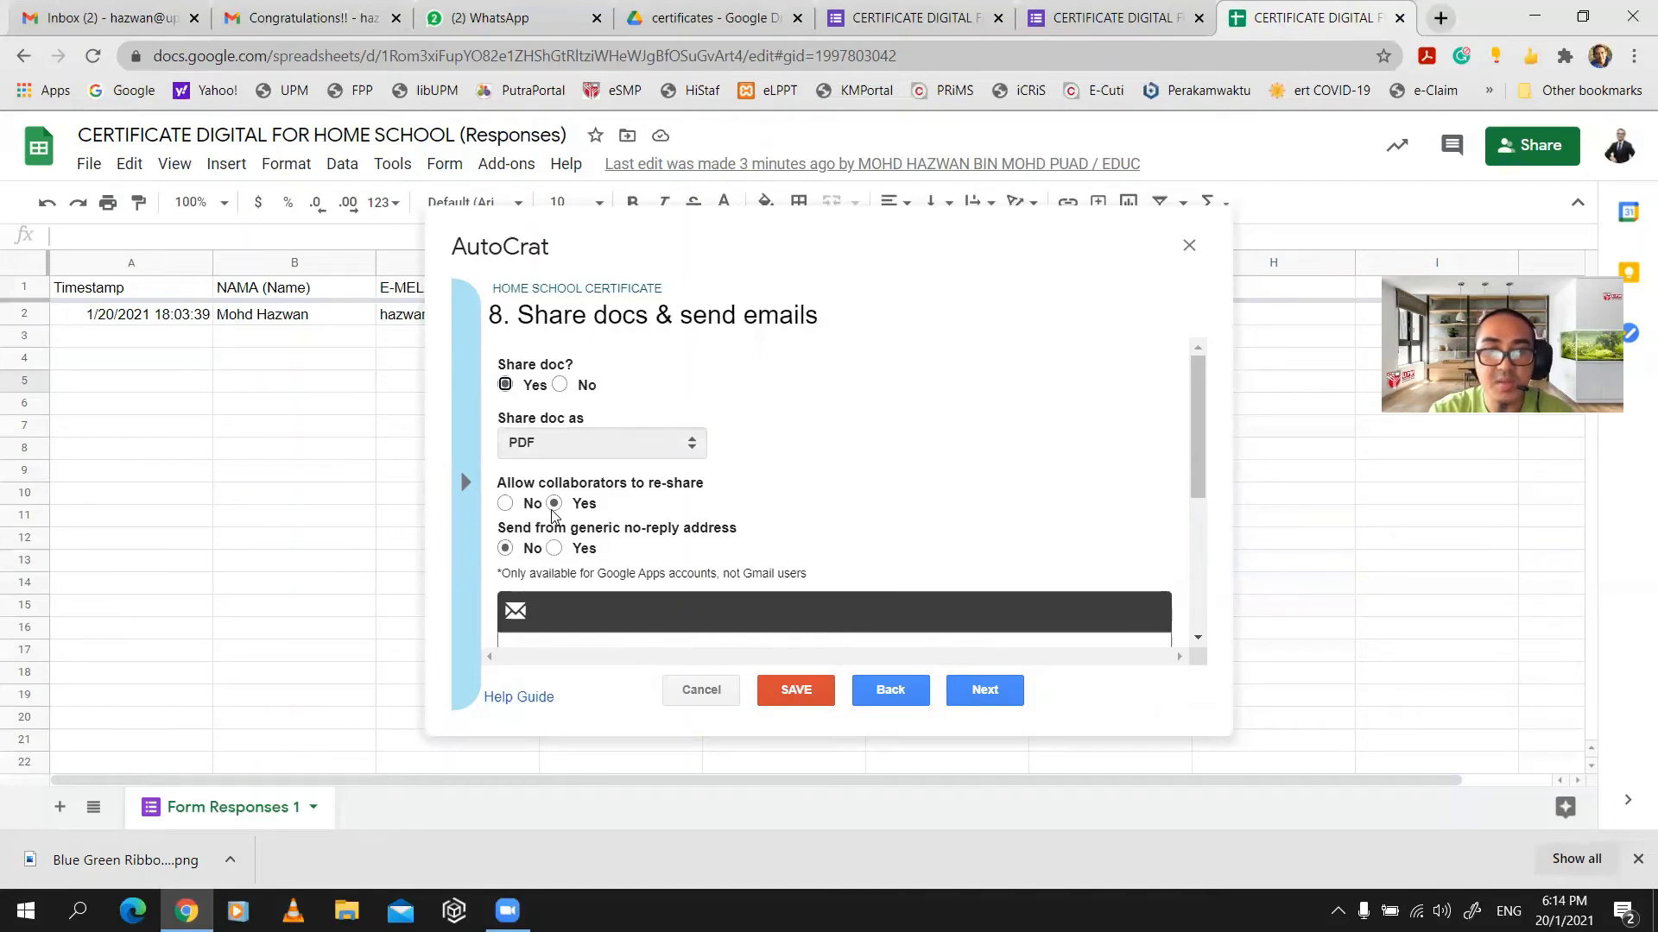
left_click(509, 503)
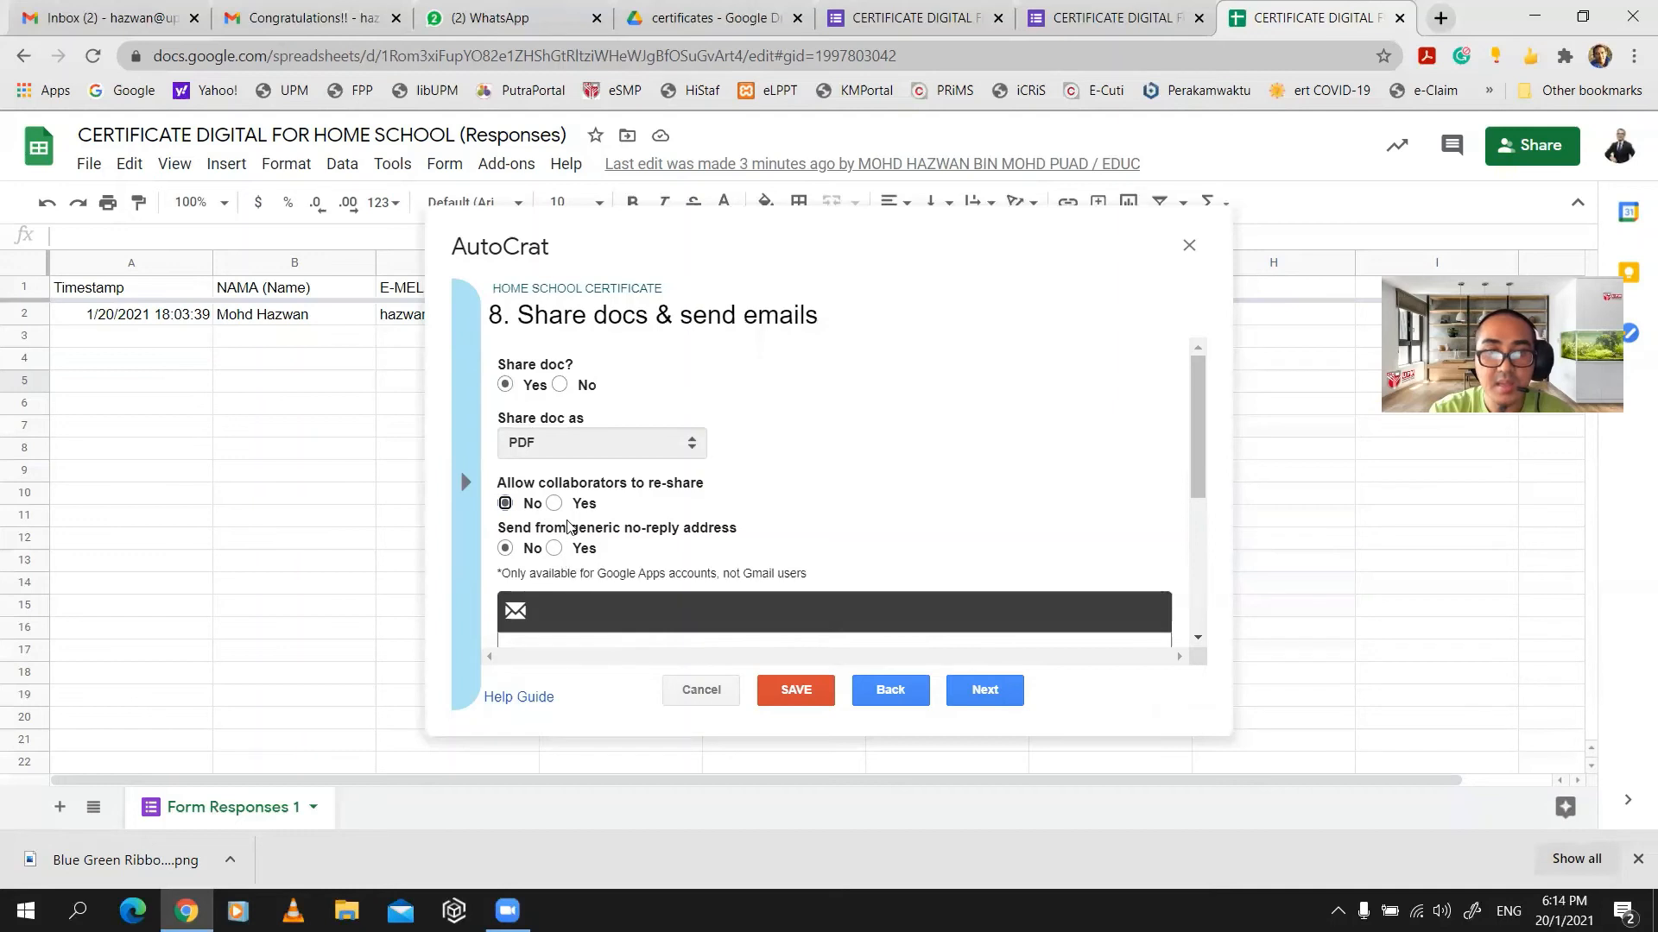
scroll(553, 505, "down", 1)
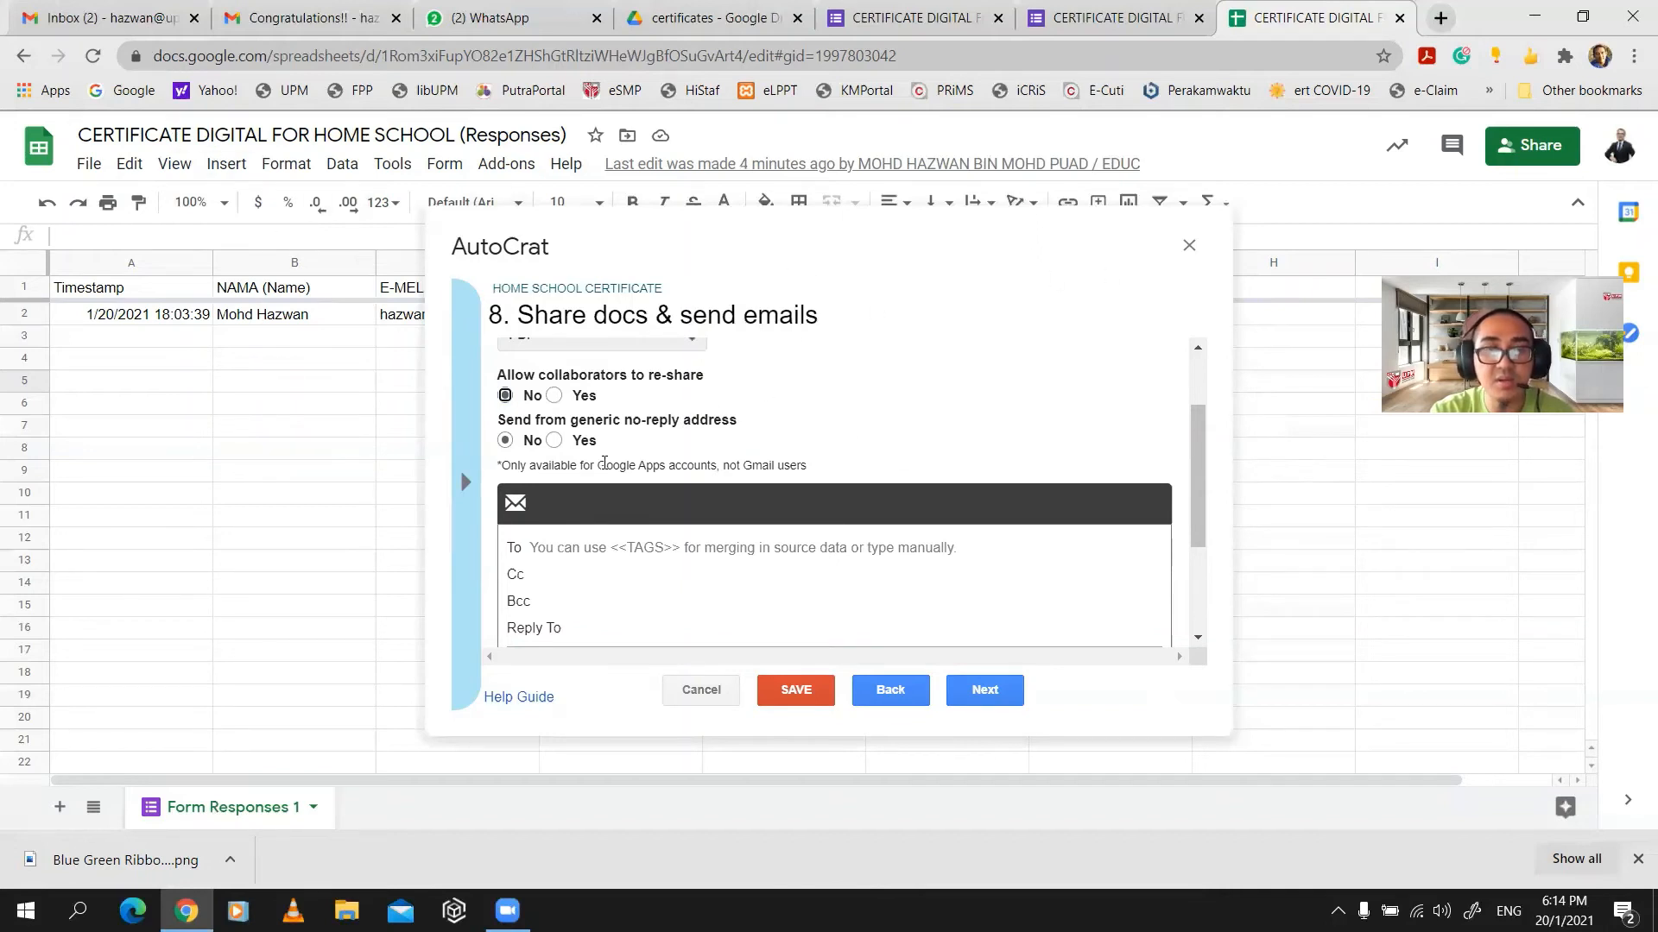
mouse_move(603, 475)
scroll(603, 480, "down", 1)
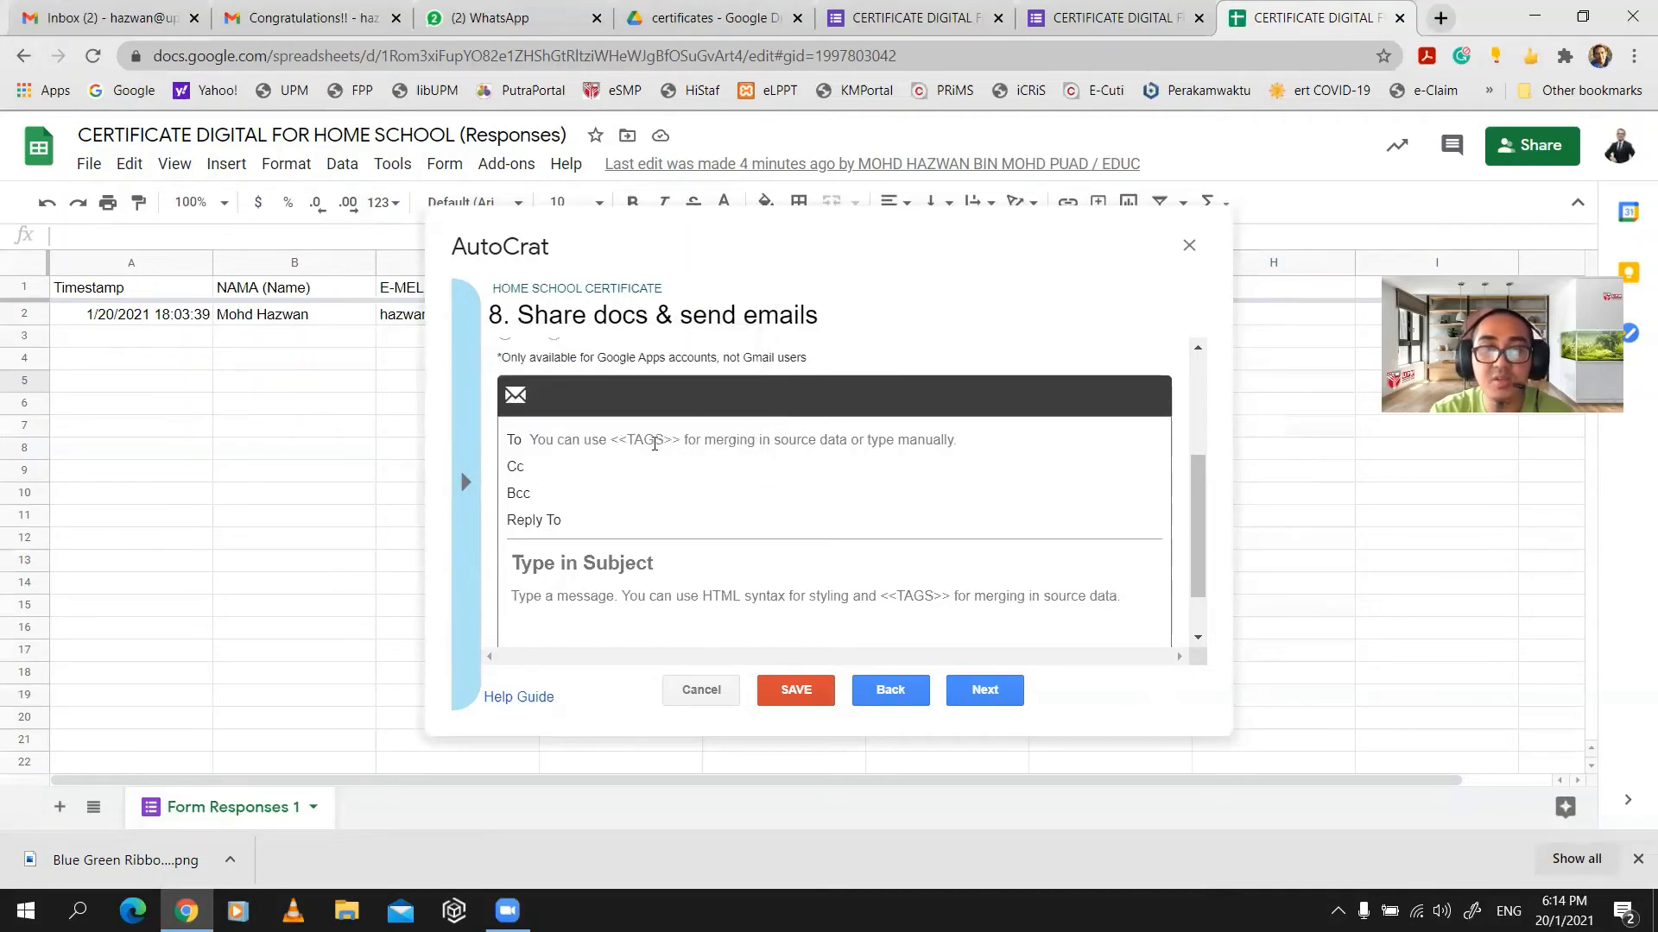
- Copy the E-MEL (Email) question title from the Google Form for the recipient field
left_click(655, 442)
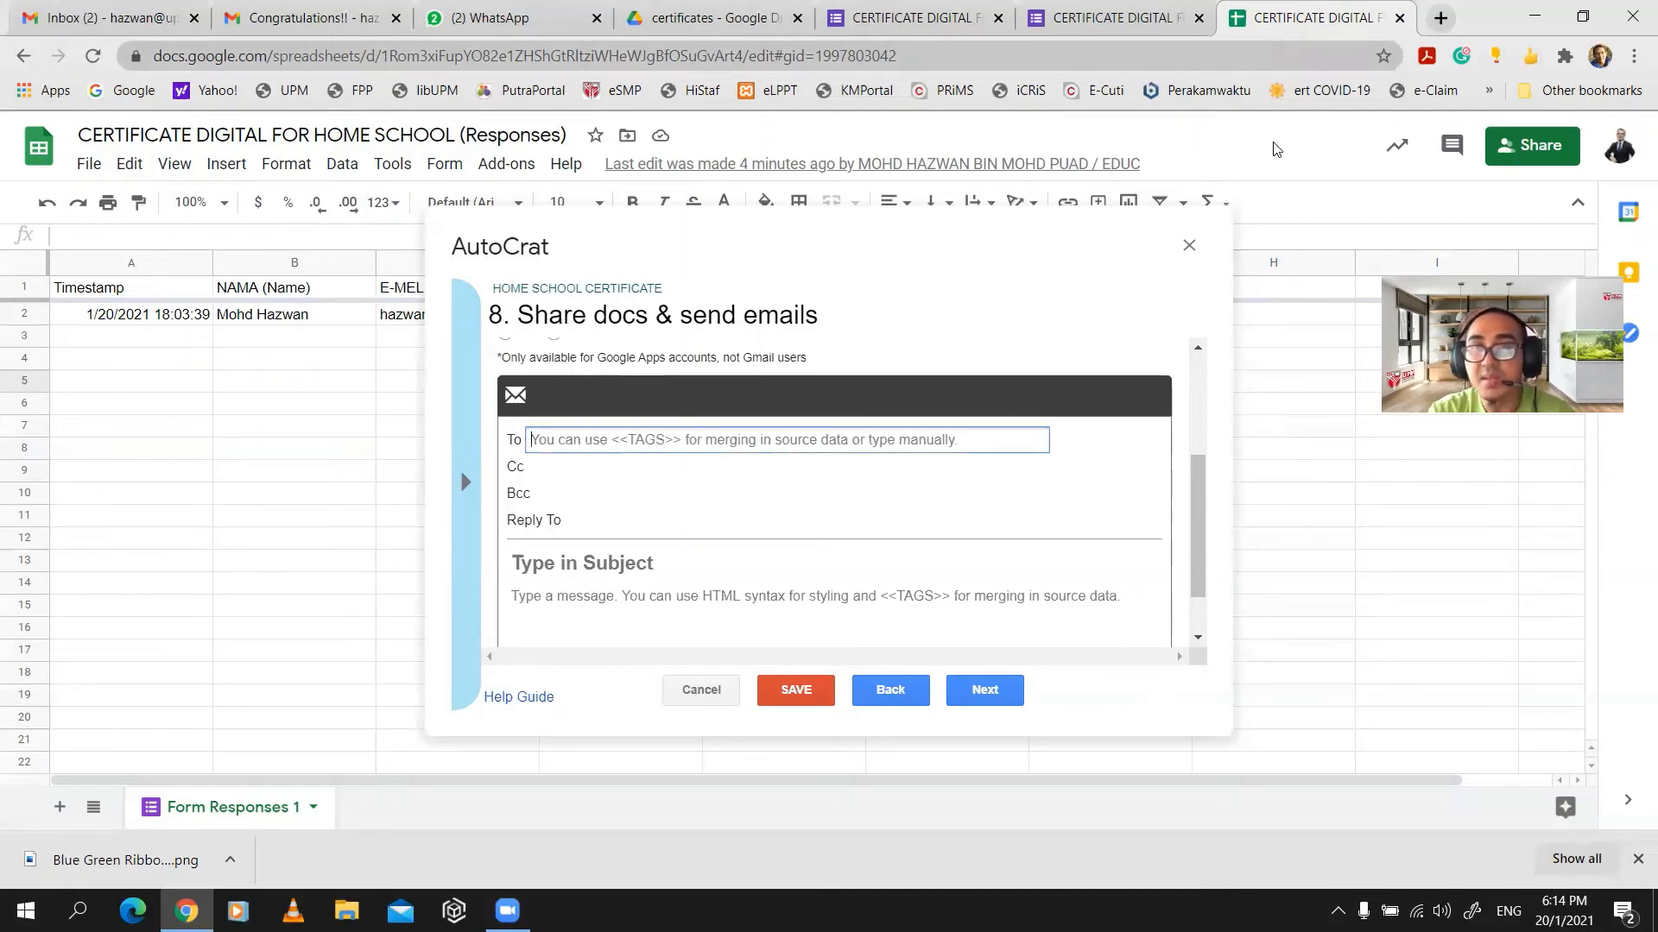
left_click(1113, 18)
scroll(578, 579, "down", 2)
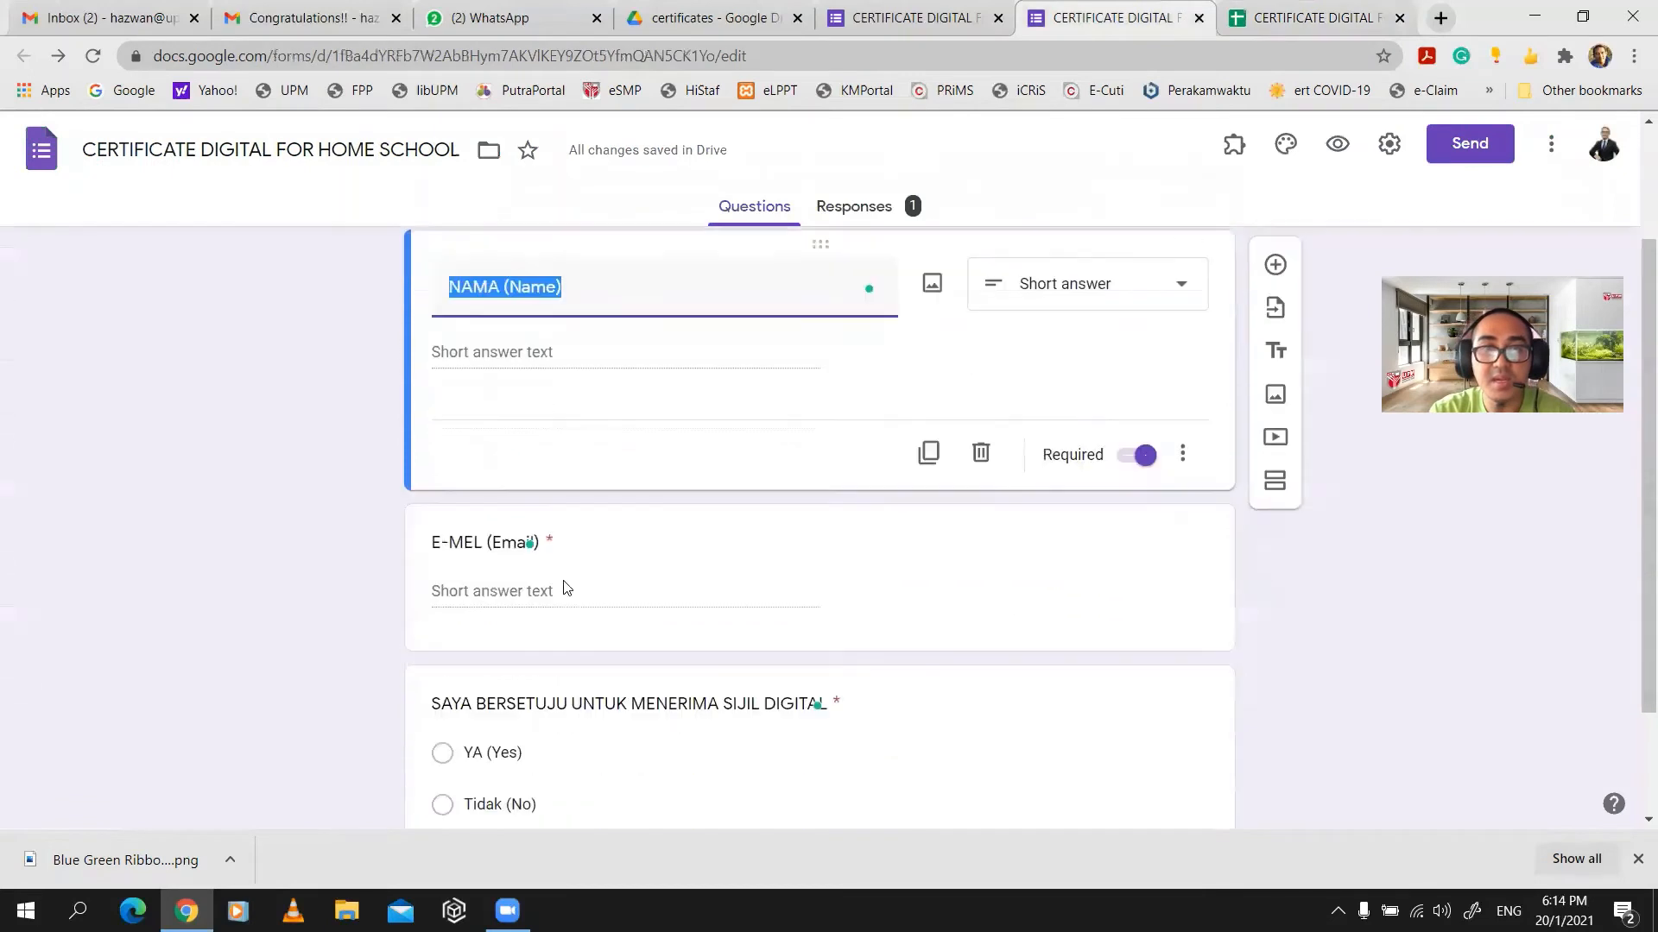
left_click(485, 505)
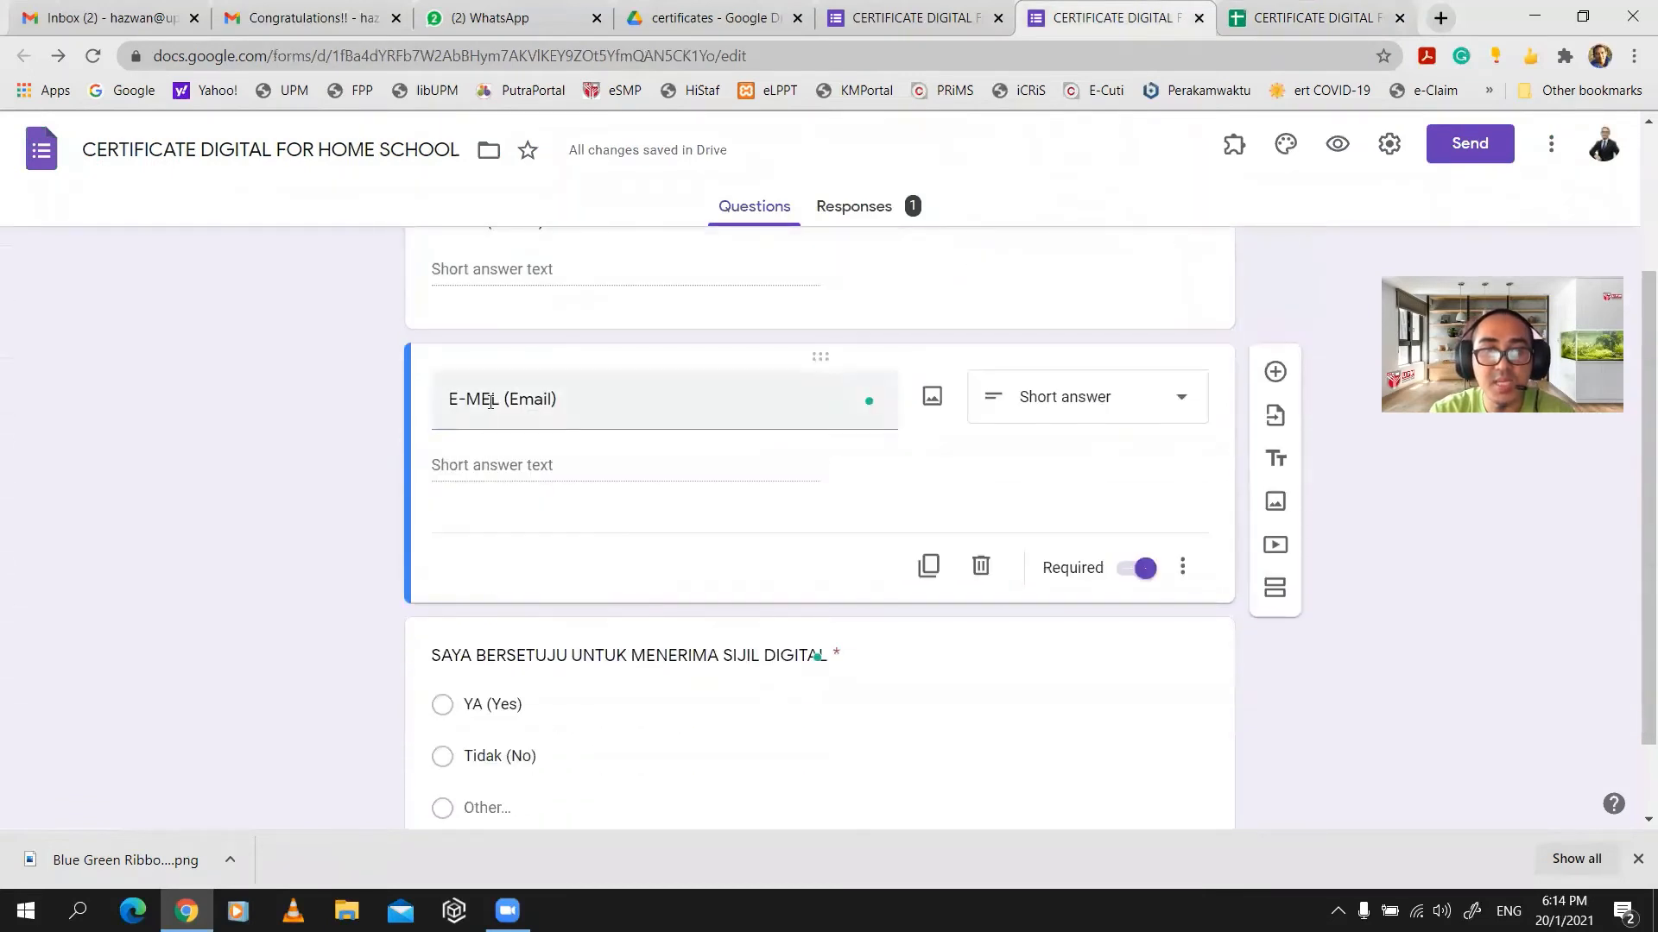
triple_click(490, 403)
key("ctrl+c")
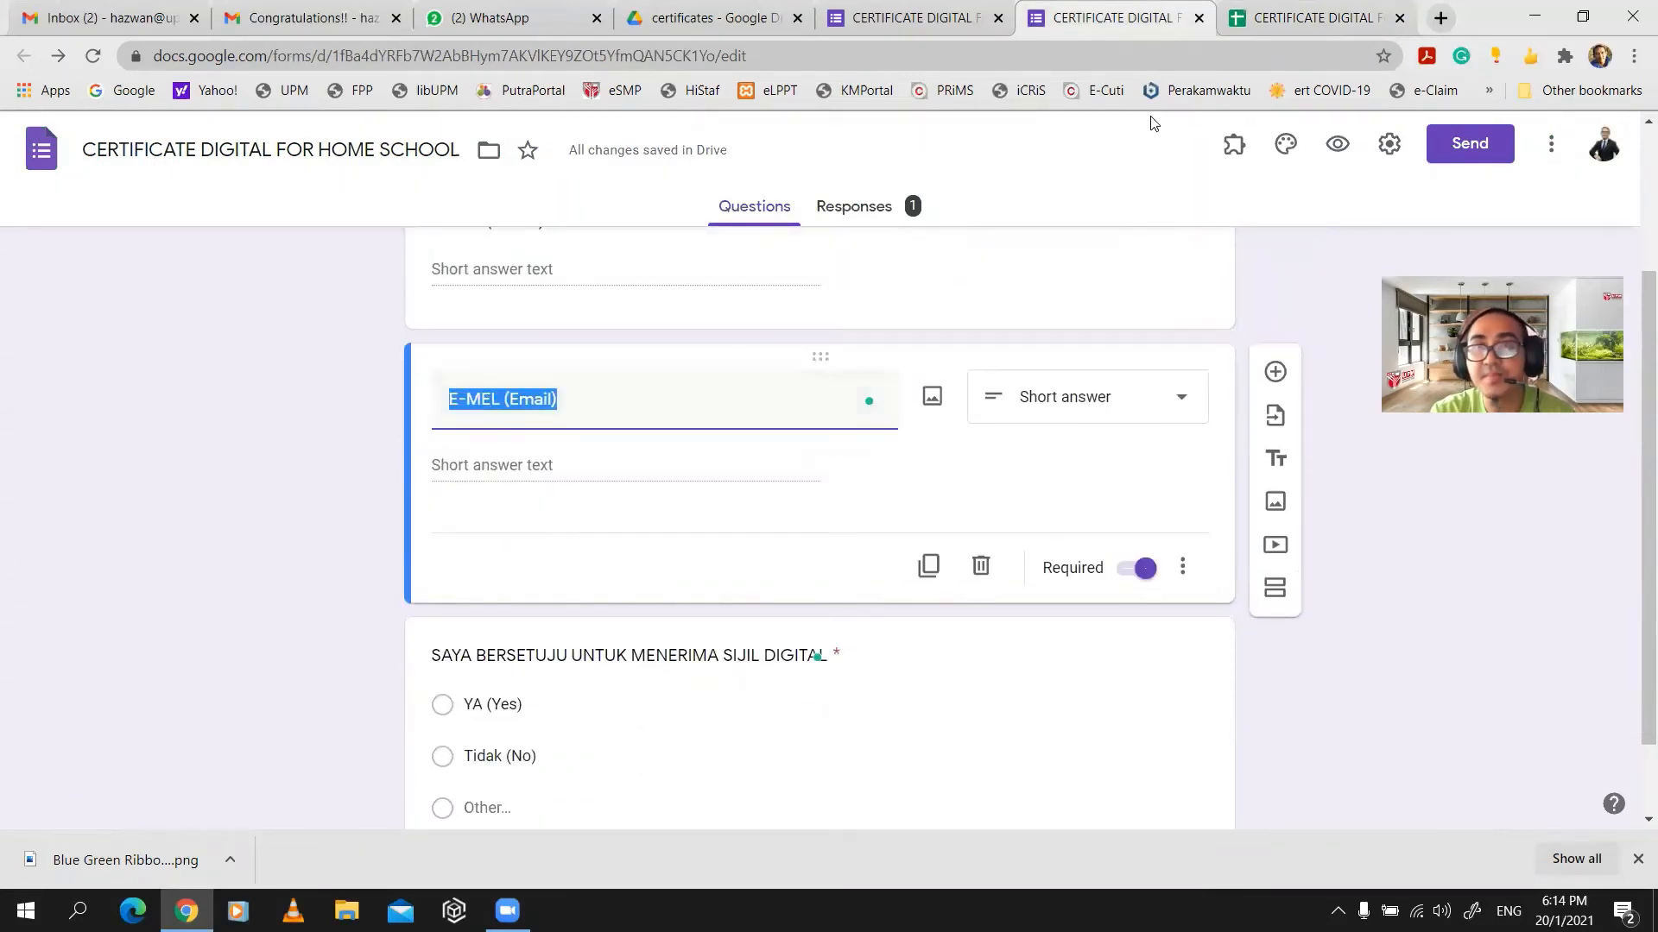
left_click(1308, 26)
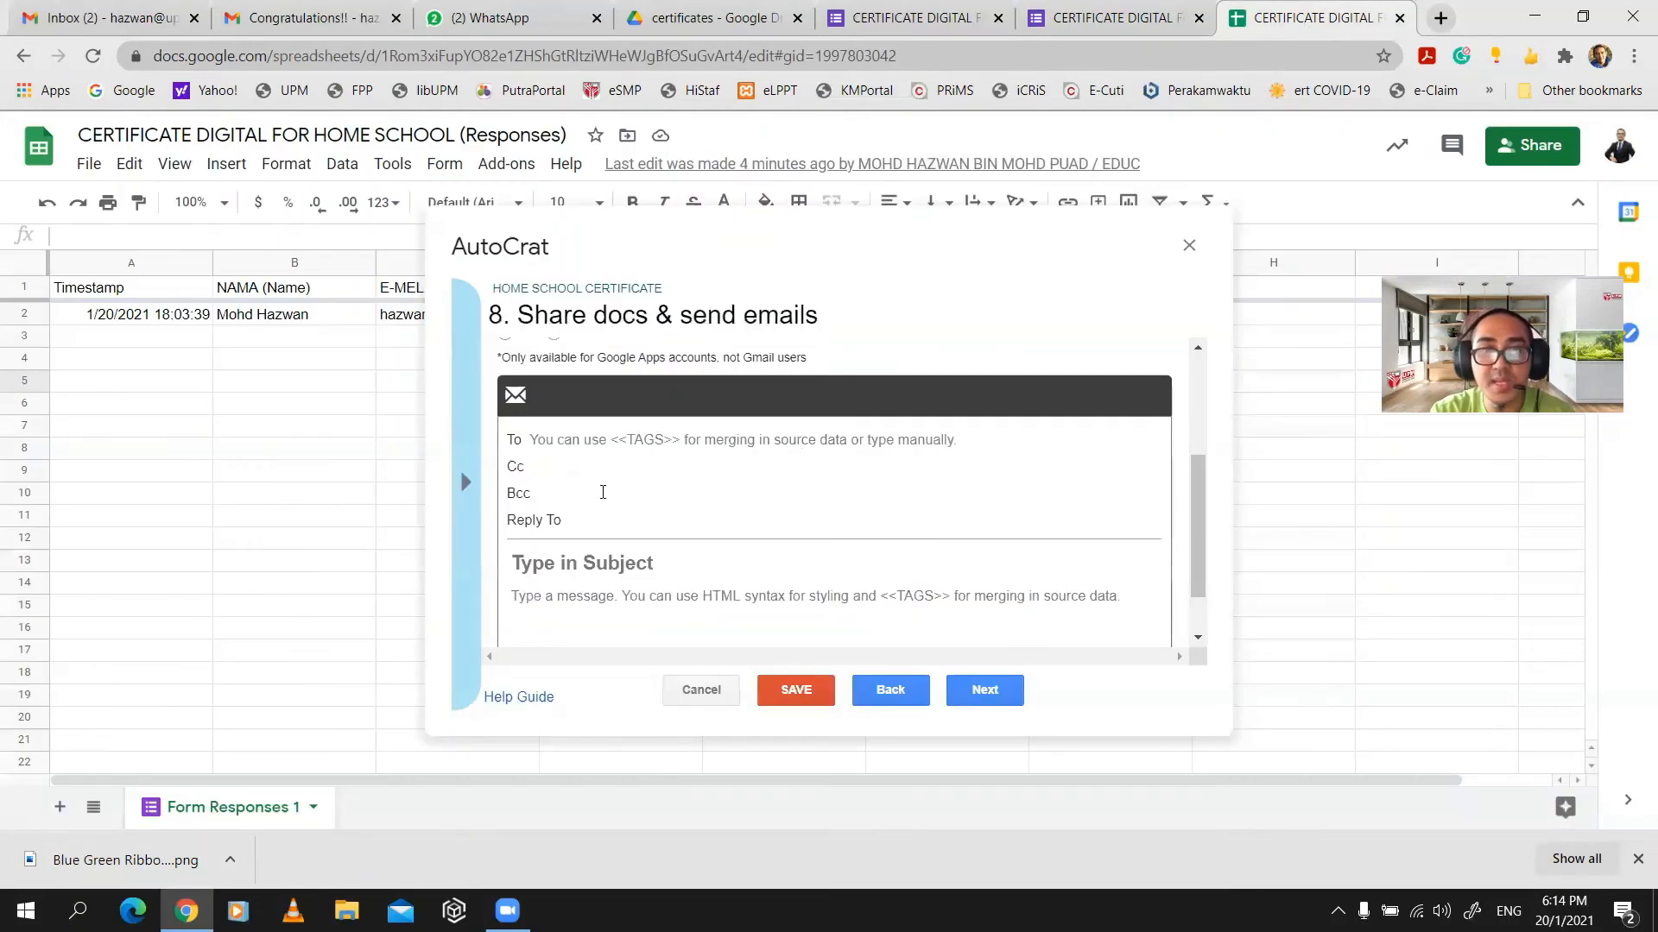
- Set To to <<E-MEL (Email)>> and put the organiser's email address in Cc
left_click(589, 442)
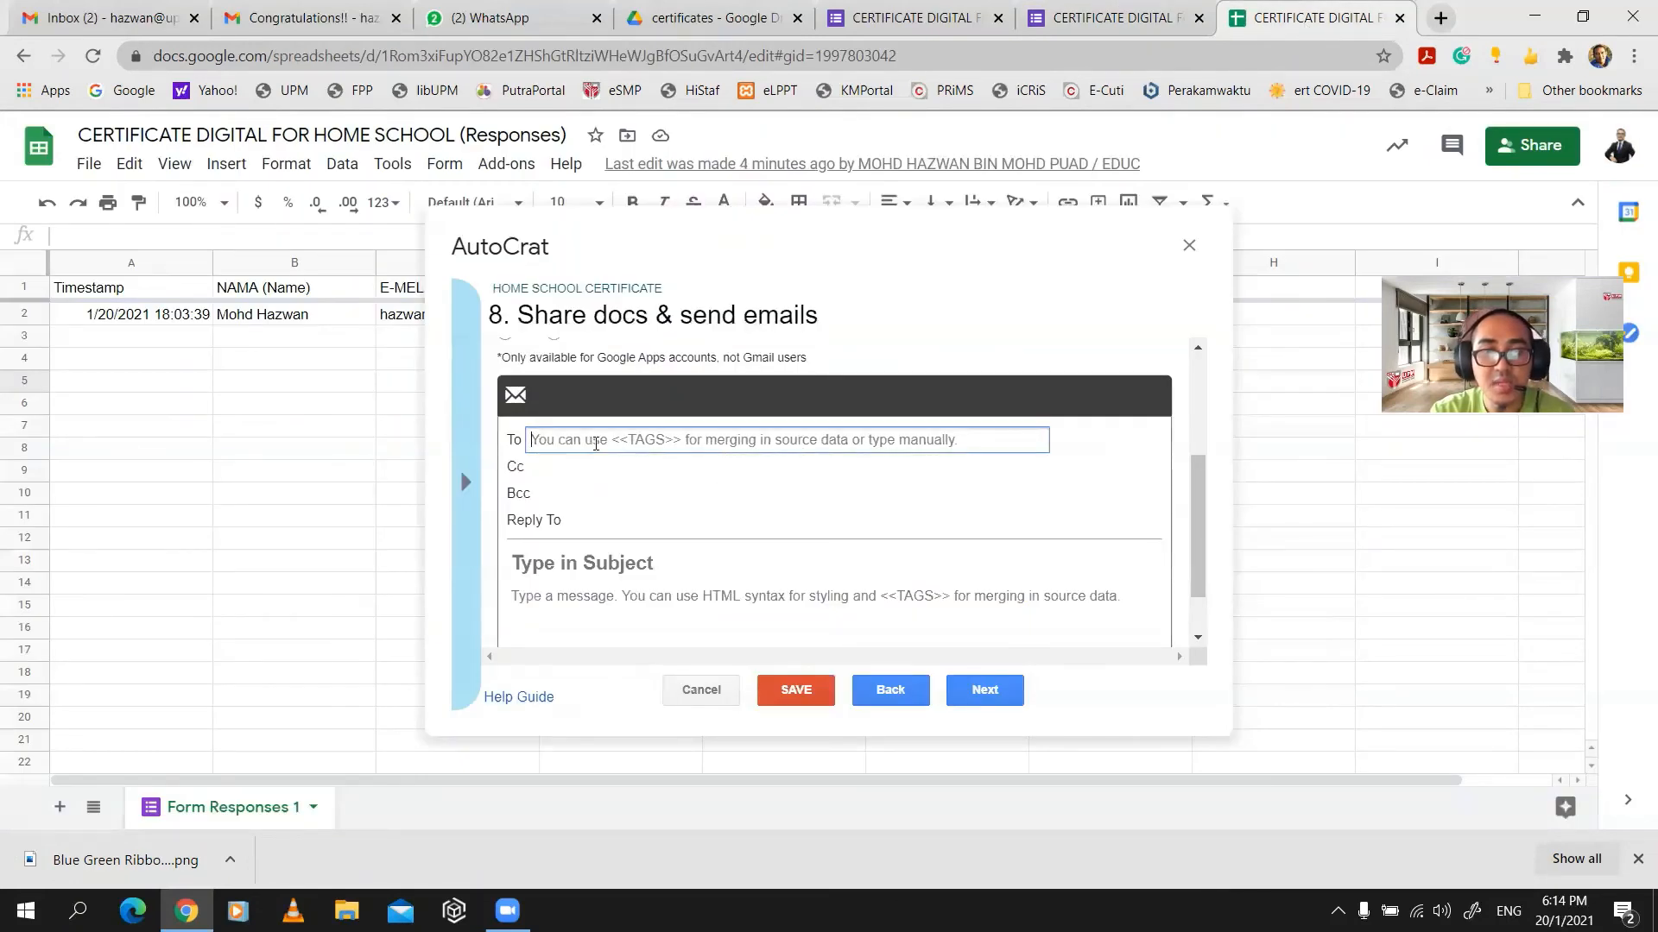
key("ctrl+v")
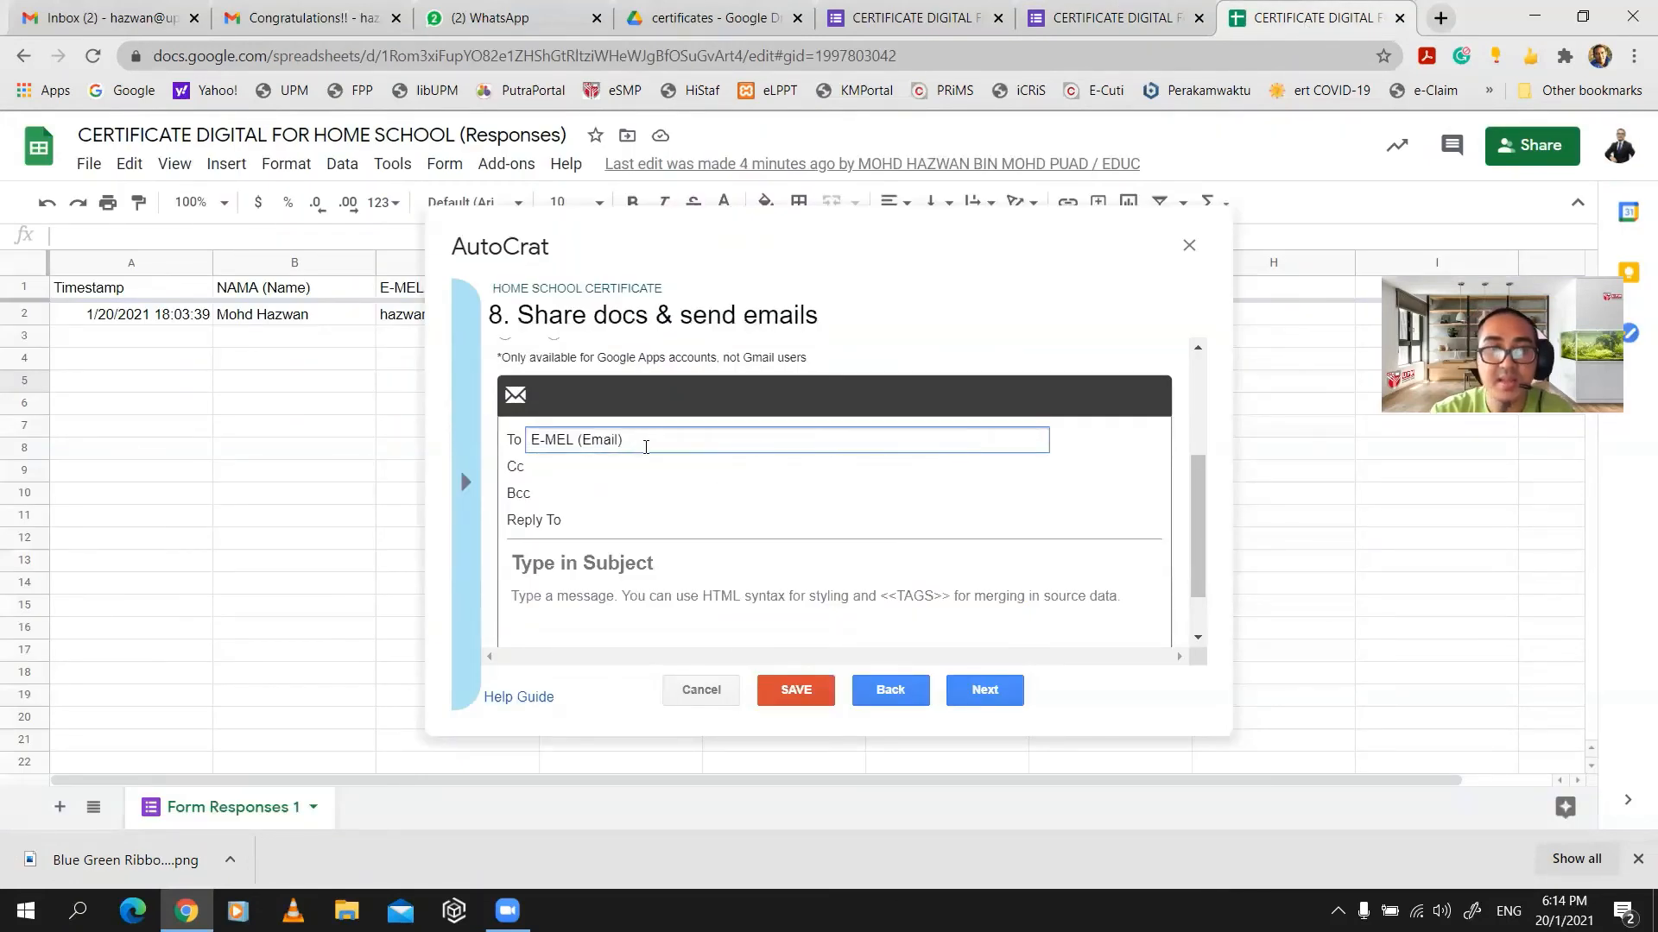
type(">>")
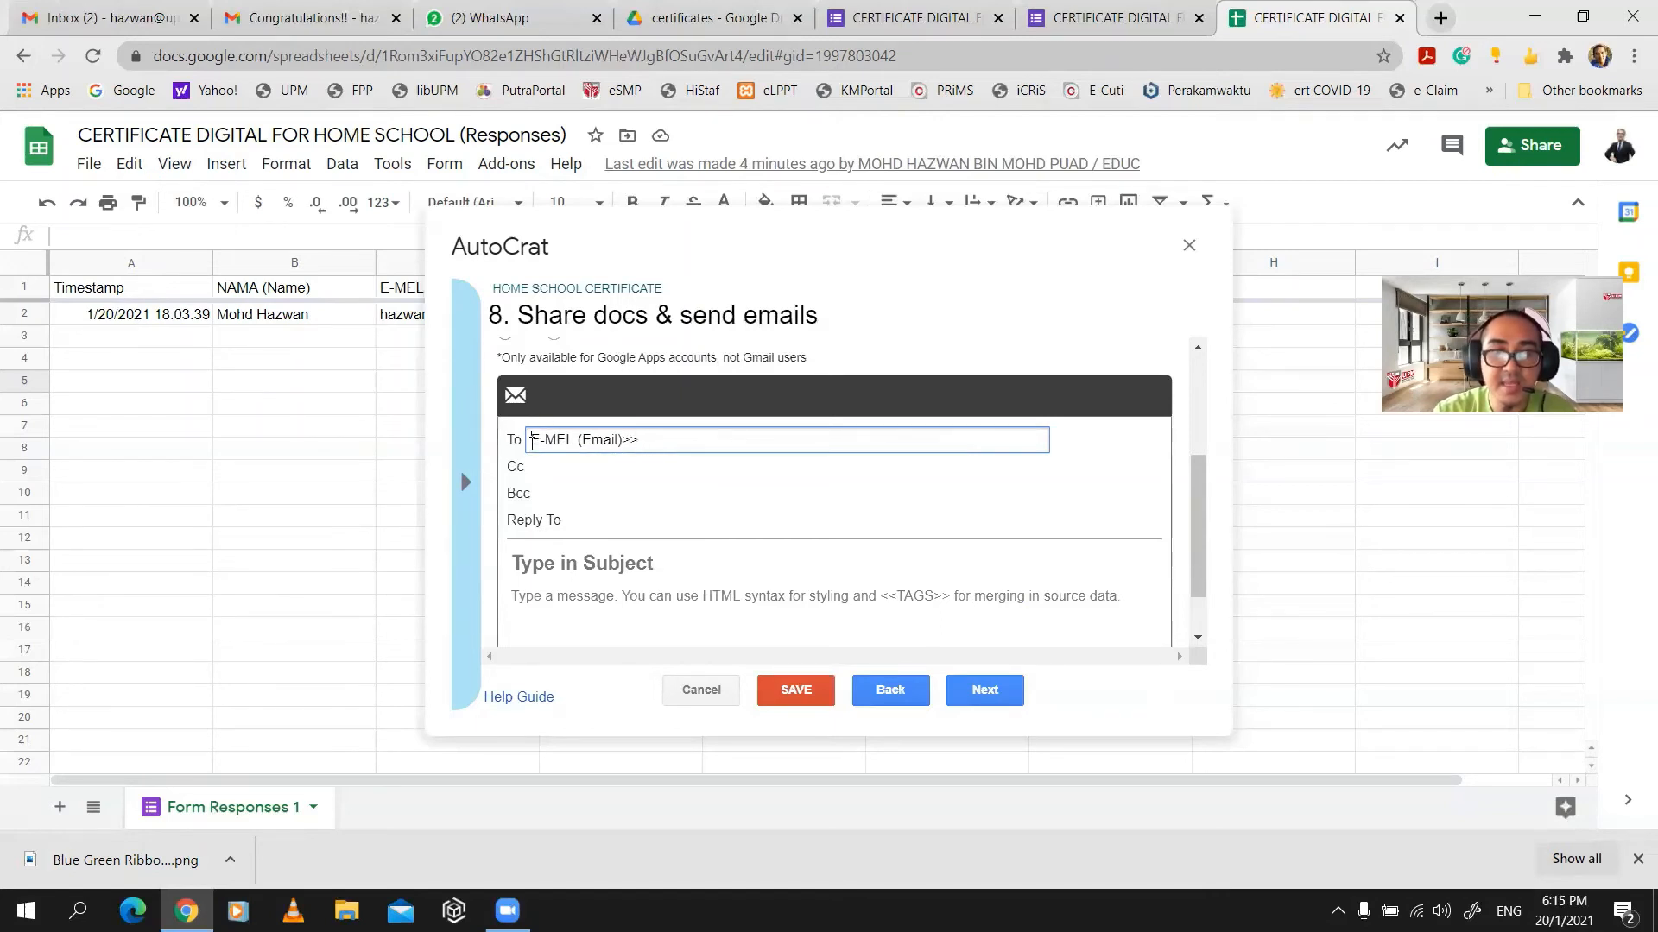
type("<<")
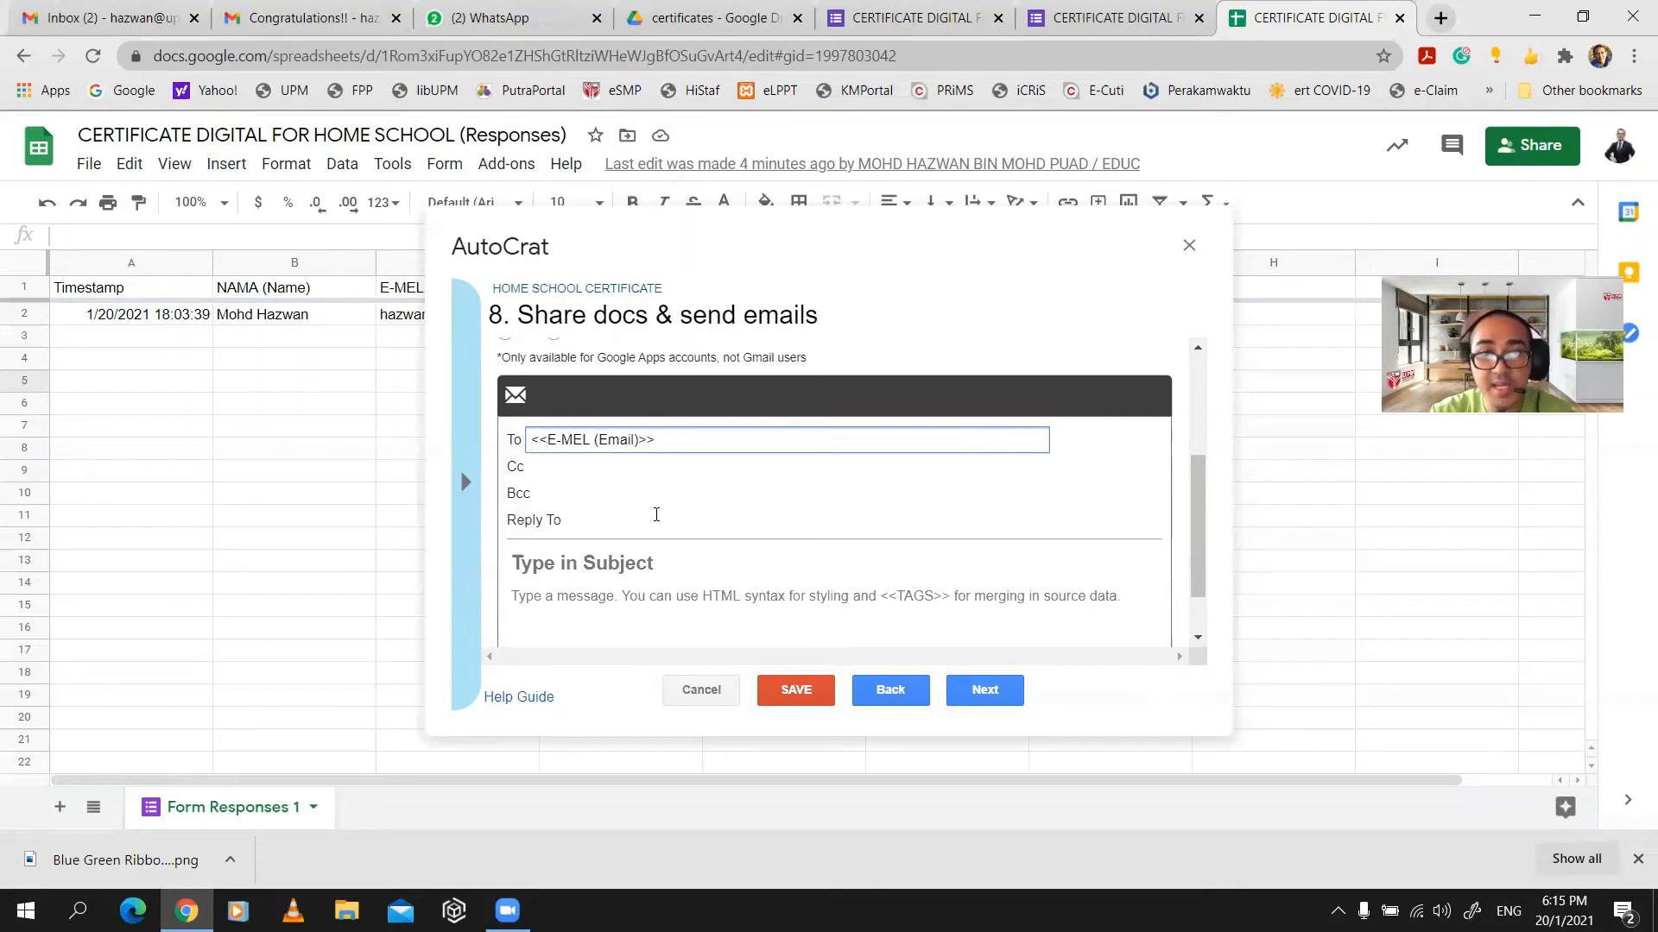
left_click(575, 469)
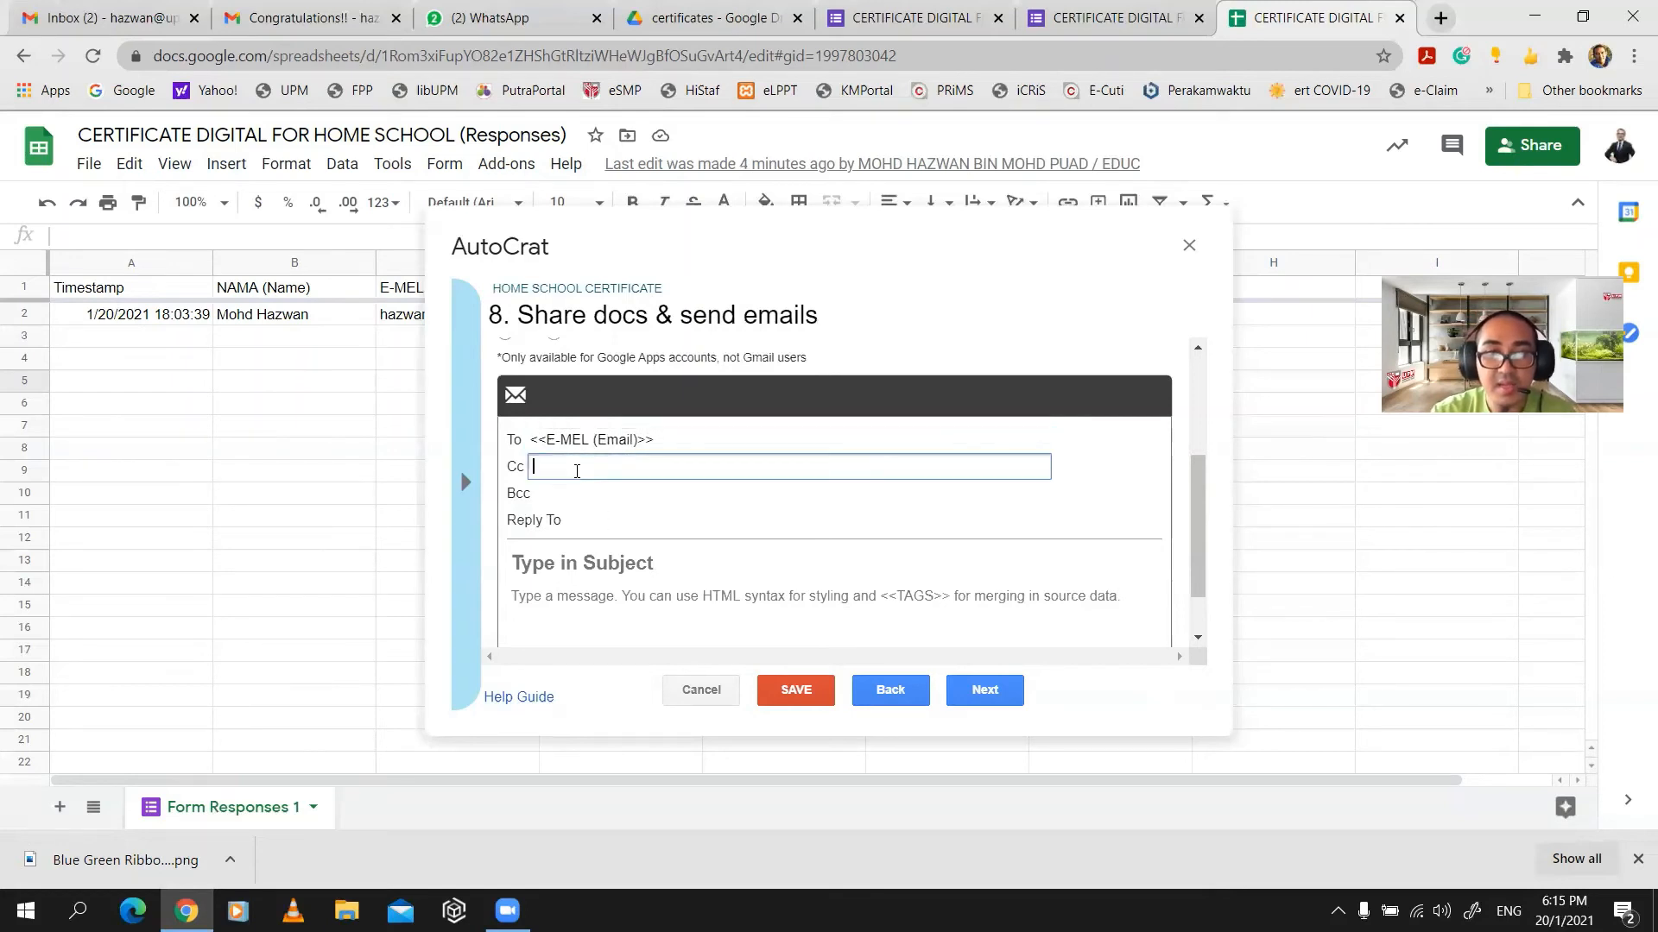
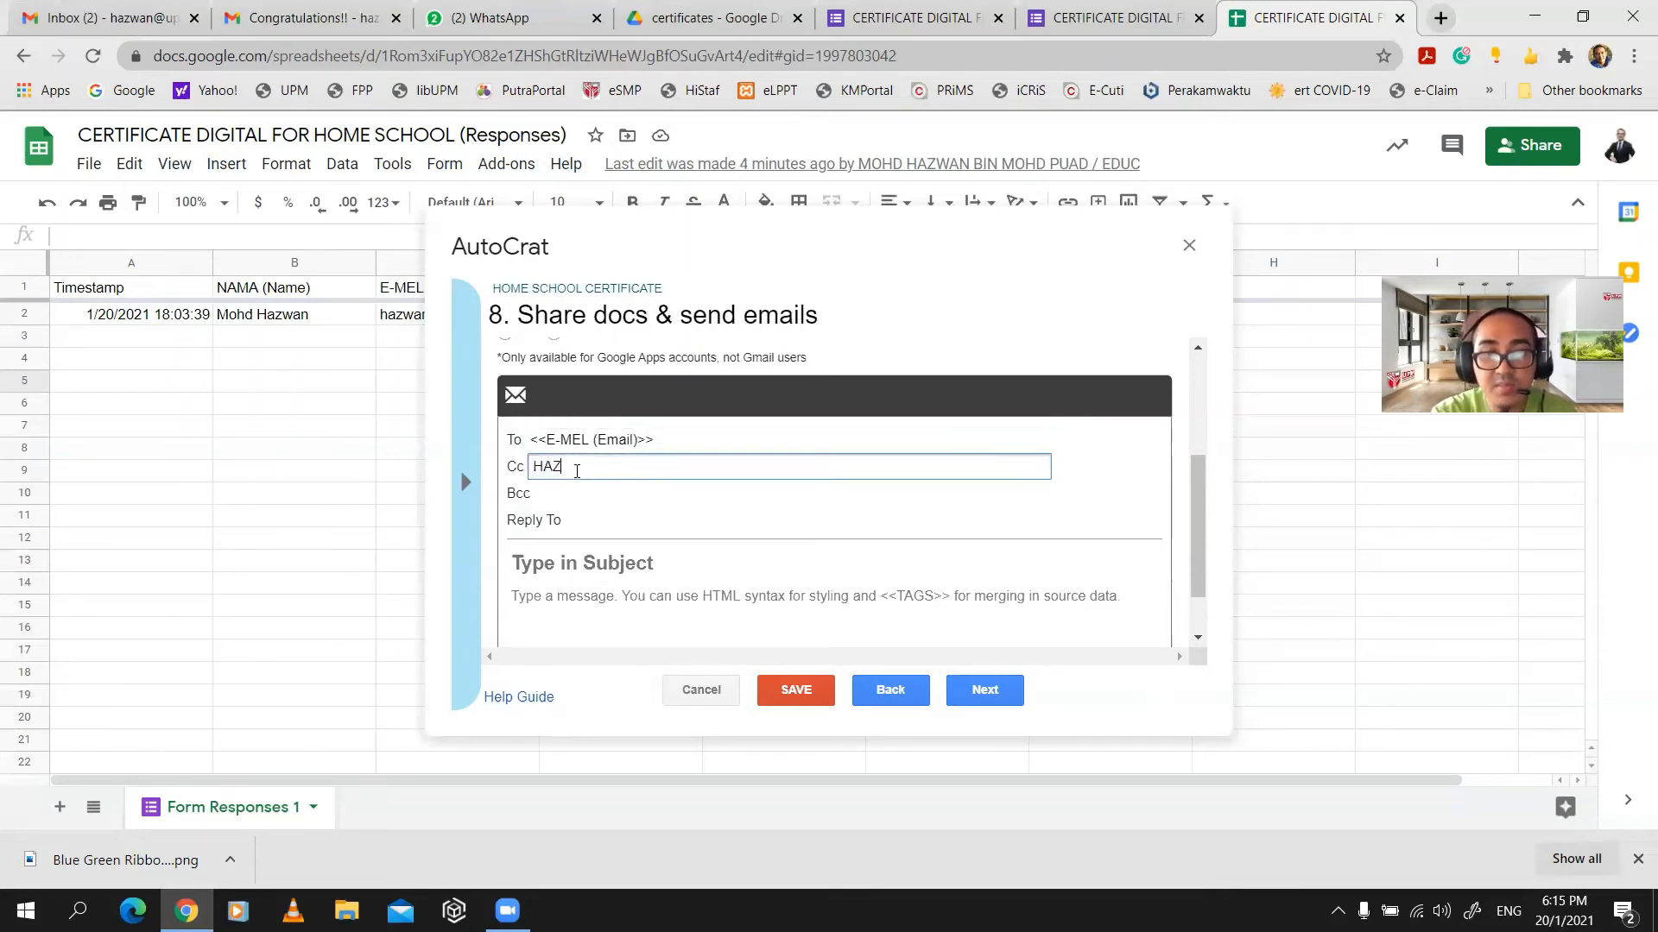
key("Caps_Lock")
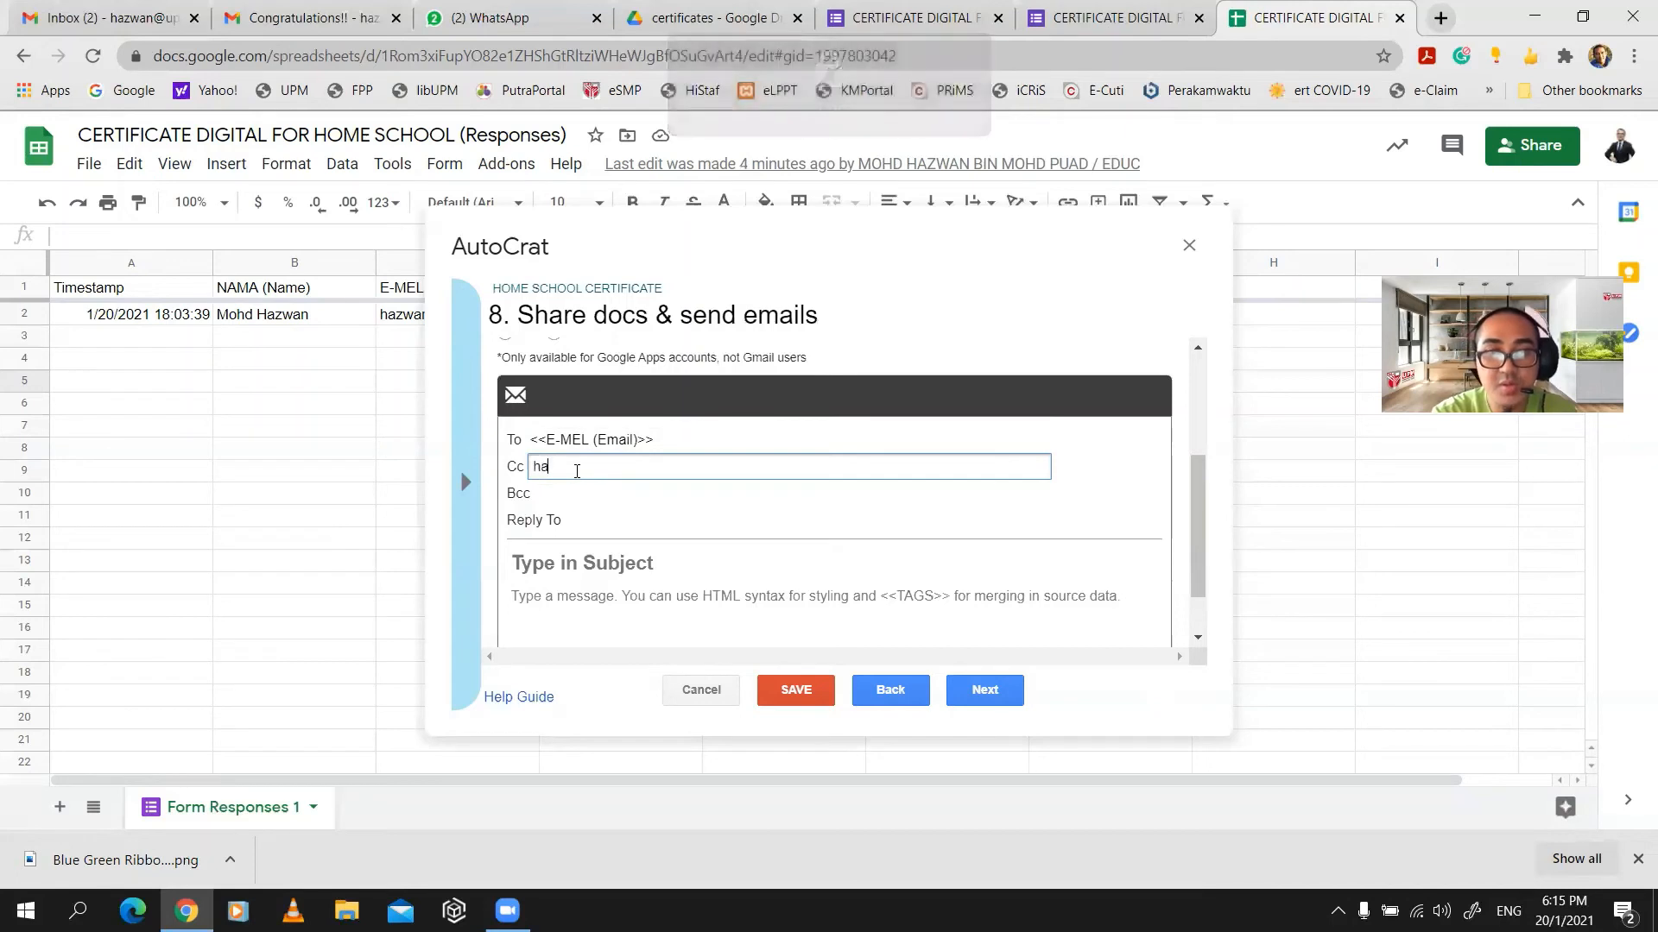
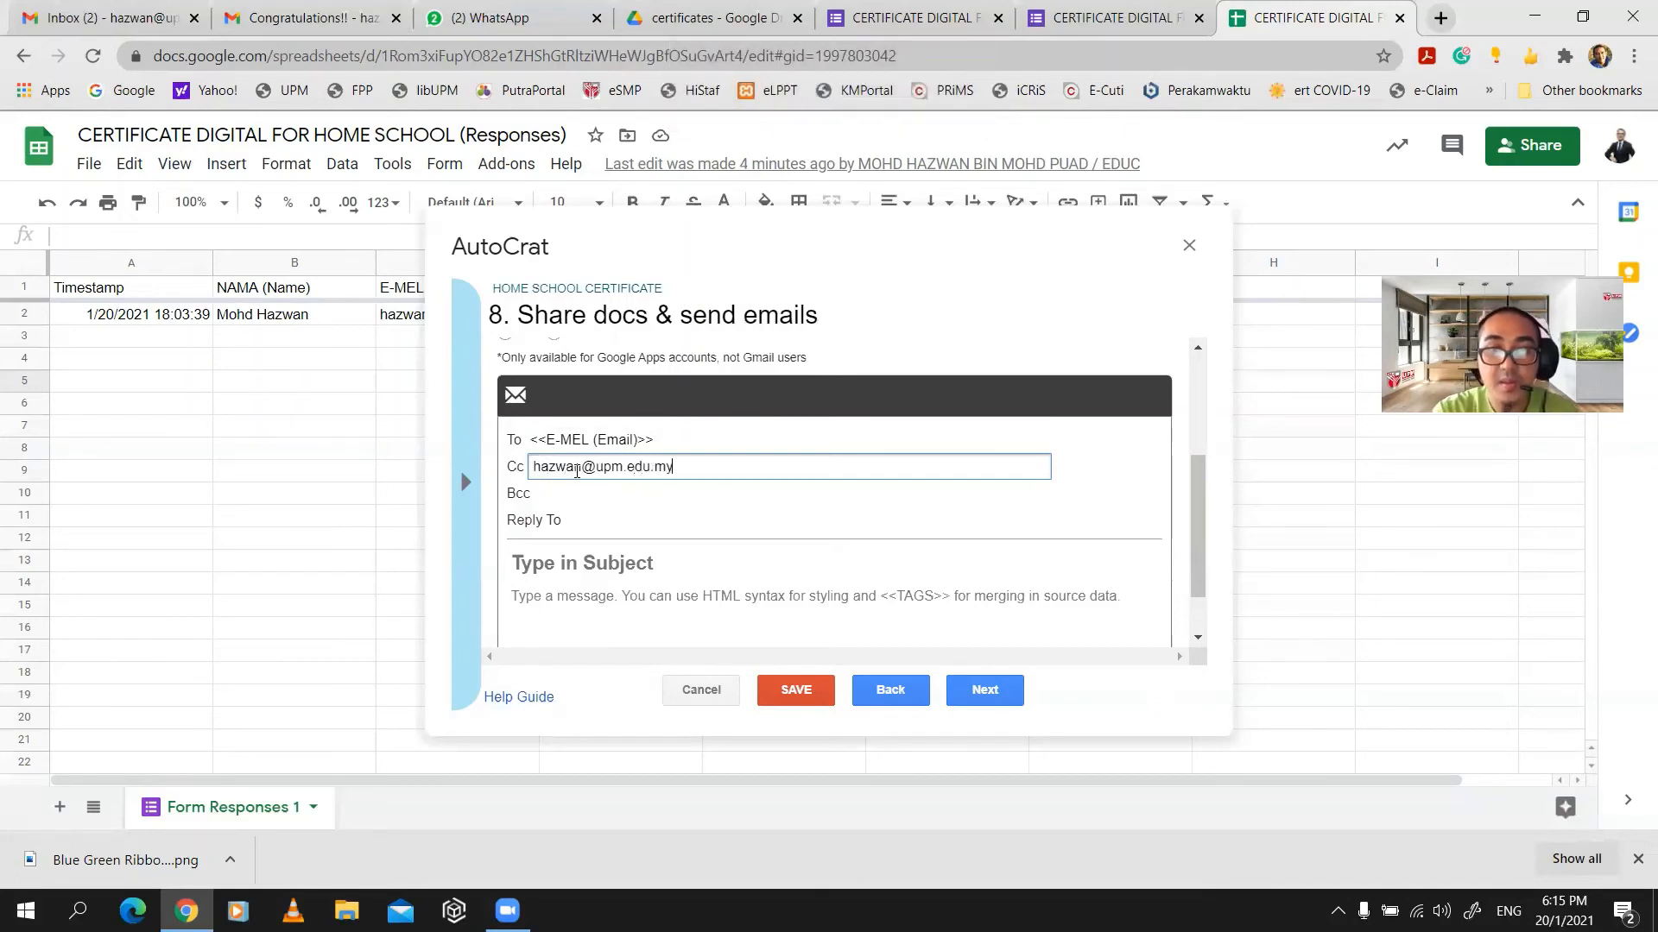
- Type the email subject 'Congratulations! E-Certificate'
left_click(608, 563)
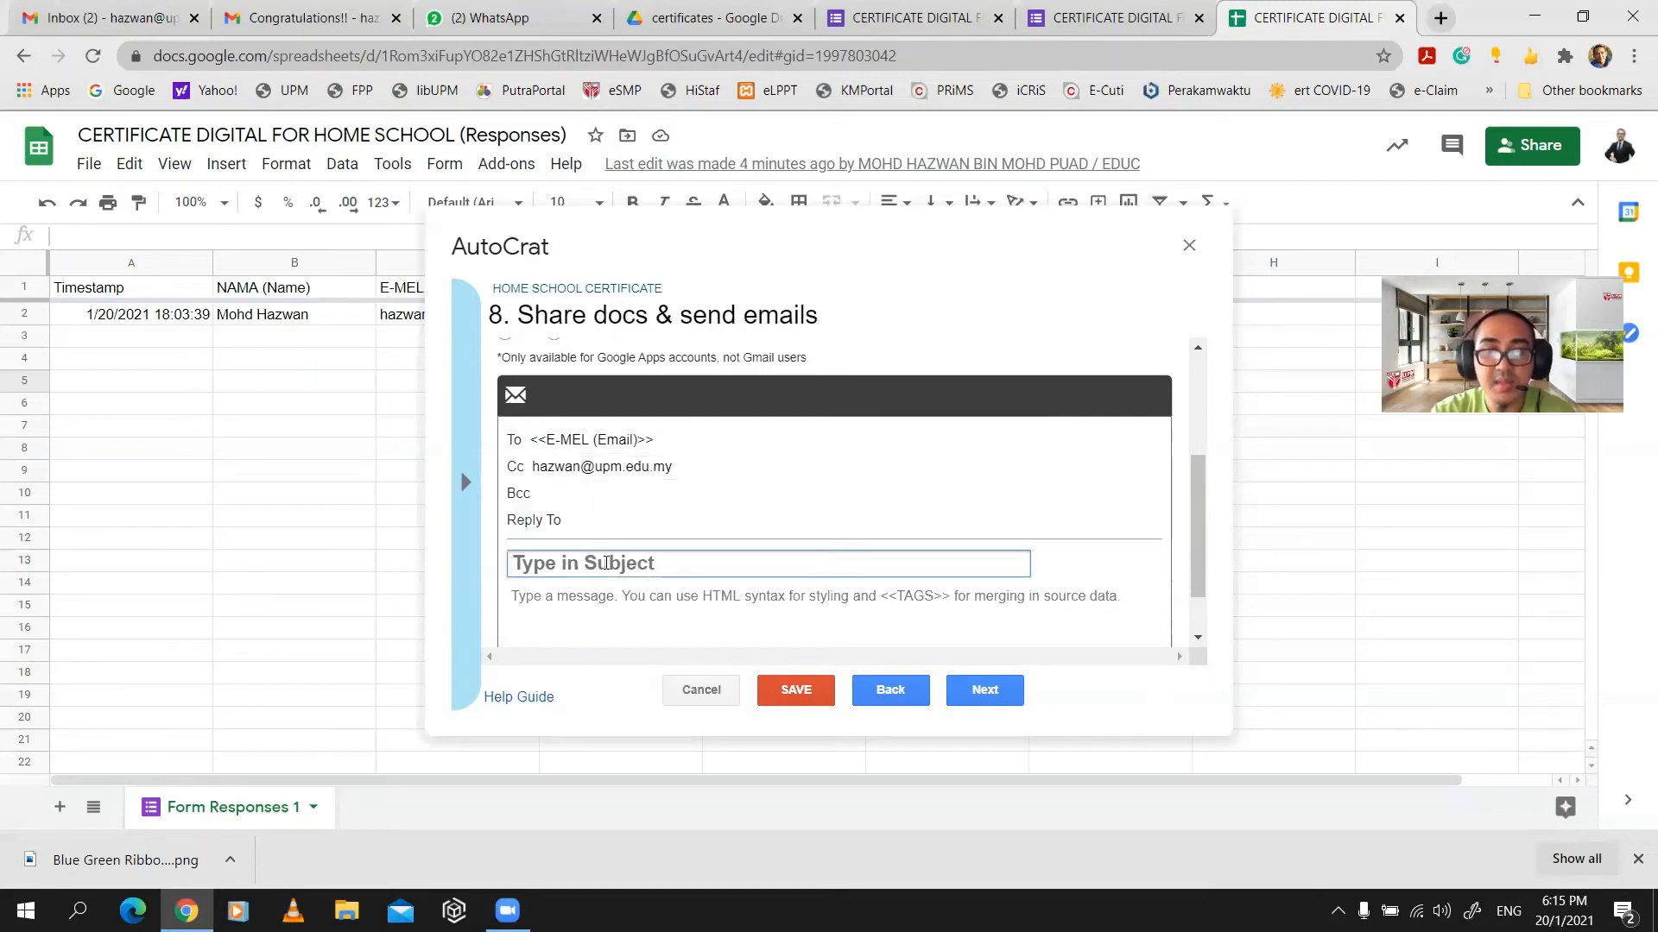
type("con")
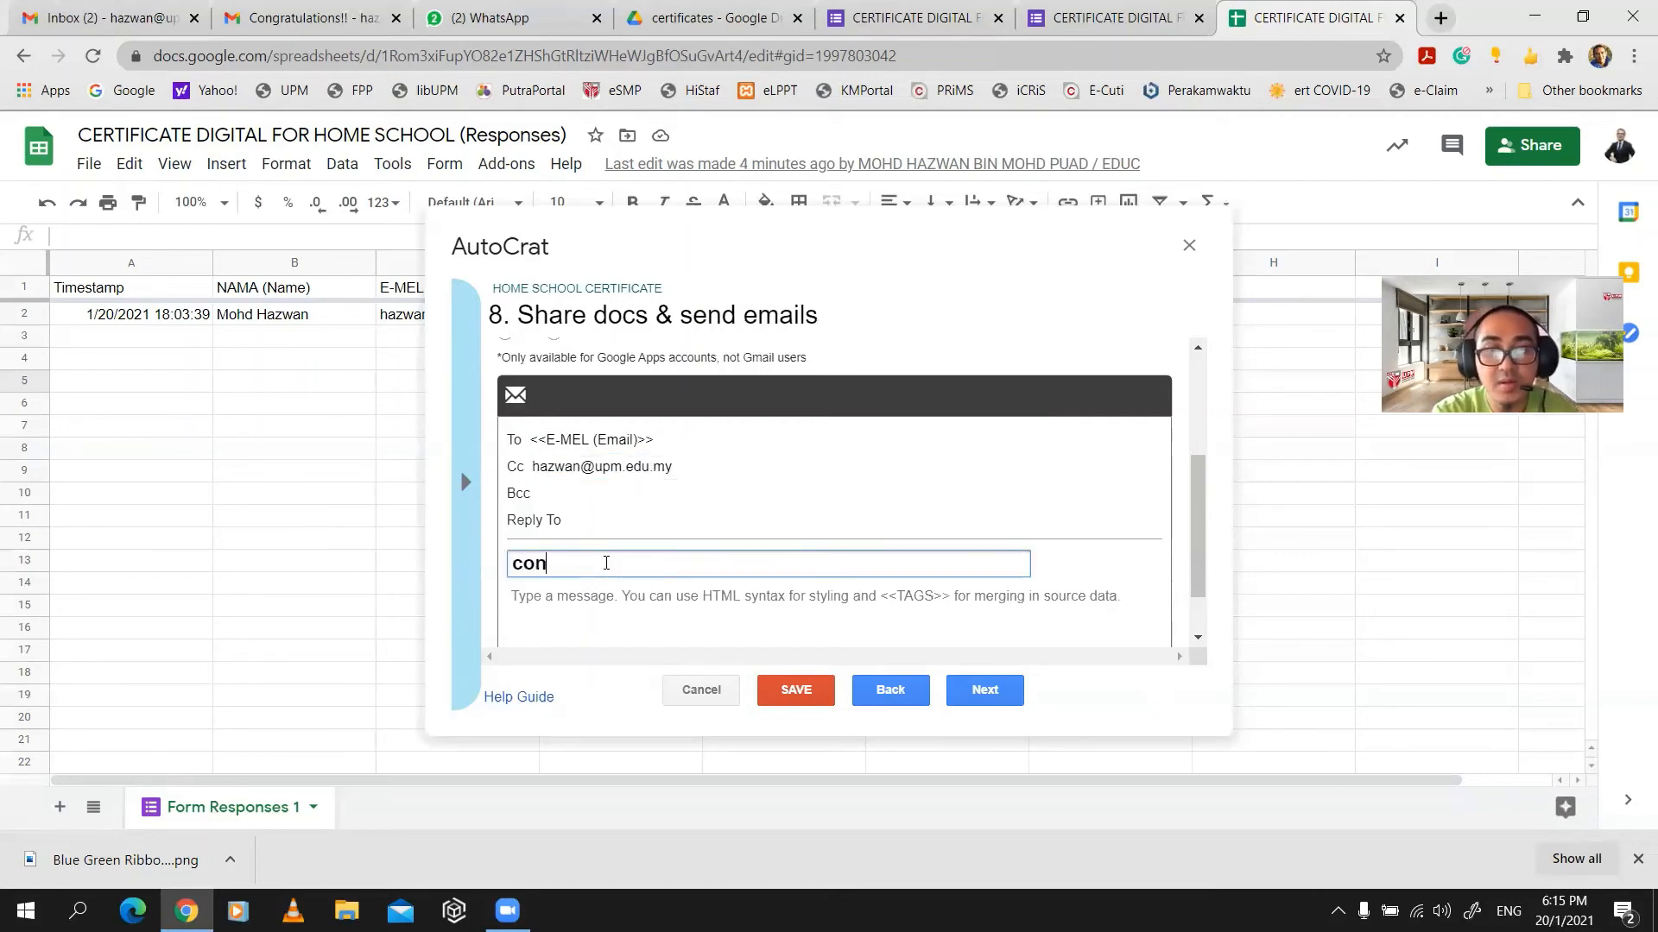
key("BackSpace")
key("BackSpace")
key("BackSpace")
type("Cong")
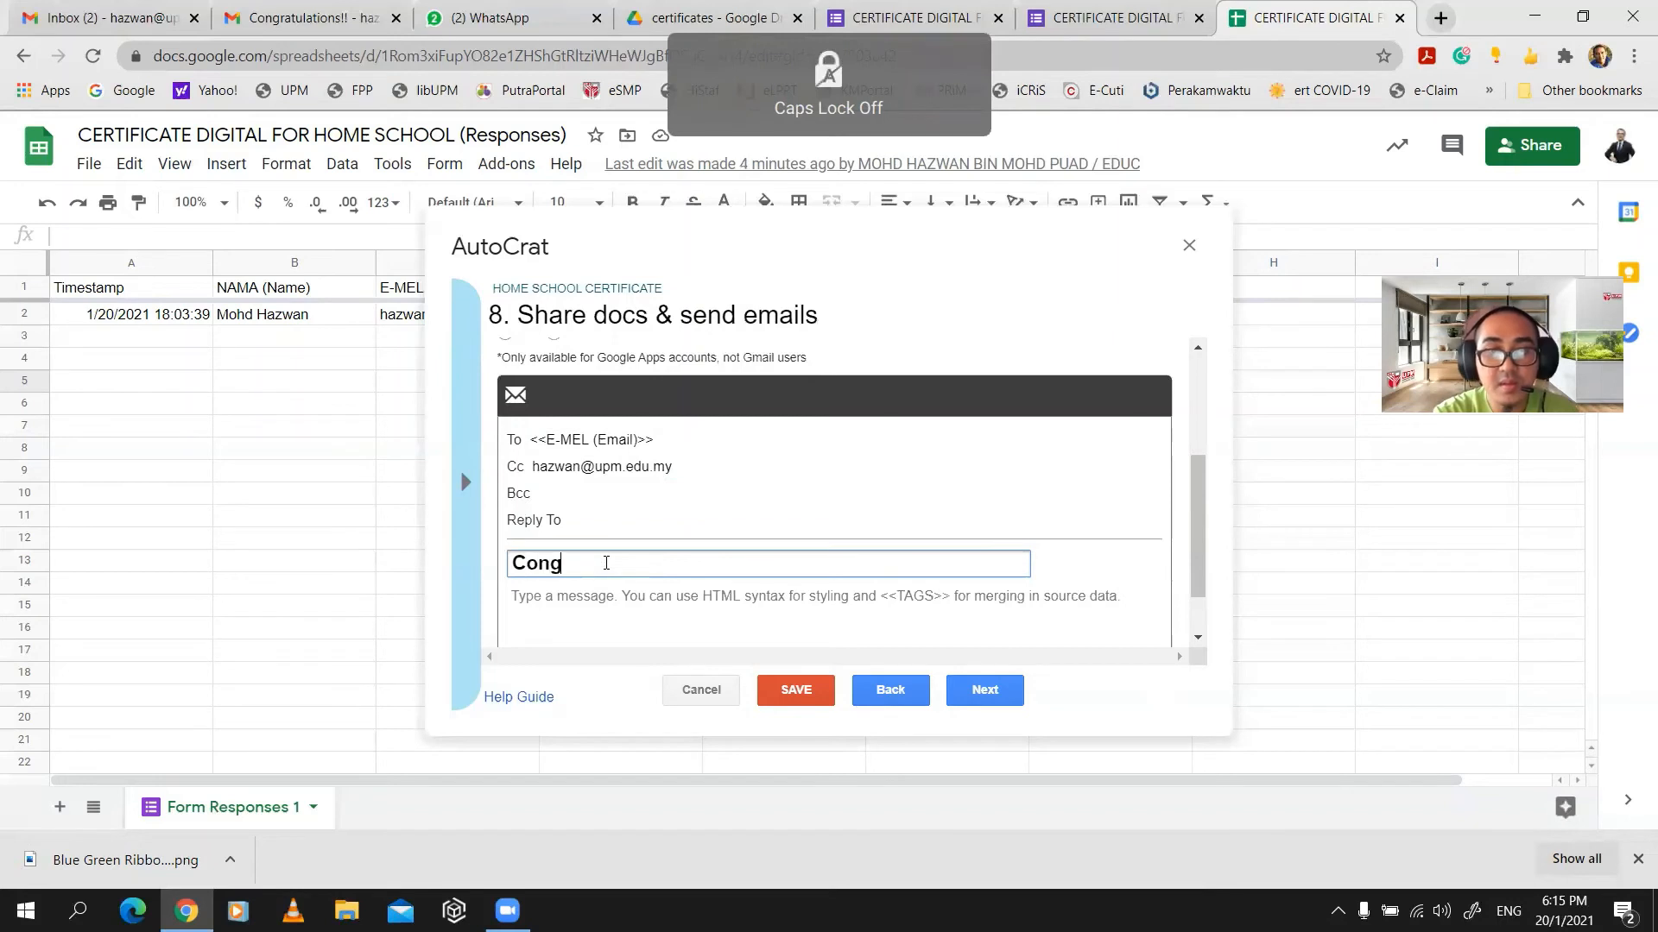
type("ratulation")
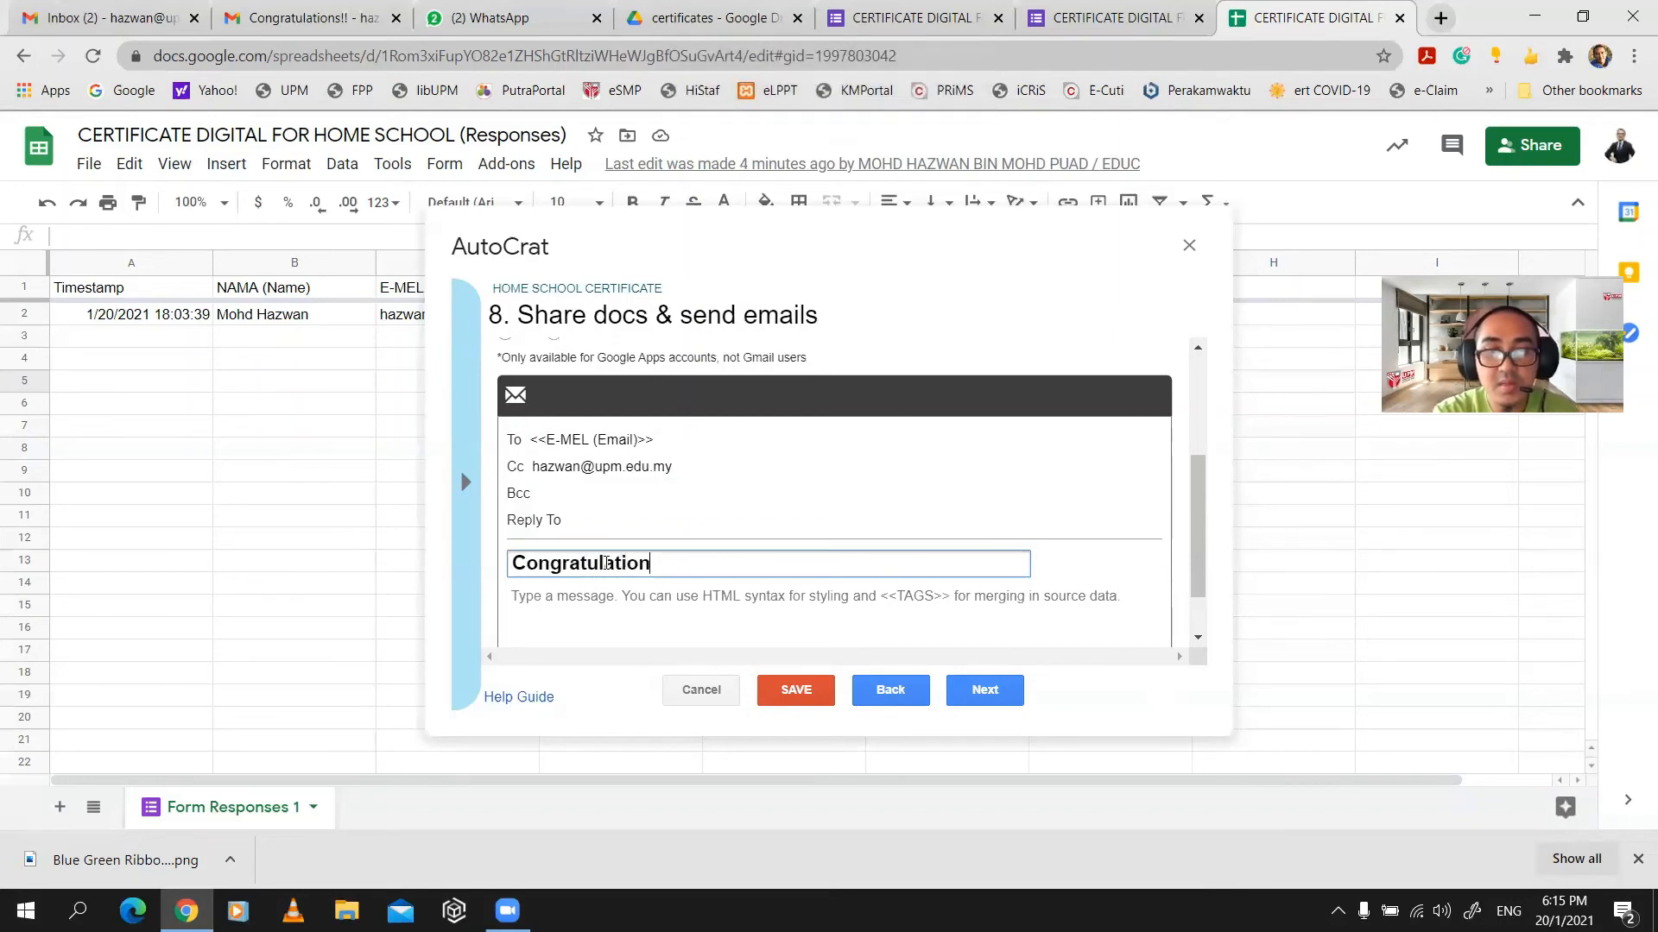
type("s!")
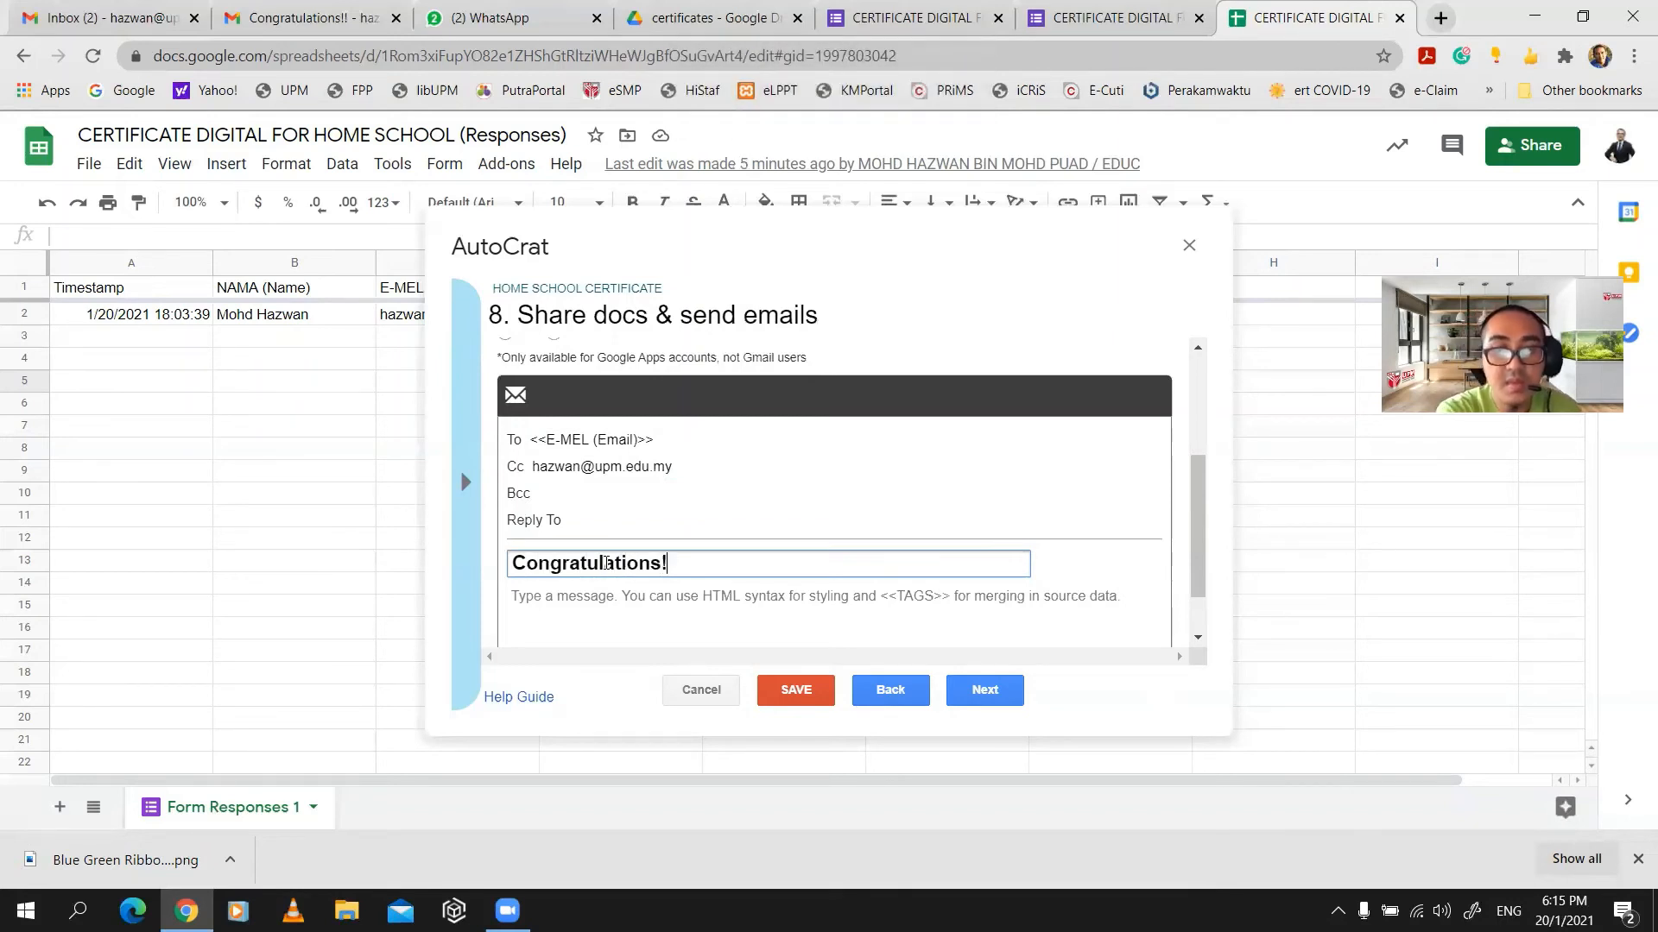
type(" e")
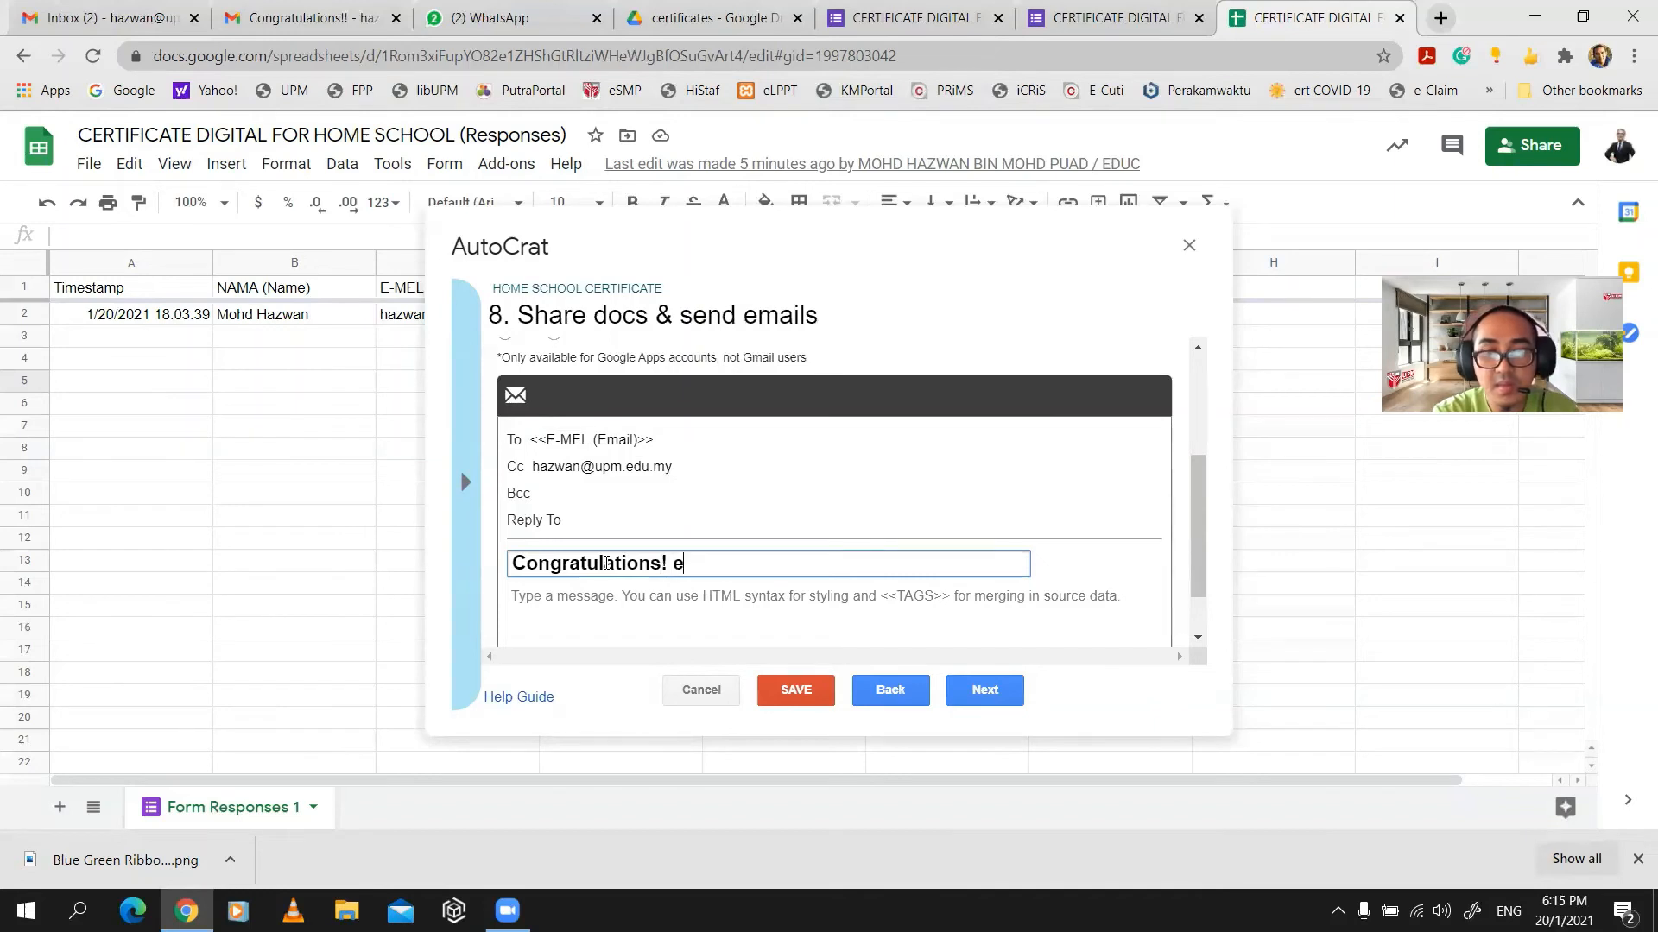
key("BackSpace")
key("Caps_Lock")
type("E")
key("Caps_Lock")
type("-C")
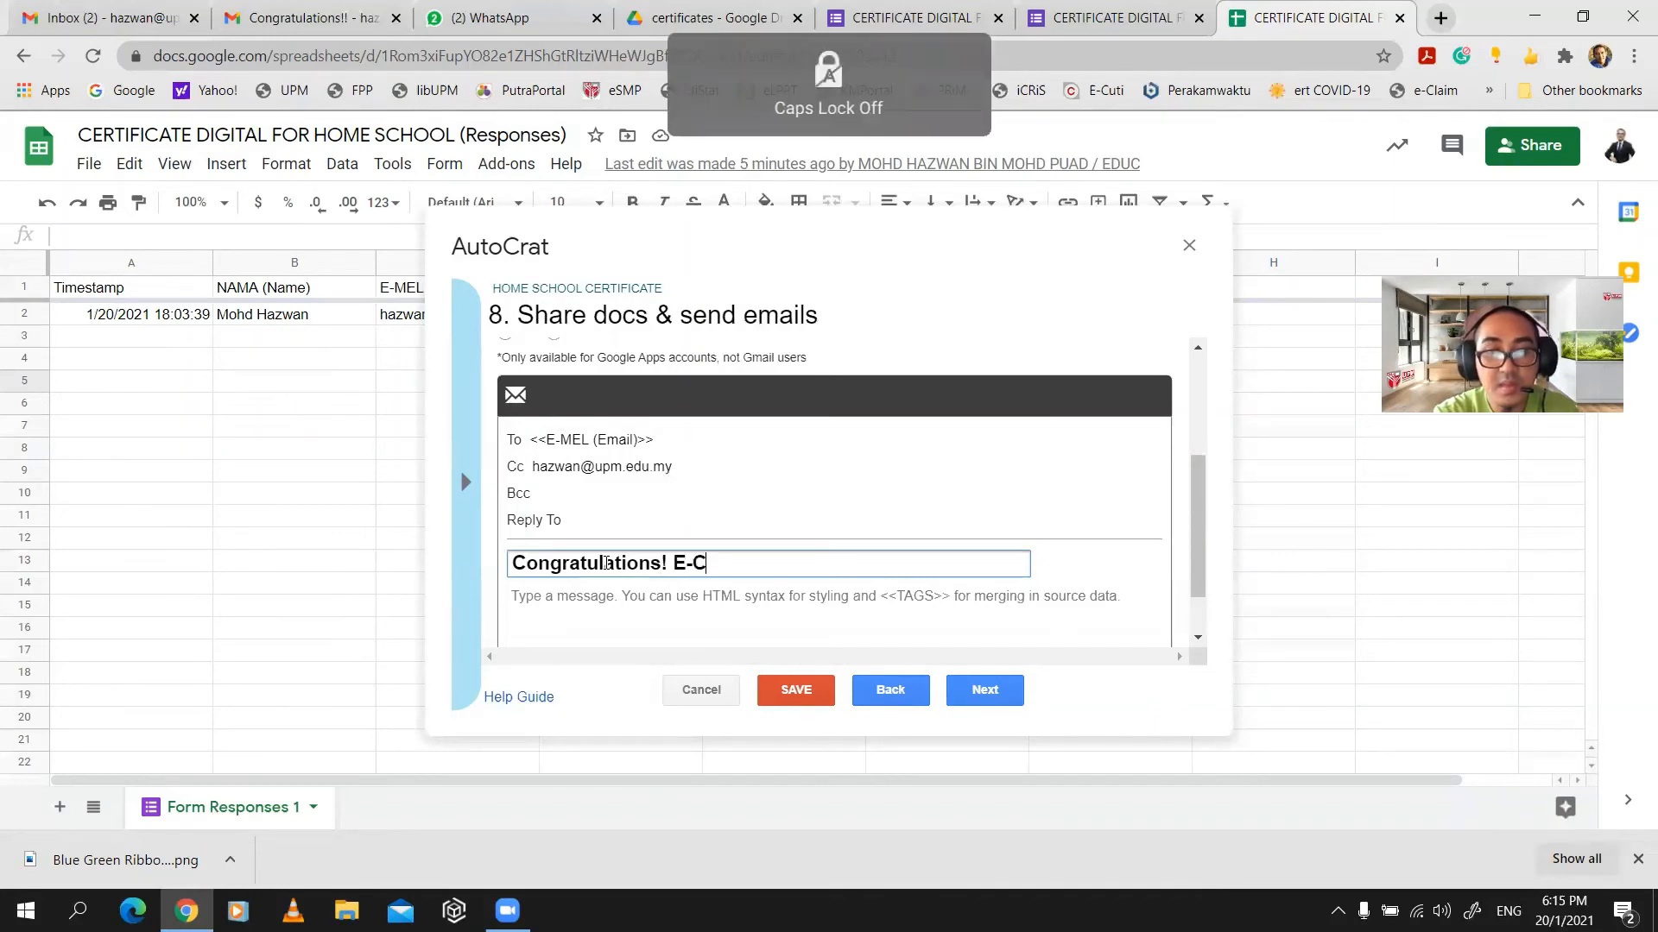
type("ertificate")
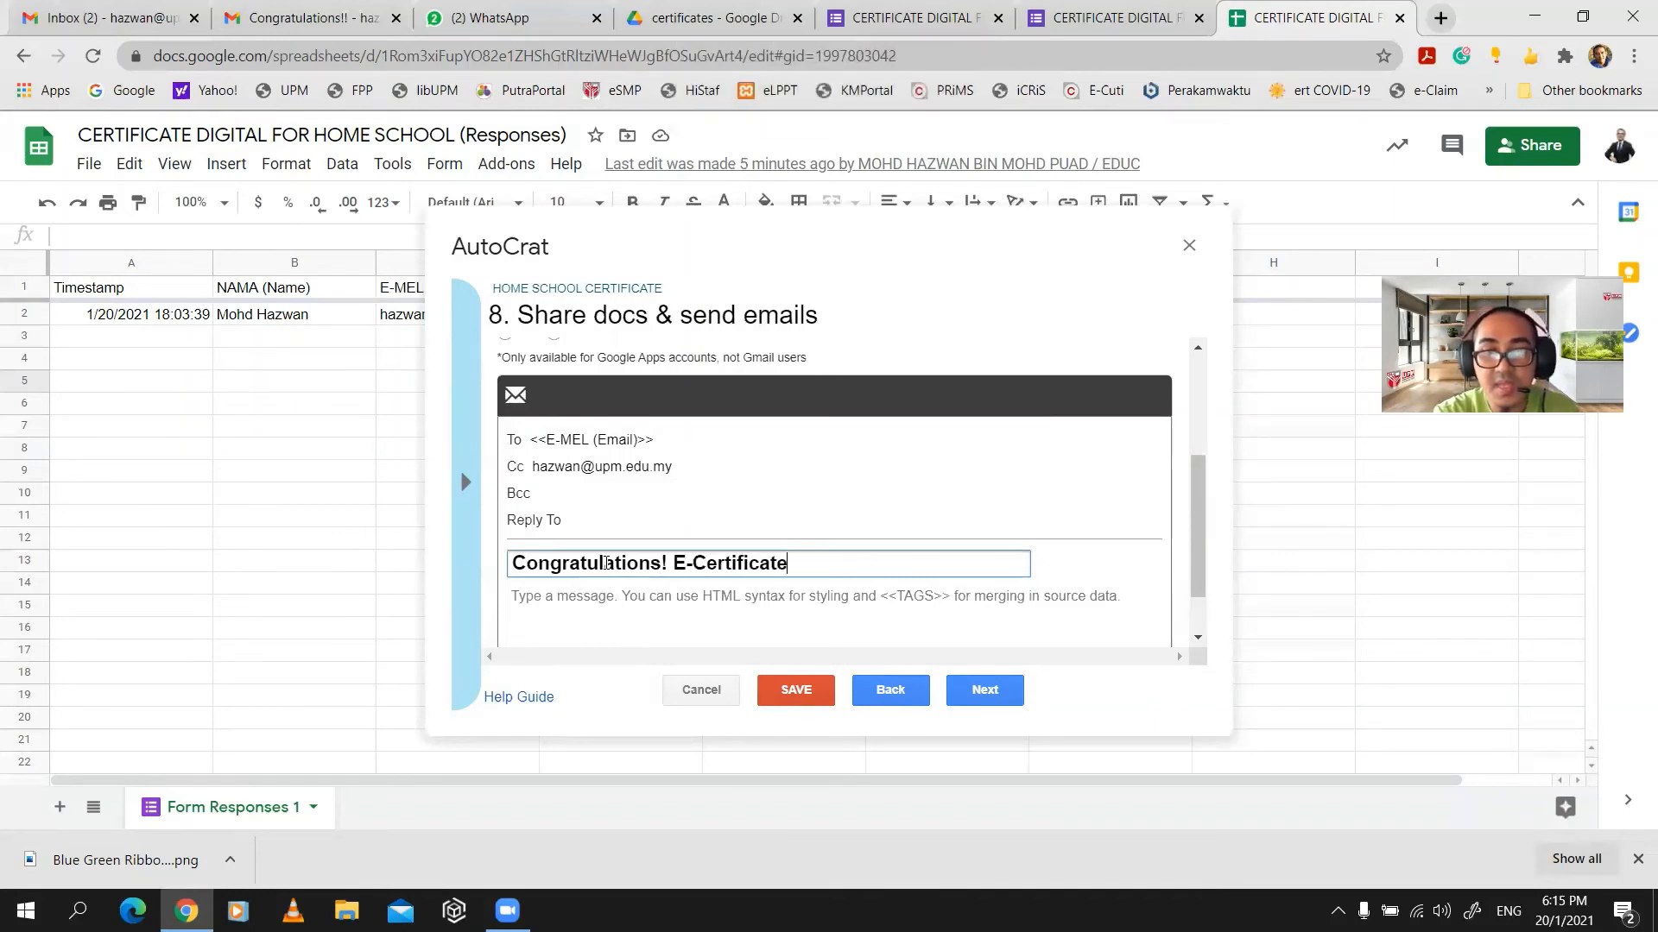
- Write the email body 'Congrats! Thank you for attending Home School Program' followed by 'Have a nice day!'
scroll(772, 546, "down", 1)
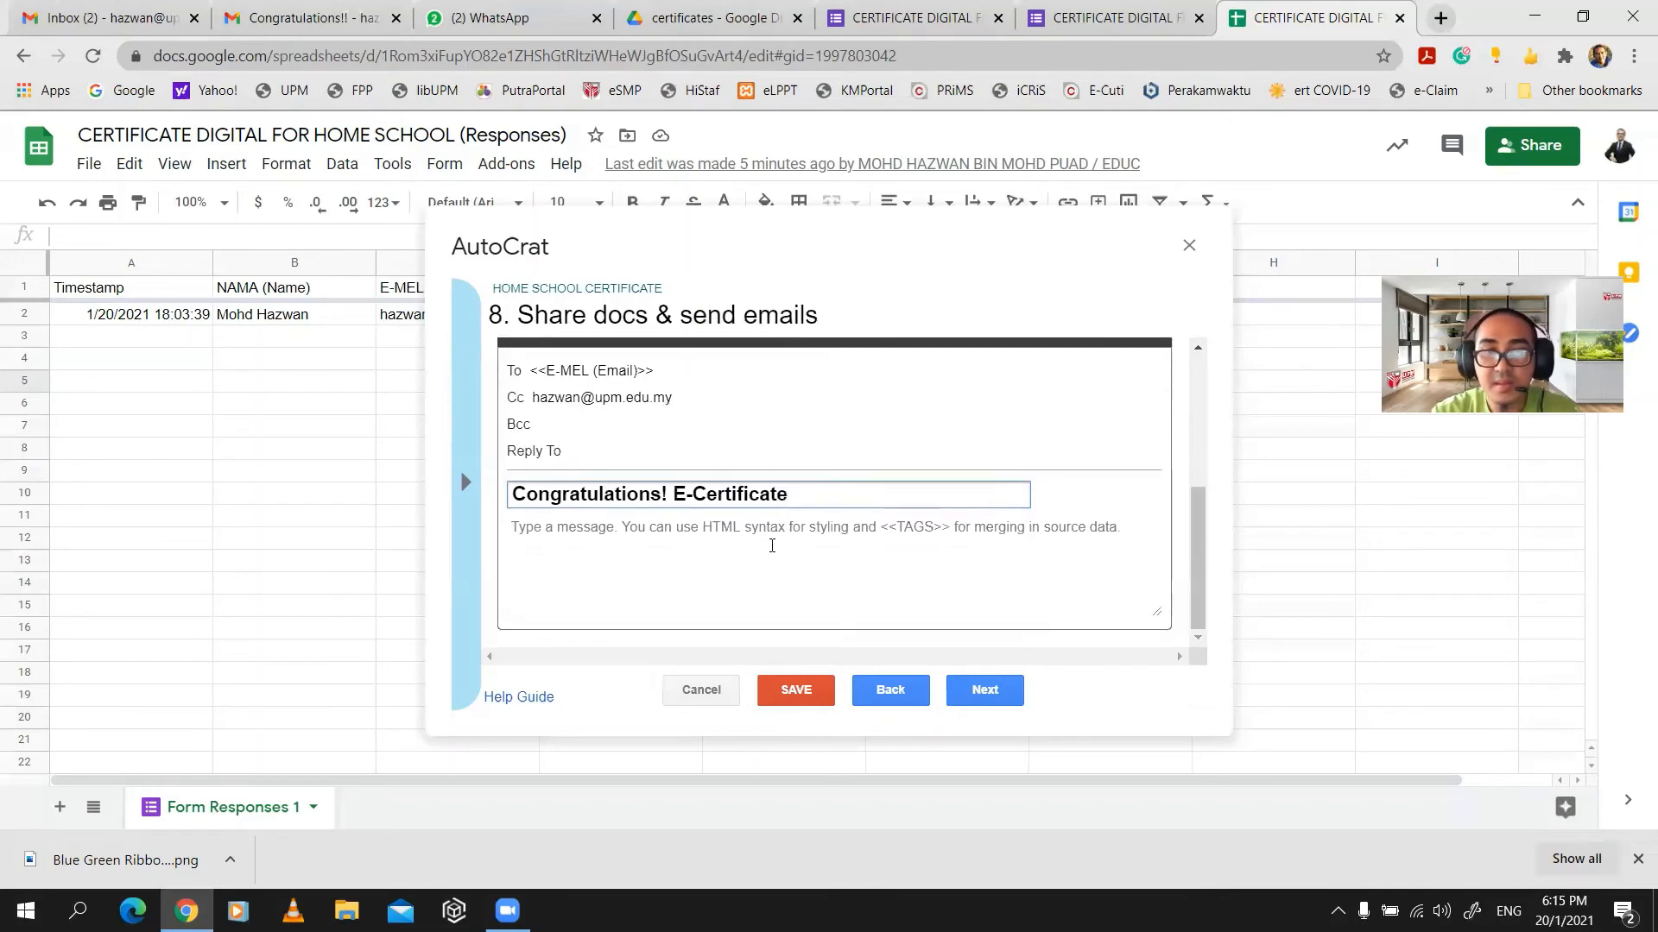
left_click(772, 531)
key("Caps_Lock")
type("C")
key("Caps_Lock")
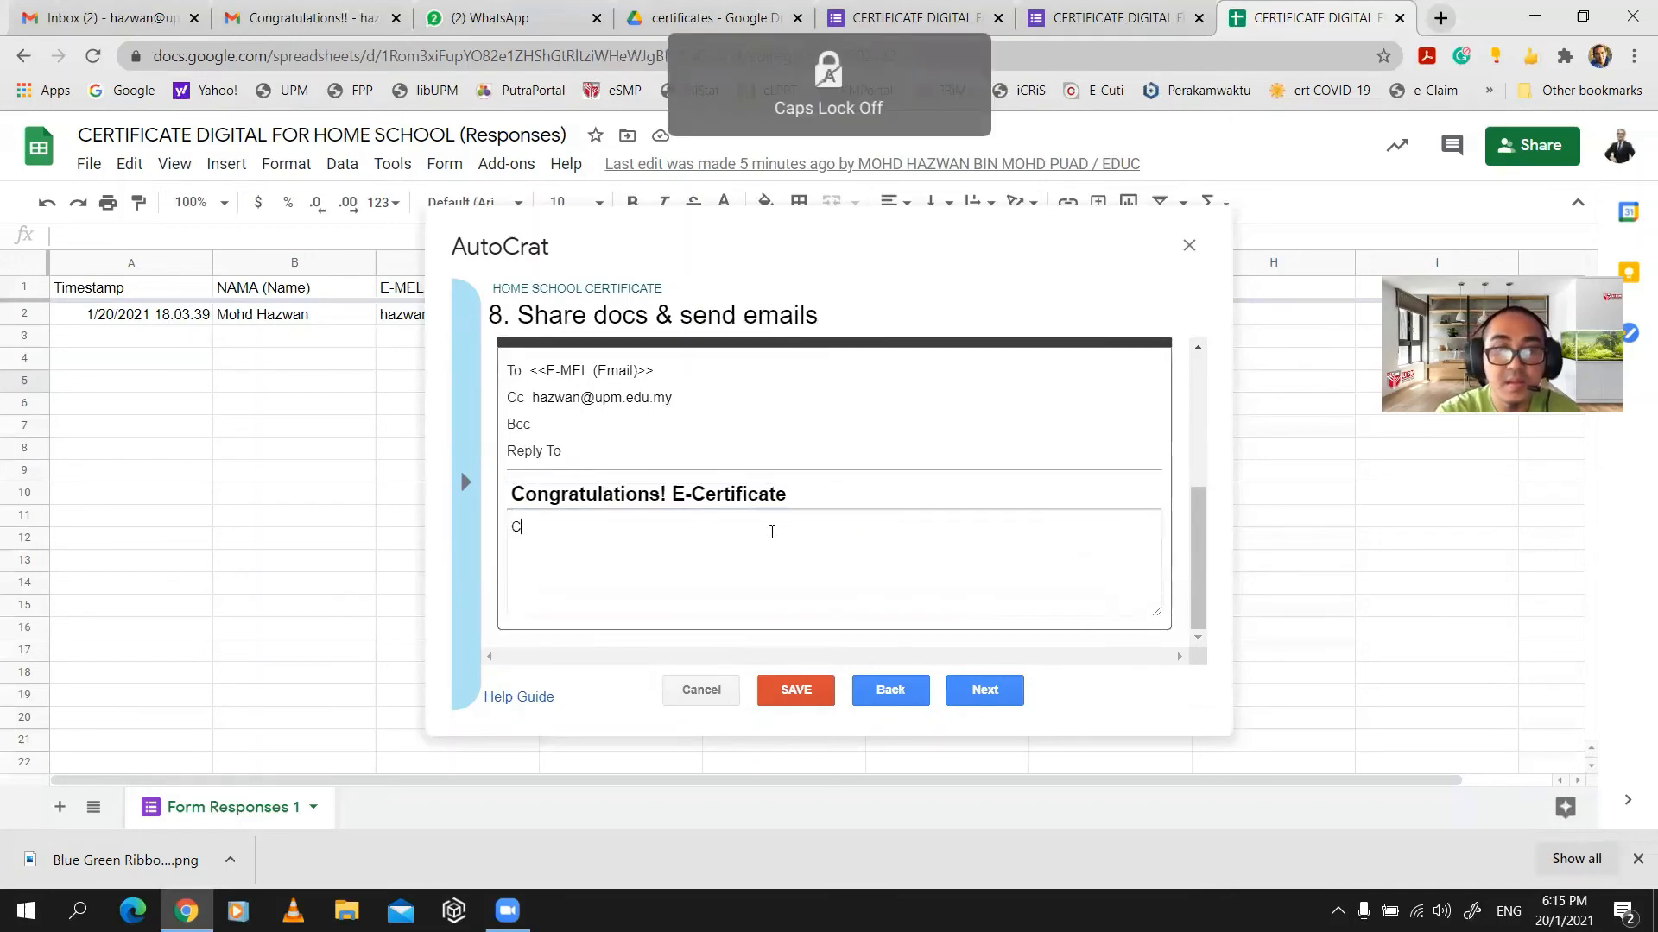
type("ongrats")
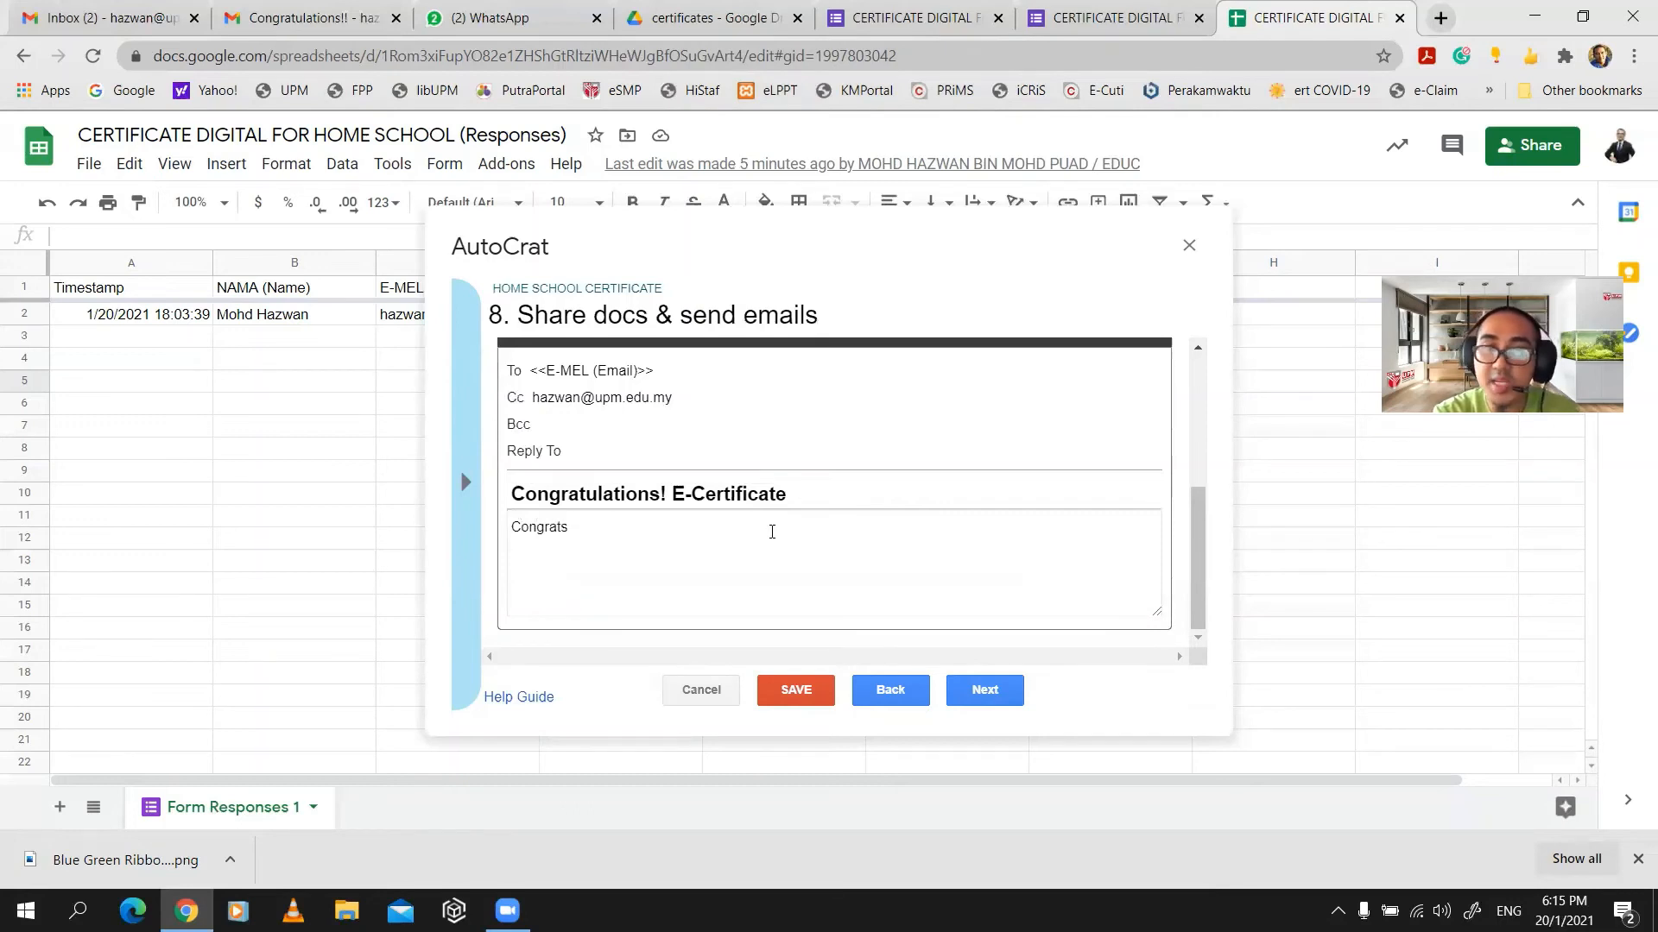
type("!")
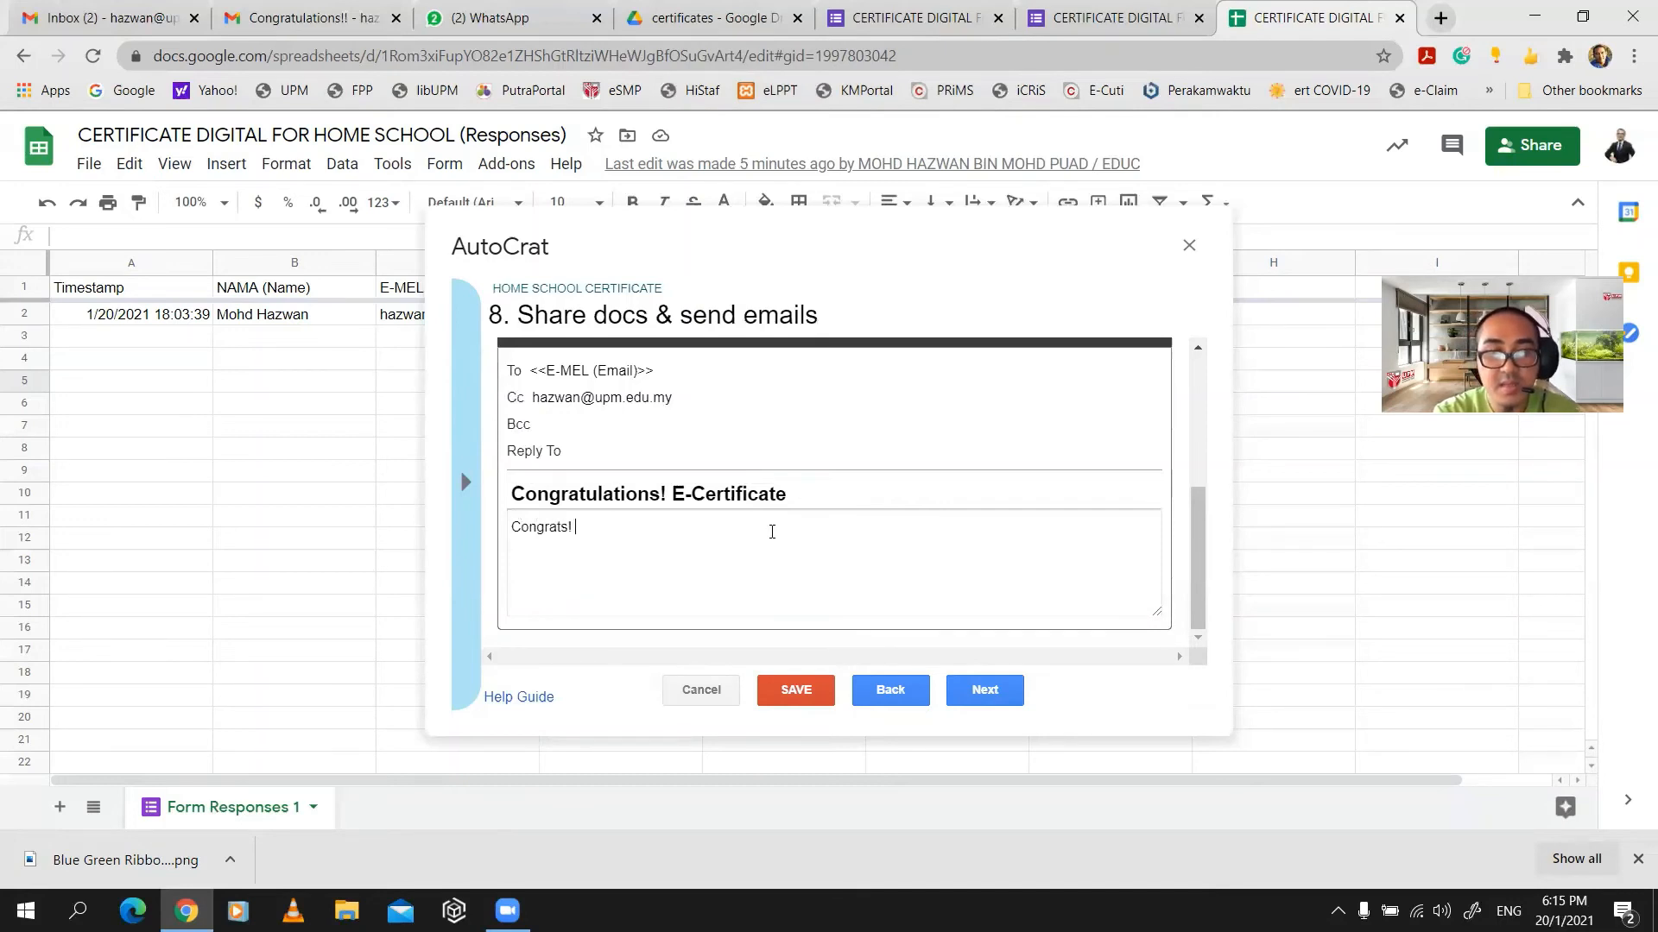
key("Caps_Lock")
type("T")
key("Caps_Lock")
type("hank ")
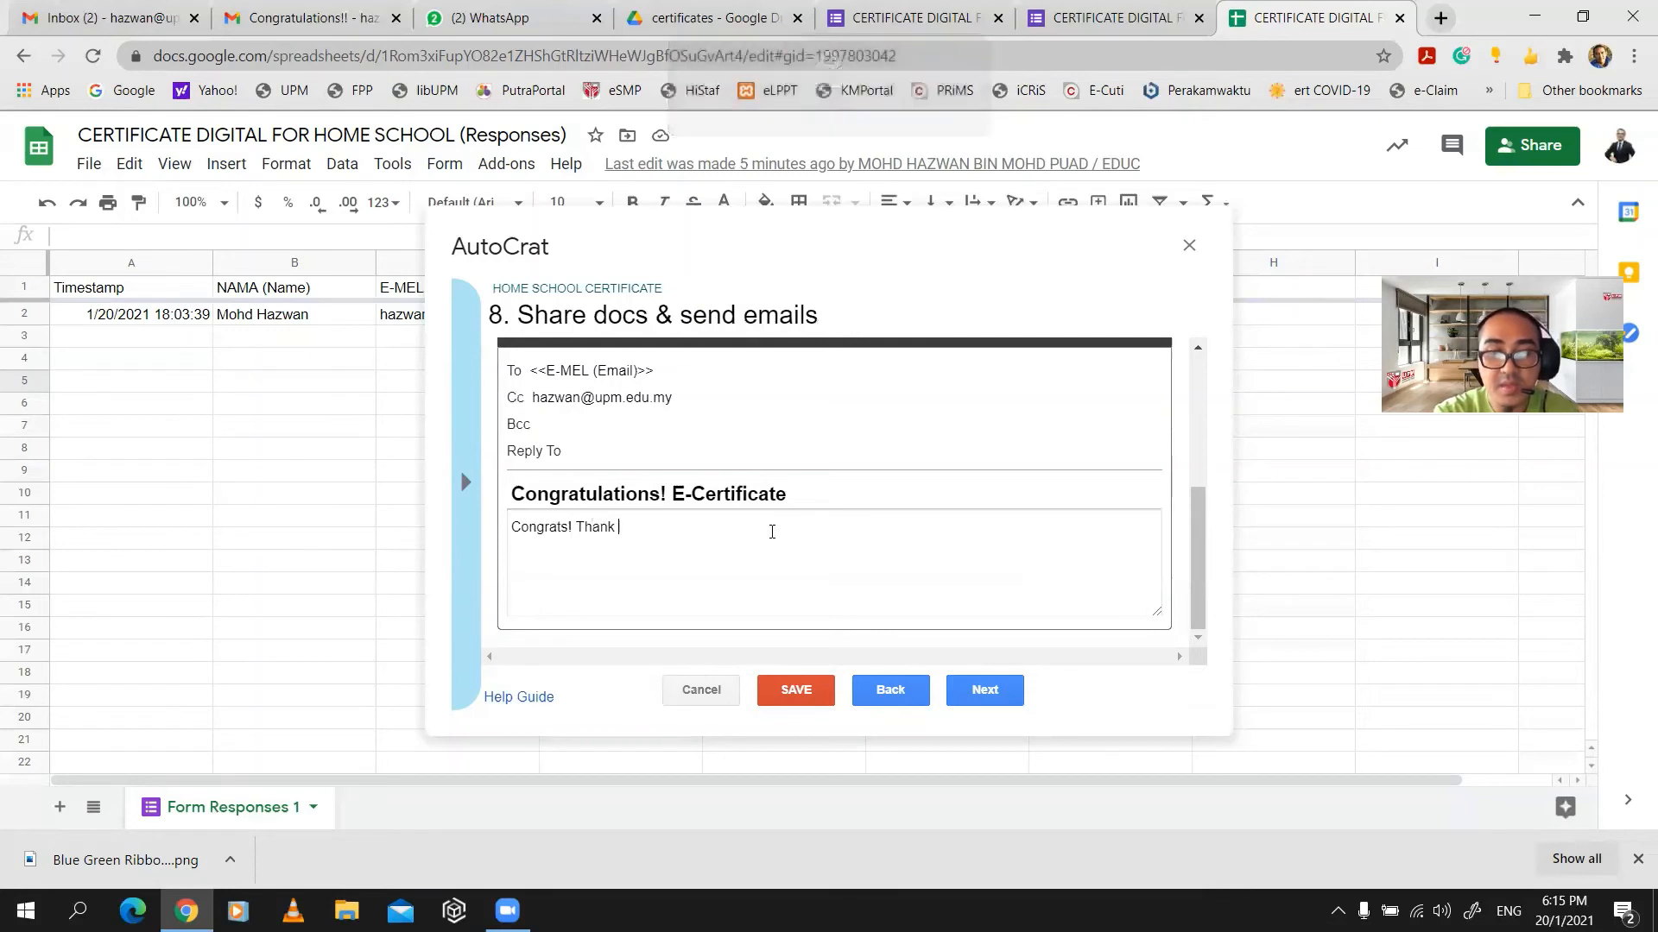
type("you for atte")
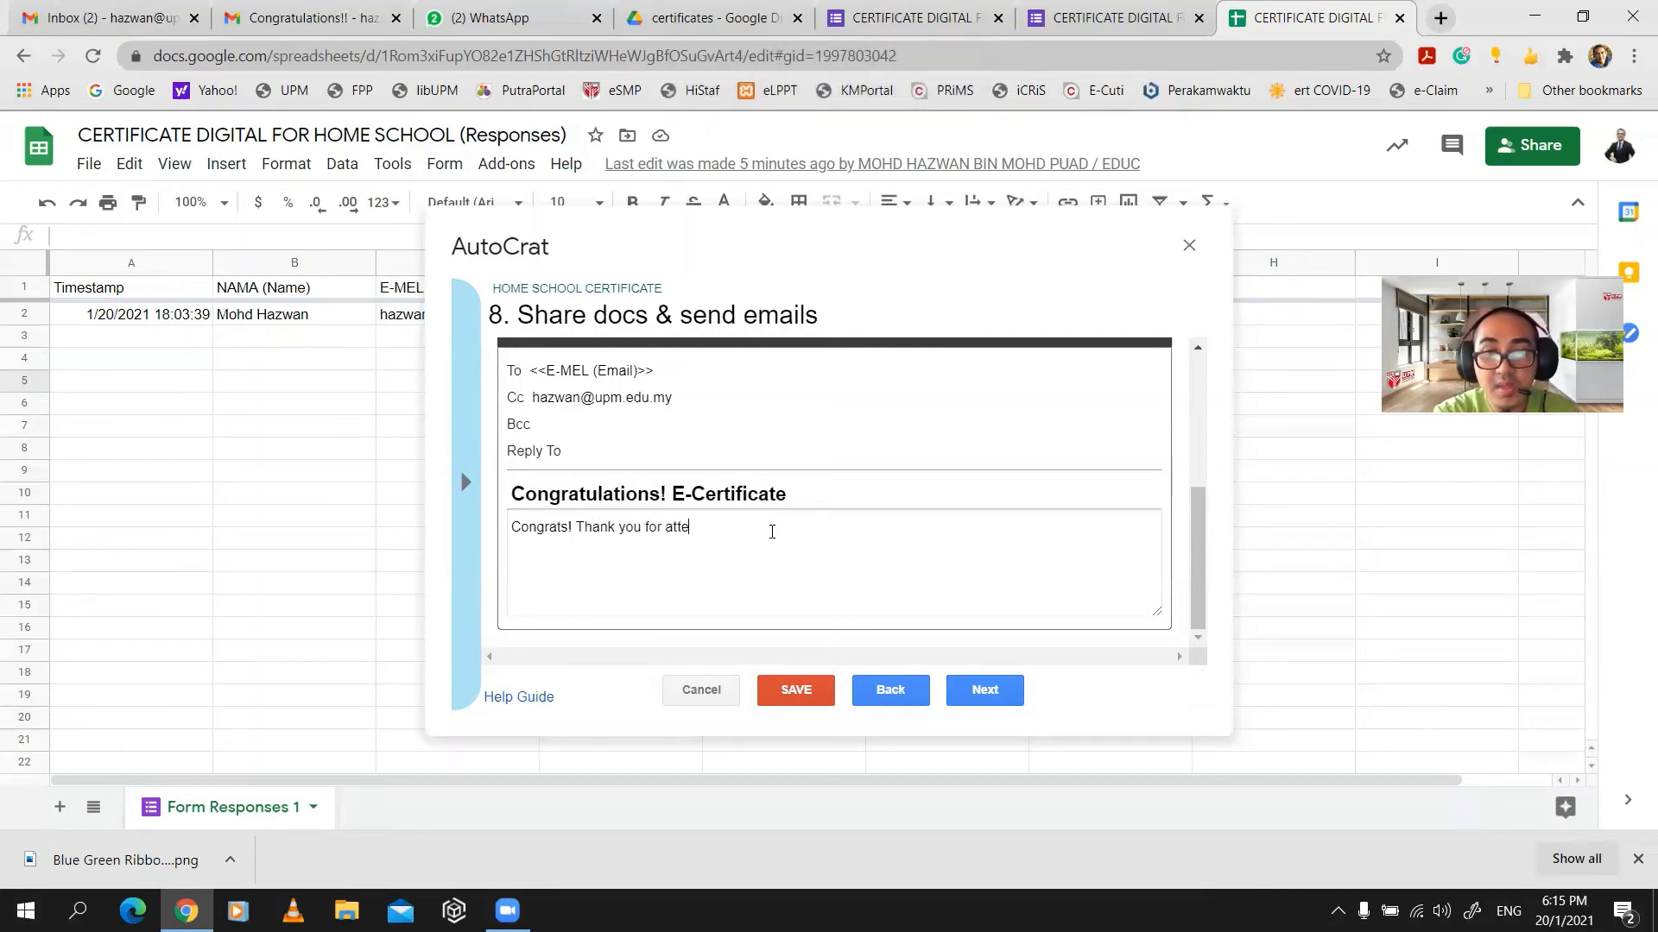
type("nding")
key("Caps_Lock")
type("H")
key("Caps_Lock")
type("ome ")
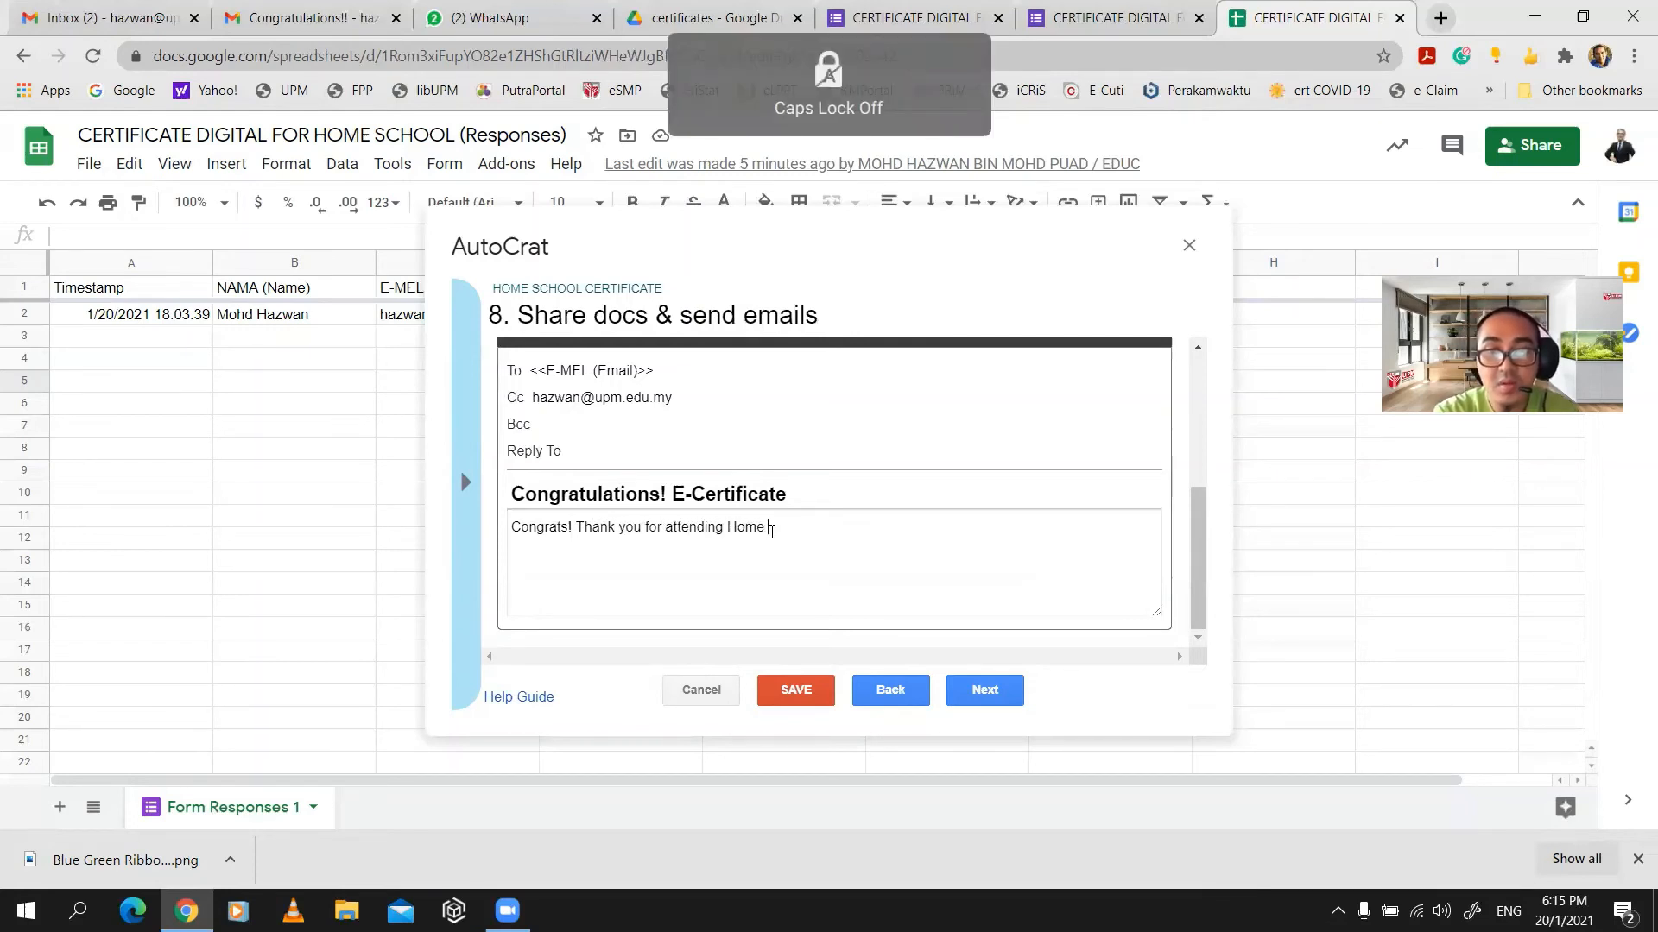
type("Sch")
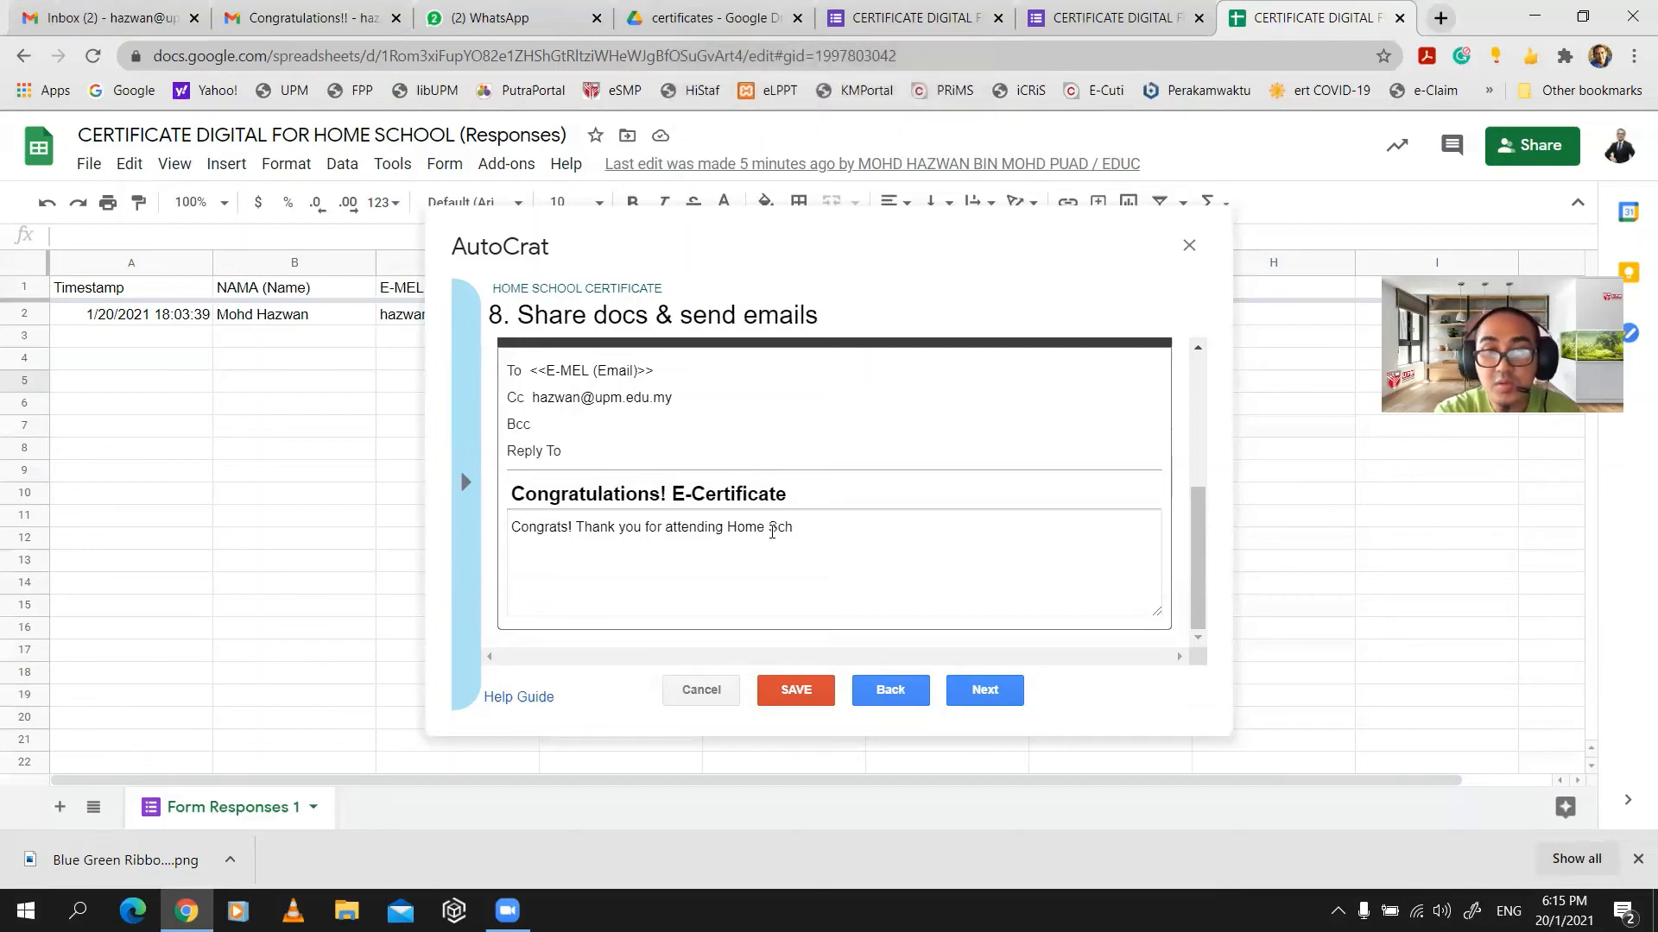
type("ool")
key("Caps_Lock")
type("P")
key("Caps_Lock")
type("r")
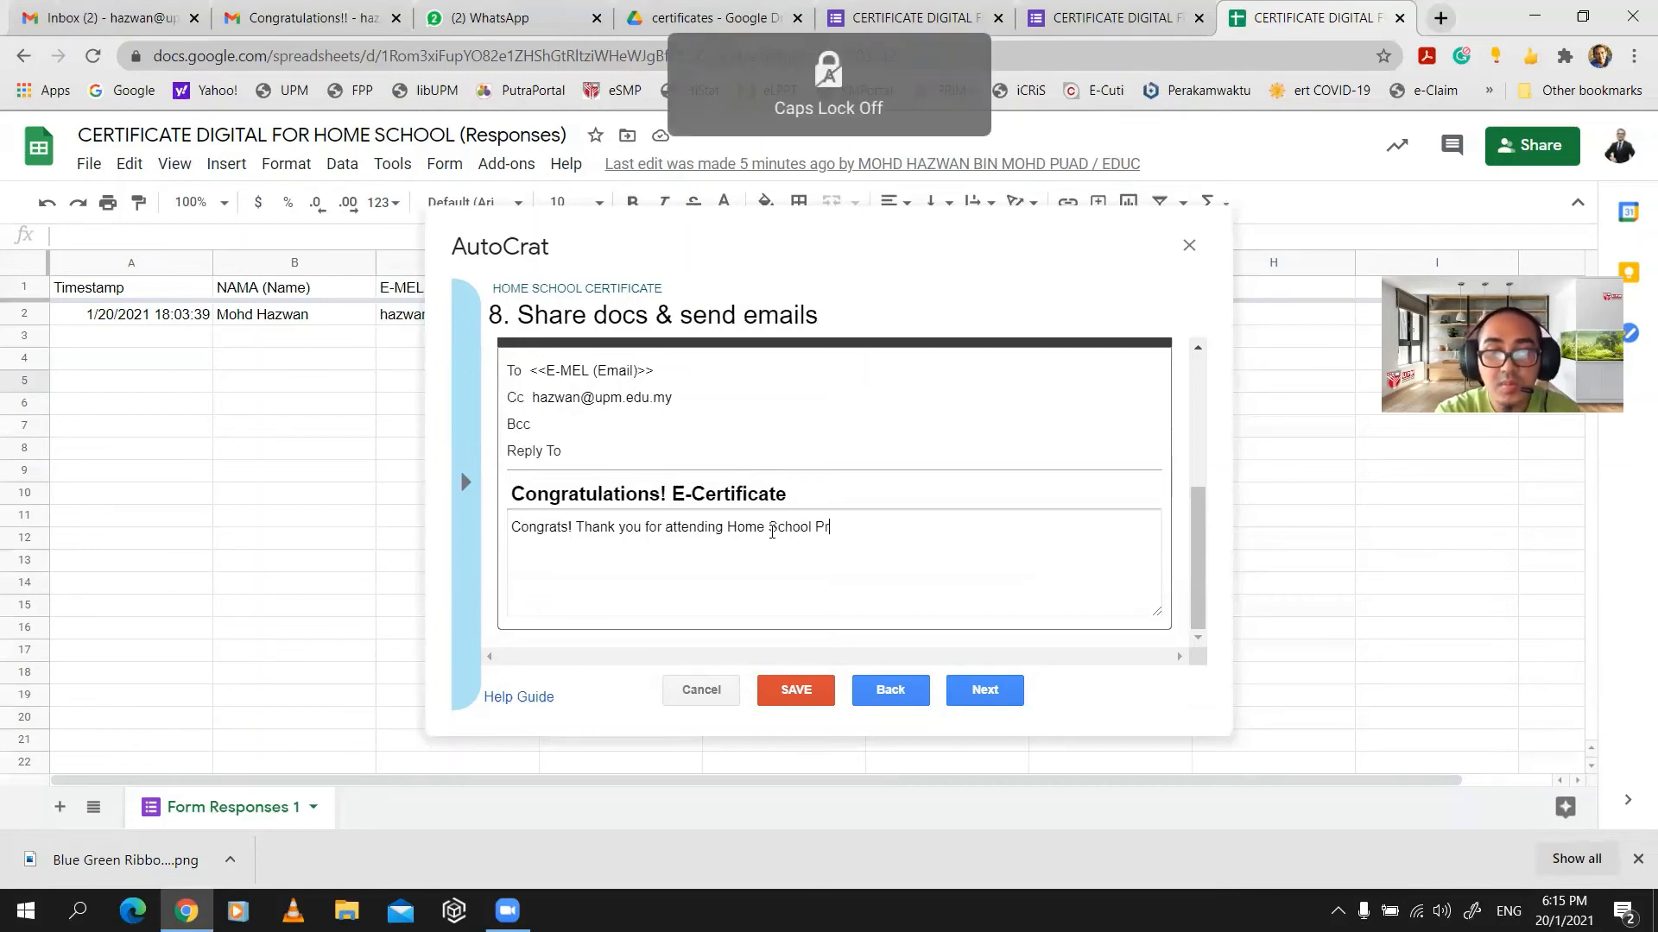
type("ogram")
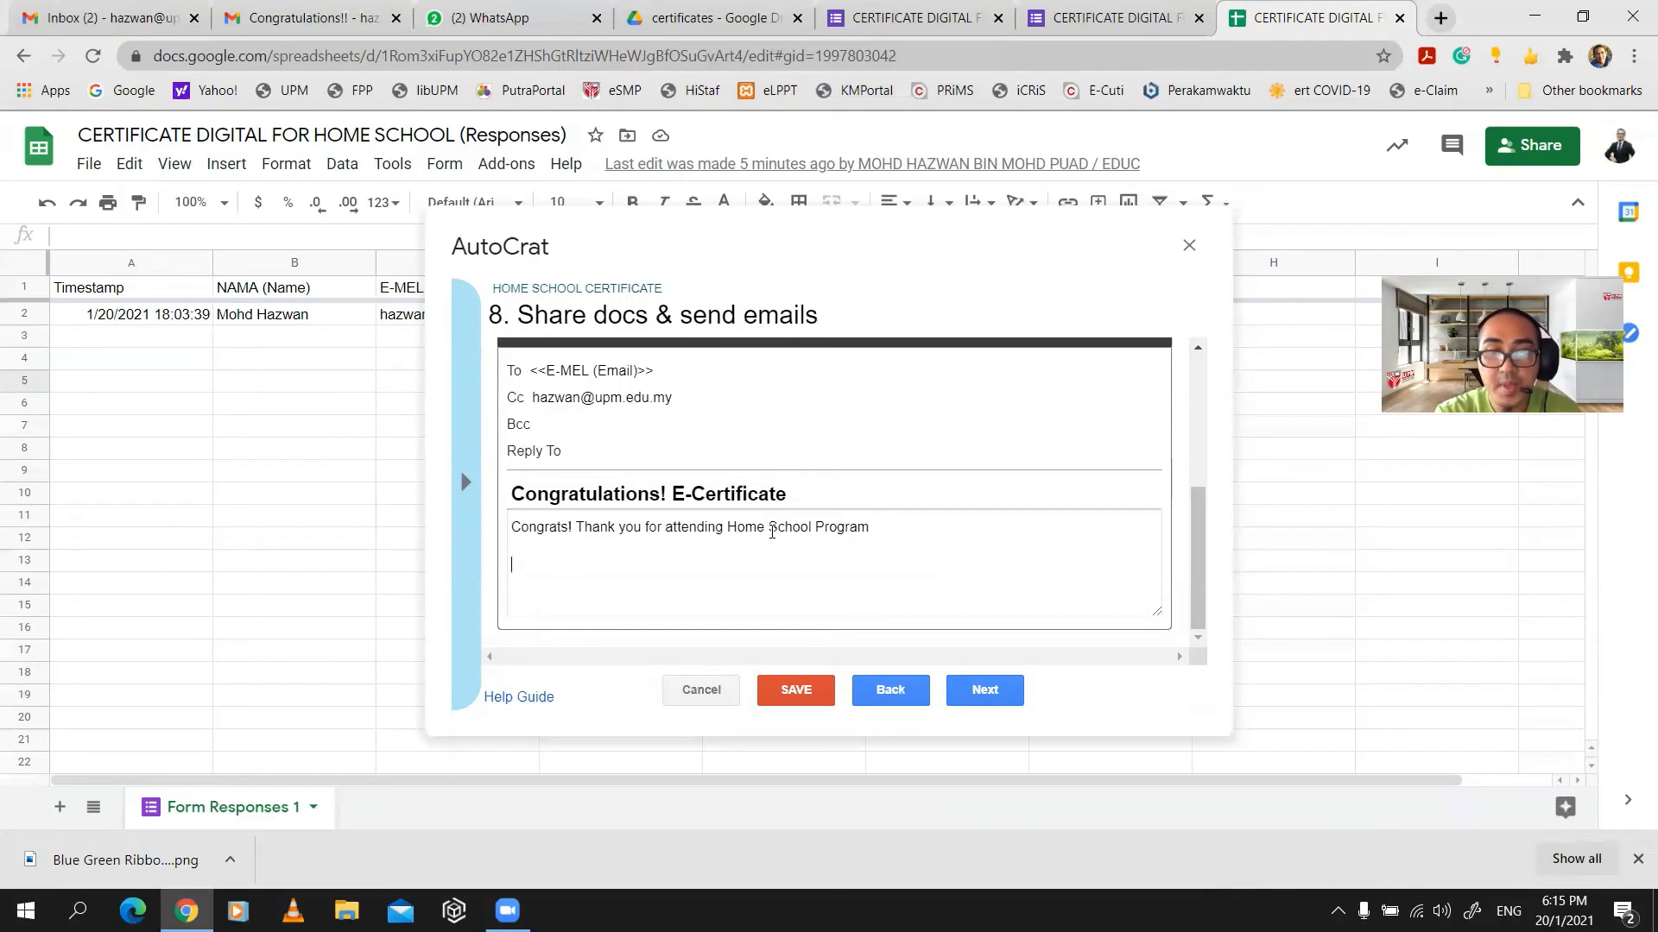
key("Caps_Lock")
type("H")
key("Caps_Lock")
type("ave a ni")
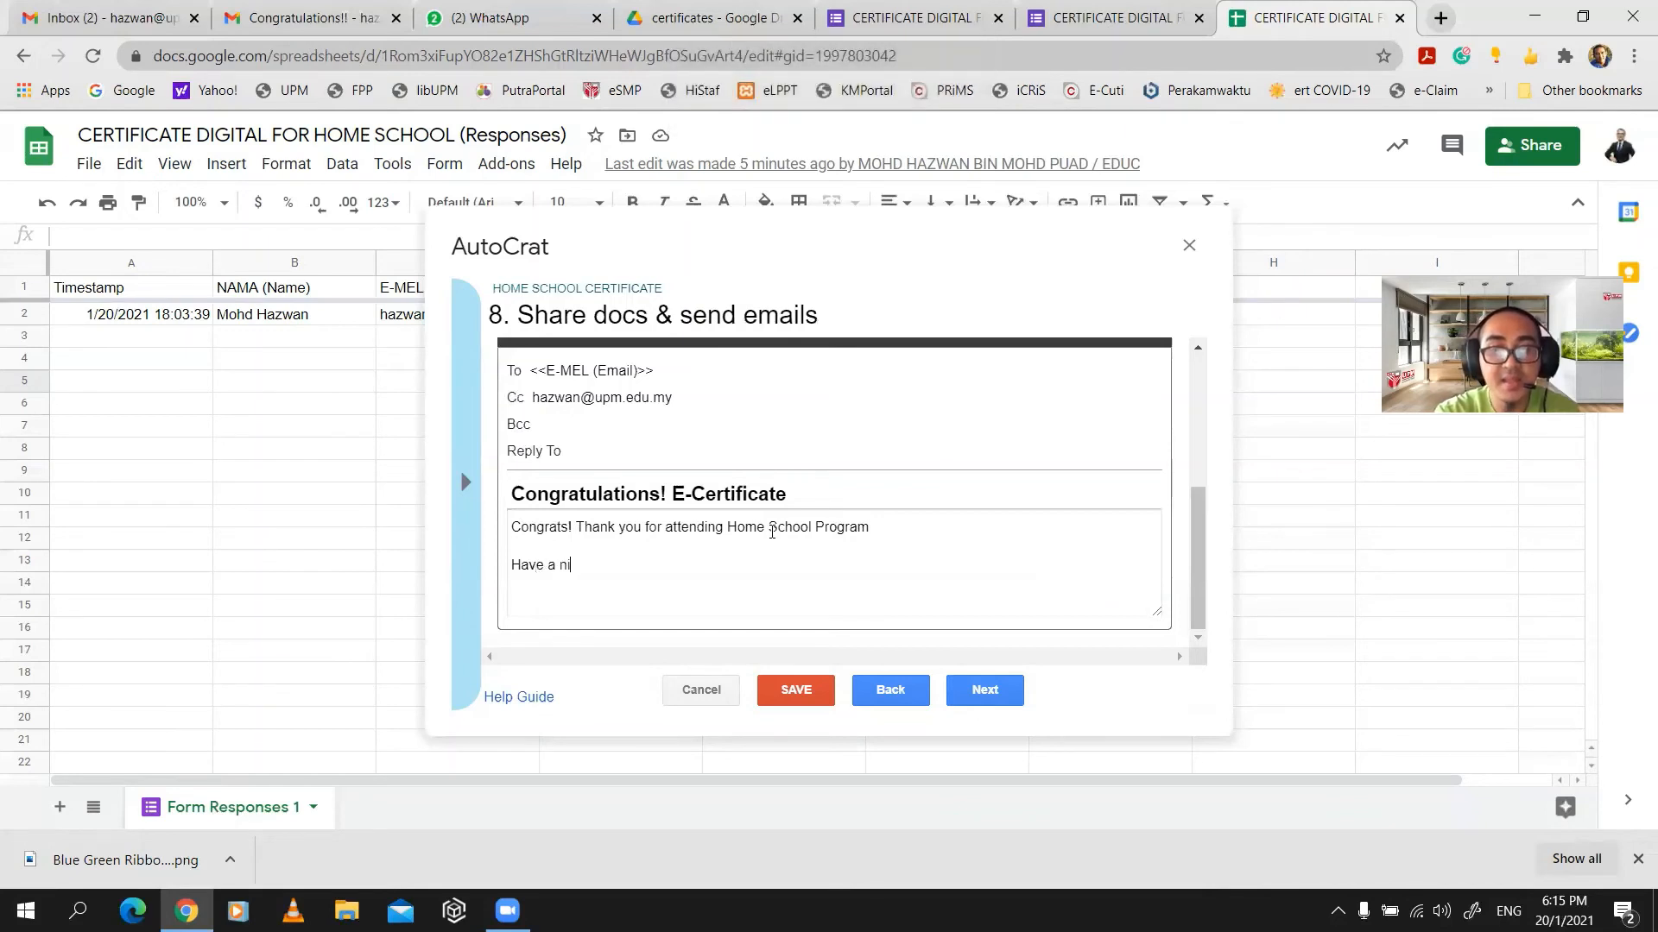
type("ce day!")
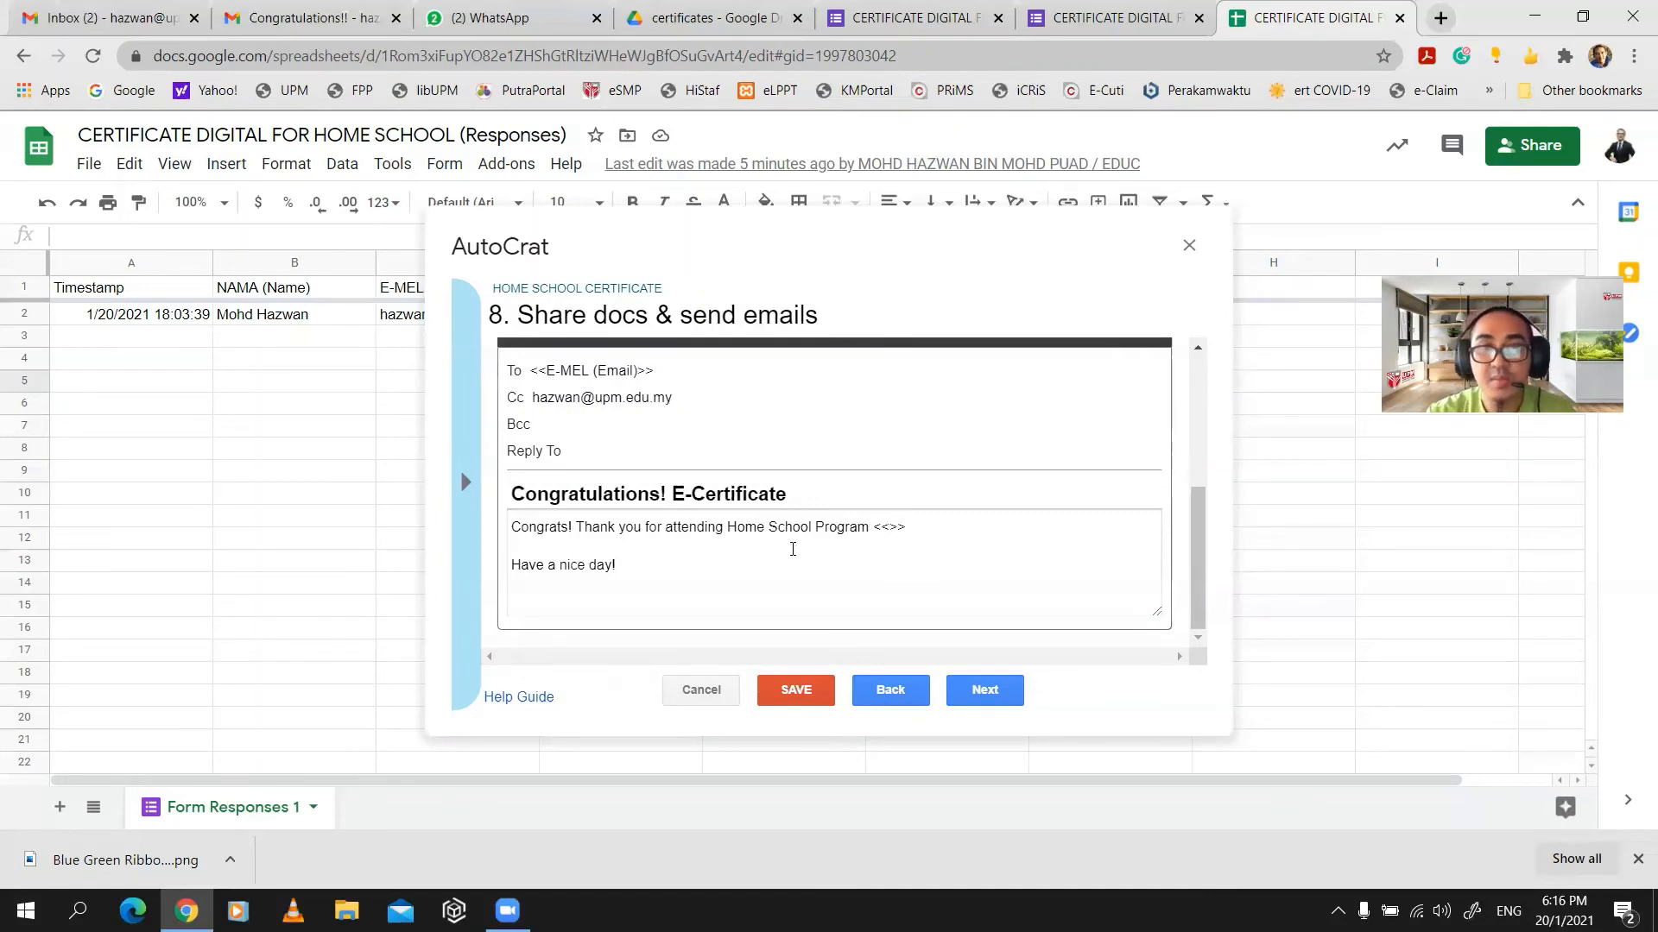
- Finish the message and check the exact NAMA (Name) question title in the form editor
left_click(1264, 161)
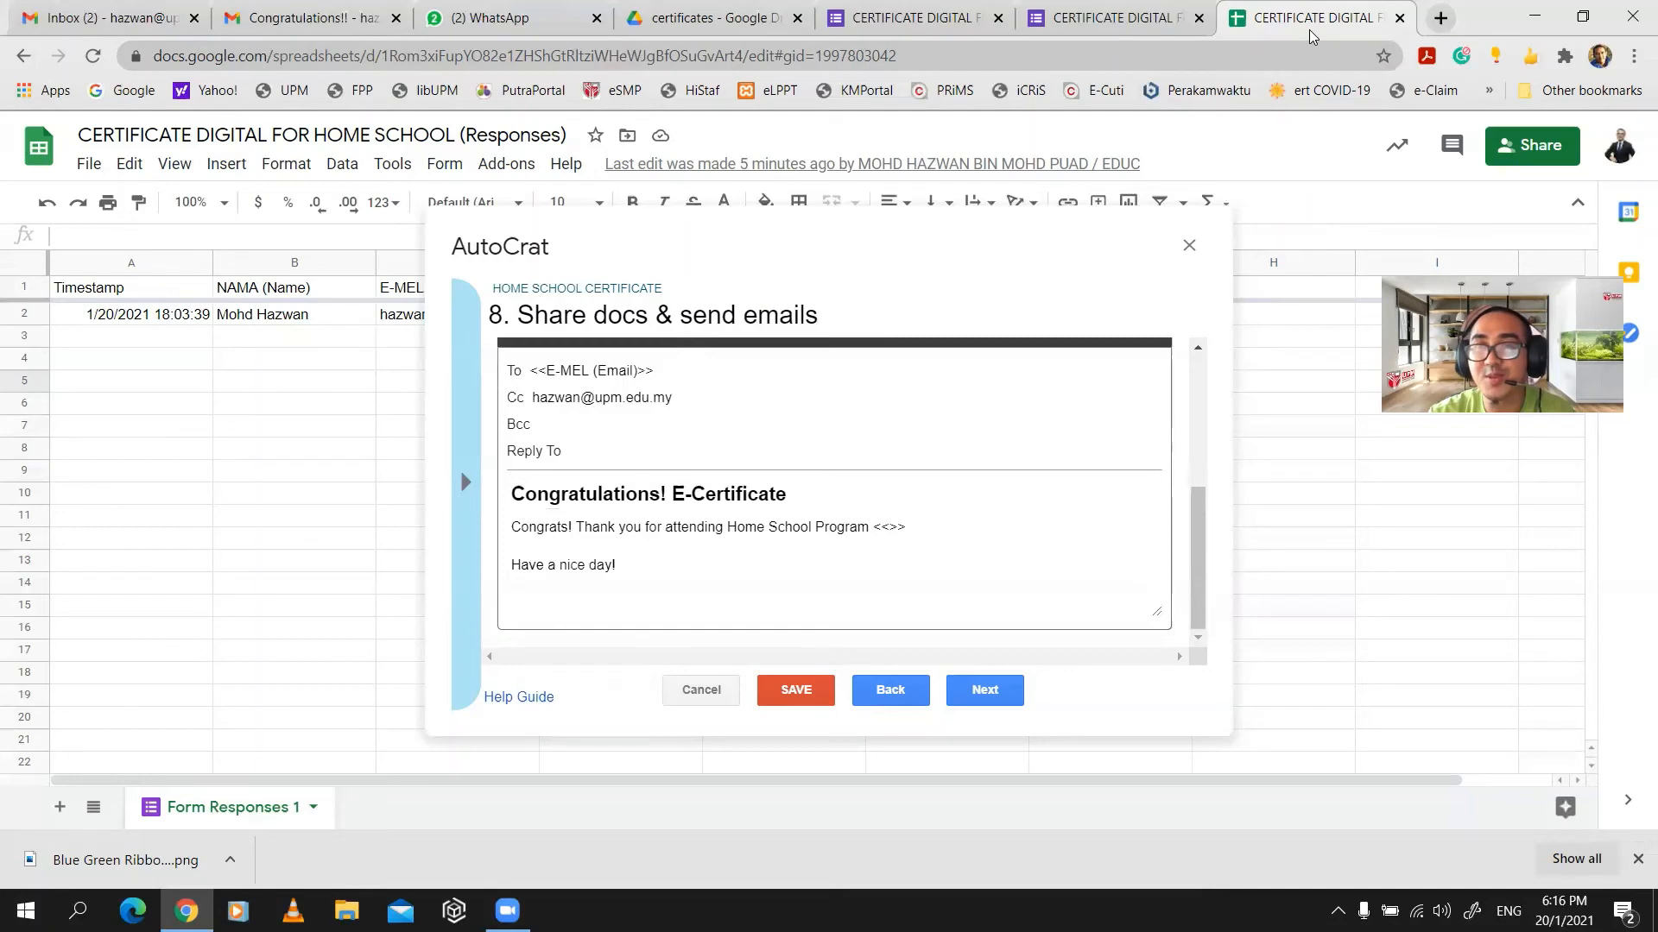
left_click(1114, 19)
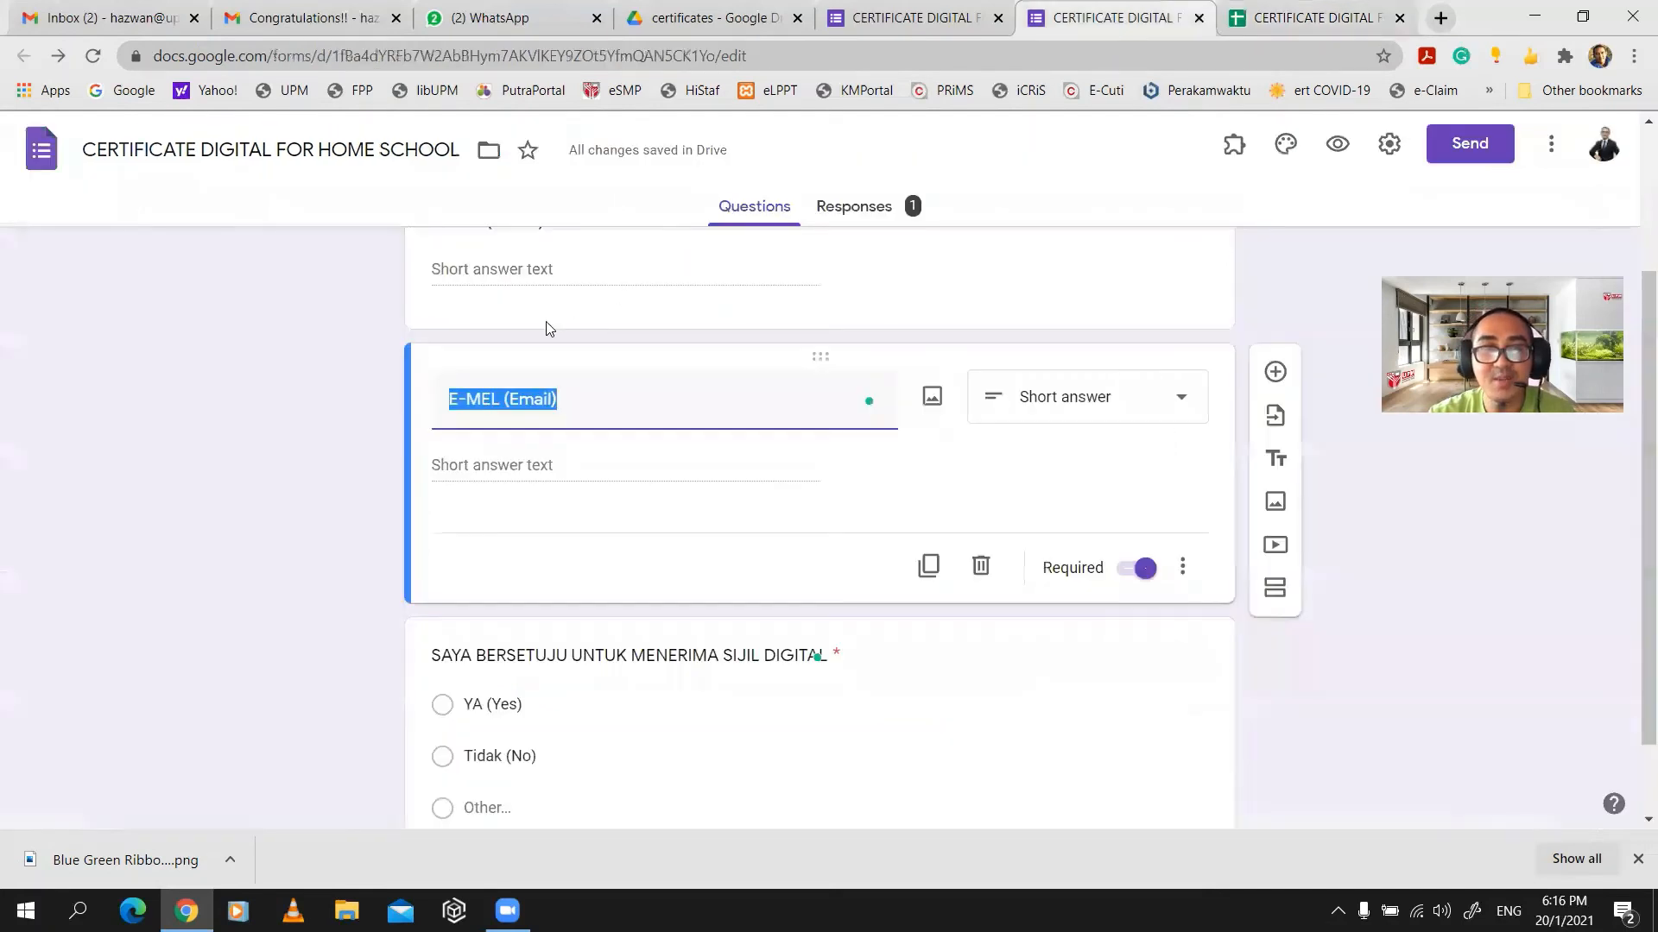
scroll(544, 341, "up", 3)
left_click(511, 450)
key("ctrl+c")
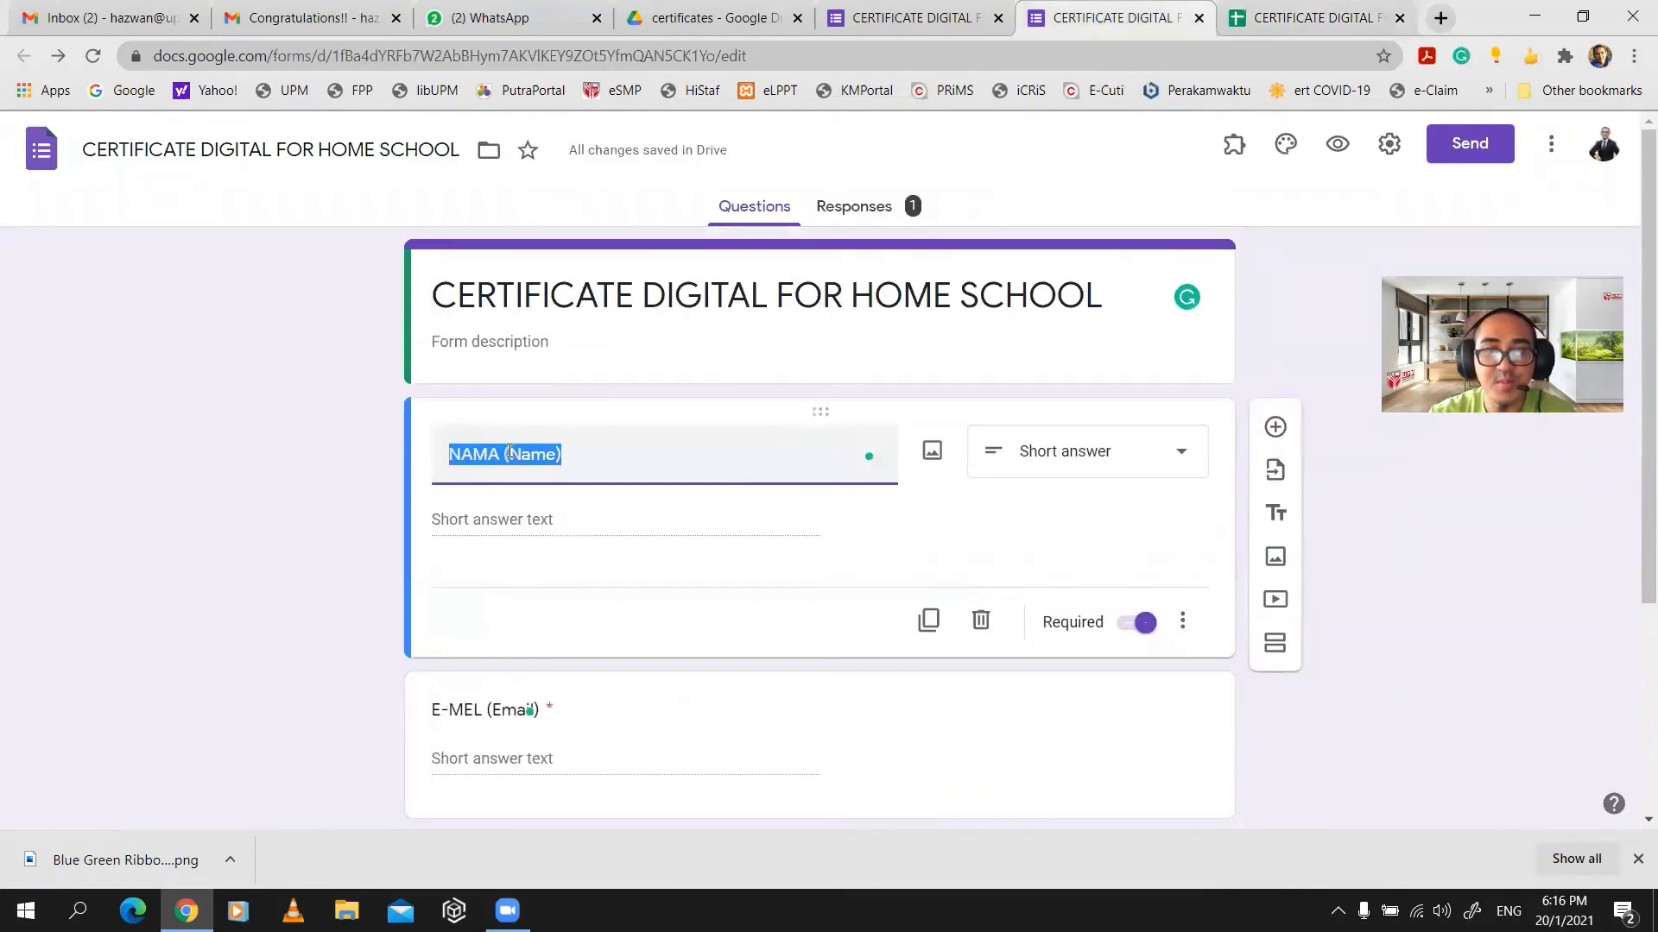
- Paste NAMA (Name) into the email's <<>> placeholder and continue to the job triggers step
left_click(1306, 19)
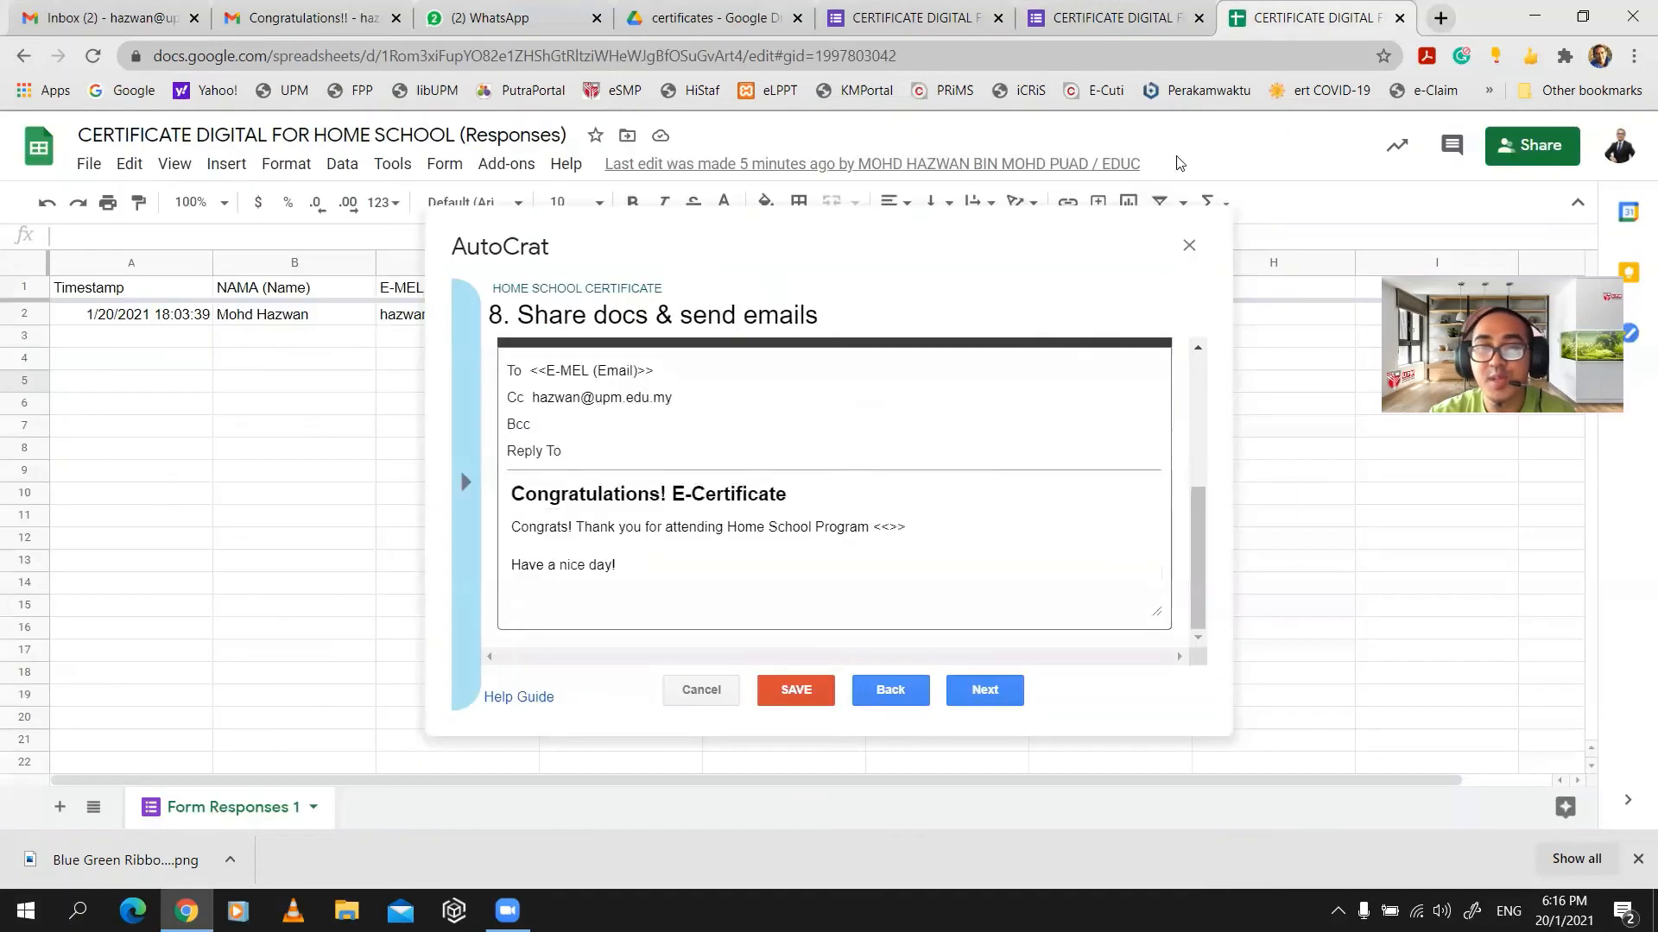
left_click(888, 527)
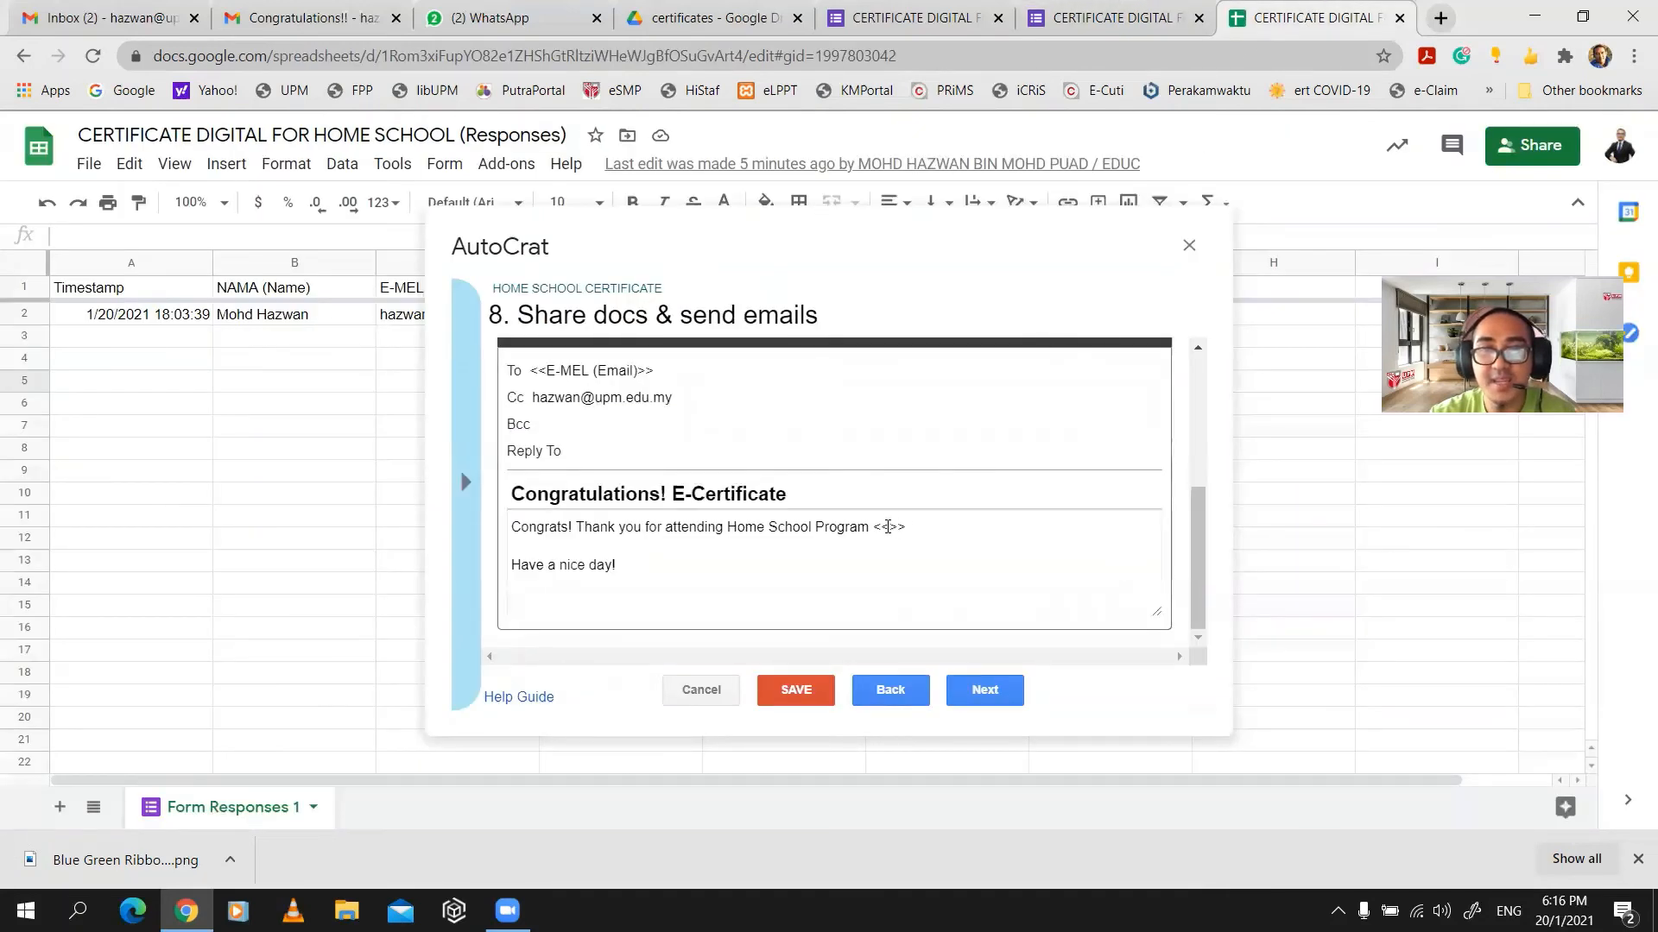
key("ctrl+v")
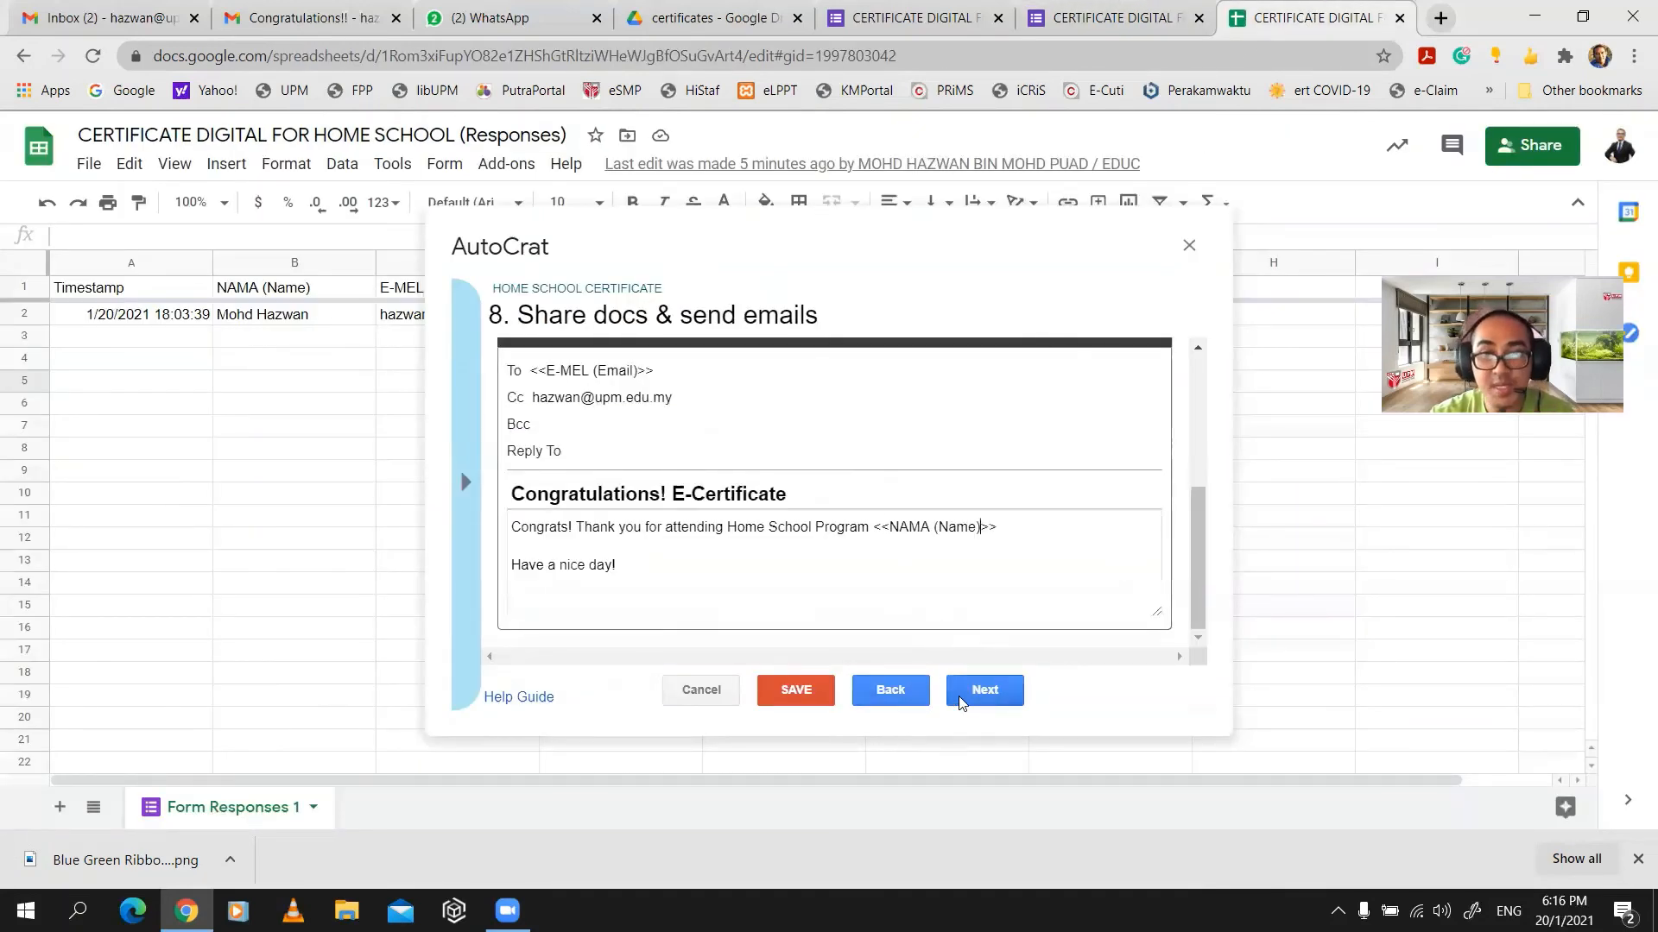
left_click(985, 691)
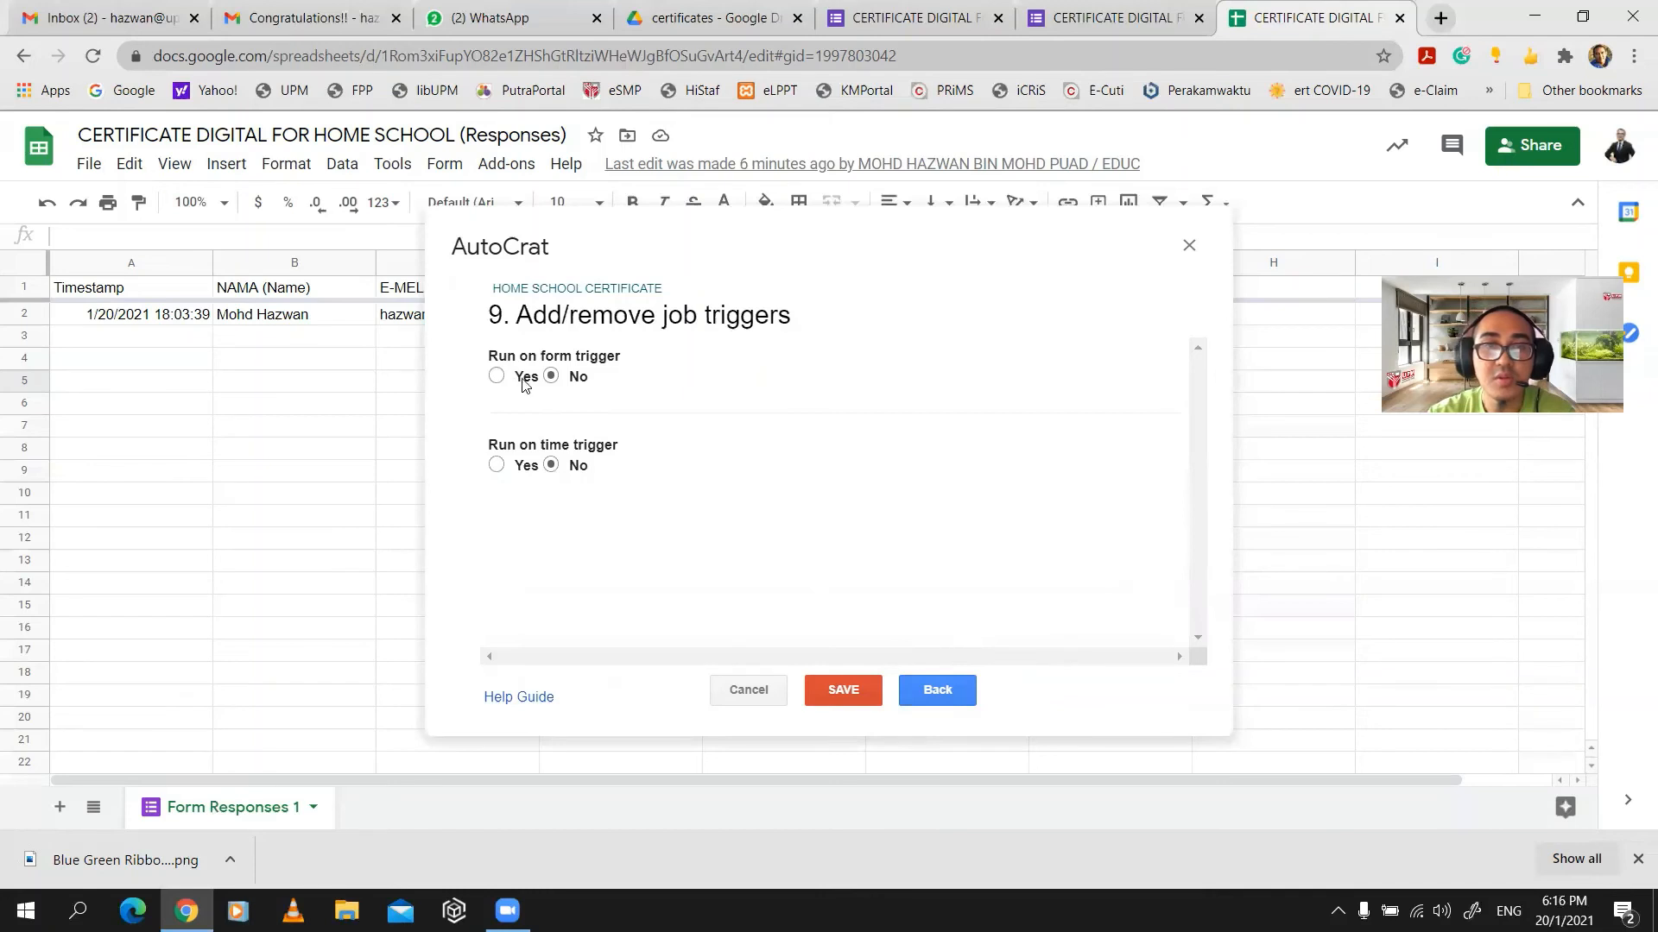
- Set 'Run on form trigger' to Yes, confirm enabling form triggers, and save the job
left_click(496, 375)
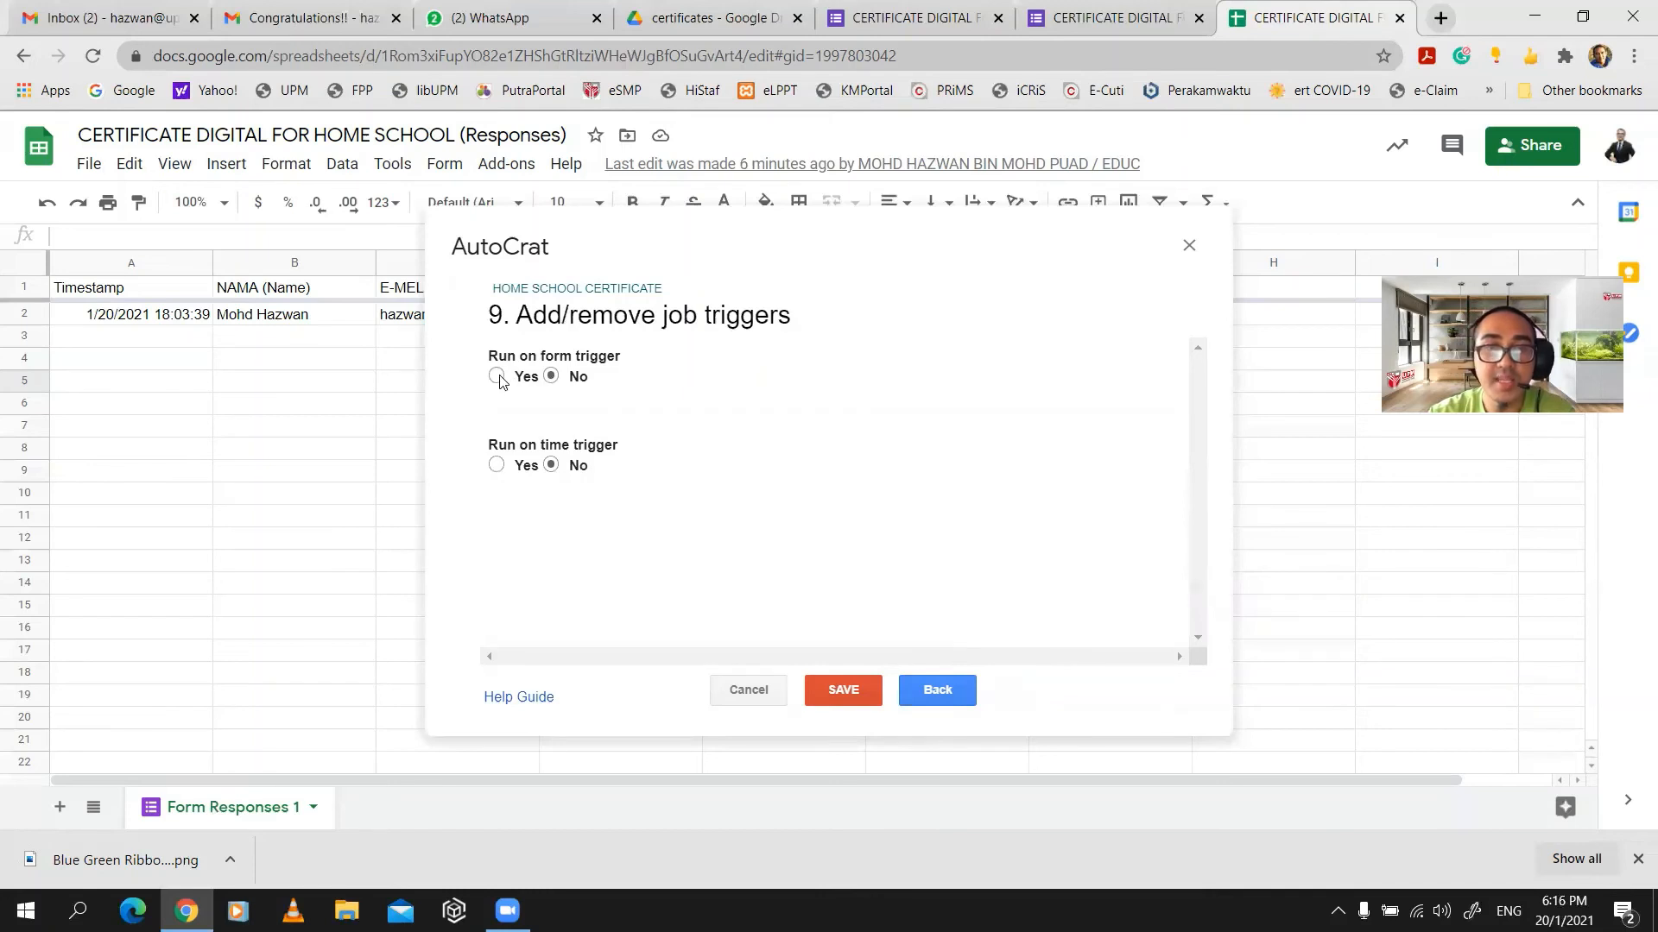
left_click(1126, 480)
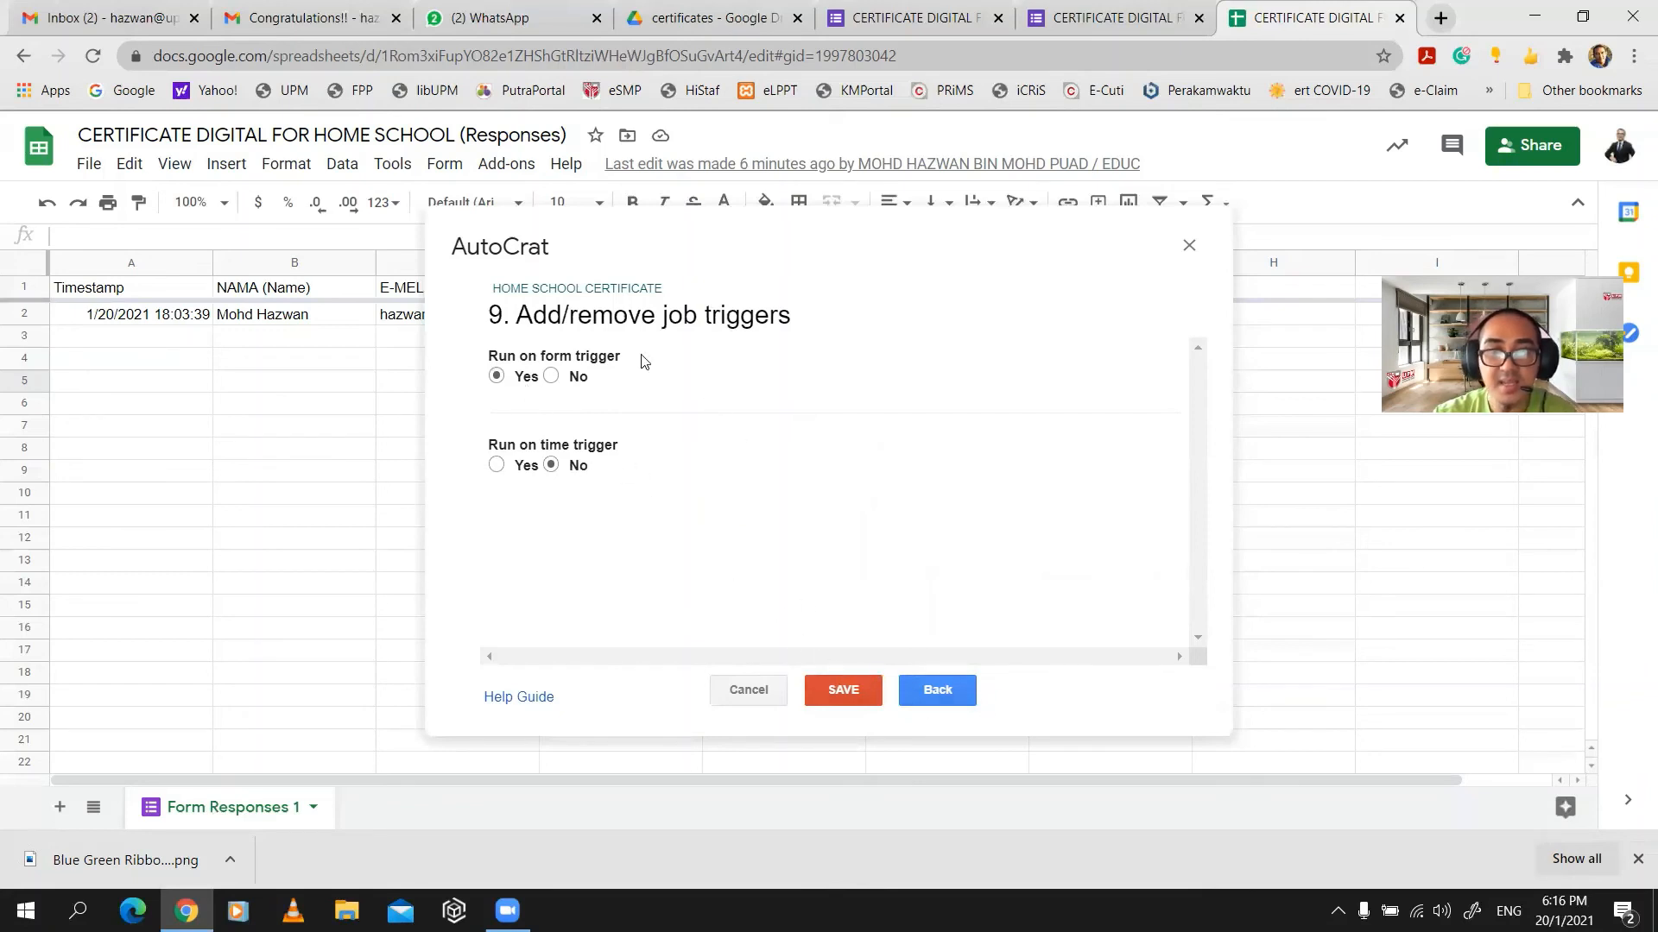
left_click(857, 695)
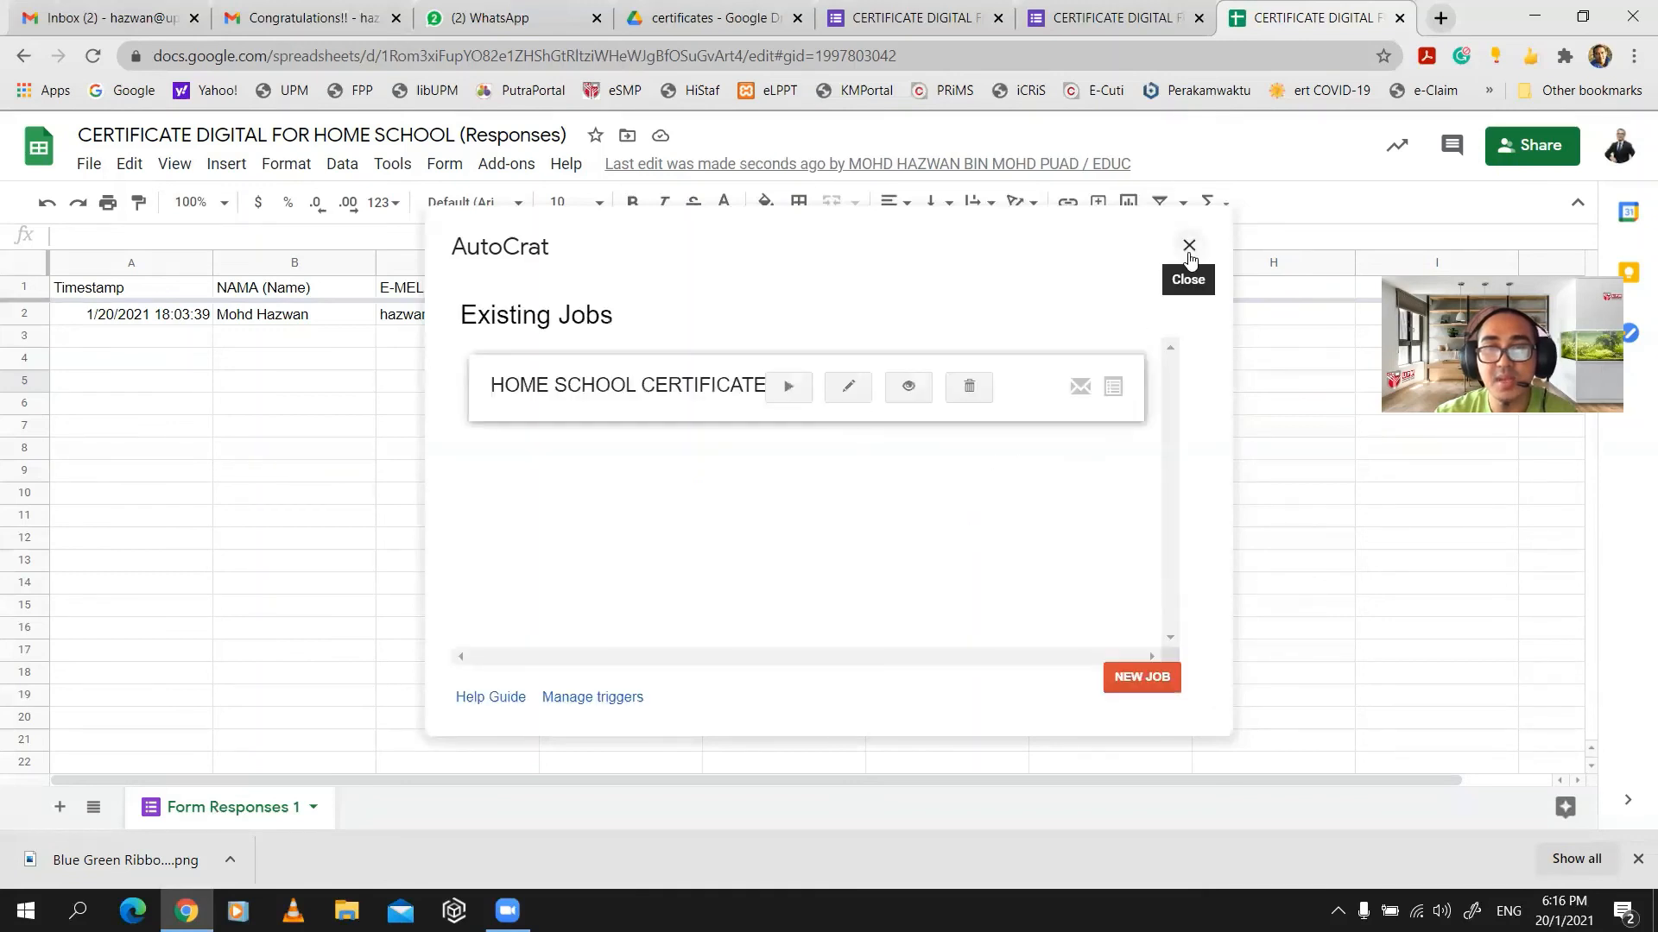
- Run the HOME SCHOOL CERTIFICATE job, close AutoCrat, and bring up the Gmail inbox
left_click(781, 387)
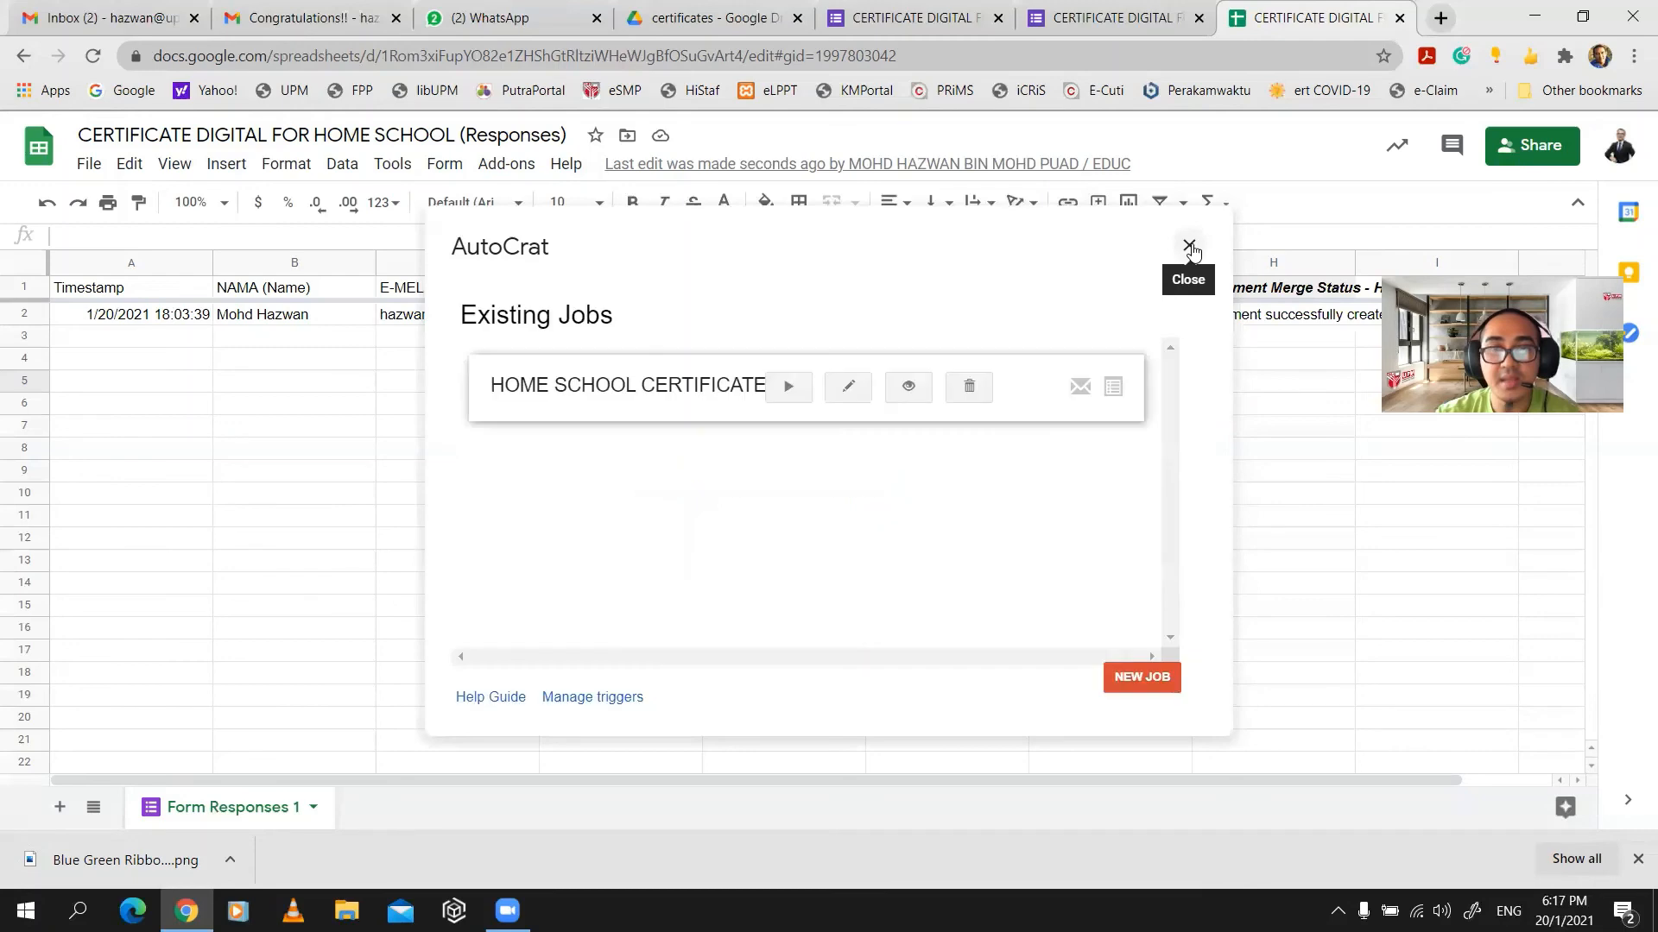
left_click(1189, 248)
left_click(333, 26)
left_click(91, 293)
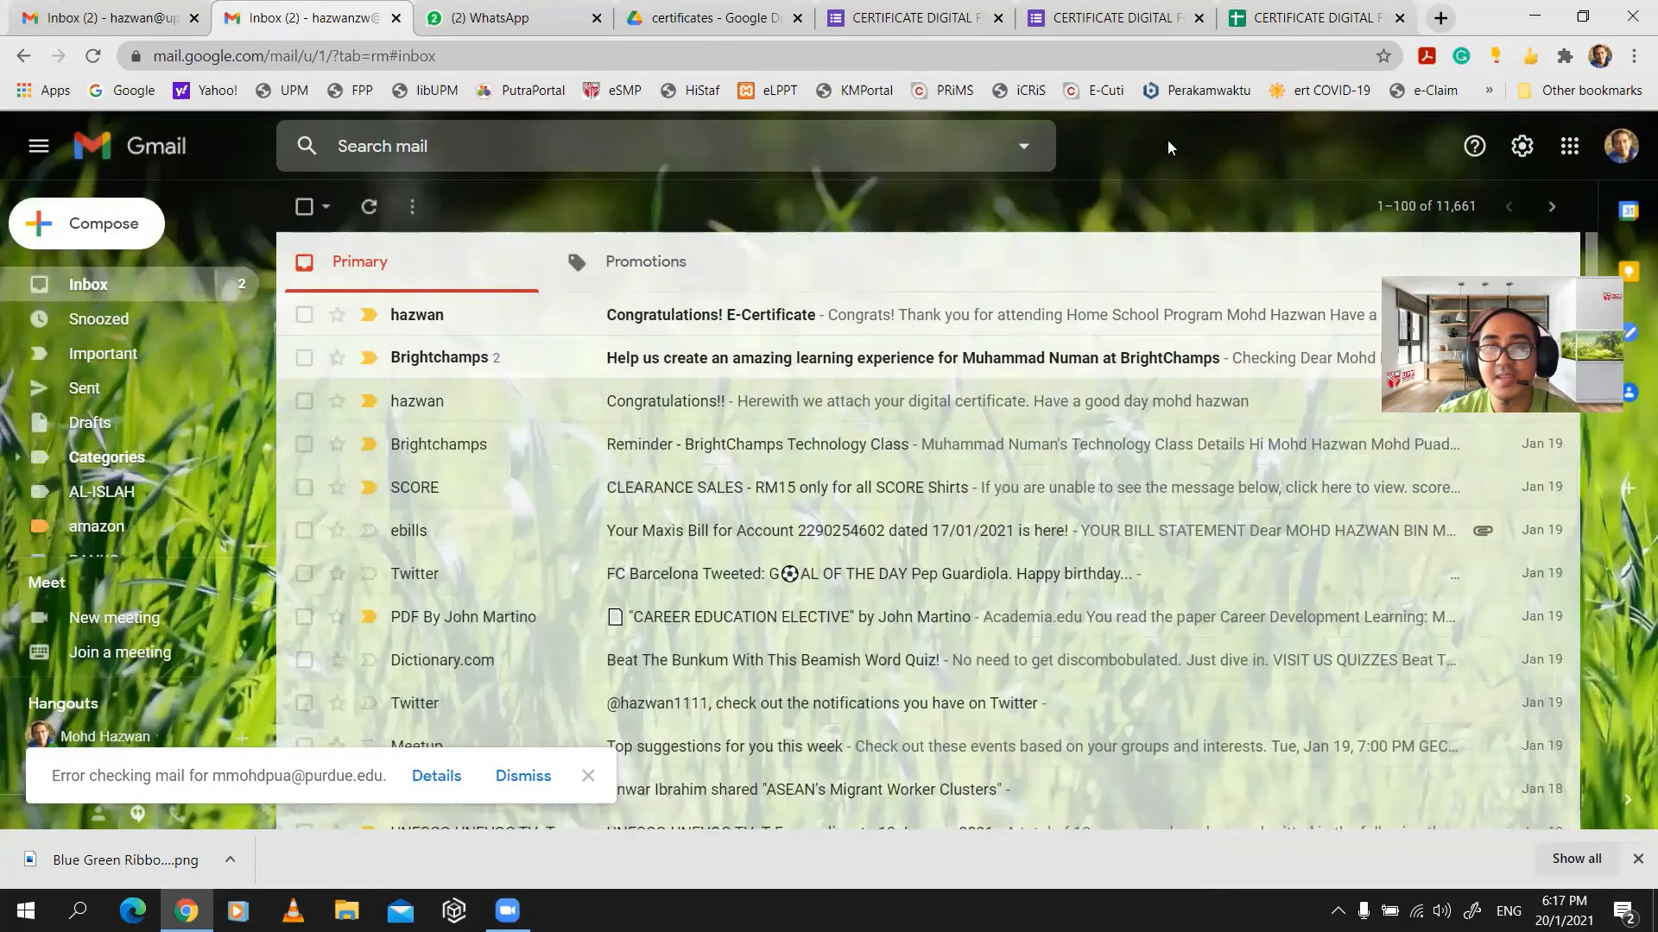
- Open the live form preview and enter the respondent's full name
left_click(1114, 17)
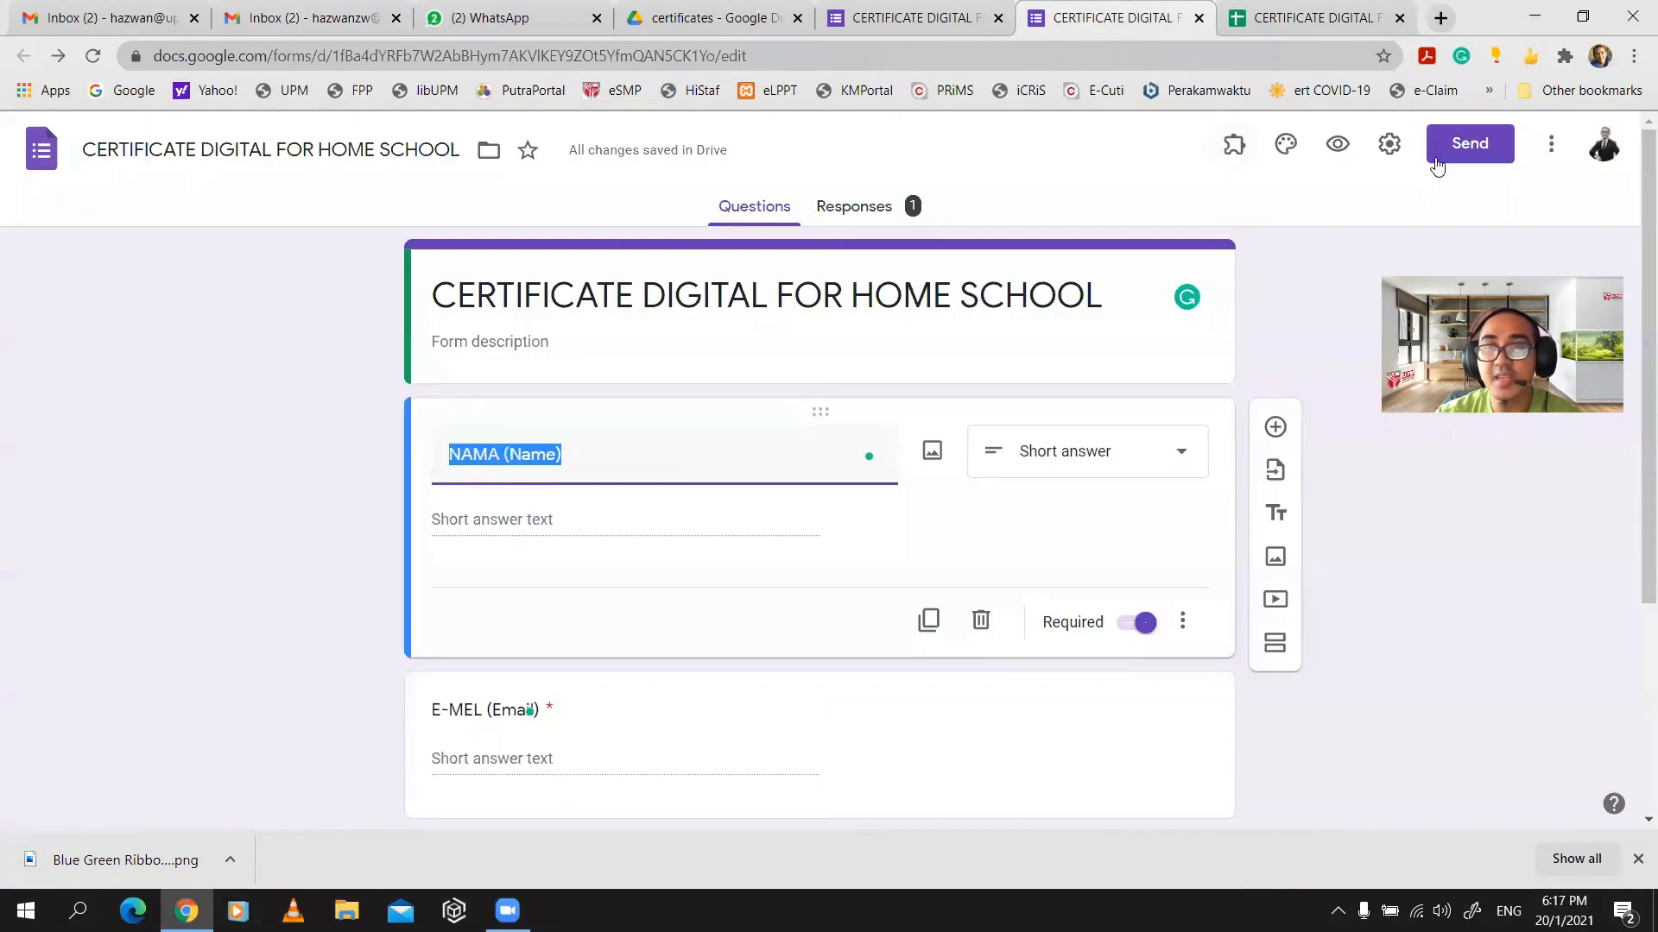
left_click(1341, 147)
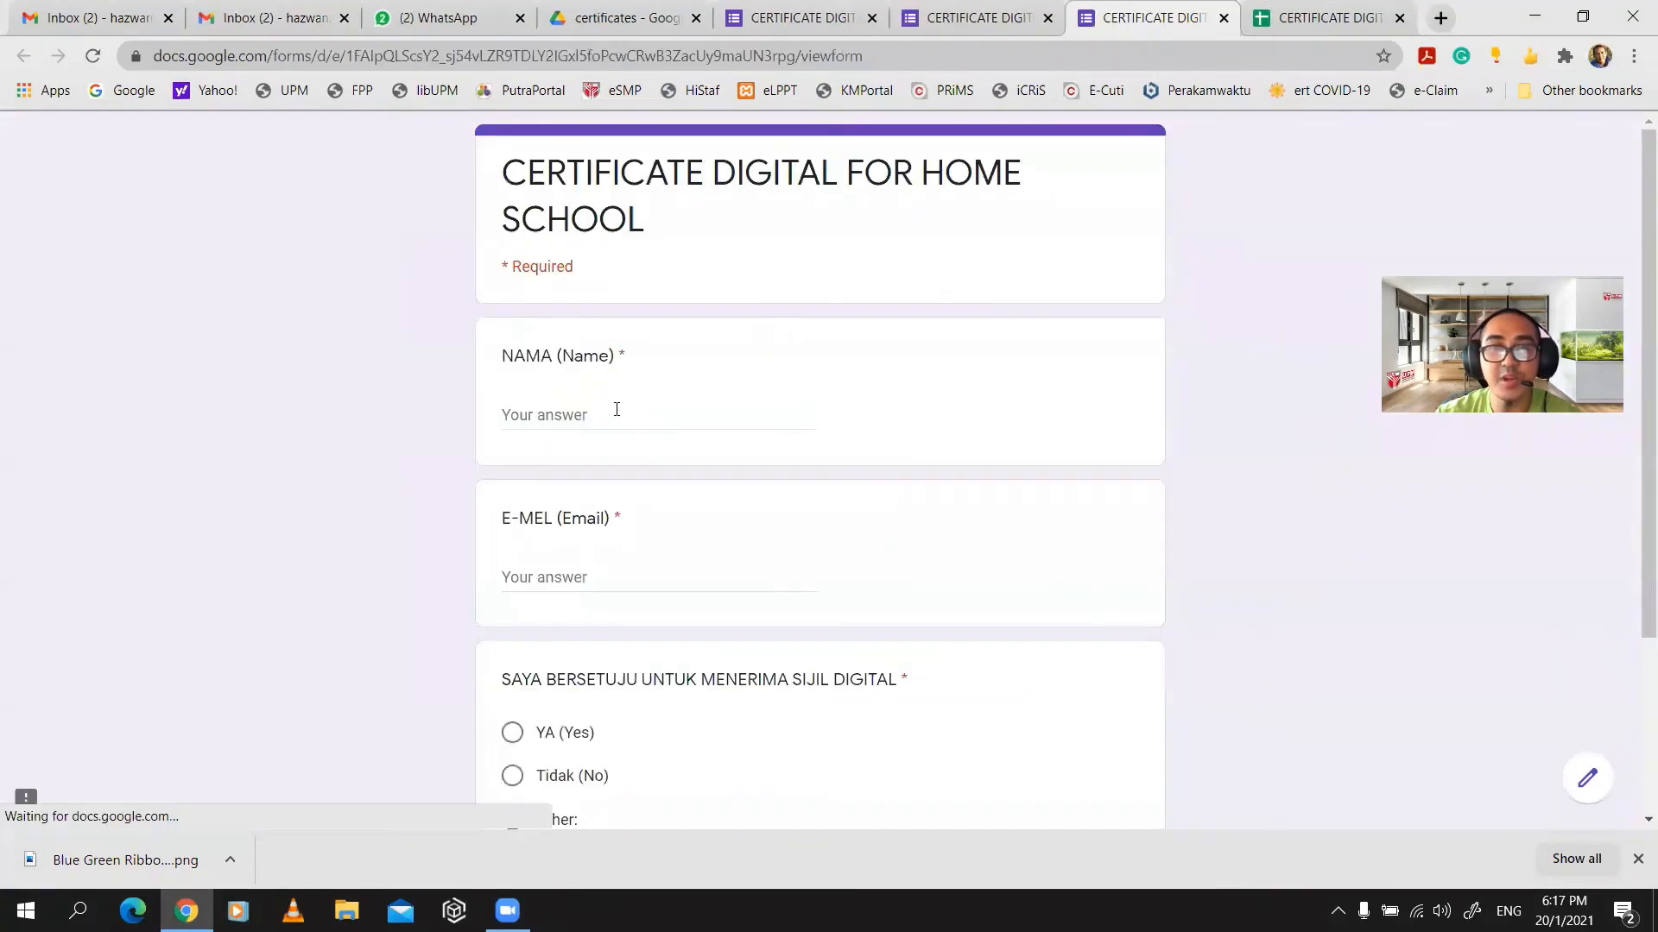
left_click(617, 411)
key("Caps_Lock")
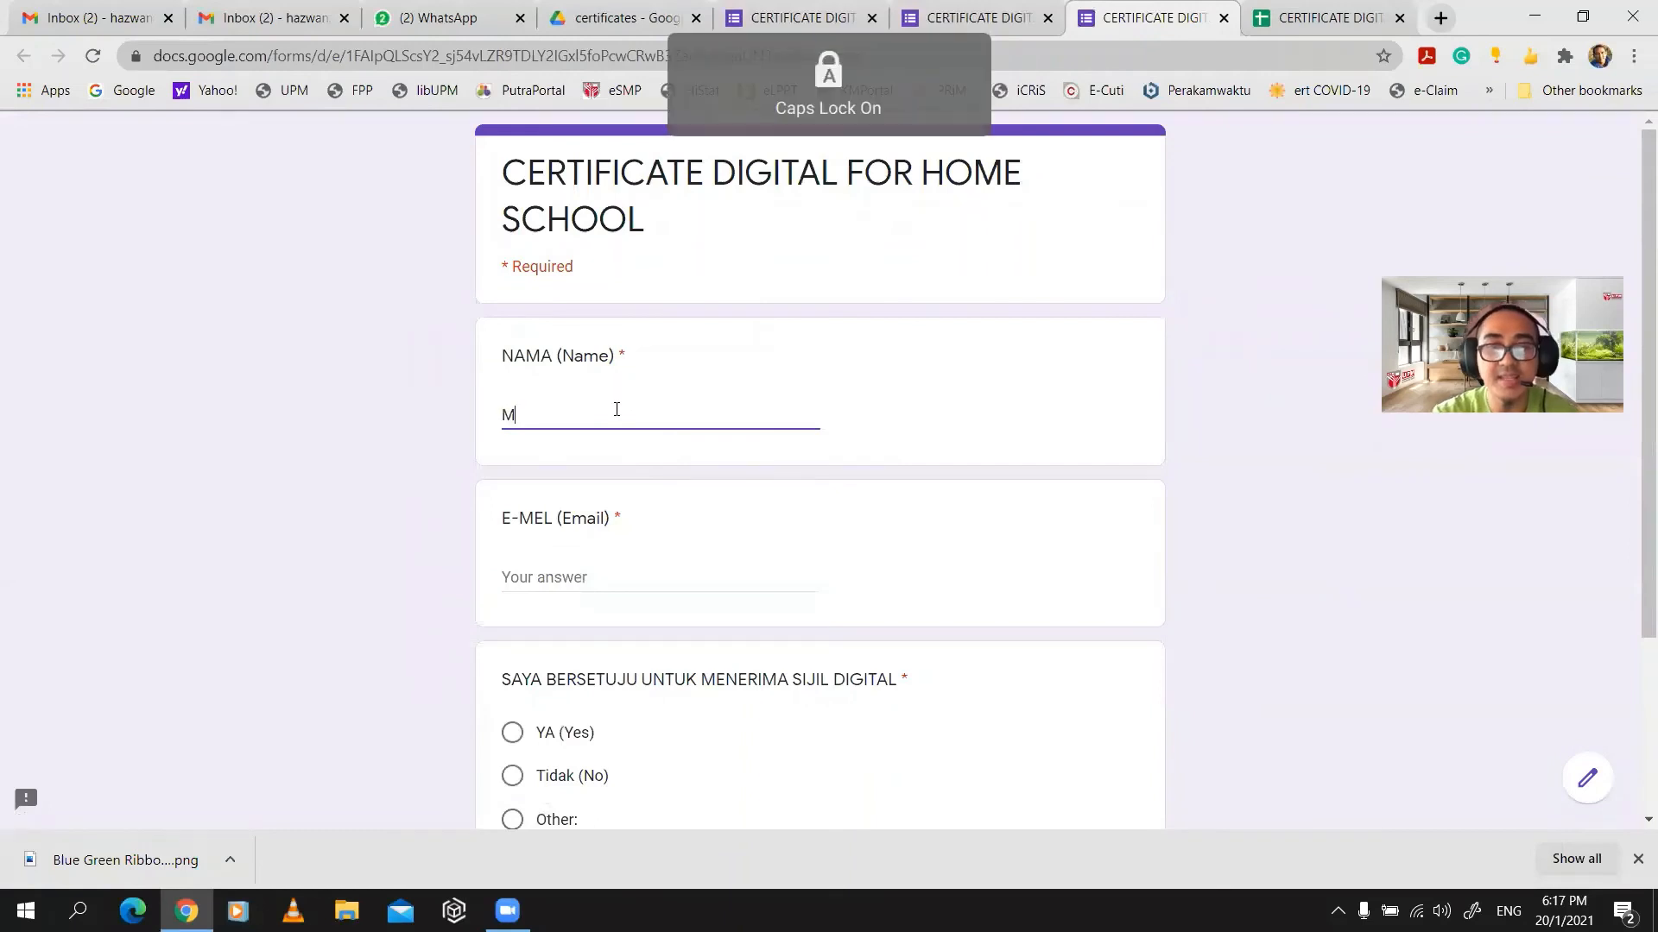
key("Caps_Lock")
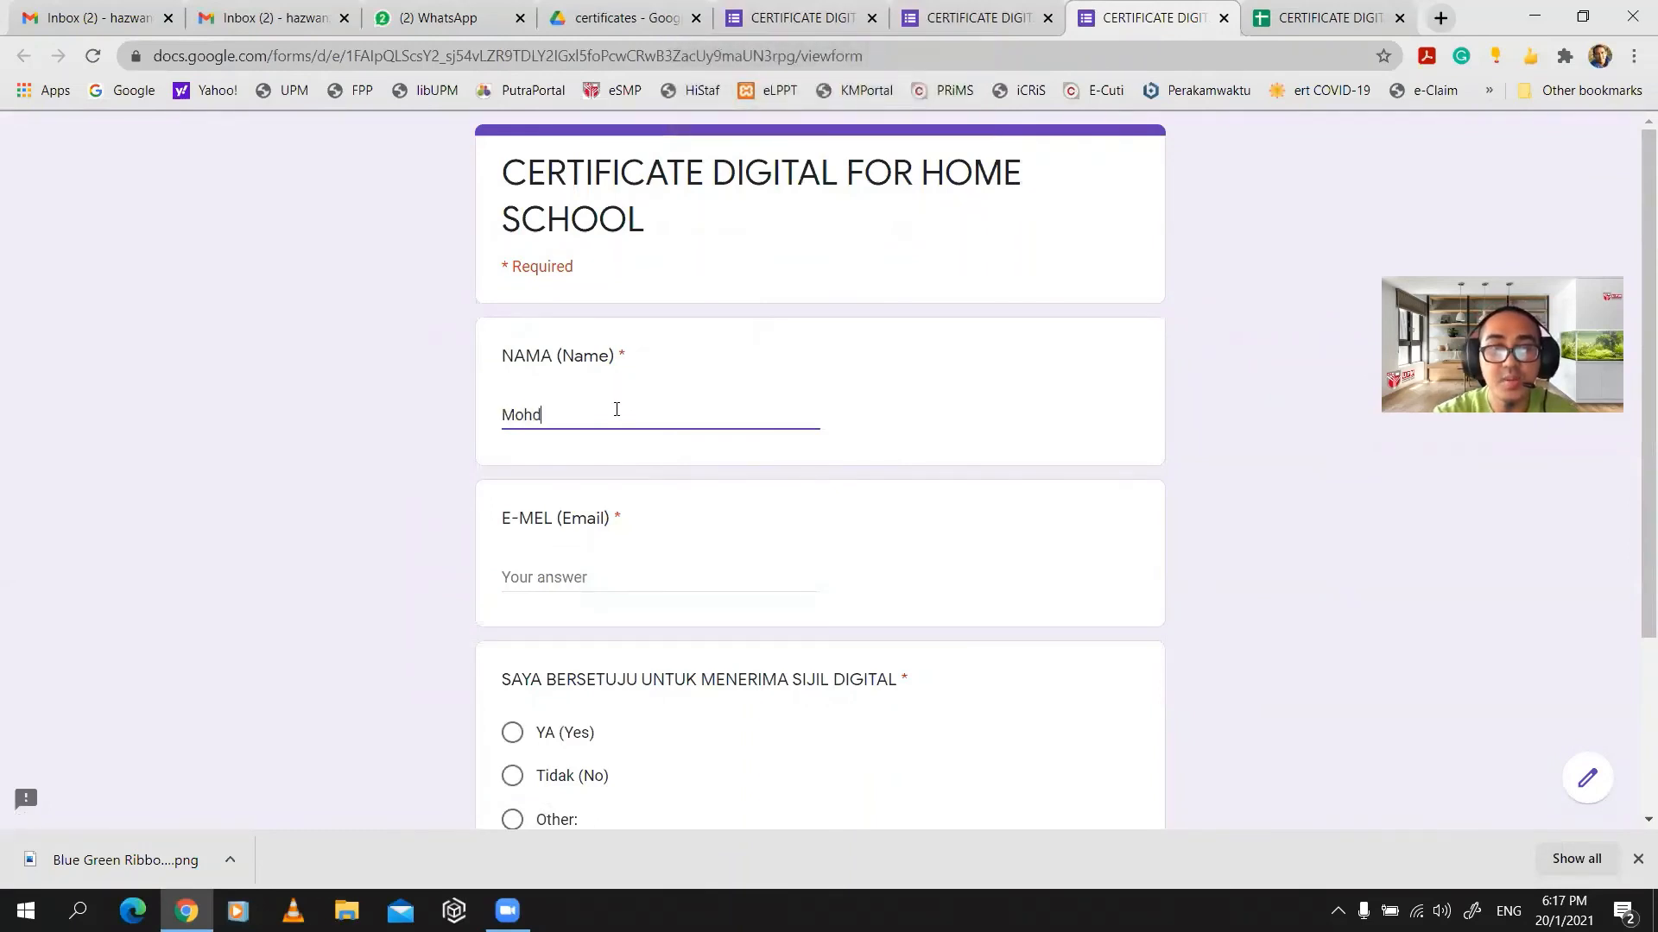
key("Caps_Lock")
key("Caps_Lock")
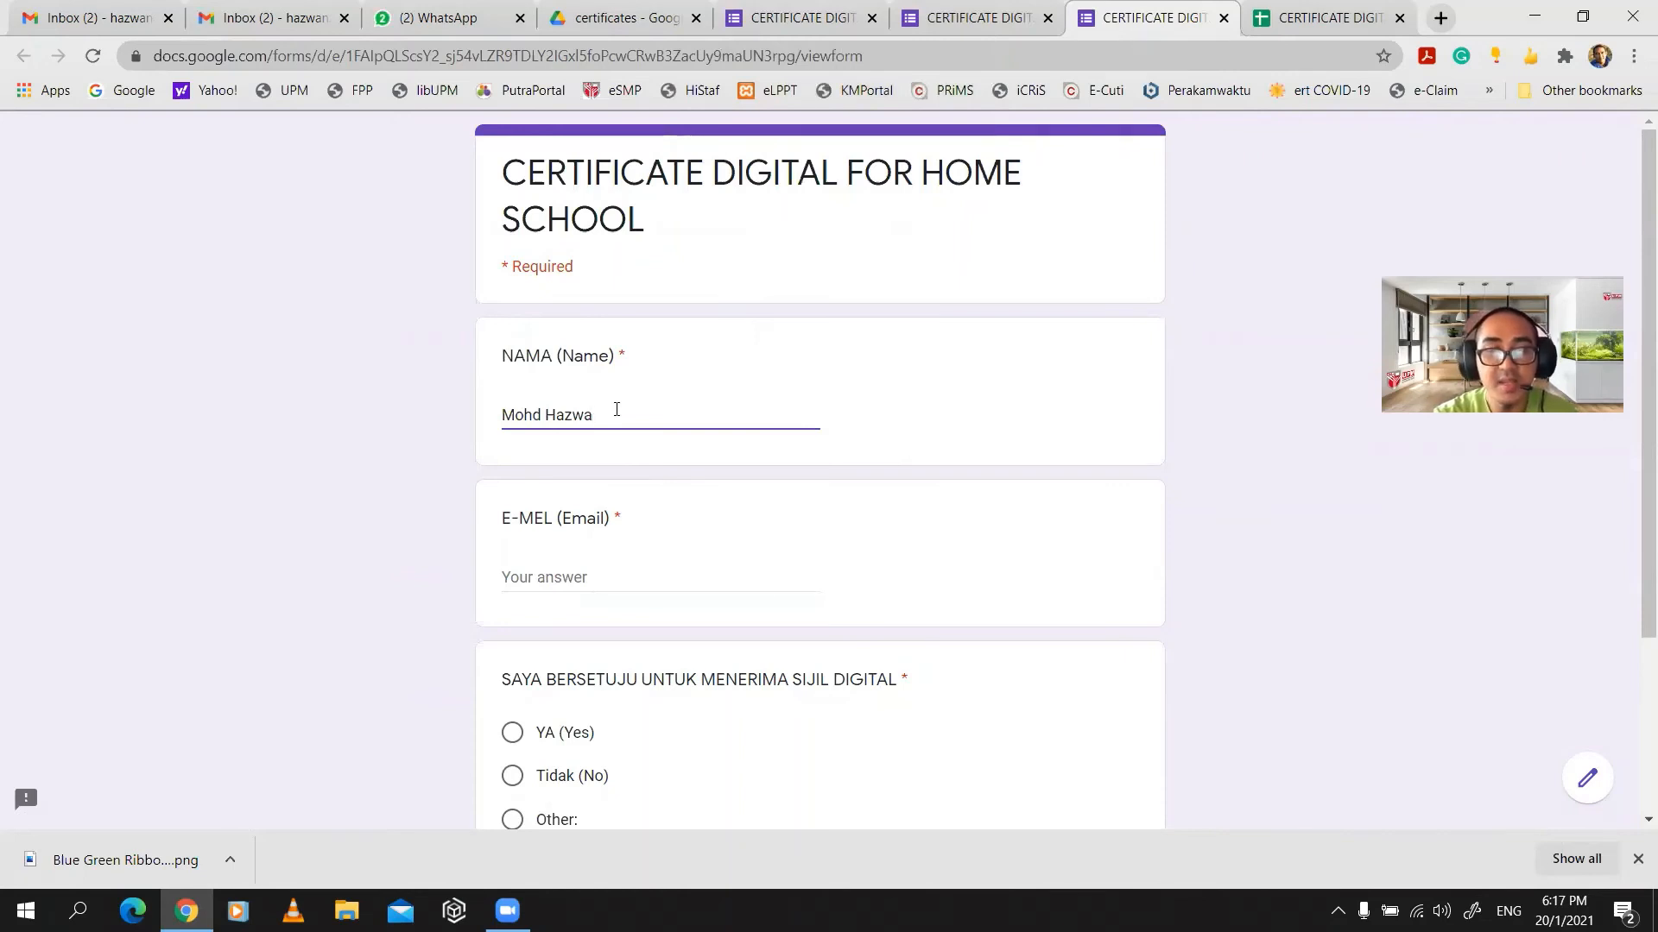
key("Caps_Lock")
key("Caps_Lock")
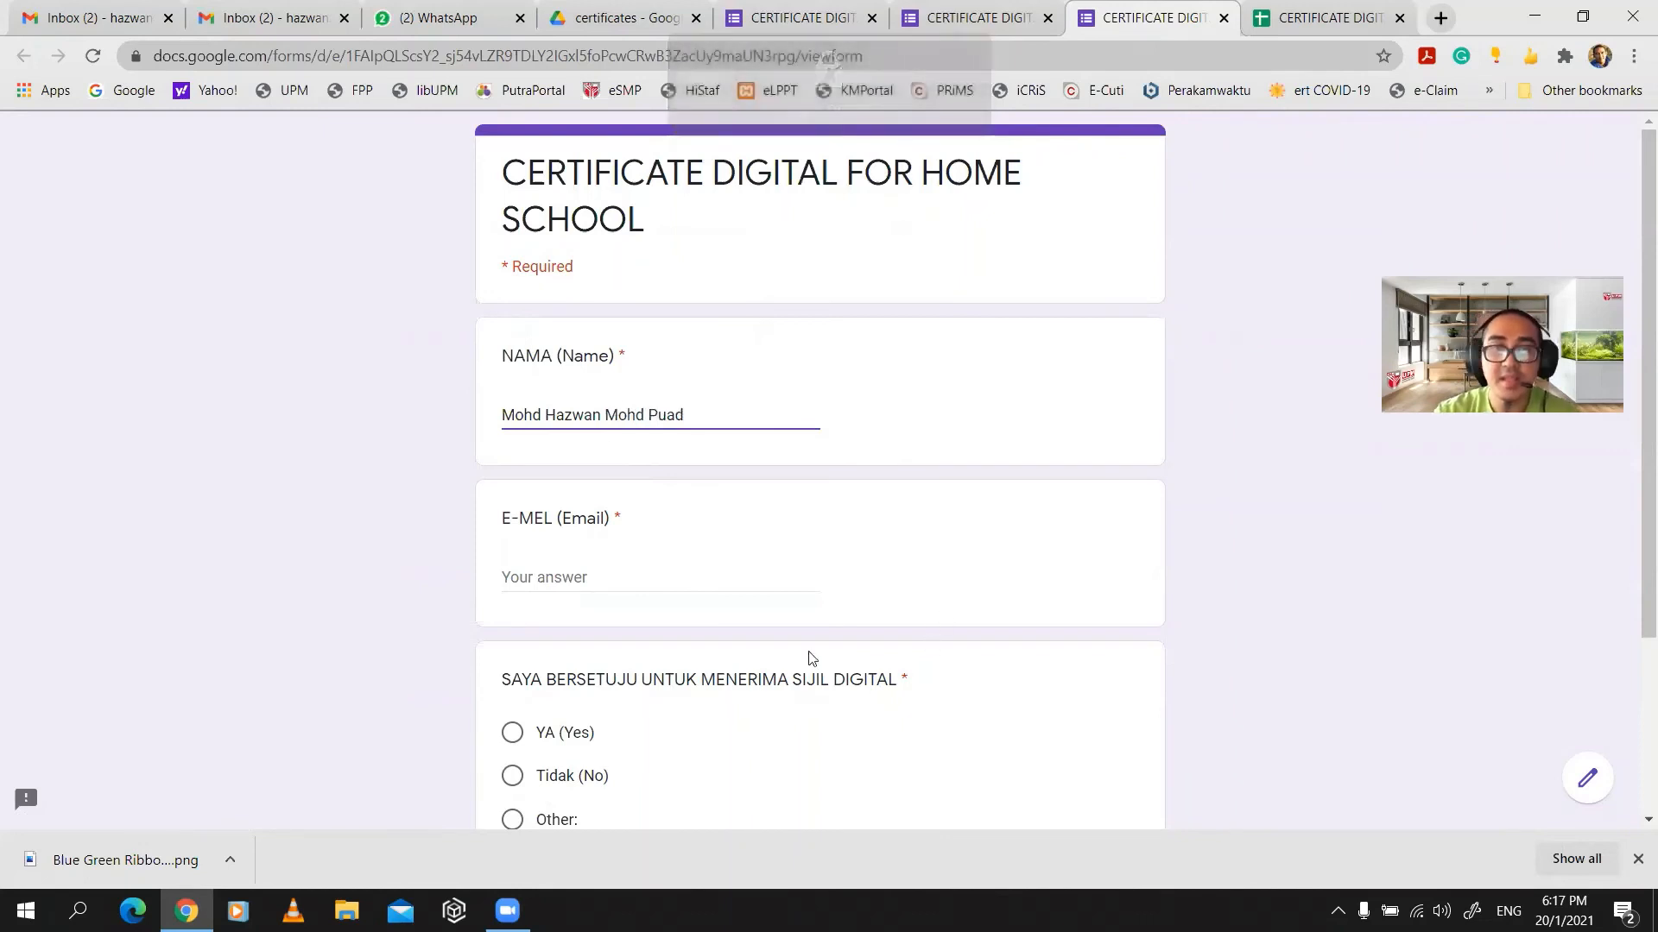
- Fill in the respondent's e-mail address, choose YA (Yes) for the certificate, and submit
left_click(590, 573)
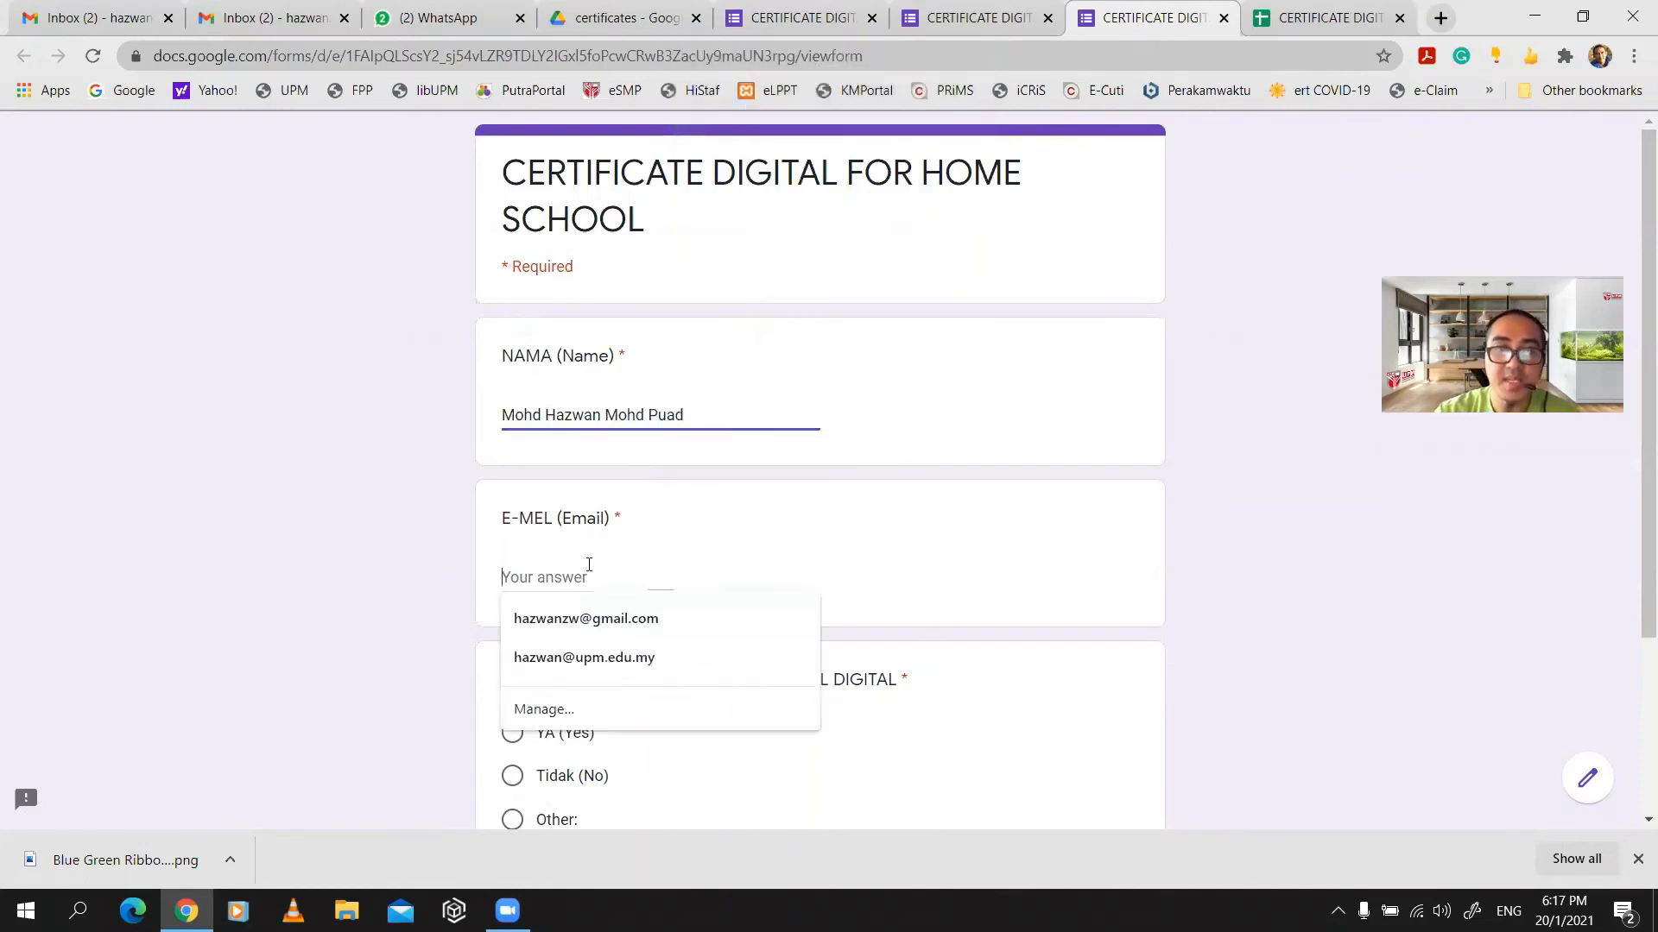
left_click(602, 625)
scroll(906, 573, "down", 1)
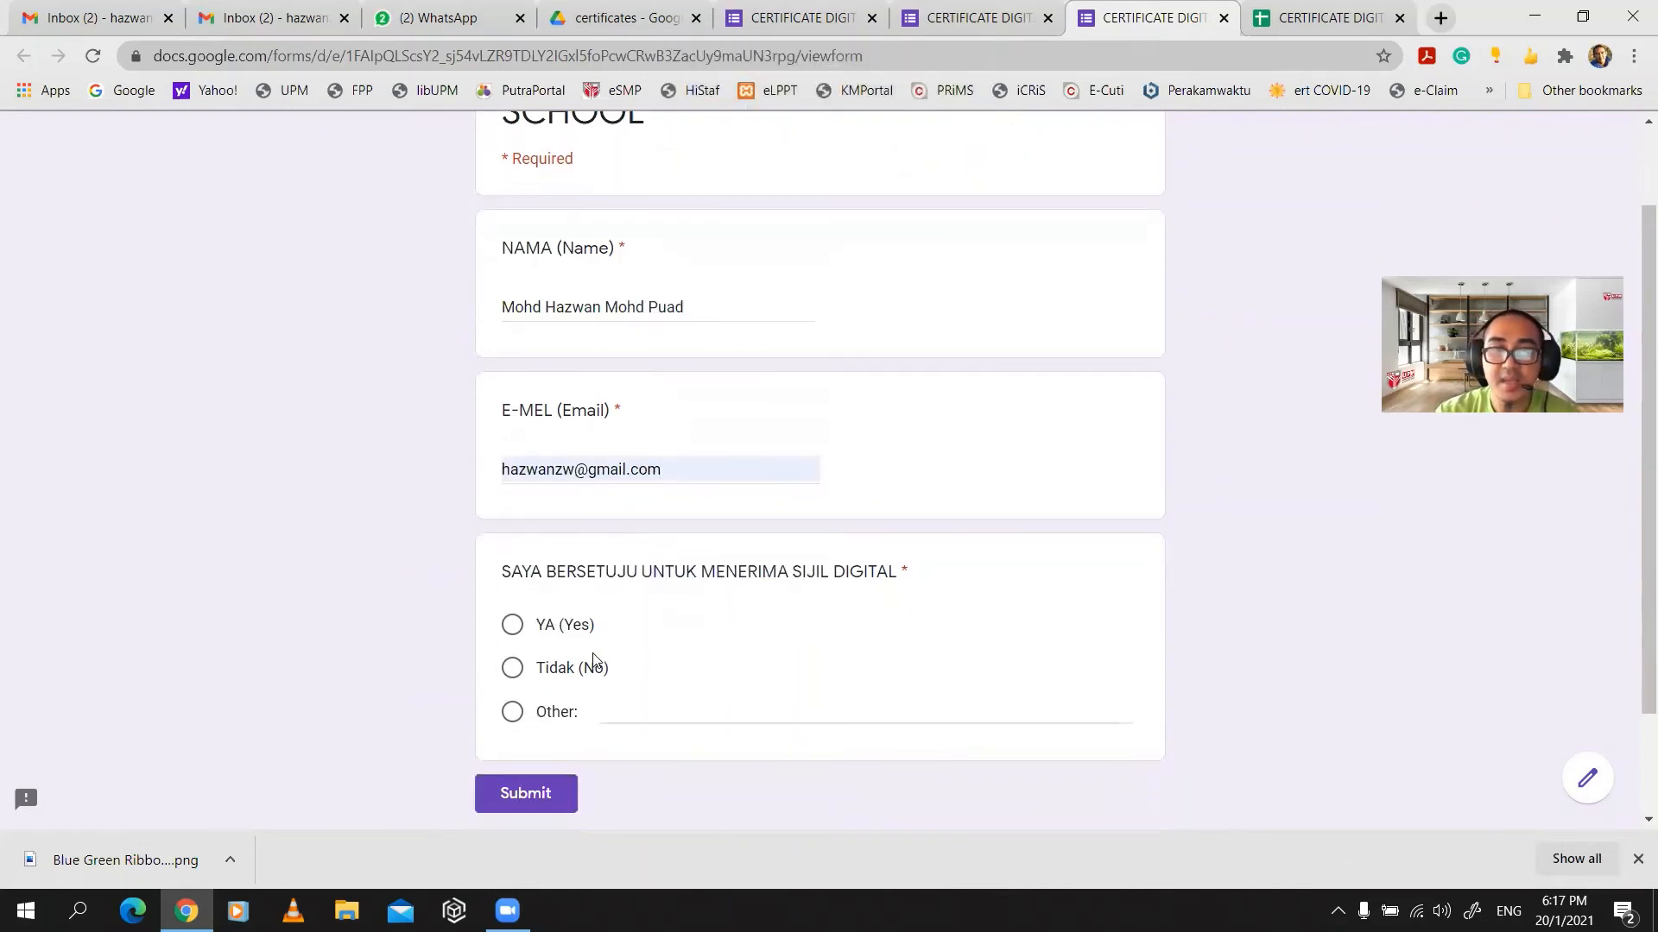
left_click(530, 631)
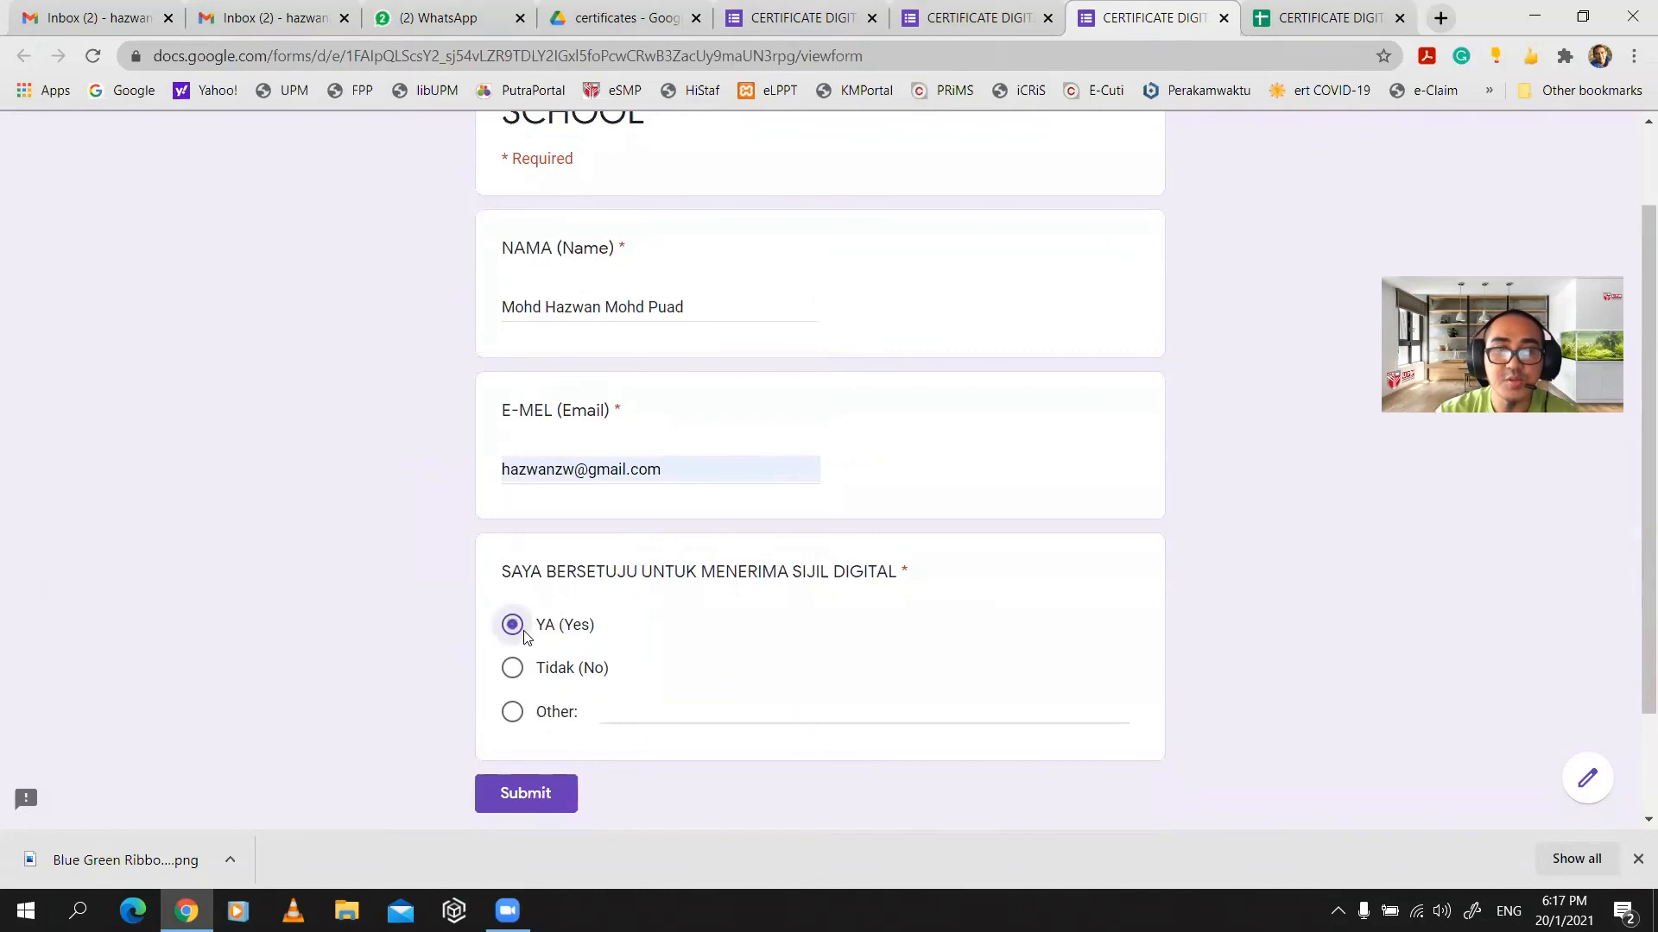
left_click(537, 798)
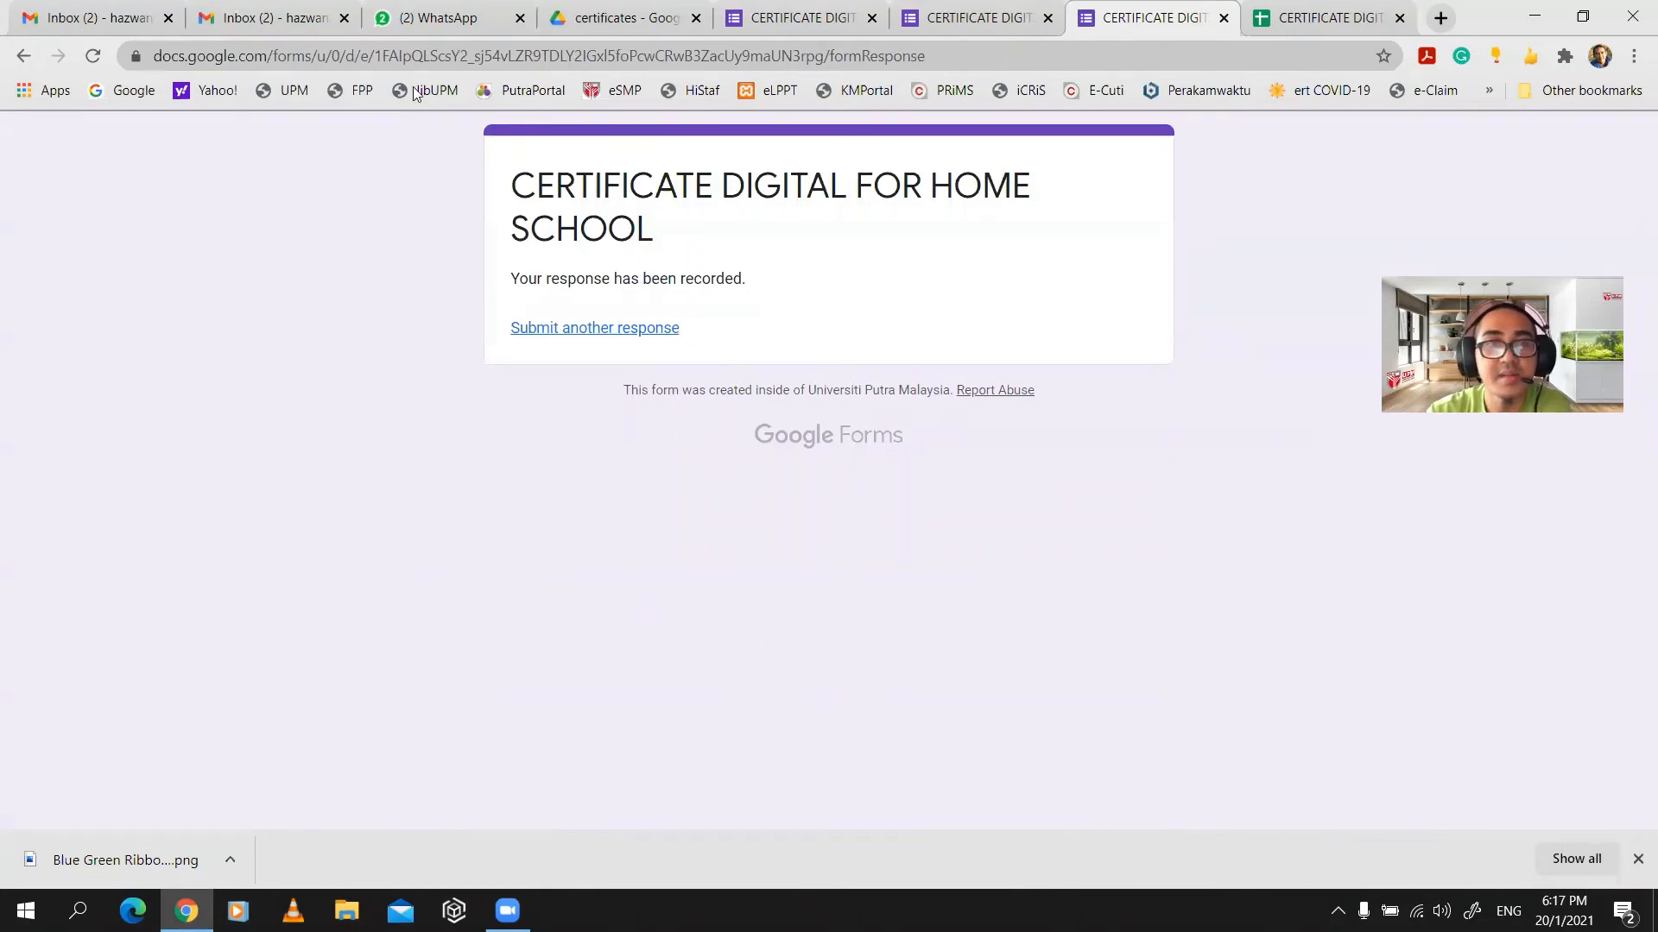
- Open the newest Congratulations! E-Certificate email and preview its attached PDF
left_click(285, 18)
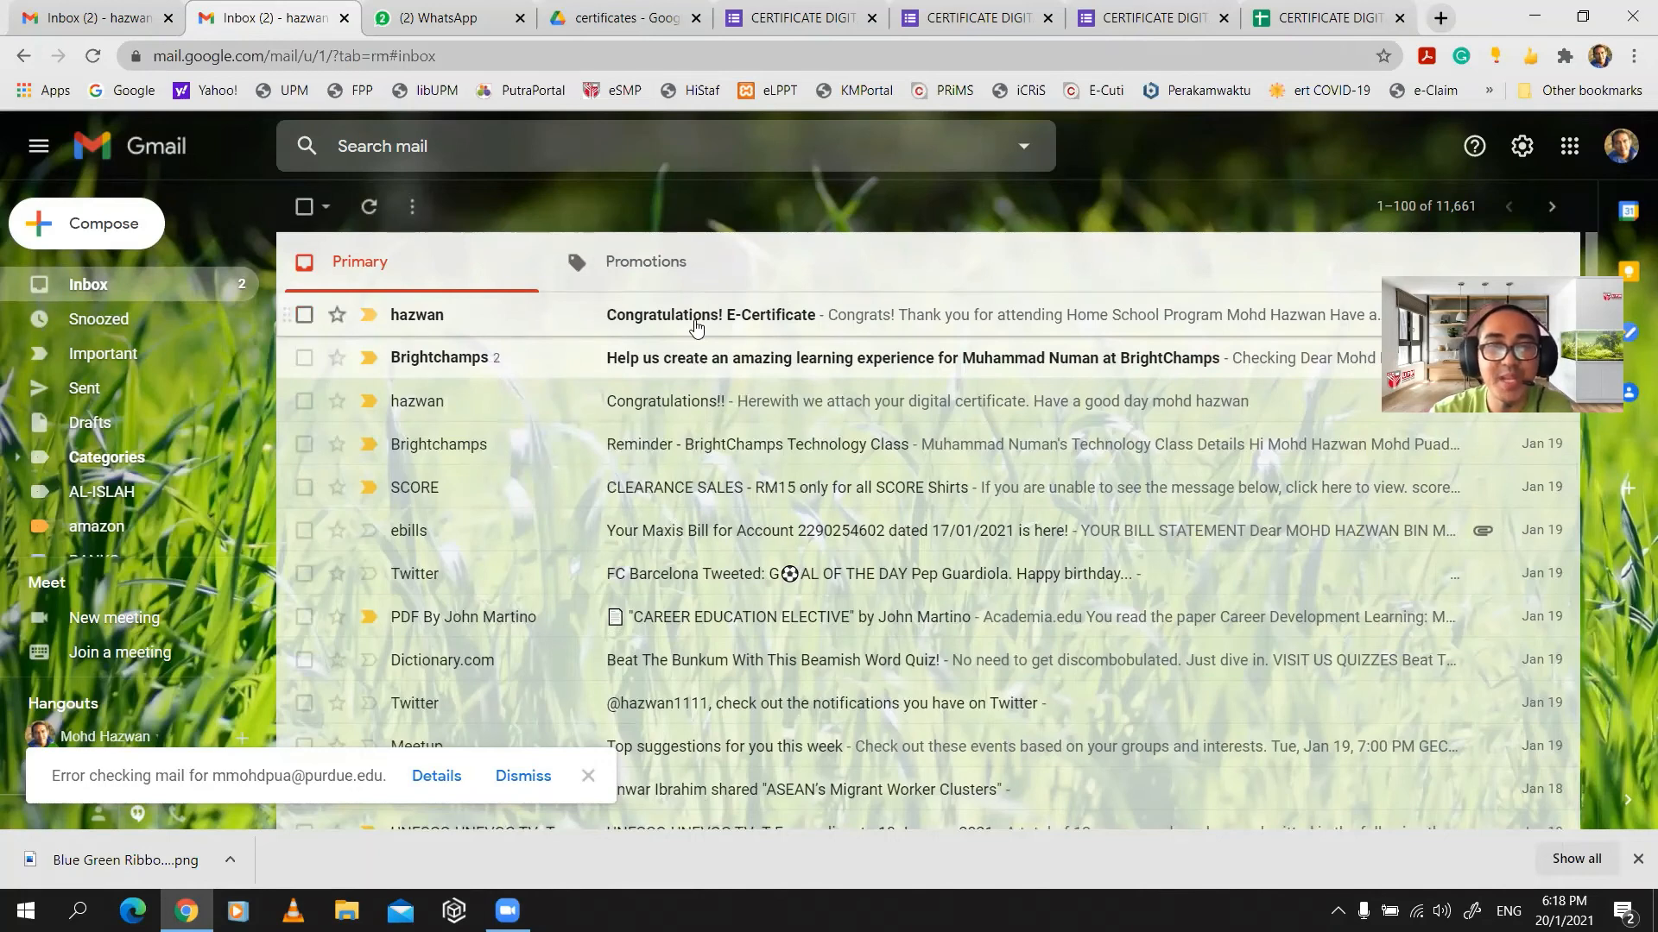
left_click(696, 322)
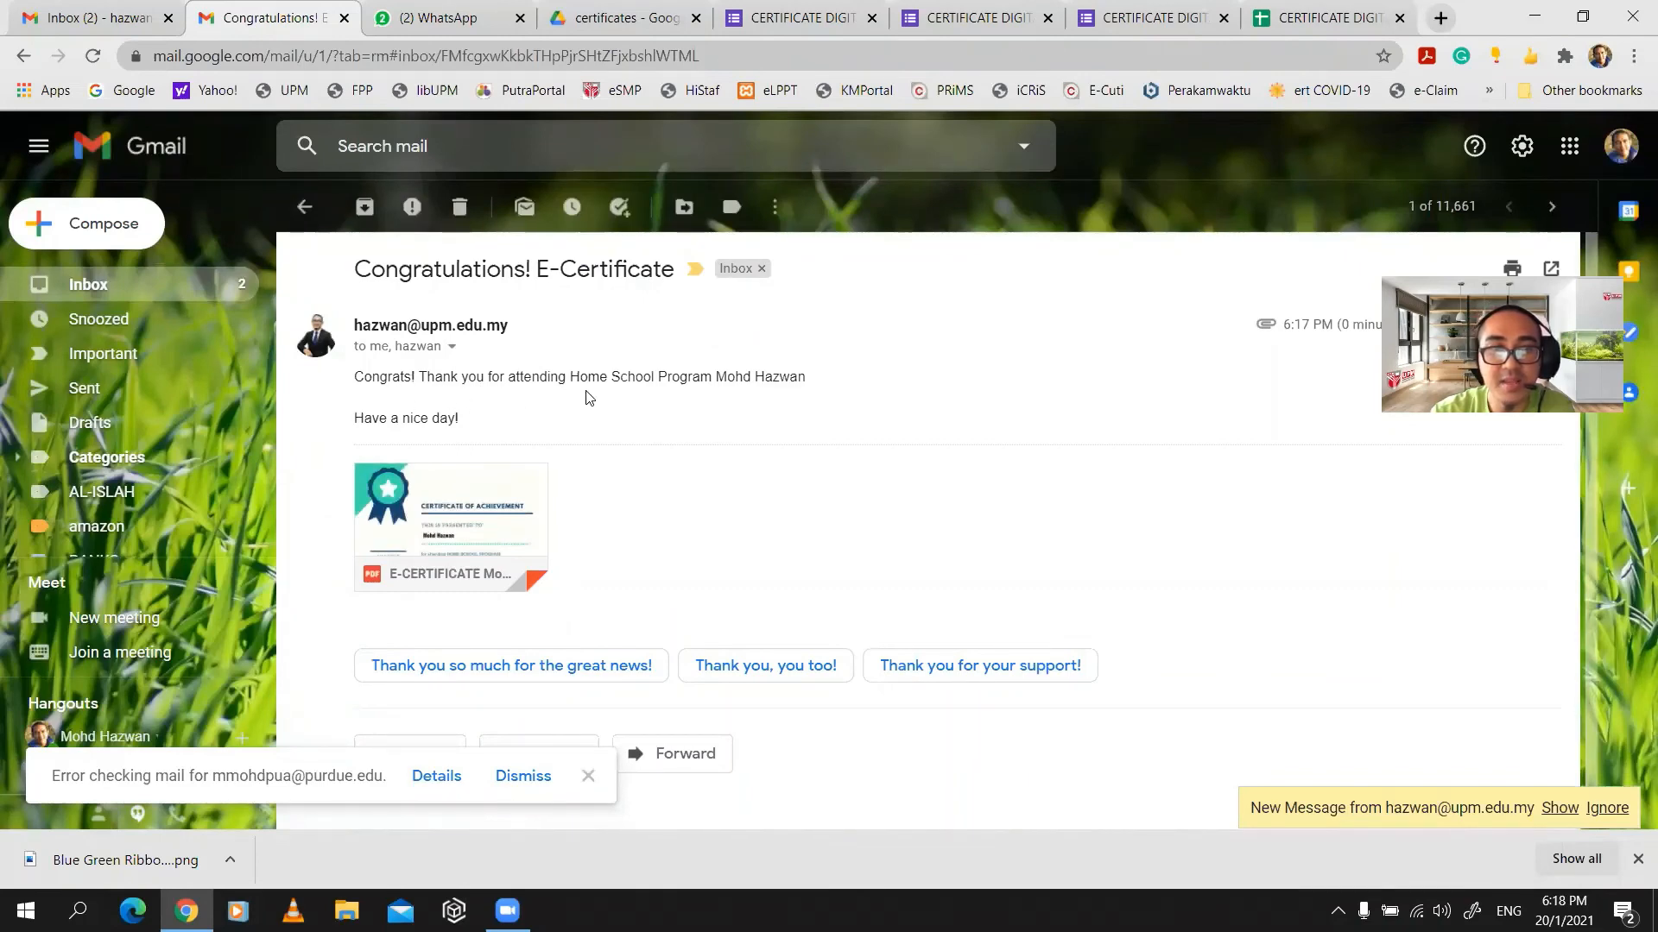
left_click(476, 509)
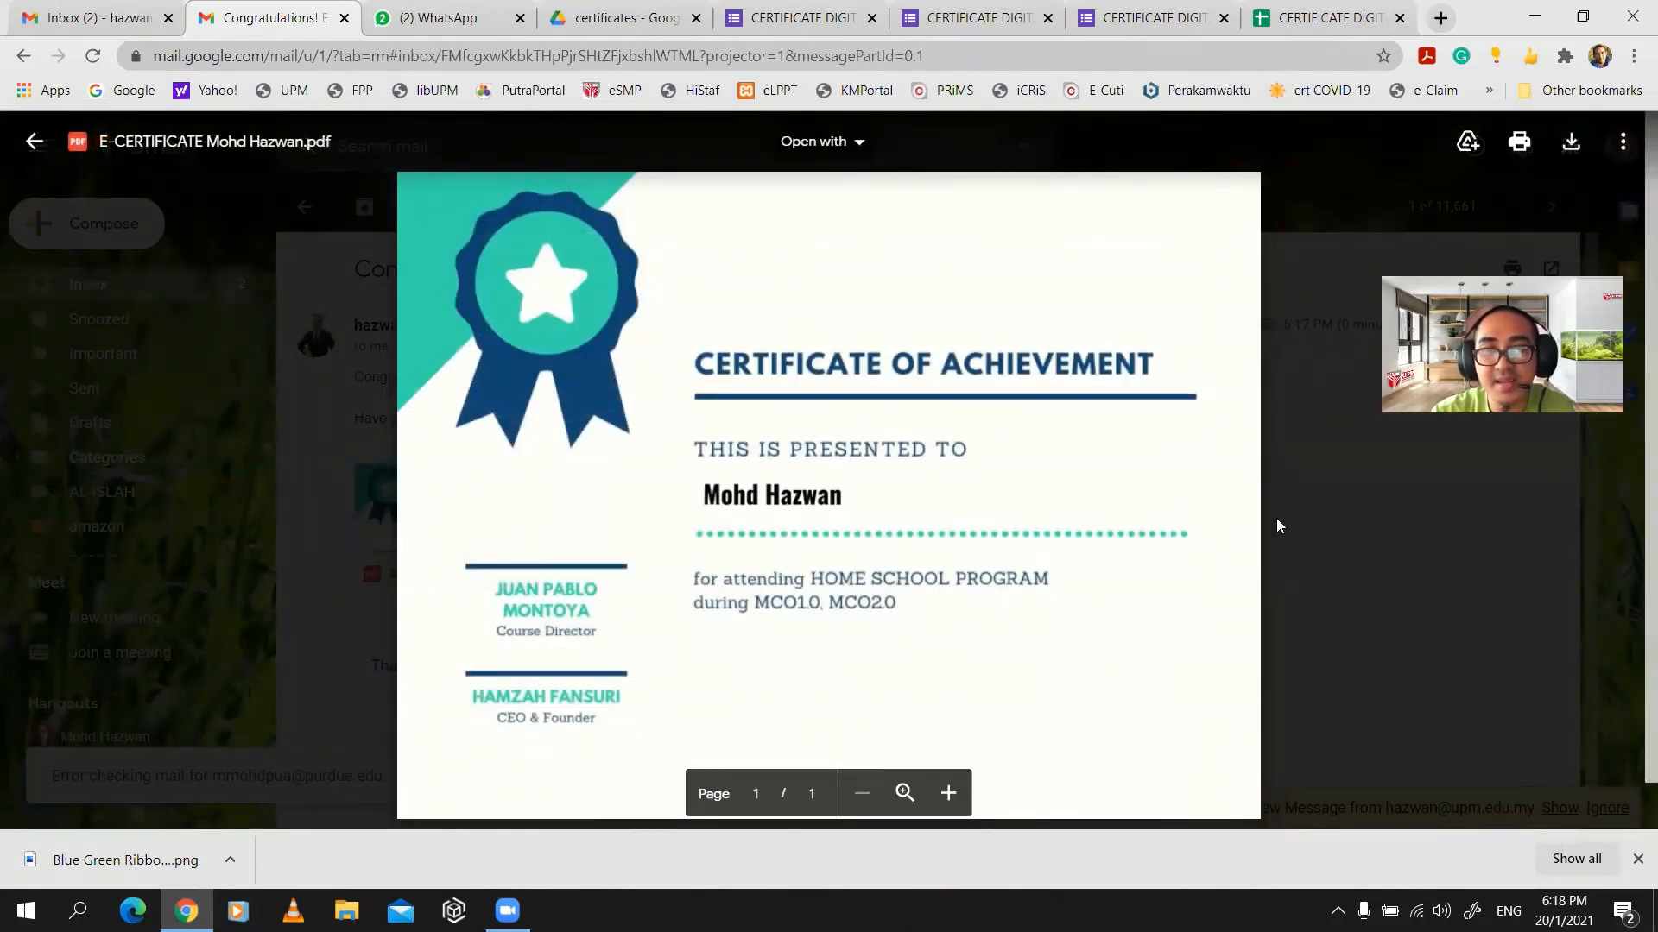
- Close the PDF preview and download the E-CERTIFICATE PDF attachment
left_click(1342, 545)
left_click(462, 508)
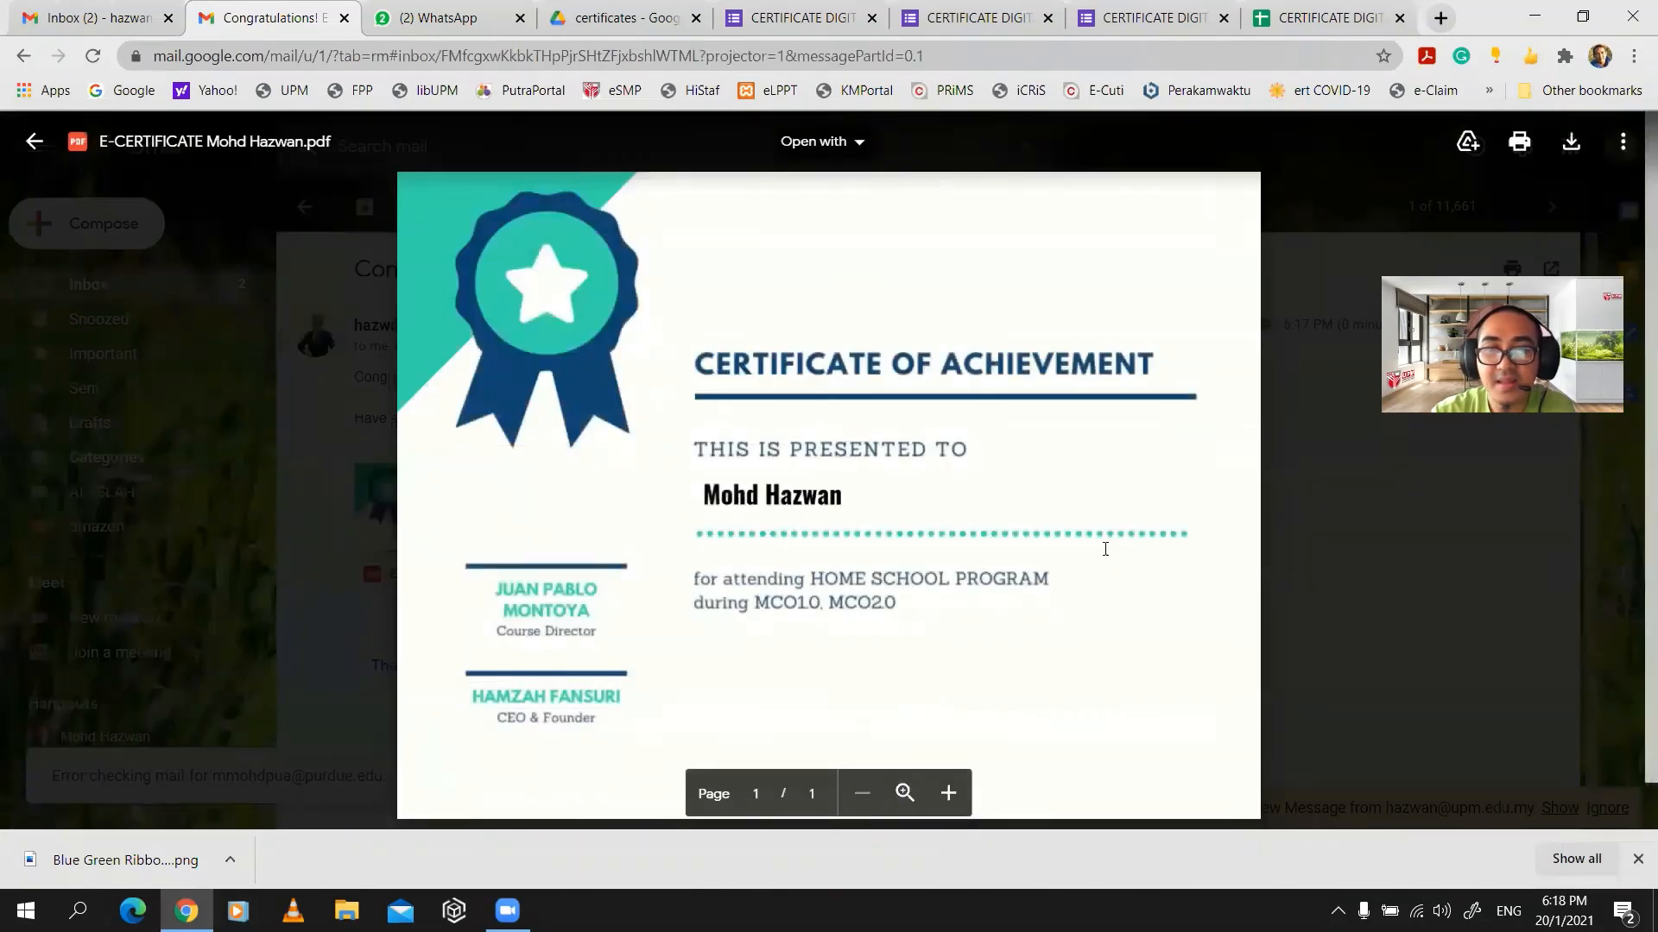
left_click(1283, 581)
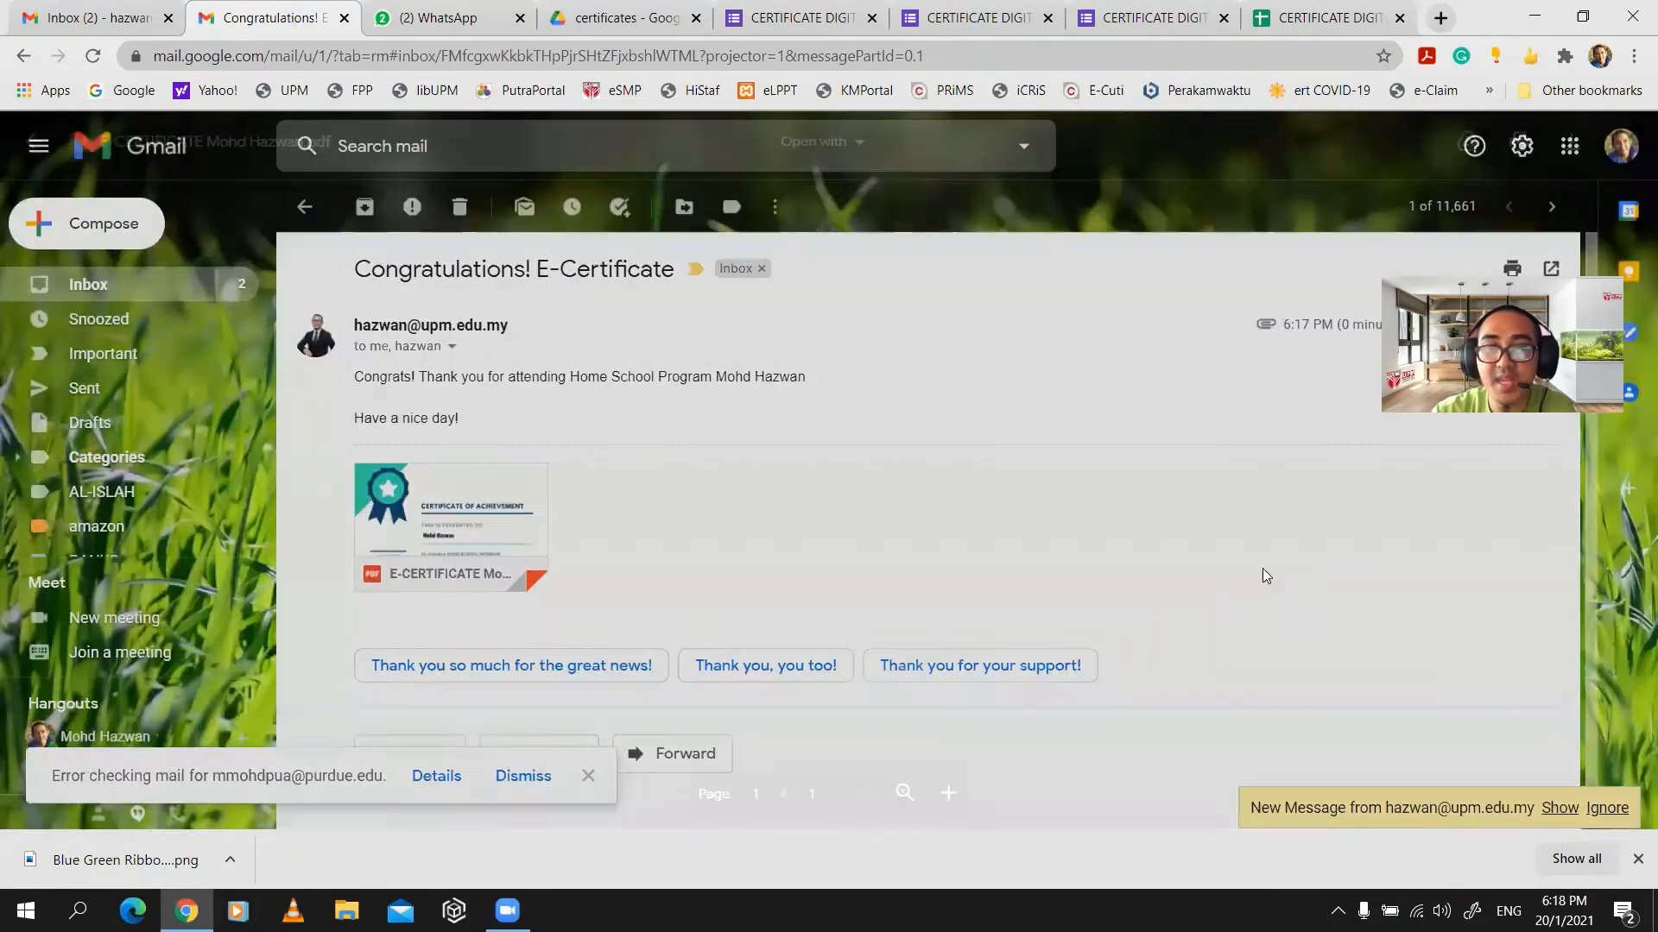
mouse_move(485, 558)
left_click(405, 563)
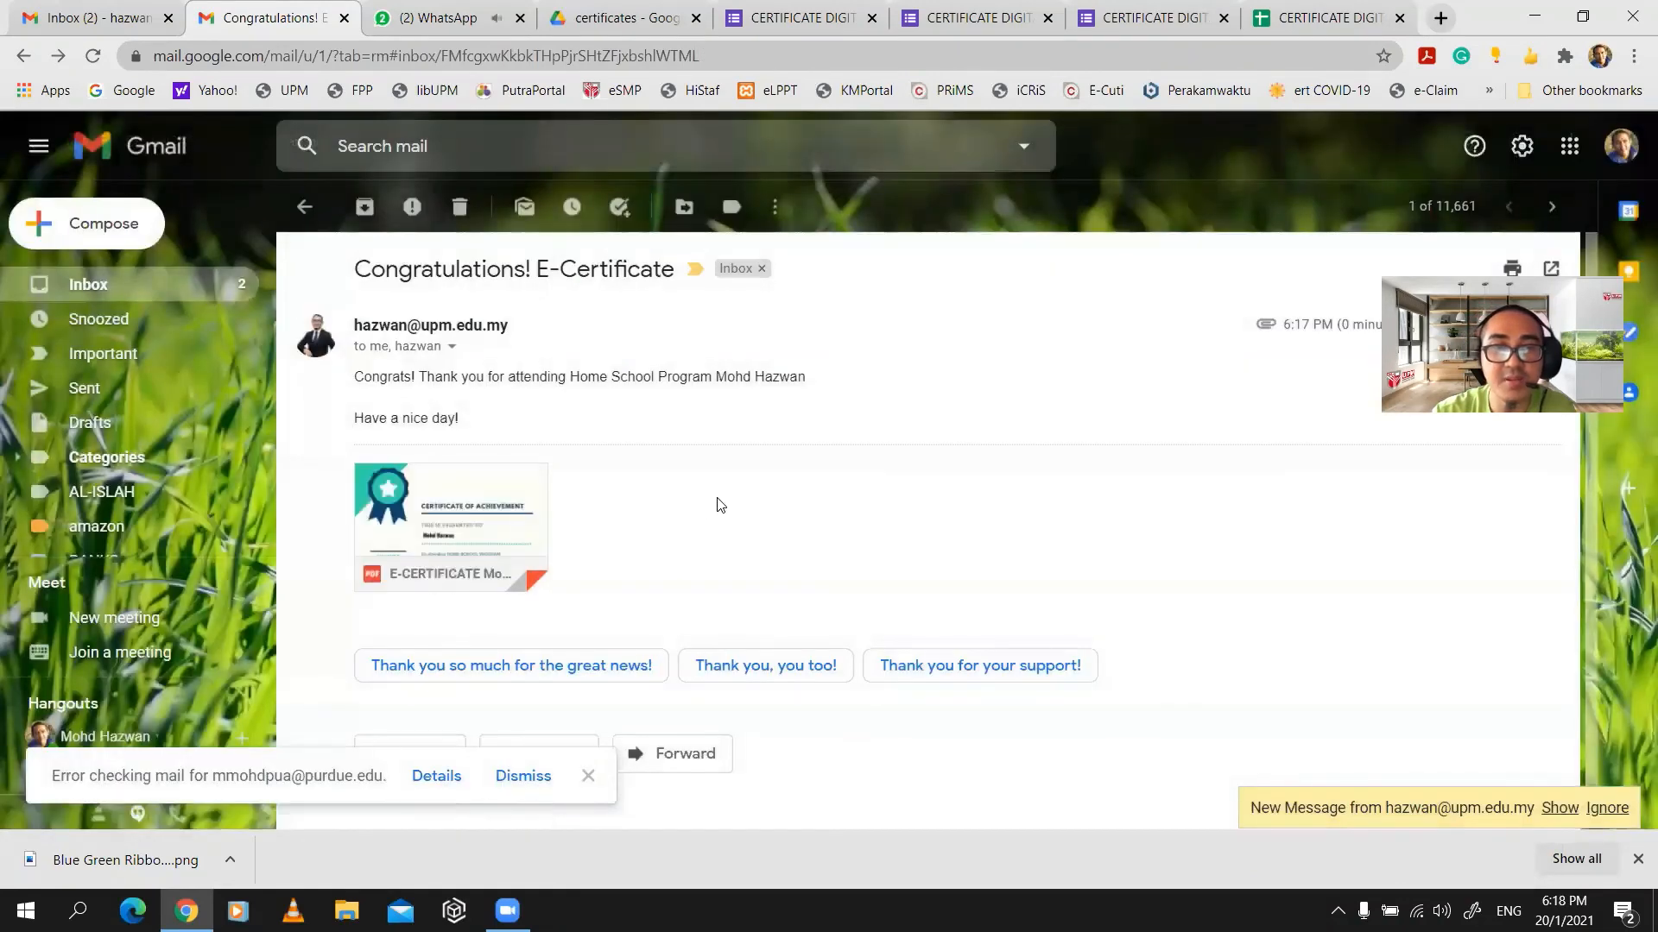
- Preview both E-CERTIFICATE PDFs in the Drive certificates folder, then return to Gmail
left_click(588, 33)
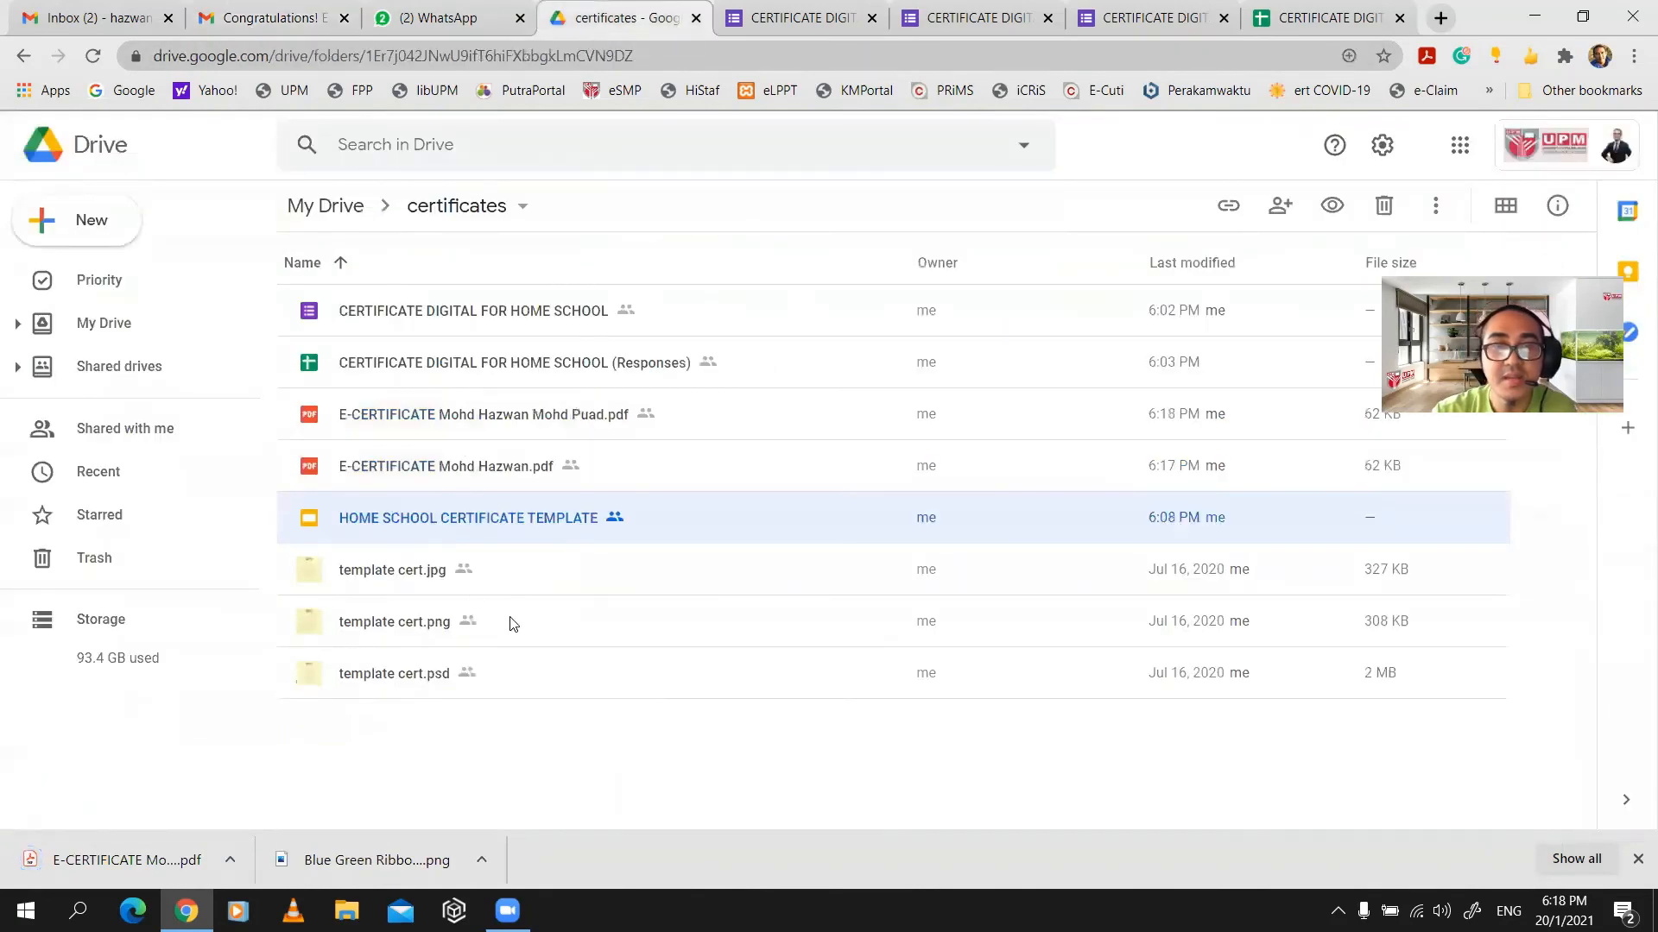
left_click(572, 735)
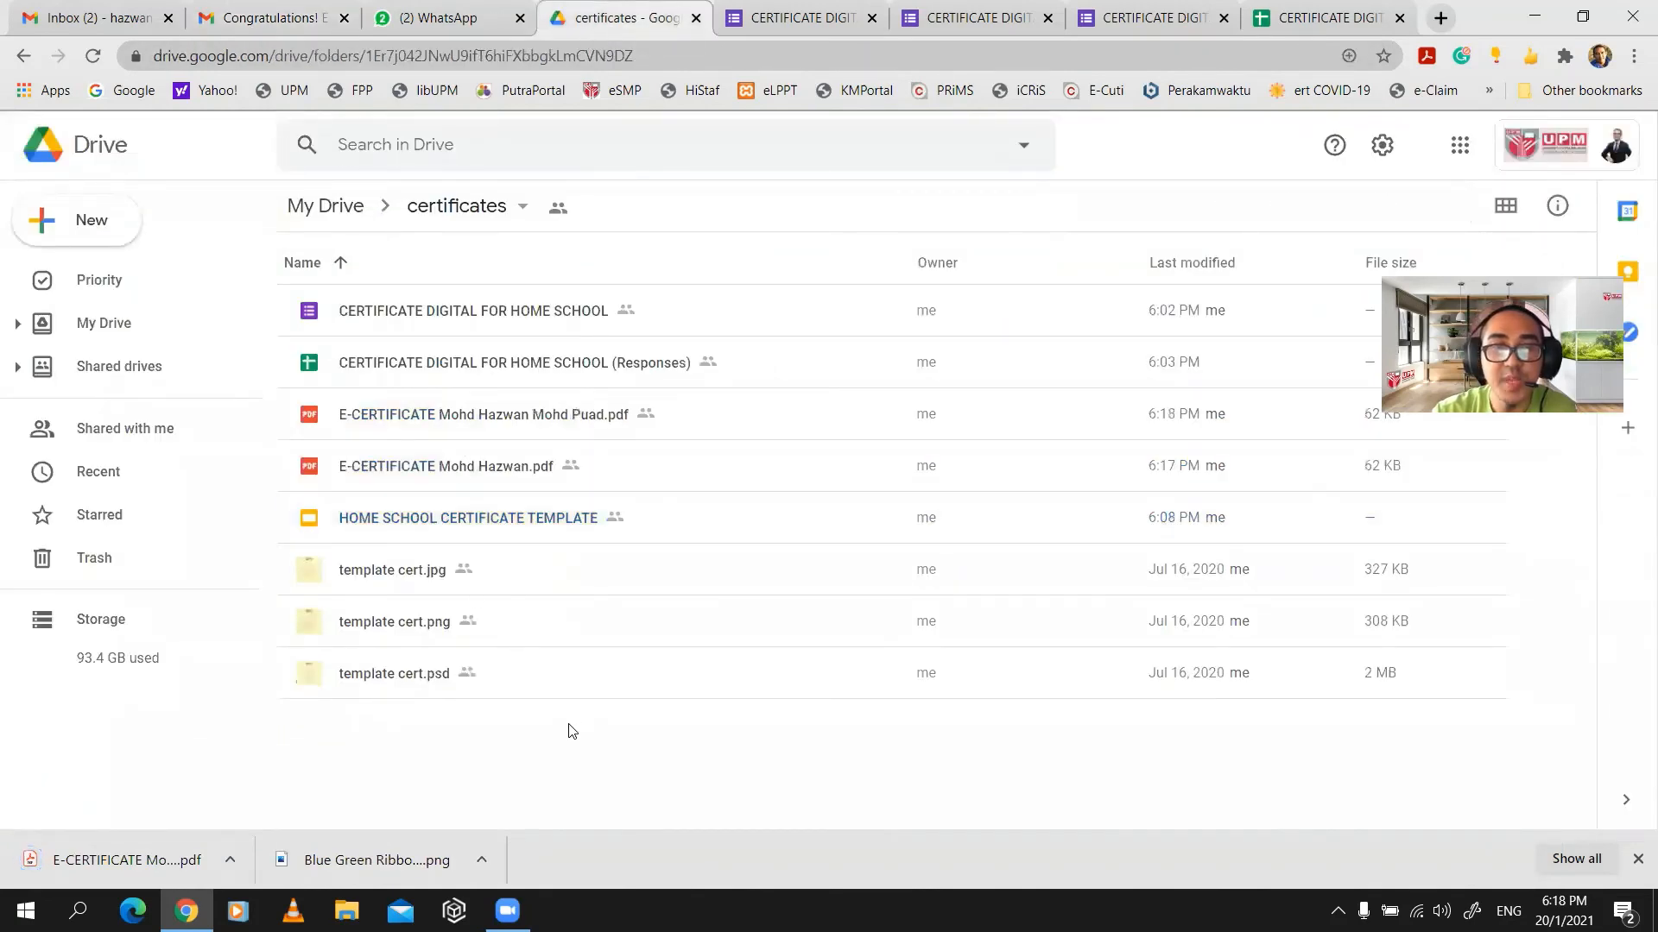
double_click(424, 473)
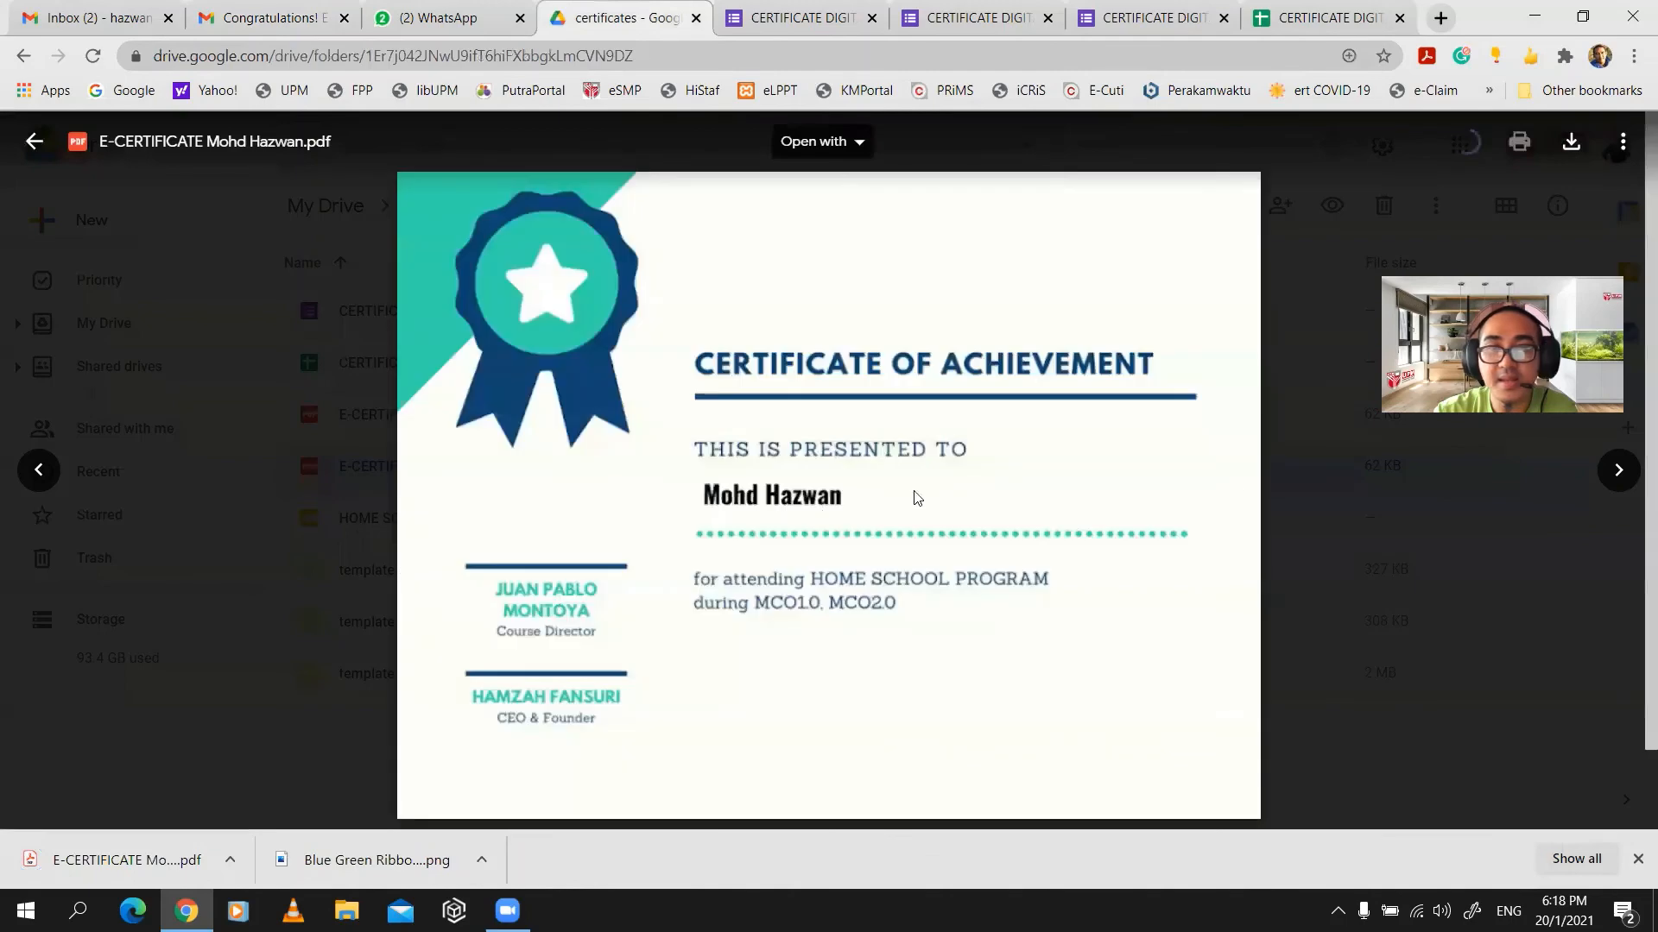
left_click(1307, 490)
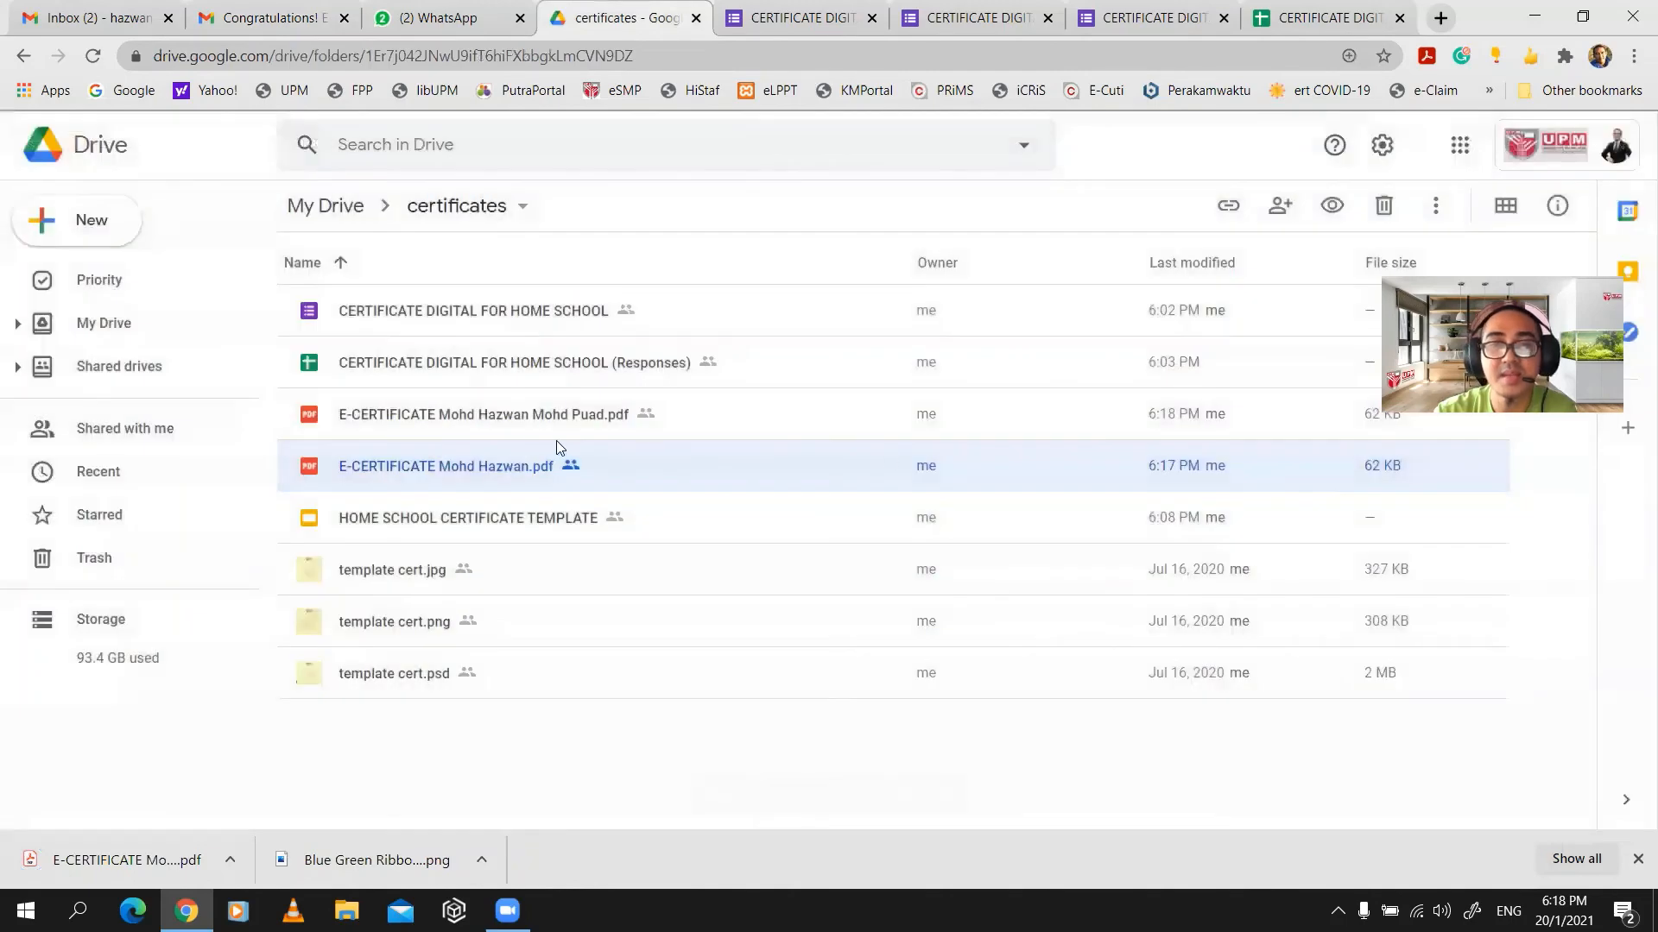
left_click(536, 423)
double_click(535, 423)
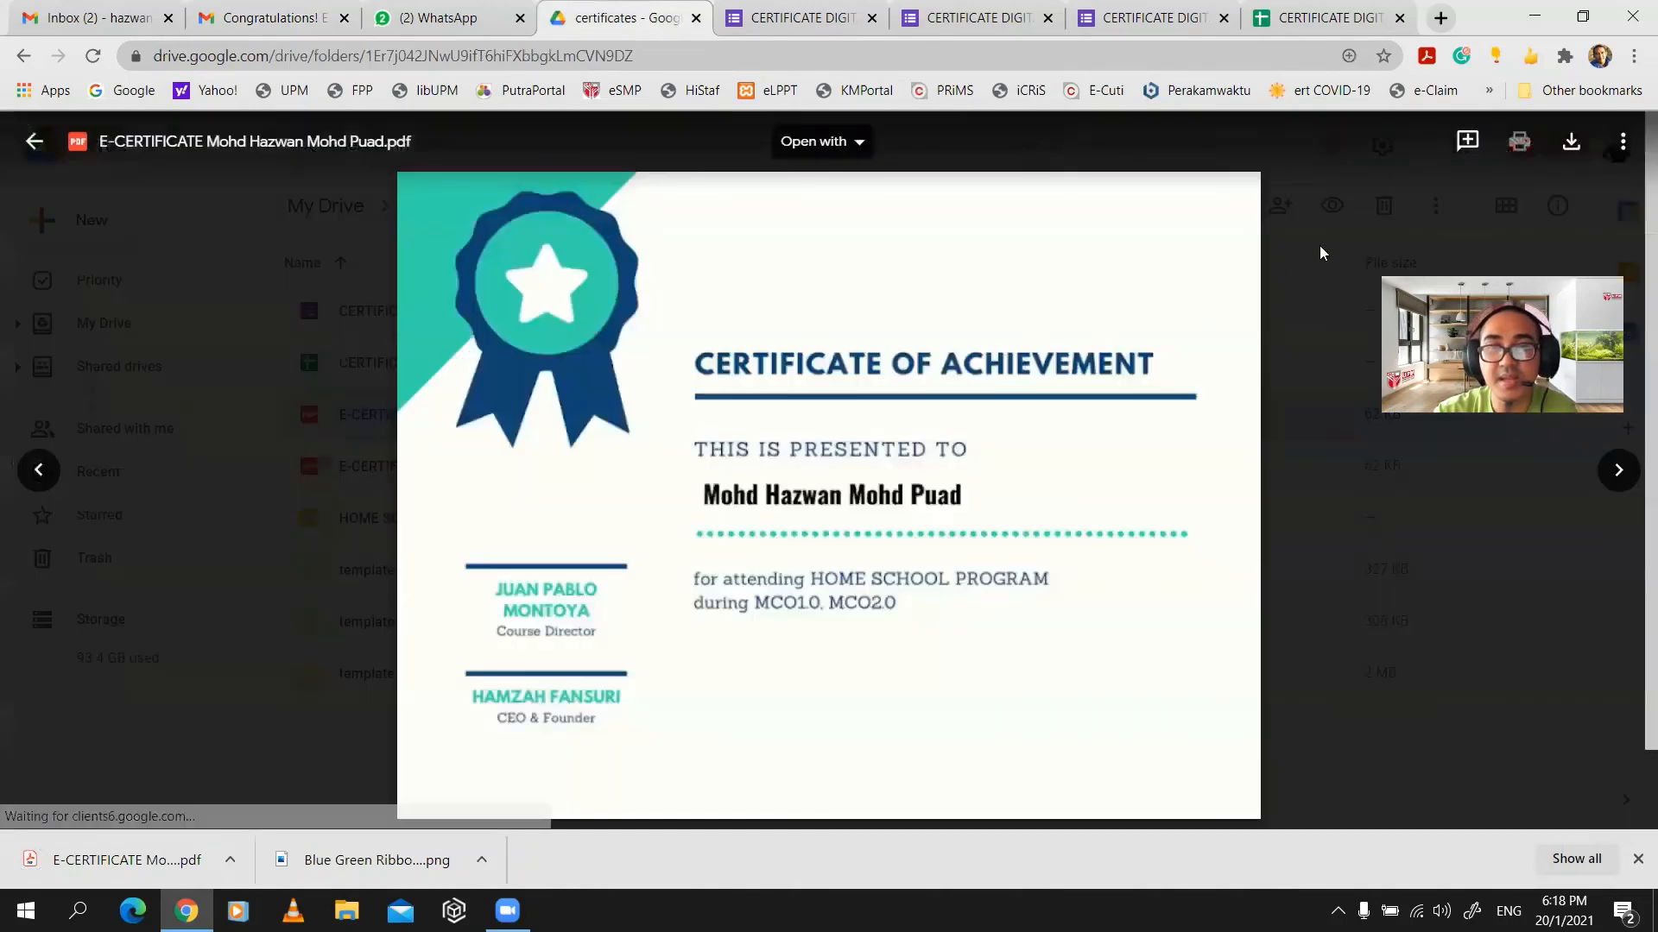
left_click(1320, 252)
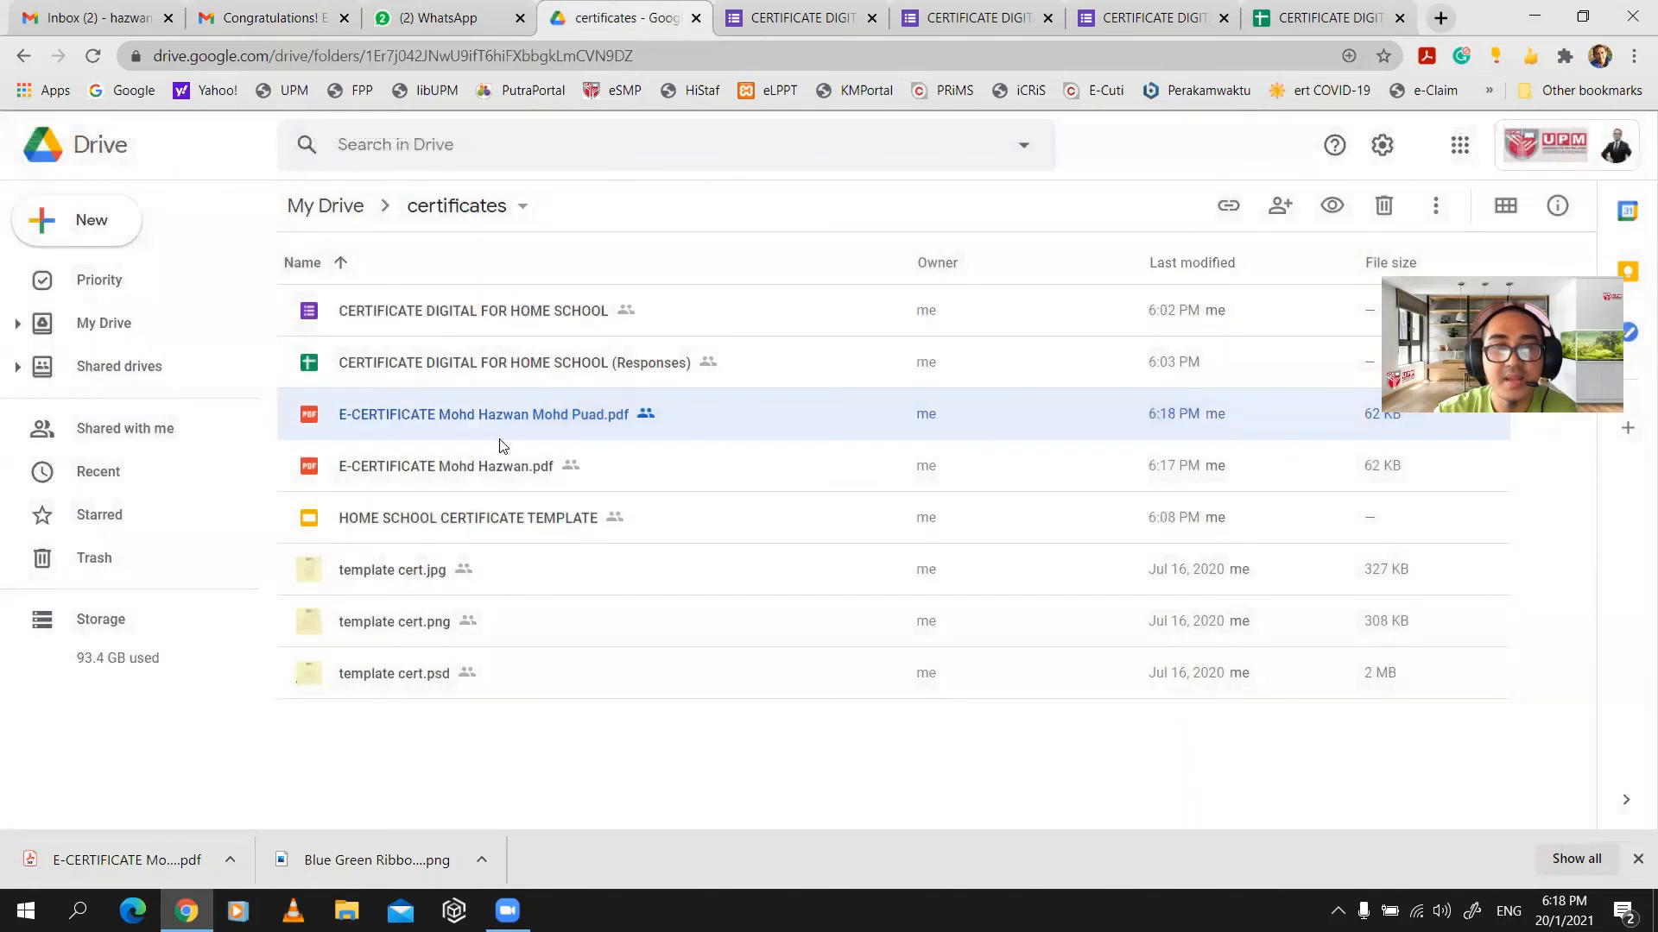
left_click(330, 9)
- Open the Congratulations! E-Certificate thread and preview the second message's certificate PDF
left_click(197, 289)
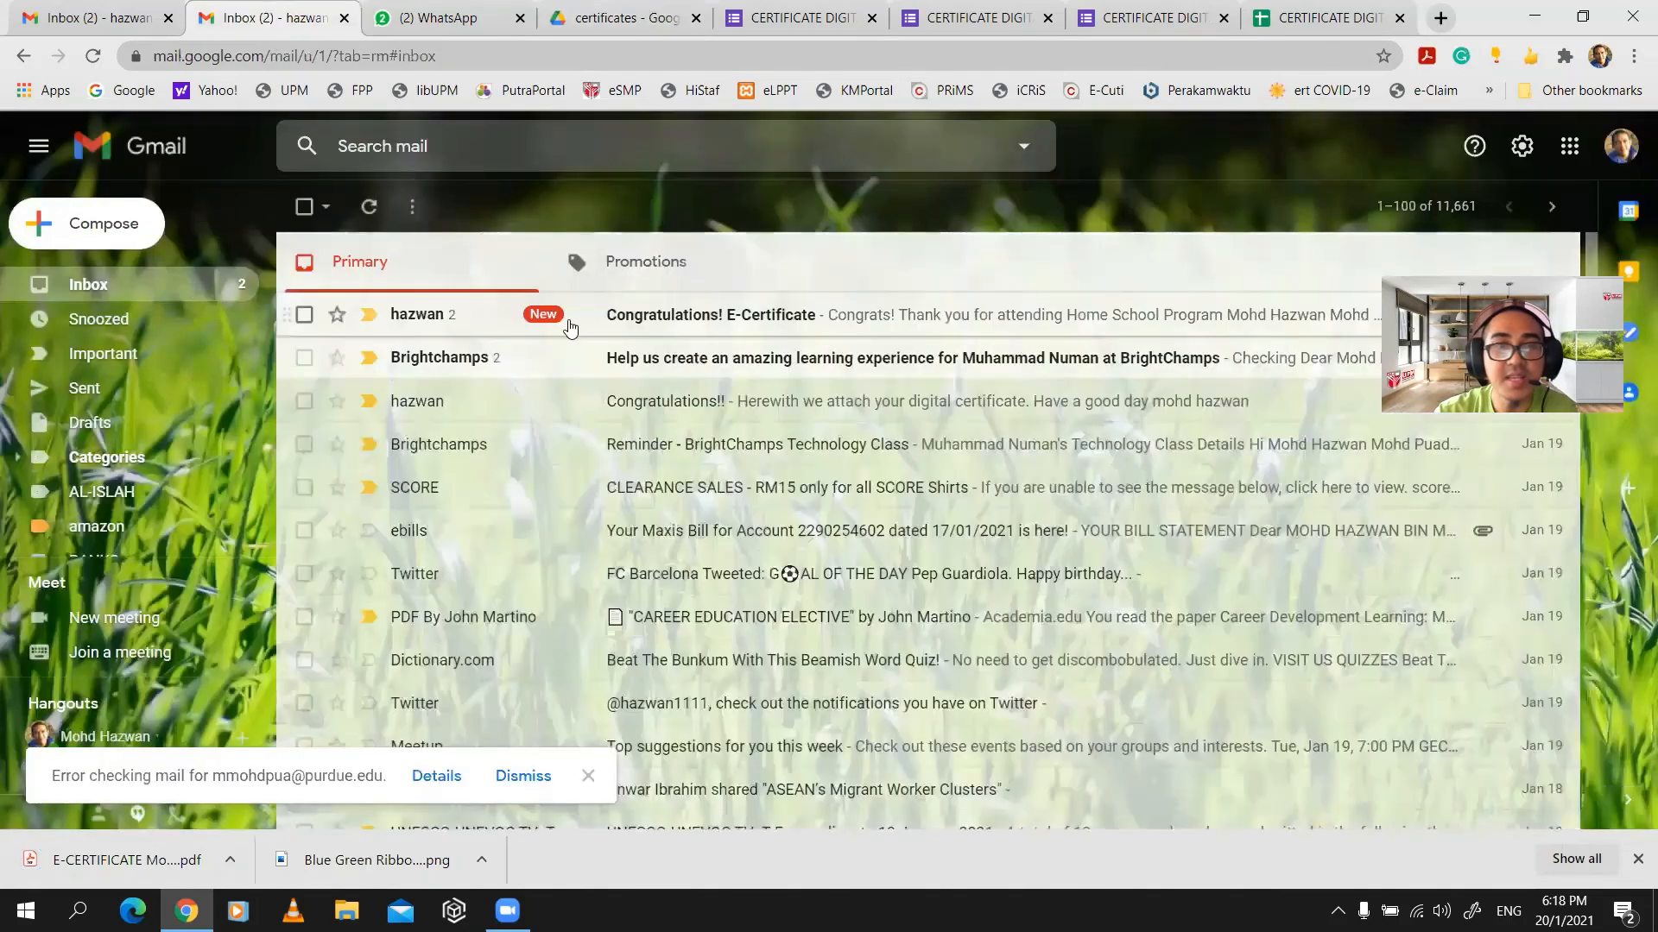
left_click(661, 328)
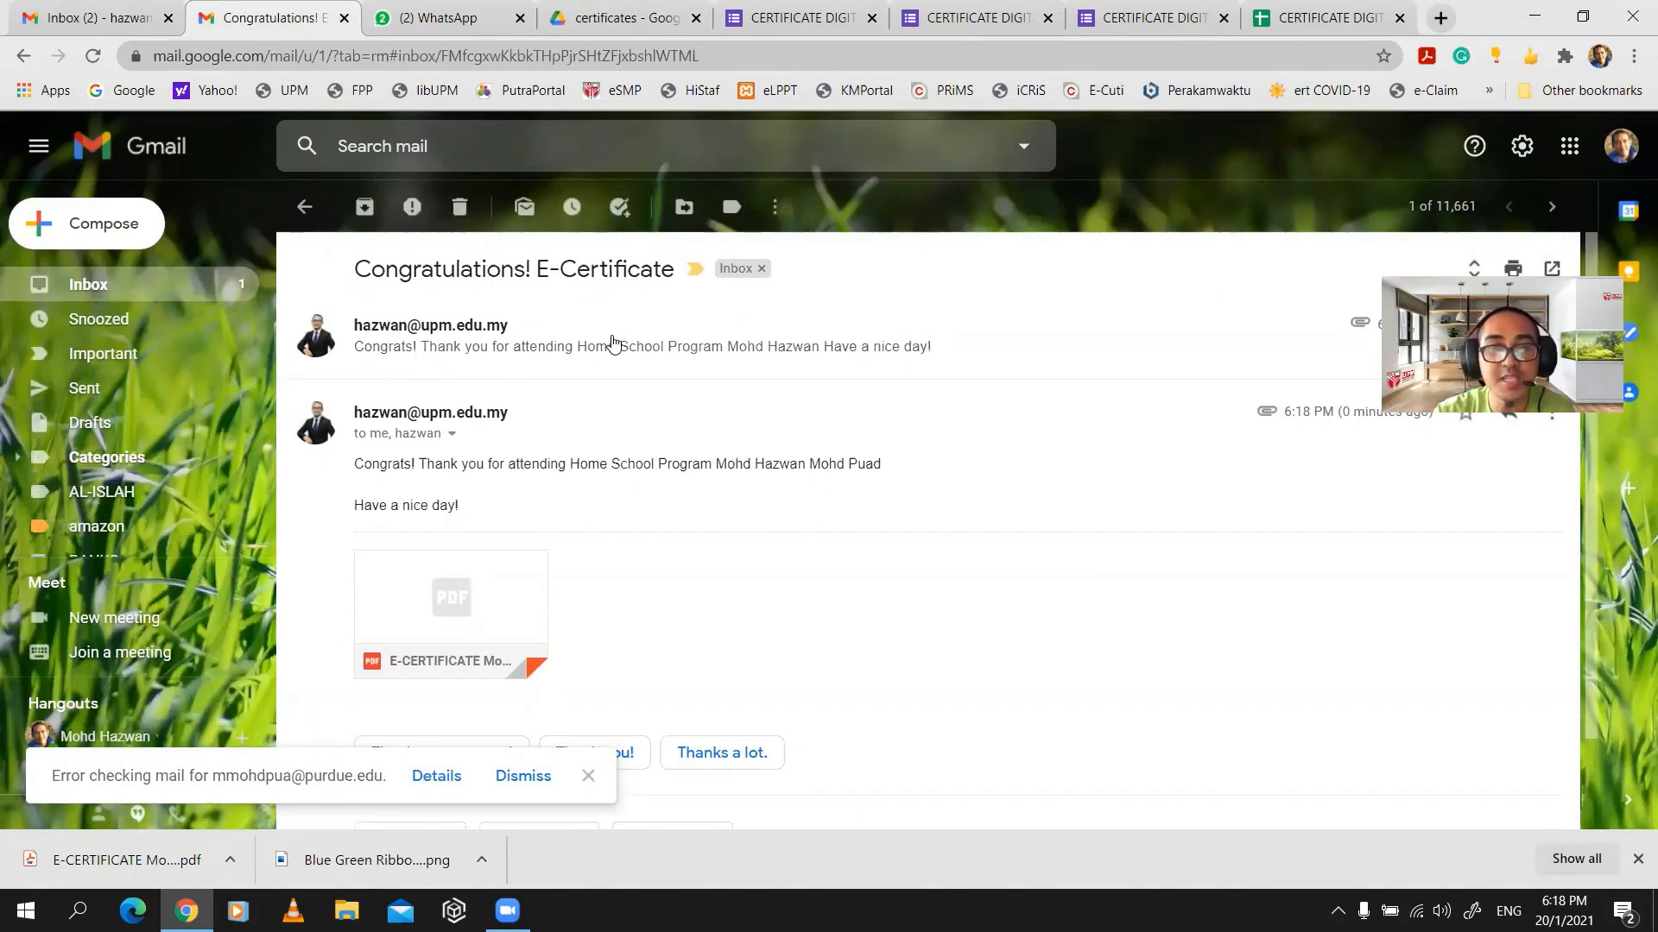
left_click(612, 344)
scroll(500, 536, "down", 3)
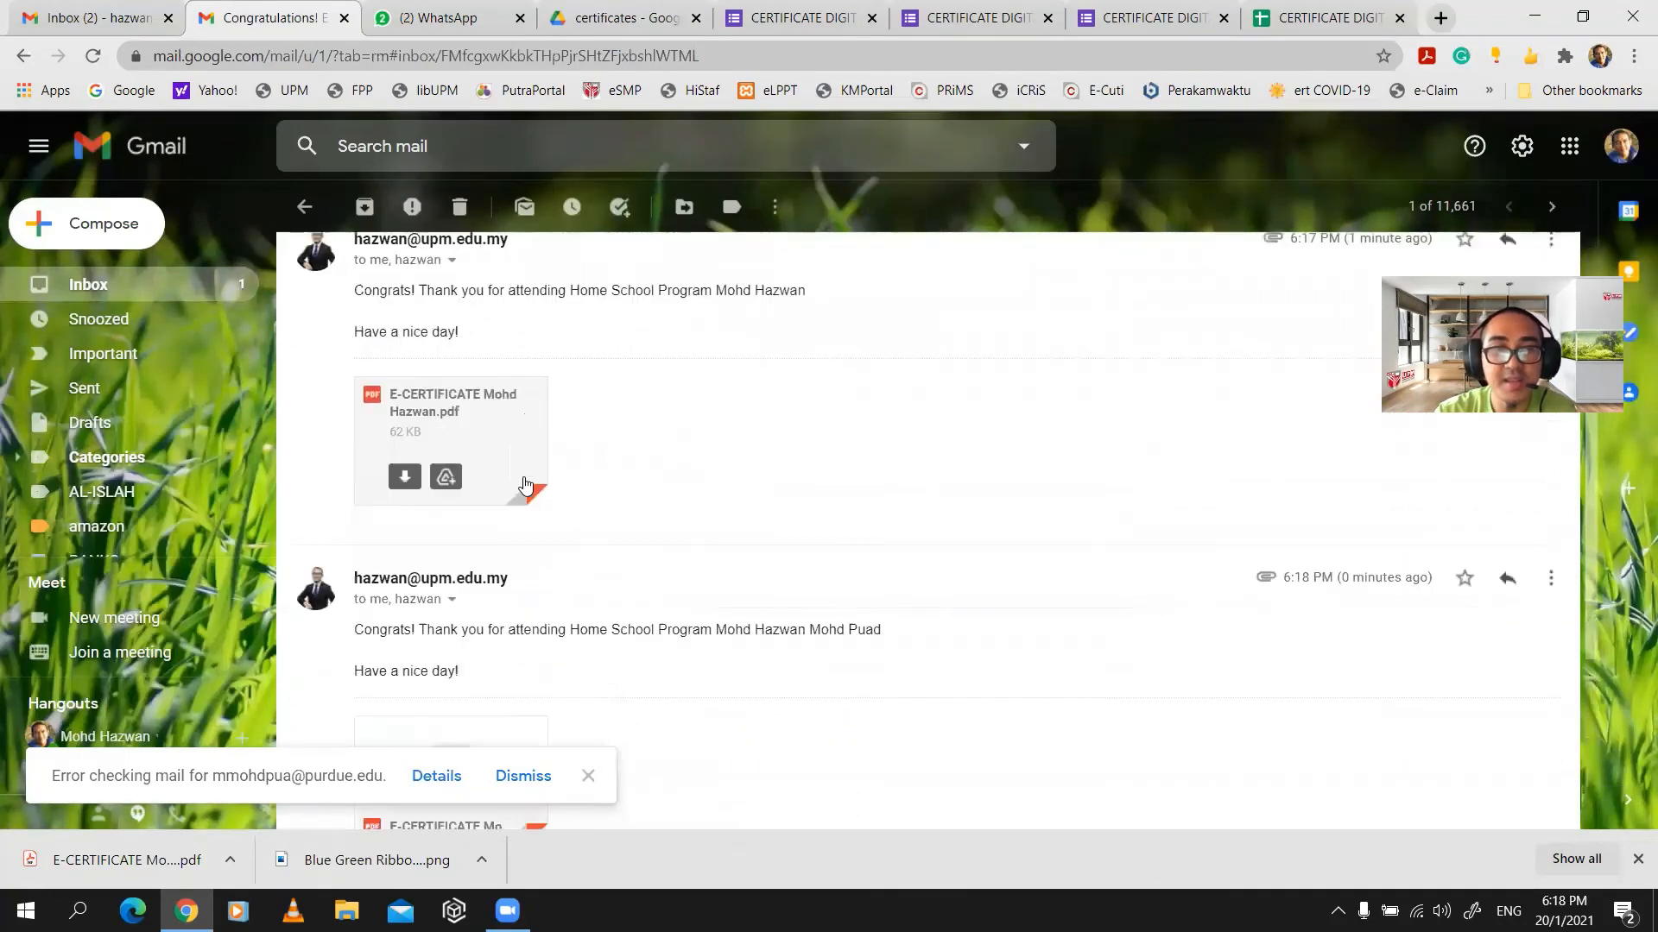
left_click(466, 615)
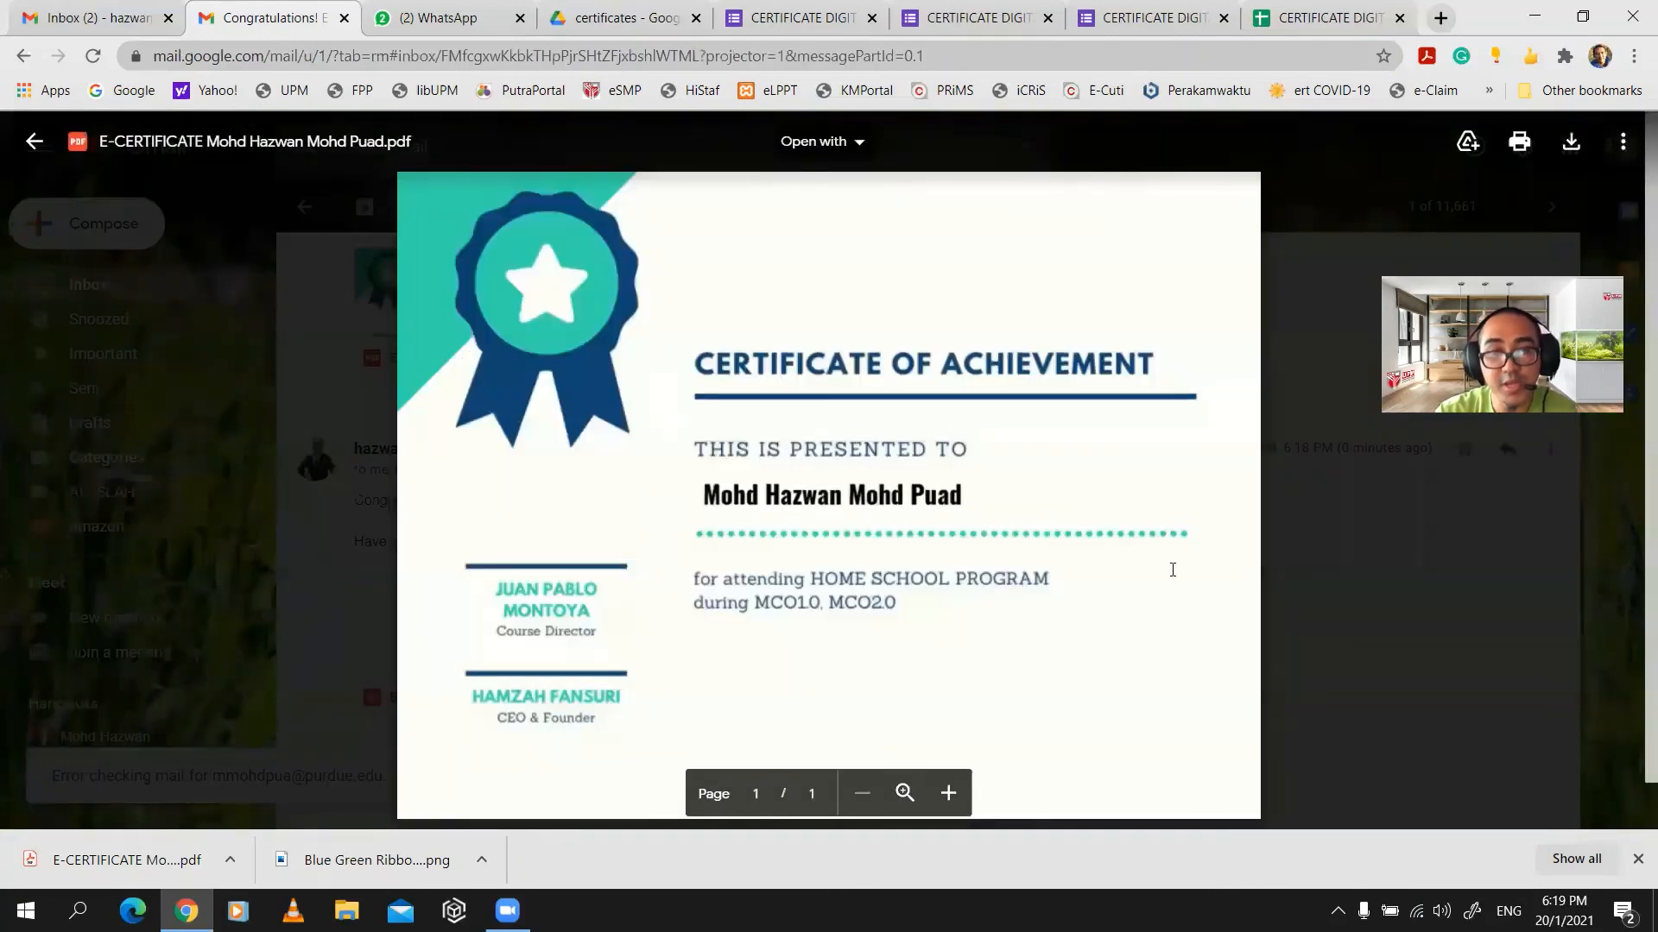
left_click(1333, 508)
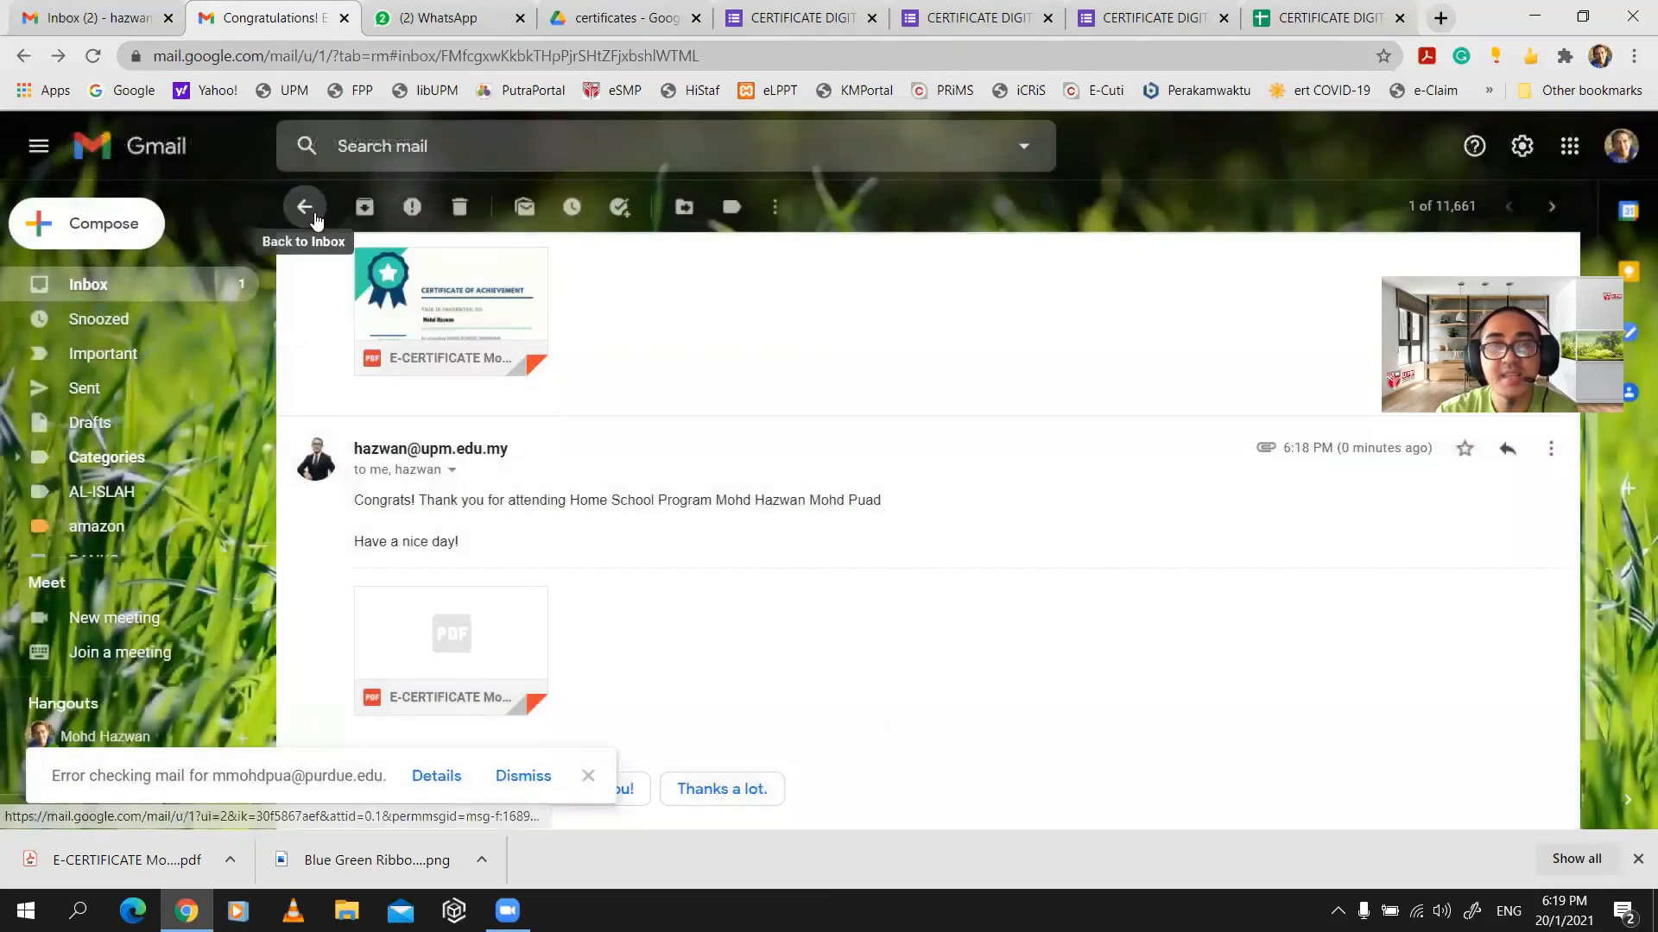
- Glance at the Brightchamps email, then go back to the Drive certificates folder
left_click(149, 289)
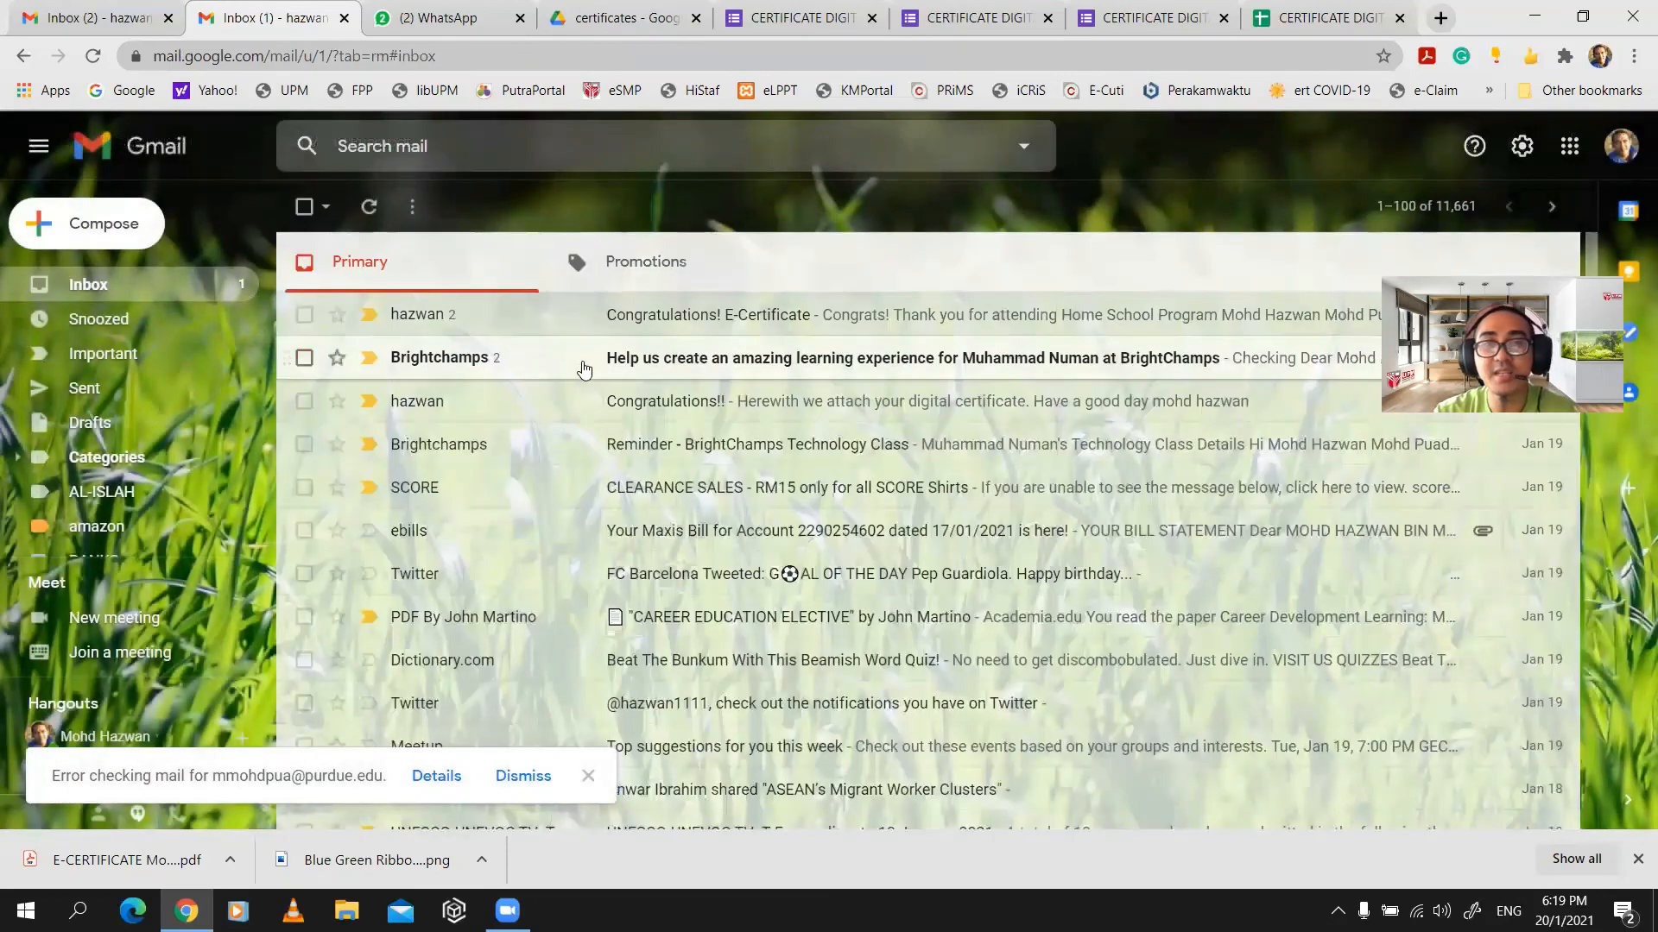
left_click(595, 359)
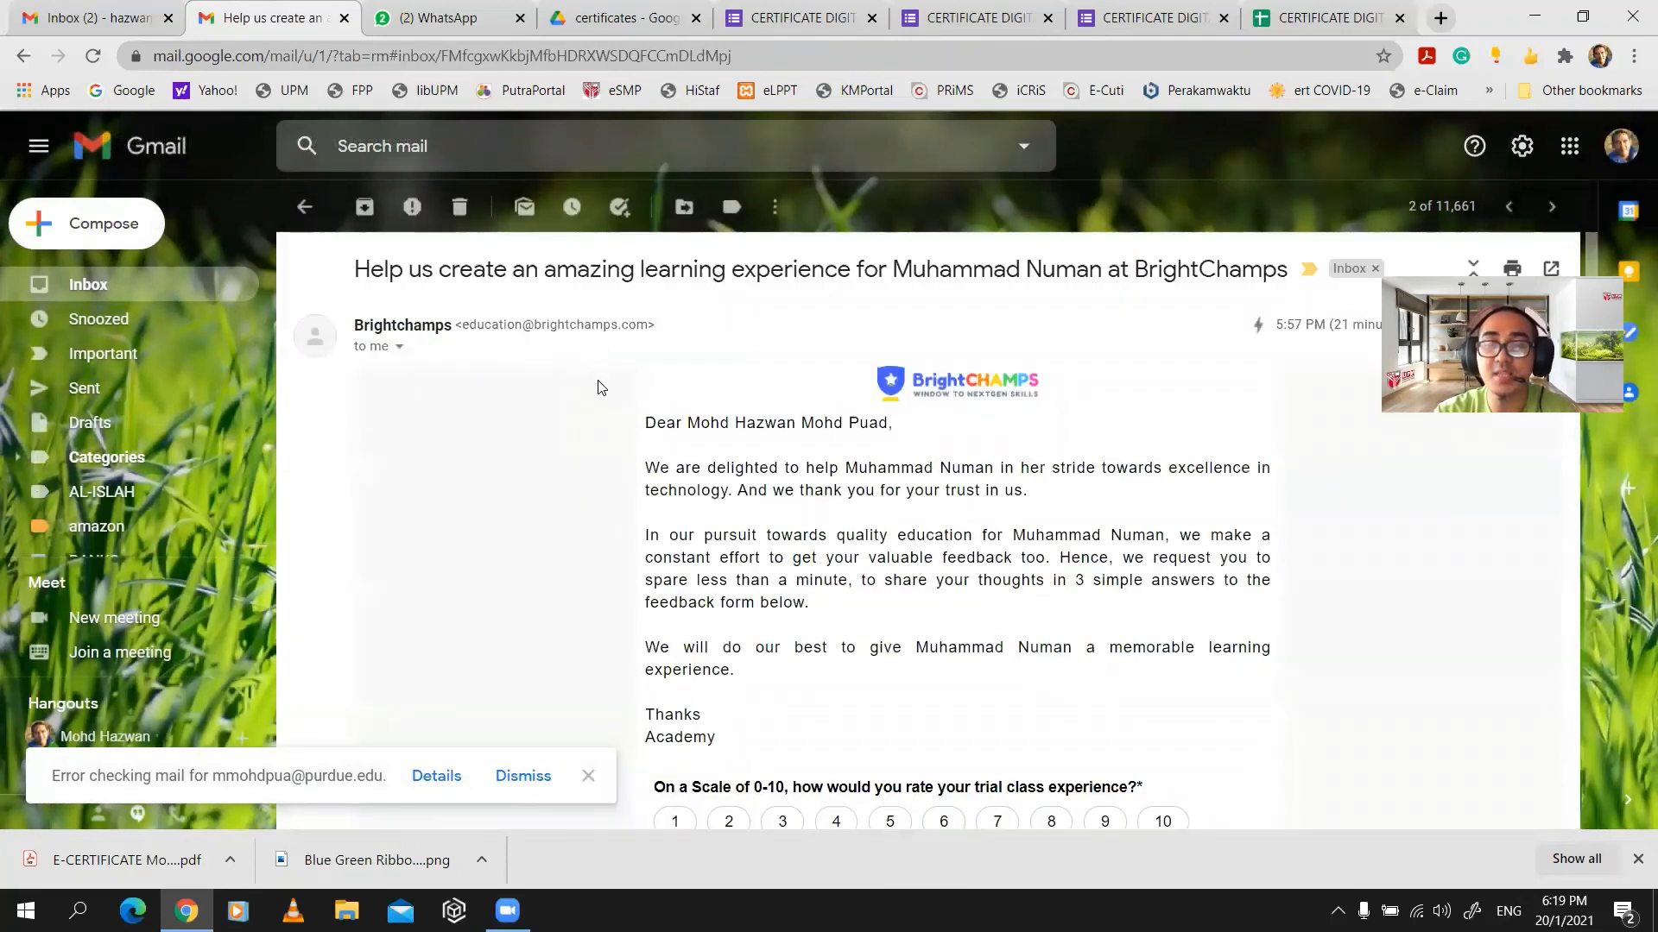
left_click(155, 293)
left_click(622, 17)
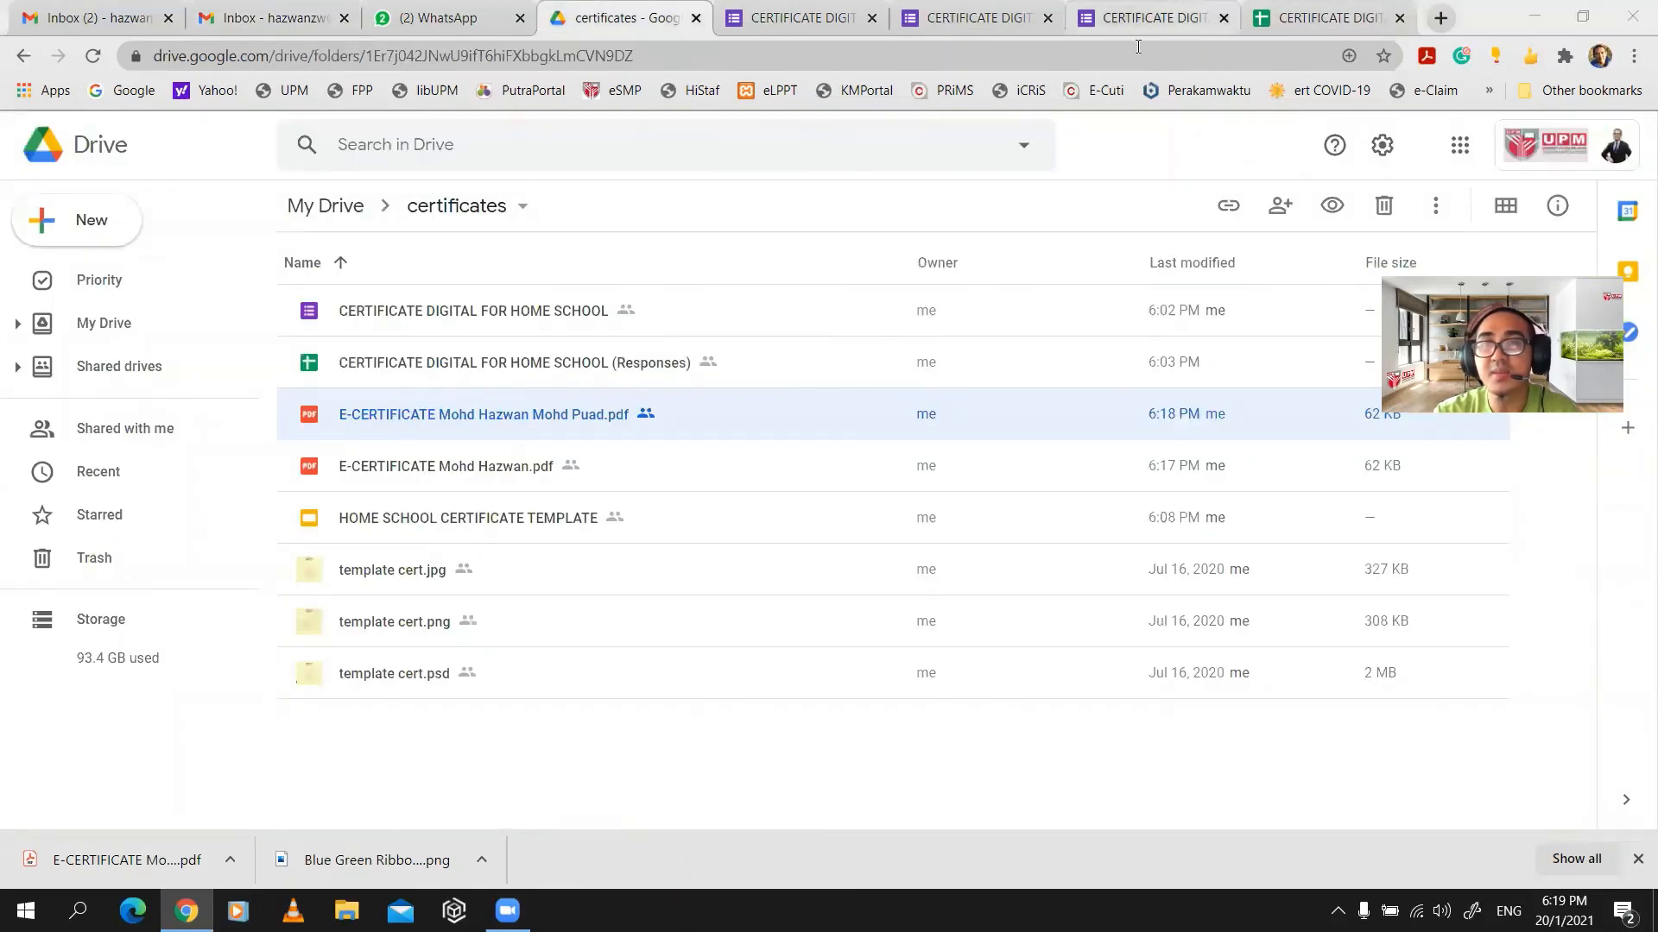
- Close the response-recorded page, view the form's 2 responses, then open the responses spreadsheet
left_click(1141, 19)
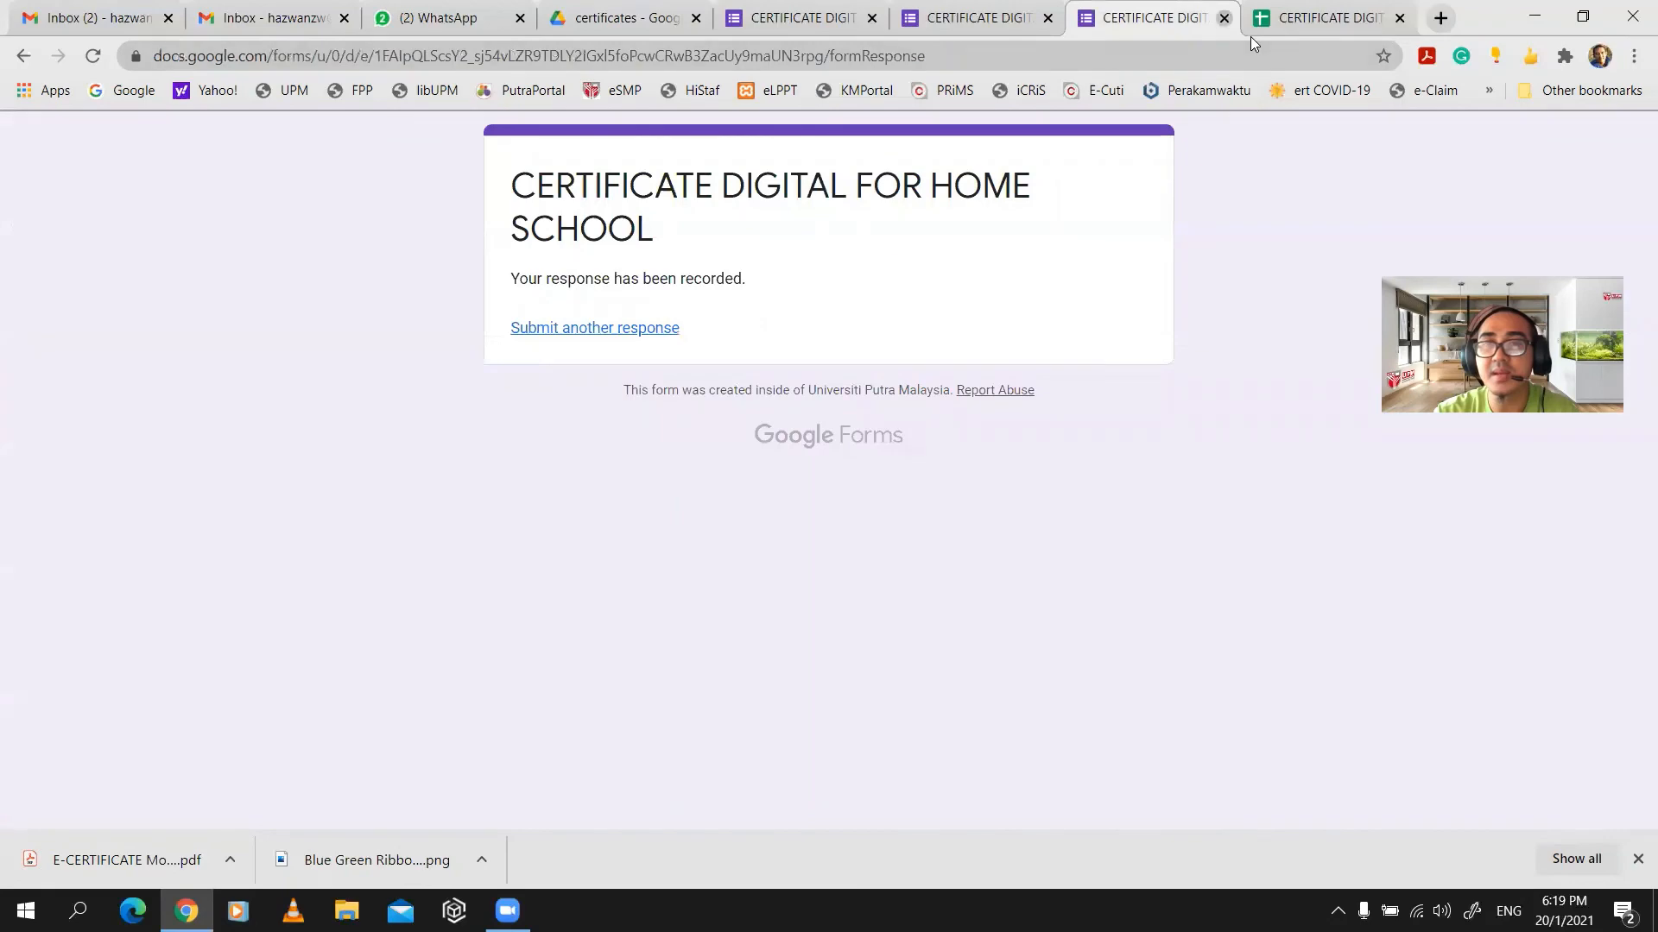
left_click(1224, 17)
left_click(1114, 18)
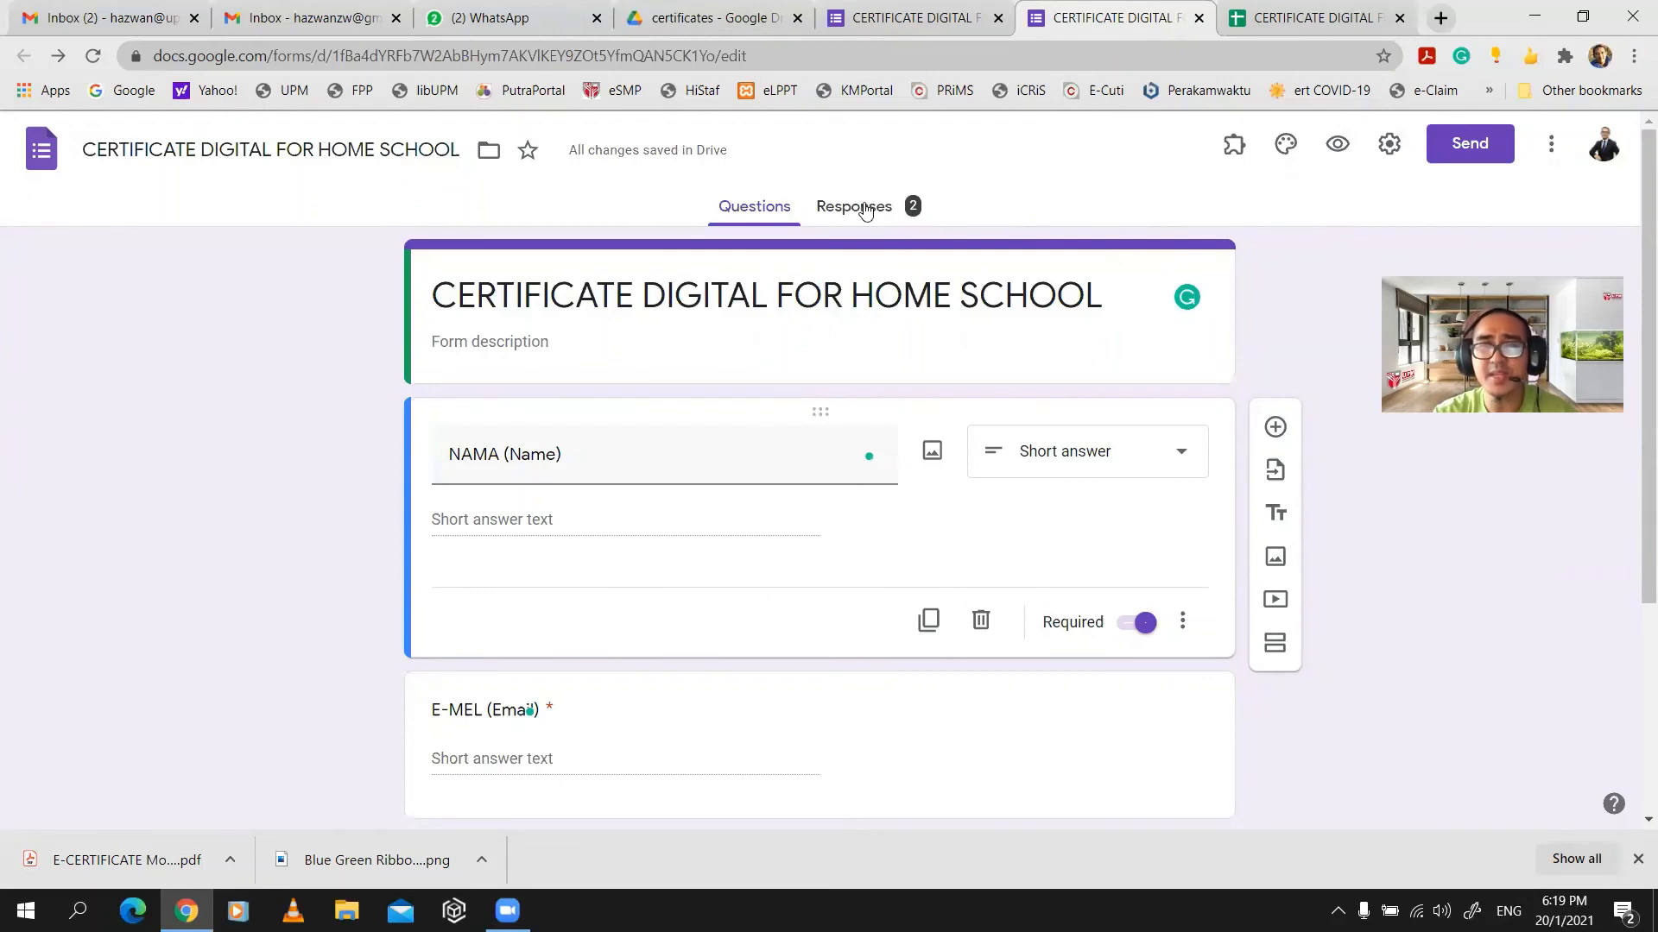
left_click(865, 210)
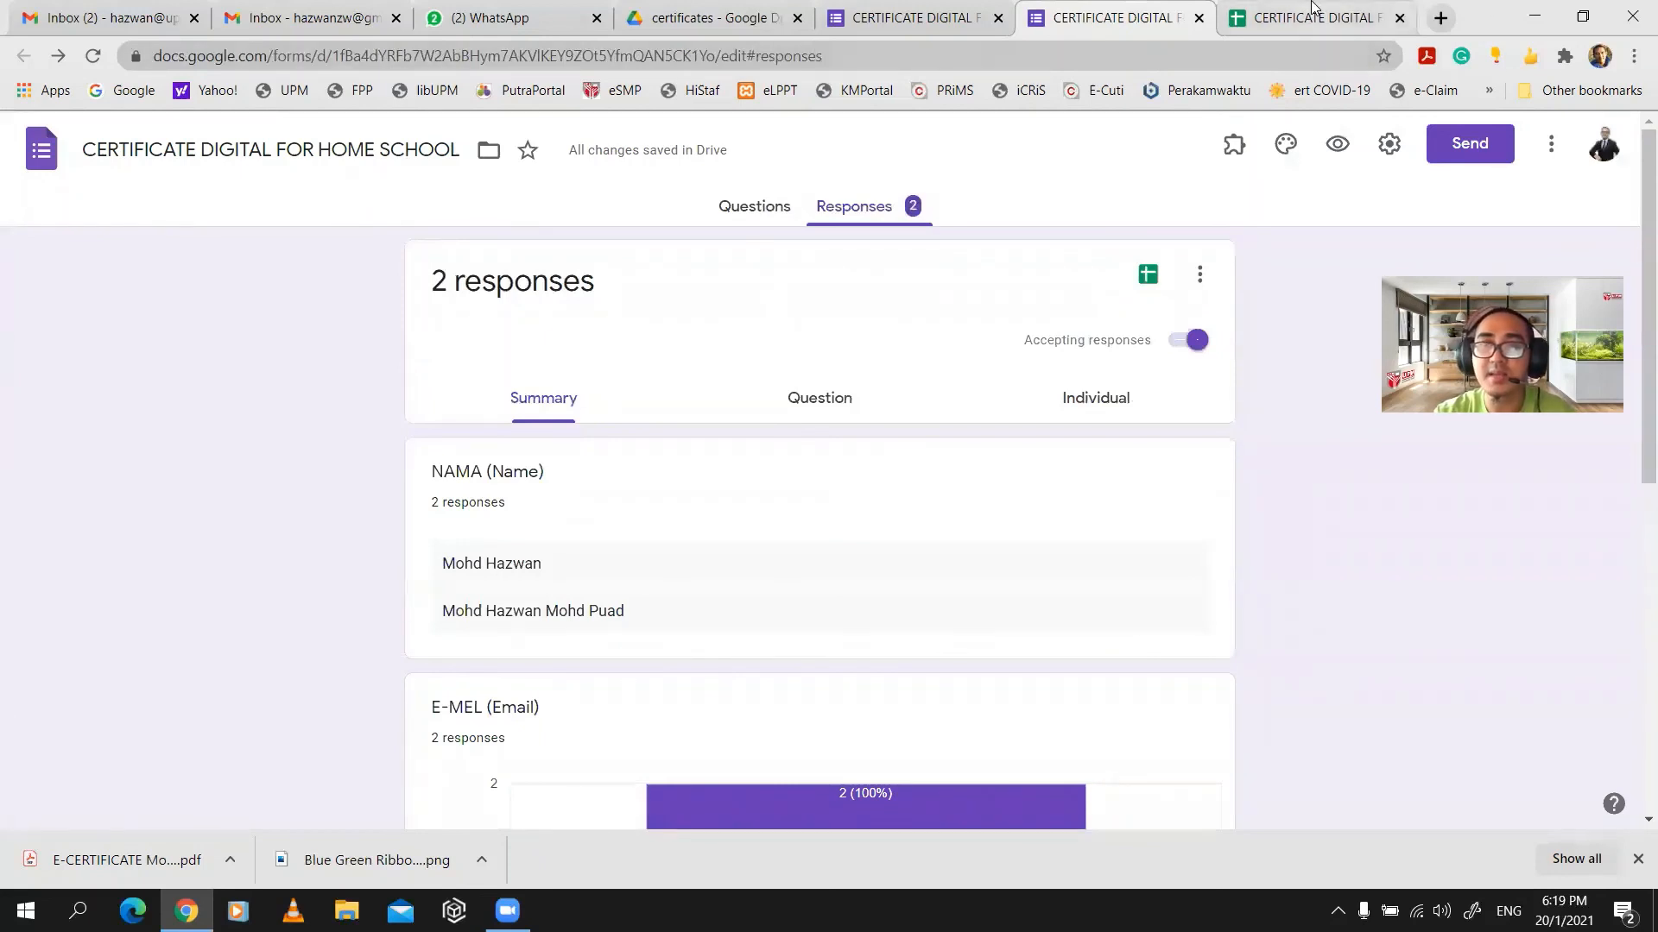
left_click(1317, 18)
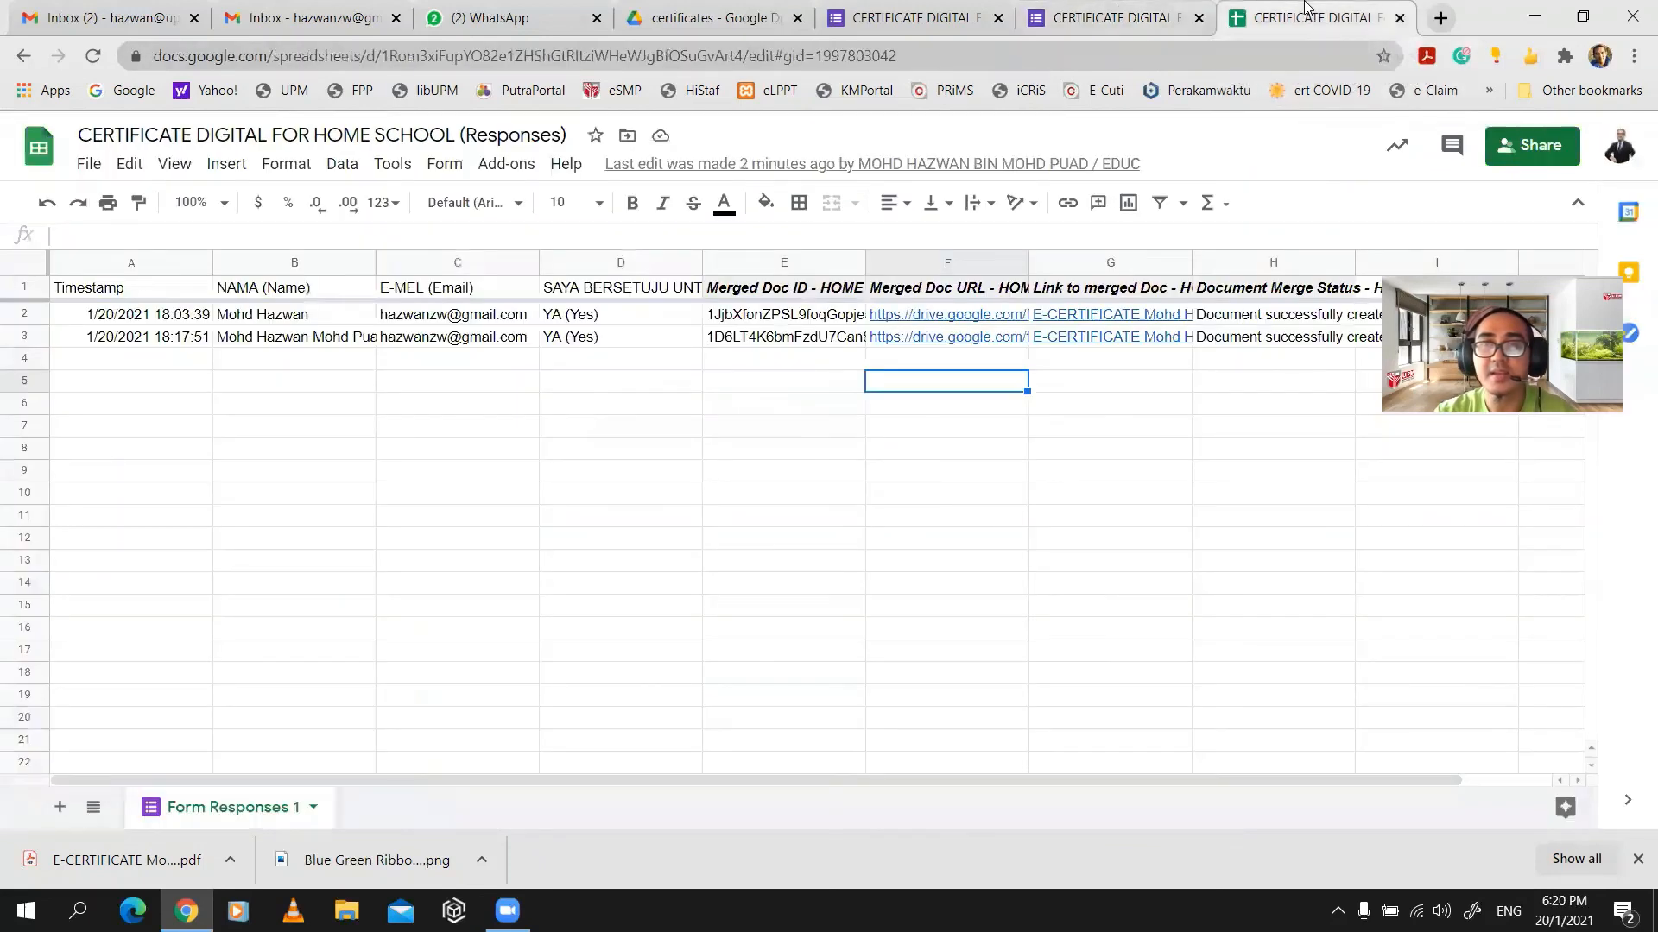
- Open the Congratulations! E-Certificate email in Gmail and preview its newest certificate PDF
left_click(556, 33)
left_click(302, 17)
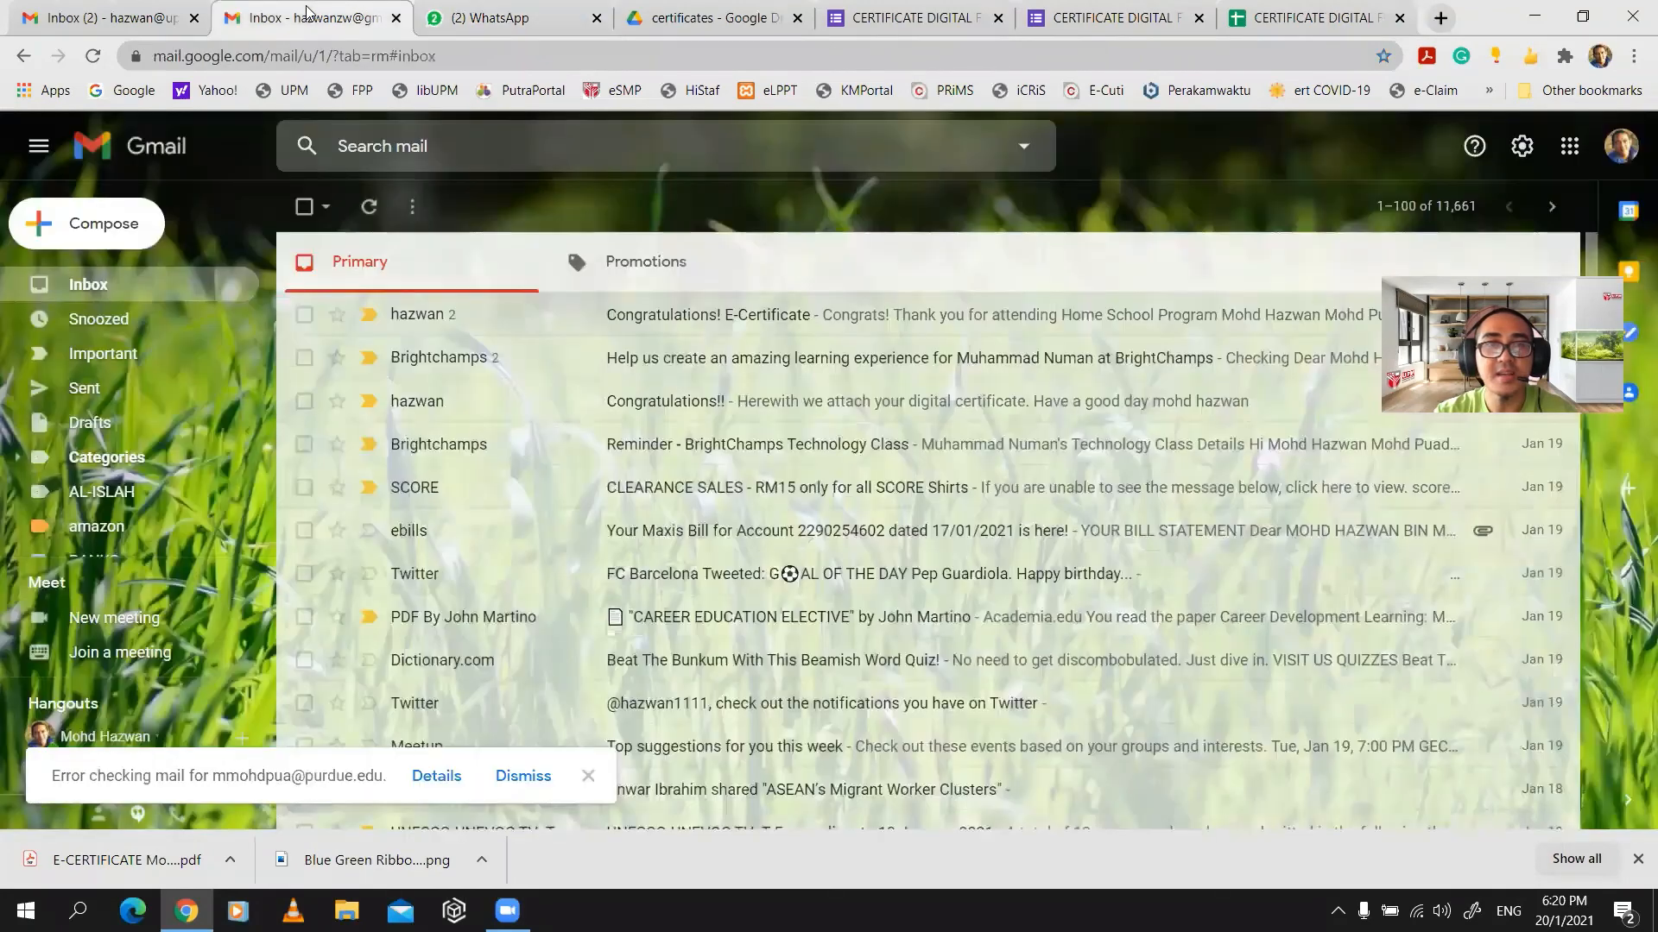
left_click(631, 326)
scroll(516, 535, "down", 4)
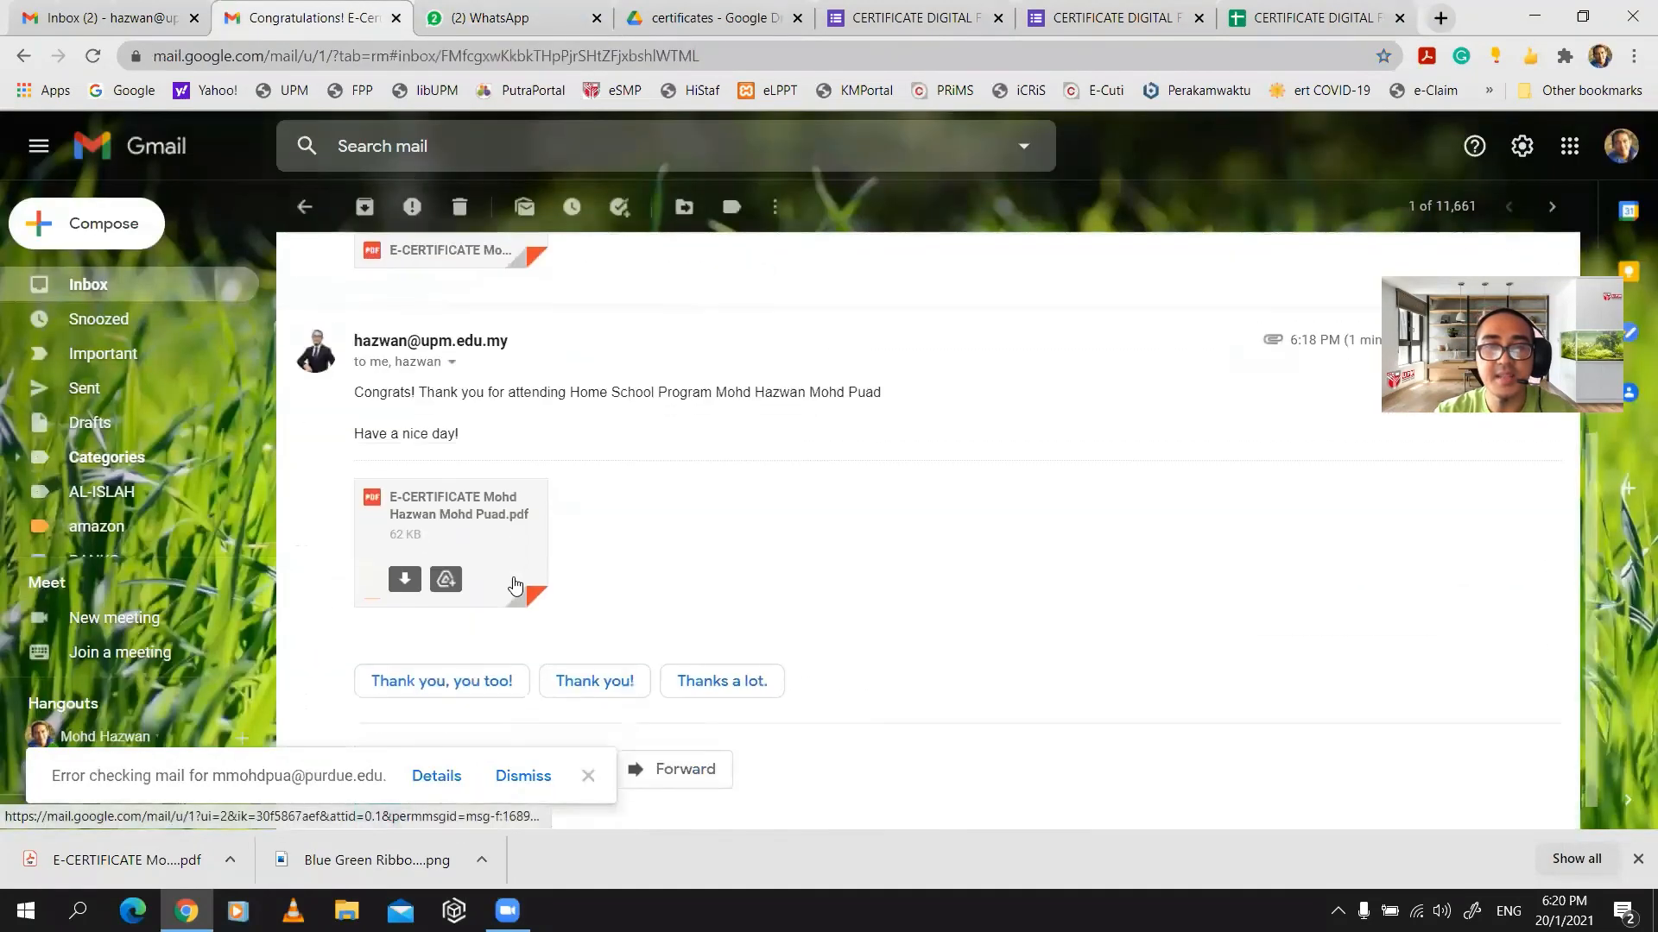
left_click(481, 524)
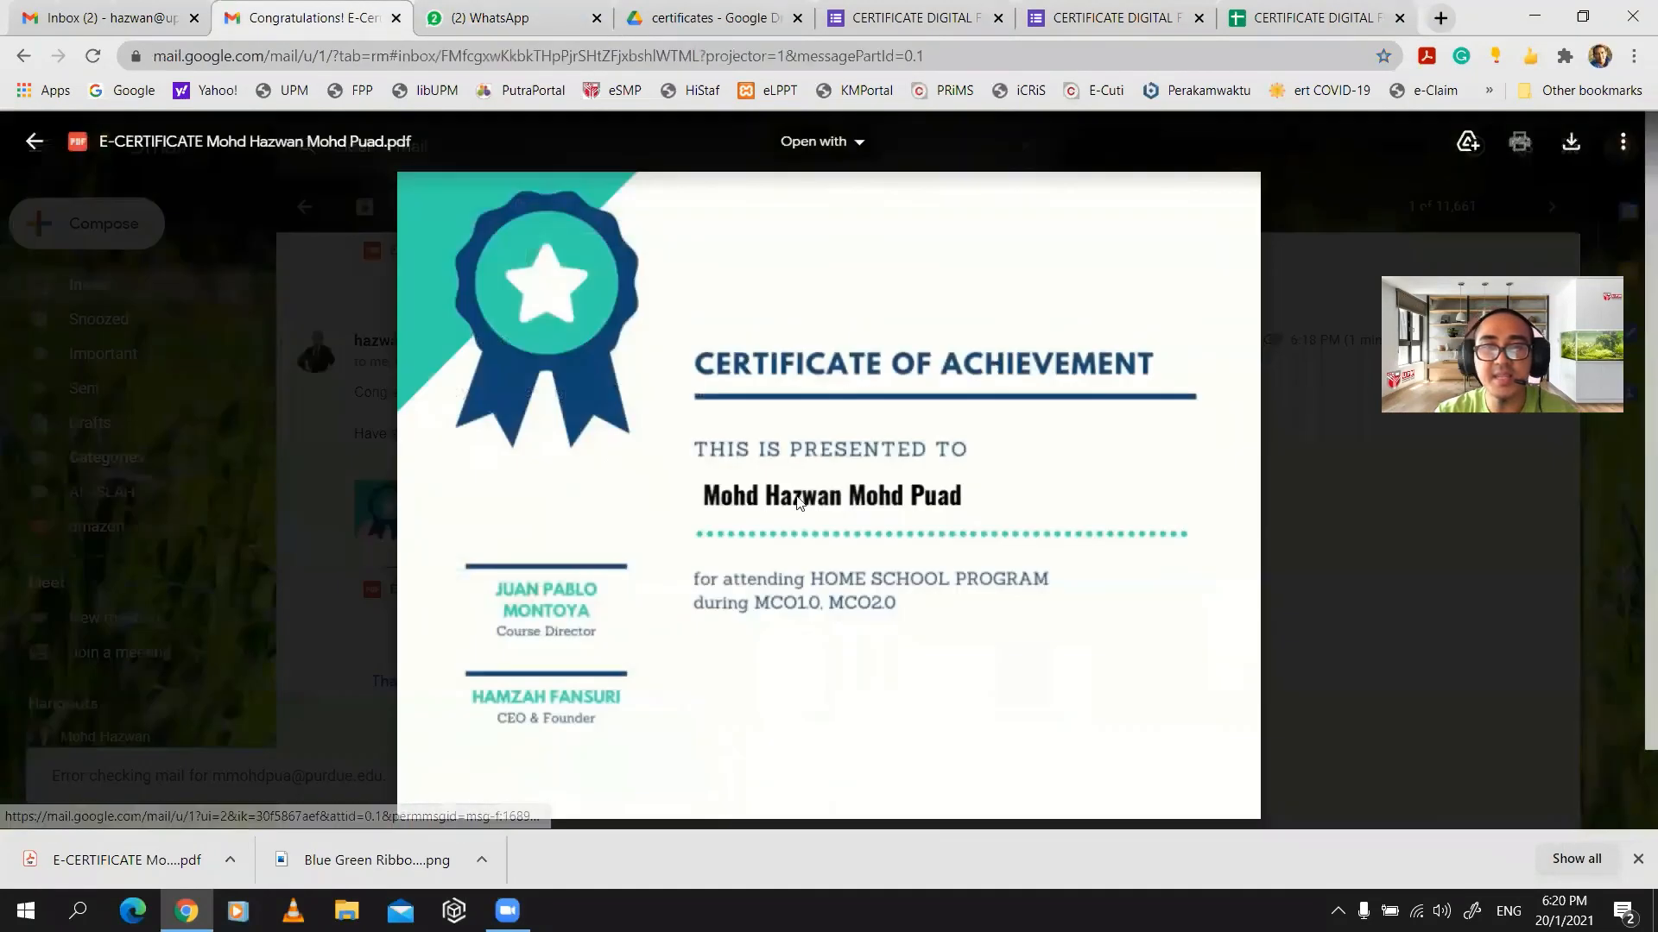
left_click(1297, 490)
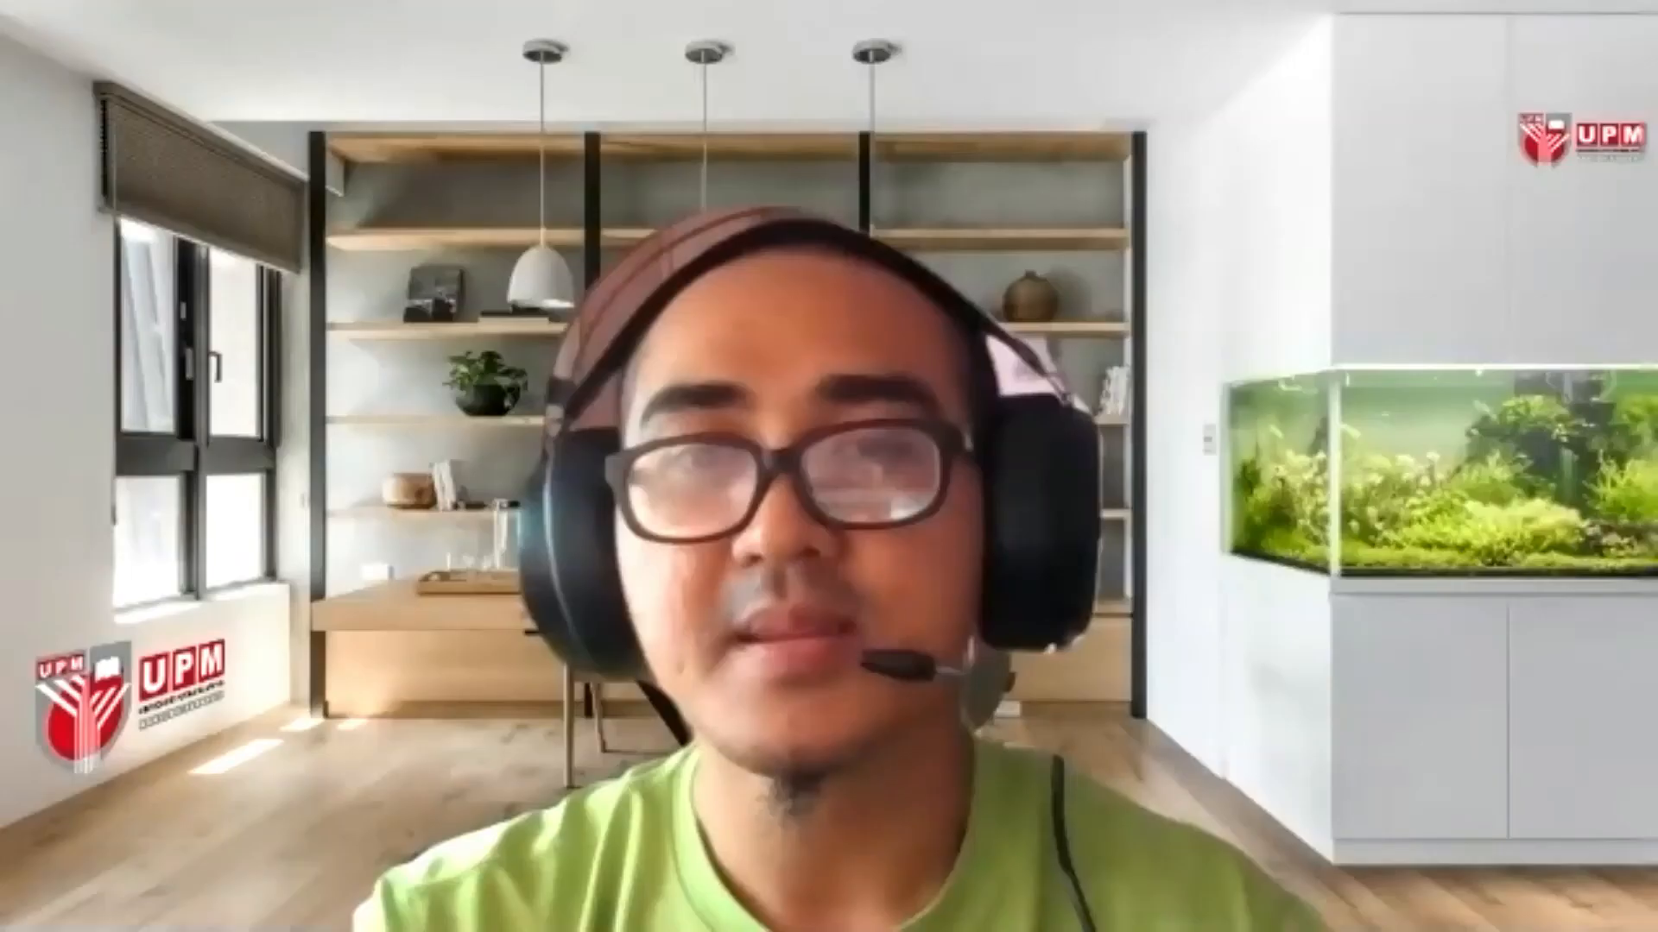